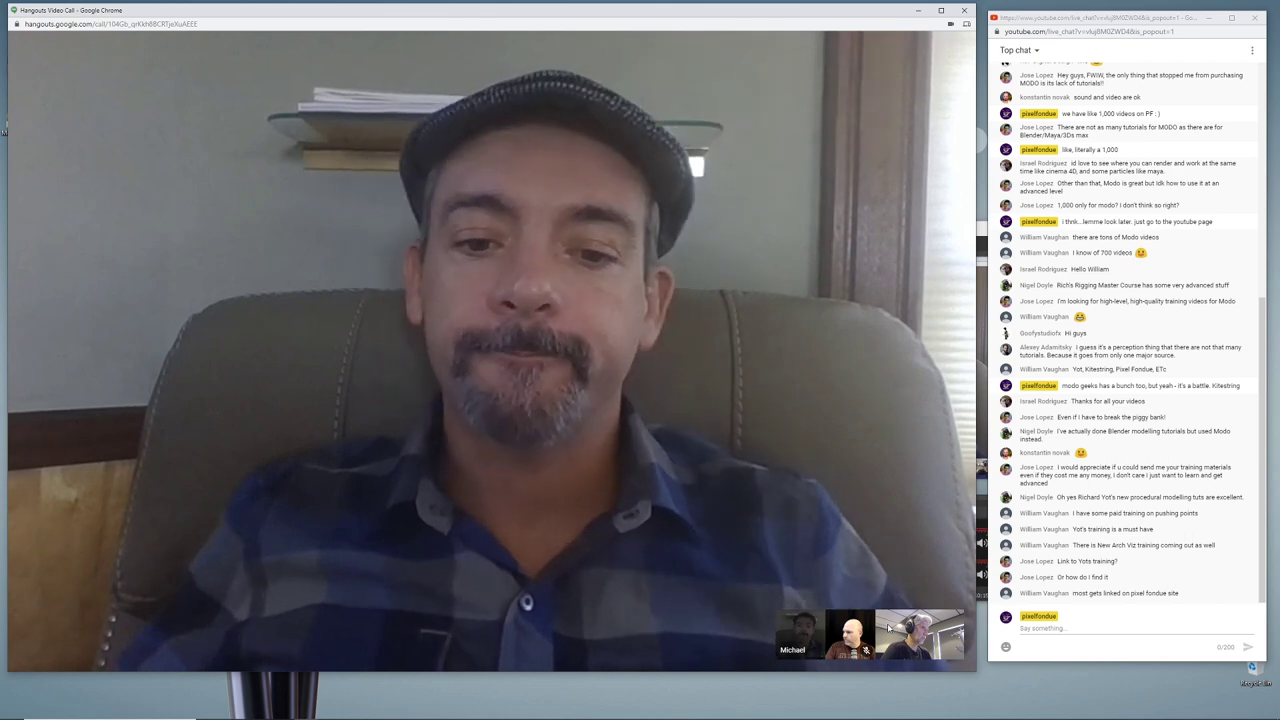
{"action": "left_click", "coordinate": [906, 630]}
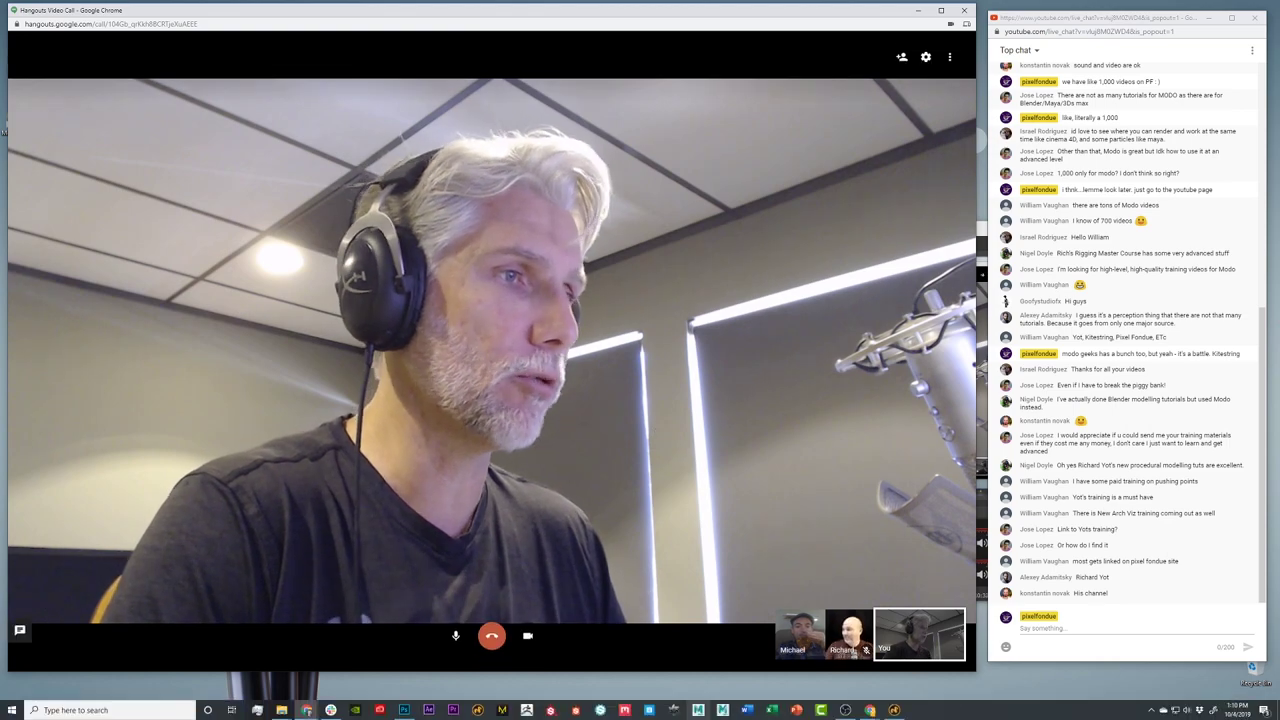
Switch to Modo and scrub the cube animation to frame 200
{"action": "left_click", "coordinate": [894, 711]}
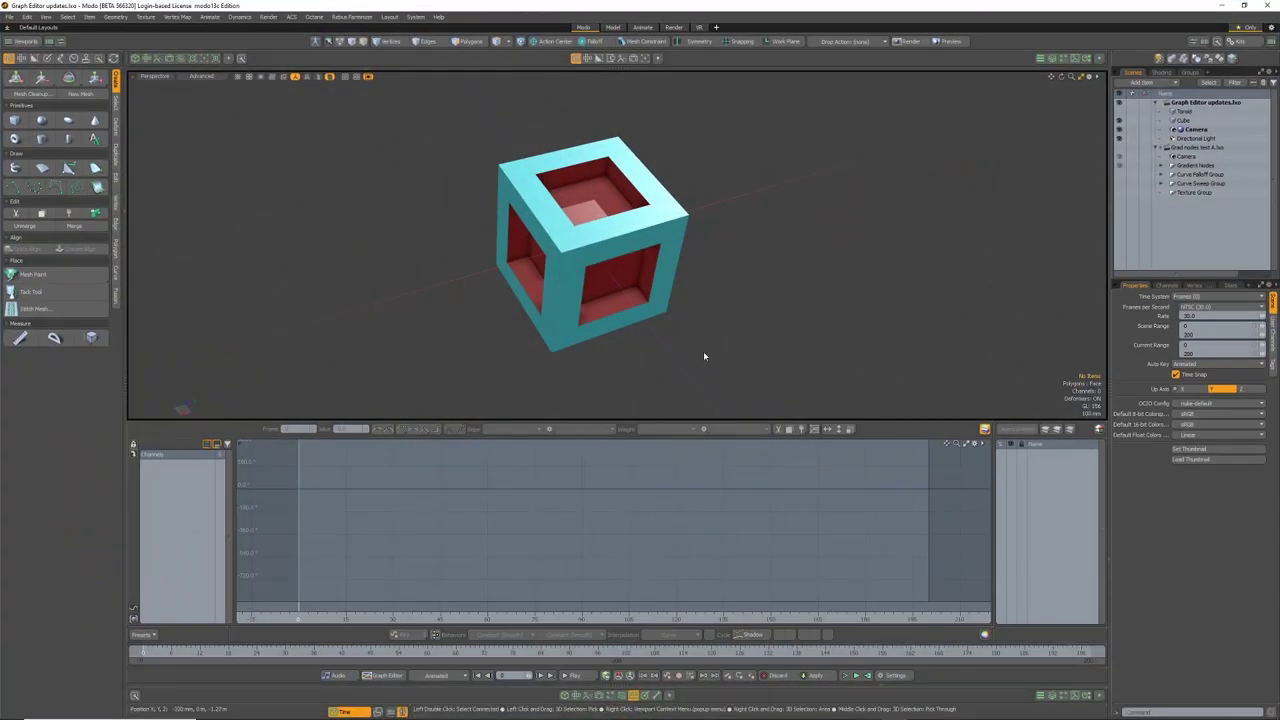
{"action": "left_click_drag", "start_coordinate": [654, 359], "coordinate": [666, 277], "text": "alt"}
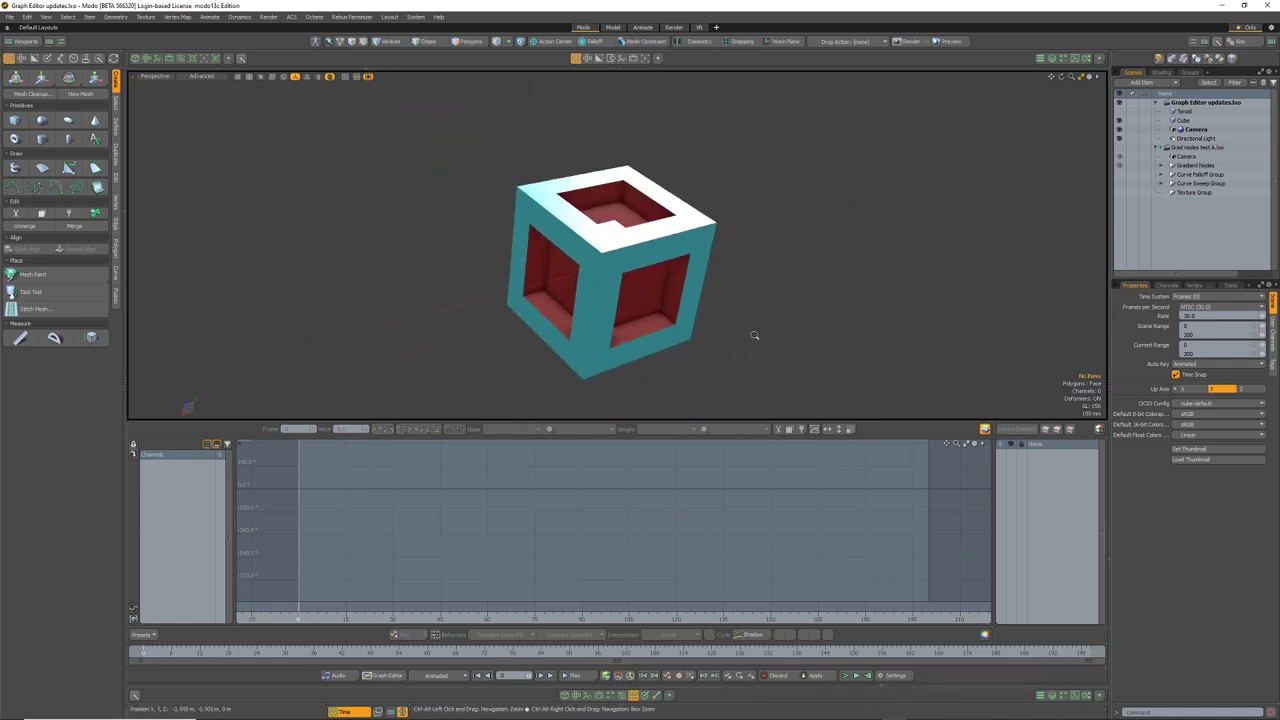
{"action": "left_click_drag", "start_coordinate": [786, 338], "coordinate": [753, 309], "text": "ctrl+alt"}
{"action": "left_click_drag", "start_coordinate": [753, 309], "coordinate": [590, 255], "text": "alt+shift"}
{"action": "left_click_drag", "start_coordinate": [768, 339], "coordinate": [663, 314], "text": "alt+shift"}
{"action": "left_click_drag", "start_coordinate": [690, 305], "coordinate": [518, 412], "text": "alt"}
{"action": "left_click_drag", "start_coordinate": [157, 652], "coordinate": [606, 652]}
{"action": "left_click_drag", "start_coordinate": [656, 349], "coordinate": [514, 249], "text": "alt"}
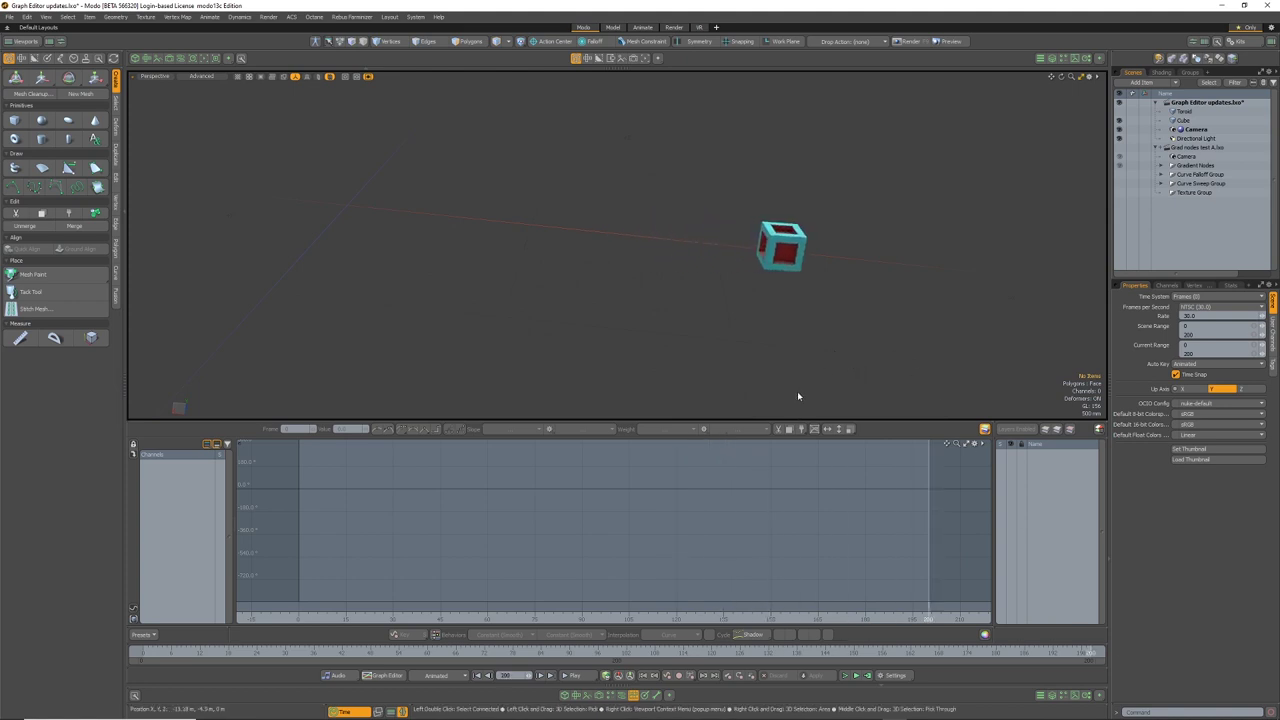
Select the cube and display only its Position X, Y and Z curves in the graph editor
{"action": "left_click", "coordinate": [794, 266]}
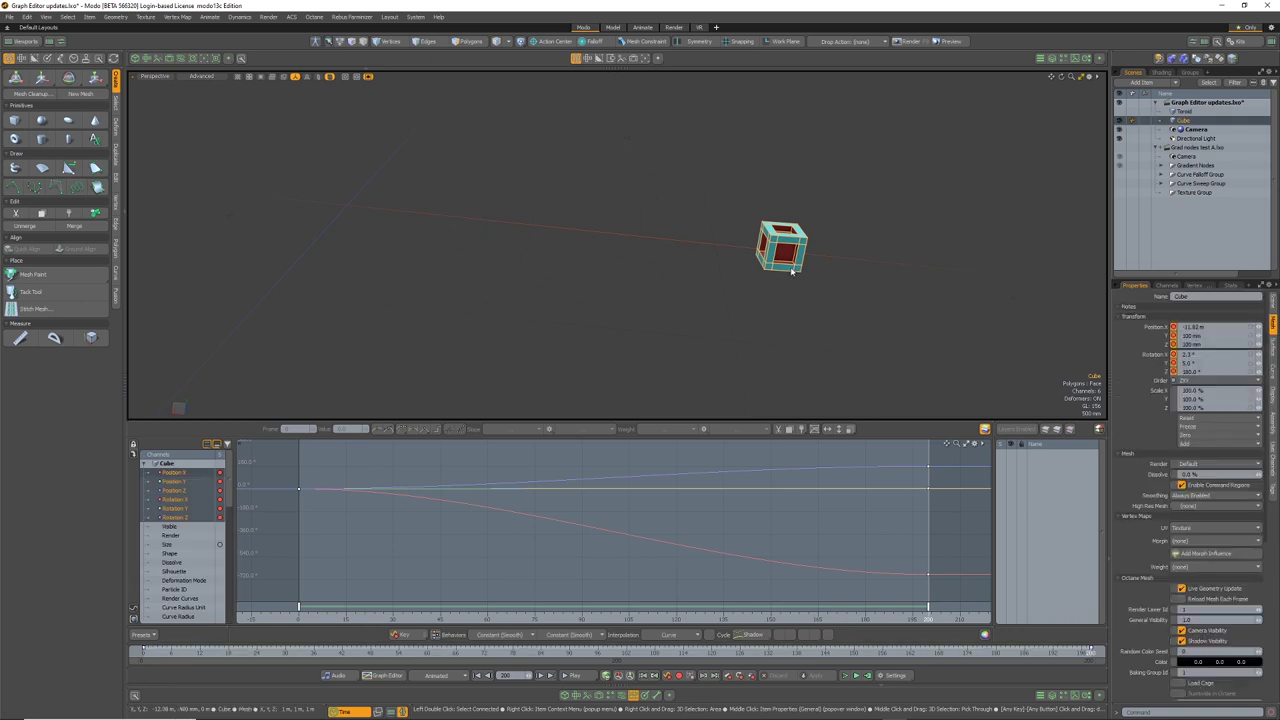
{"action": "left_click", "coordinate": [177, 473]}
{"action": "left_click", "coordinate": [179, 491], "text": "shift"}
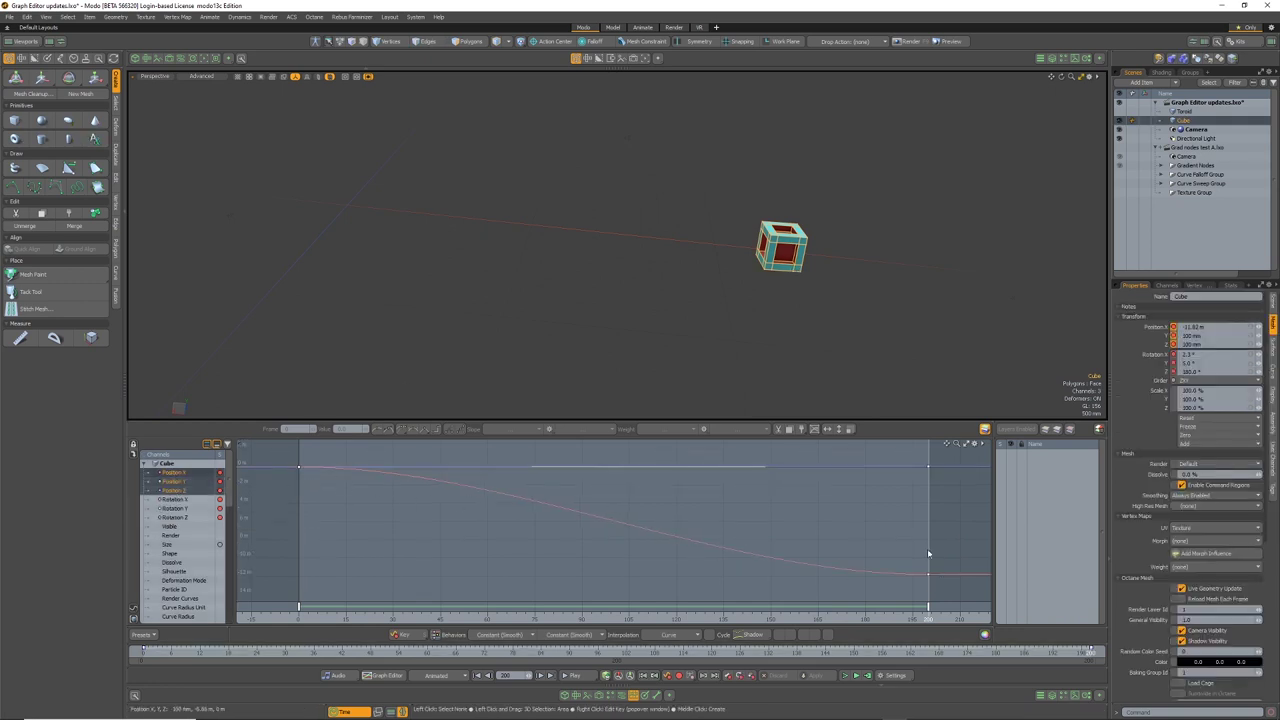
{"action": "left_click_drag", "start_coordinate": [903, 464], "coordinate": [743, 583], "text": "ctrl+alt"}
{"action": "left_click_drag", "start_coordinate": [800, 490], "coordinate": [729, 591], "text": "ctrl+alt"}
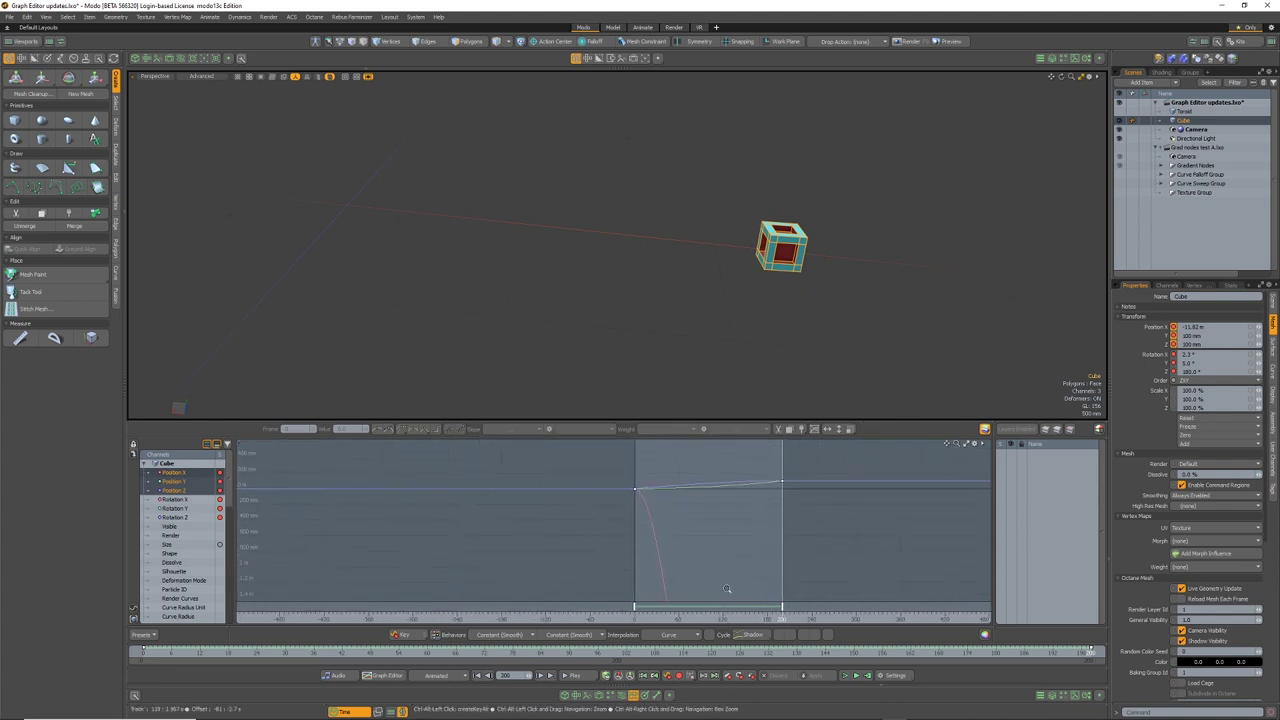
{"action": "left_click_drag", "start_coordinate": [751, 530], "coordinate": [738, 585], "text": "alt+shift"}
{"action": "mouse_move", "coordinate": [742, 520]}
{"action": "left_mouse_down", "text": "alt+shift"}
{"action": "mouse_move", "coordinate": [683, 498]}
{"action": "mouse_move", "coordinate": [696, 520]}
{"action": "mouse_move", "coordinate": [754, 508]}
{"action": "mouse_move", "coordinate": [765, 522]}
{"action": "left_mouse_up", "text": "alt+shift"}
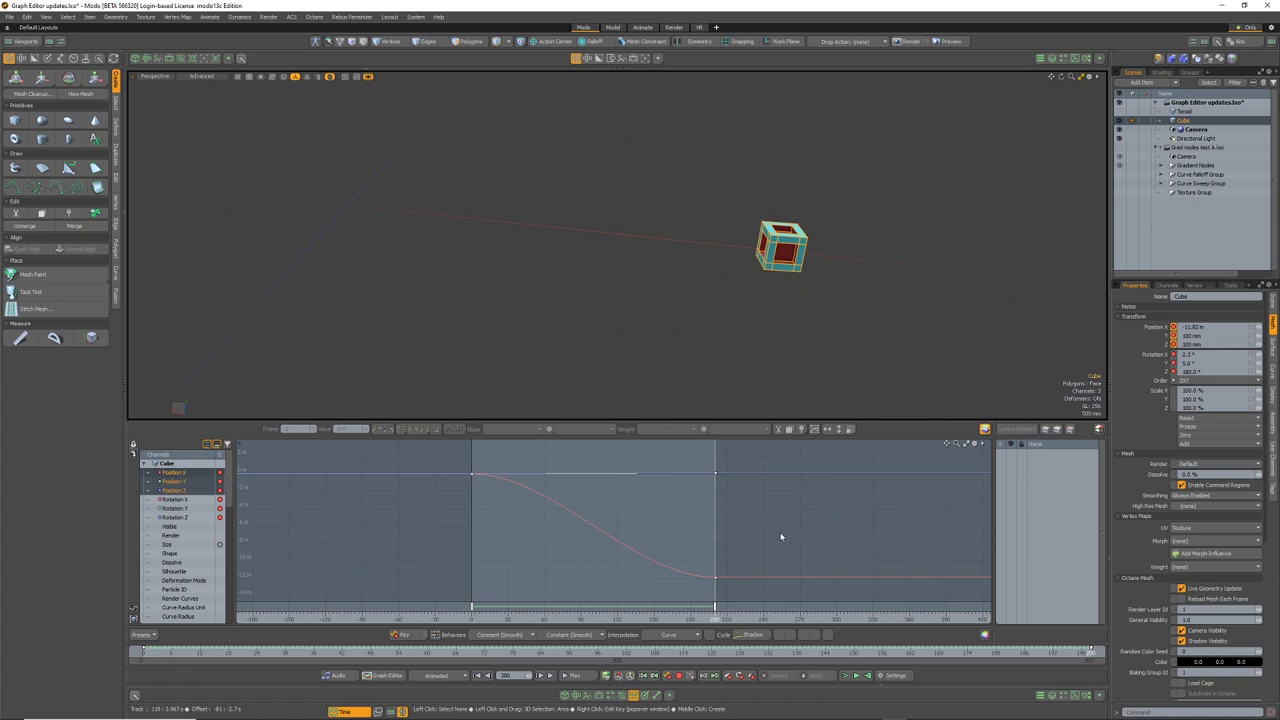
Turn on normalized display for the position curves and lower the frame 200 Position X key to about -11.997 m
{"action": "left_click", "coordinate": [803, 636]}
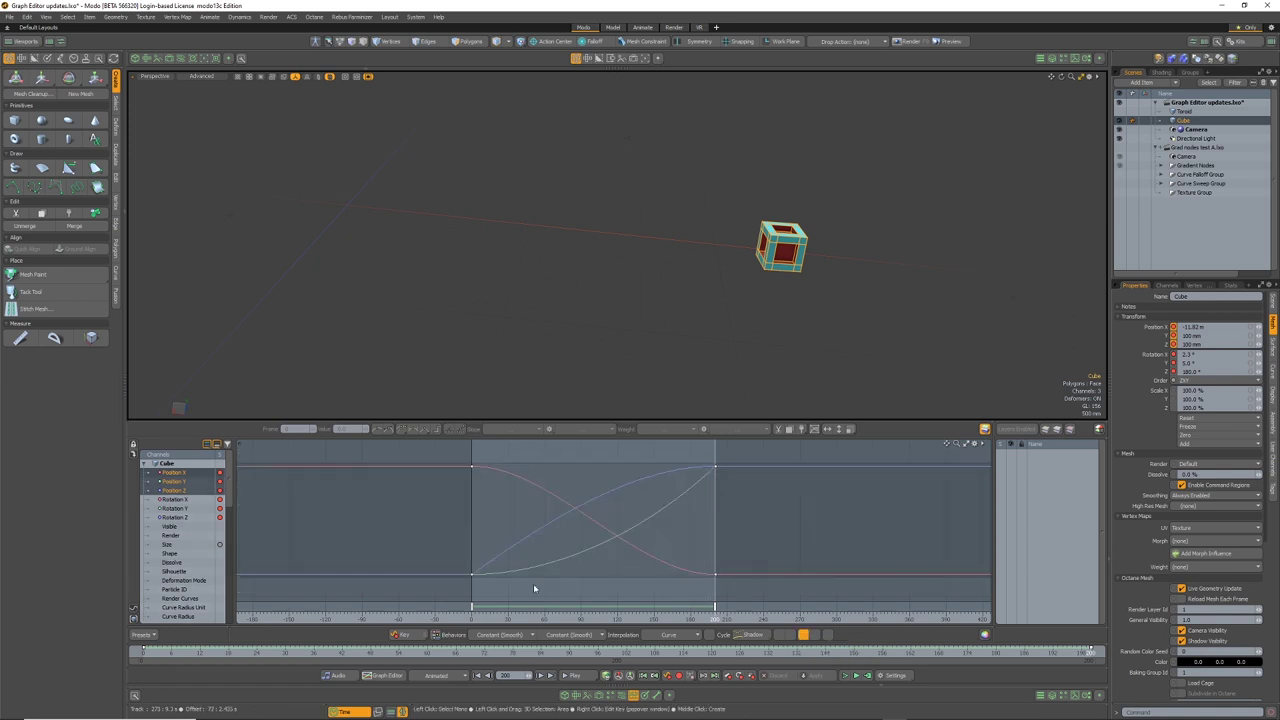
{"action": "left_click_drag", "start_coordinate": [549, 548], "coordinate": [590, 536], "text": "ctrl+alt"}
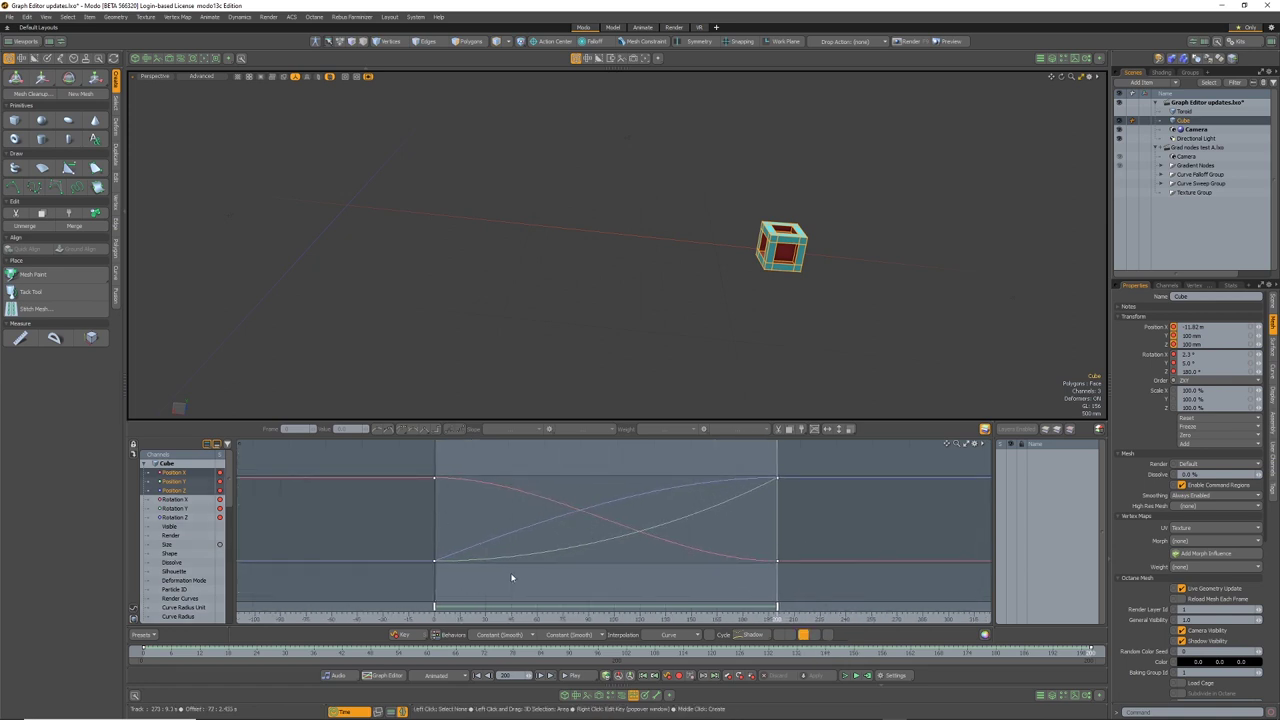
{"action": "left_click_drag", "start_coordinate": [645, 489], "coordinate": [697, 520], "text": "ctrl+alt"}
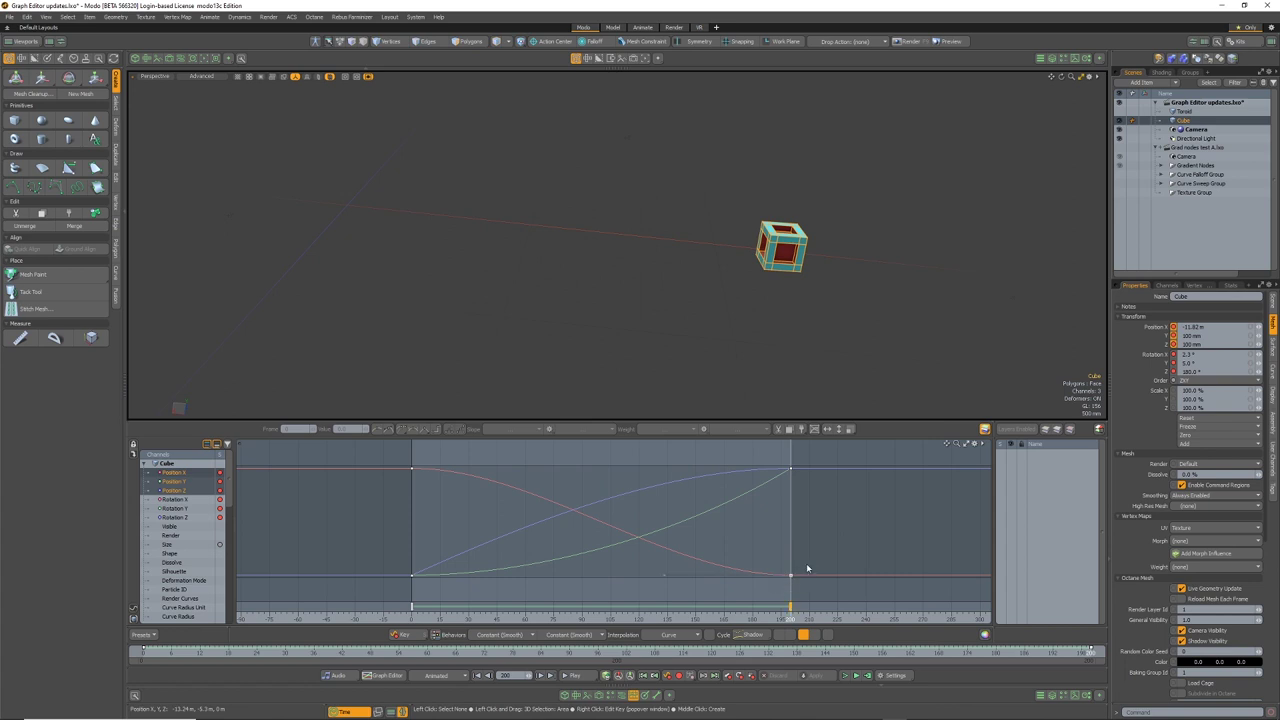
{"action": "mouse_move", "coordinate": [806, 568]}
{"action": "left_mouse_down"}
{"action": "mouse_move", "coordinate": [814, 514]}
{"action": "mouse_move", "coordinate": [803, 571]}
{"action": "mouse_move", "coordinate": [810, 526]}
{"action": "mouse_move", "coordinate": [808, 556]}
{"action": "left_mouse_up"}
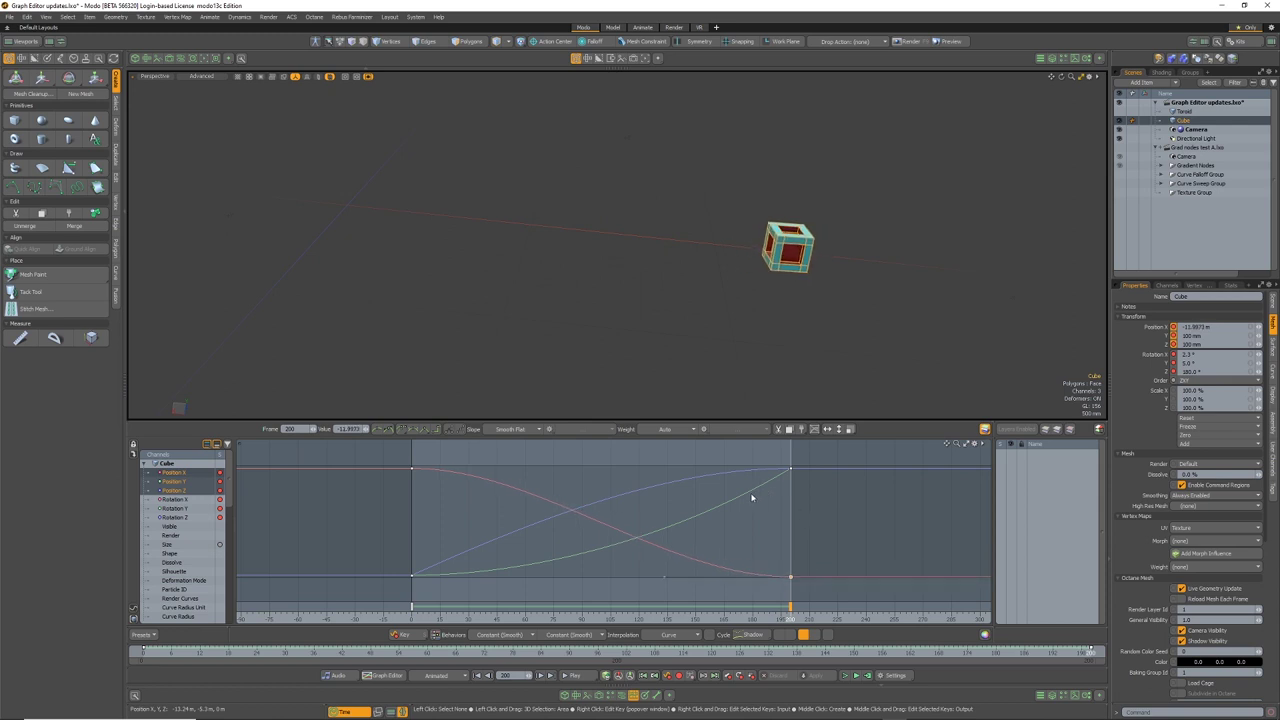
Move the cube's frame 200 keys to 67 mm for Position Y and about -11.877 m for Position X
{"action": "left_click_drag", "start_coordinate": [794, 500], "coordinate": [791, 463], "text": "ctrl+alt"}
{"action": "left_click", "coordinate": [175, 482]}
{"action": "left_click_drag", "start_coordinate": [165, 472], "coordinate": [167, 490]}
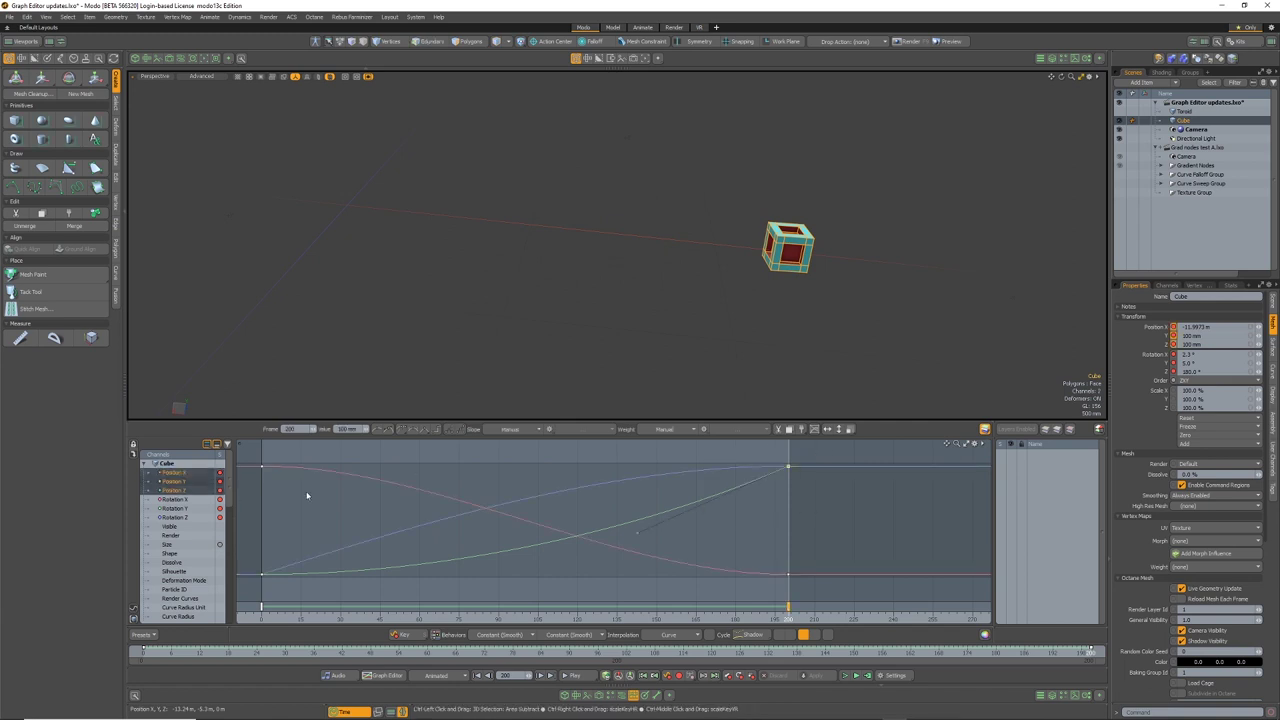
{"action": "left_click_drag", "start_coordinate": [752, 492], "coordinate": [744, 496], "text": "ctrl+alt"}
{"action": "middle_click_drag", "start_coordinate": [768, 498], "coordinate": [767, 549]}
{"action": "left_click_drag", "start_coordinate": [814, 521], "coordinate": [800, 525], "text": "ctrl+alt"}
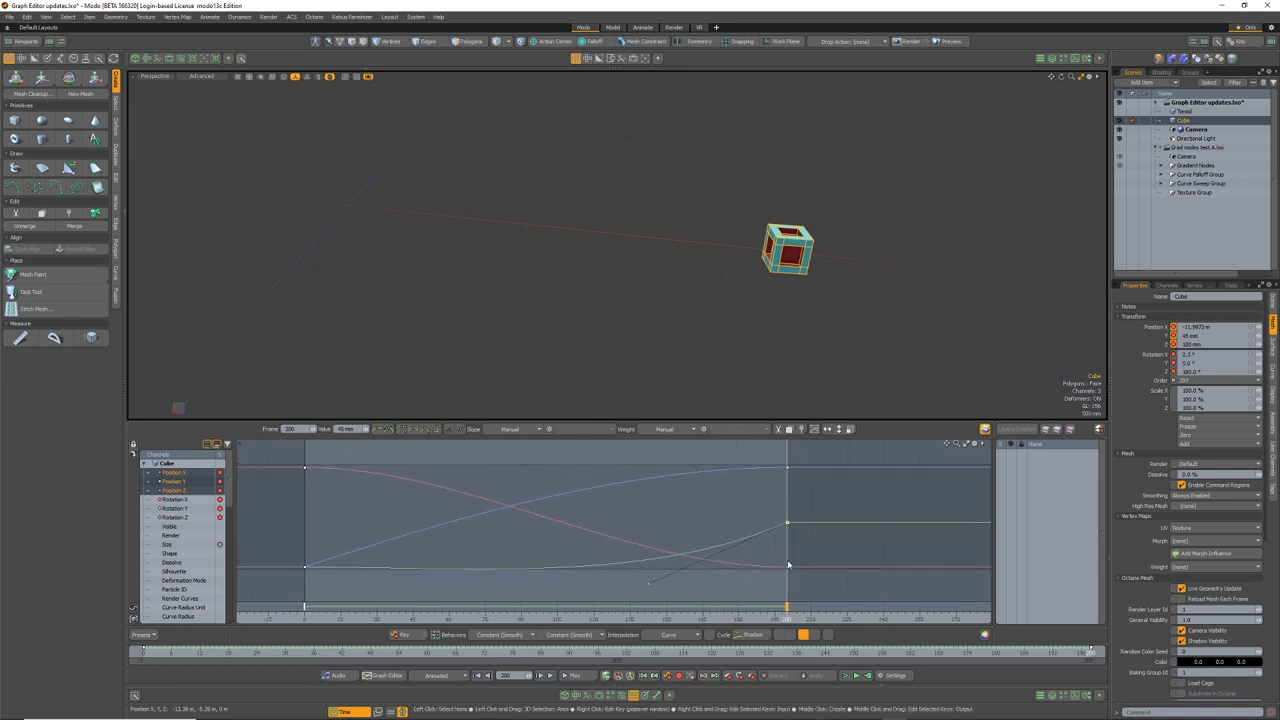
{"action": "middle_click_drag", "start_coordinate": [790, 582], "coordinate": [797, 514]}
{"action": "left_click_drag", "start_coordinate": [791, 531], "coordinate": [801, 549], "text": "ctrl+alt"}
{"action": "mouse_move", "coordinate": [806, 548]}
{"action": "middle_mouse_down"}
{"action": "mouse_move", "coordinate": [811, 514]}
{"action": "mouse_move", "coordinate": [805, 551]}
{"action": "mouse_move", "coordinate": [814, 534]}
{"action": "middle_mouse_up"}
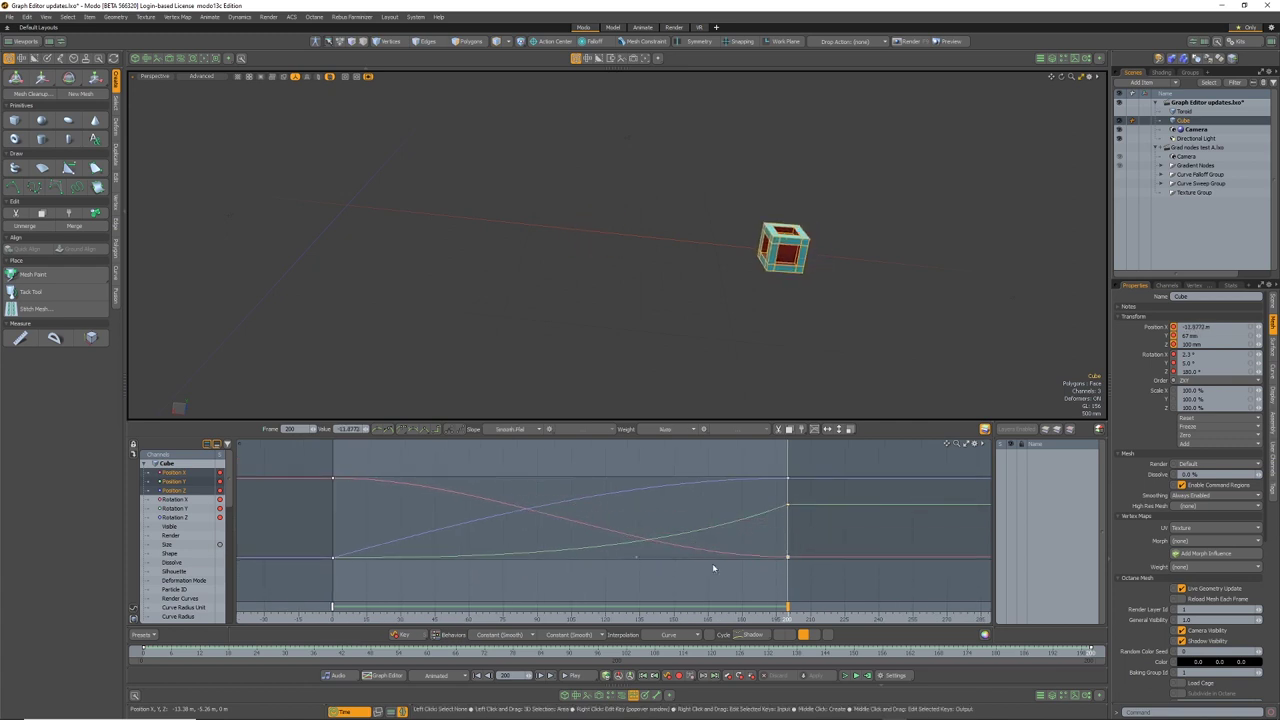
Turn off normalization for the position curves, then display the cube's Rotation Y and Rotation Z curves normalized
{"action": "left_click", "coordinate": [803, 635]}
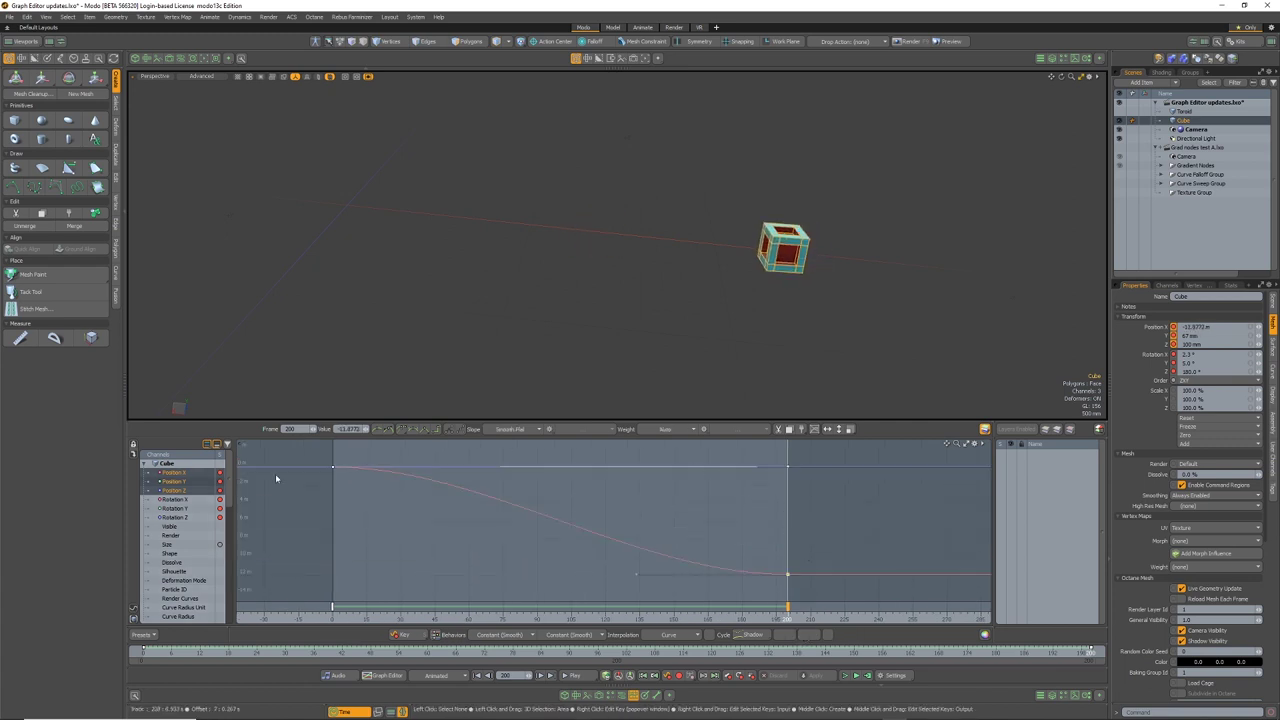
{"action": "left_click_drag", "start_coordinate": [175, 508], "coordinate": [175, 517]}
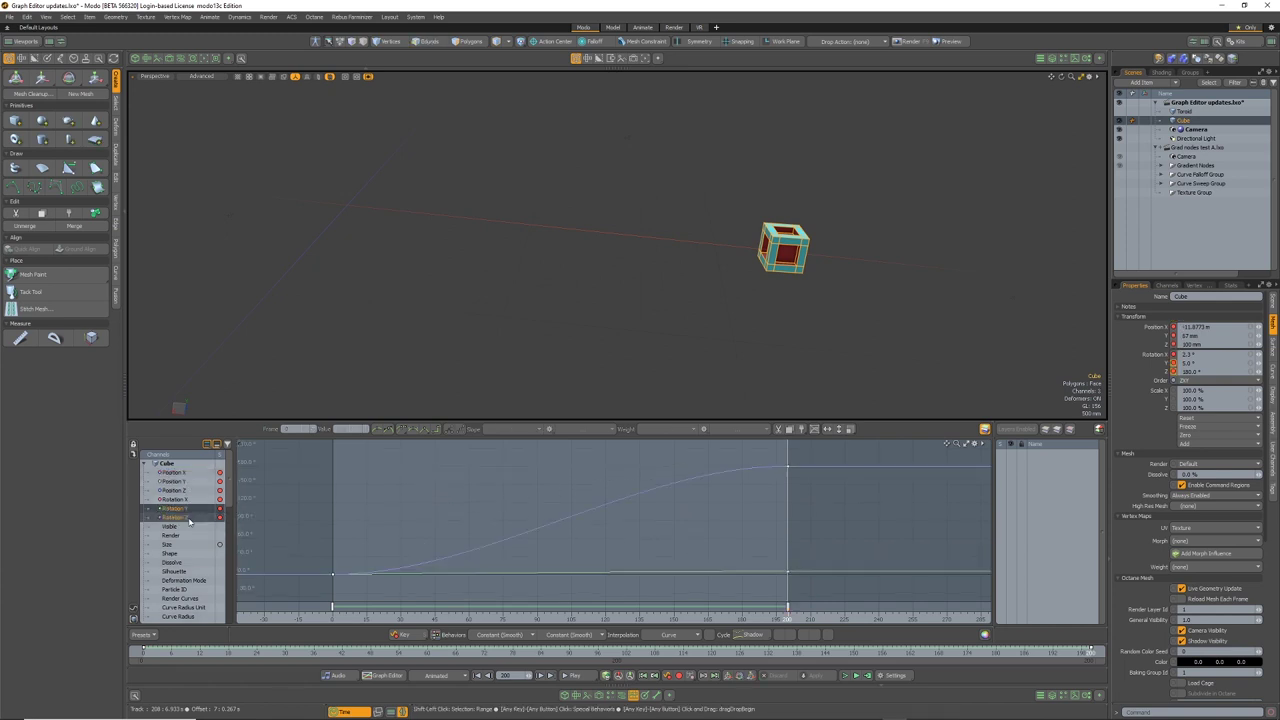
{"action": "left_click", "coordinate": [803, 635]}
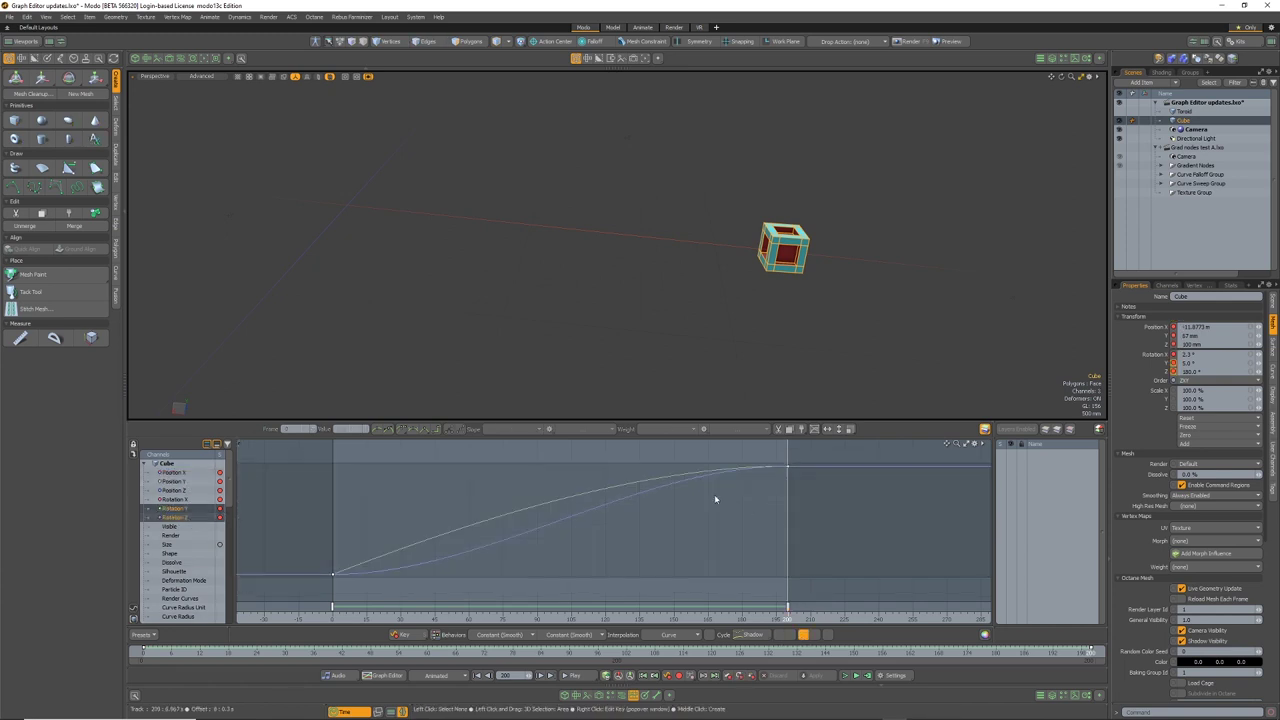
Display the cube's Rotation X, Y and Z curves stacked and select the Rotation X key at frame 200
{"action": "left_click", "coordinate": [175, 499], "text": "ctrl"}
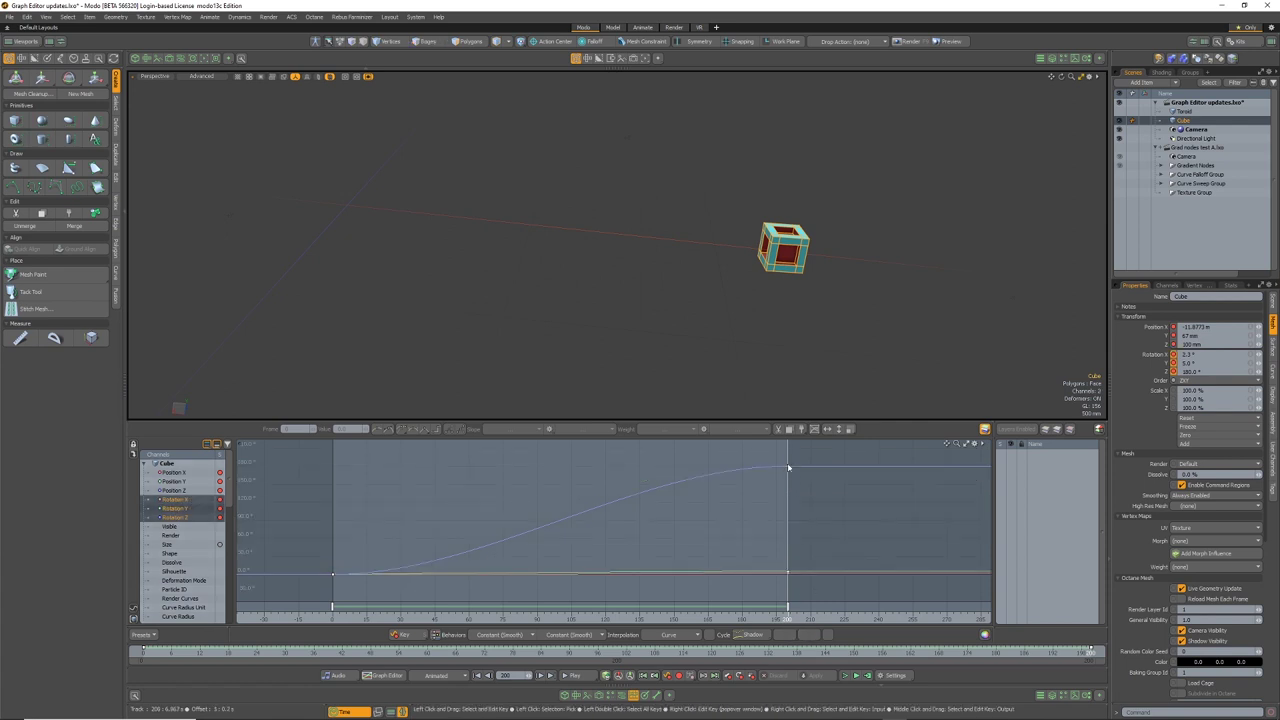
{"action": "left_click_drag", "start_coordinate": [788, 468], "coordinate": [726, 528], "text": "ctrl+alt"}
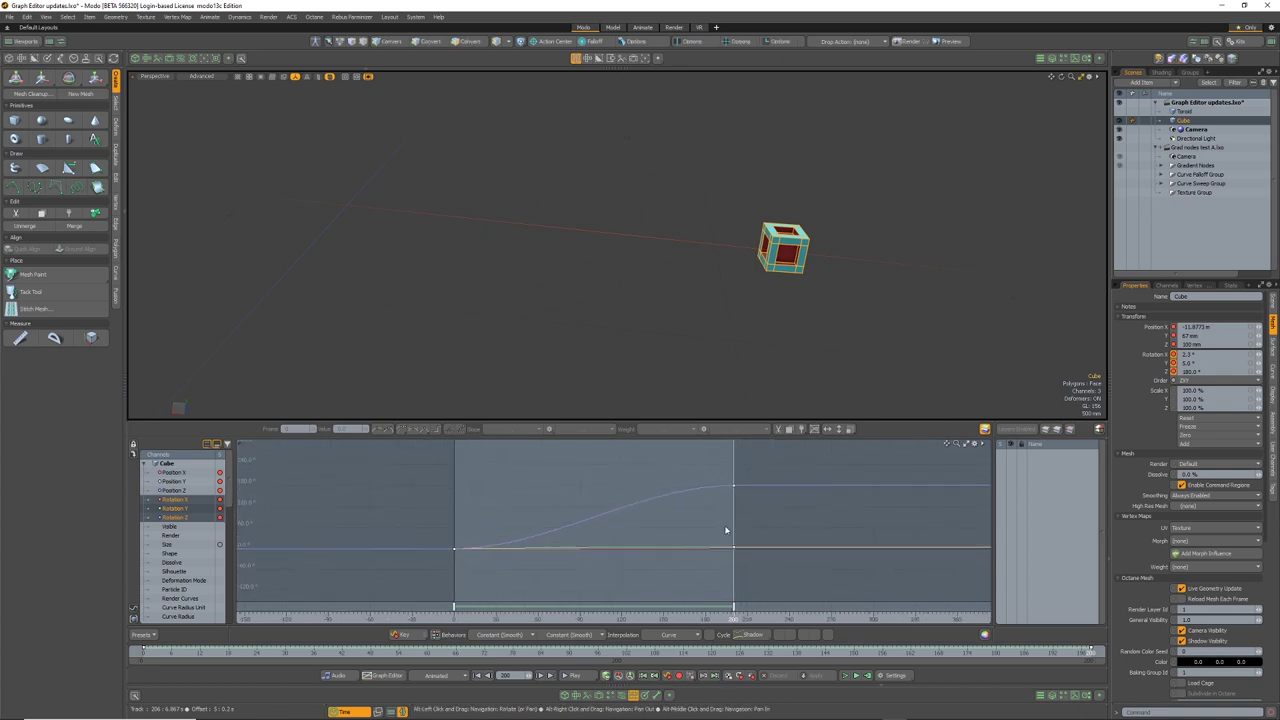
{"action": "left_click", "coordinate": [815, 635]}
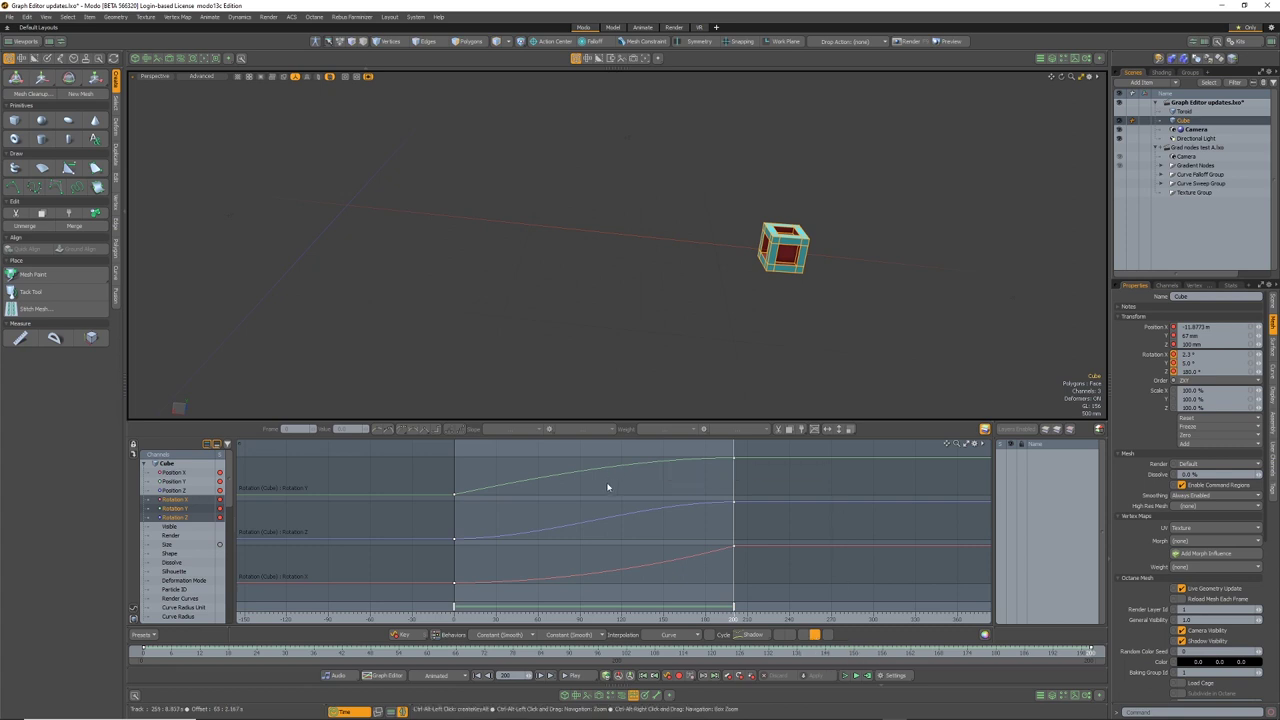
{"action": "left_click_drag", "start_coordinate": [607, 487], "coordinate": [631, 494], "text": "ctrl+alt"}
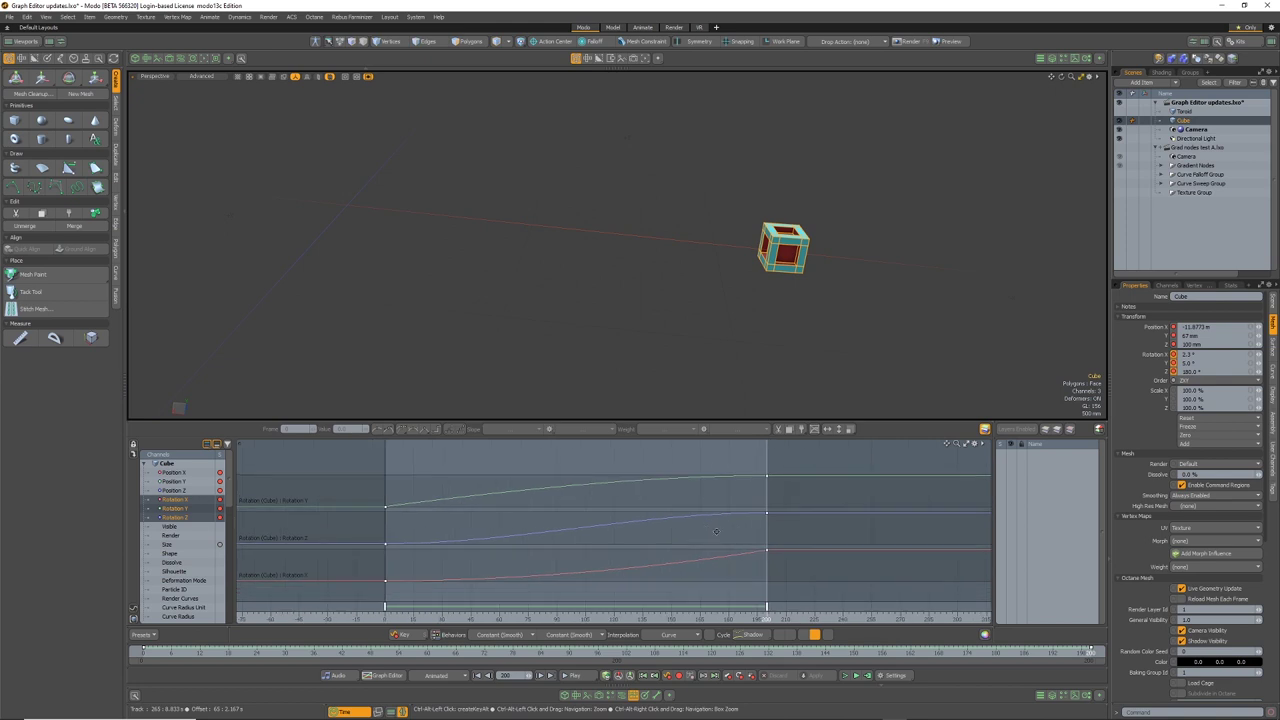
{"action": "left_click", "coordinate": [766, 550]}
{"action": "middle_click_drag", "start_coordinate": [786, 552], "coordinate": [786, 551]}
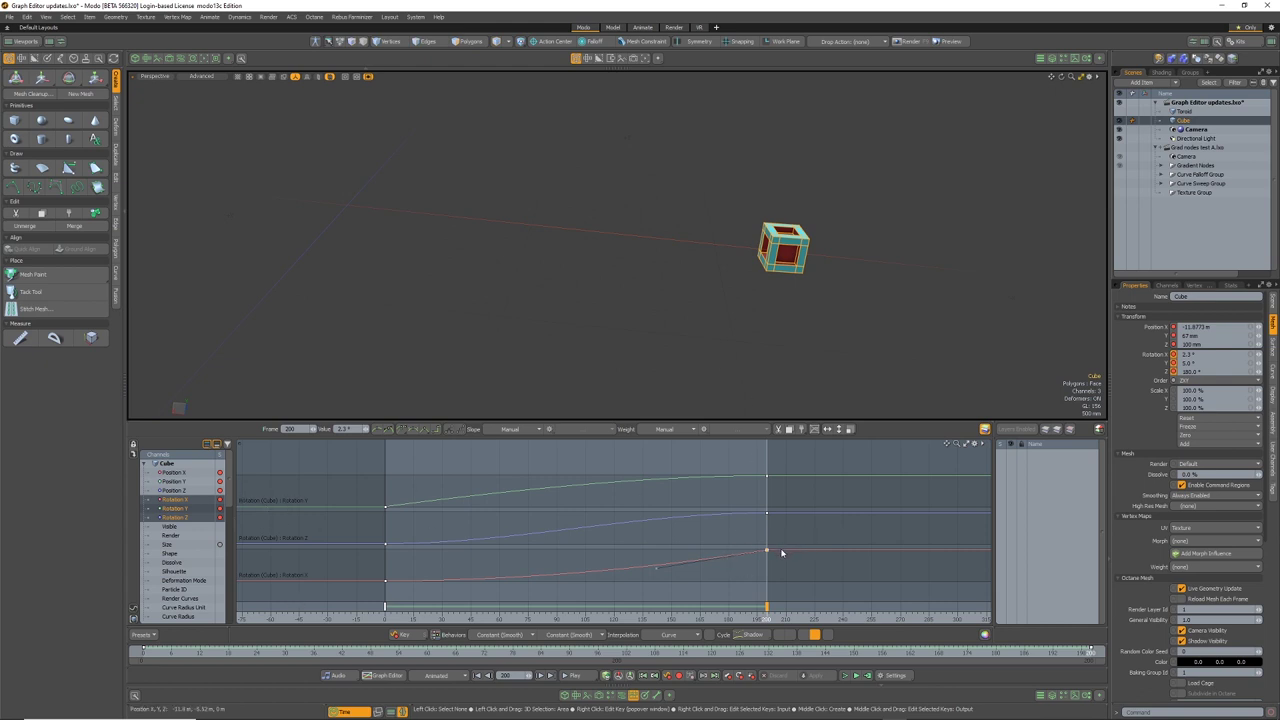
Display the cube's Position X curve alone with its cyan and magenta overlay curves
{"action": "left_click", "coordinate": [176, 473]}
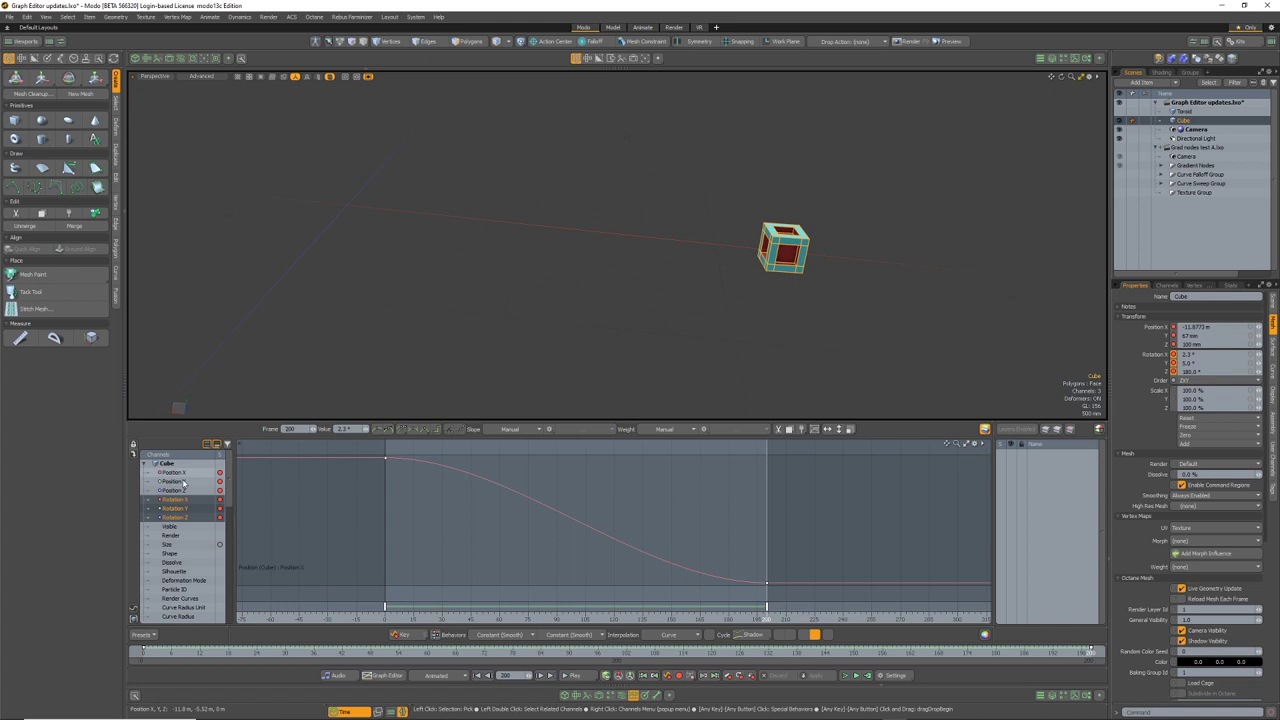
{"action": "left_click", "coordinate": [777, 635]}
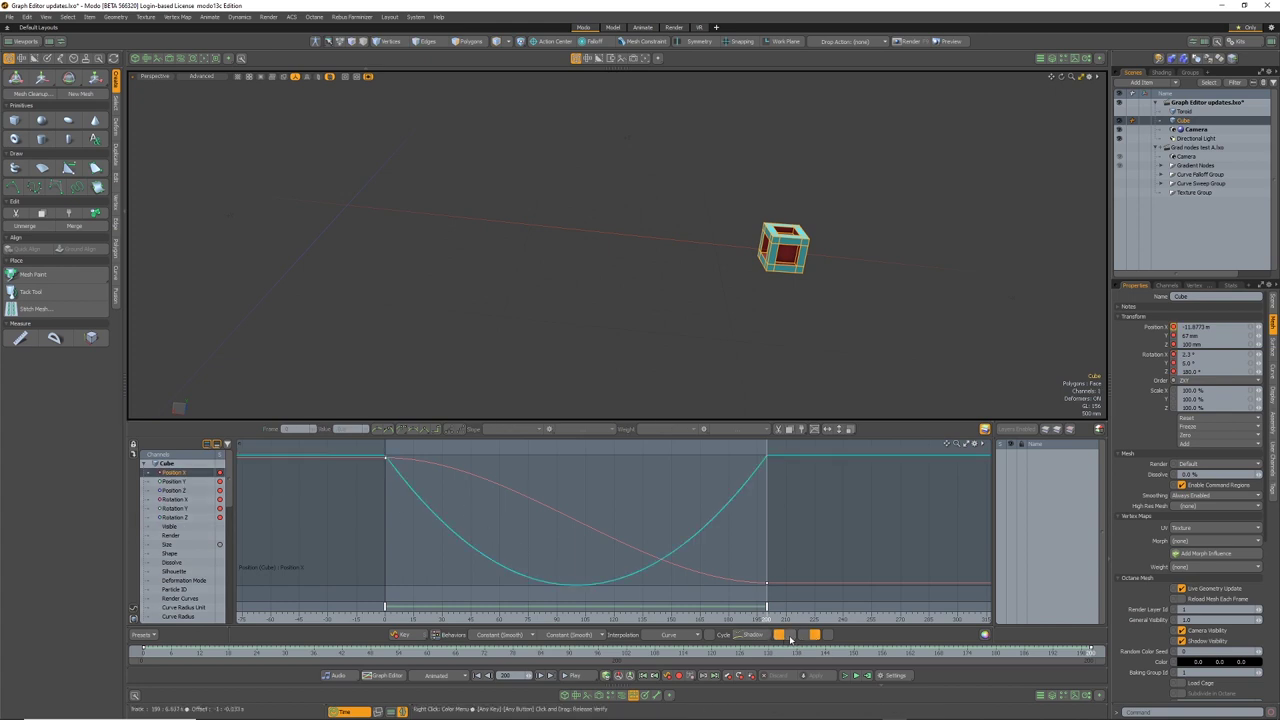
{"action": "left_click", "coordinate": [789, 636]}
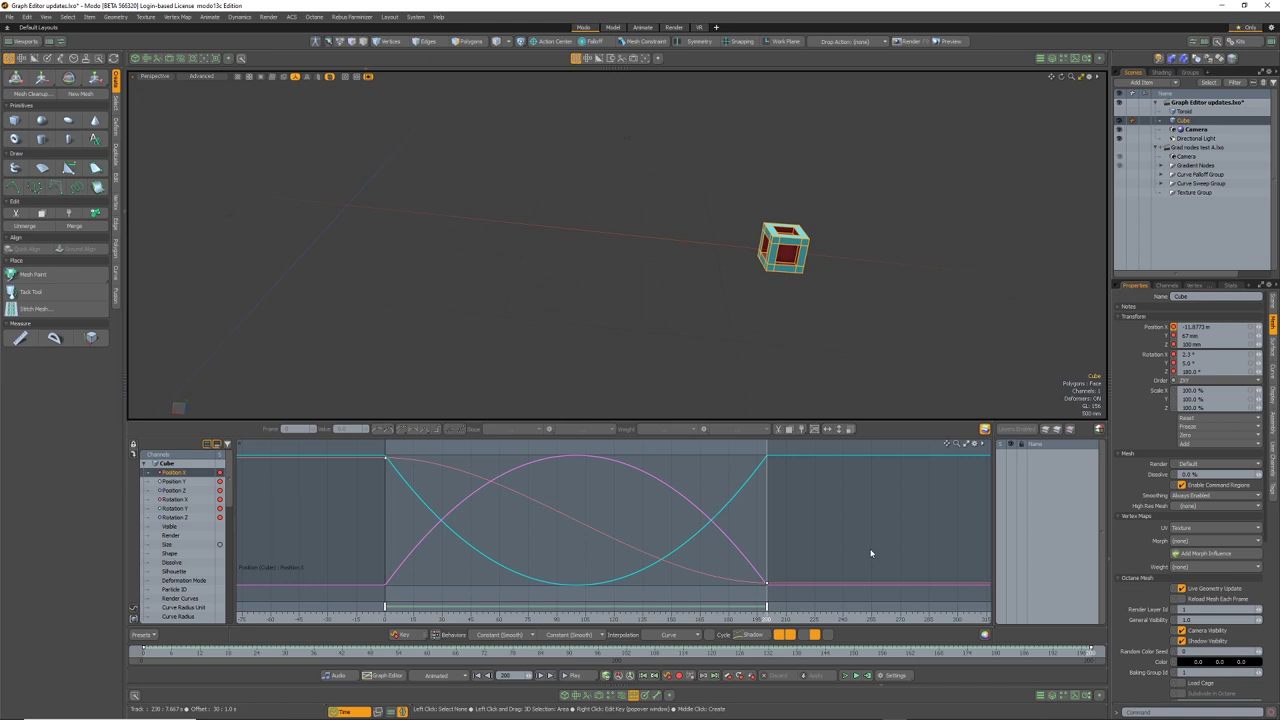
Hide both overlay curves and turn off the stacked curve display for Position X
{"action": "left_click", "coordinate": [778, 634]}
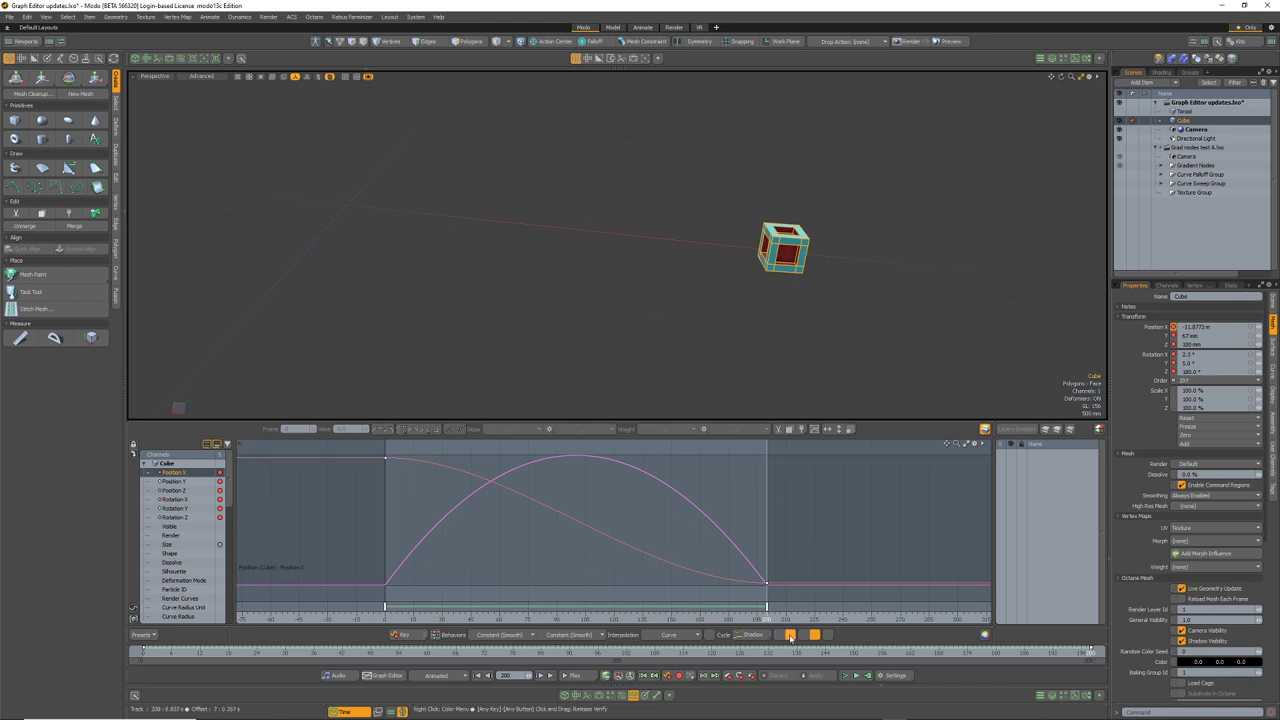
{"action": "left_click", "coordinate": [790, 634]}
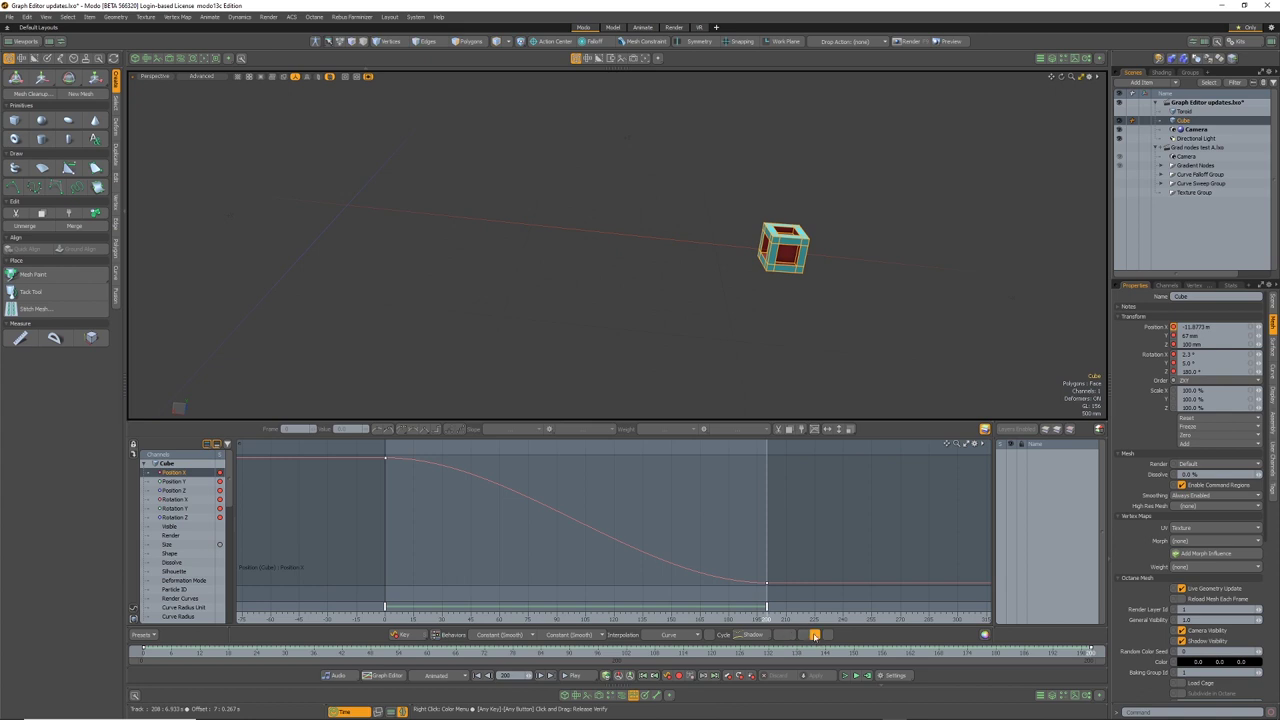
{"action": "left_click", "coordinate": [814, 634]}
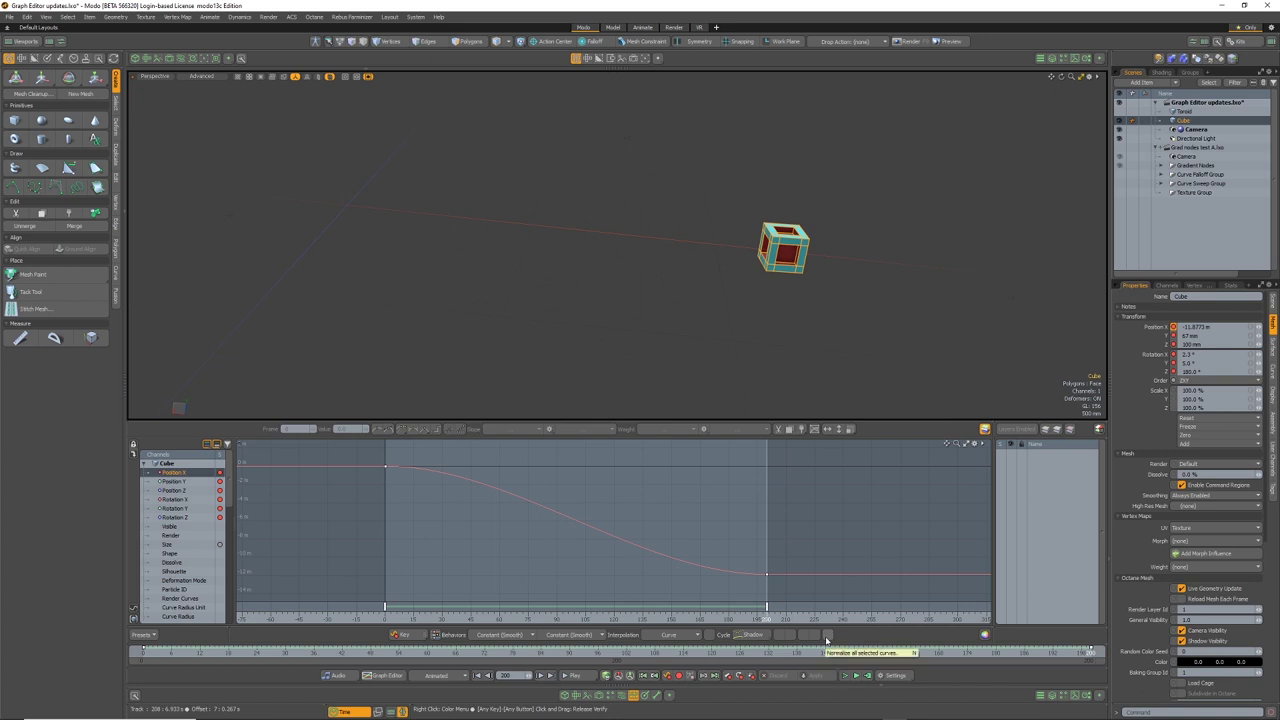
View the cube's Position X and Position Z curves together, then its Rotation Y curve alone
{"action": "left_click", "coordinate": [184, 516], "text": "shift"}
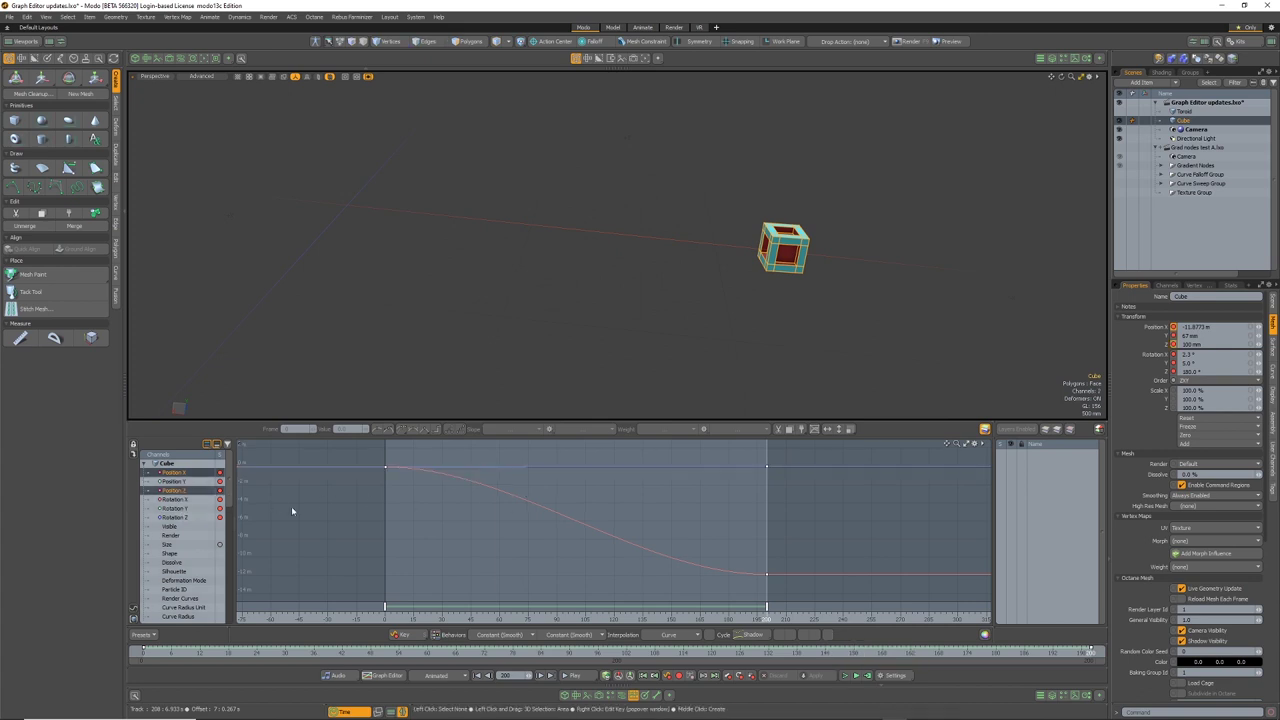
{"action": "key", "text": "a"}
{"action": "left_click", "coordinate": [178, 472]}
{"action": "left_click", "coordinate": [178, 490], "text": "ctrl"}
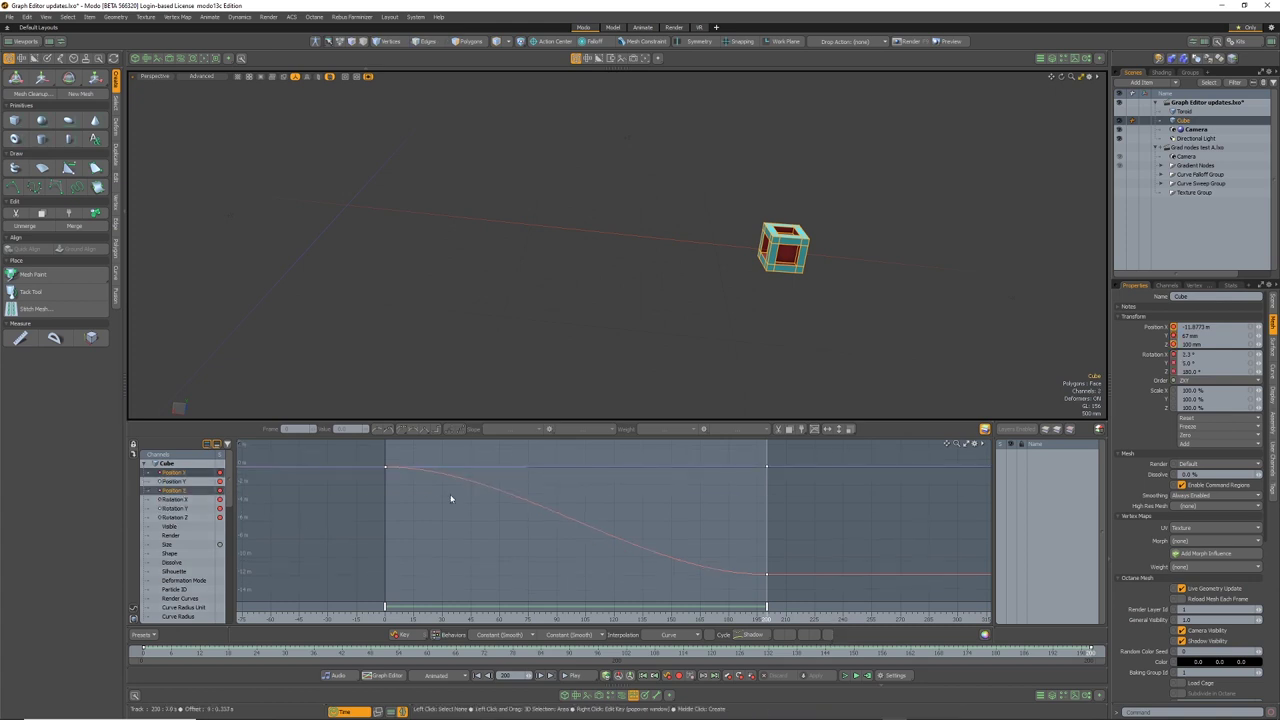
{"action": "left_click", "coordinate": [175, 508]}
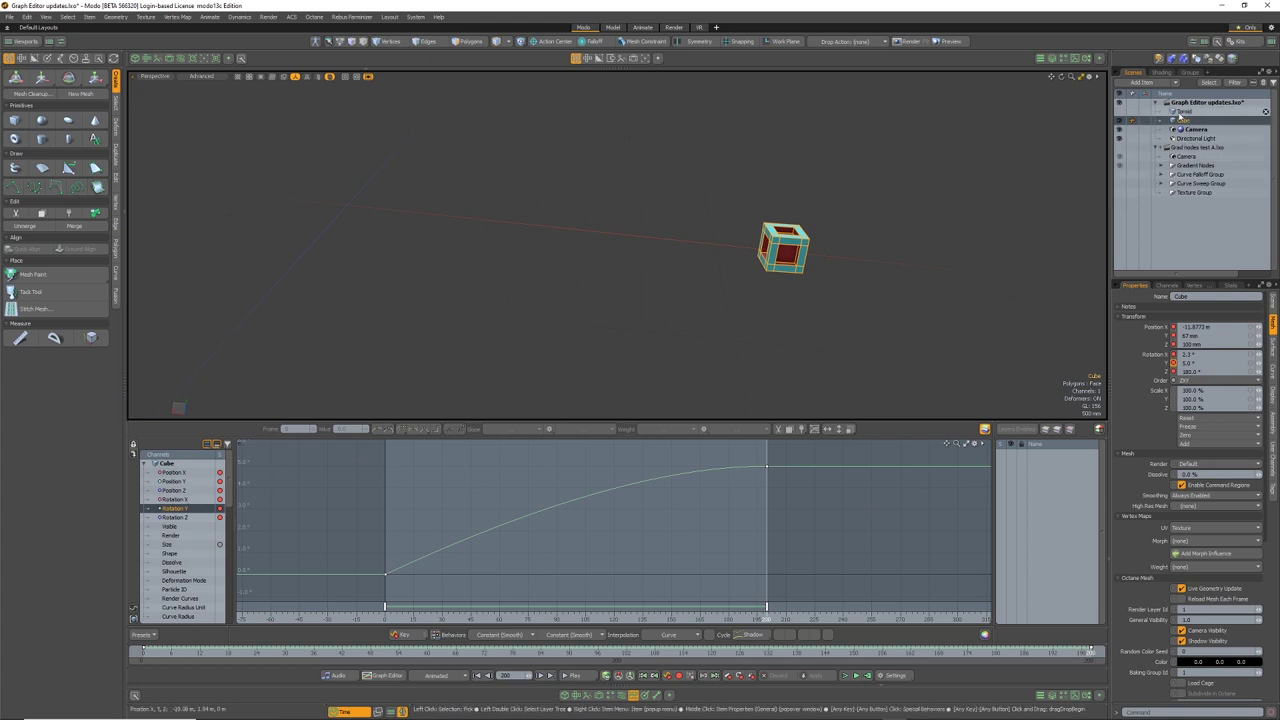
Make the toroid visible and view its animation curves, then reselect the cube to view its curves
{"action": "left_click", "coordinate": [1120, 112]}
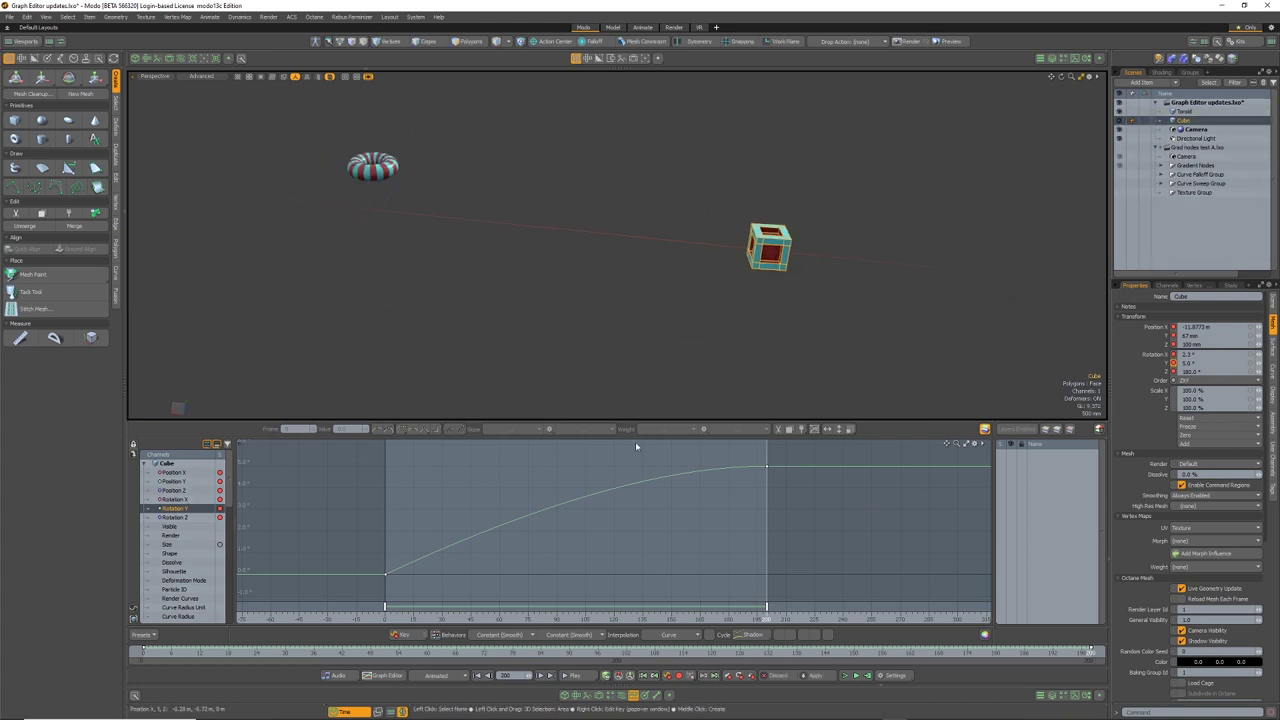
{"action": "left_click", "coordinate": [370, 170]}
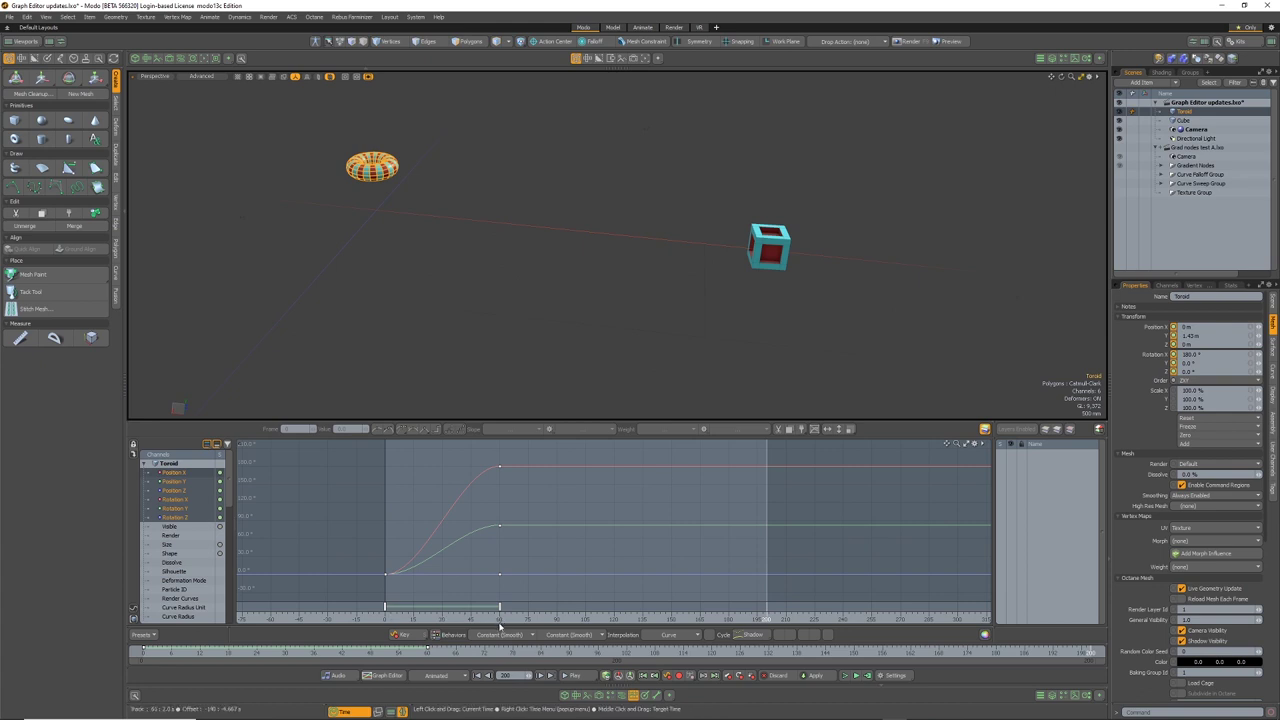
{"action": "left_click", "coordinate": [768, 245]}
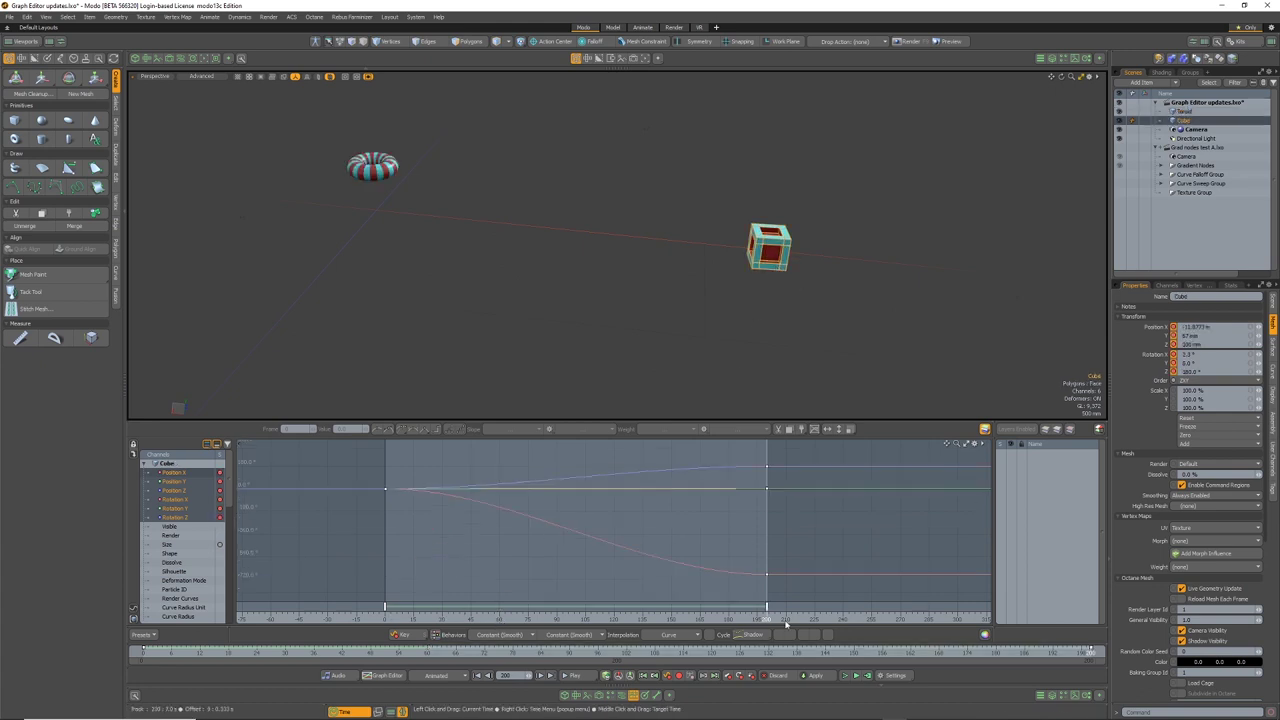
Select the toroid and expand the dopesheet tracks below the graph editor to show its position and rotation keys
{"action": "left_click", "coordinate": [383, 172]}
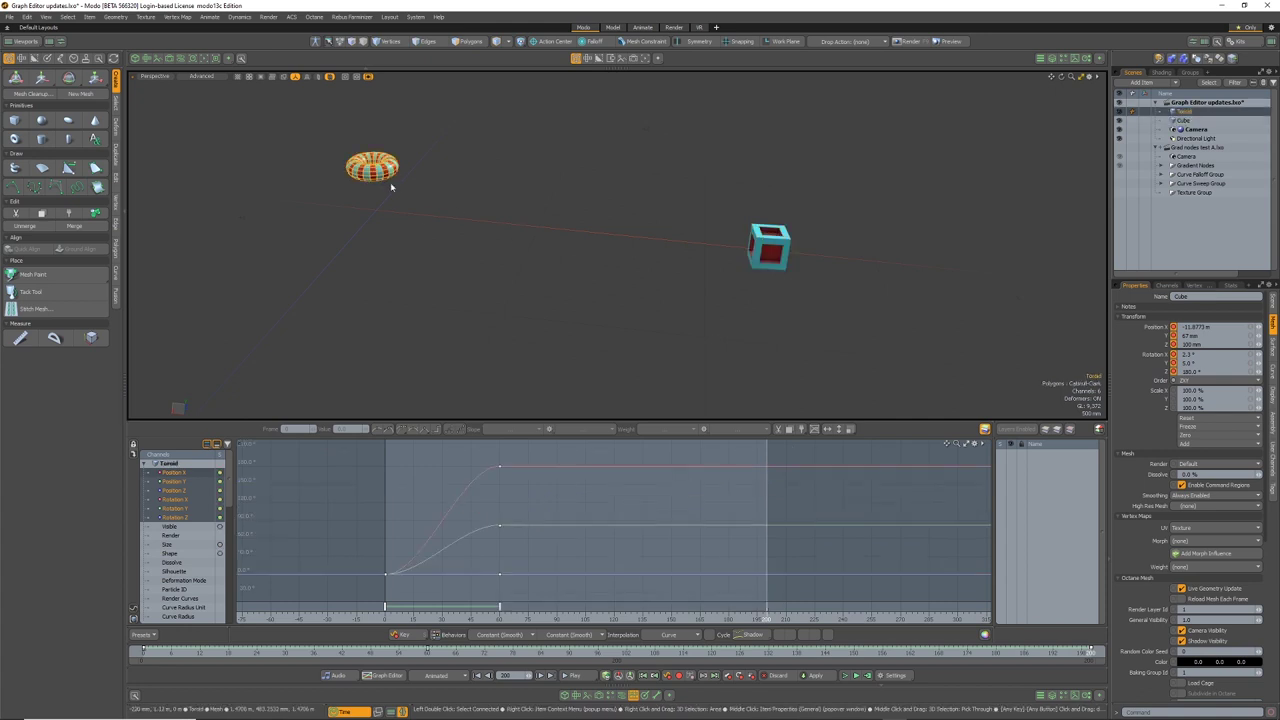
{"action": "left_click", "coordinate": [641, 638]}
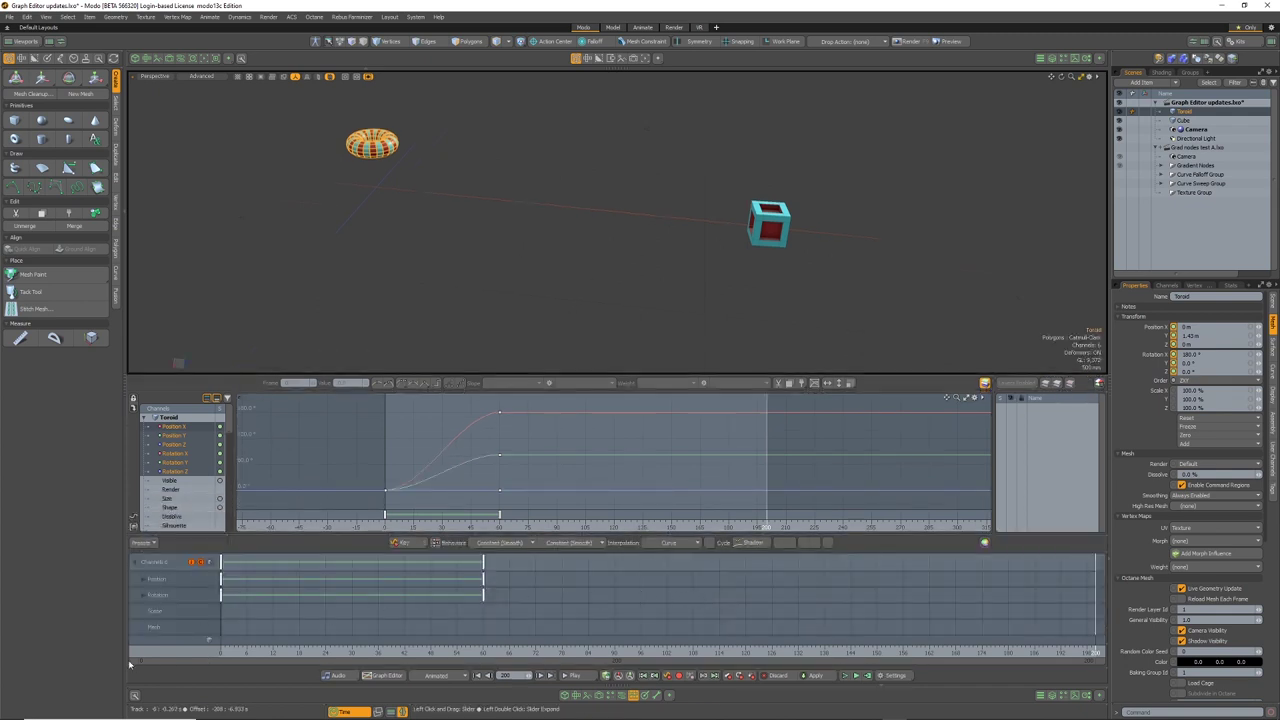
{"action": "mouse_move", "coordinate": [1096, 661]}
{"action": "left_mouse_down"}
{"action": "mouse_move", "coordinate": [521, 664]}
{"action": "mouse_move", "coordinate": [1098, 662]}
{"action": "left_mouse_up"}
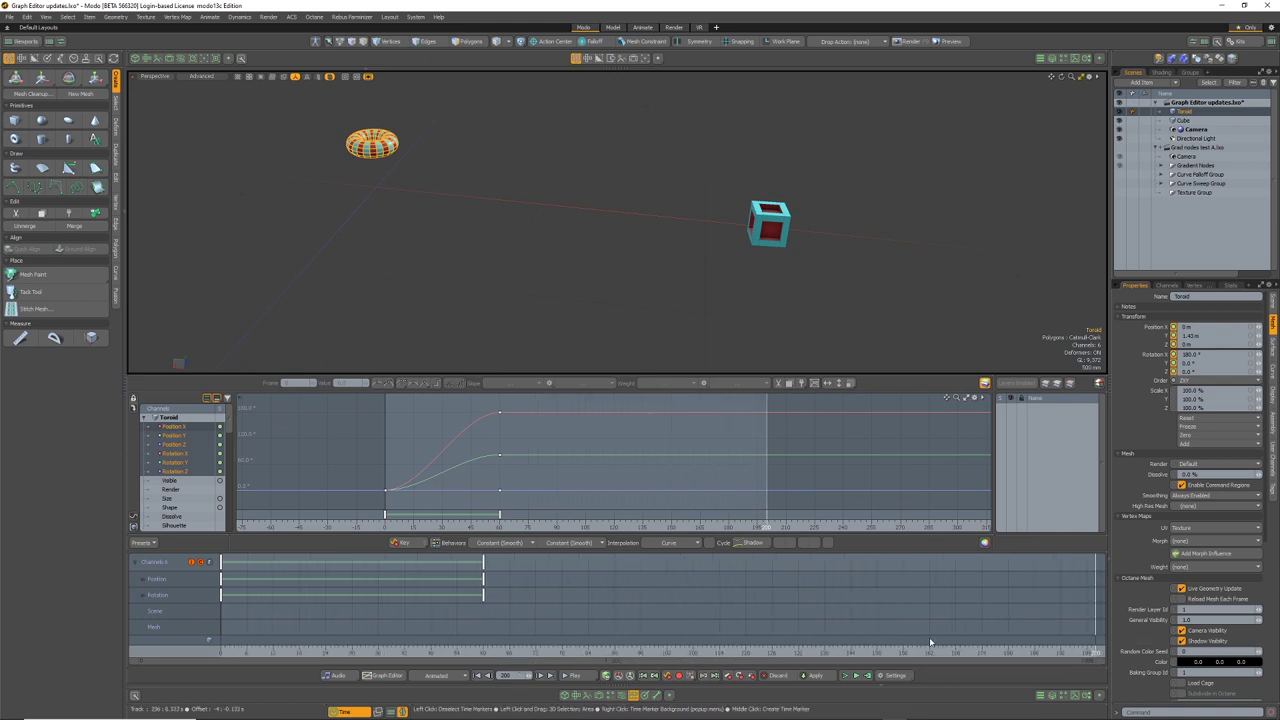
{"action": "left_click_drag", "start_coordinate": [646, 300], "coordinate": [677, 320], "text": "alt+shift"}
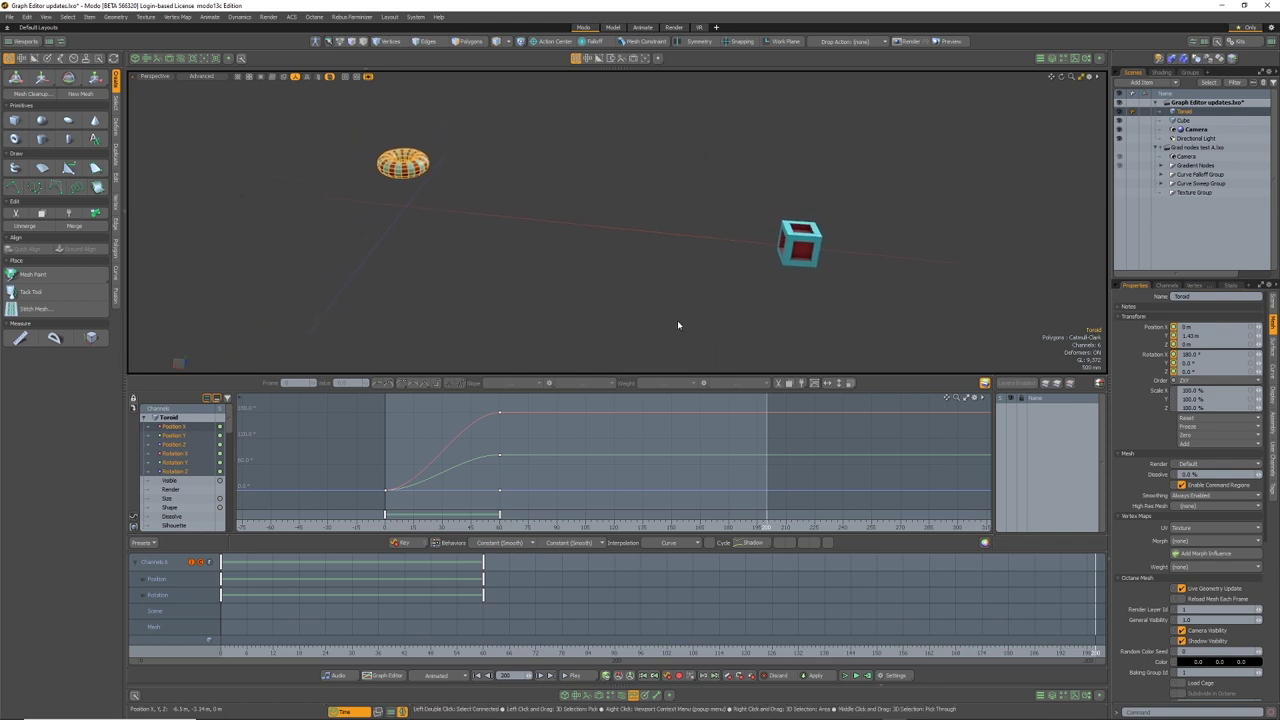
{"action": "right_click", "coordinate": [563, 322]}
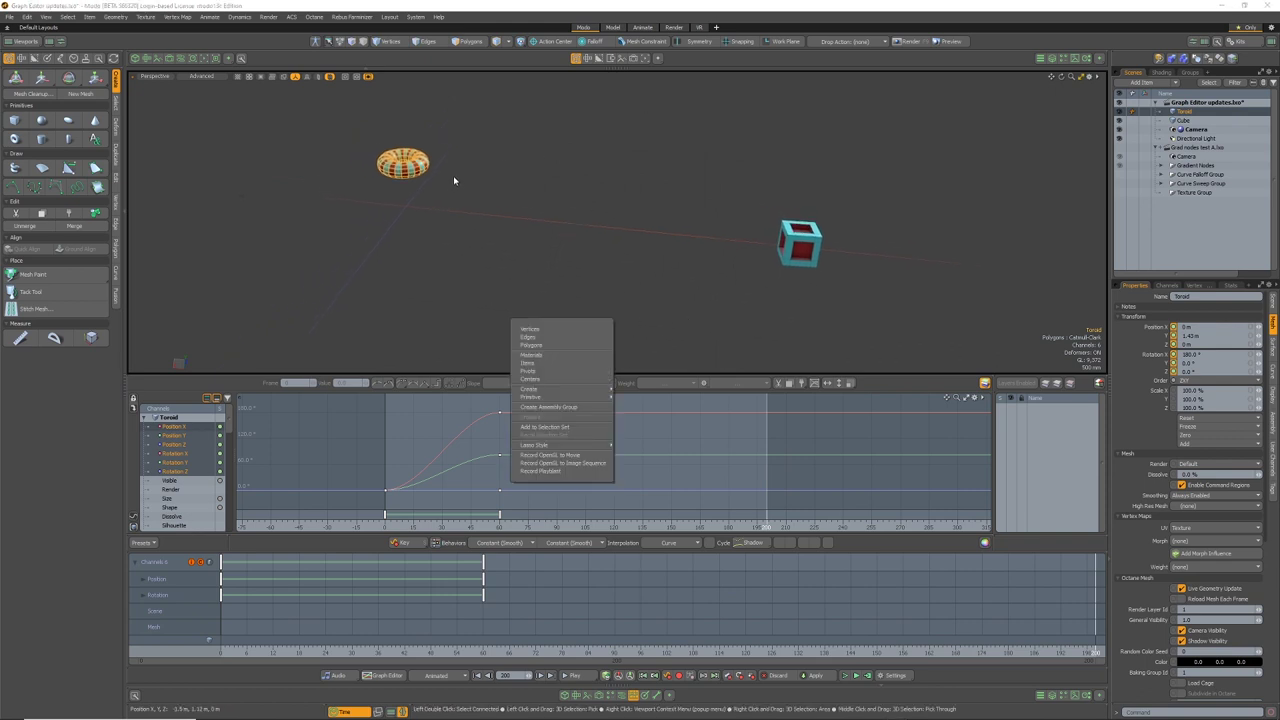
{"action": "left_click", "coordinate": [422, 168]}
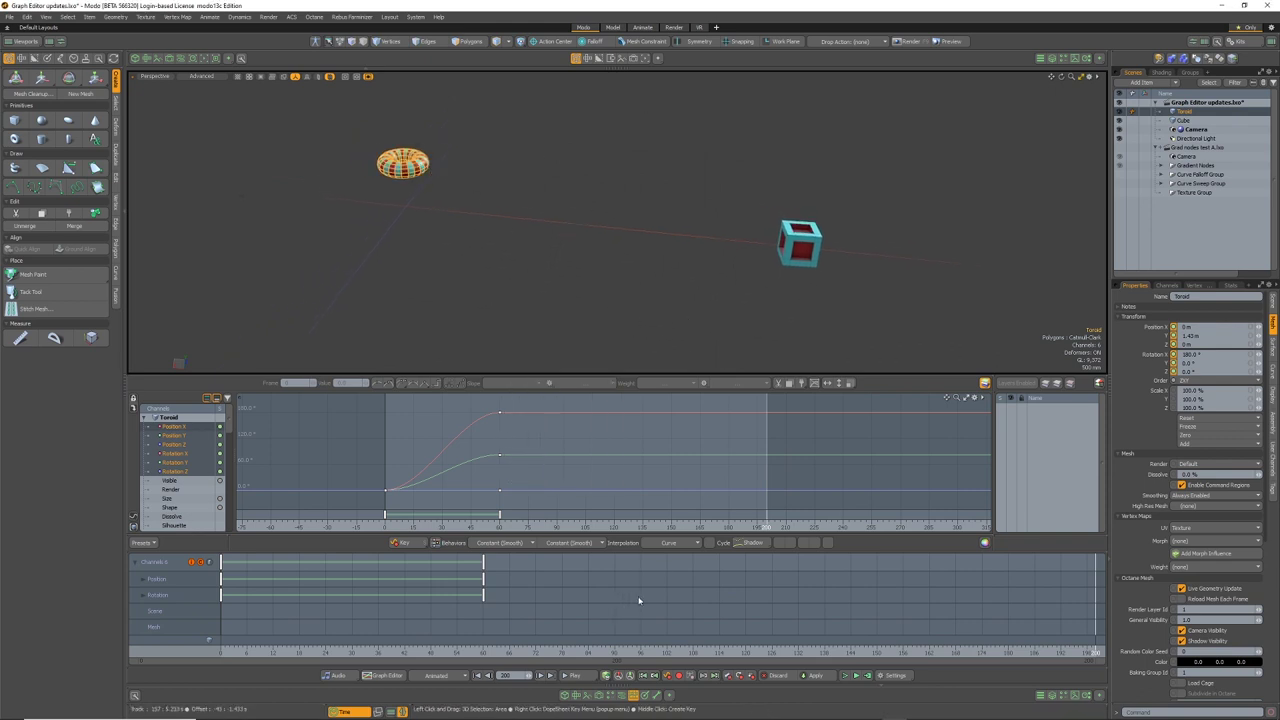
Compare the dopesheet's full time range with a fit to the toroid's keys, and fit the graph editor to its curves
{"action": "key", "text": "a"}
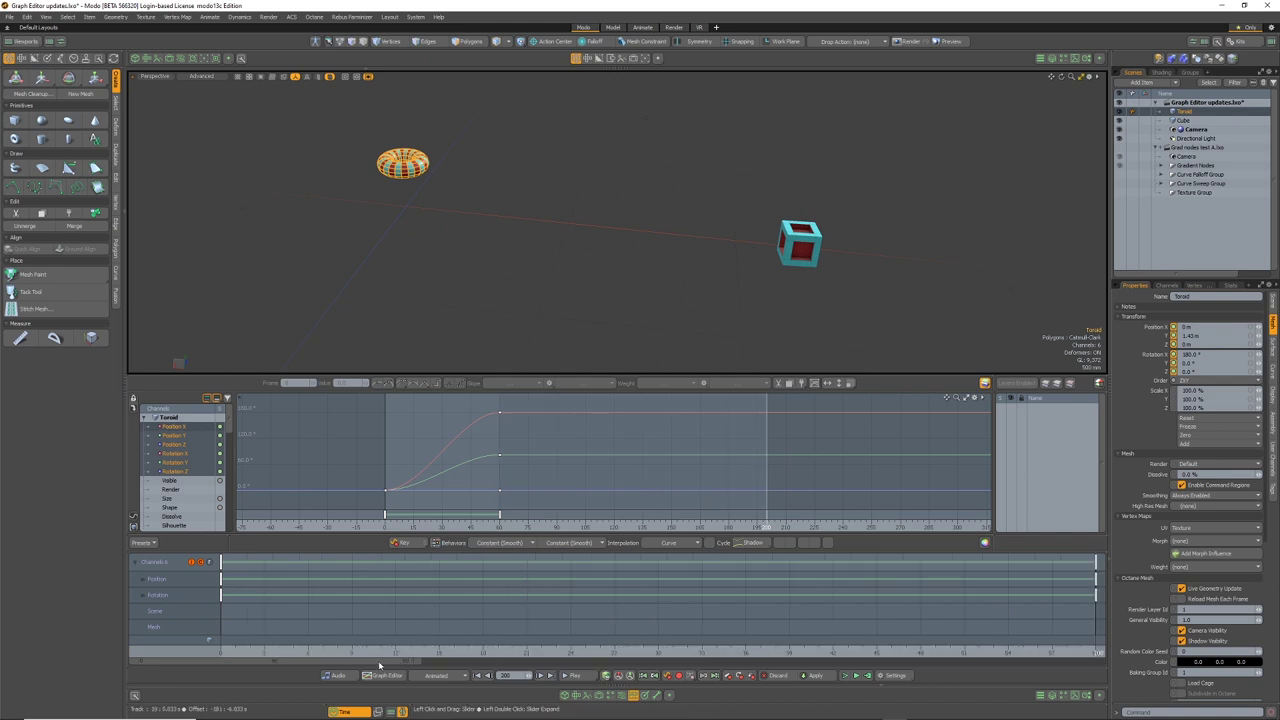
{"action": "double_click", "coordinate": [379, 666]}
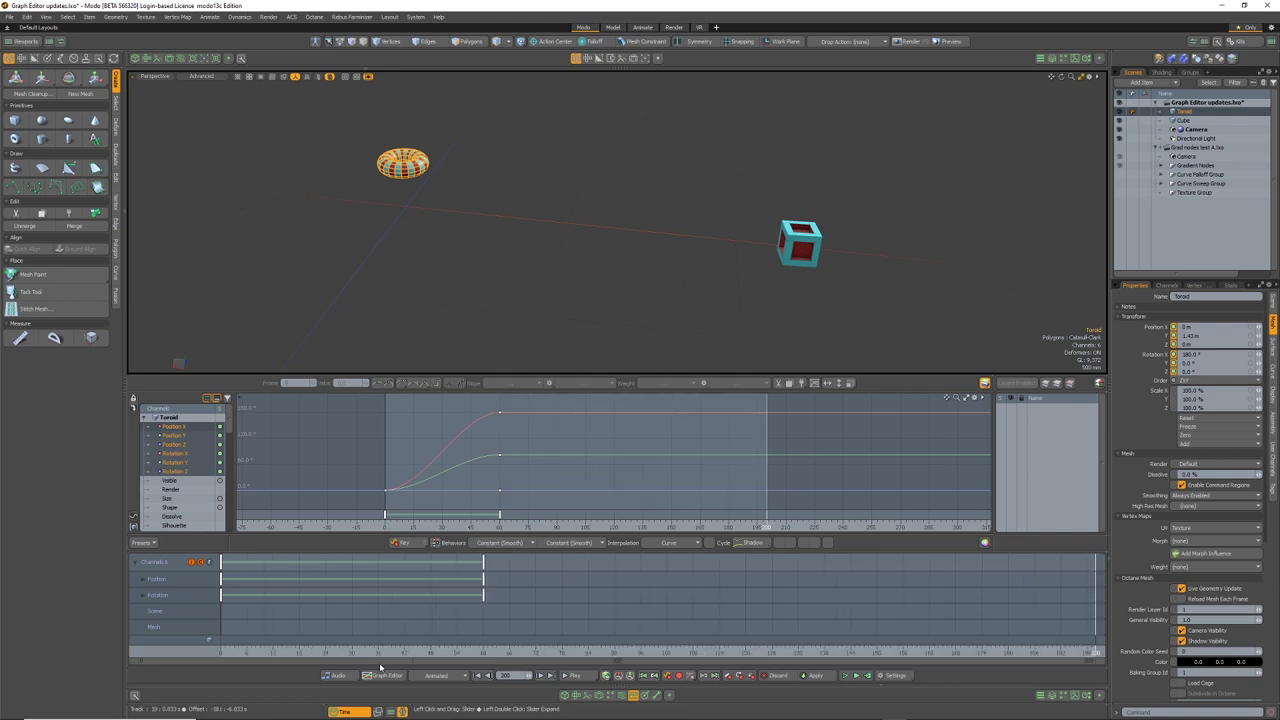
{"action": "key", "text": "a"}
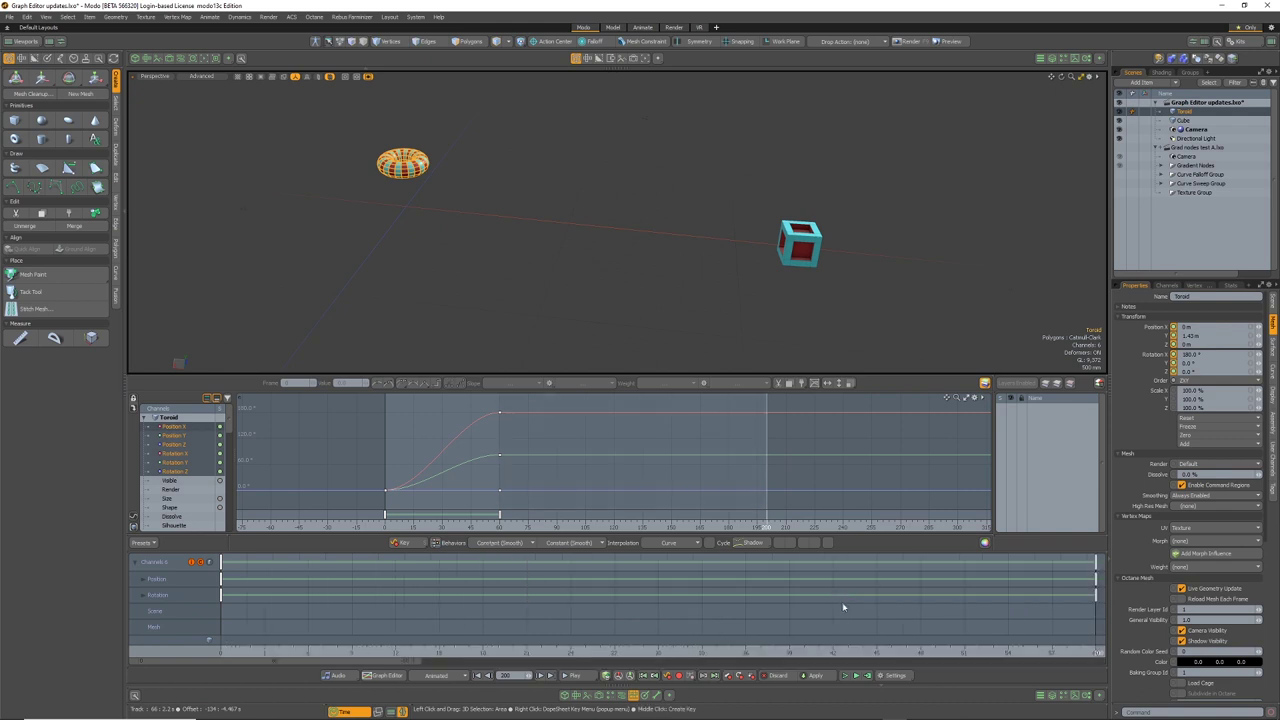
{"action": "key", "text": "a"}
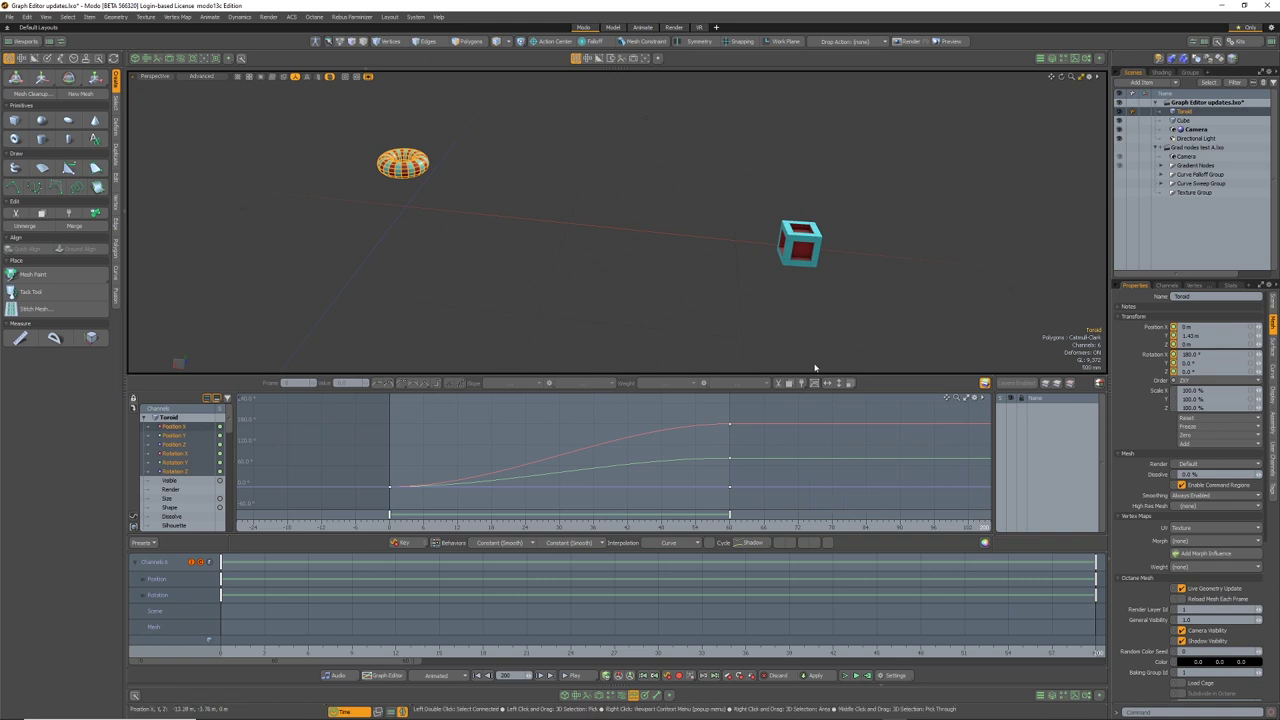
Display the toroid's animated curves stacked and widen the dopesheet's visible time range past the last keys
{"action": "left_click", "coordinate": [808, 544]}
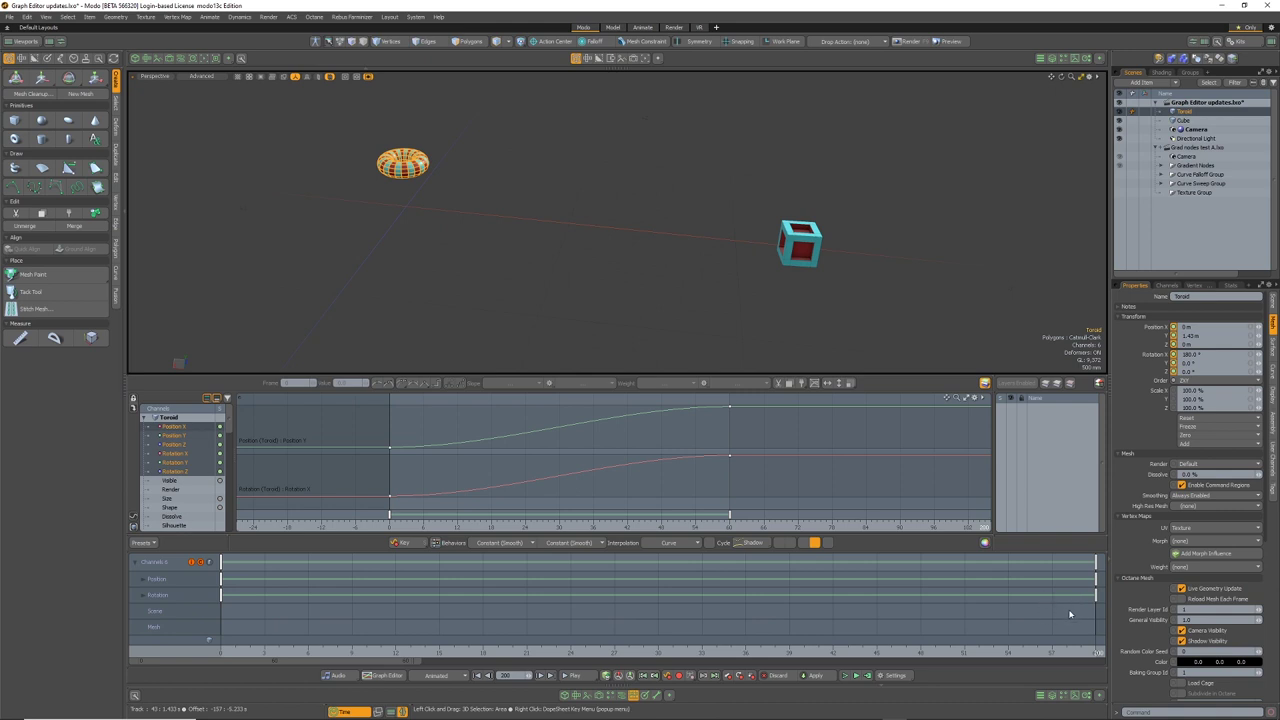
{"action": "left_click_drag", "start_coordinate": [418, 661], "coordinate": [498, 661]}
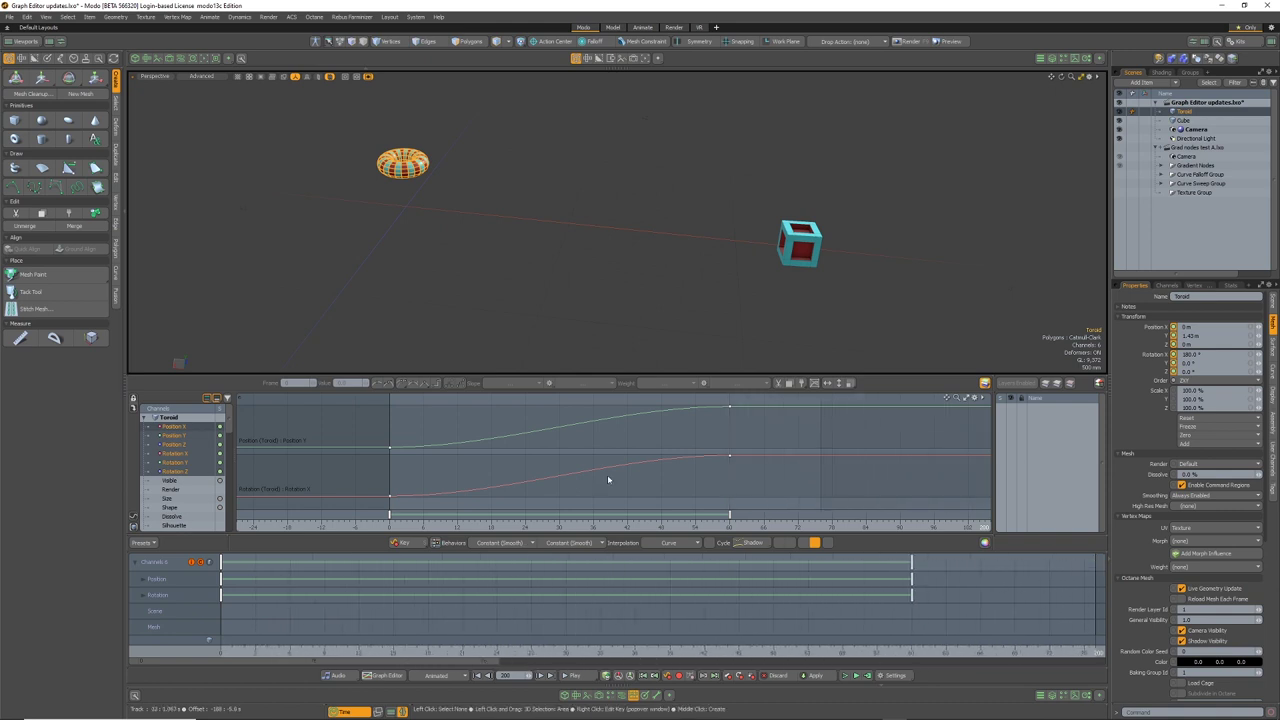
{"action": "left_click_drag", "start_coordinate": [608, 479], "coordinate": [568, 456], "text": "ctrl+alt"}
Switch the toroid's curves to normalized display and adjust the incoming tangent handles of the keys at frame 60
{"action": "left_click", "coordinate": [803, 542]}
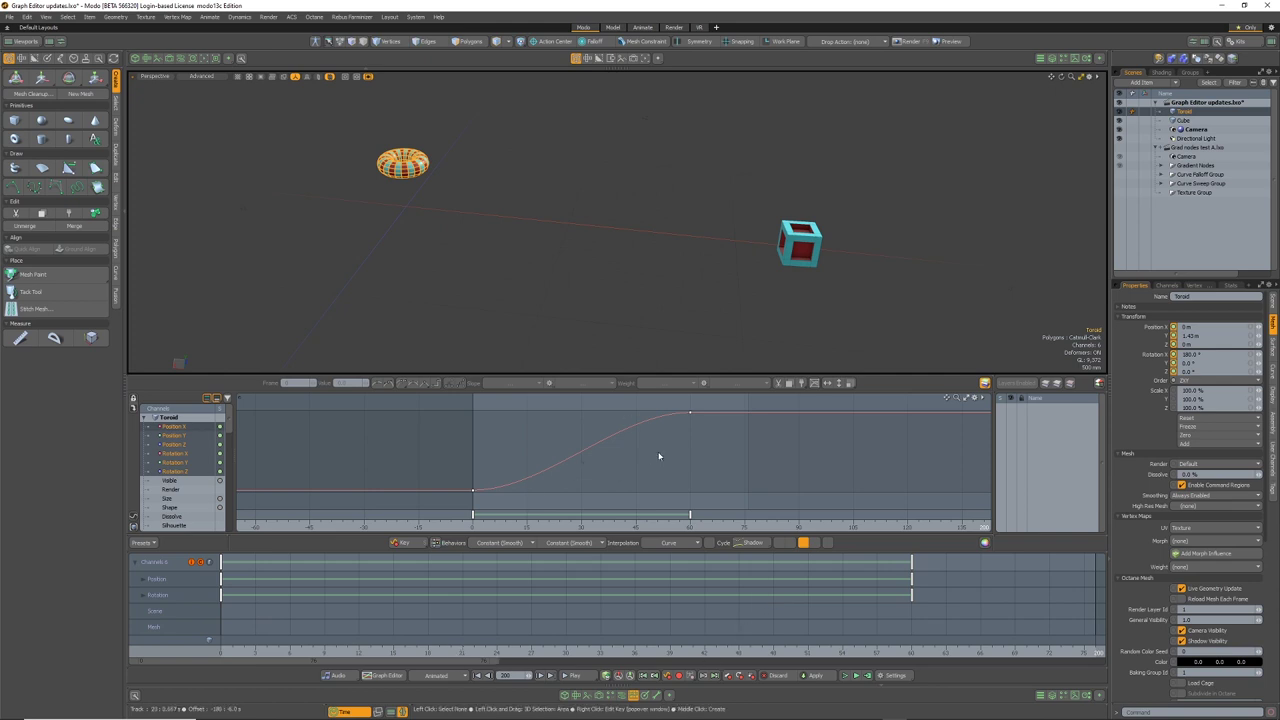
{"action": "left_click_drag", "start_coordinate": [668, 446], "coordinate": [743, 397]}
{"action": "left_click_drag", "start_coordinate": [621, 417], "coordinate": [598, 431]}
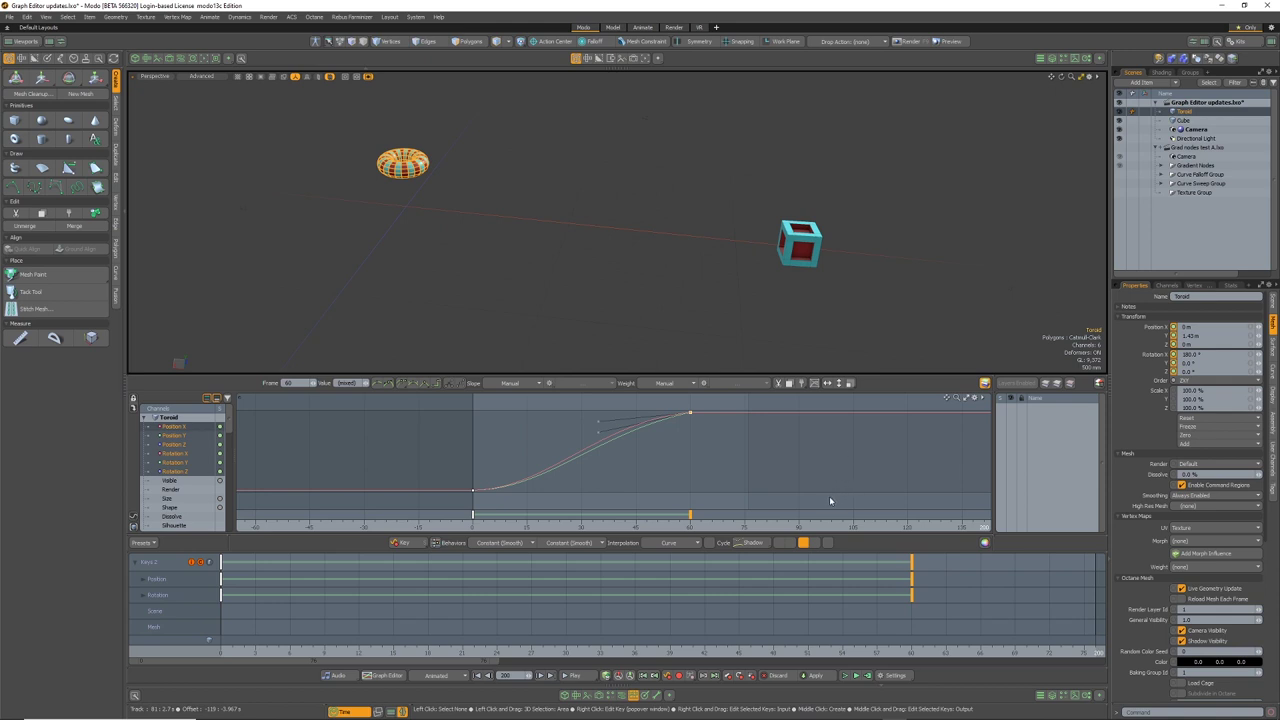
Switch to the Hangouts video call with the YouTube live chat pop-out beside it, and choose the host's own camera in the call
{"action": "mouse_move", "coordinate": [818, 716]}
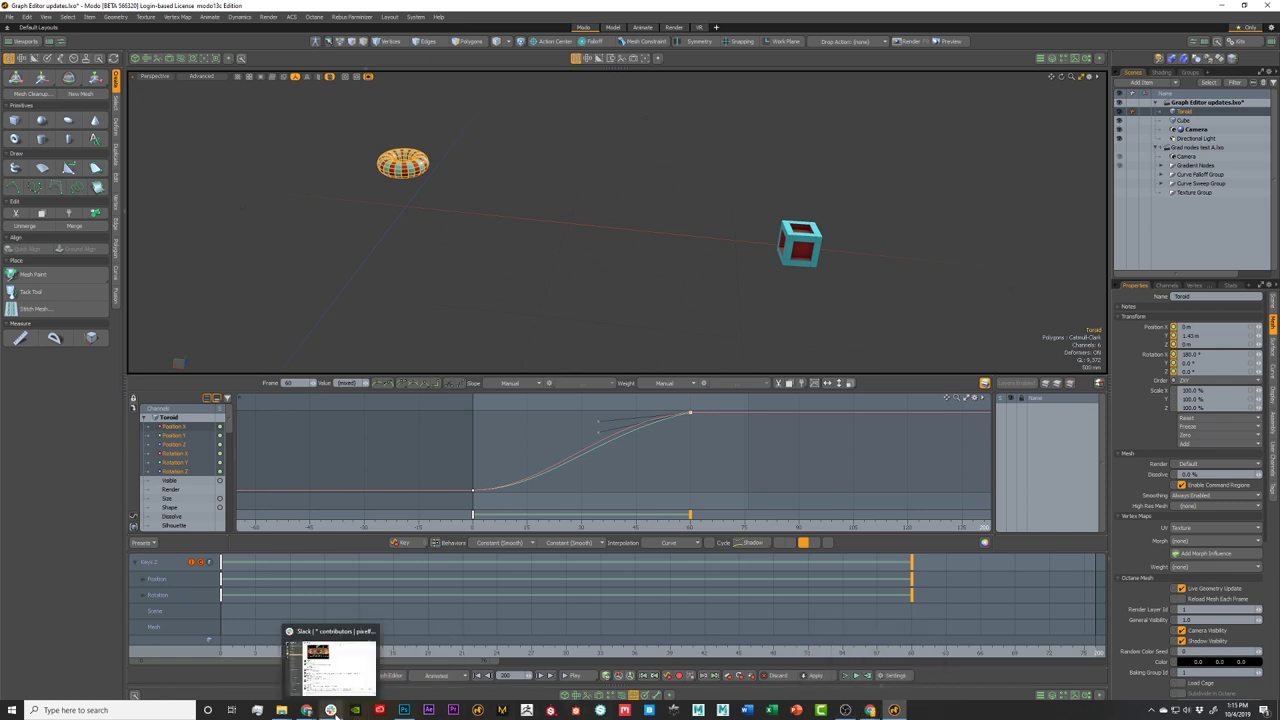
{"action": "left_click", "coordinate": [332, 690]}
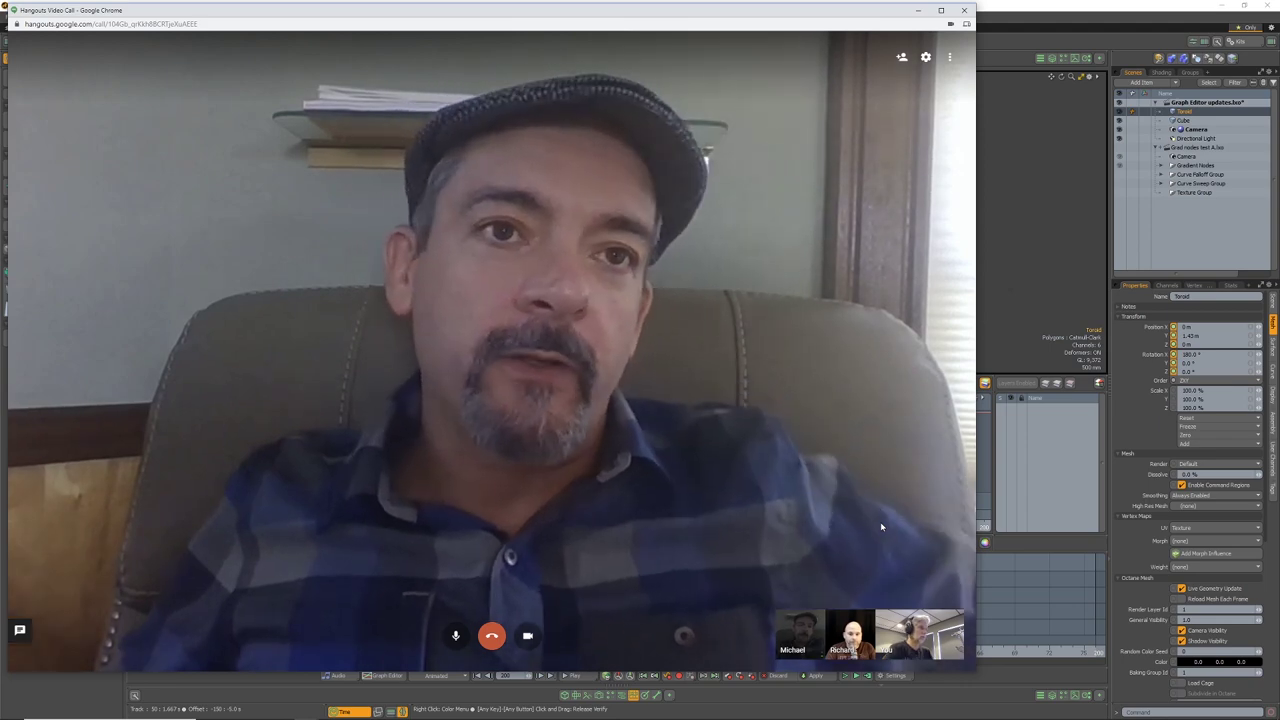
{"action": "mouse_move", "coordinate": [401, 713]}
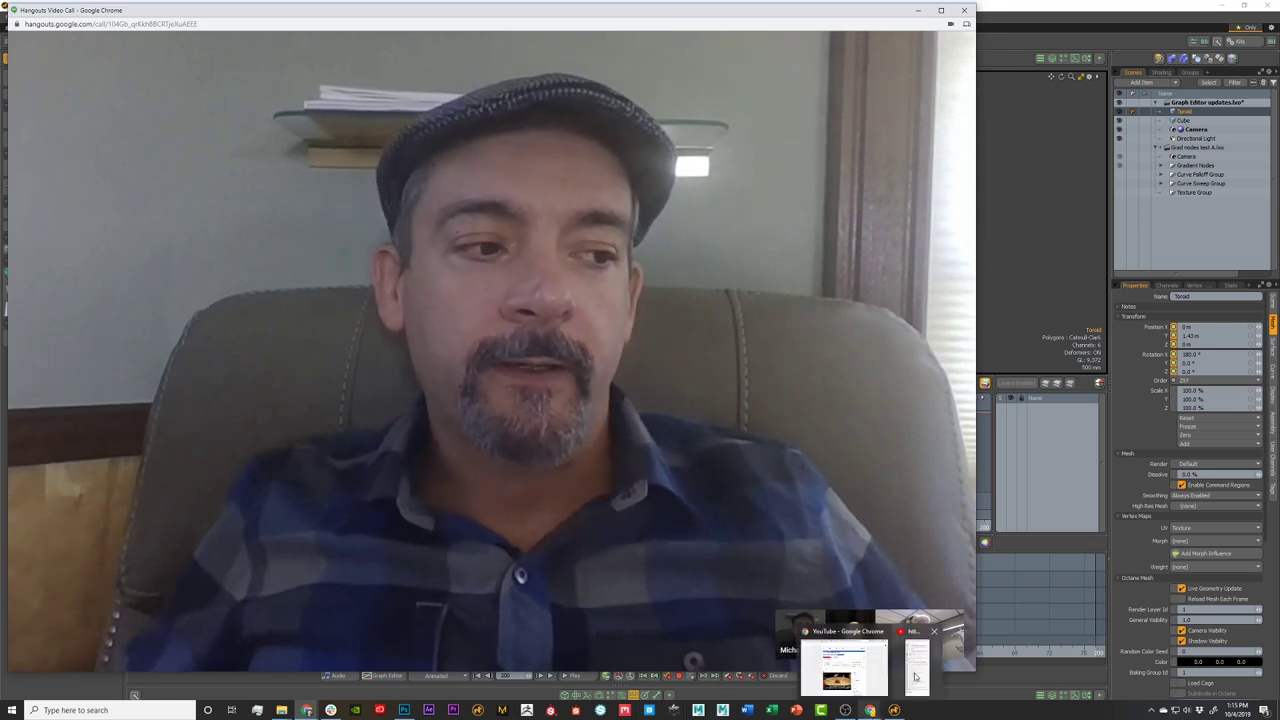
{"action": "left_click", "coordinate": [914, 677]}
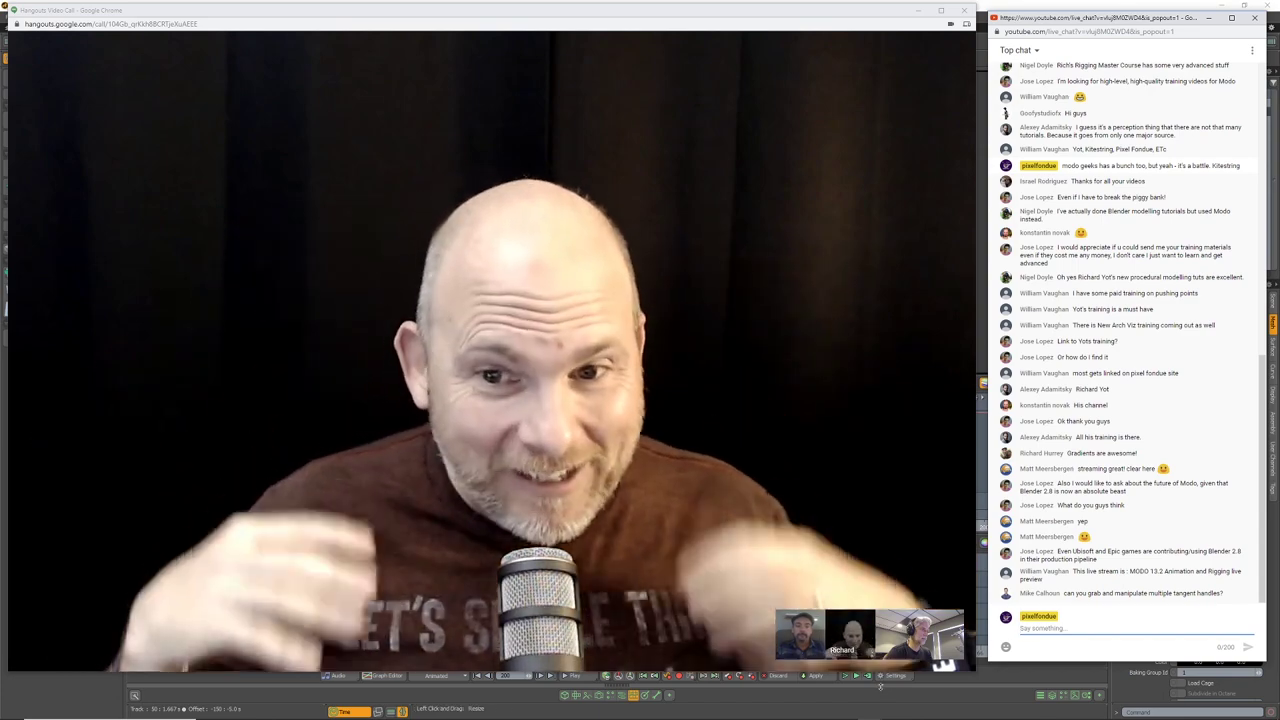
{"action": "mouse_move", "coordinate": [897, 648]}
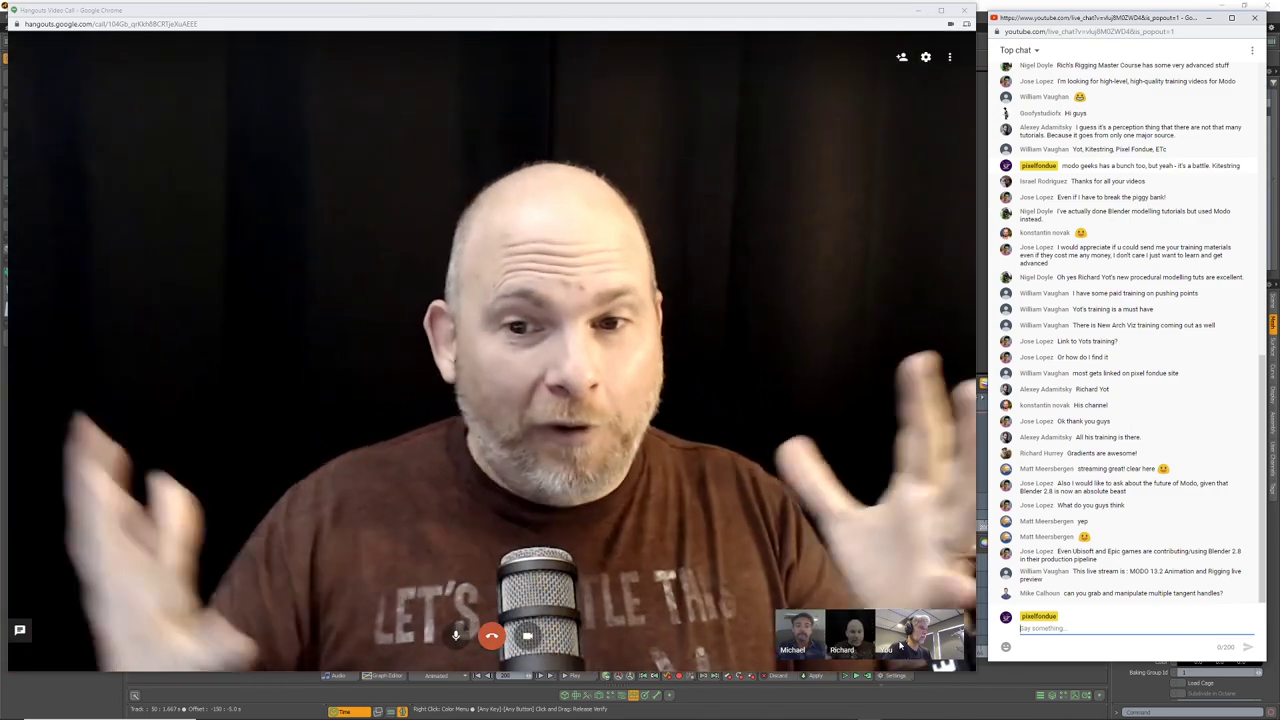
{"action": "left_click", "coordinate": [897, 649]}
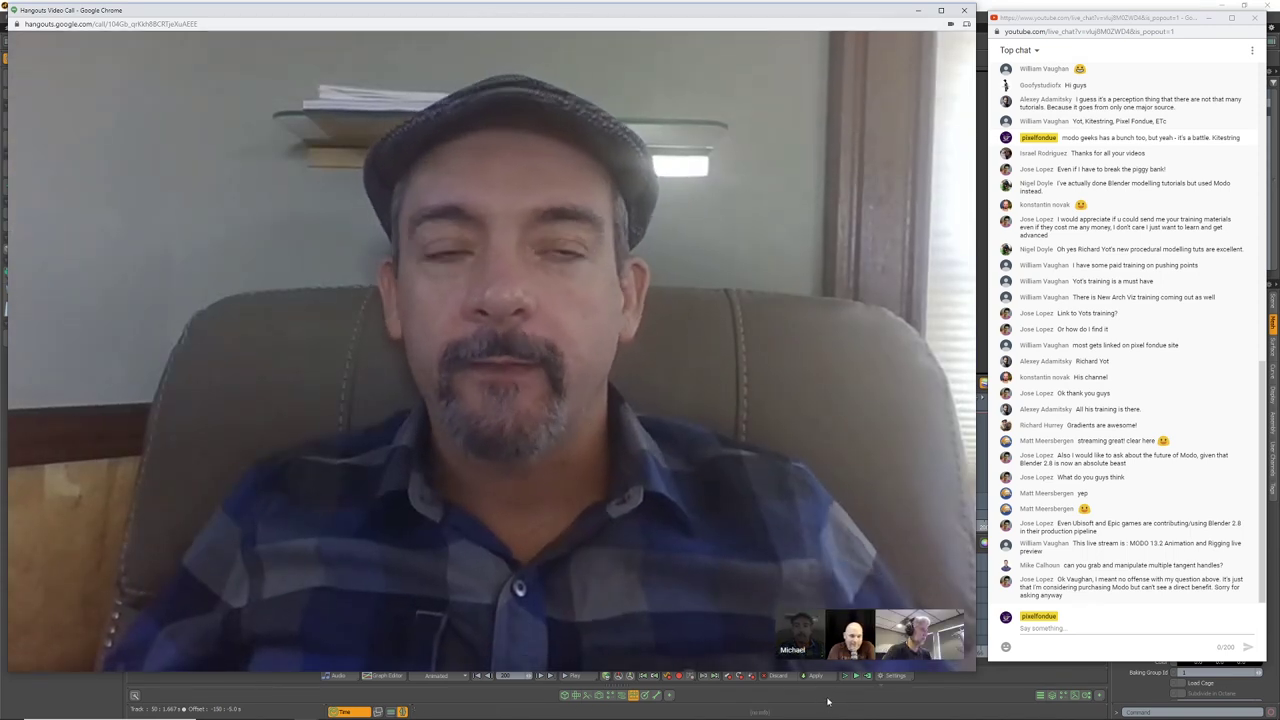
Return to Modo and isolate the toroid's Position X channel, fitted in the graph editor
{"action": "left_click", "coordinate": [829, 703]}
{"action": "left_click_drag", "start_coordinate": [651, 433], "coordinate": [689, 417], "text": "ctrl+alt"}
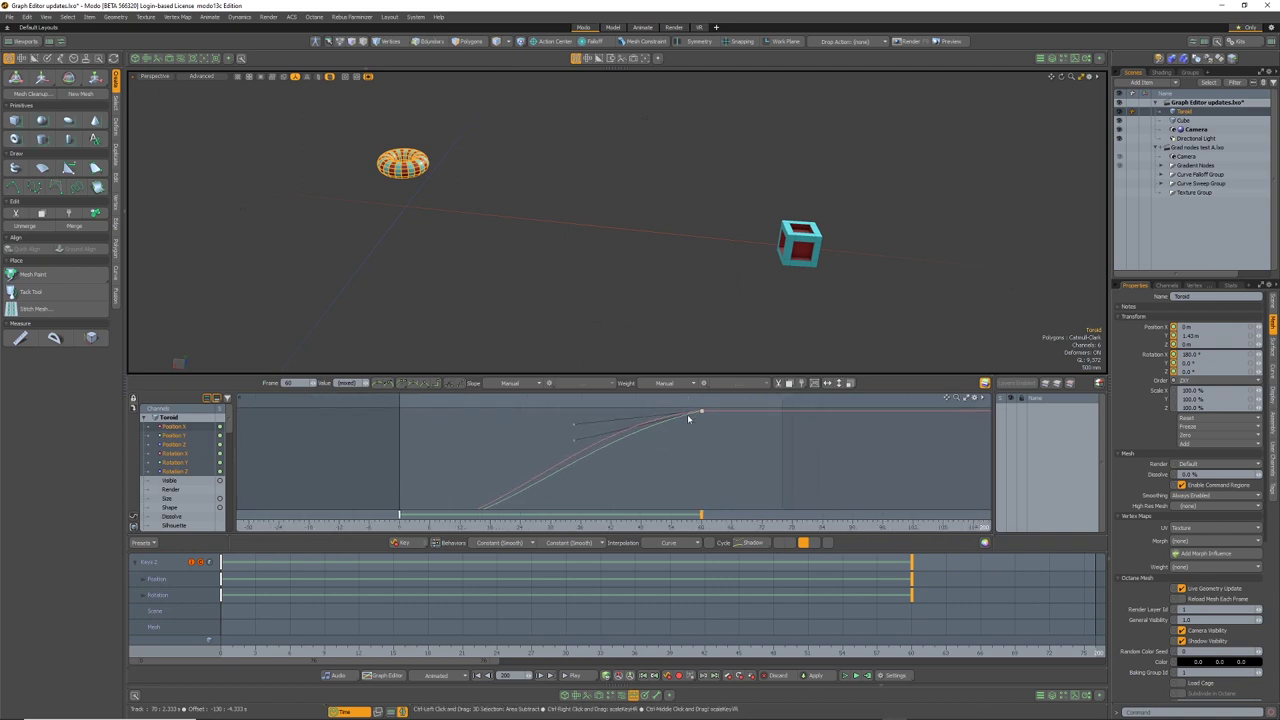
{"action": "left_click", "coordinate": [180, 426]}
{"action": "key", "text": "a"}
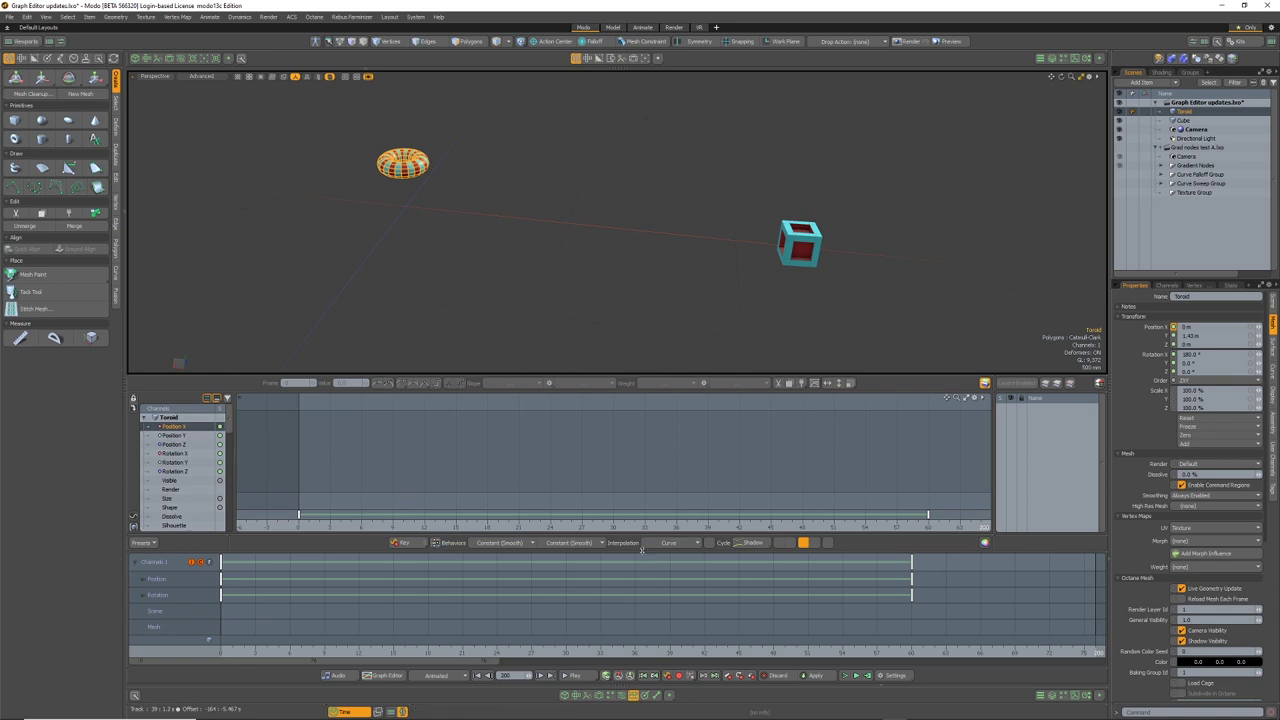
Collapse the dopesheet tracks and select the cube to show its normalized Position X and Position Y curves
{"action": "left_click_drag", "start_coordinate": [642, 550], "coordinate": [632, 624]}
{"action": "left_click", "coordinate": [818, 275]}
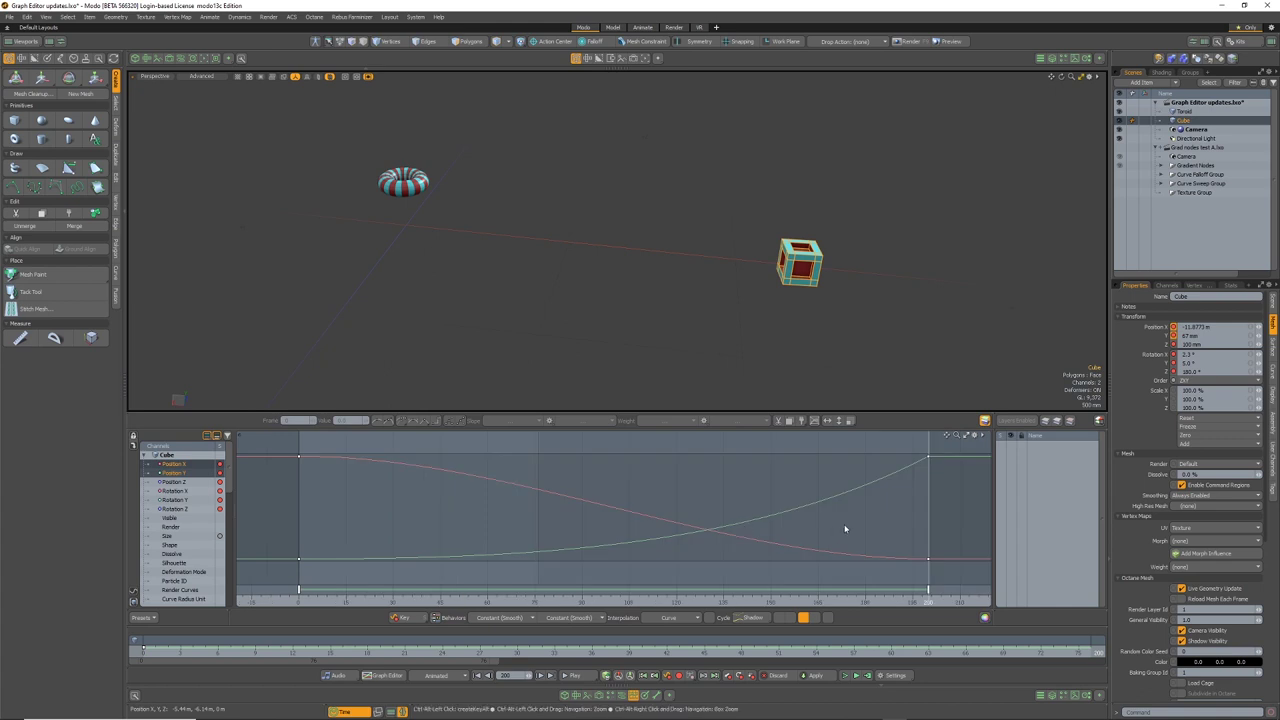
{"action": "left_click_drag", "start_coordinate": [845, 529], "coordinate": [779, 515], "text": "ctrl+alt"}
Select the cube's Position X and Position Y keys at frame 200 and move their incoming tangent handles together
{"action": "left_click_drag", "start_coordinate": [796, 457], "coordinate": [796, 572]}
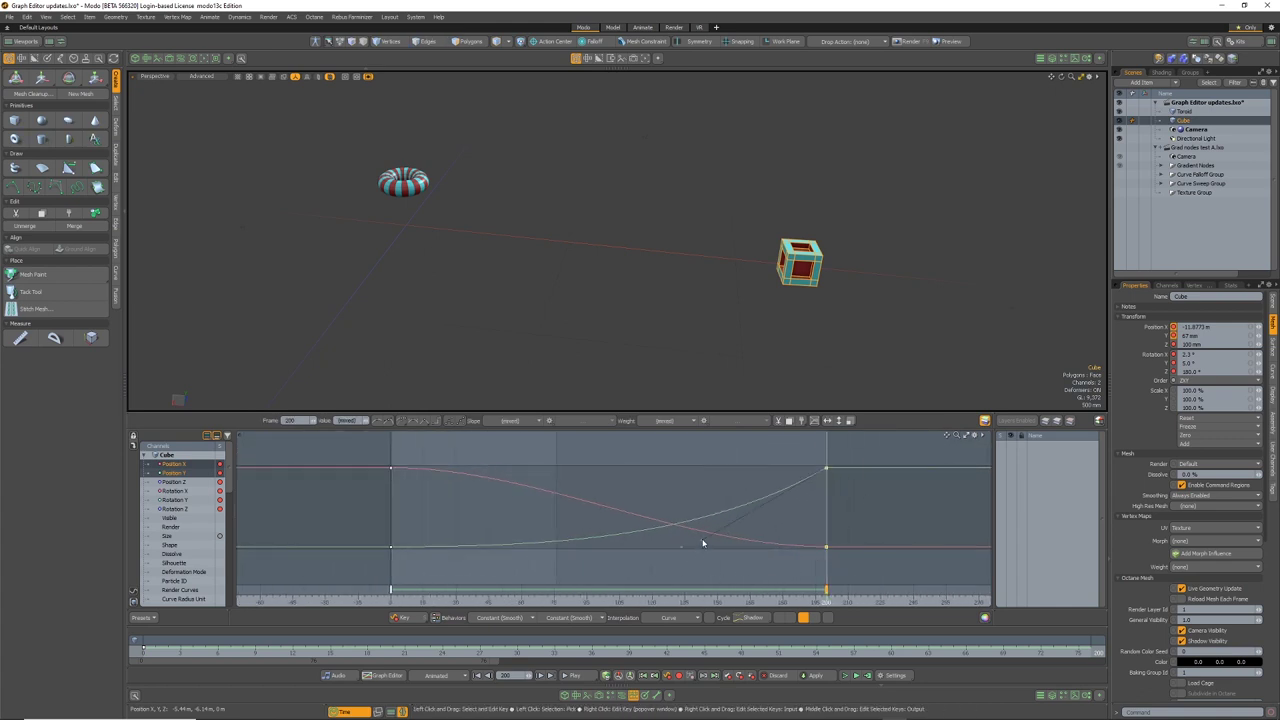
{"action": "left_click_drag", "start_coordinate": [682, 547], "coordinate": [687, 545], "text": "shift"}
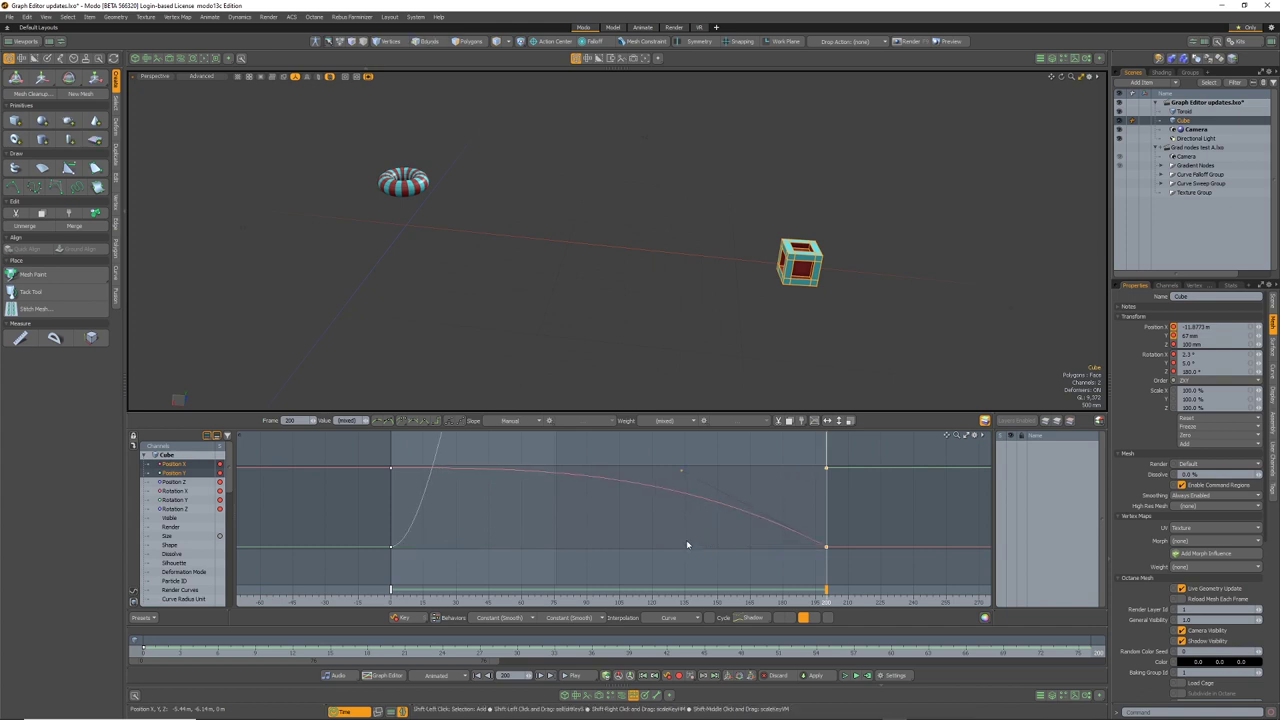
{"action": "left_click_drag", "start_coordinate": [757, 525], "coordinate": [766, 566], "text": "ctrl+alt"}
{"action": "left_click_drag", "start_coordinate": [789, 481], "coordinate": [763, 544], "text": "ctrl+alt"}
{"action": "key", "text": "a"}
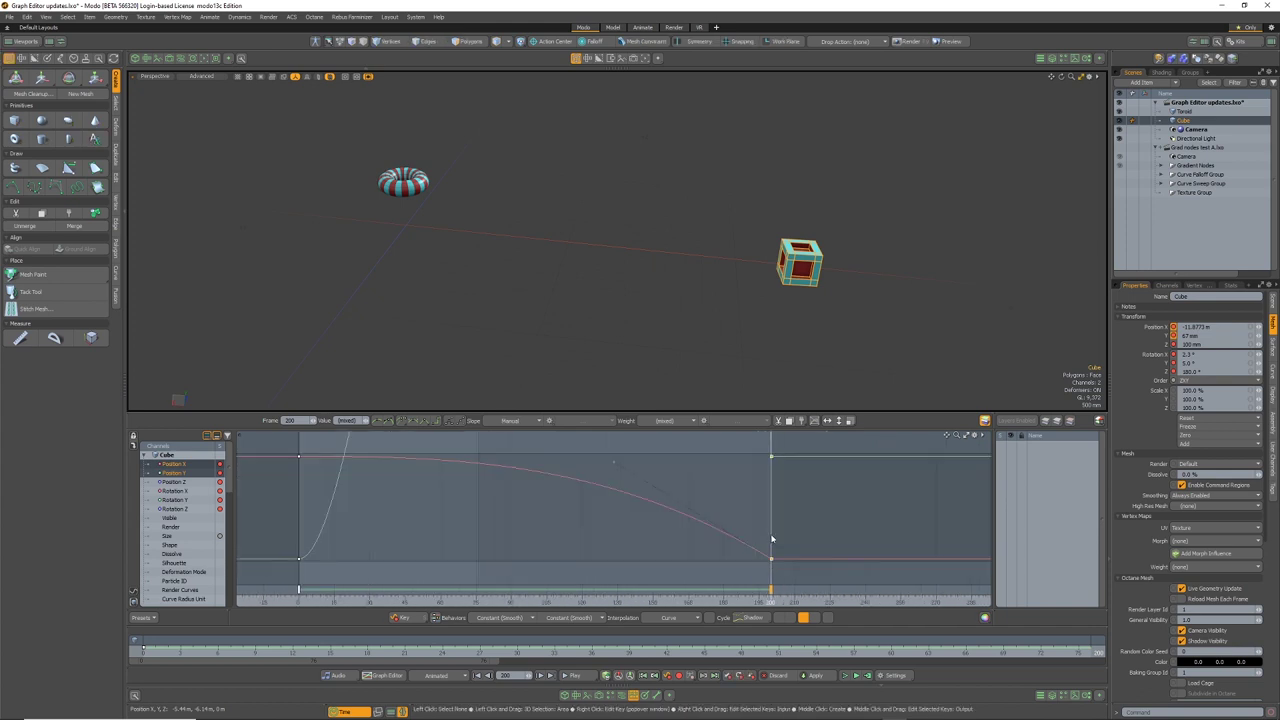
Turn off normalized display and reshape the cube's Position X and Position Y curves with the frame 200 tangent handles, pulling them below their keys
{"action": "left_click", "coordinate": [803, 618]}
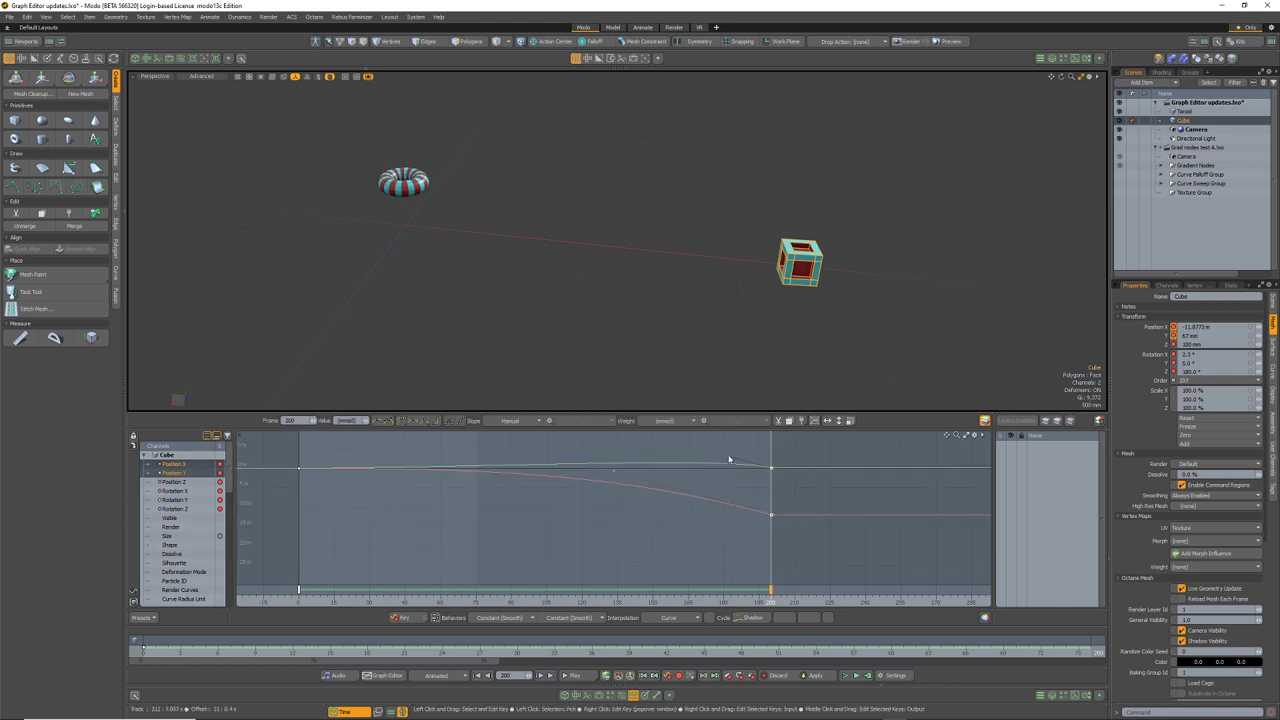
{"action": "left_click_drag", "start_coordinate": [736, 461], "coordinate": [600, 529]}
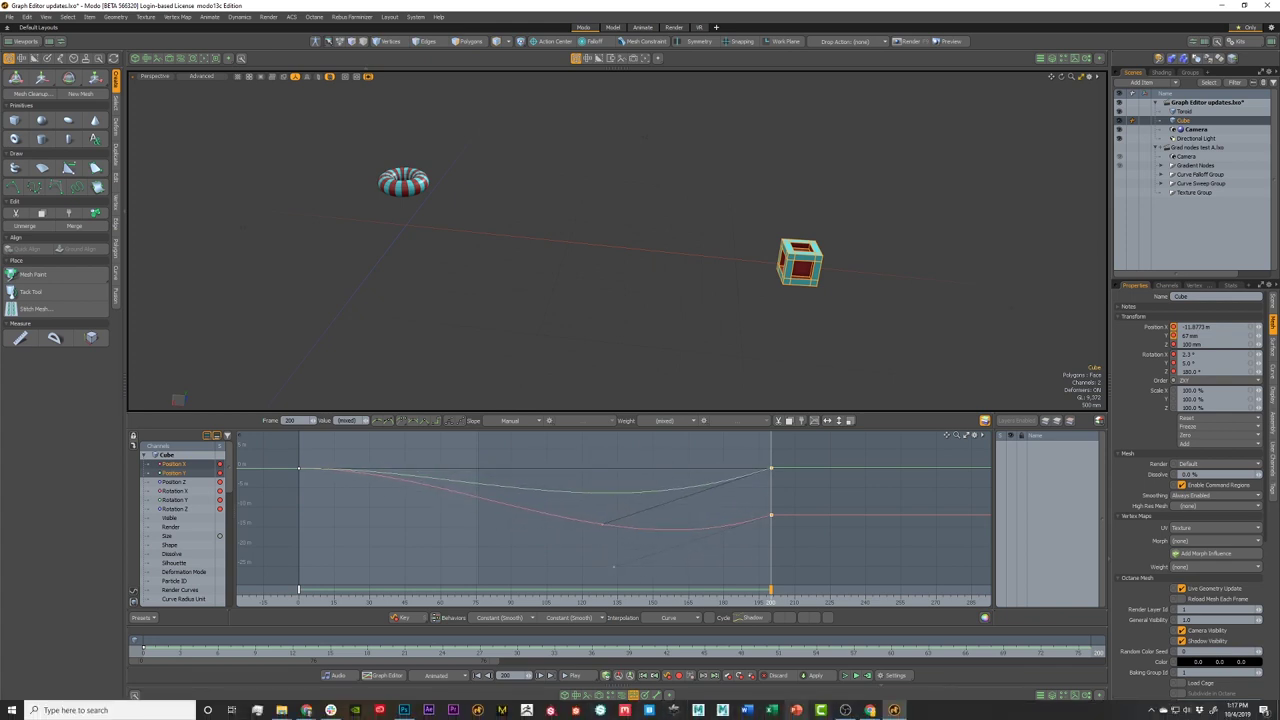
{"action": "mouse_move", "coordinate": [600, 529]}
{"action": "left_mouse_down"}
{"action": "mouse_move", "coordinate": [608, 486]}
{"action": "mouse_move", "coordinate": [582, 517]}
{"action": "mouse_move", "coordinate": [657, 500]}
{"action": "mouse_move", "coordinate": [611, 511]}
{"action": "left_mouse_up"}
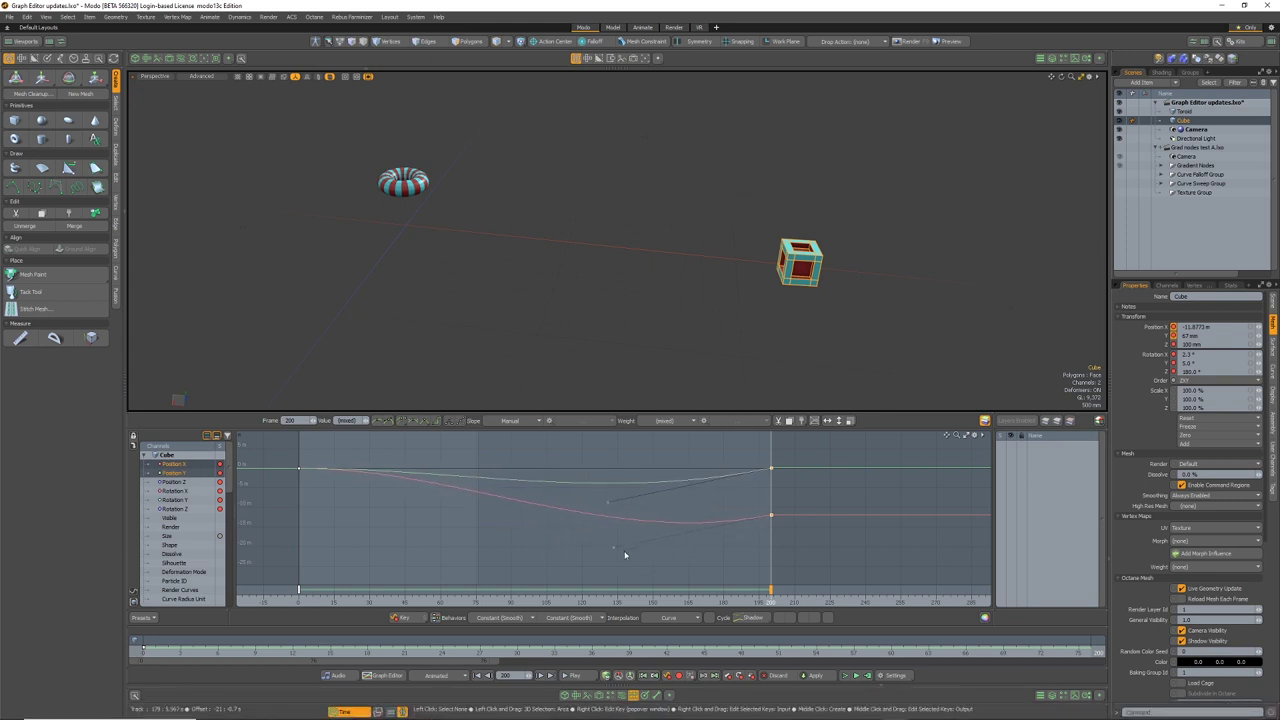
{"action": "left_click_drag", "start_coordinate": [605, 508], "coordinate": [619, 486]}
{"action": "left_click_drag", "start_coordinate": [614, 532], "coordinate": [581, 537]}
Bring back the YouTube live chat and the Hangouts video call, and enlarge the host's own camera view
{"action": "mouse_move", "coordinate": [651, 717]}
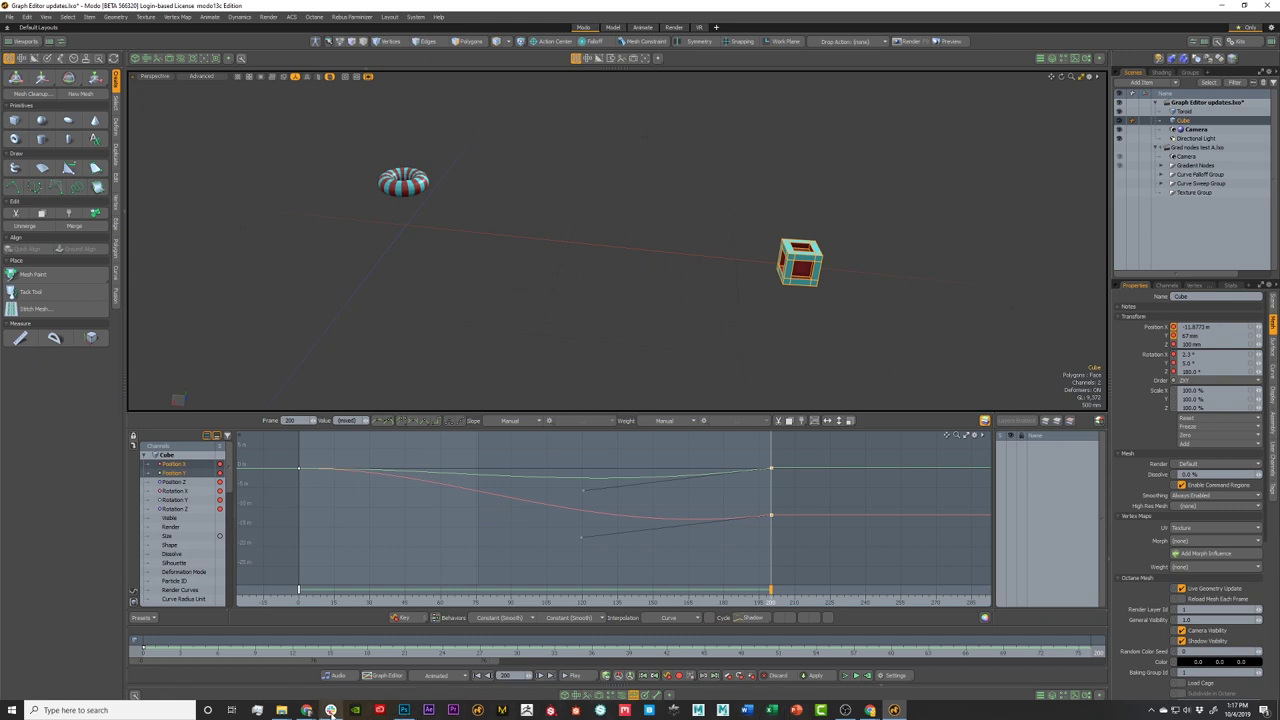
{"action": "mouse_move", "coordinate": [869, 710]}
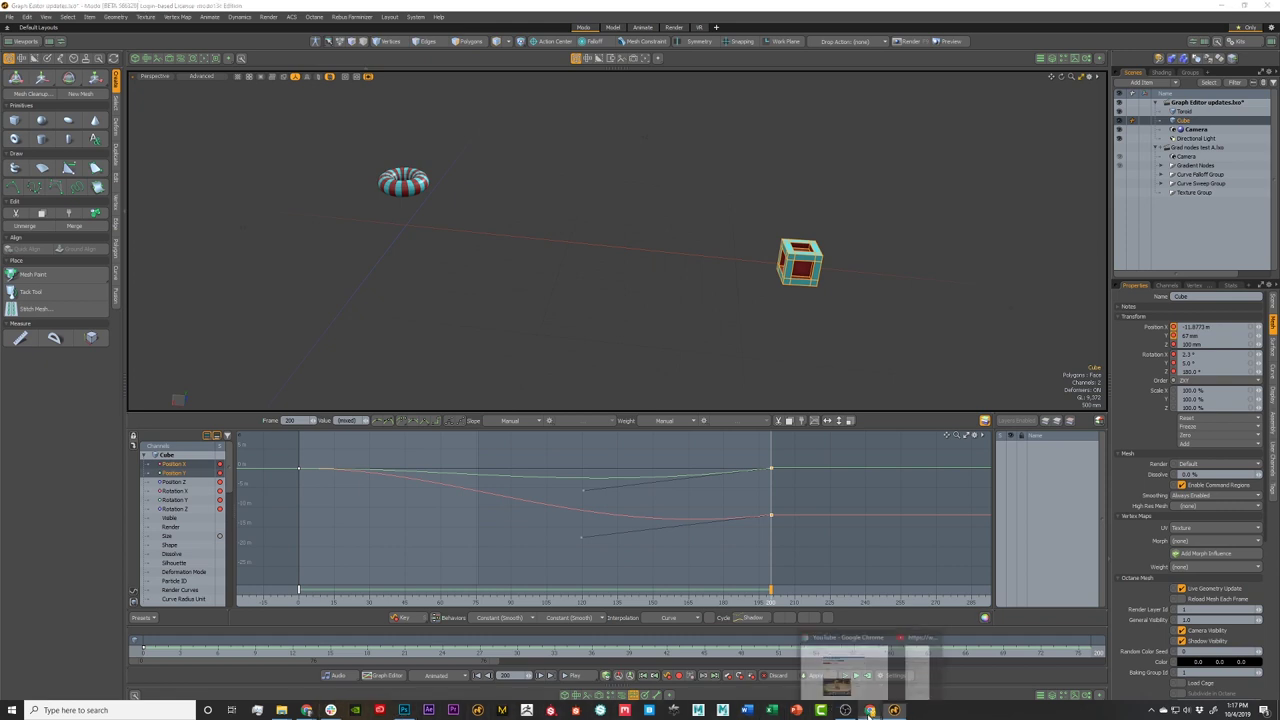
{"action": "left_click", "coordinate": [870, 665]}
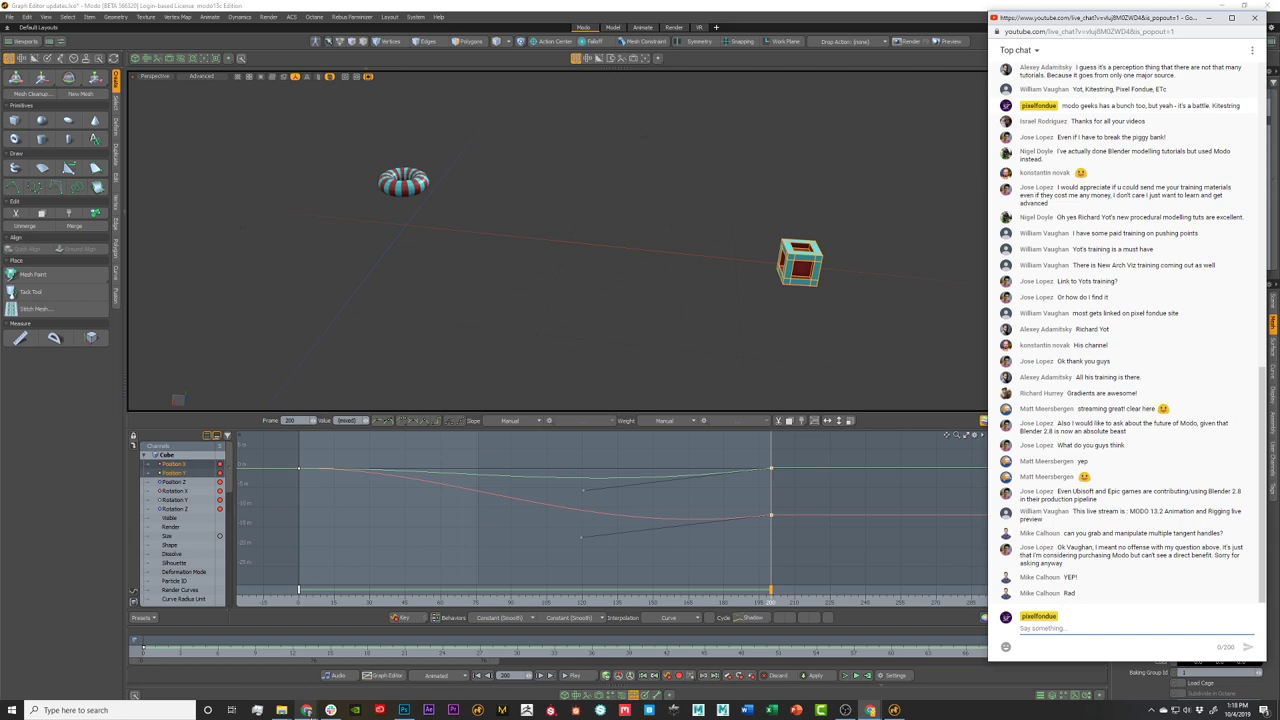
{"action": "mouse_move", "coordinate": [307, 710]}
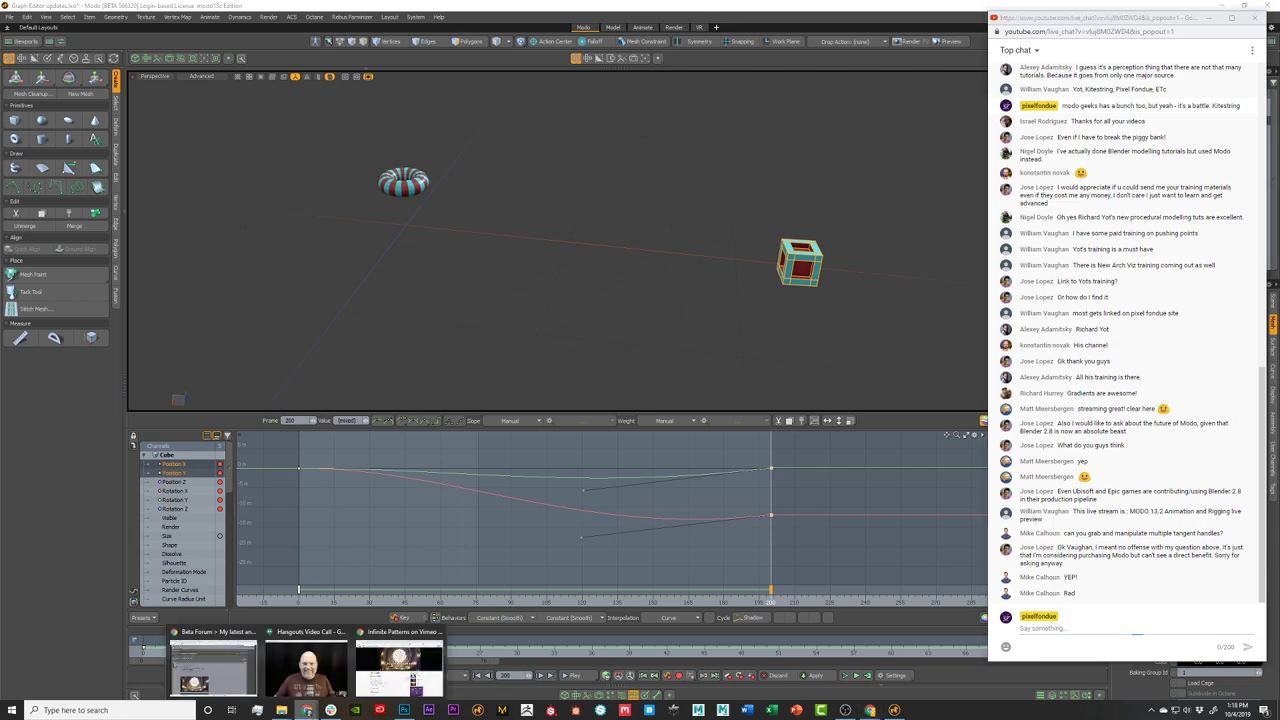
{"action": "left_click", "coordinate": [305, 665]}
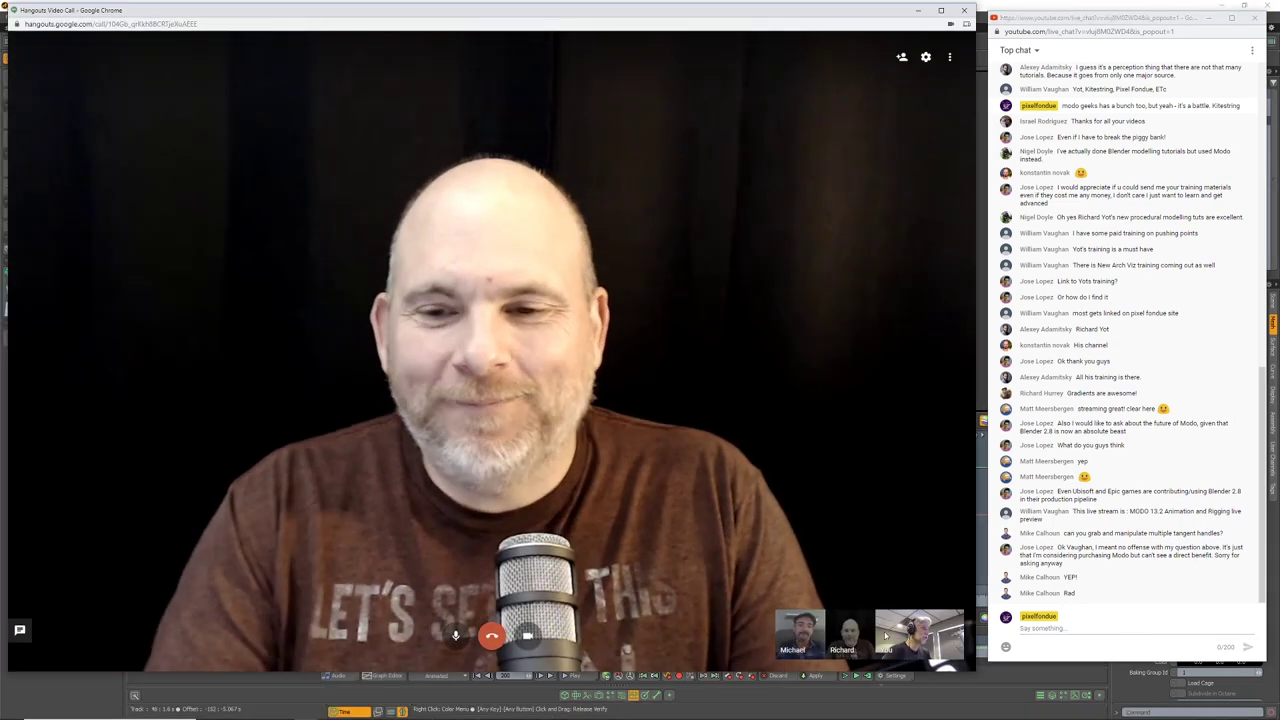
{"action": "left_click", "coordinate": [898, 640]}
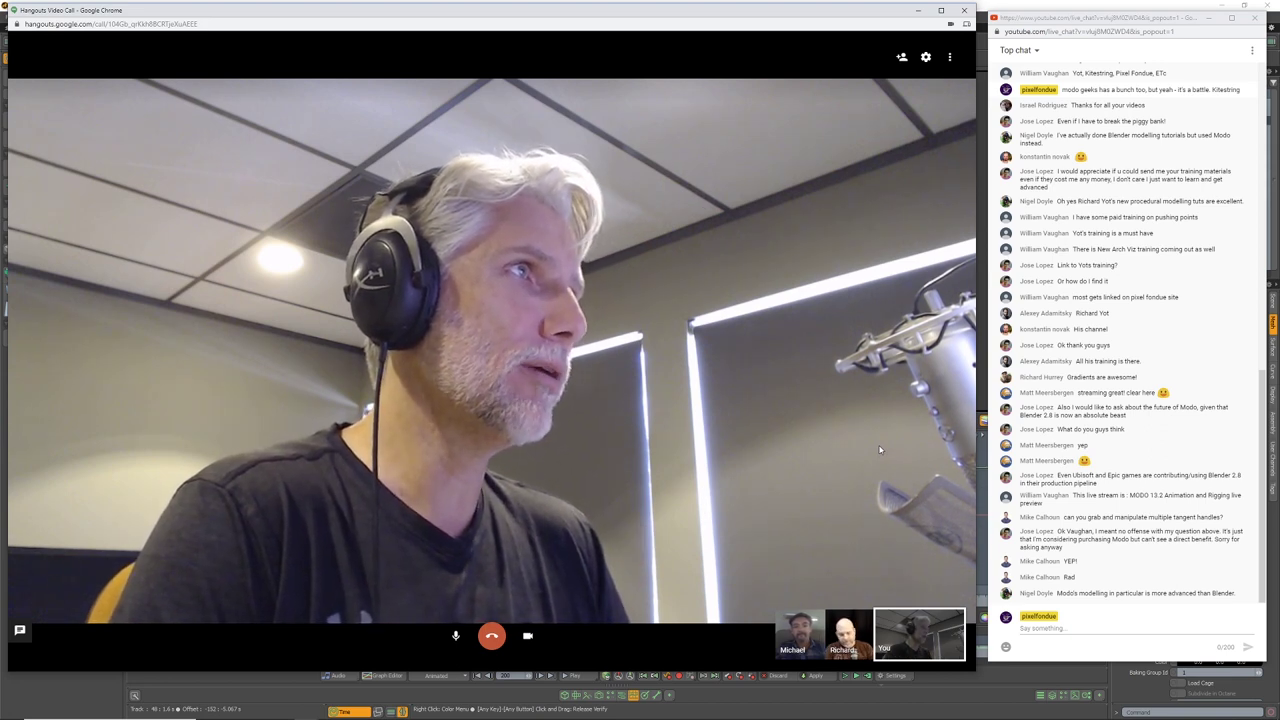
Share the entire screen in the Hangouts call and switch back to Modo
{"action": "left_click", "coordinate": [946, 60]}
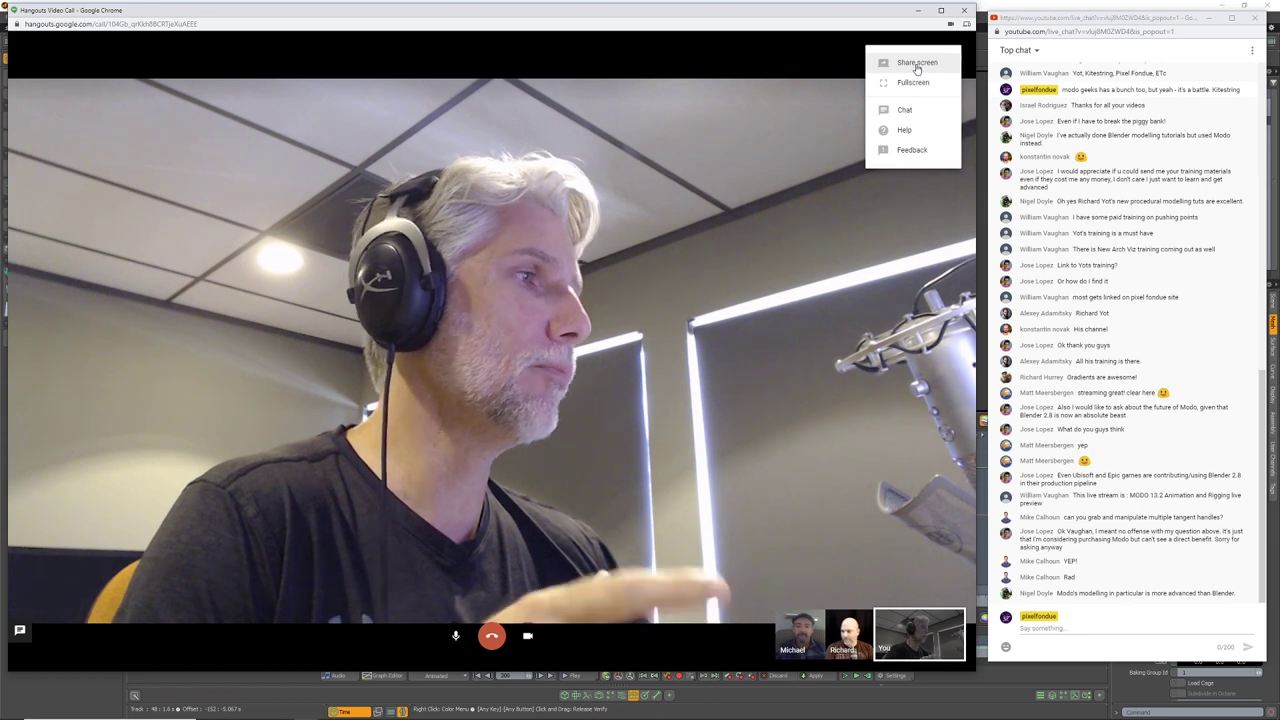
{"action": "left_click", "coordinate": [916, 65]}
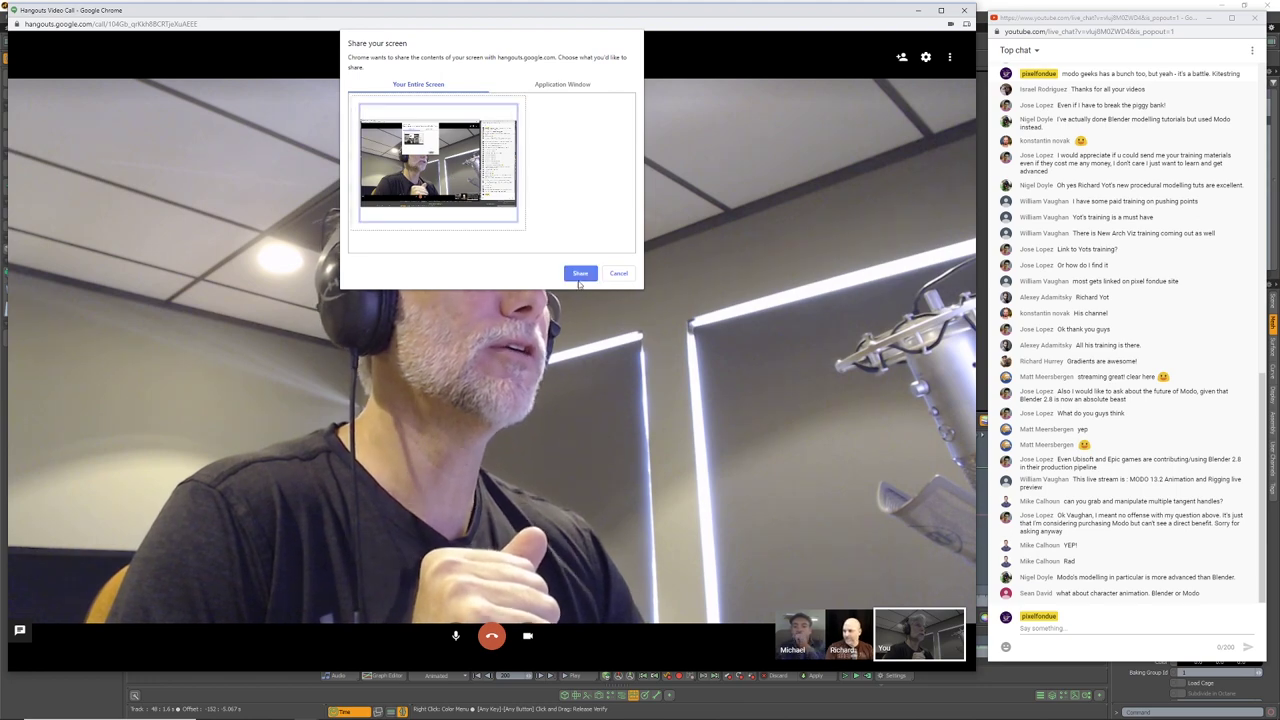
{"action": "left_click", "coordinate": [580, 273]}
{"action": "left_click", "coordinate": [827, 714]}
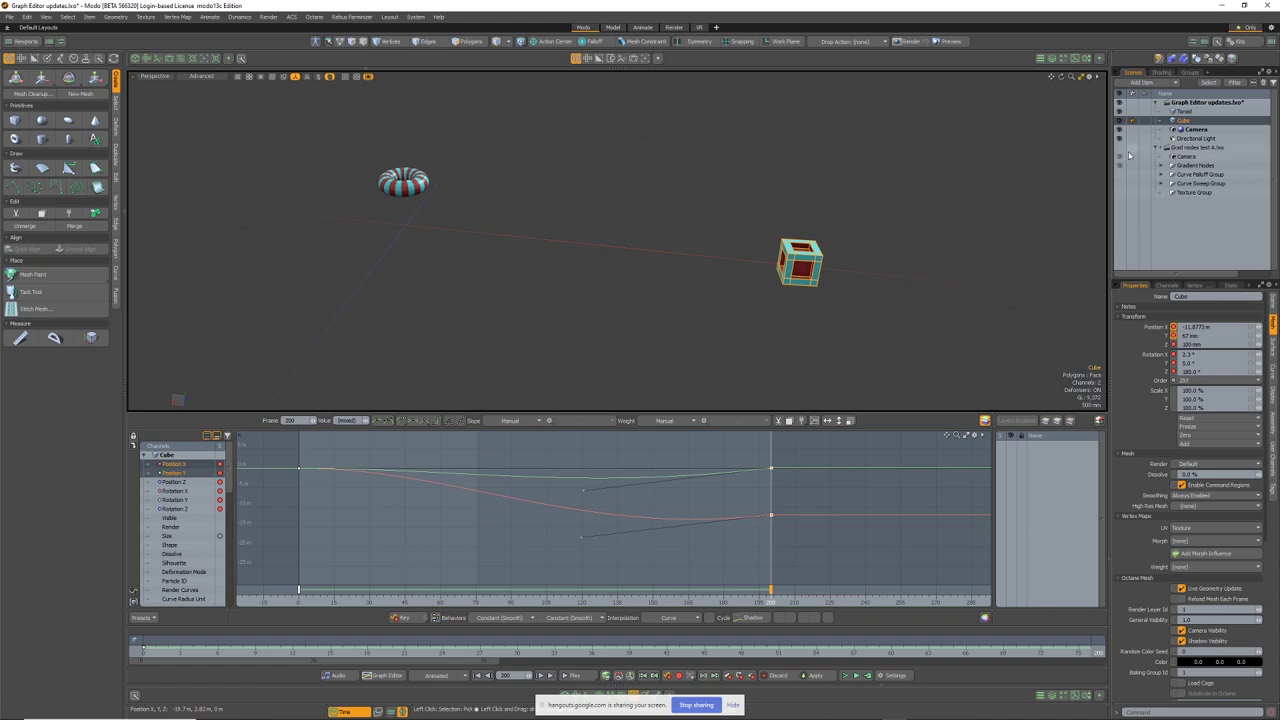
Make the Grad nodes test A.lxo scene current, move the screen-sharing notice aside, and hide the graph editor to show the whole wave
{"action": "left_click", "coordinate": [1190, 148]}
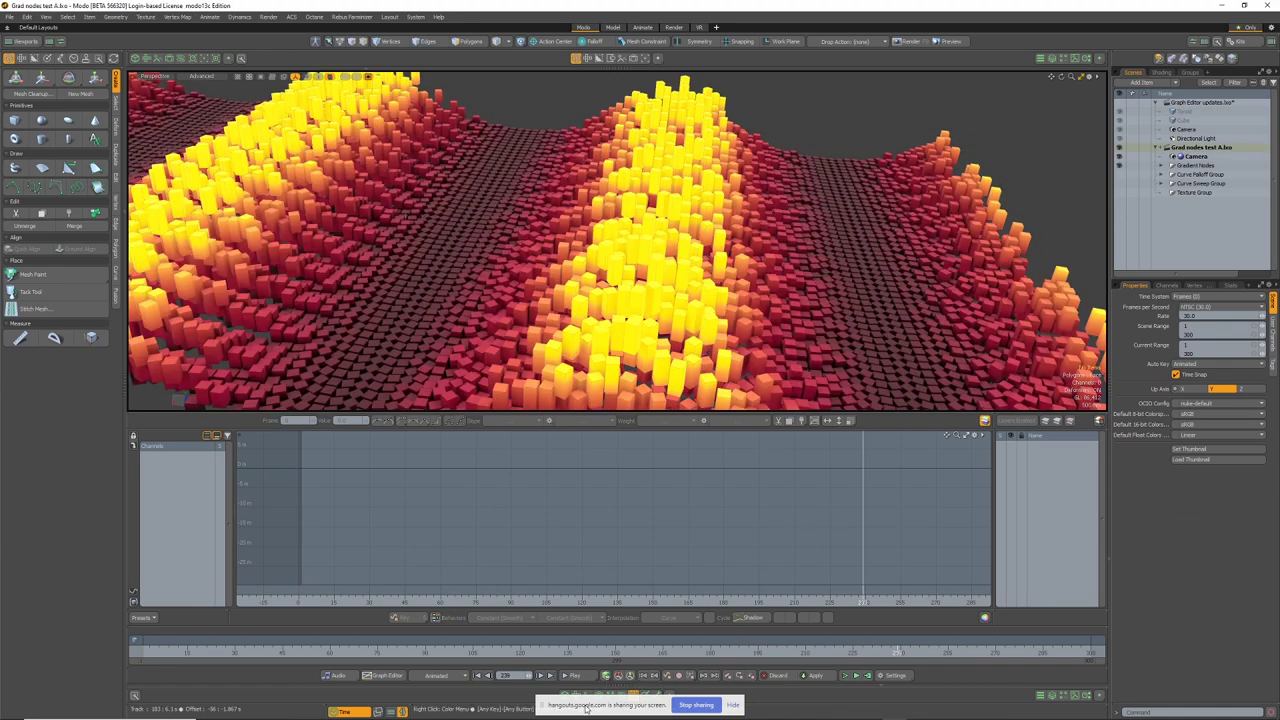
{"action": "left_click_drag", "start_coordinate": [588, 708], "coordinate": [1057, 686]}
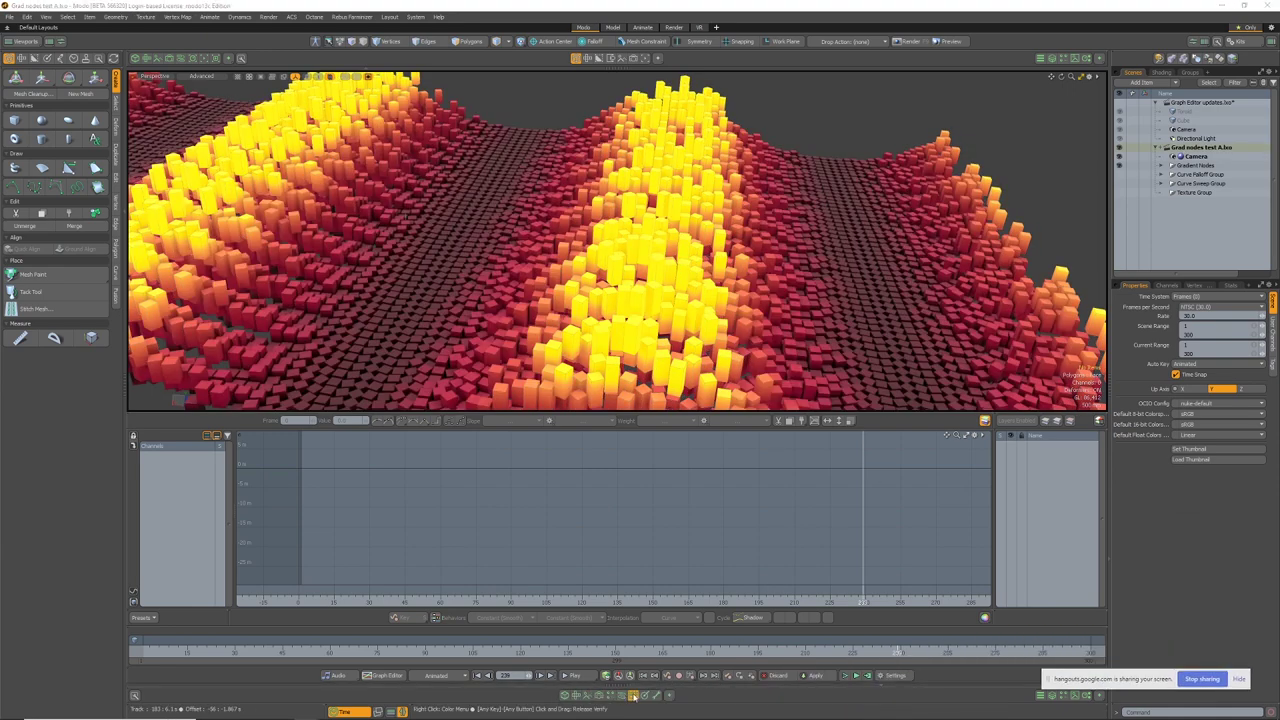
{"action": "left_click", "coordinate": [634, 697]}
{"action": "scroll", "coordinate": [694, 417], "scroll_direction": "down", "scroll_amount": 5}
{"action": "left_click_drag", "start_coordinate": [694, 400], "coordinate": [840, 410], "text": "alt"}
{"action": "scroll", "coordinate": [640, 340], "scroll_direction": "up", "scroll_amount": 3}
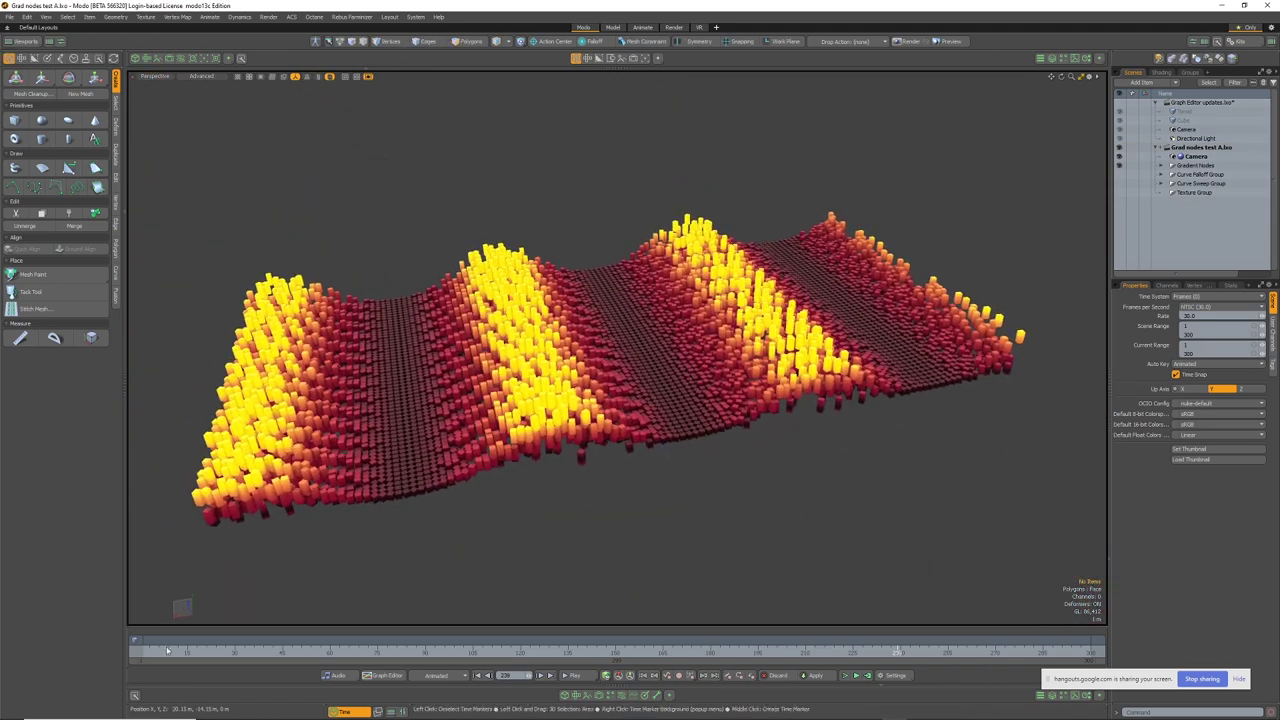
Preview the wave animation from its start and return the timeline to frame 1
{"action": "left_click", "coordinate": [144, 652]}
{"action": "key", "text": "Up"}
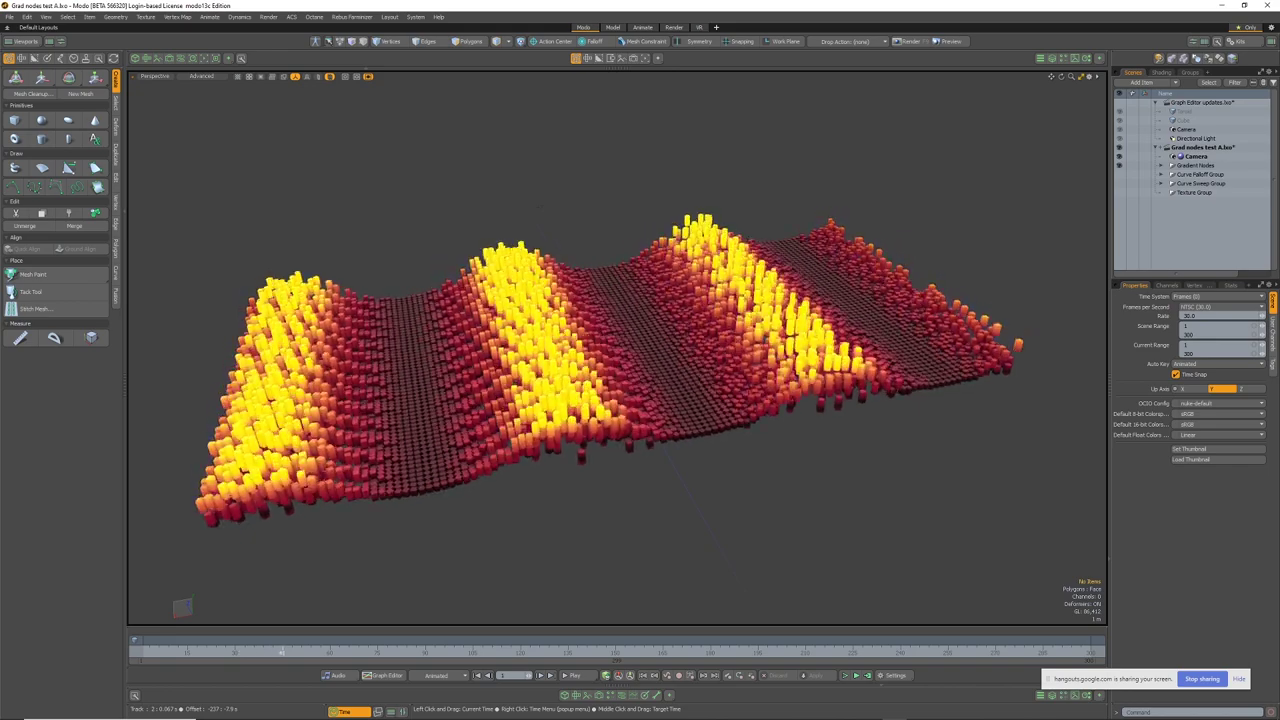
{"action": "mouse_move", "coordinate": [282, 652]}
{"action": "left_mouse_down"}
{"action": "mouse_move", "coordinate": [1062, 652]}
{"action": "mouse_move", "coordinate": [145, 652]}
{"action": "left_mouse_up"}
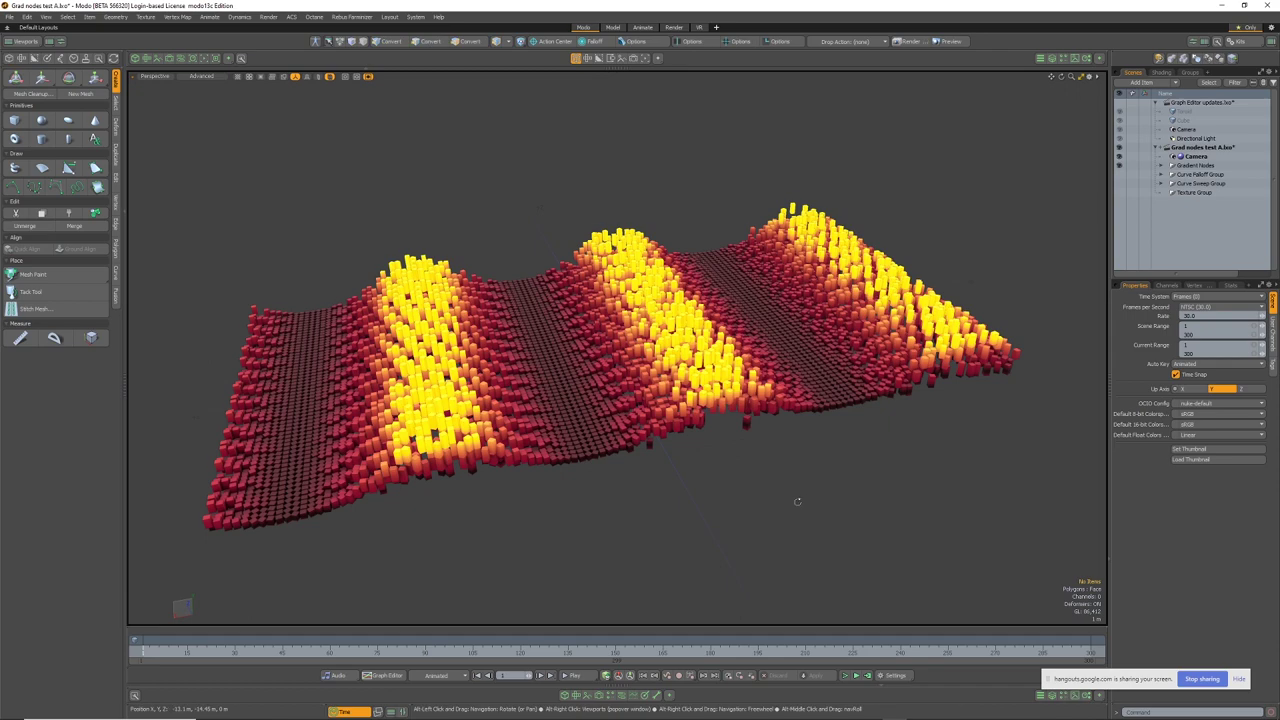
Hide the Luminous Amount and Luminous Color gradients in the shader tree to view only the diffuse gradient on the blocks
{"action": "left_click_drag", "start_coordinate": [797, 500], "coordinate": [660, 400], "text": "alt"}
{"action": "left_click", "coordinate": [1161, 72]}
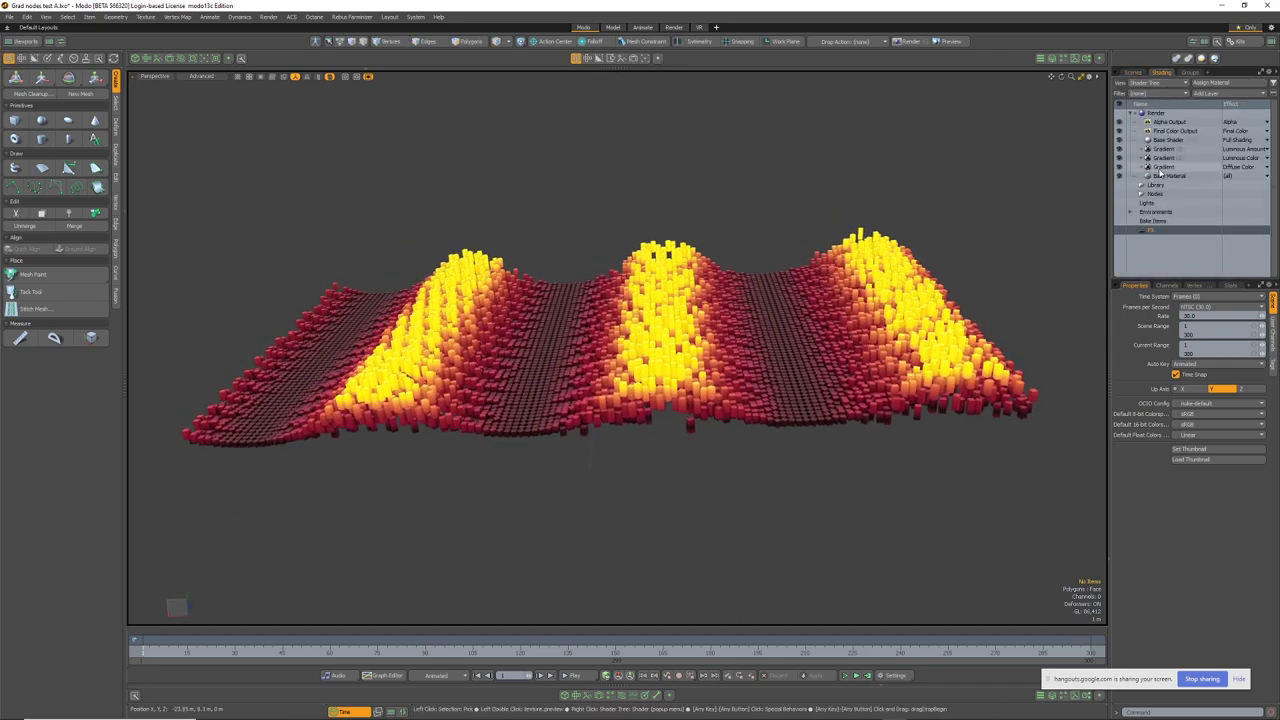
{"action": "left_click", "coordinate": [1120, 152]}
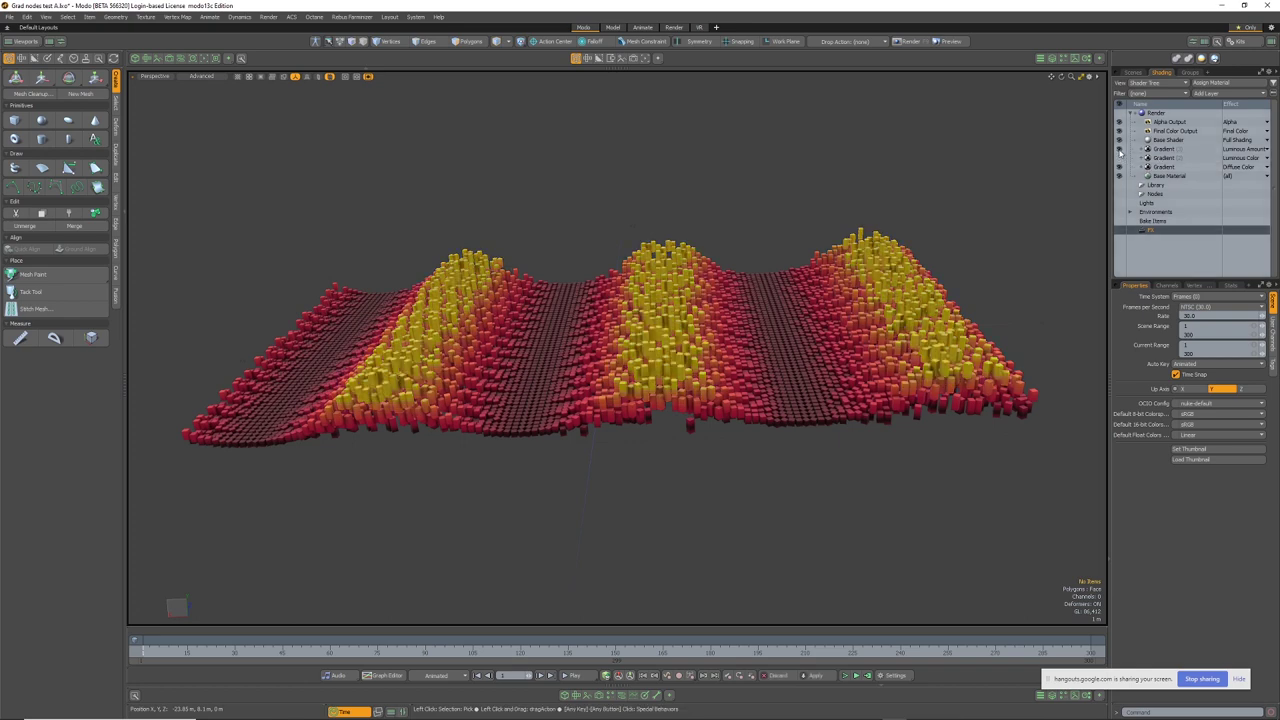
{"action": "left_click_drag", "start_coordinate": [651, 531], "coordinate": [877, 449], "text": "alt"}
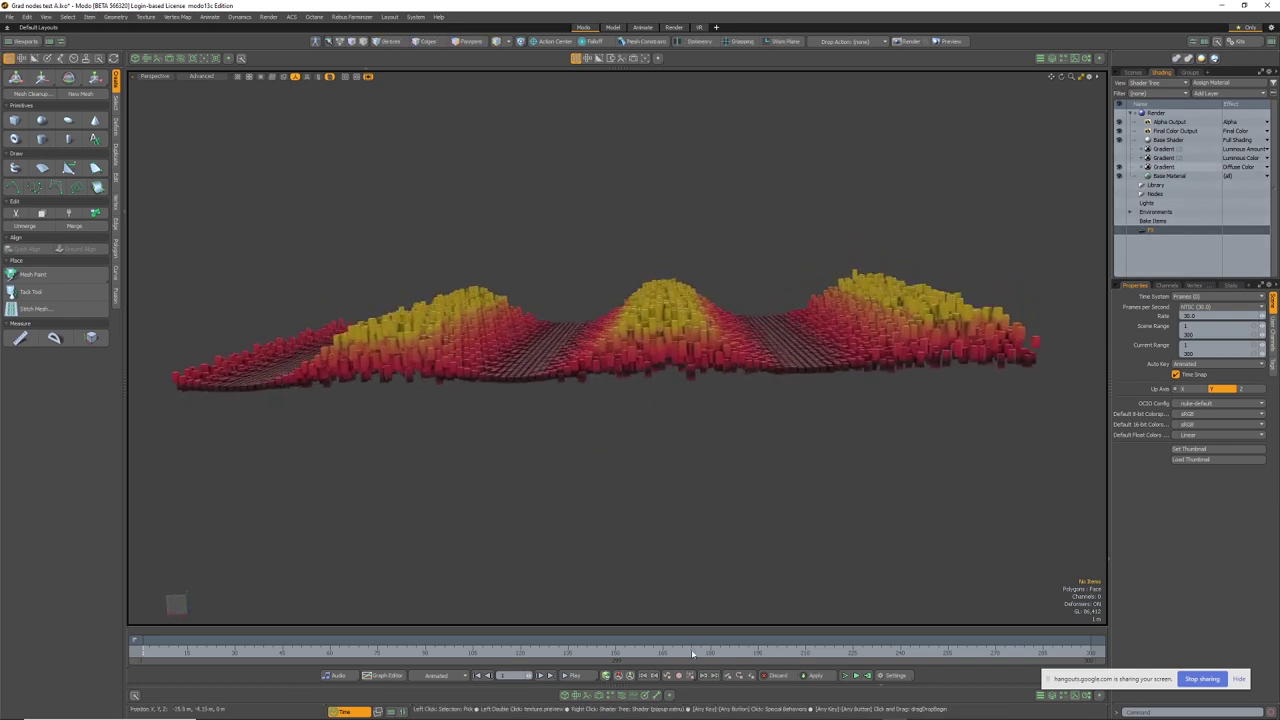
Show the Diffuse Color gradient's Color R, Color G and Color B curves in the graph editor
{"action": "left_click", "coordinate": [633, 695]}
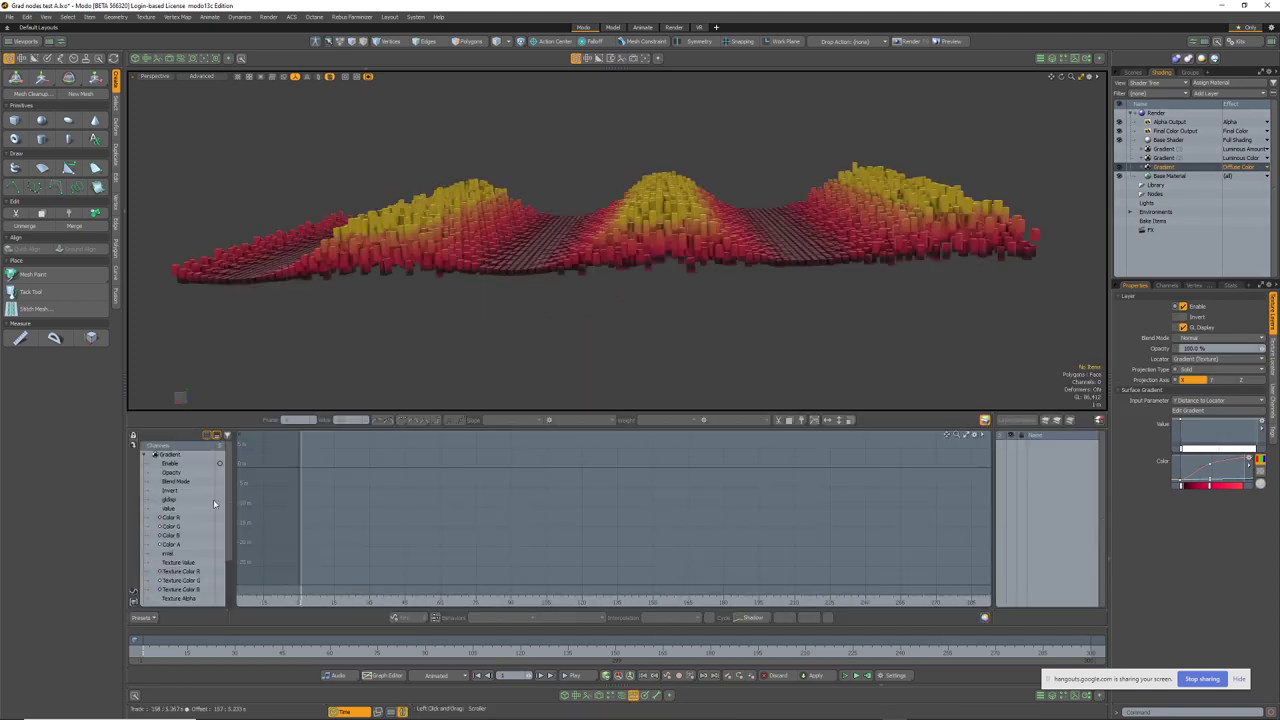
{"action": "left_click", "coordinate": [178, 518]}
{"action": "left_click", "coordinate": [178, 536], "text": "shift"}
{"action": "left_click_drag", "start_coordinate": [455, 530], "coordinate": [475, 532], "text": "ctrl+alt"}
Try shifting the diffuse gradient's last color keys to lower input distances, and undo the shift
{"action": "right_click_drag", "start_coordinate": [470, 450], "coordinate": [388, 585]}
{"action": "middle_click_drag", "start_coordinate": [529, 529], "coordinate": [440, 544]}
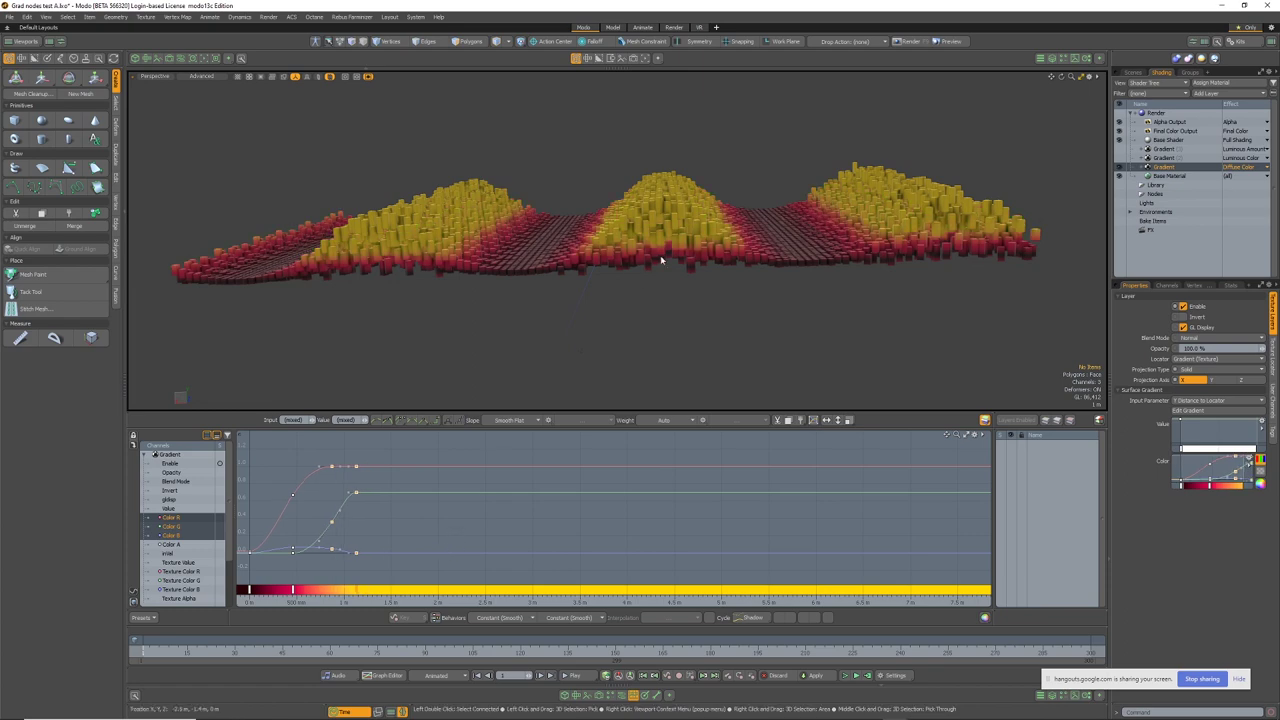
{"action": "key", "text": "ctrl+z"}
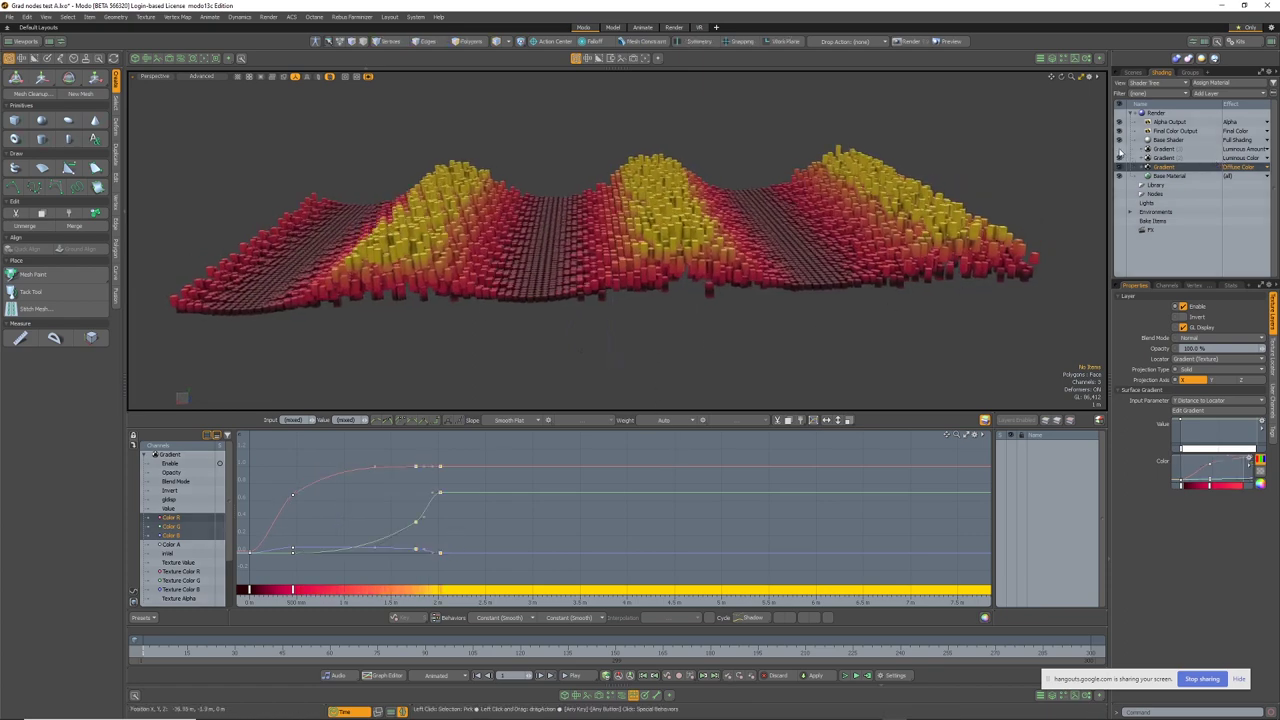
Turn the Luminous Amount and Luminous Color gradients back on and display the Luminous Amount gradient's Value curve
{"action": "left_click", "coordinate": [1119, 149]}
{"action": "left_click", "coordinate": [1162, 148]}
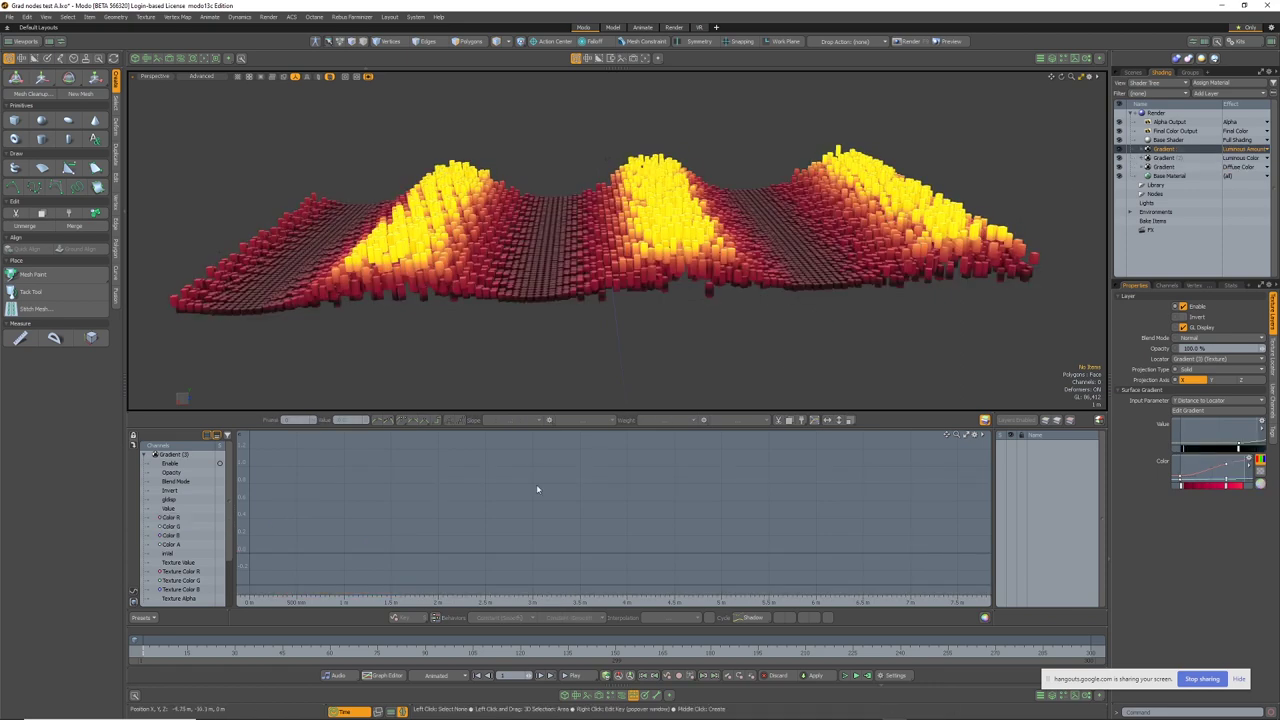
{"action": "left_click", "coordinate": [180, 508]}
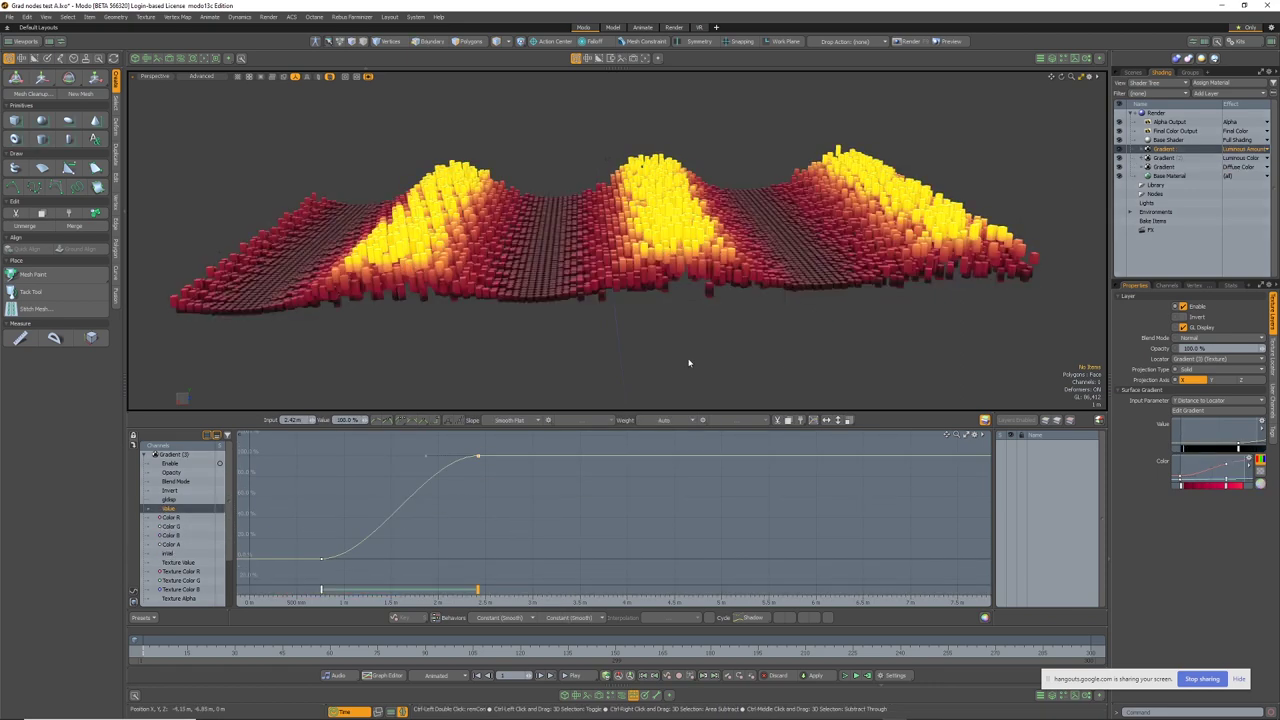
{"action": "left_click_drag", "start_coordinate": [689, 363], "coordinate": [752, 360], "text": "alt"}
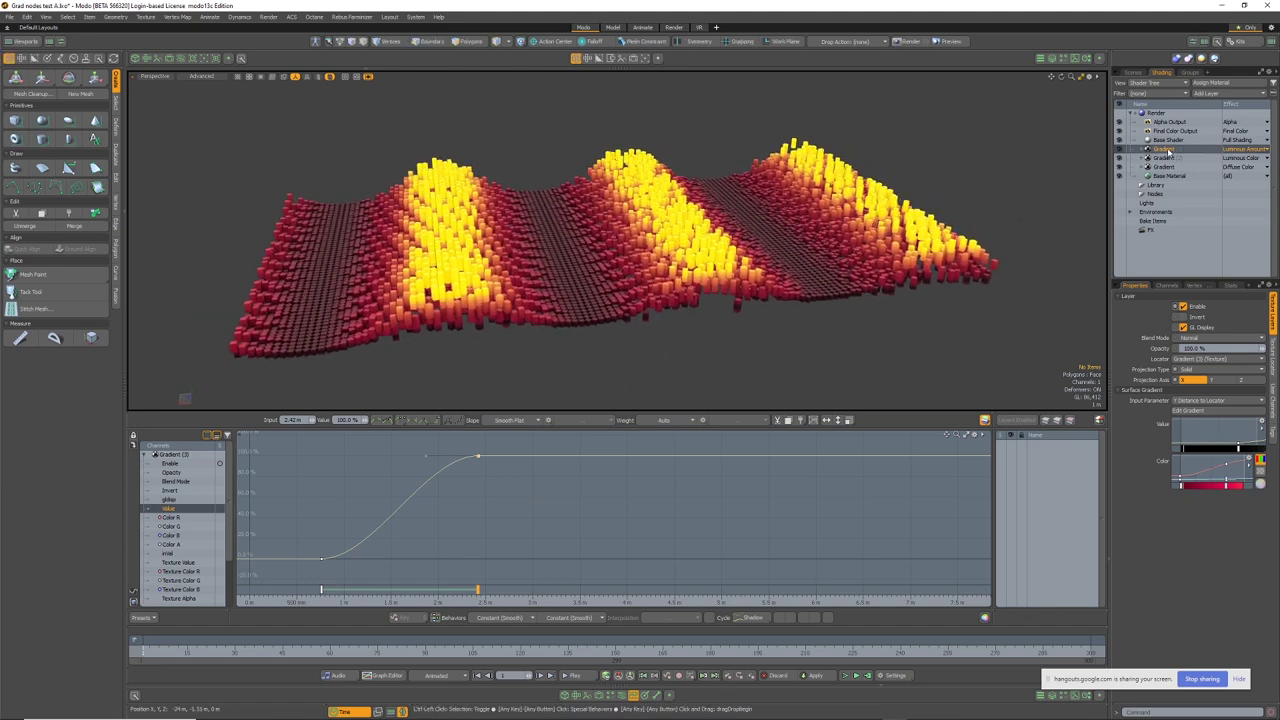
Return to the item list and open the schematic to examine the Gradient Waveform and Gradient Offset nodes
{"action": "left_click", "coordinate": [1172, 151]}
{"action": "left_click", "coordinate": [1133, 73]}
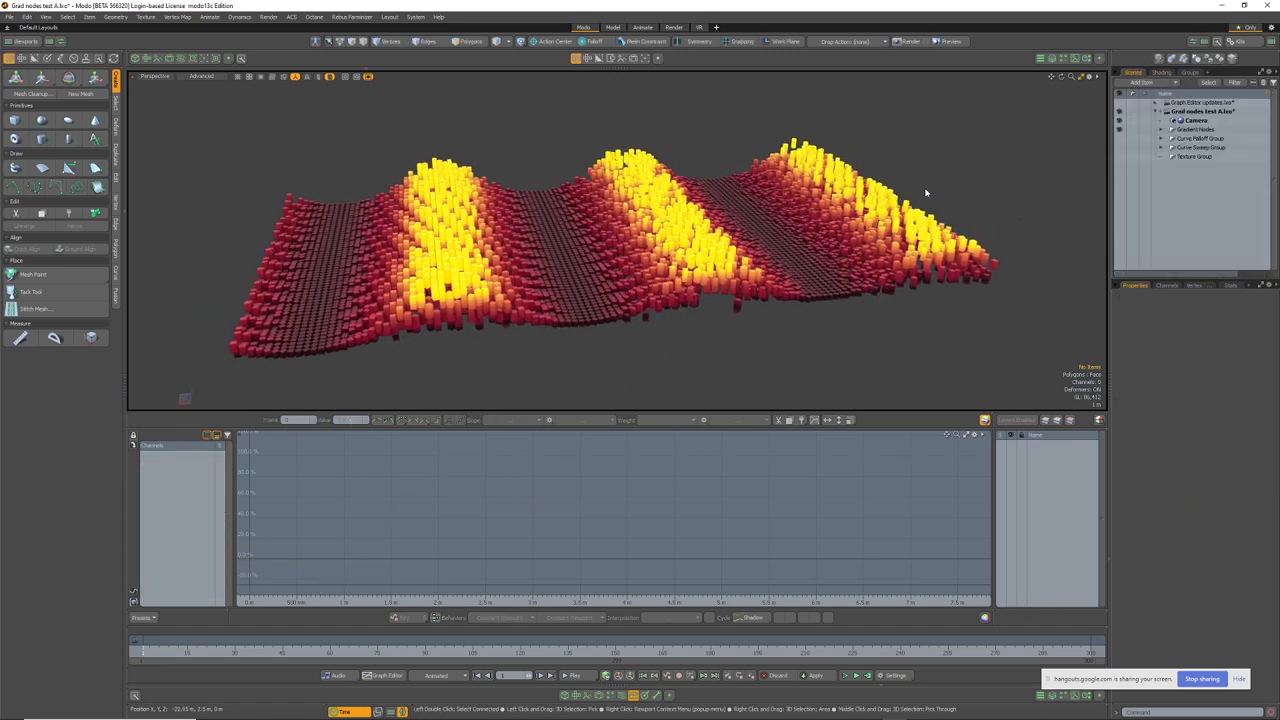
{"action": "left_click", "coordinate": [621, 695]}
{"action": "scroll", "coordinate": [678, 549], "scroll_direction": "up", "scroll_amount": 3}
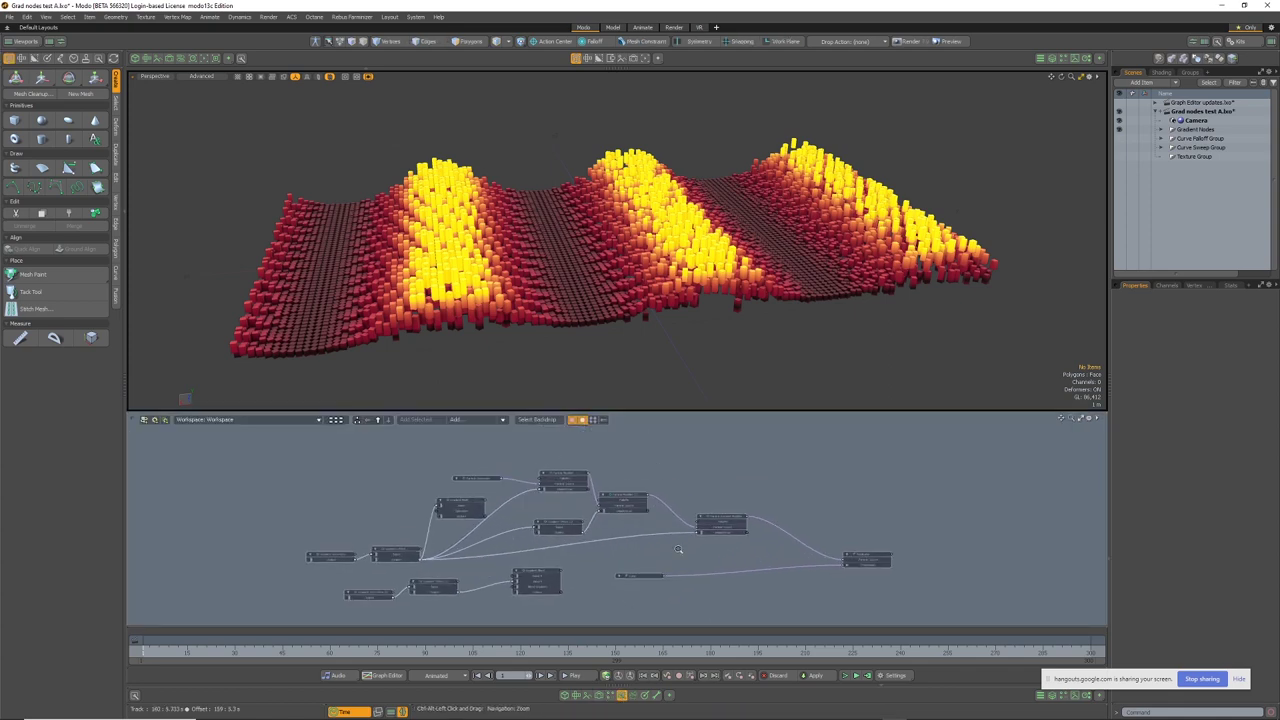
{"action": "scroll", "coordinate": [680, 547], "scroll_direction": "up", "scroll_amount": 2}
{"action": "scroll", "coordinate": [553, 546], "scroll_direction": "up", "scroll_amount": 5}
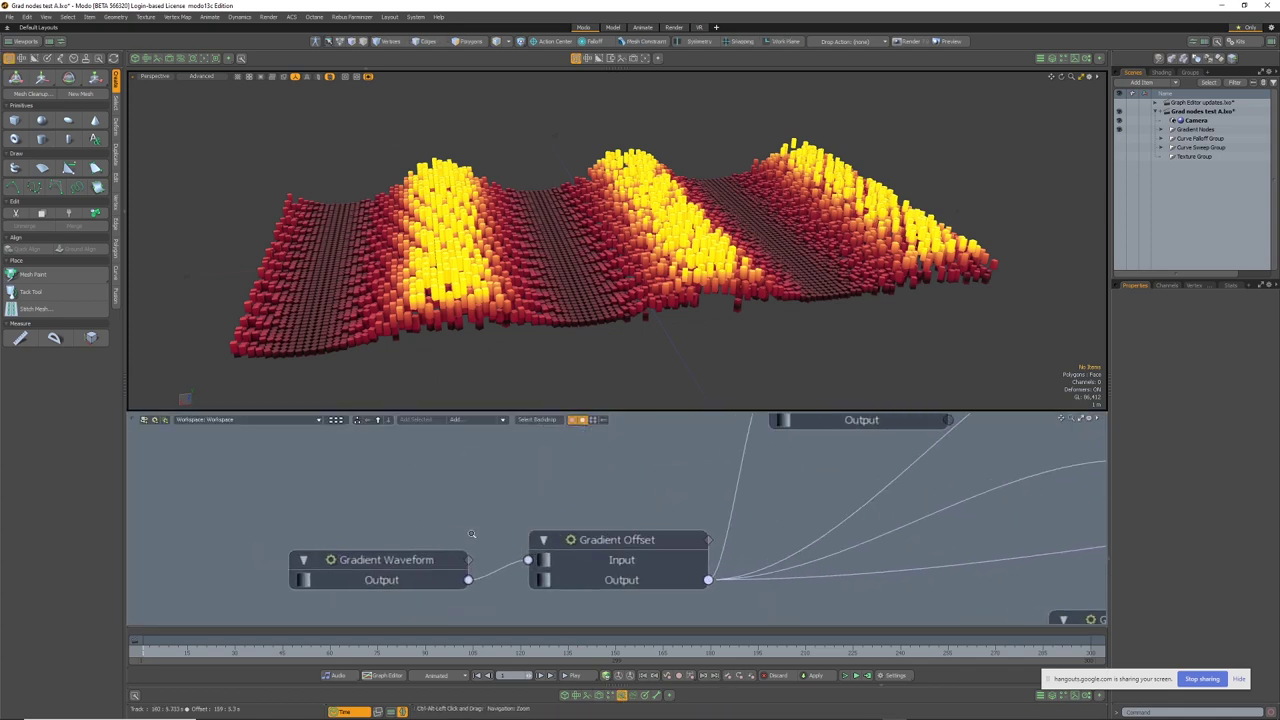
{"action": "left_click_drag", "start_coordinate": [511, 560], "coordinate": [449, 560], "text": "ctrl+alt"}
{"action": "left_click_drag", "start_coordinate": [590, 424], "coordinate": [599, 477], "text": "alt"}
Select the Particle Generator node and trace its connections through the particle modifiers to the Replicator
{"action": "left_click", "coordinate": [537, 516]}
{"action": "left_click_drag", "start_coordinate": [702, 486], "coordinate": [618, 464], "text": "alt"}
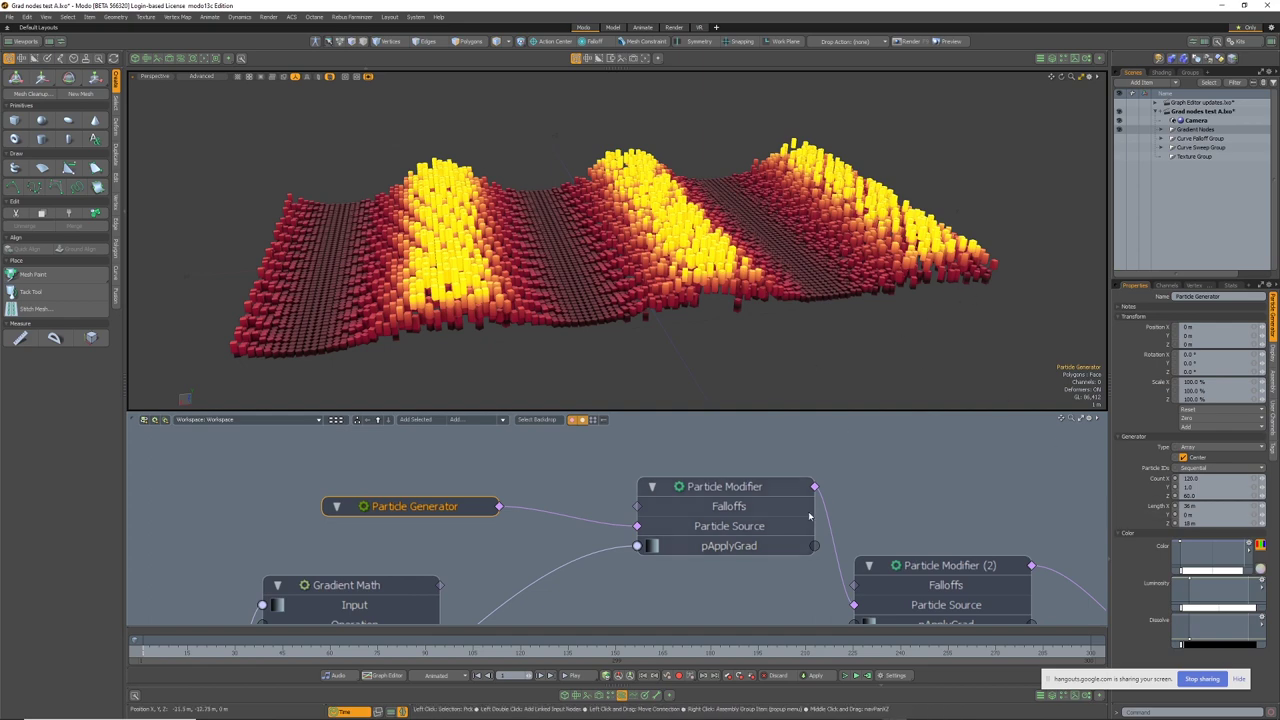
{"action": "left_click_drag", "start_coordinate": [975, 525], "coordinate": [843, 508], "text": "alt"}
{"action": "left_click_drag", "start_coordinate": [749, 477], "coordinate": [611, 483], "text": "alt"}
{"action": "scroll", "coordinate": [611, 480], "scroll_direction": "up", "scroll_amount": 2}
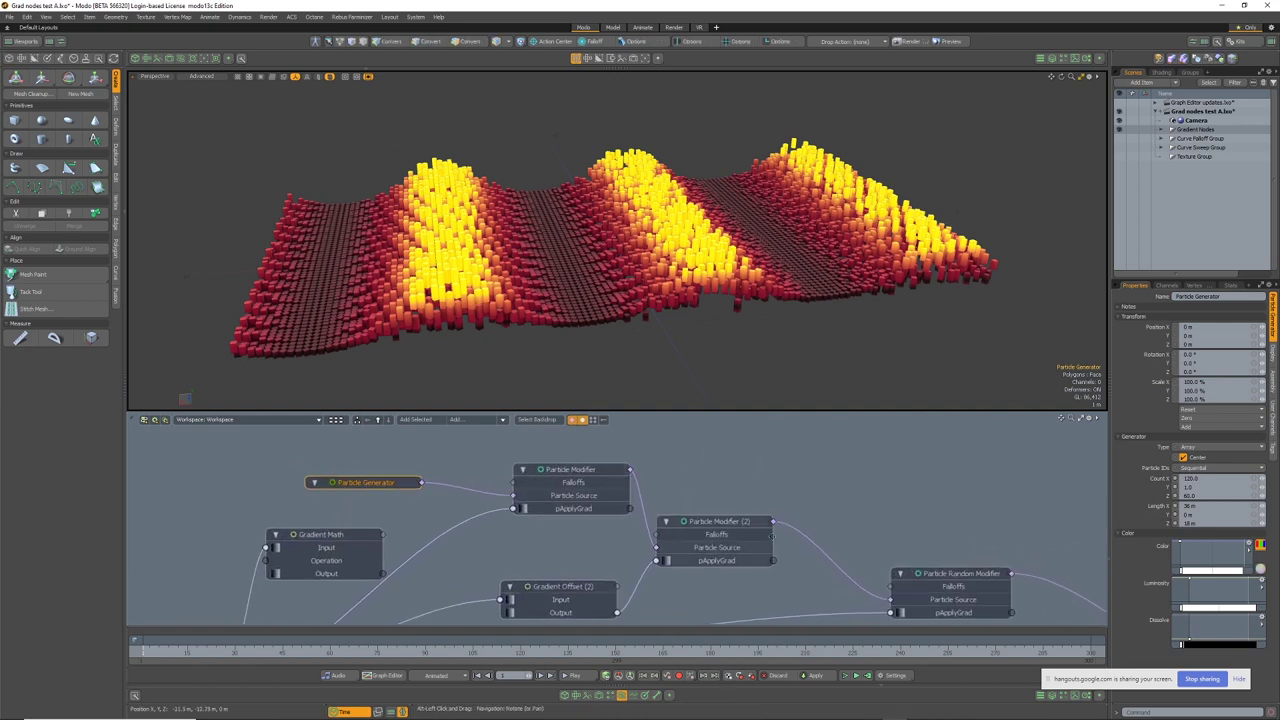
{"action": "left_click_drag", "start_coordinate": [911, 523], "coordinate": [666, 491], "text": "alt"}
{"action": "left_click_drag", "start_coordinate": [921, 566], "coordinate": [980, 443], "text": "alt"}
{"action": "key", "text": "a"}
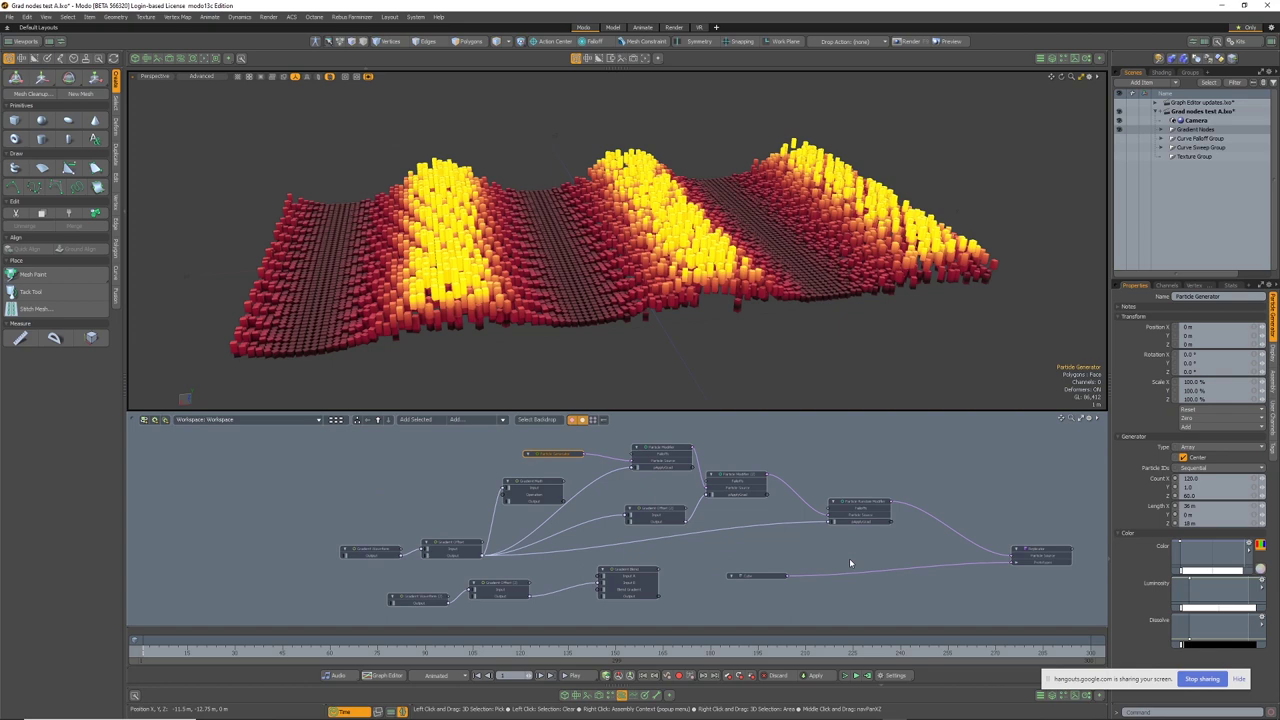
Select the first Particle Modifier node and examine its properties and the gradient link into pApplyGrad
{"action": "scroll", "coordinate": [562, 455], "scroll_direction": "up", "scroll_amount": 4}
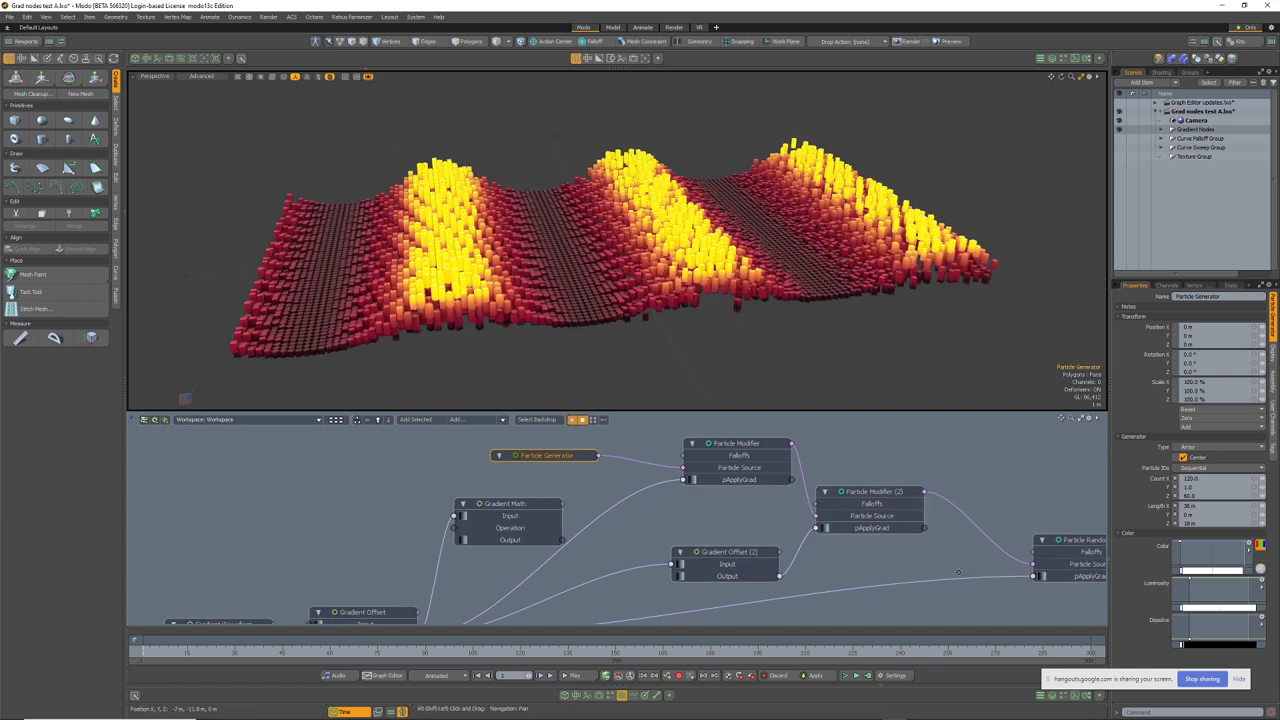
{"action": "left_click_drag", "start_coordinate": [1091, 568], "coordinate": [934, 563], "text": "alt"}
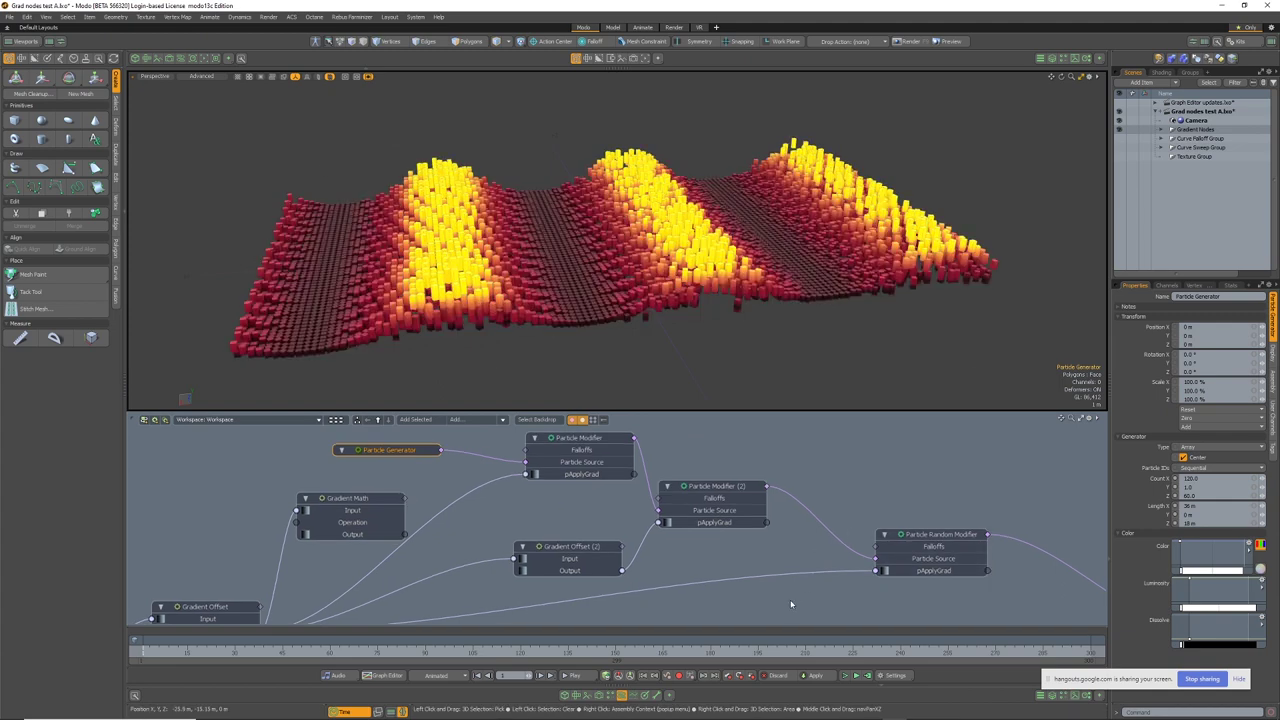
{"action": "left_click_drag", "start_coordinate": [791, 604], "coordinate": [844, 613], "text": "alt"}
{"action": "left_click", "coordinate": [635, 452]}
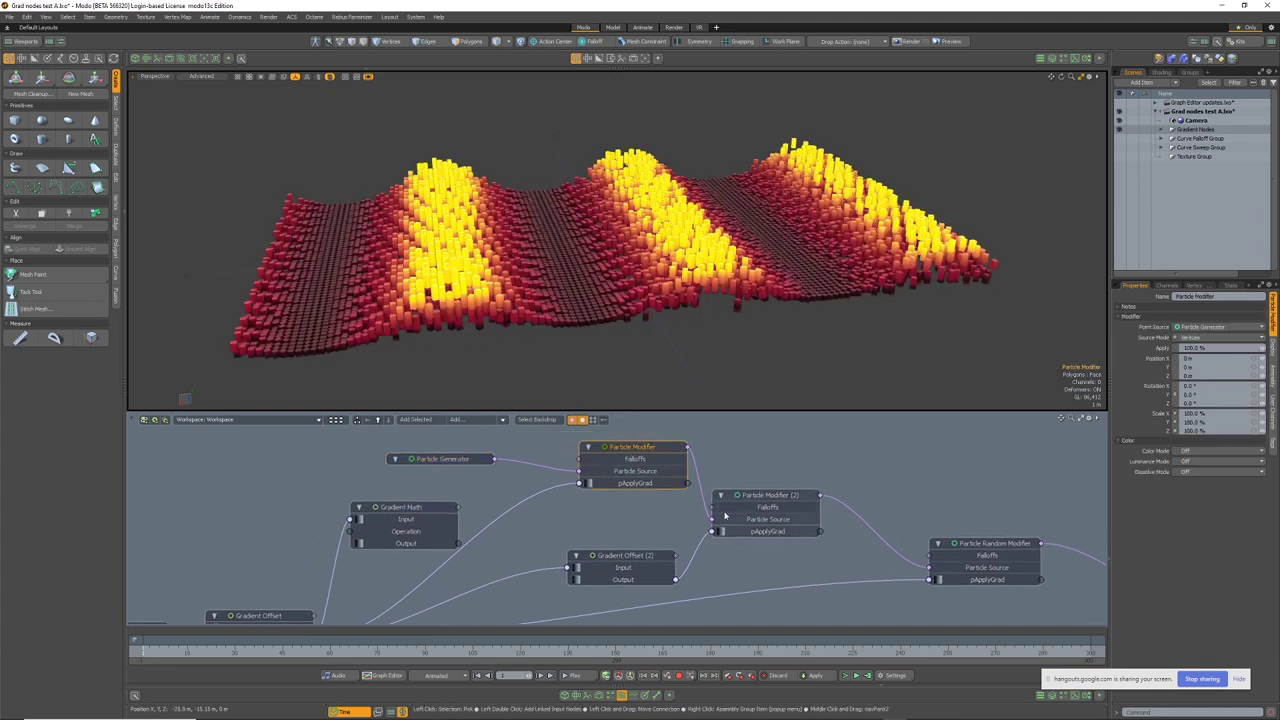
{"action": "left_click_drag", "start_coordinate": [814, 478], "coordinate": [889, 474], "text": "alt"}
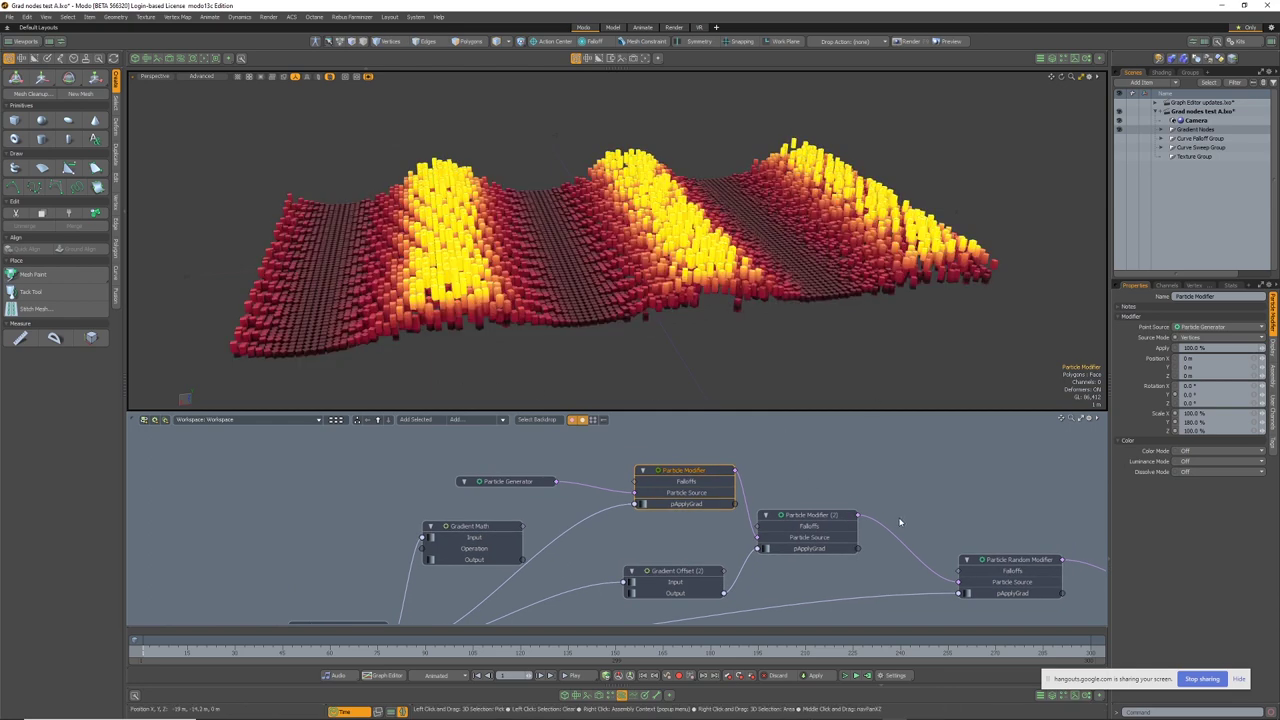
{"action": "left_click_drag", "start_coordinate": [781, 474], "coordinate": [820, 480], "text": "ctrl+alt"}
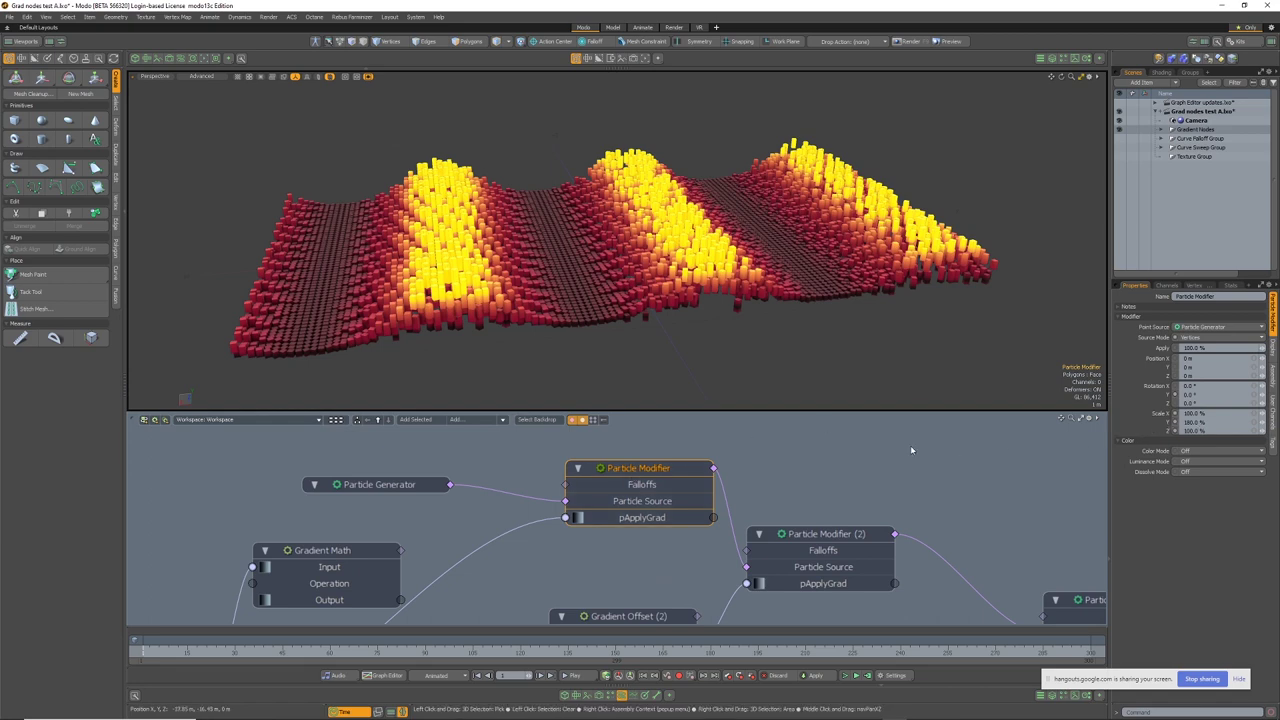
{"action": "scroll", "coordinate": [784, 455], "scroll_direction": "down", "scroll_amount": 3}
{"action": "left_click_drag", "start_coordinate": [784, 454], "coordinate": [731, 479], "text": "alt+shift"}
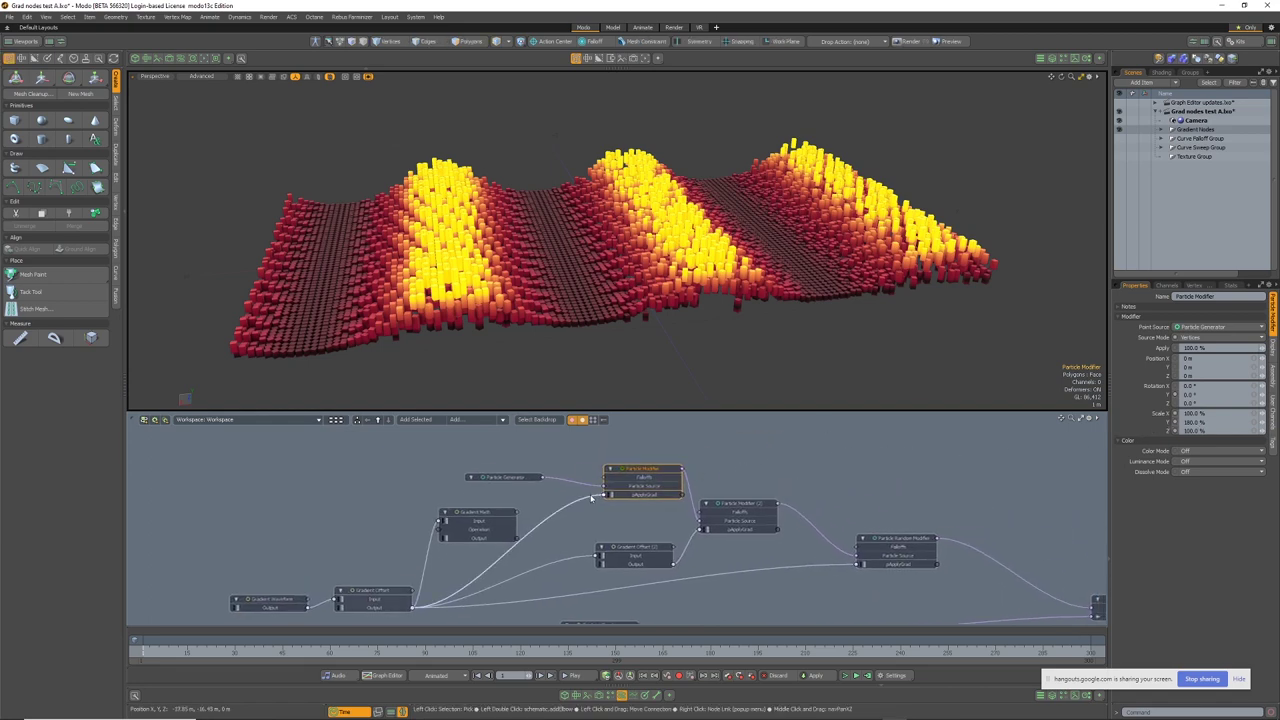
Disconnect the gradient from the first Particle Modifier's pApplyGrad and connect that modifier's output directly to the Replicator's Particle Source
{"action": "left_click_drag", "start_coordinate": [592, 497], "coordinate": [572, 509]}
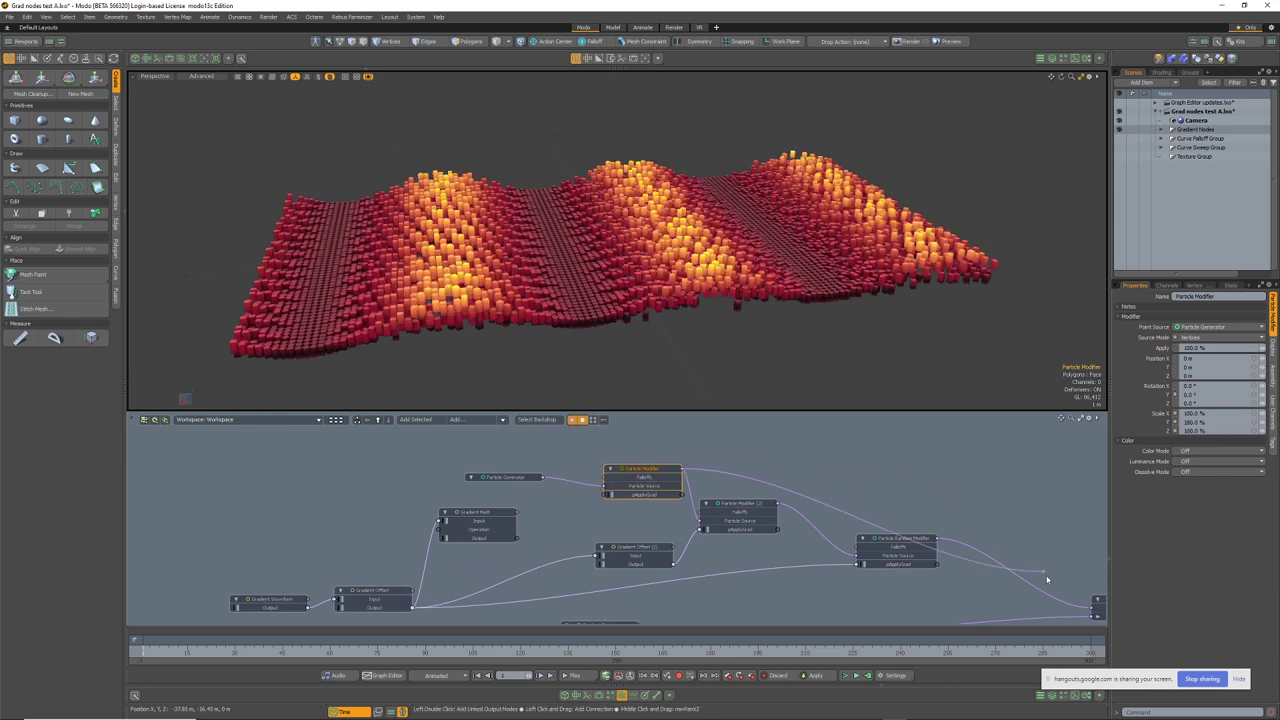
{"action": "left_click_drag", "start_coordinate": [1046, 578], "coordinate": [1094, 608]}
{"action": "left_click_drag", "start_coordinate": [910, 499], "coordinate": [843, 500], "text": "alt"}
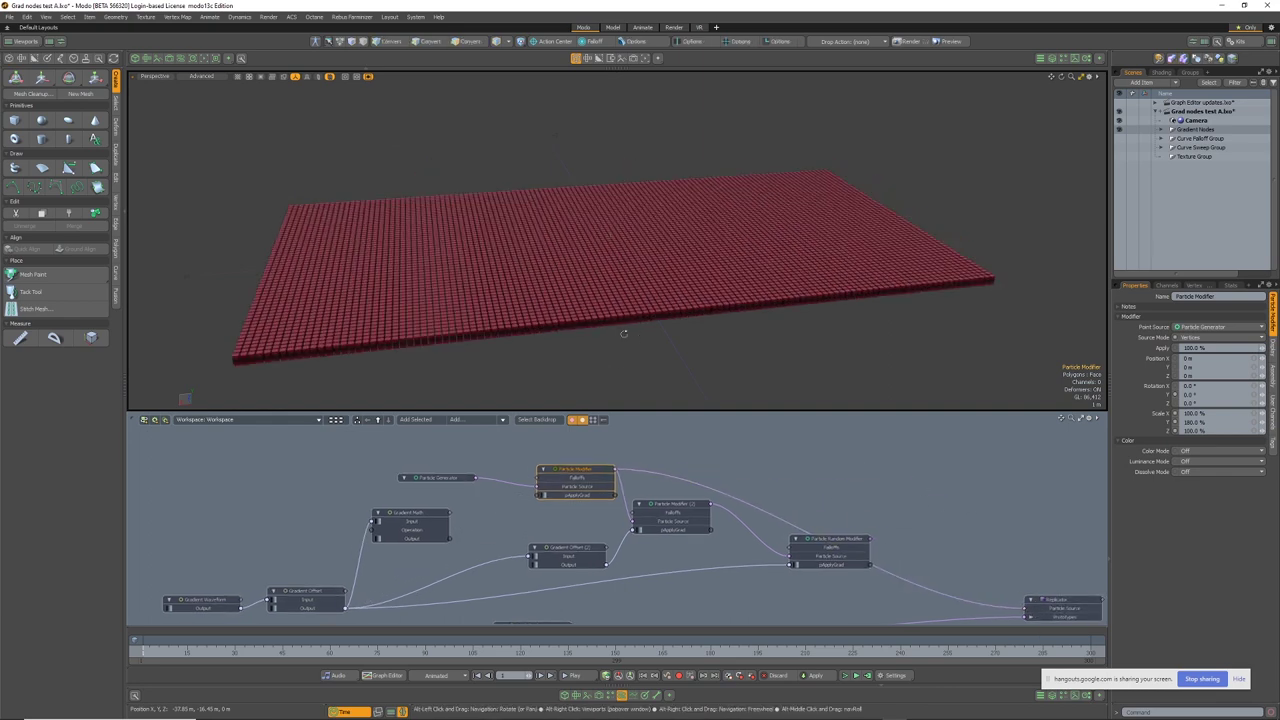
Try the Particle Modifier's Scale Y at 100 % on the blocks and restore it to 180 %
{"action": "left_click_drag", "start_coordinate": [624, 334], "coordinate": [720, 300], "text": "alt"}
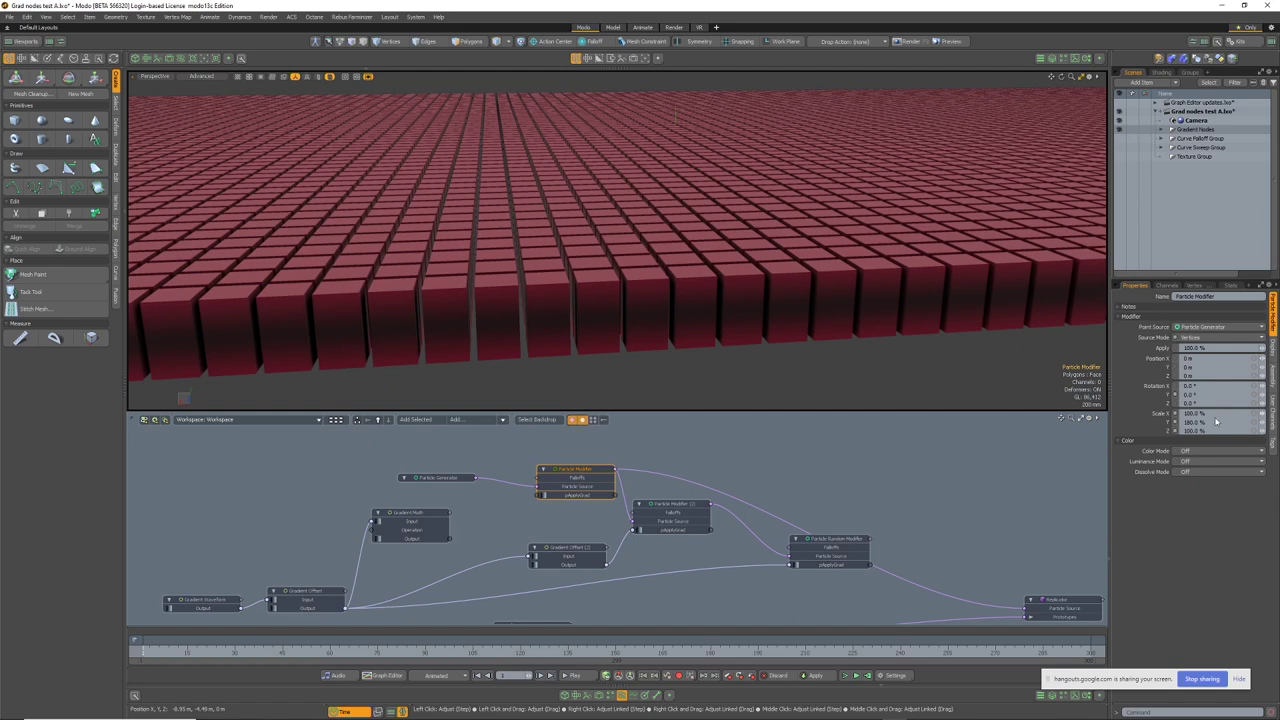
{"action": "key", "text": "Return"}
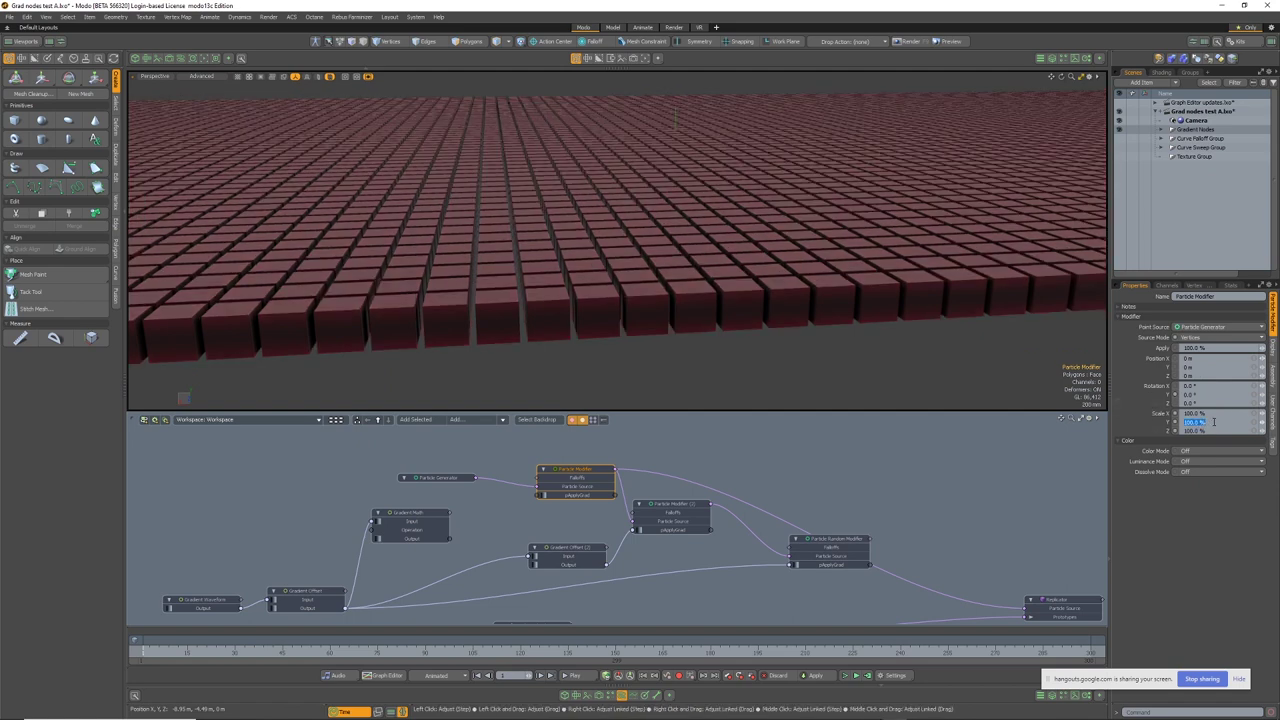
{"action": "left_click_drag", "start_coordinate": [877, 314], "coordinate": [846, 340], "text": "ctrl+alt"}
Deselect and reselect the first Particle Modifier node to show its Apply Grad property
{"action": "left_click_drag", "start_coordinate": [595, 473], "coordinate": [635, 467], "text": "alt"}
{"action": "left_click_drag", "start_coordinate": [635, 467], "coordinate": [680, 467], "text": "ctrl+alt"}
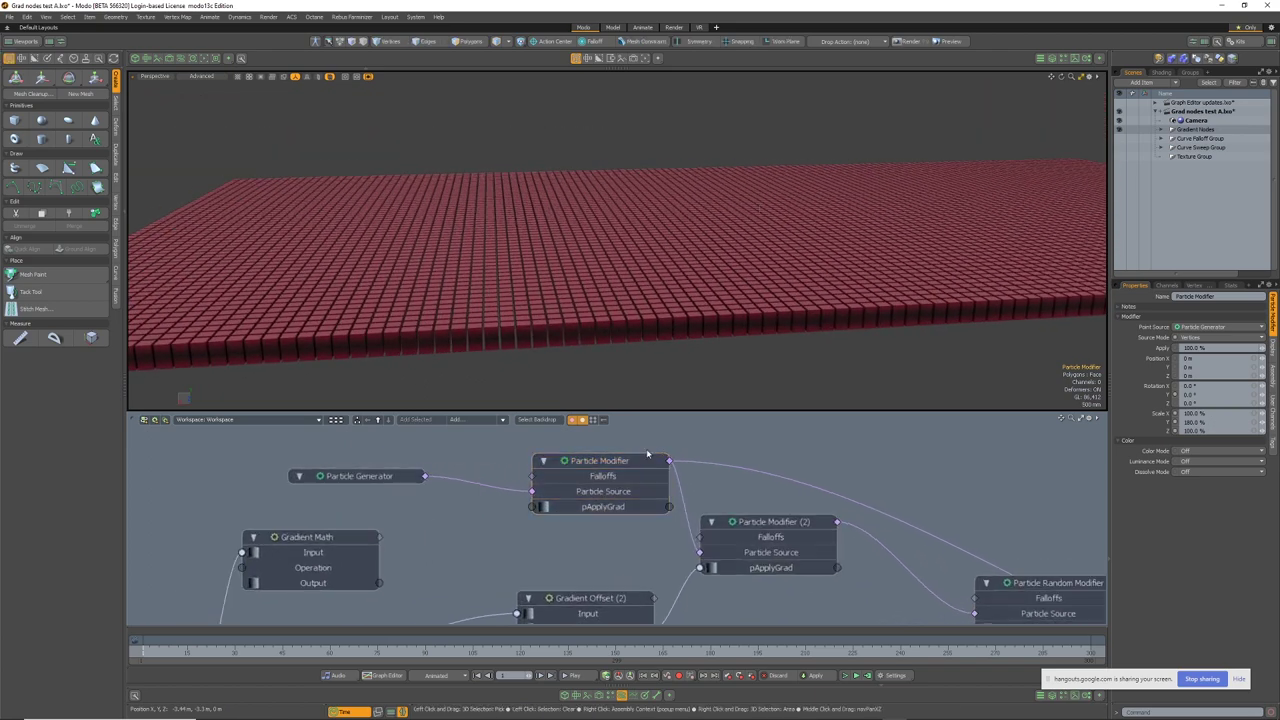
{"action": "left_click", "coordinate": [648, 450]}
{"action": "left_click", "coordinate": [644, 468]}
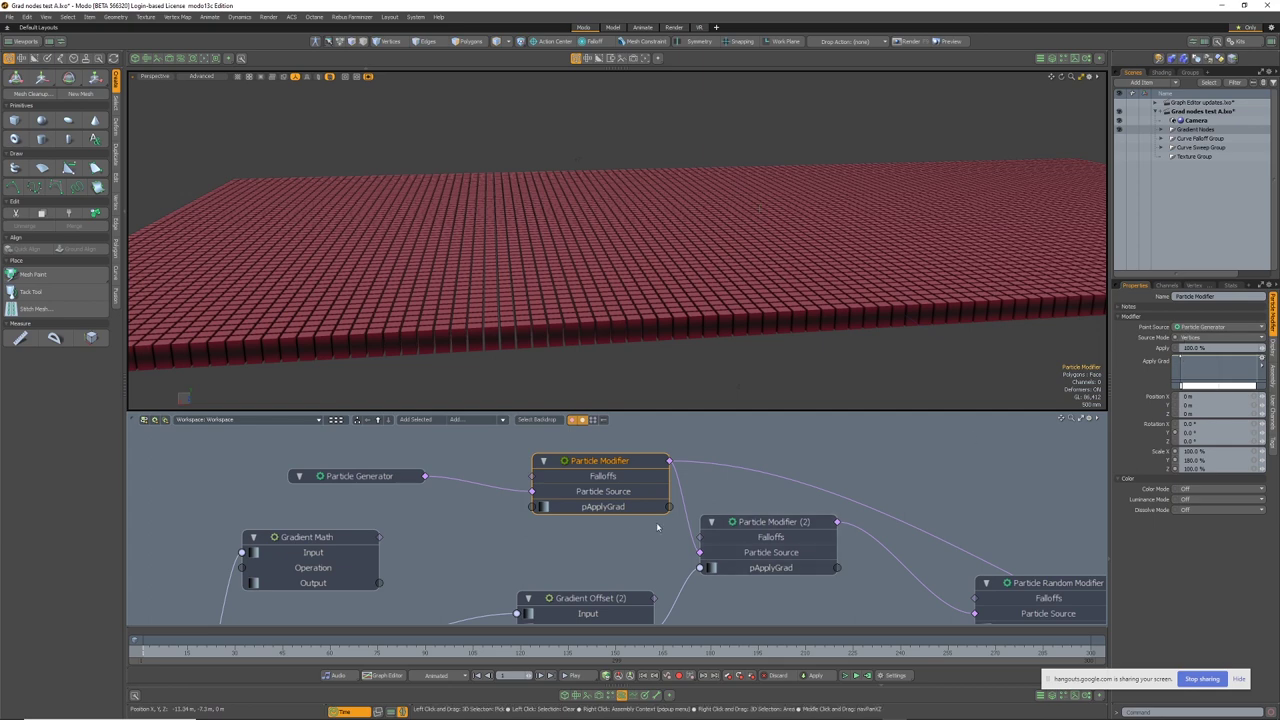
Select the Gradient Waveform node and browse the Gradient channel modifiers available to add to the schematic
{"action": "scroll", "coordinate": [630, 546], "scroll_direction": "down", "scroll_amount": 2}
{"action": "left_click_drag", "start_coordinate": [623, 524], "coordinate": [440, 533], "text": "alt+shift"}
{"action": "scroll", "coordinate": [440, 535], "scroll_direction": "up", "scroll_amount": 2}
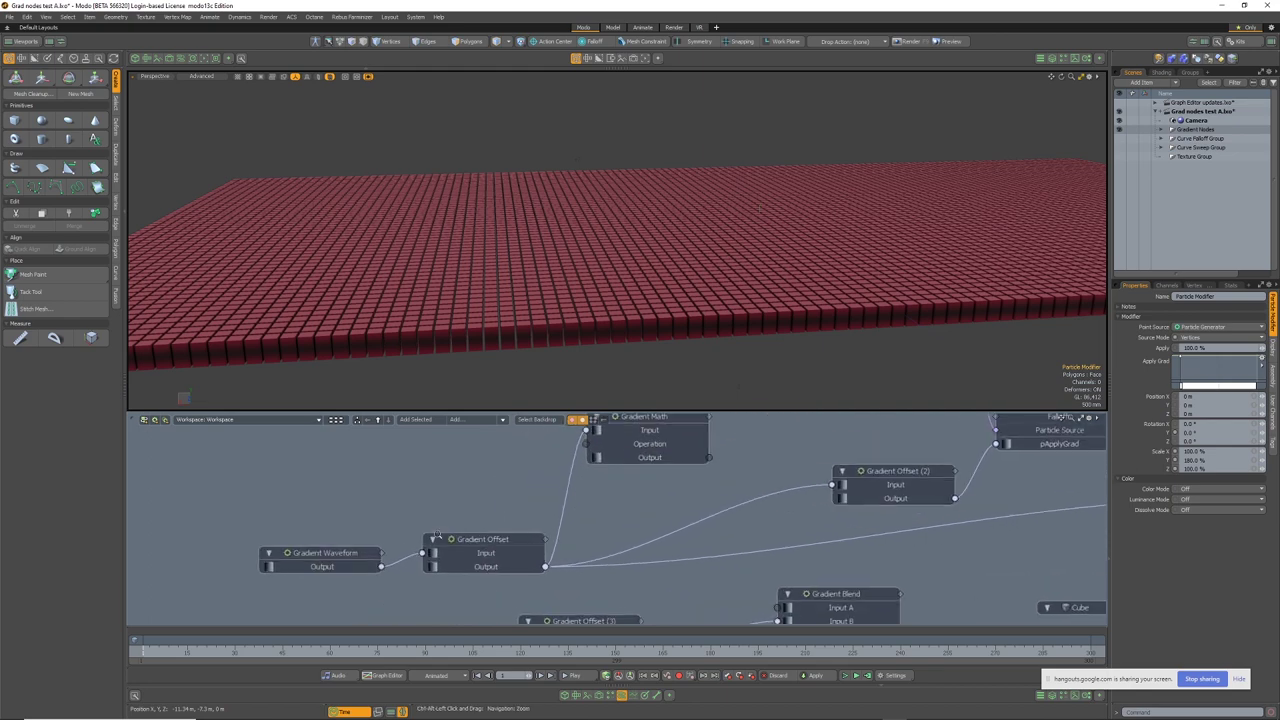
{"action": "left_click", "coordinate": [320, 556]}
{"action": "scroll", "coordinate": [425, 523], "scroll_direction": "down", "scroll_amount": 3}
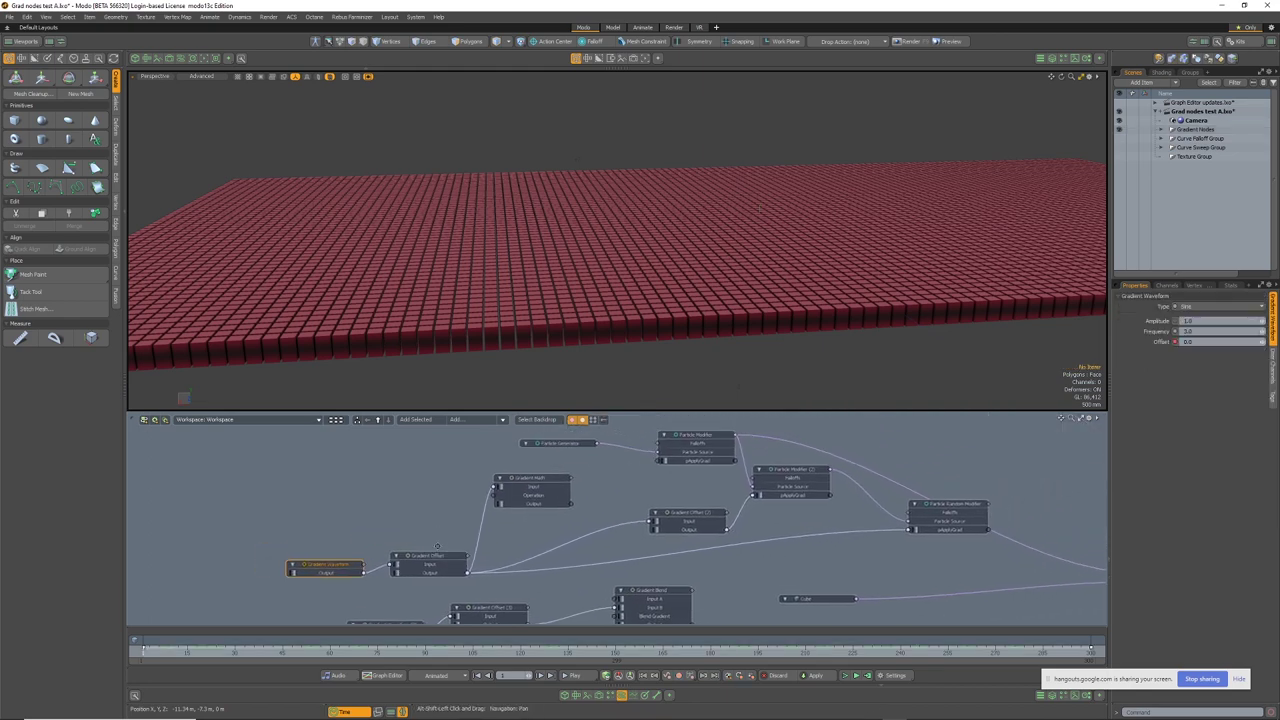
{"action": "left_click", "coordinate": [458, 420]}
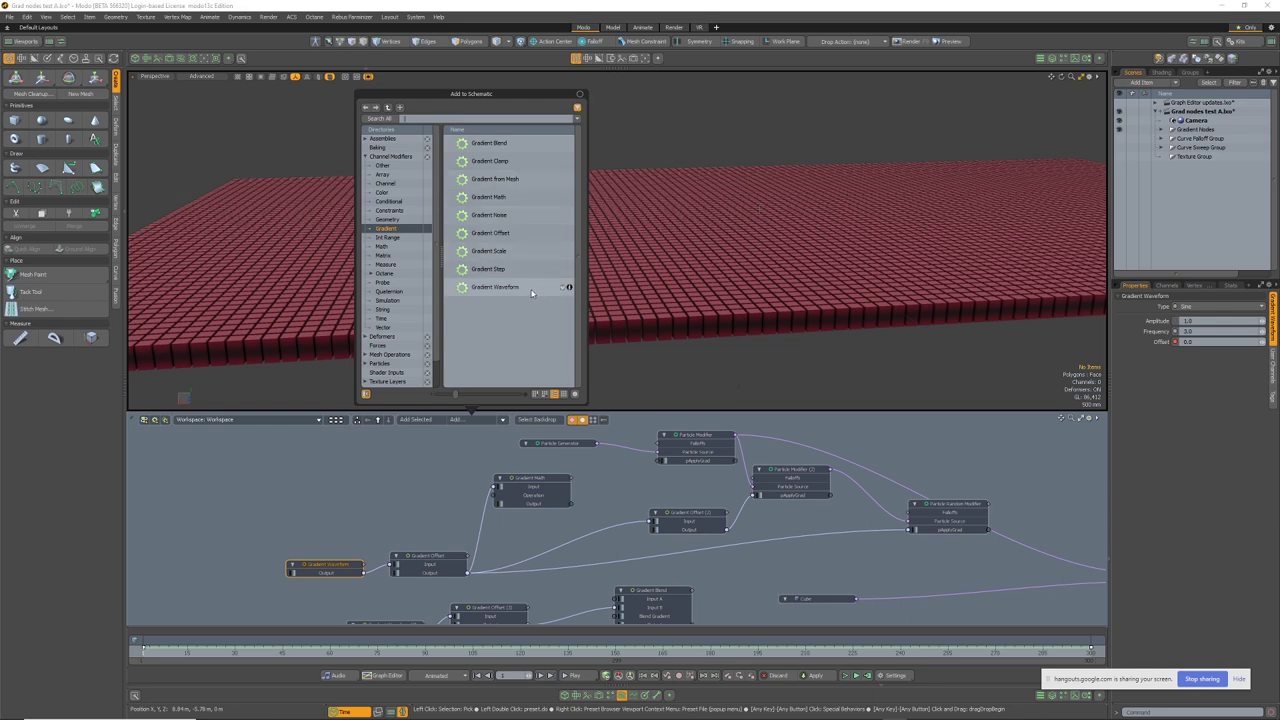
{"action": "left_click", "coordinate": [405, 507]}
Connect the Gradient Waveform's output directly to the first Particle Modifier's pApplyGrad
{"action": "scroll", "coordinate": [385, 533], "scroll_direction": "up", "scroll_amount": 1}
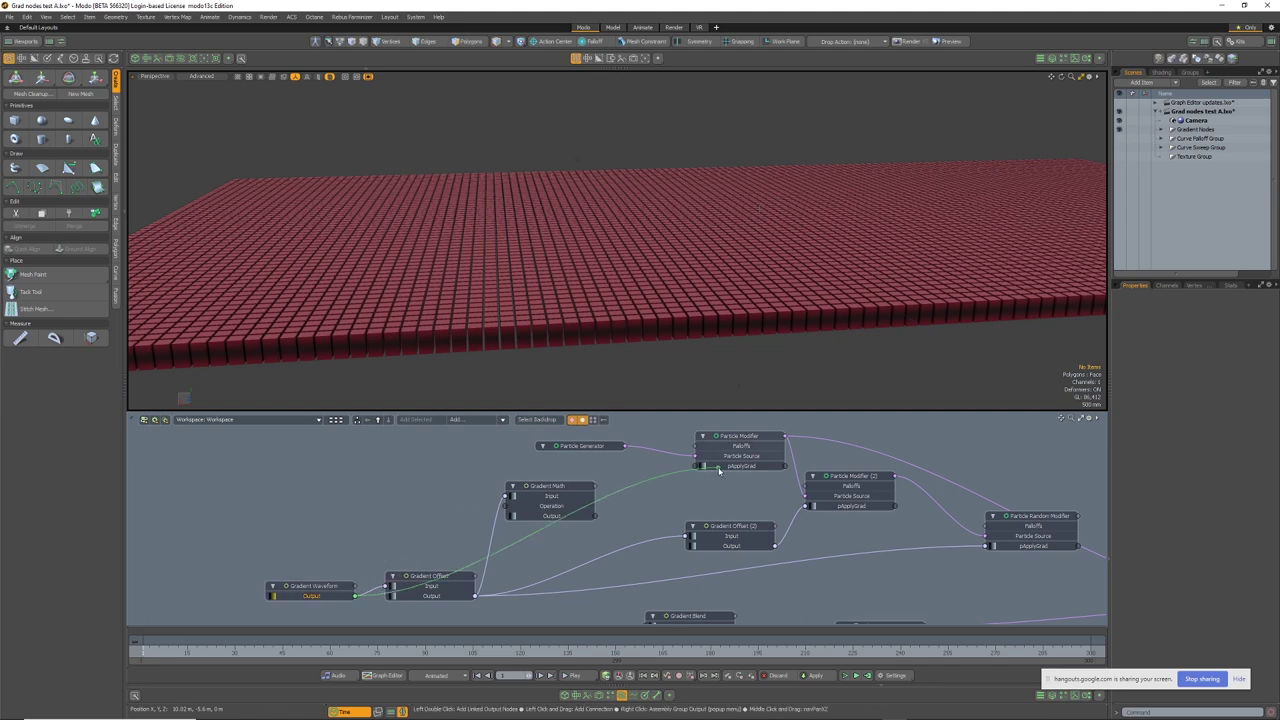
{"action": "left_click_drag", "start_coordinate": [719, 470], "coordinate": [715, 470]}
{"action": "scroll", "coordinate": [803, 329], "scroll_direction": "down", "scroll_amount": 3}
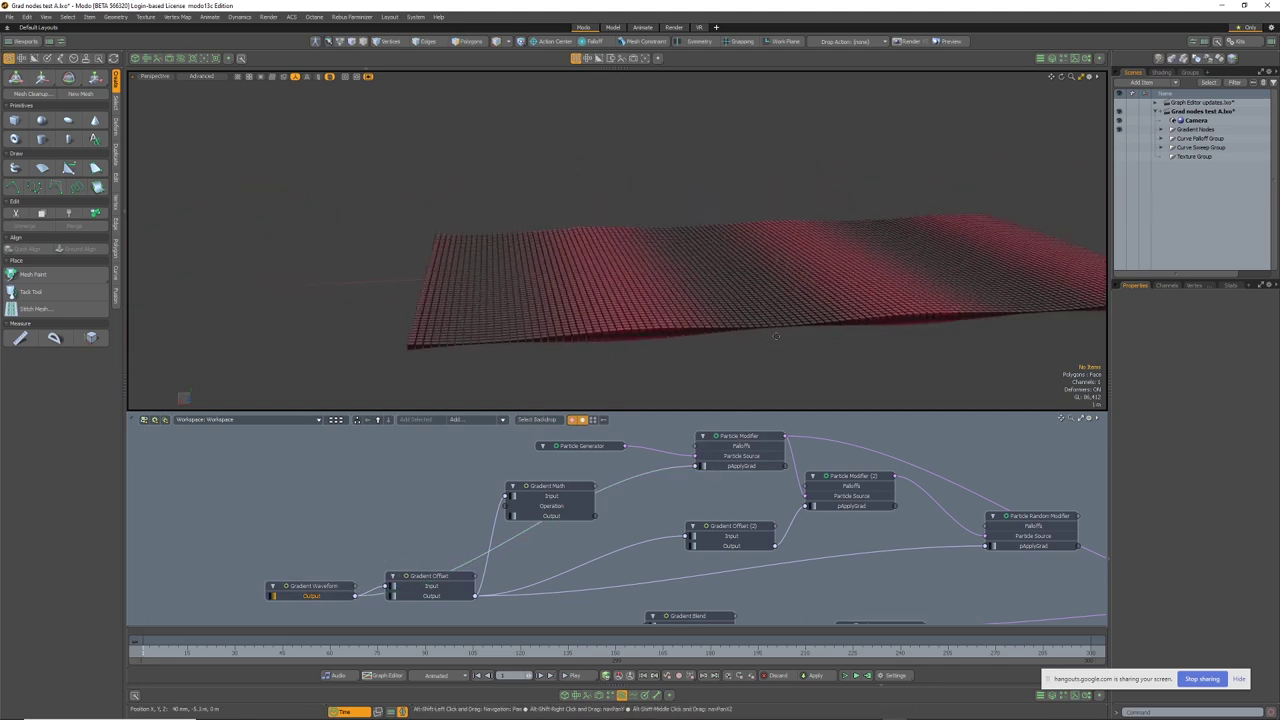
{"action": "mouse_move", "coordinate": [803, 329]}
{"action": "left_mouse_down", "text": "alt"}
{"action": "mouse_move", "coordinate": [717, 317]}
{"action": "mouse_move", "coordinate": [780, 346]}
{"action": "mouse_move", "coordinate": [700, 320]}
{"action": "left_mouse_up", "text": "alt"}
Set the first Particle Modifier's Scale Y to 250 %
{"action": "left_click", "coordinate": [735, 437]}
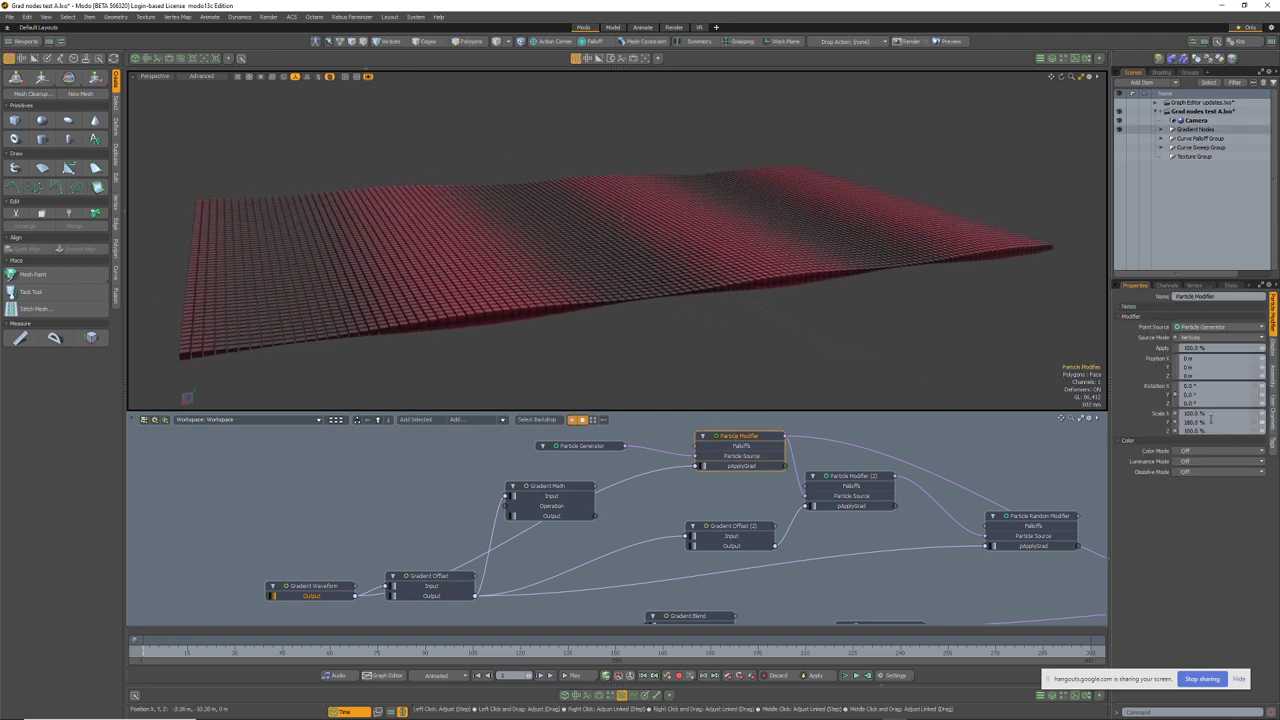
{"action": "type", "text": "250"}
{"action": "key", "text": "Return"}
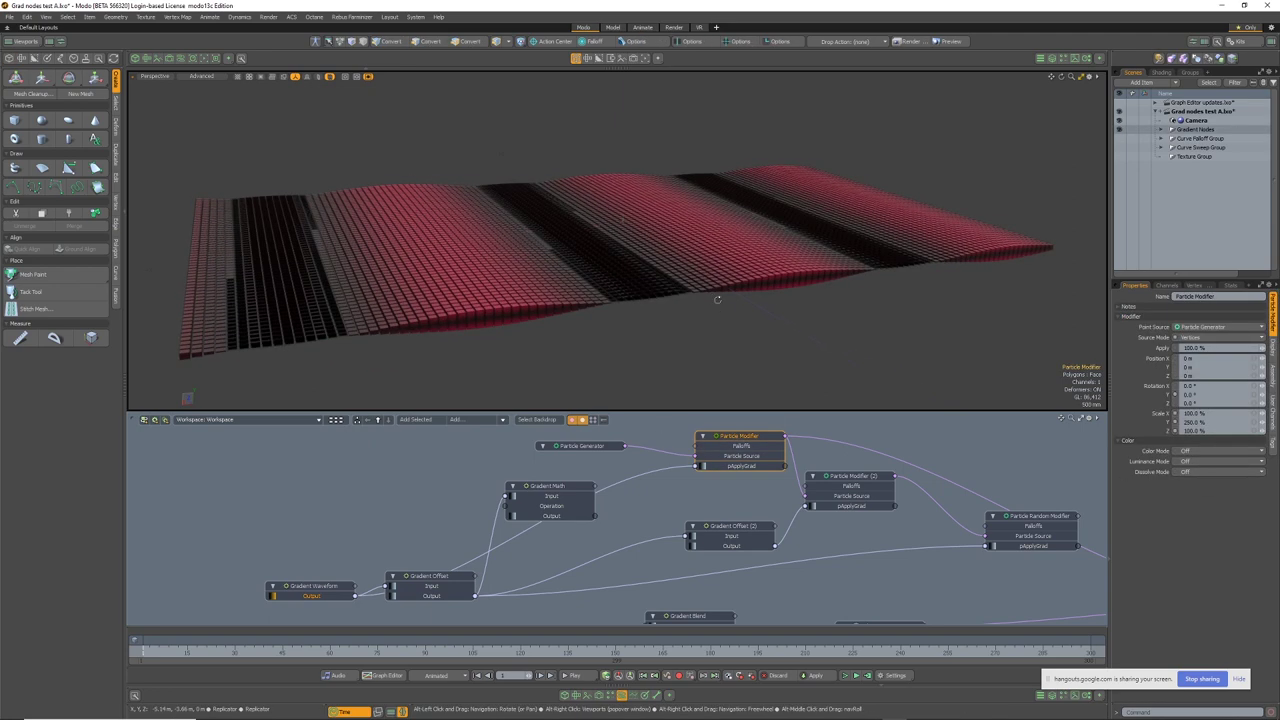
{"action": "left_click_drag", "start_coordinate": [717, 297], "coordinate": [684, 270], "text": "alt"}
Try the Square, Triangle and Sawtooth types on the Gradient Waveform and restore the type to Sine
{"action": "left_click_drag", "start_coordinate": [315, 555], "coordinate": [329, 499], "text": "alt+shift"}
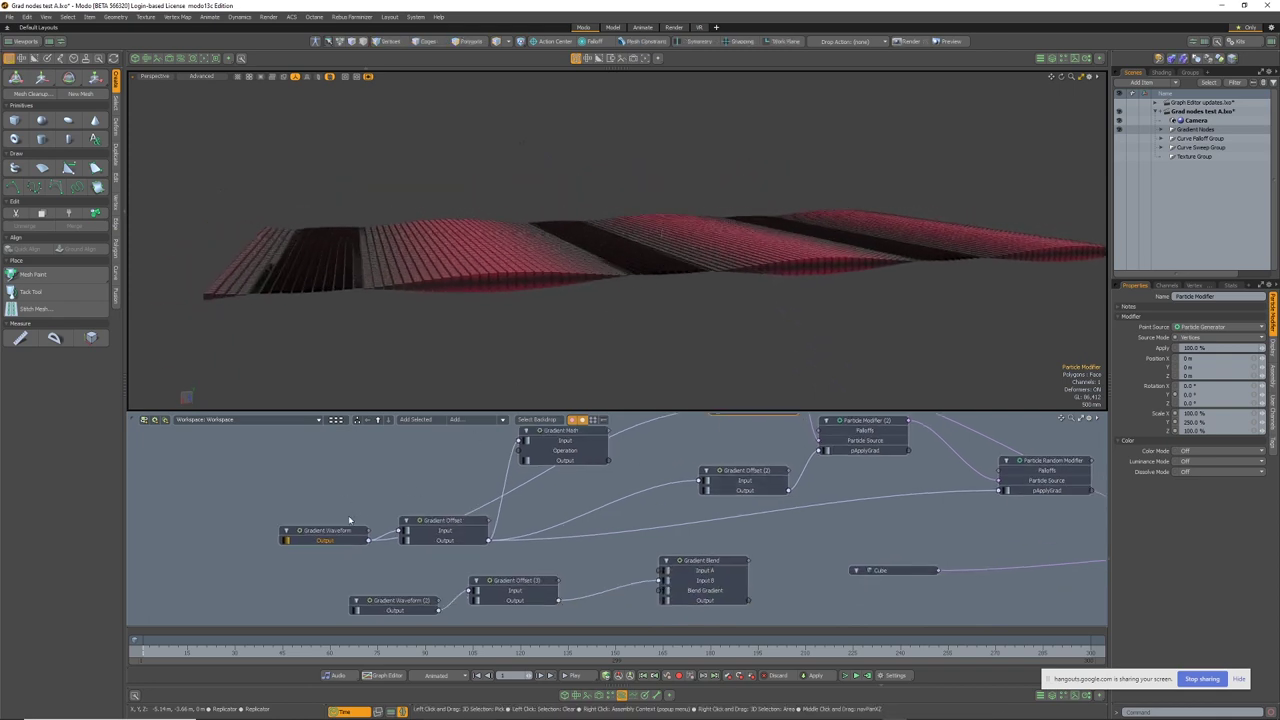
{"action": "left_click", "coordinate": [340, 531]}
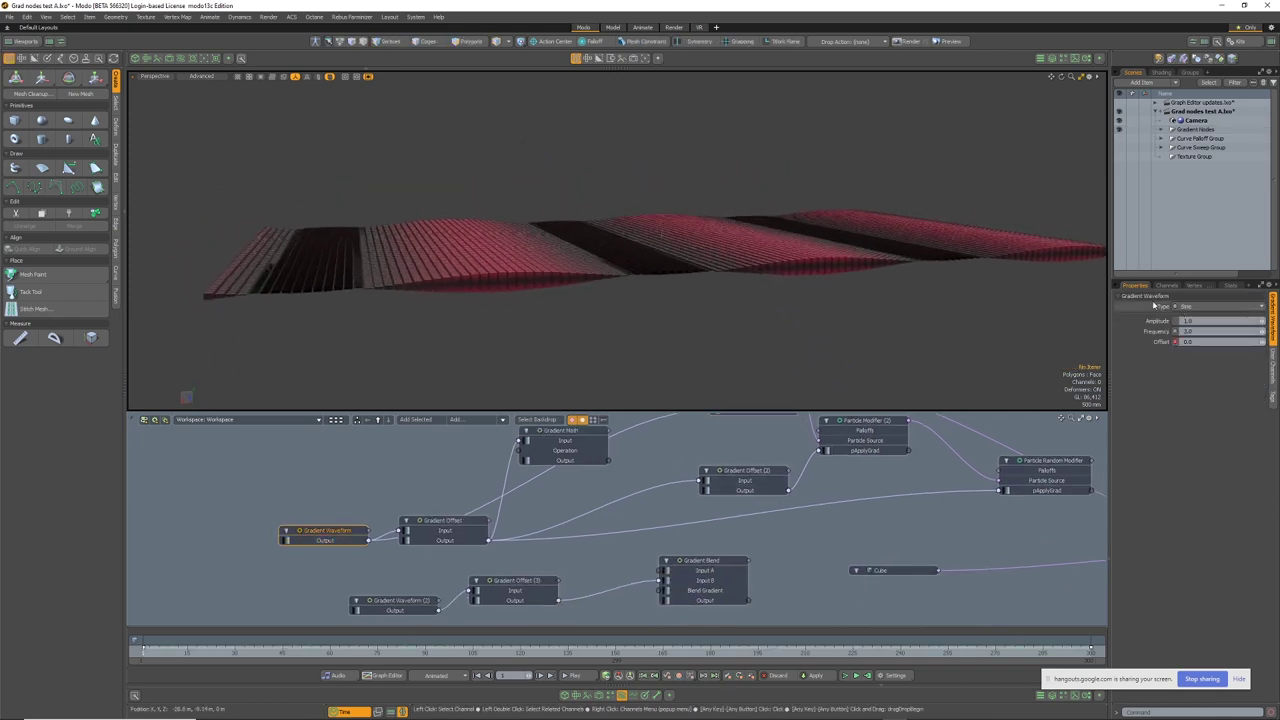
{"action": "left_click", "coordinate": [1185, 306]}
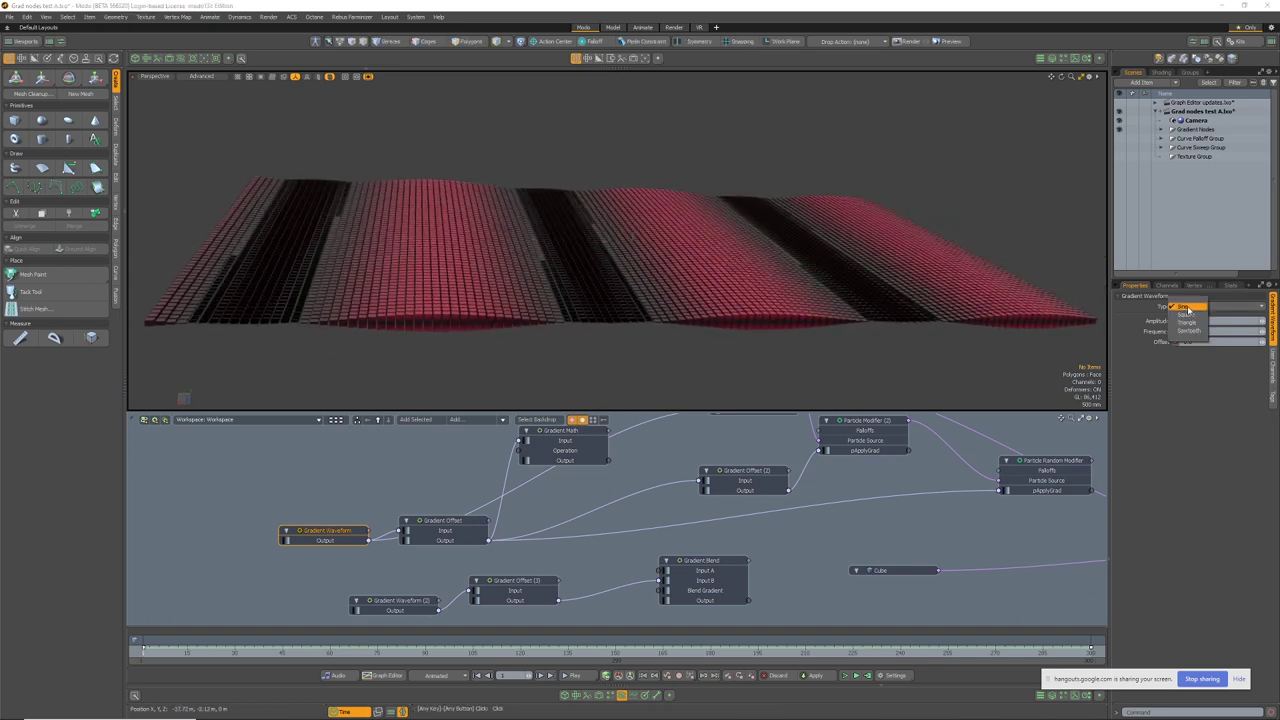
{"action": "left_click", "coordinate": [1187, 315]}
{"action": "left_click", "coordinate": [1197, 308]}
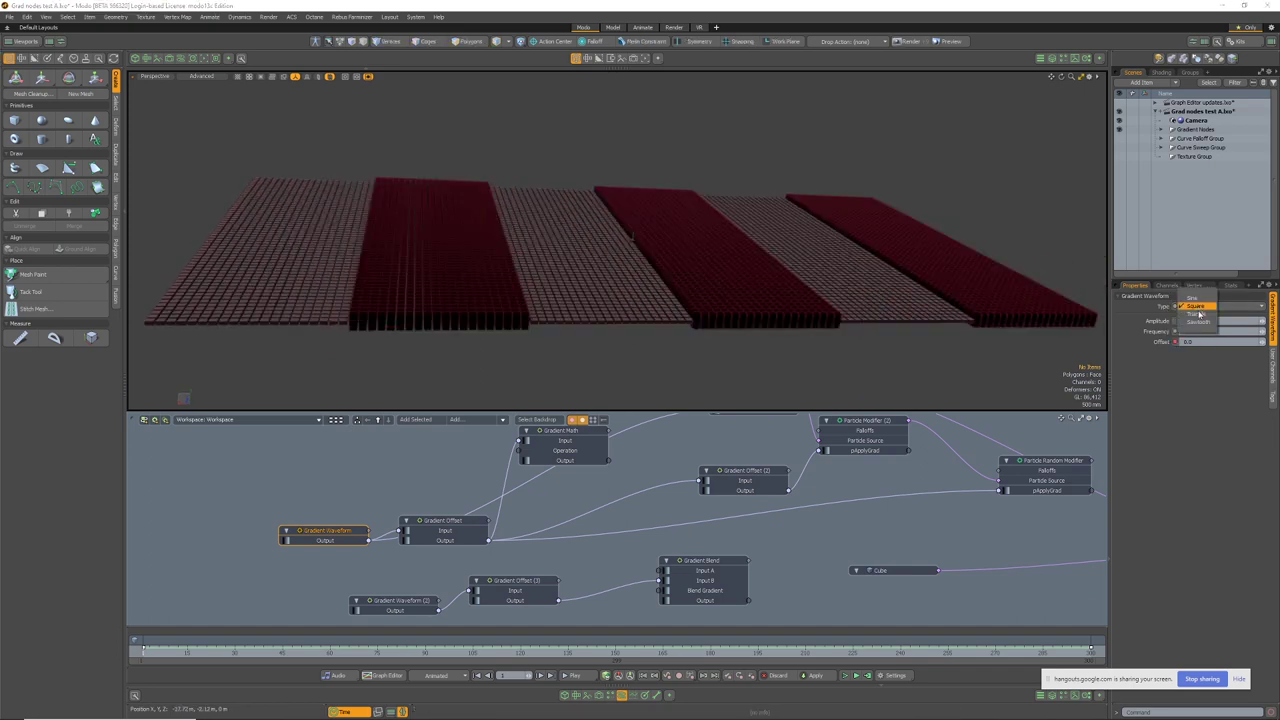
{"action": "left_click", "coordinate": [1197, 306]}
{"action": "left_click", "coordinate": [1196, 308]}
{"action": "left_click", "coordinate": [1195, 315]}
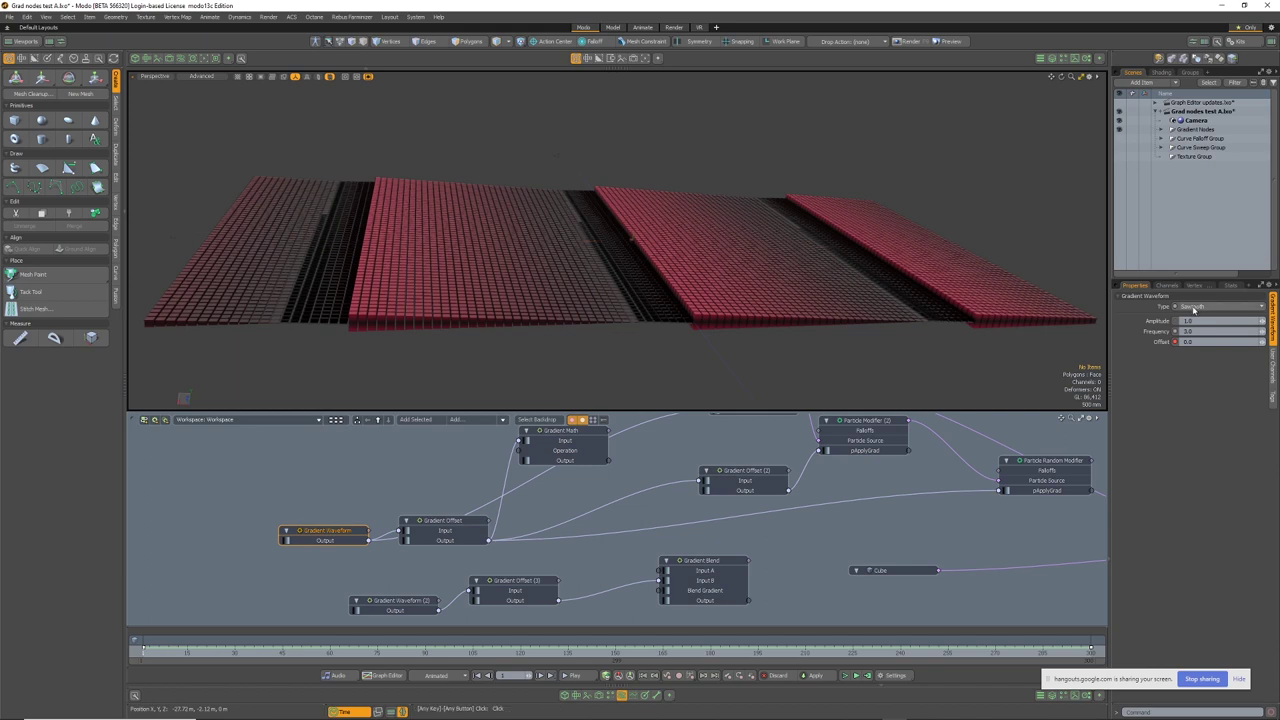
{"action": "left_click", "coordinate": [1193, 308]}
{"action": "left_click", "coordinate": [1190, 281]}
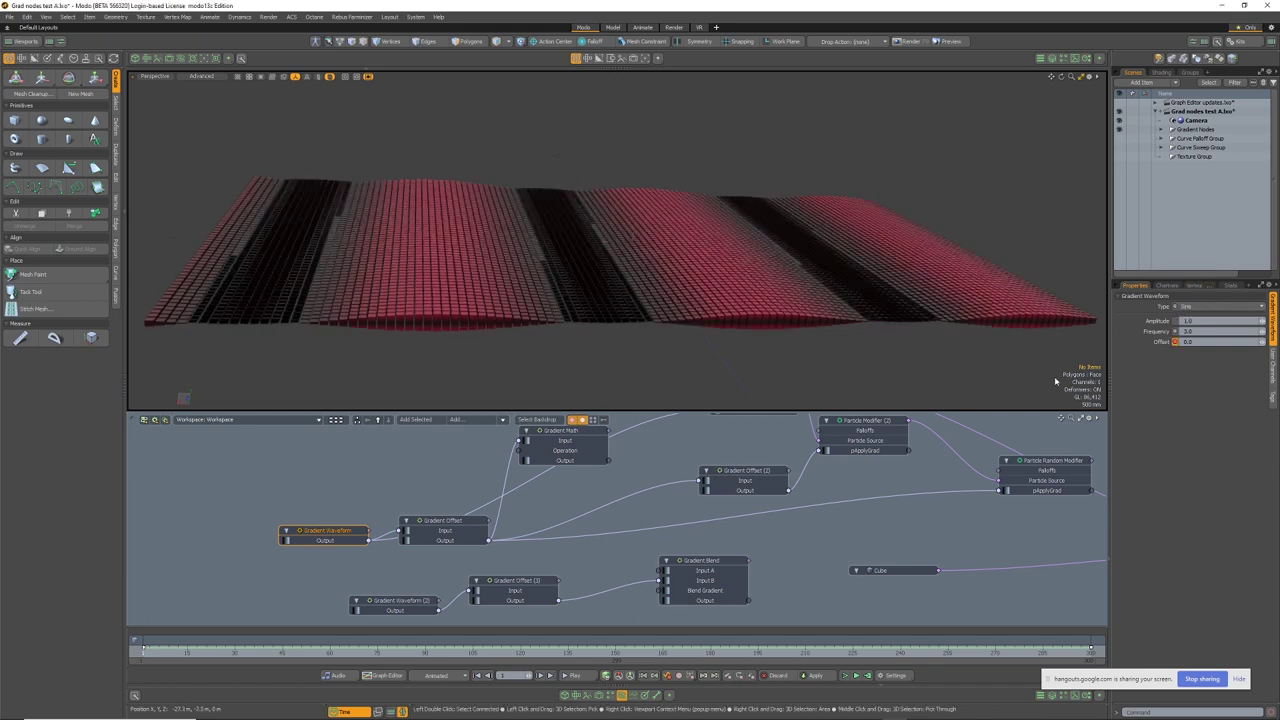
Scrub the timeline near its start and inspect the block wave from a closer angle
{"action": "mouse_move", "coordinate": [146, 650]}
{"action": "left_mouse_down"}
{"action": "mouse_move", "coordinate": [729, 651]}
{"action": "mouse_move", "coordinate": [143, 650]}
{"action": "left_mouse_up"}
{"action": "left_click_drag", "start_coordinate": [589, 275], "coordinate": [657, 369], "text": "alt"}
{"action": "scroll", "coordinate": [620, 294], "scroll_direction": "up", "scroll_amount": 6, "text": "alt"}
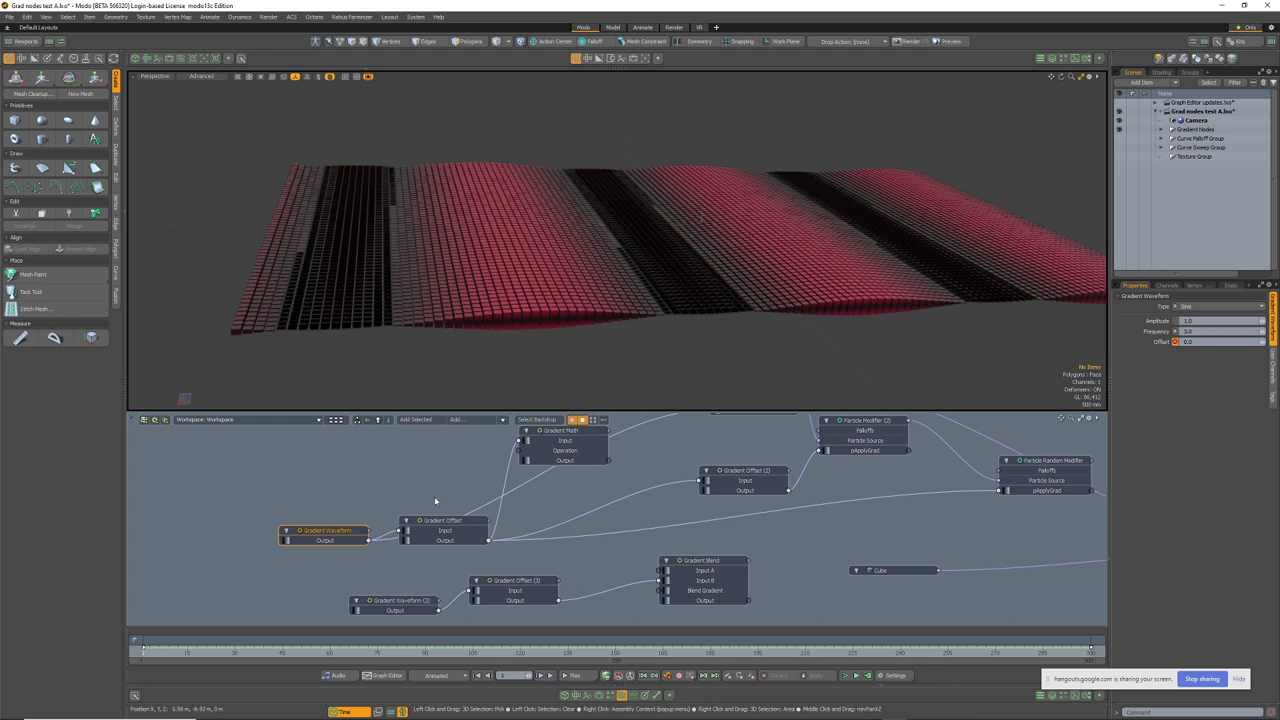
Connect the Gradient Offset's output to the first Particle Modifier's pApplyGrad in place of the waveform
{"action": "left_click", "coordinate": [447, 522]}
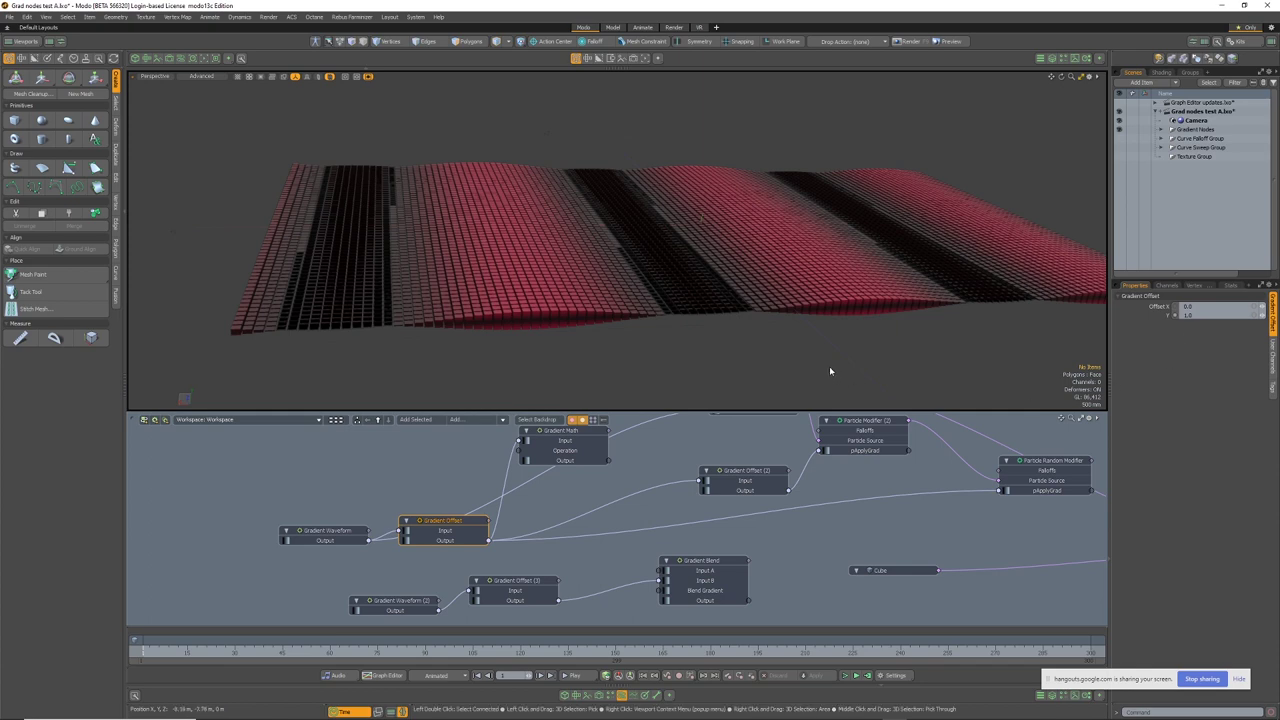
{"action": "left_click_drag", "start_coordinate": [640, 505], "coordinate": [543, 514], "text": "alt"}
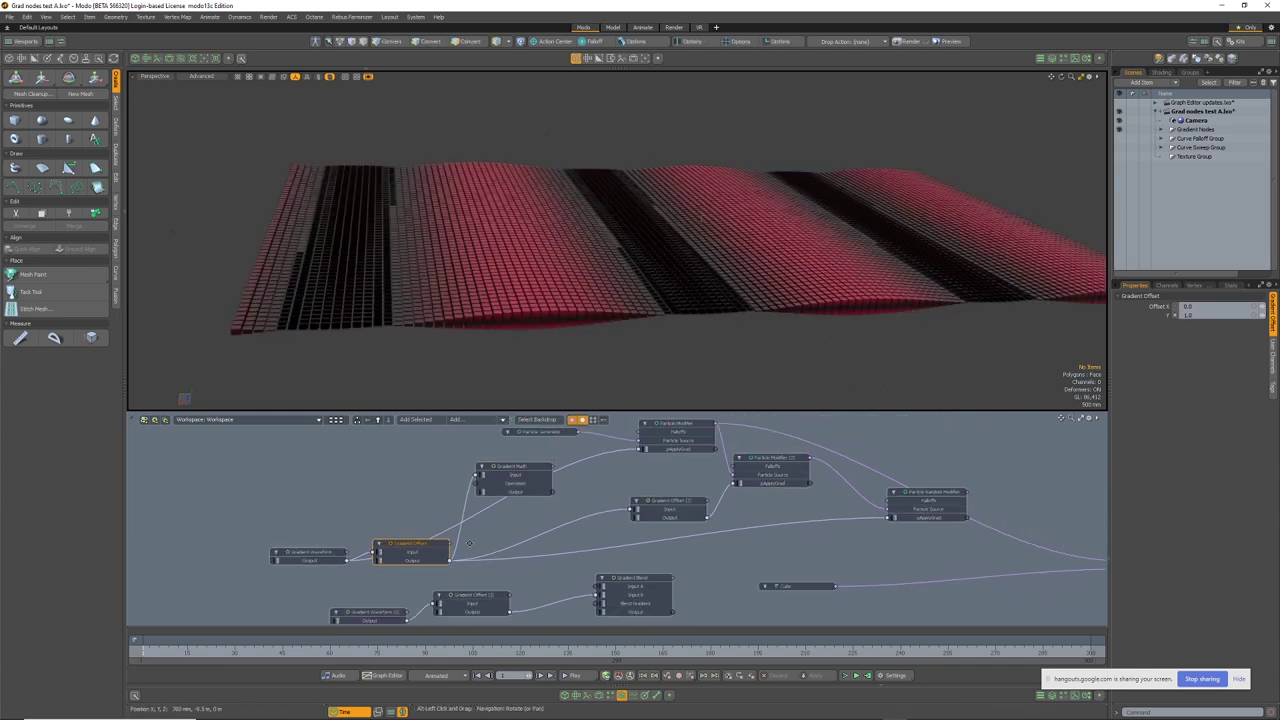
{"action": "left_click_drag", "start_coordinate": [468, 543], "coordinate": [460, 546], "text": "alt"}
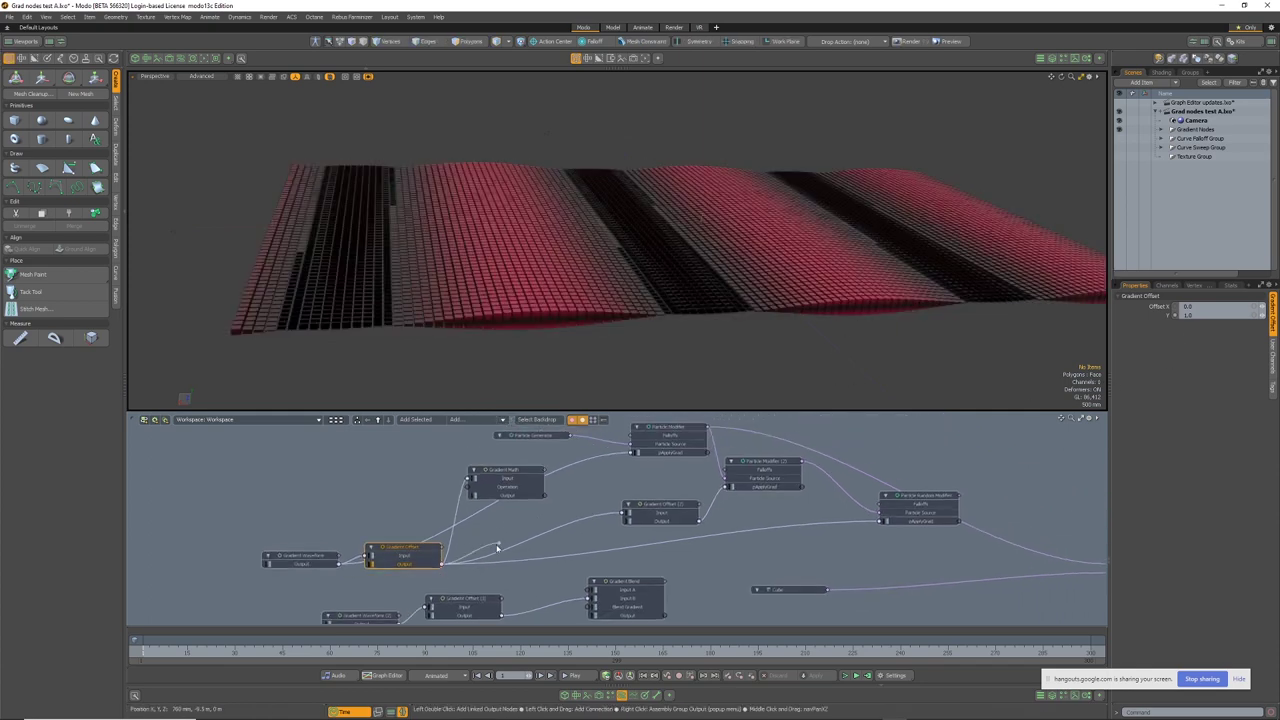
{"action": "left_click_drag", "start_coordinate": [663, 455], "coordinate": [664, 454]}
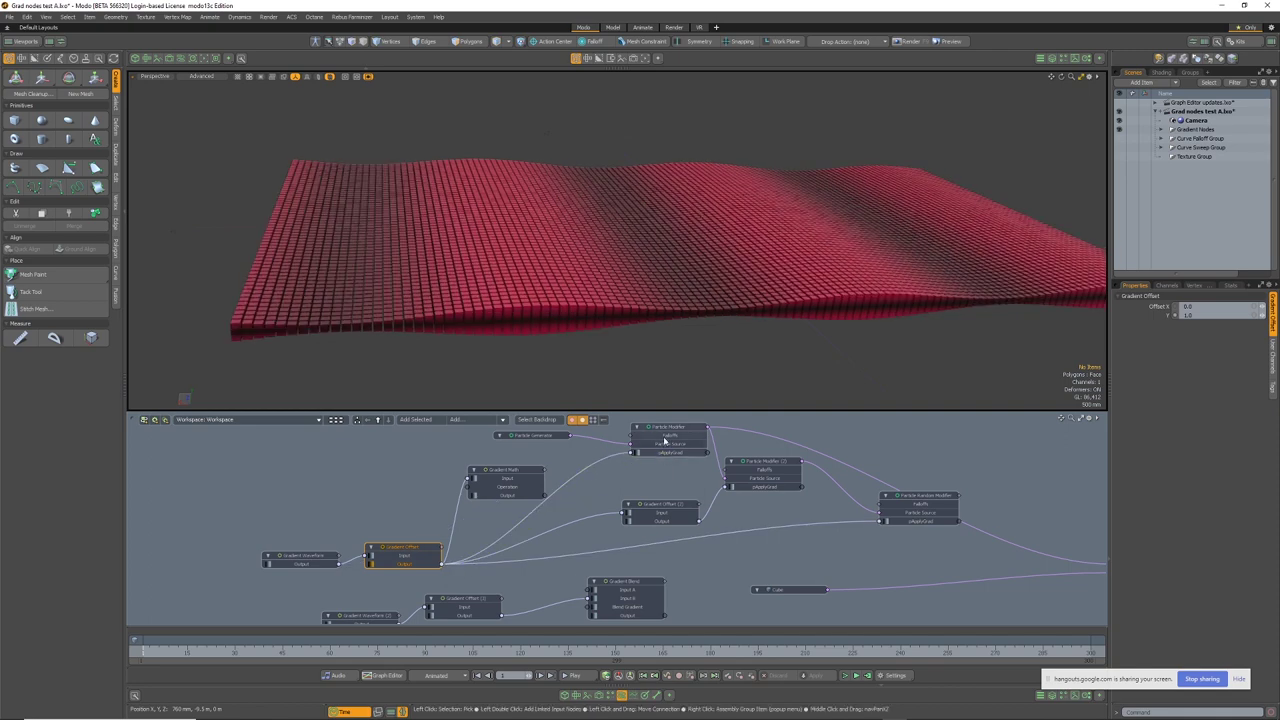
{"action": "mouse_move", "coordinate": [703, 298]}
{"action": "left_mouse_down", "text": "alt"}
{"action": "mouse_move", "coordinate": [749, 283]}
{"action": "mouse_move", "coordinate": [745, 294]}
{"action": "left_mouse_up", "text": "alt"}
Select Particle Modifier (2) and connect its output to the Replicator's Particle Source
{"action": "left_click_drag", "start_coordinate": [823, 467], "coordinate": [770, 482], "text": "alt"}
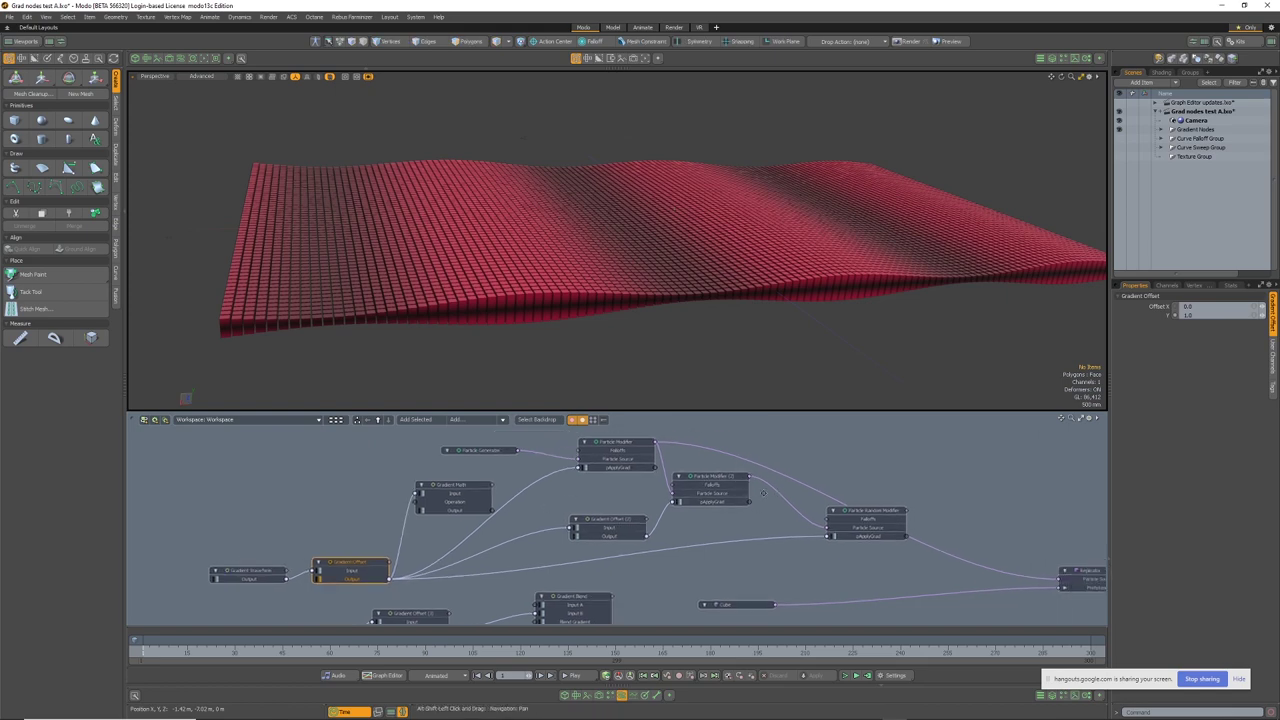
{"action": "scroll", "coordinate": [675, 490], "scroll_direction": "up", "scroll_amount": 5}
{"action": "left_click", "coordinate": [668, 487]}
{"action": "scroll", "coordinate": [668, 488], "scroll_direction": "down", "scroll_amount": 3}
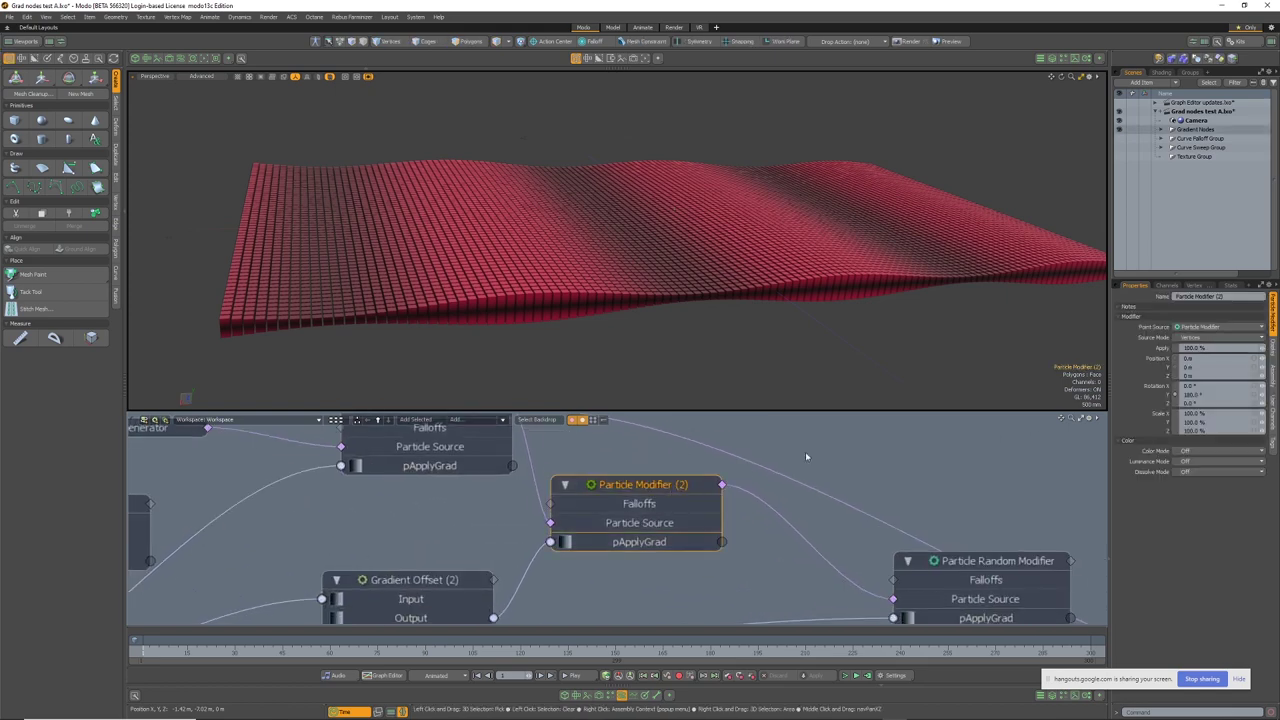
{"action": "left_click_drag", "start_coordinate": [775, 484], "coordinate": [662, 481], "text": "alt+shift"}
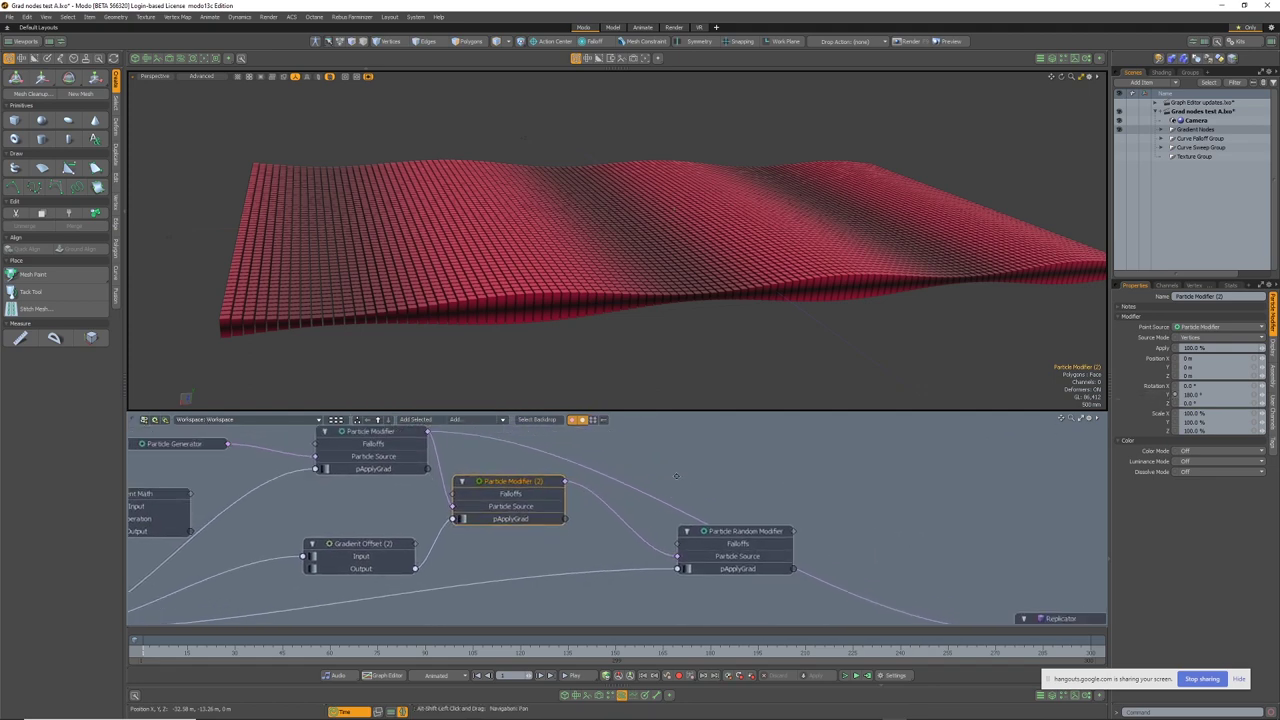
{"action": "scroll", "coordinate": [668, 481], "scroll_direction": "down", "scroll_amount": 3}
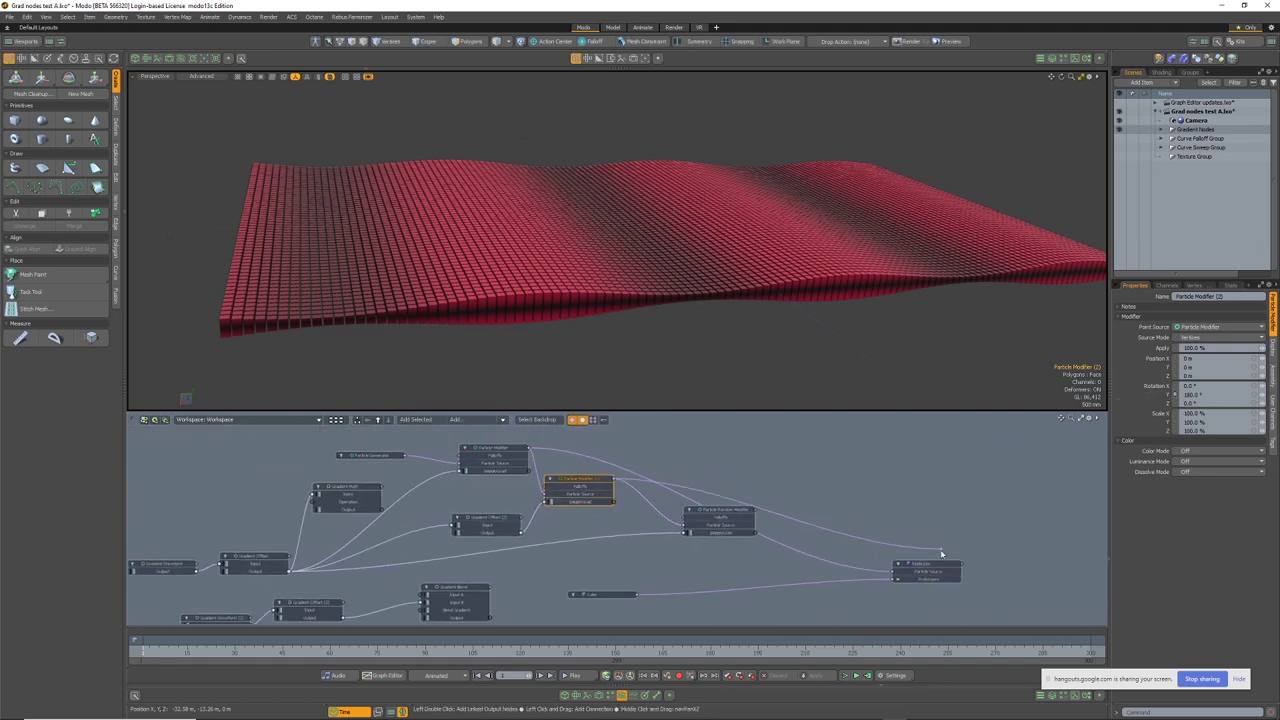
{"action": "left_click_drag", "start_coordinate": [933, 575], "coordinate": [928, 573]}
Disconnect Gradient Offset (2) from Particle Modifier (2)'s pApplyGrad
{"action": "left_click_drag", "start_coordinate": [720, 337], "coordinate": [520, 353], "text": "alt"}
{"action": "left_click_drag", "start_coordinate": [578, 480], "coordinate": [612, 490], "text": "ctrl+alt"}
{"action": "left_click_drag", "start_coordinate": [770, 350], "coordinate": [767, 417], "text": "ctrl+alt"}
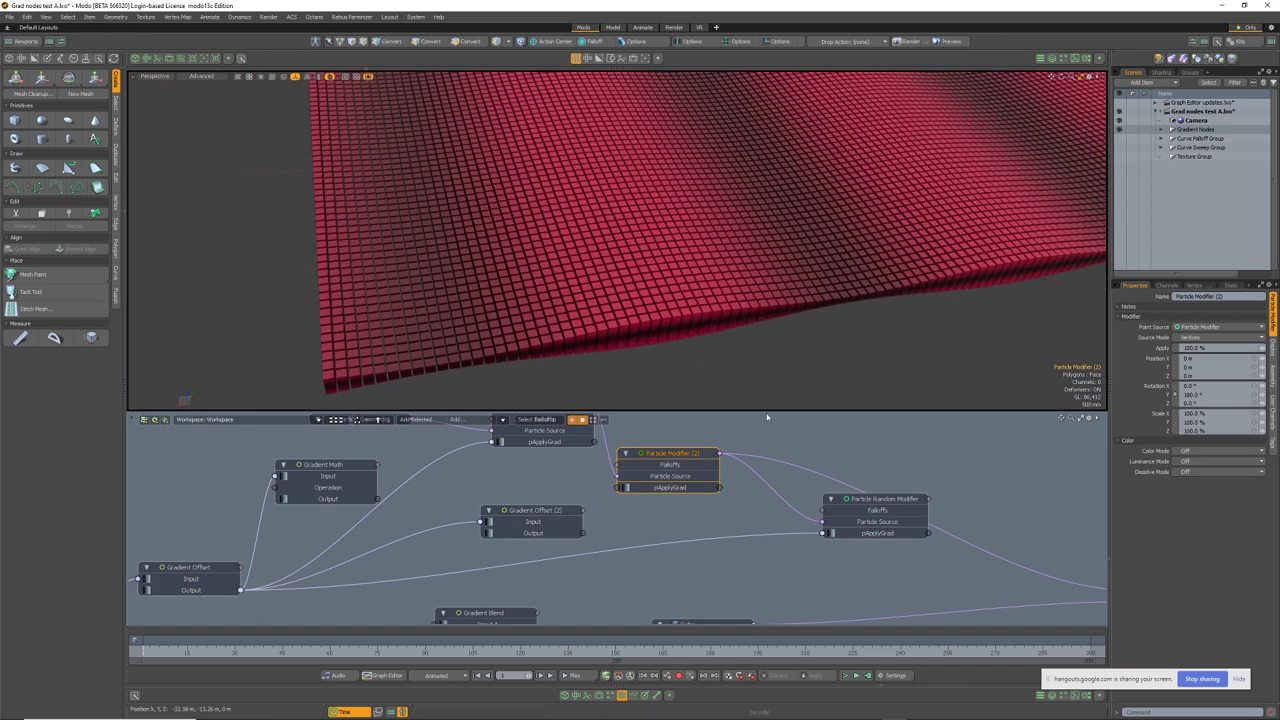
Try other Rotation Y values on Particle Modifier (2) with channel haul, up to about 216°, and restore it to 180°
{"action": "left_click", "coordinate": [1148, 397]}
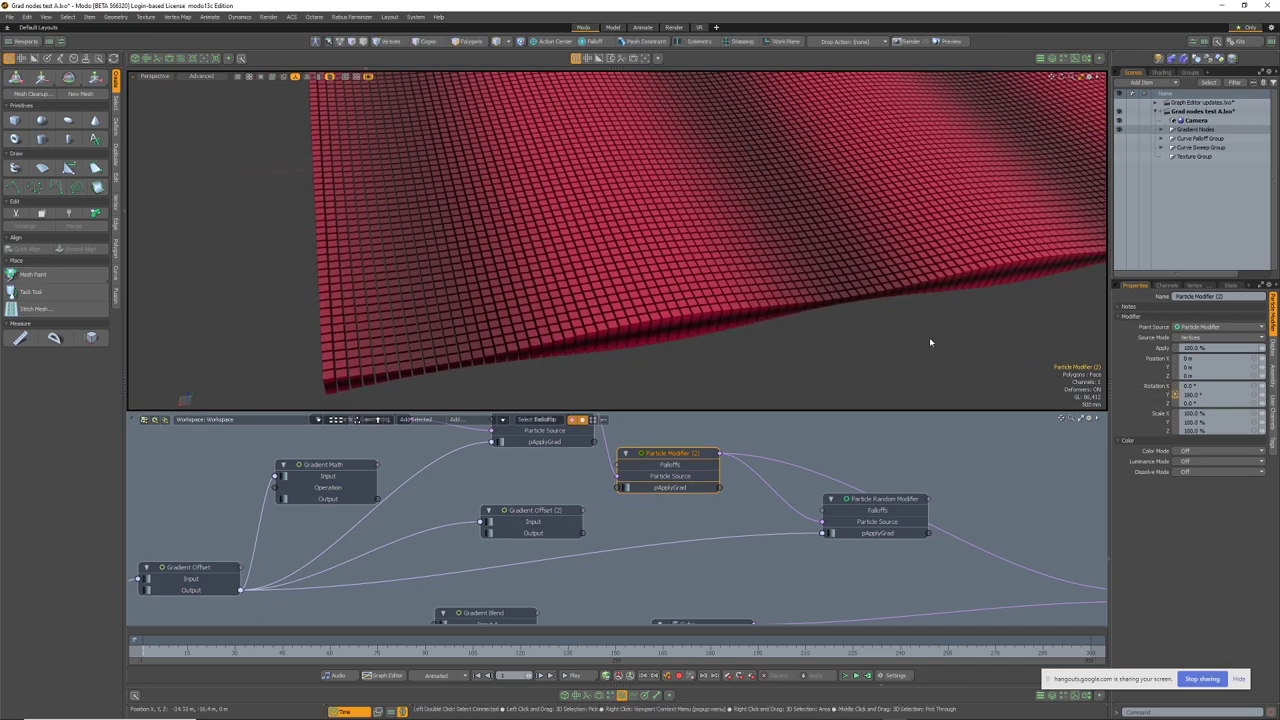
{"action": "key", "text": "c"}
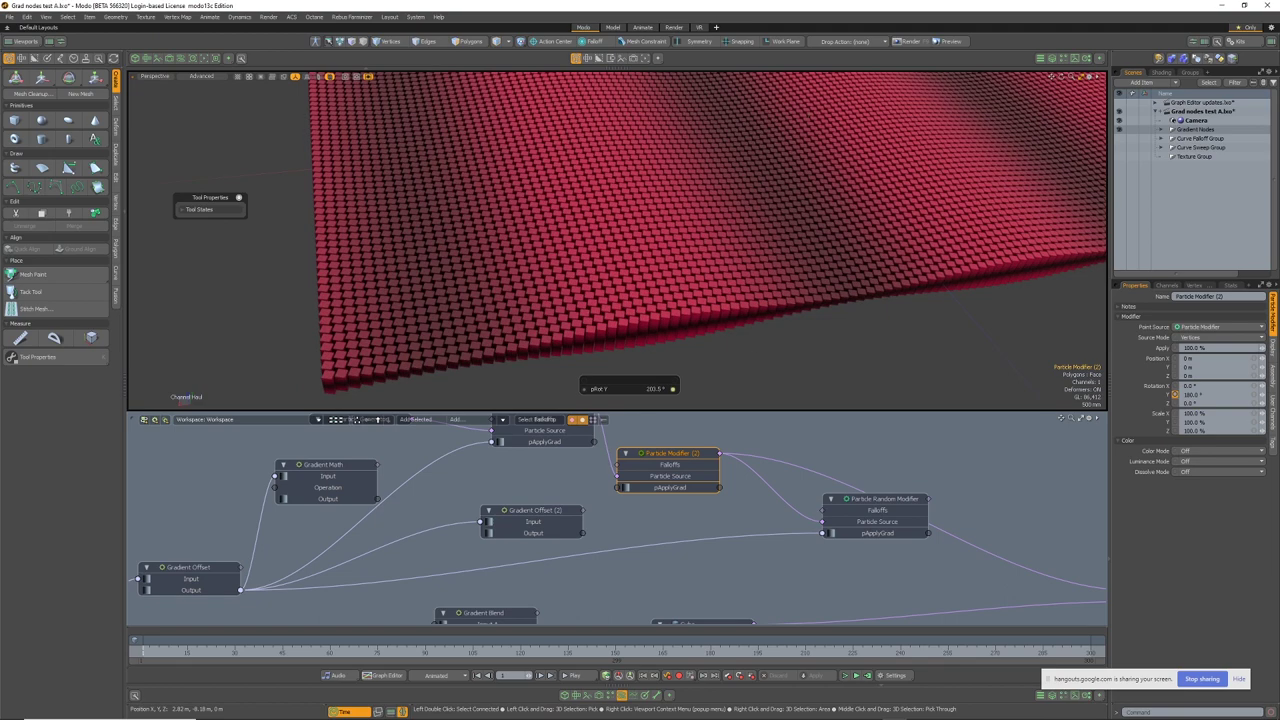
{"action": "middle_click_drag", "start_coordinate": [753, 348], "coordinate": [868, 357]}
{"action": "left_click_drag", "start_coordinate": [868, 357], "coordinate": [912, 357]}
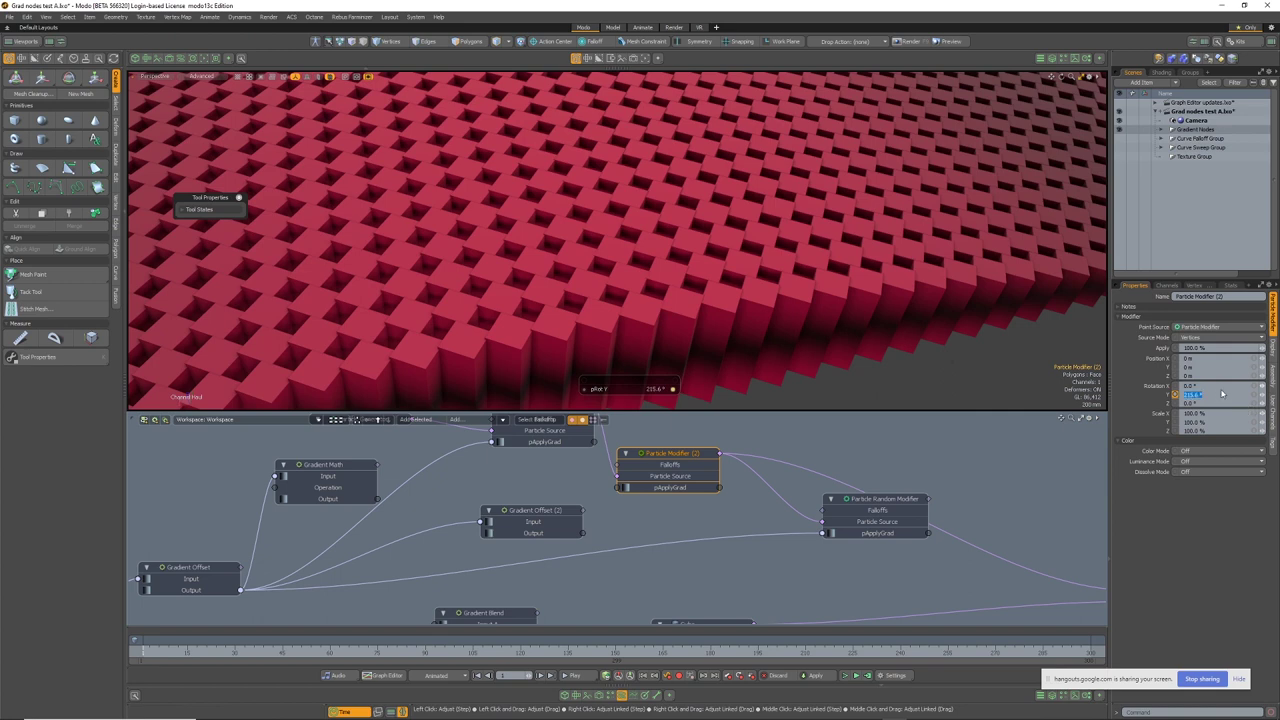
{"action": "left_click", "coordinate": [1221, 393]}
{"action": "type", "text": "180"}
{"action": "key", "text": "Return"}
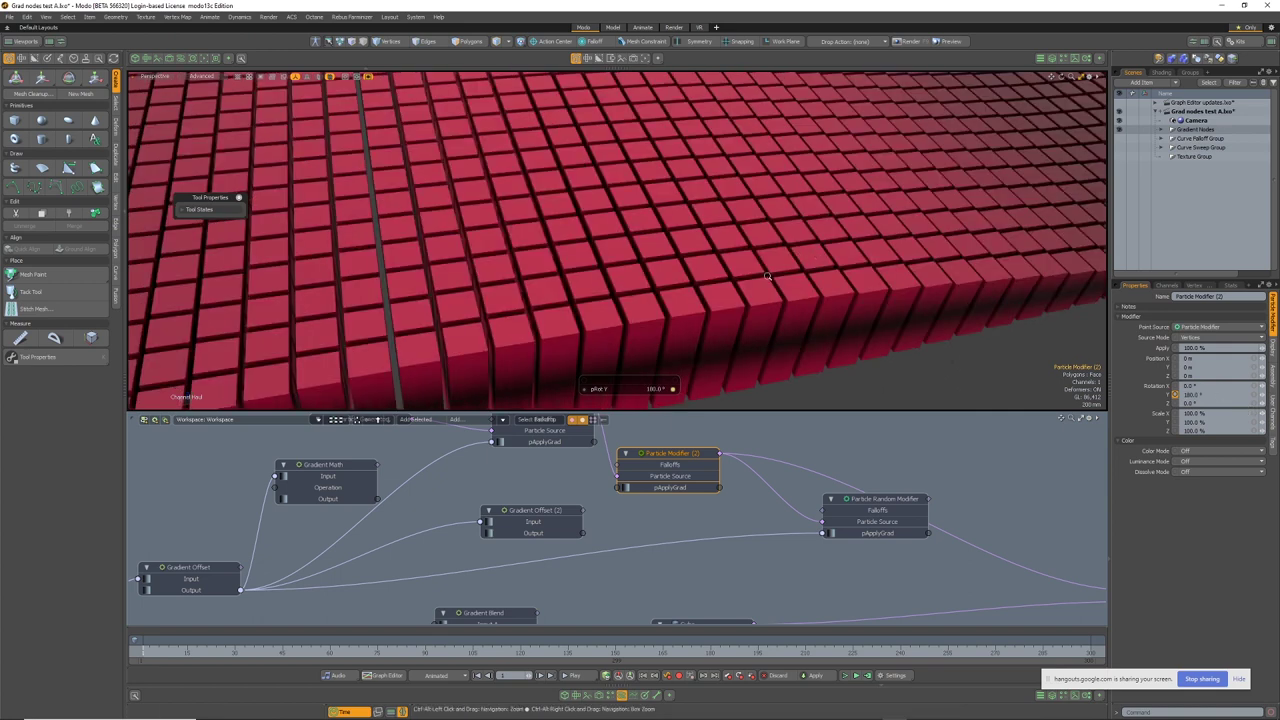
Reconnect the output of Gradient Offset (2) to Particle Modifier (2)'s pApplyGrad
{"action": "scroll", "coordinate": [923, 283], "scroll_direction": "down", "scroll_amount": 5}
{"action": "scroll", "coordinate": [690, 506], "scroll_direction": "up", "scroll_amount": 4}
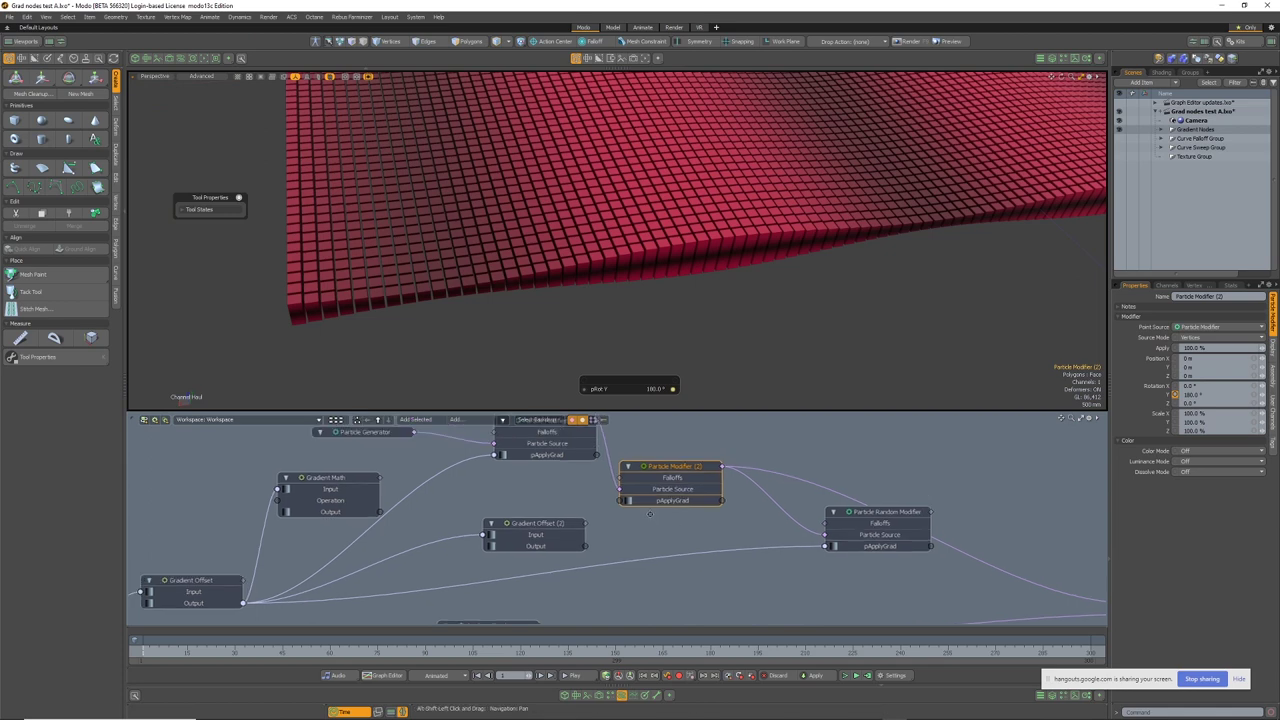
{"action": "scroll", "coordinate": [701, 508], "scroll_direction": "down", "scroll_amount": 4}
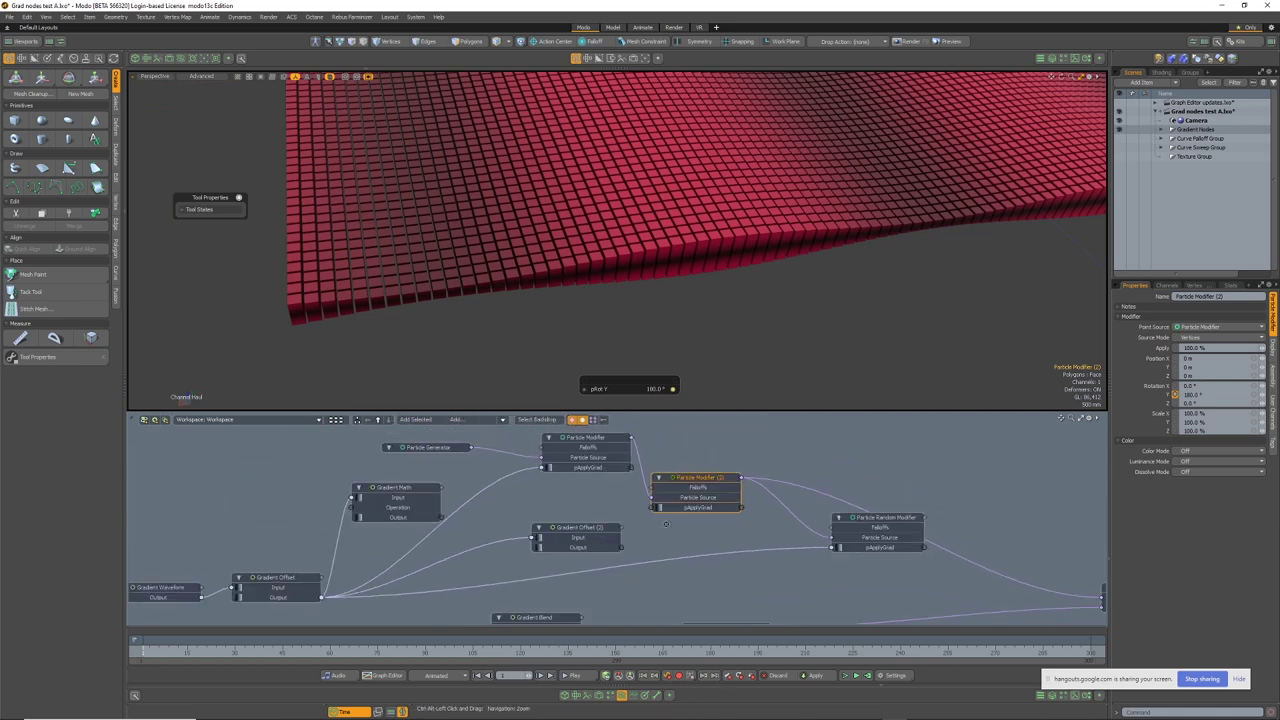
{"action": "scroll", "coordinate": [660, 530], "scroll_direction": "up", "scroll_amount": 2}
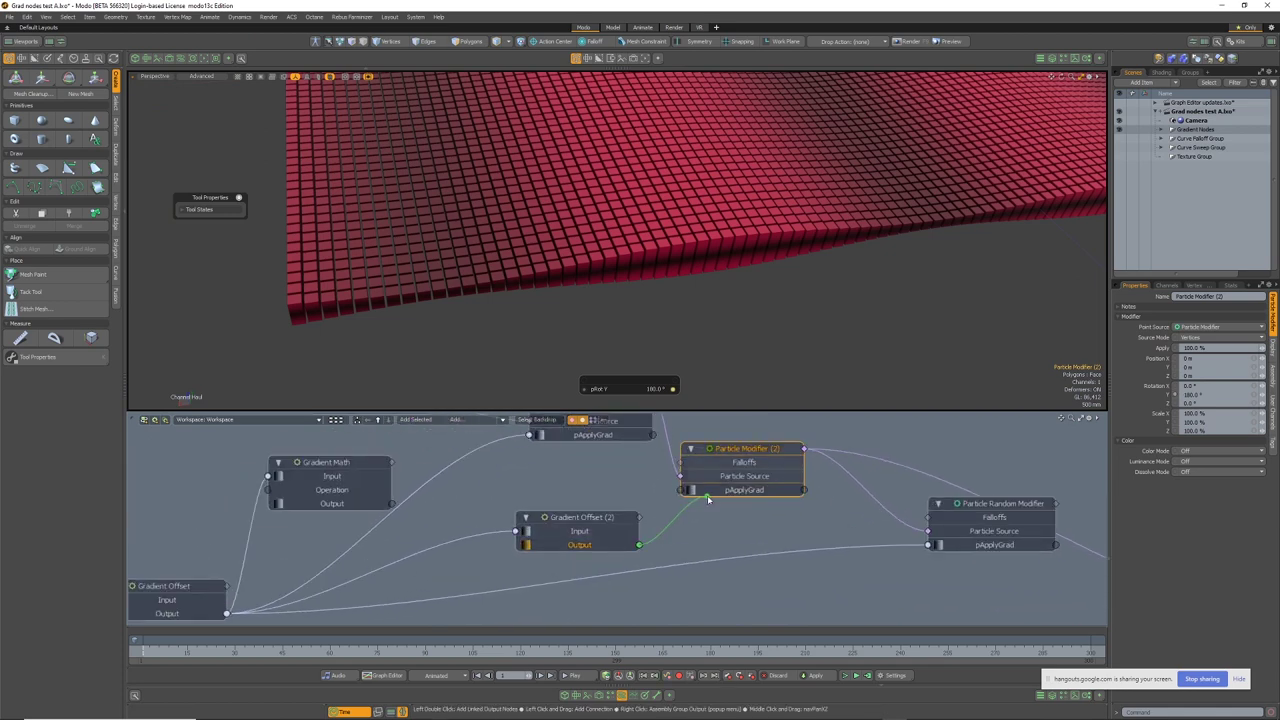
{"action": "left_click_drag", "start_coordinate": [708, 499], "coordinate": [714, 500]}
{"action": "left_click_drag", "start_coordinate": [443, 266], "coordinate": [387, 266], "text": "ctrl+alt"}
Try different Offset X values on Gradient Offset (2) with channel haul and undo the change
{"action": "left_click", "coordinate": [606, 519]}
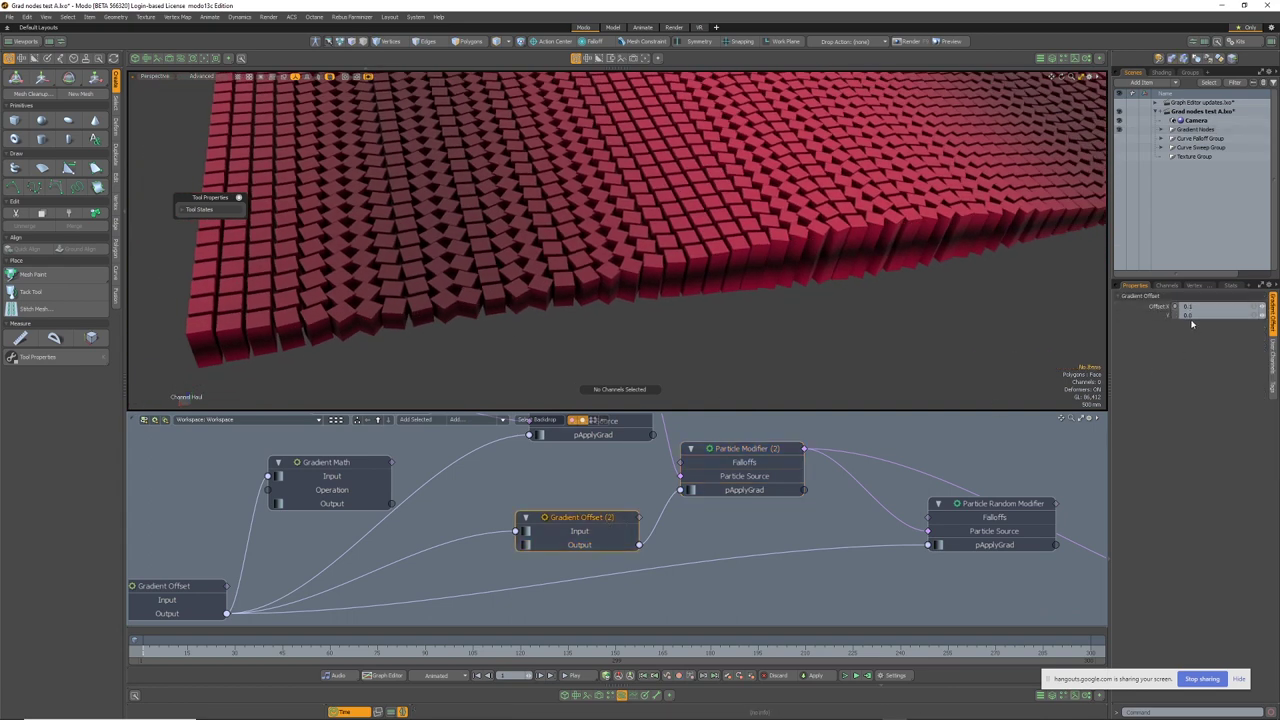
{"action": "left_click_drag", "start_coordinate": [881, 314], "coordinate": [660, 330], "text": "ctrl+alt"}
{"action": "left_click_drag", "start_coordinate": [871, 301], "coordinate": [743, 326], "text": "alt"}
{"action": "left_click_drag", "start_coordinate": [692, 155], "coordinate": [600, 330], "text": "alt"}
{"action": "left_click", "coordinate": [1153, 307]}
{"action": "scroll", "coordinate": [527, 279], "scroll_direction": "up", "scroll_amount": 3}
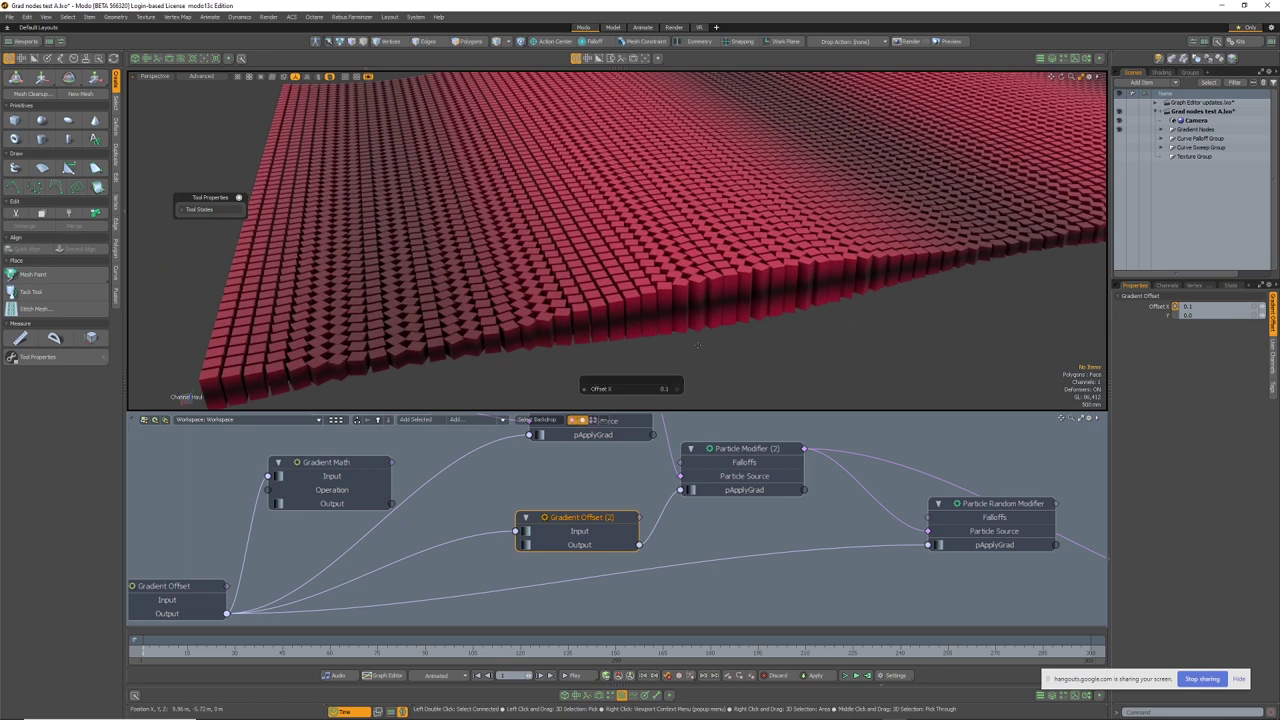
{"action": "key", "text": "space"}
{"action": "key", "text": "c"}
{"action": "left_click_drag", "start_coordinate": [758, 367], "coordinate": [868, 367]}
{"action": "left_click_drag", "start_coordinate": [705, 388], "coordinate": [806, 388]}
{"action": "mouse_move", "coordinate": [686, 525]}
{"action": "left_mouse_down", "text": "alt"}
{"action": "mouse_move", "coordinate": [730, 519]}
{"action": "mouse_move", "coordinate": [694, 519]}
{"action": "left_mouse_up", "text": "alt"}
{"action": "key", "text": "ctrl+z"}
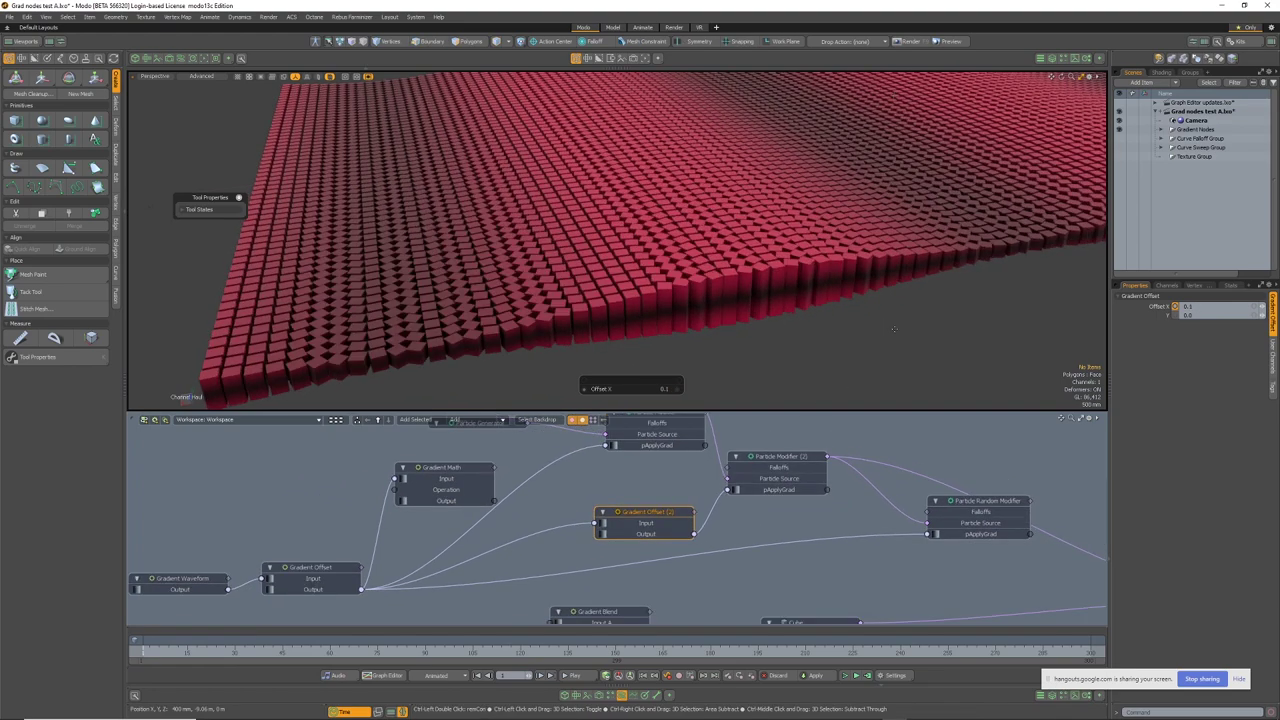
Select the Particle Random Modifier node and examine its properties
{"action": "left_click_drag", "start_coordinate": [871, 340], "coordinate": [800, 345], "text": "ctrl+alt"}
{"action": "left_click_drag", "start_coordinate": [872, 420], "coordinate": [628, 442], "text": "alt+shift"}
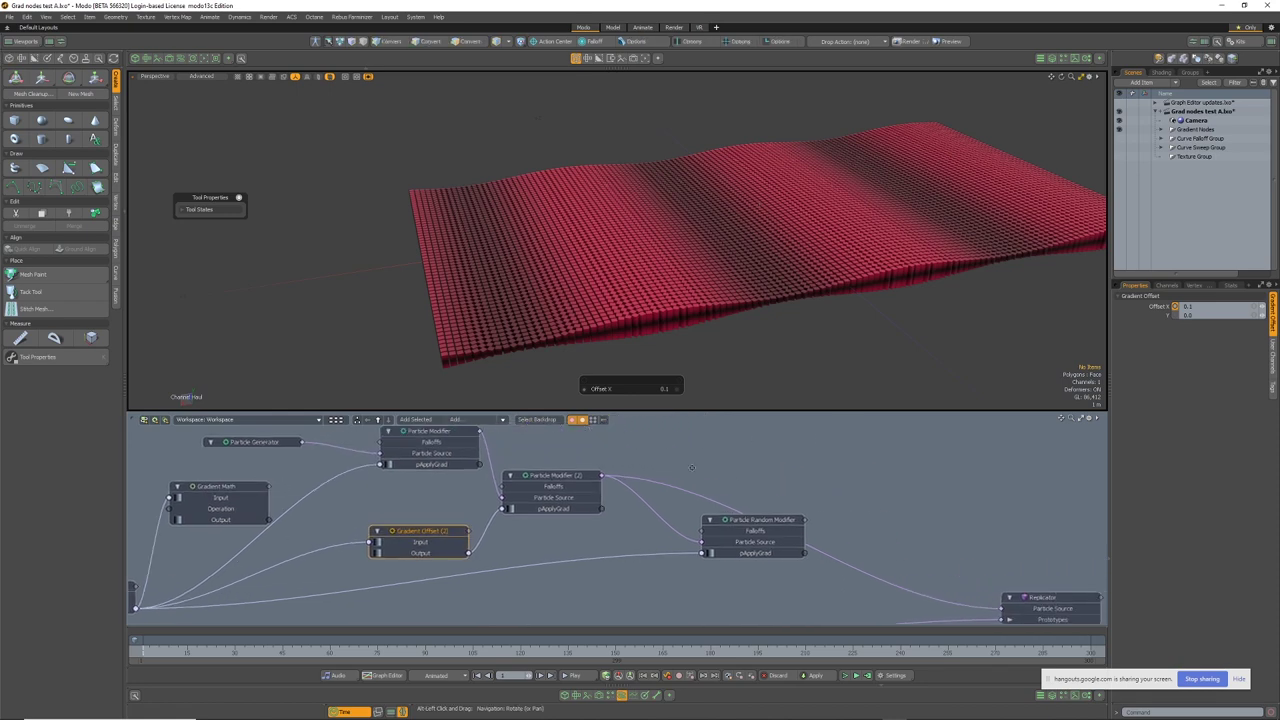
{"action": "mouse_move", "coordinate": [776, 522]}
{"action": "left_mouse_down", "text": "ctrl+alt"}
{"action": "mouse_move", "coordinate": [826, 522]}
{"action": "mouse_move", "coordinate": [776, 523]}
{"action": "left_mouse_up", "text": "ctrl+alt"}
{"action": "left_click", "coordinate": [757, 521]}
{"action": "left_click_drag", "start_coordinate": [776, 523], "coordinate": [724, 523], "text": "alt"}
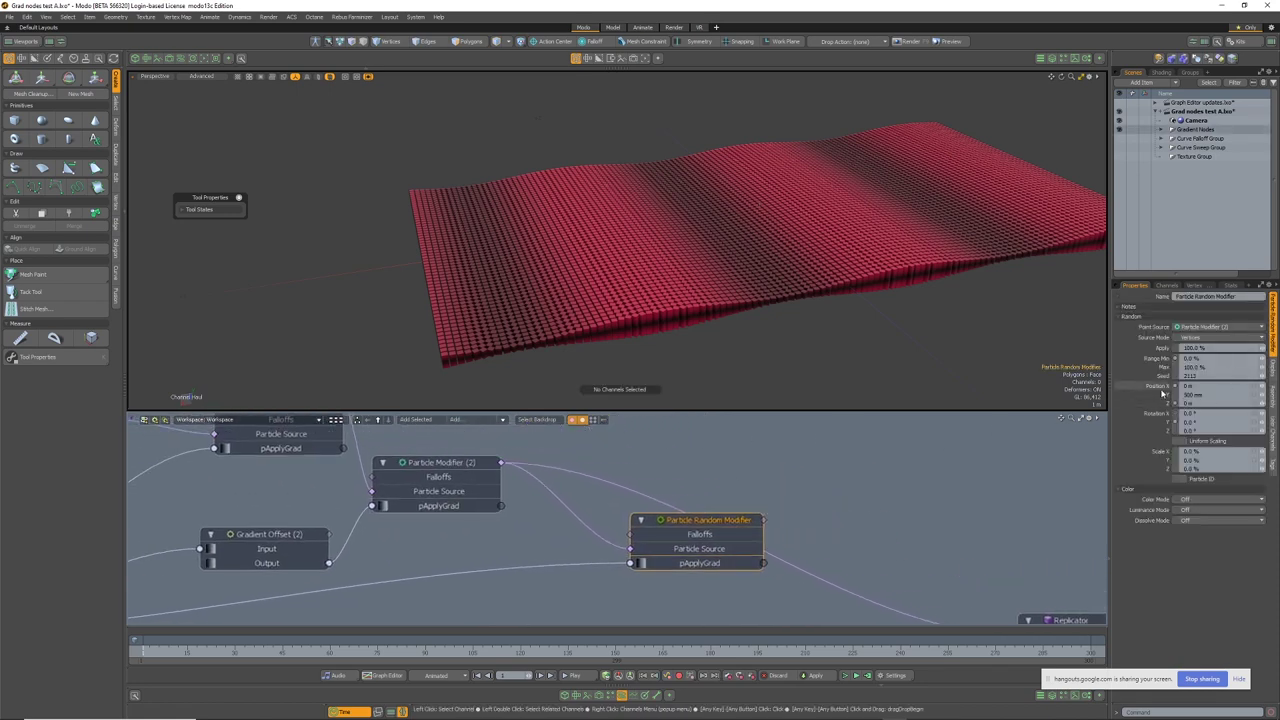
Connect the Particle Random Modifier's output to the Replicator's Particle Source
{"action": "scroll", "coordinate": [1215, 375], "scroll_direction": "up", "scroll_amount": 1}
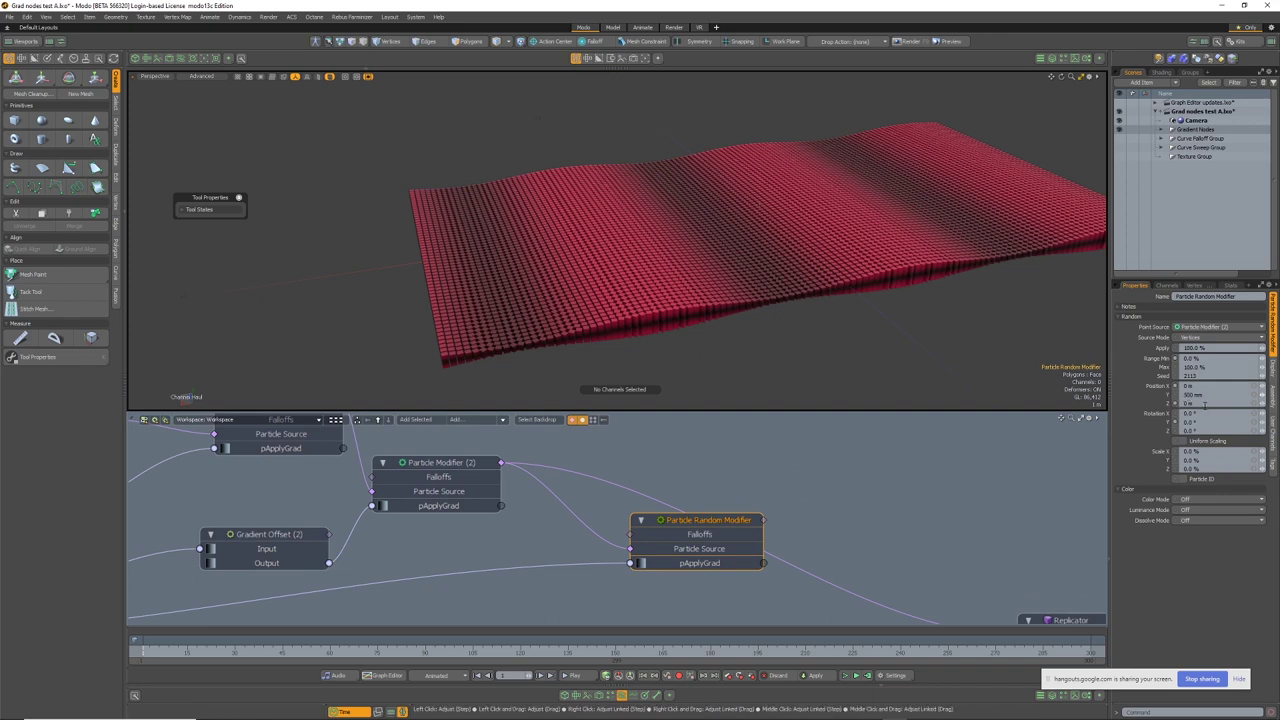
{"action": "scroll", "coordinate": [448, 496], "scroll_direction": "down", "scroll_amount": 3}
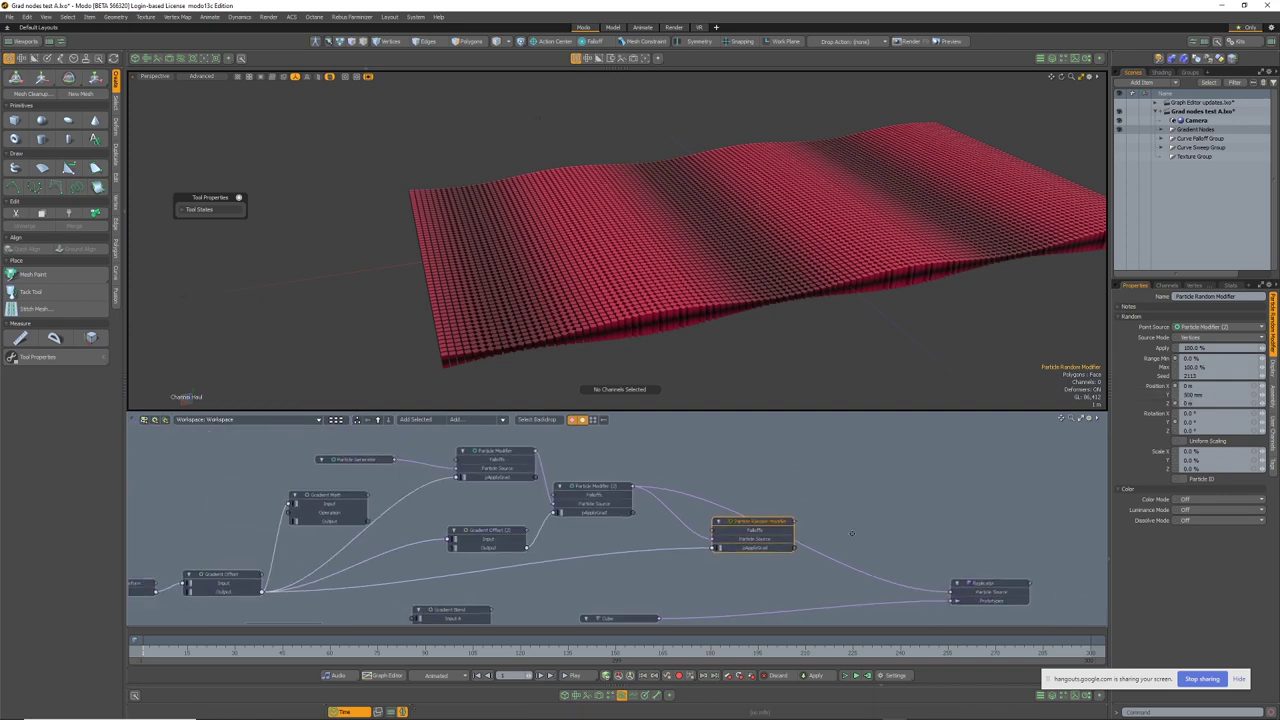
{"action": "left_click_drag", "start_coordinate": [815, 581], "coordinate": [831, 586]}
{"action": "middle_click_drag", "start_coordinate": [535, 545], "coordinate": [650, 549]}
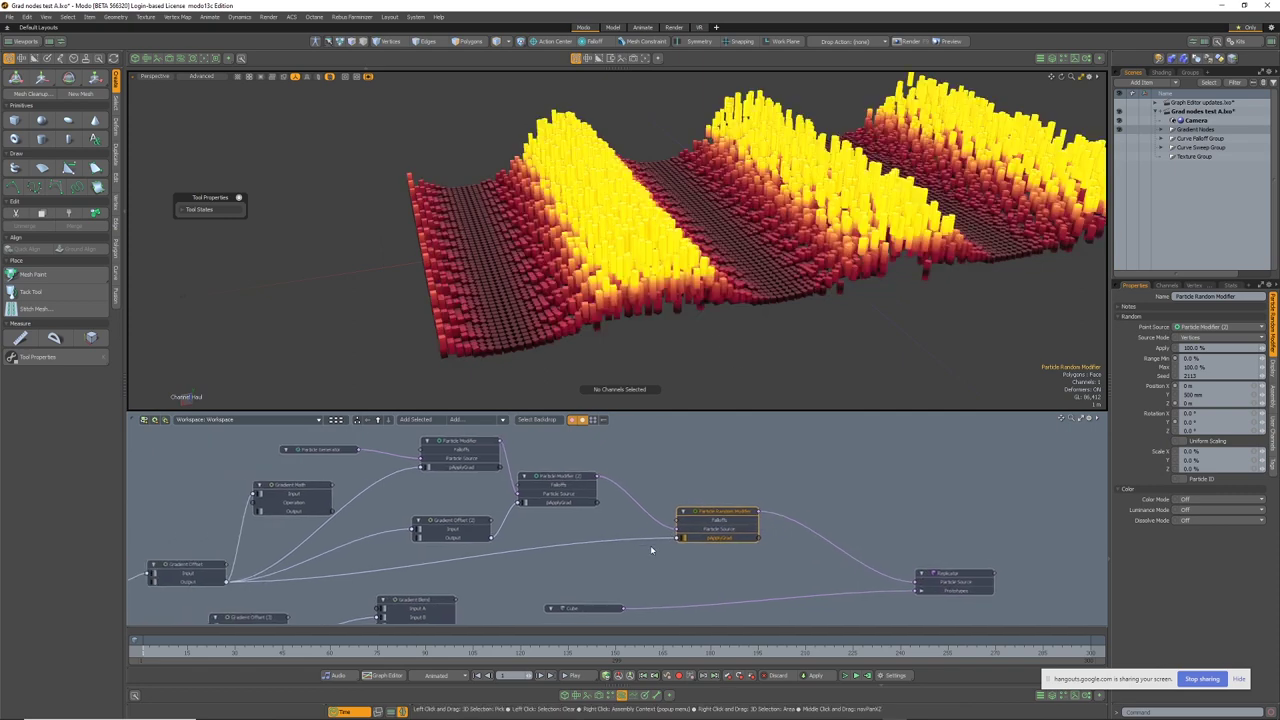
Try disconnecting Gradient Offset from the Particle Random Modifier's pApplyGrad, inspect the block wave, and undo the disconnection
{"action": "left_click_drag", "start_coordinate": [676, 538], "coordinate": [631, 551]}
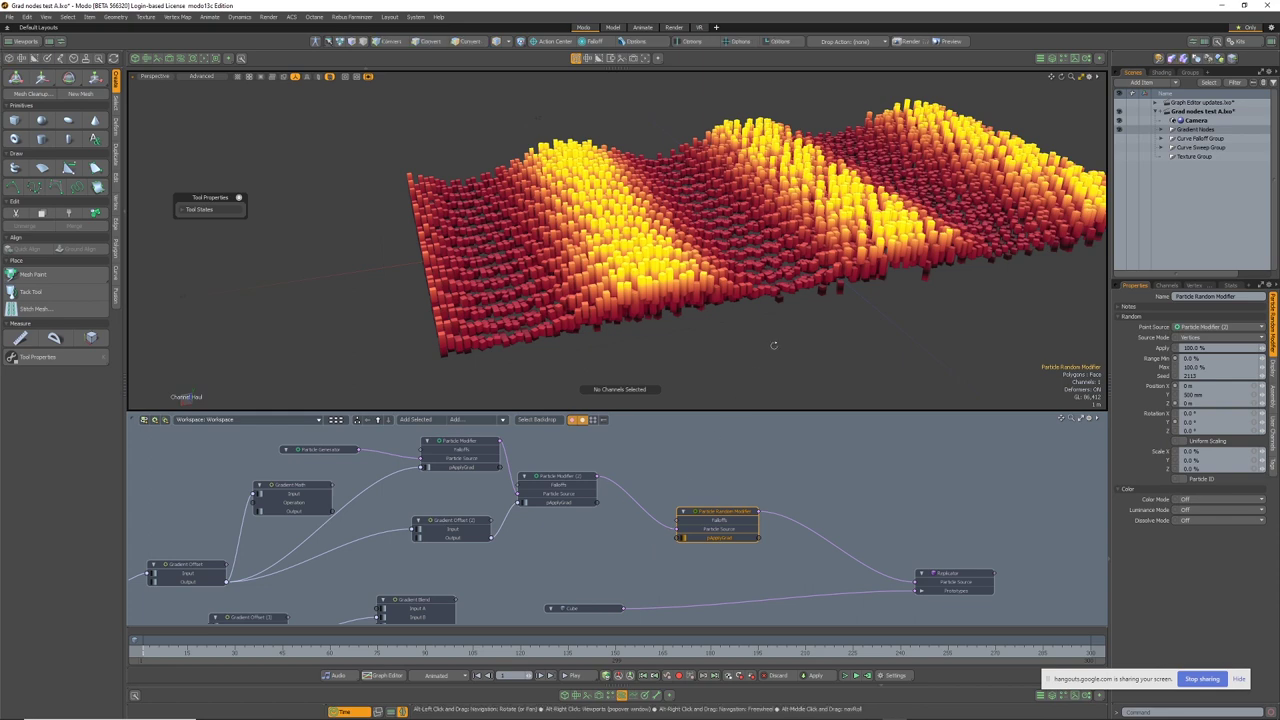
{"action": "left_click_drag", "start_coordinate": [773, 345], "coordinate": [652, 341], "text": "alt"}
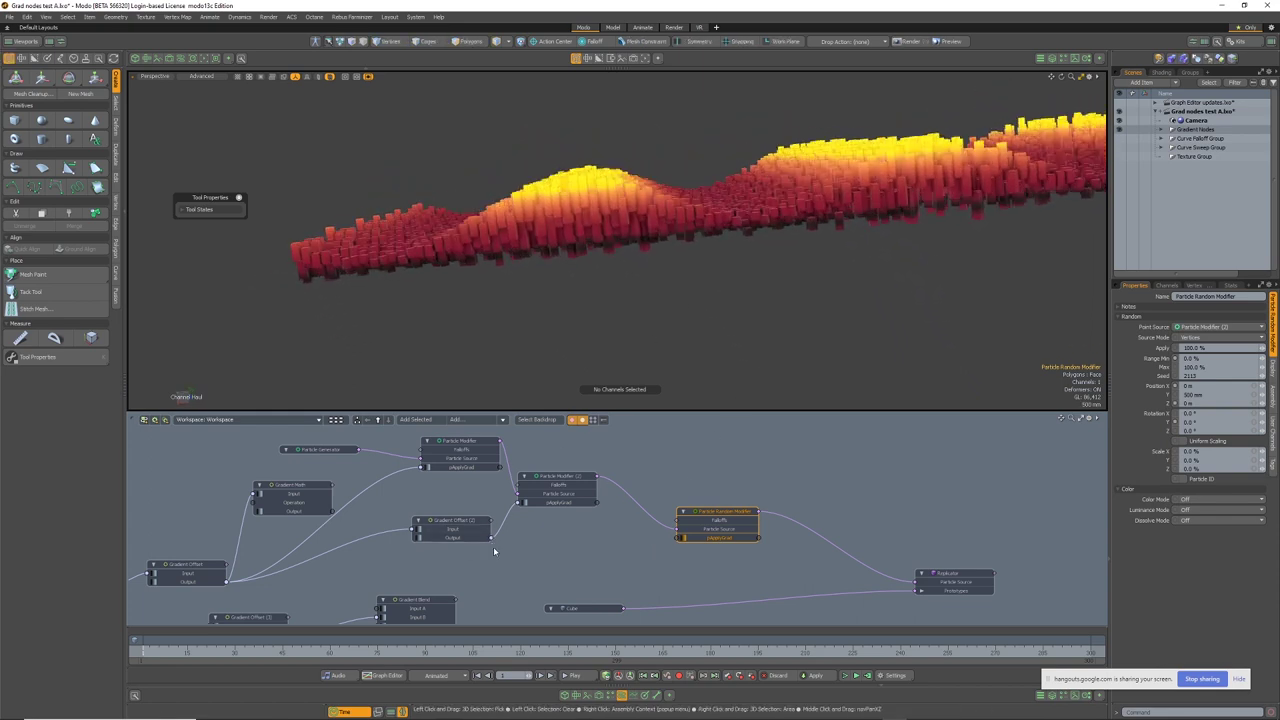
{"action": "key", "text": "ctrl+z"}
{"action": "left_click_drag", "start_coordinate": [774, 280], "coordinate": [654, 300], "text": "alt"}
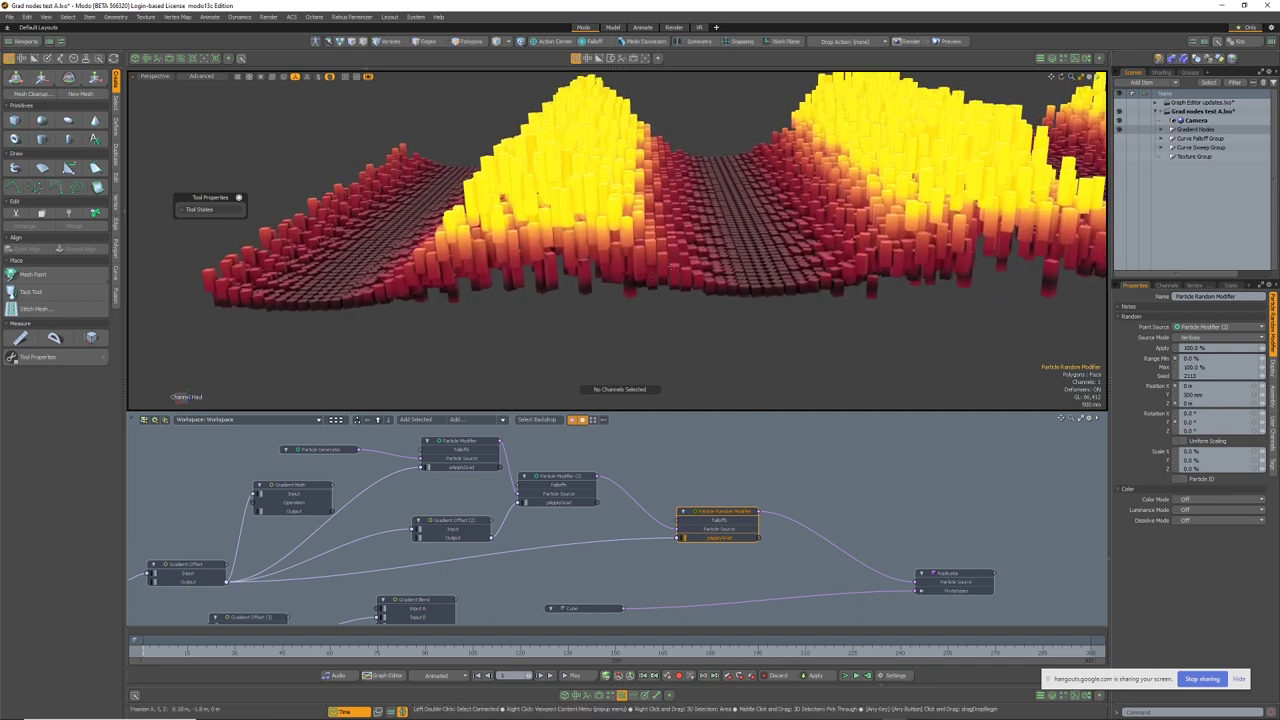
Select the Particle Modifier node and examine the modifier chain together with the block wave
{"action": "middle_click_drag", "start_coordinate": [464, 464], "coordinate": [484, 473]}
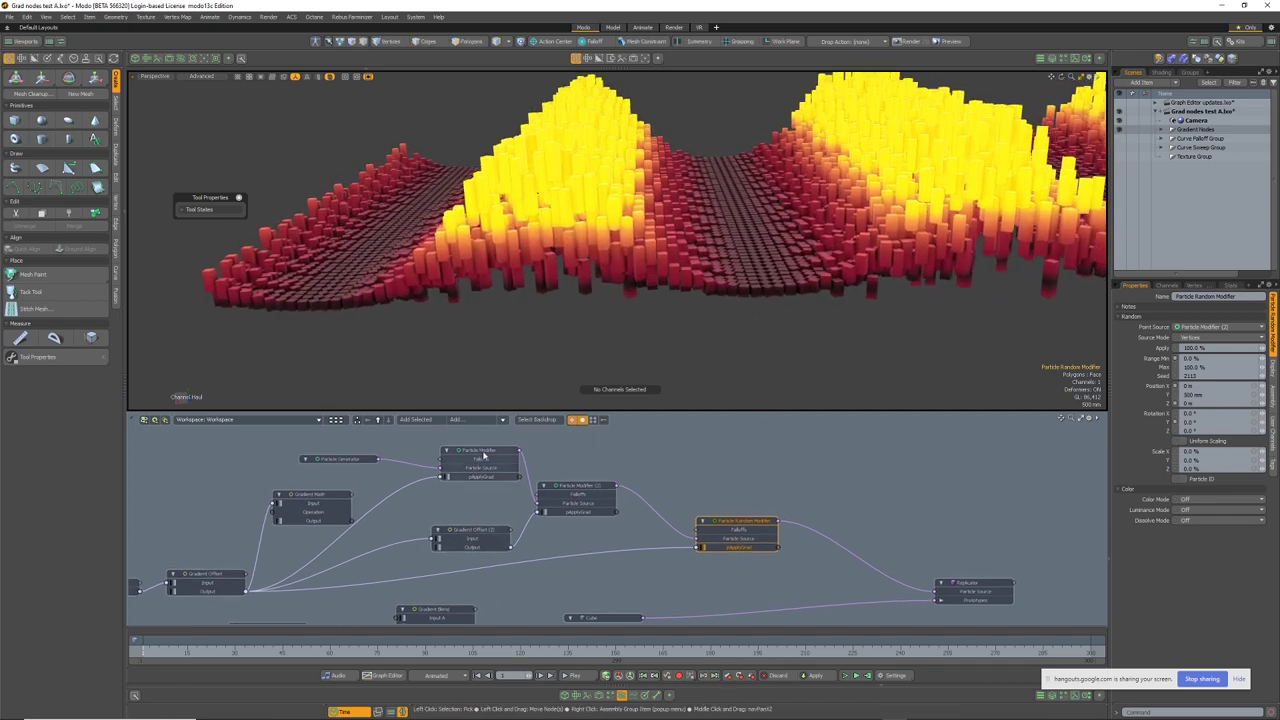
{"action": "left_click", "coordinate": [484, 473]}
{"action": "left_click_drag", "start_coordinate": [484, 473], "coordinate": [582, 459], "text": "ctrl+alt"}
{"action": "left_click_drag", "start_coordinate": [814, 323], "coordinate": [678, 331], "text": "ctrl+alt"}
{"action": "mouse_move", "coordinate": [150, 651]}
{"action": "left_mouse_down"}
{"action": "mouse_move", "coordinate": [897, 651]}
{"action": "mouse_move", "coordinate": [143, 651]}
{"action": "left_mouse_up"}
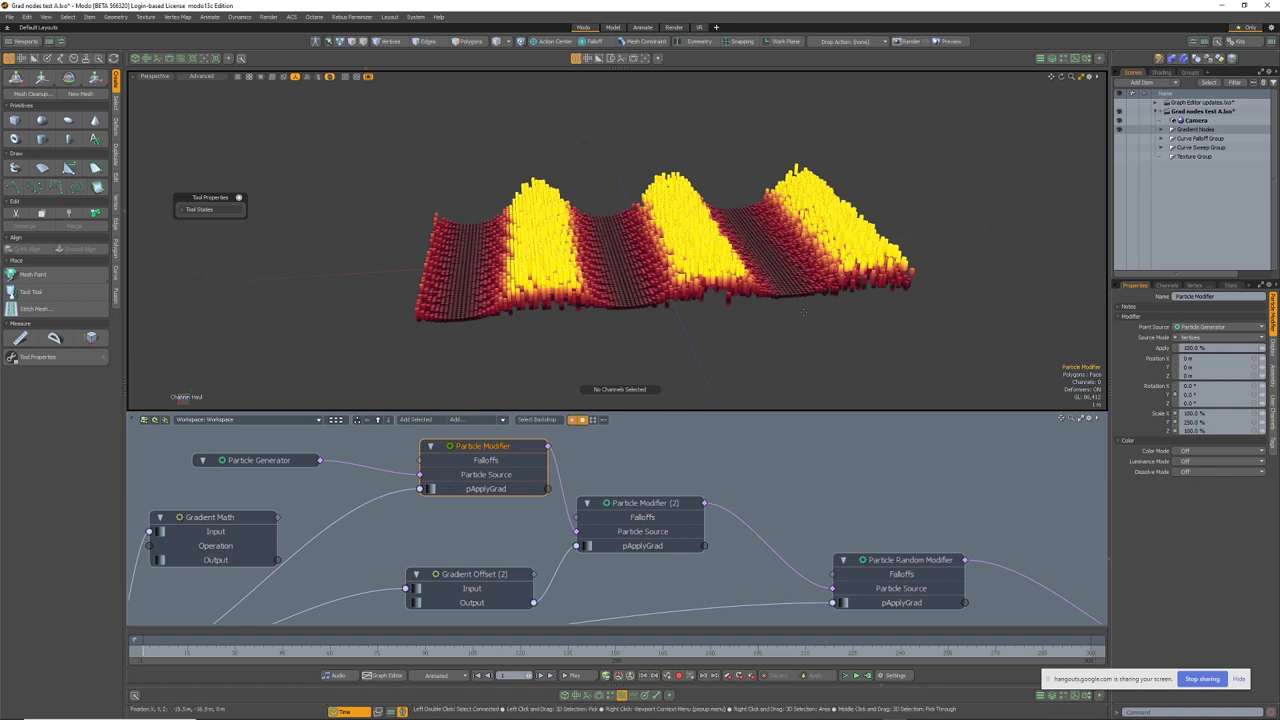
{"action": "left_click_drag", "start_coordinate": [822, 348], "coordinate": [783, 346], "text": "ctrl+alt"}
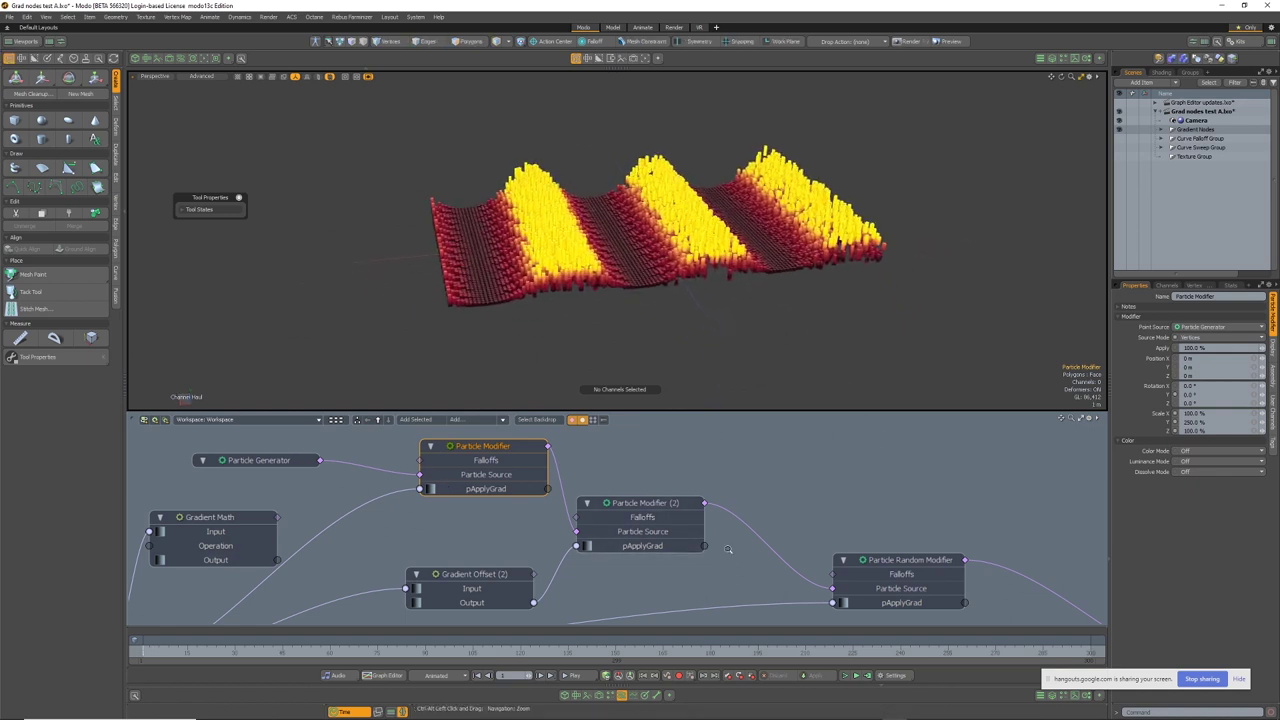
{"action": "left_click_drag", "start_coordinate": [731, 549], "coordinate": [764, 527], "text": "ctrl+alt"}
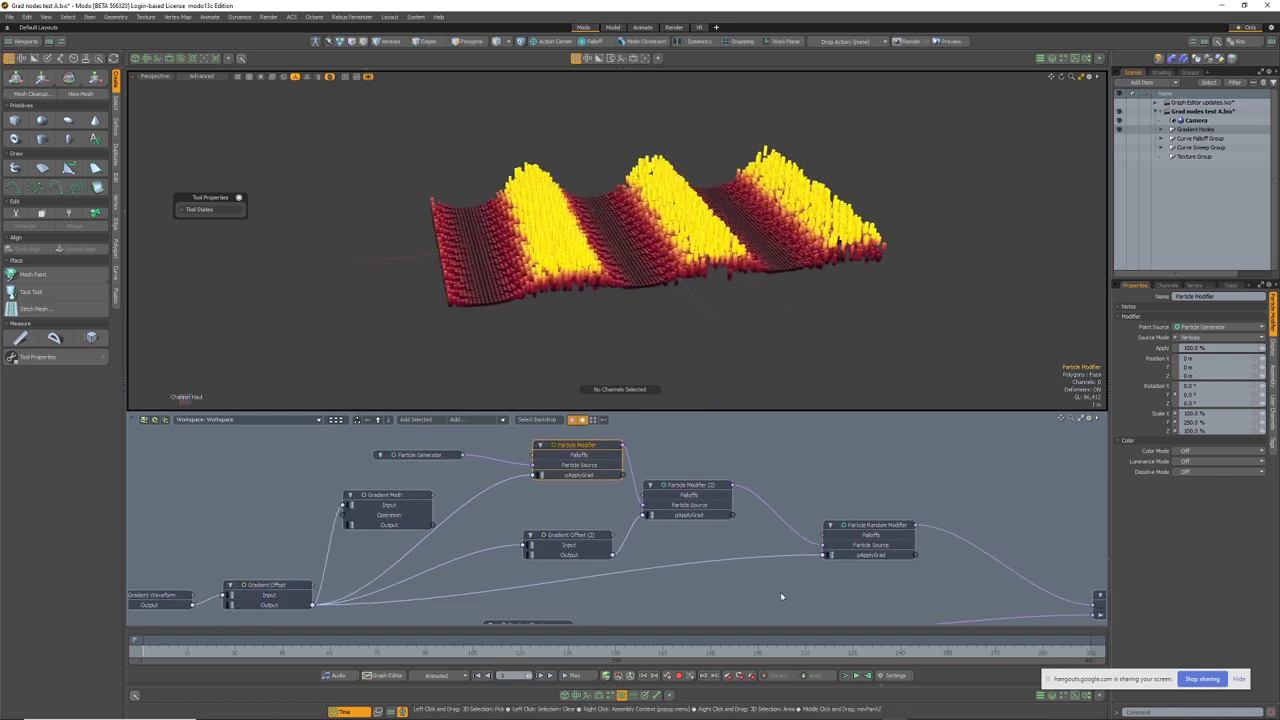
{"action": "scroll", "coordinate": [765, 600], "scroll_direction": "down", "scroll_amount": 3}
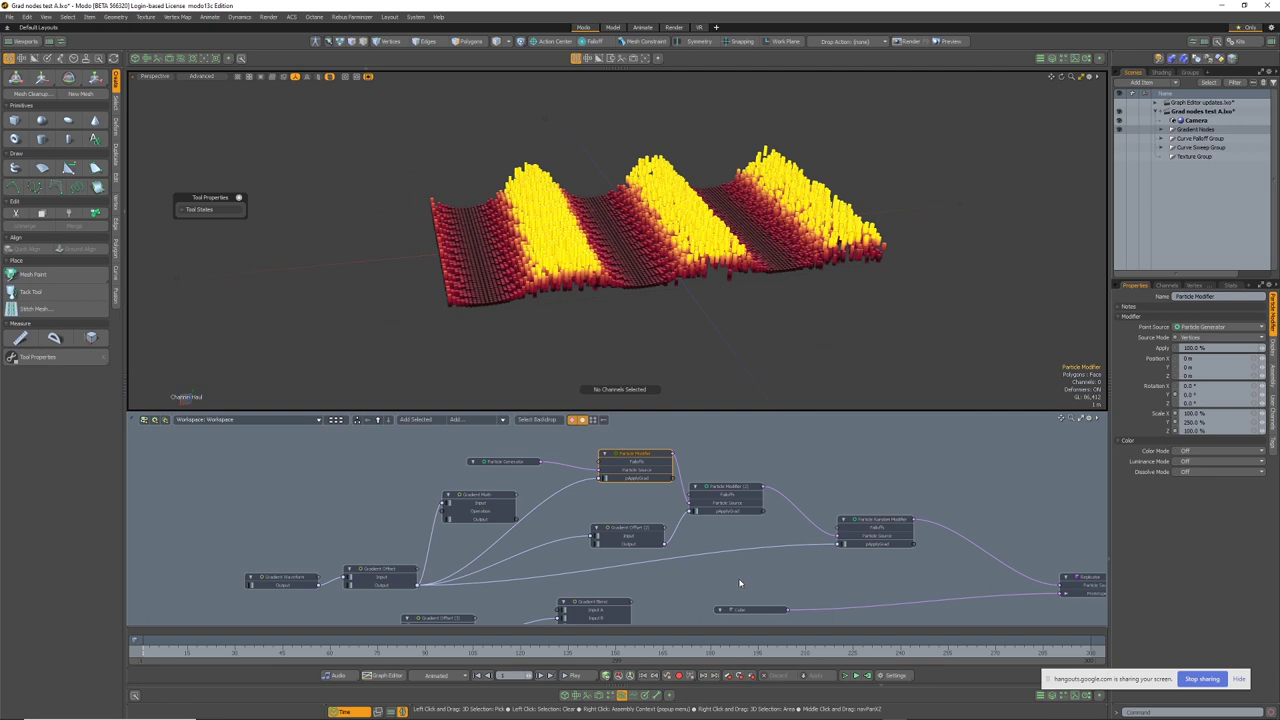
{"action": "scroll", "coordinate": [564, 246], "scroll_direction": "up", "scroll_amount": 3}
{"action": "left_click_drag", "start_coordinate": [564, 246], "coordinate": [571, 328], "text": "alt"}
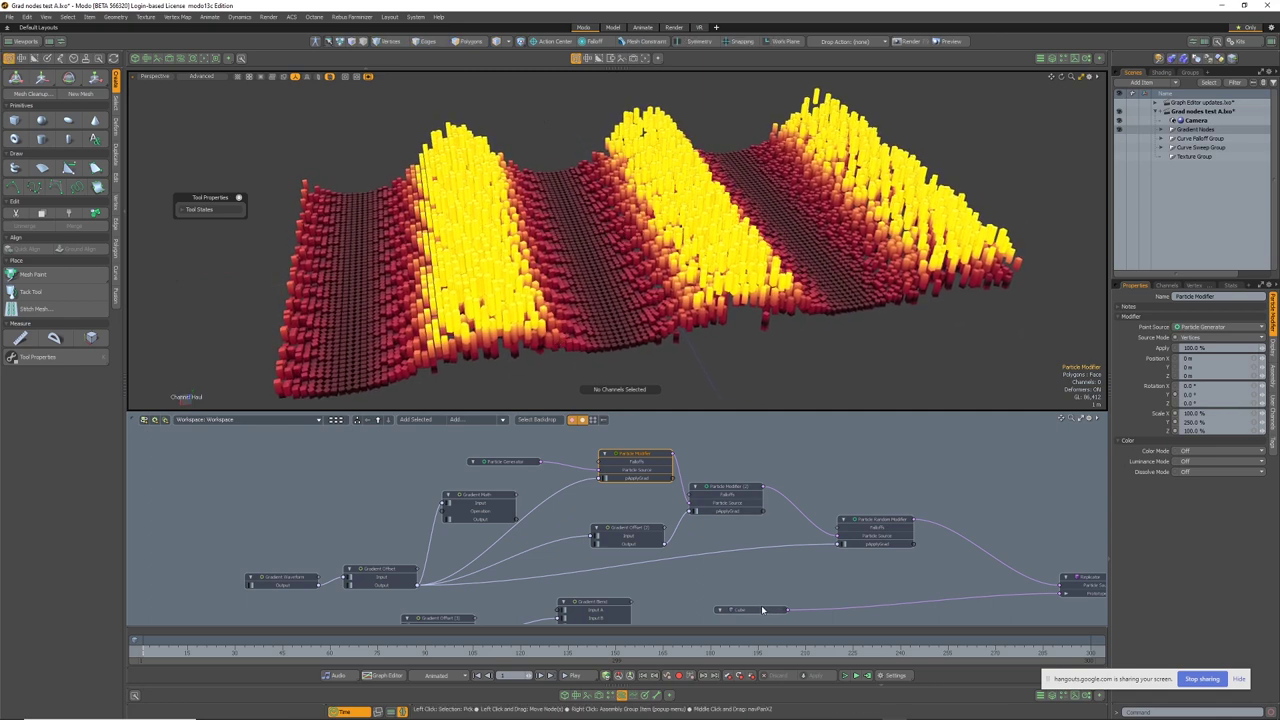
Examine the Gradient Blend branch of the node graph and select Gradient Waveform (2) to inspect its properties
{"action": "scroll", "coordinate": [761, 609], "scroll_direction": "down", "scroll_amount": 3}
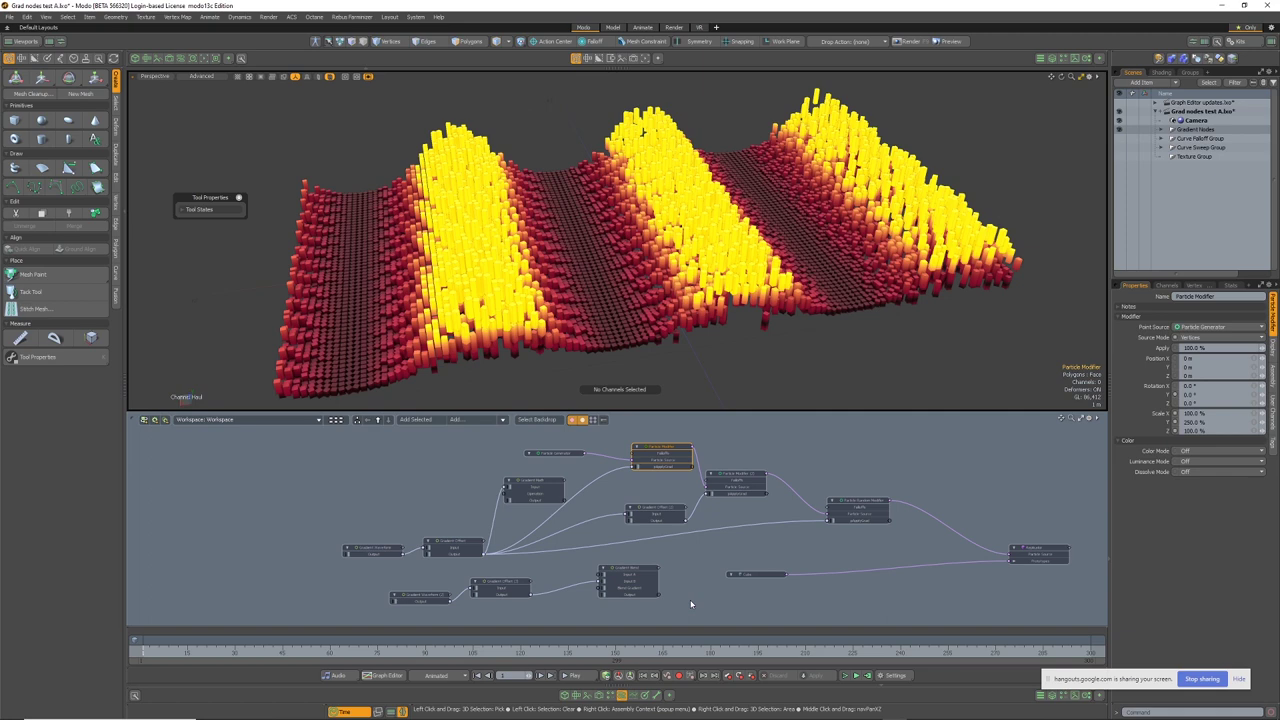
{"action": "scroll", "coordinate": [689, 600], "scroll_direction": "up", "scroll_amount": 2}
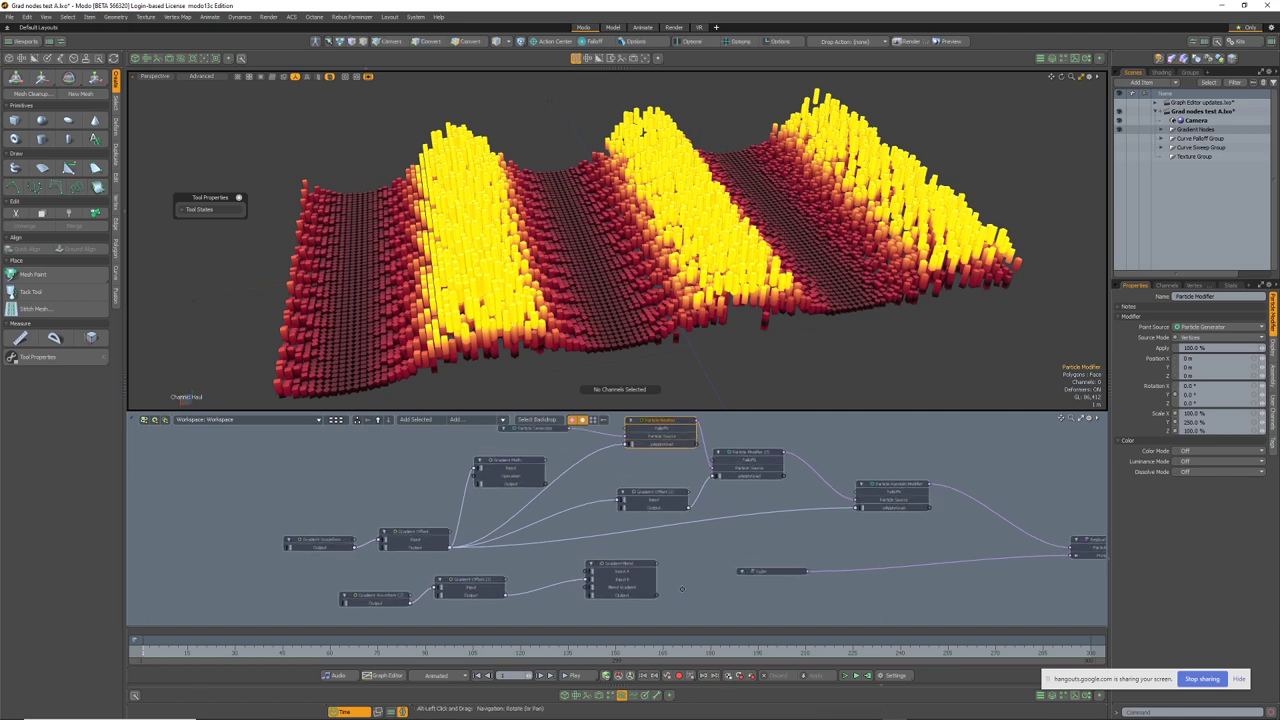
{"action": "left_click_drag", "start_coordinate": [687, 570], "coordinate": [707, 558], "text": "alt"}
{"action": "left_click_drag", "start_coordinate": [616, 571], "coordinate": [732, 562], "text": "ctrl+alt"}
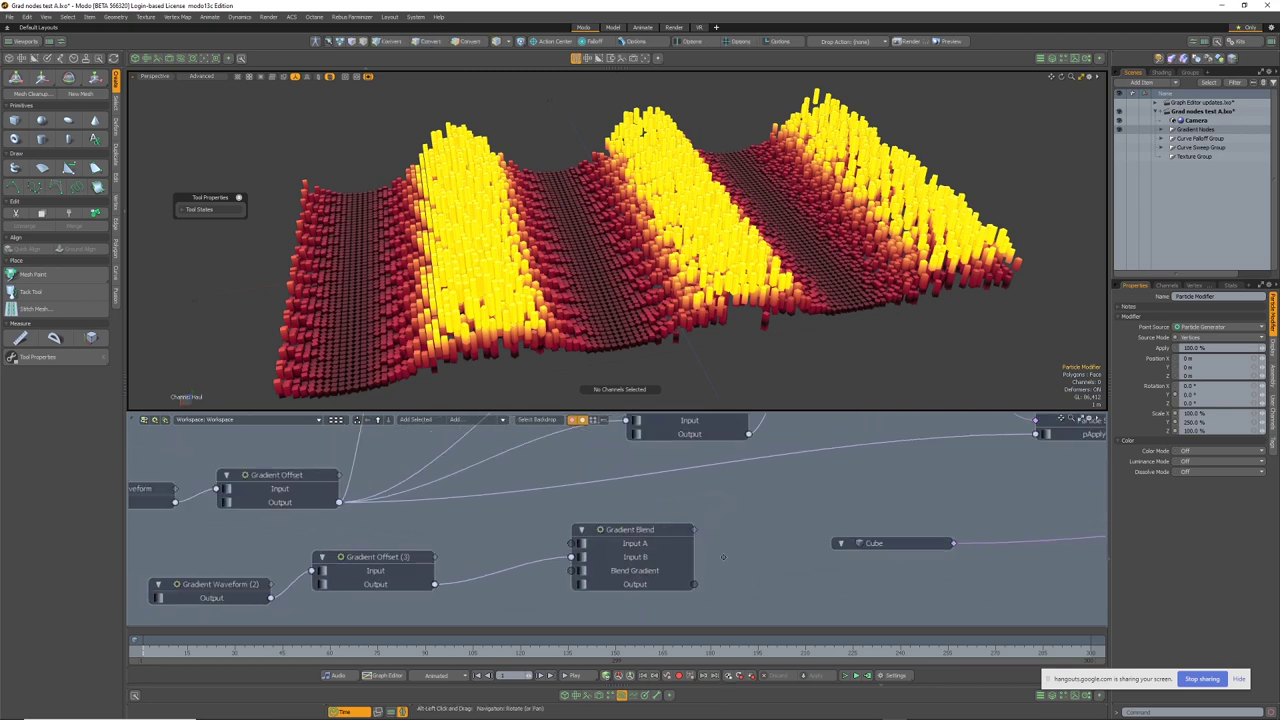
{"action": "left_click_drag", "start_coordinate": [668, 526], "coordinate": [738, 486], "text": "alt+shift"}
{"action": "left_click_drag", "start_coordinate": [589, 494], "coordinate": [578, 535], "text": "alt+shift"}
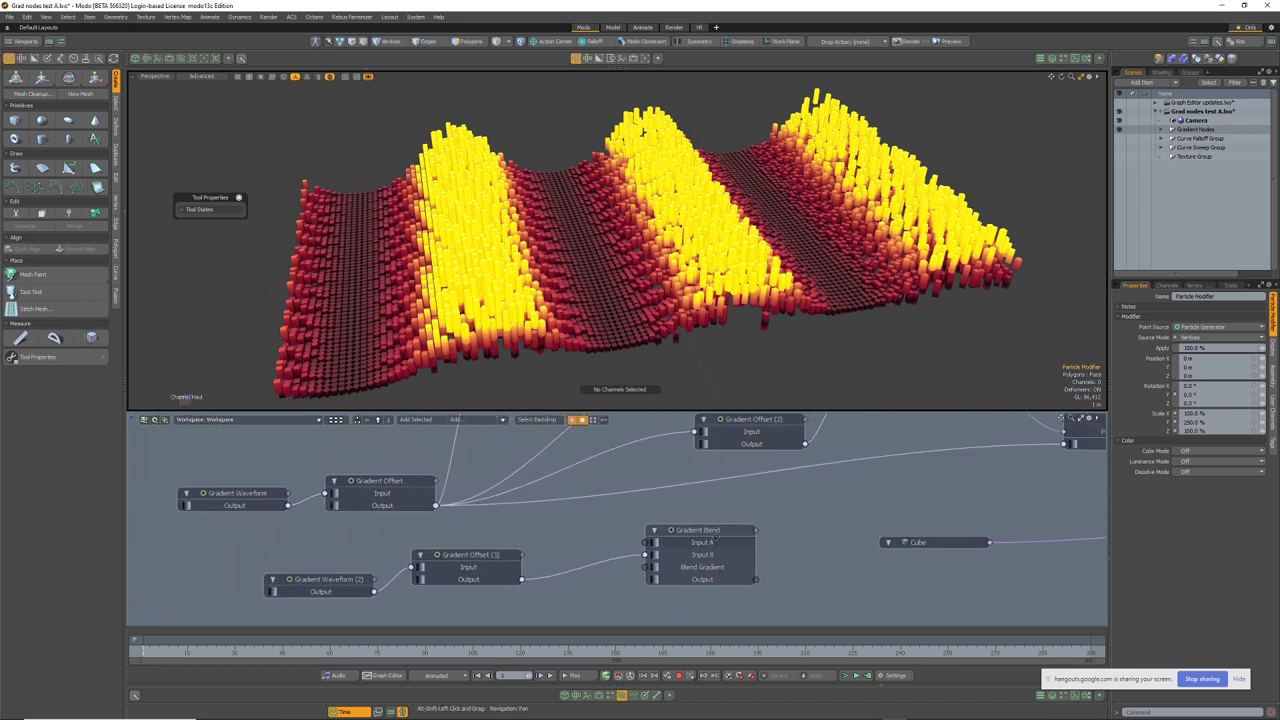
{"action": "scroll", "coordinate": [293, 589], "scroll_direction": "up", "scroll_amount": 3}
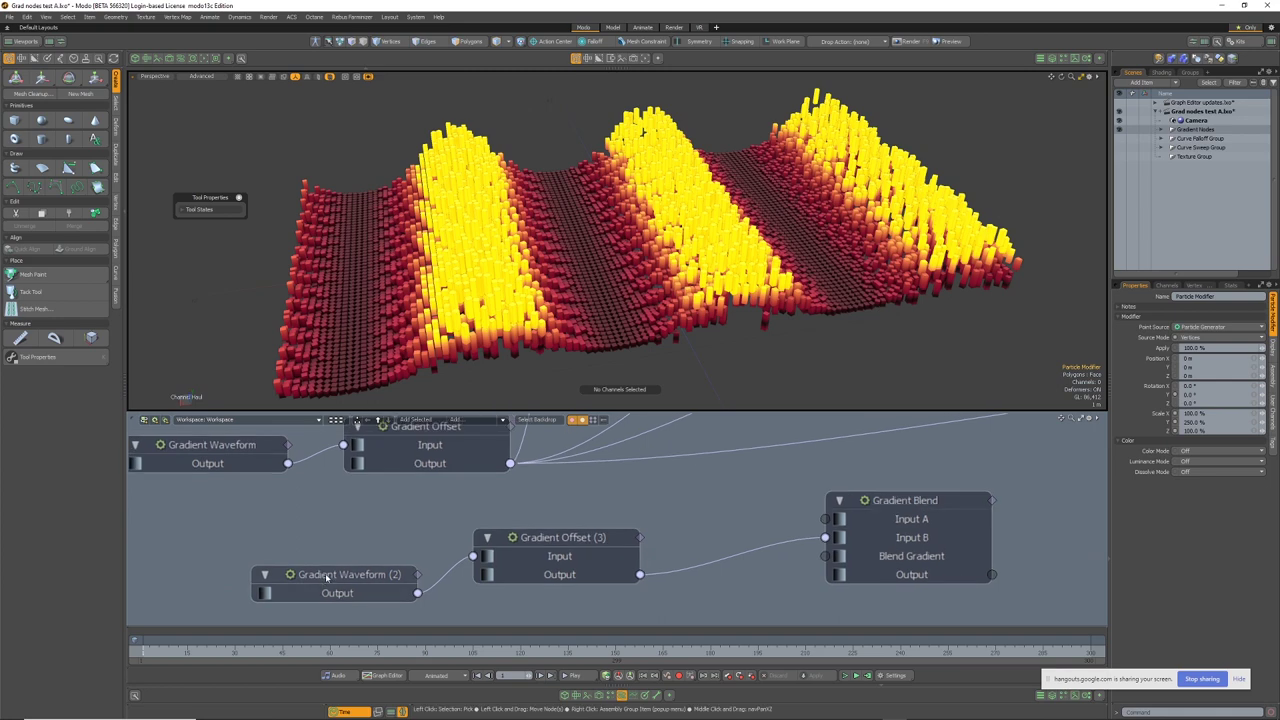
{"action": "left_click", "coordinate": [343, 575]}
{"action": "left_click_drag", "start_coordinate": [660, 523], "coordinate": [605, 523], "text": "ctrl+alt"}
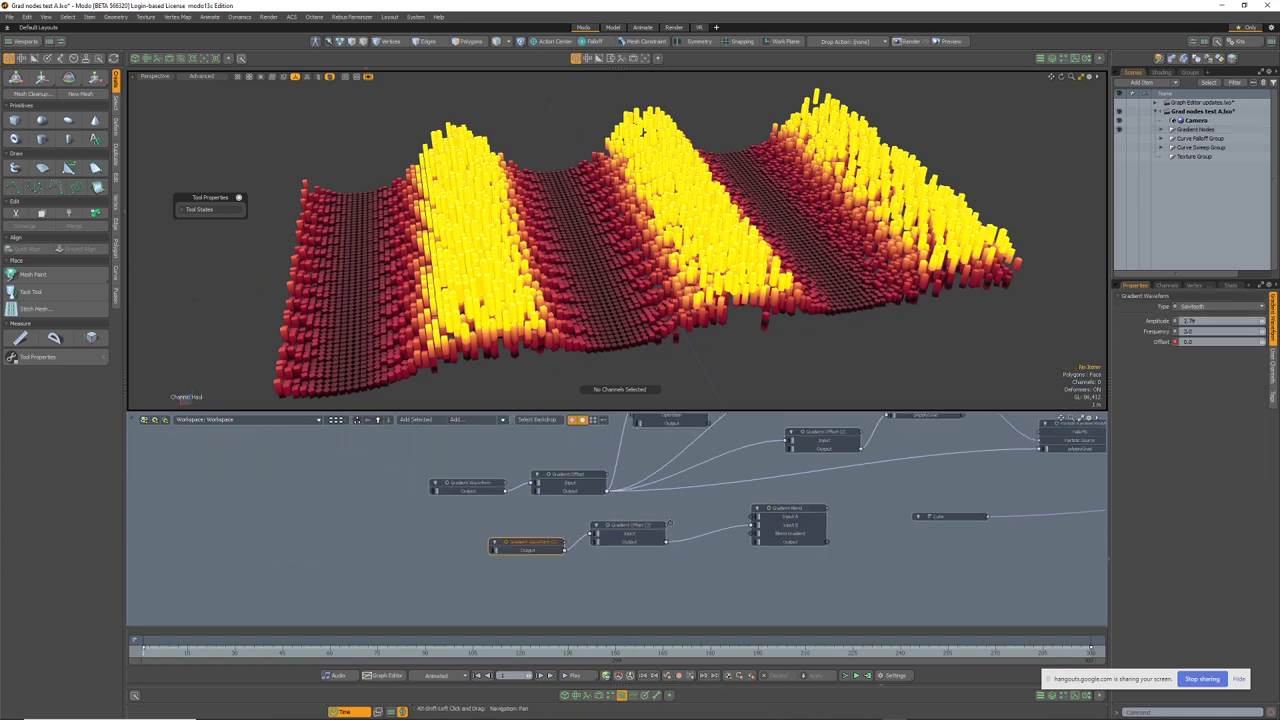
Connect Gradient Offset's output to Input A of the Gradient Blend node
{"action": "left_click_drag", "start_coordinate": [842, 484], "coordinate": [631, 544], "text": "alt+shift"}
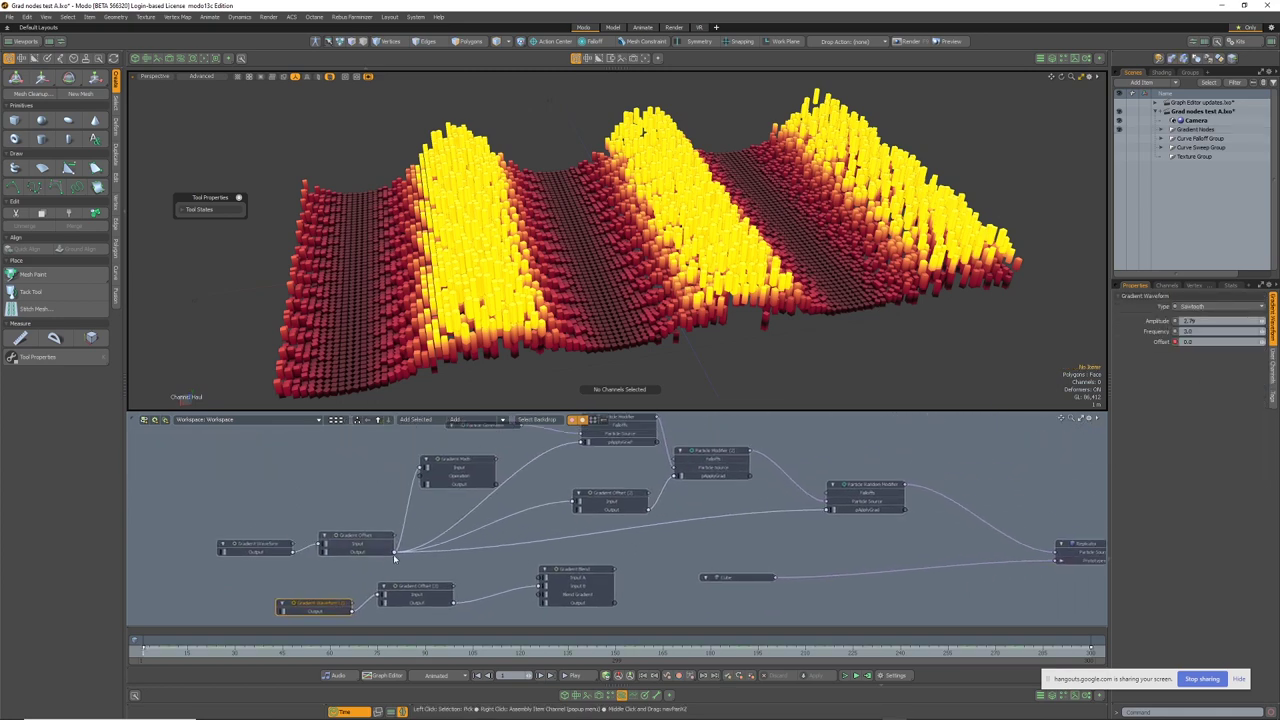
{"action": "scroll", "coordinate": [348, 541], "scroll_direction": "up", "scroll_amount": 3}
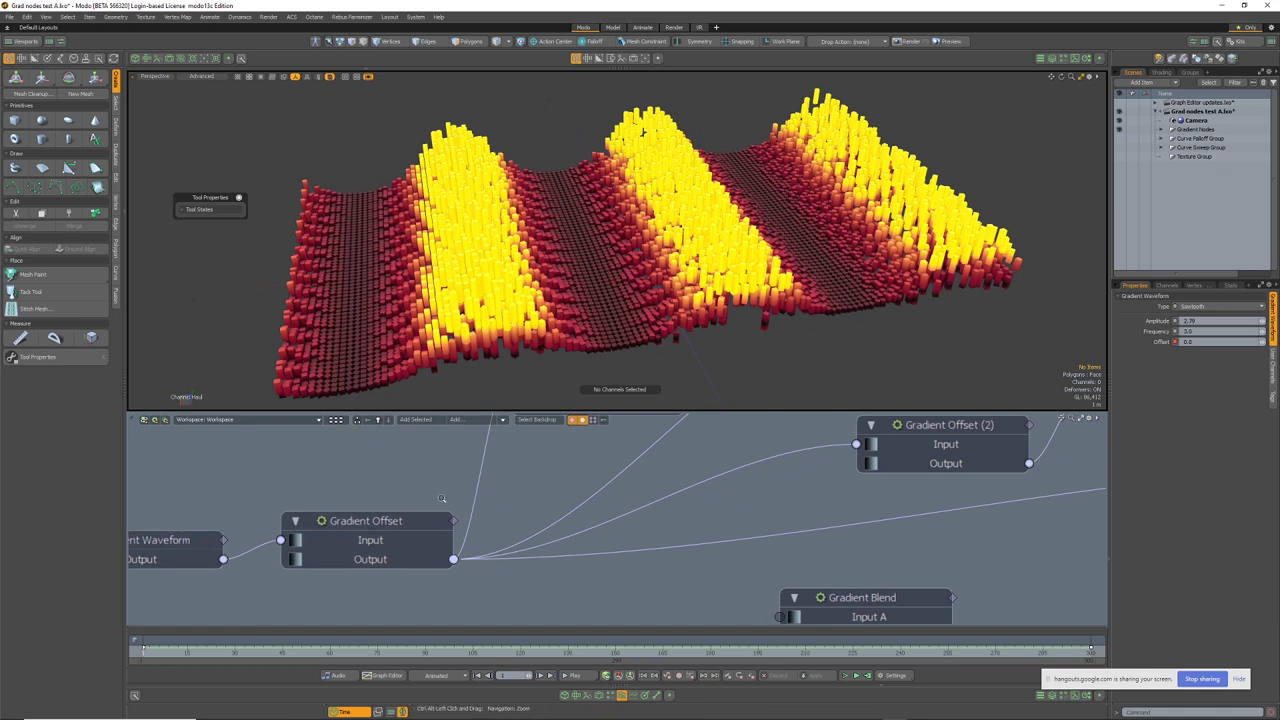
{"action": "scroll", "coordinate": [450, 519], "scroll_direction": "down", "scroll_amount": 3}
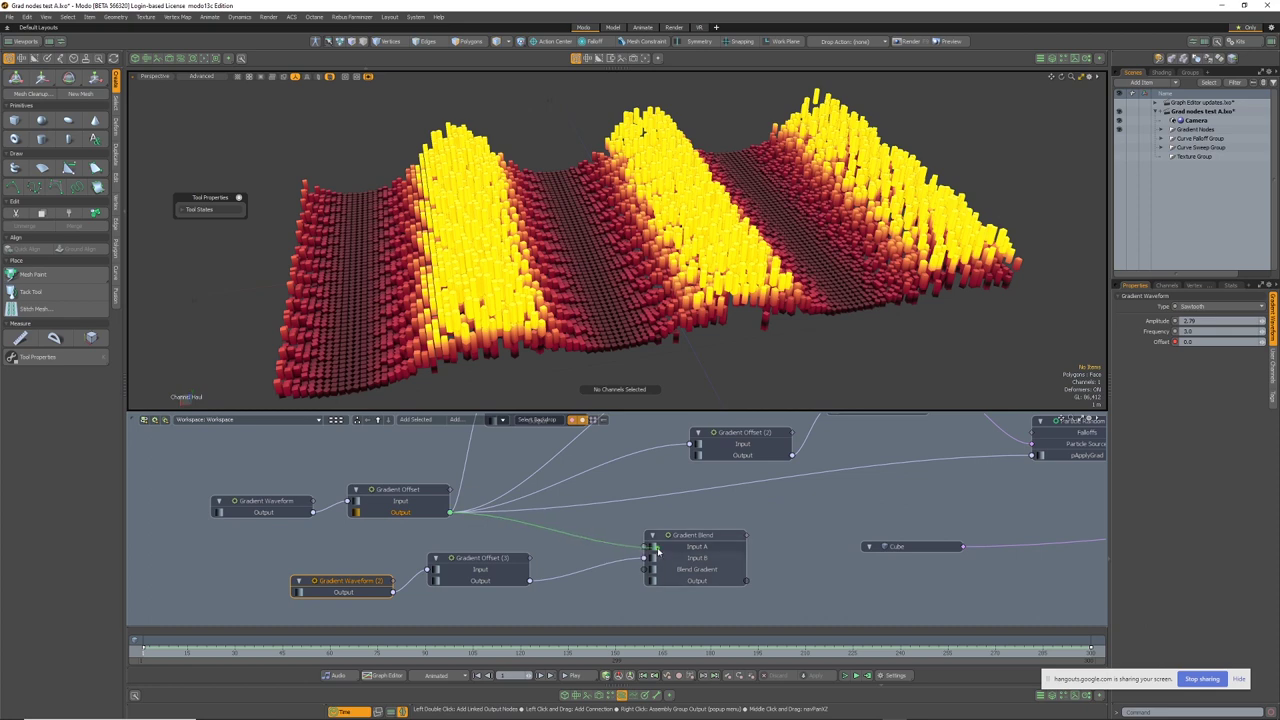
{"action": "left_click_drag", "start_coordinate": [651, 549], "coordinate": [397, 521]}
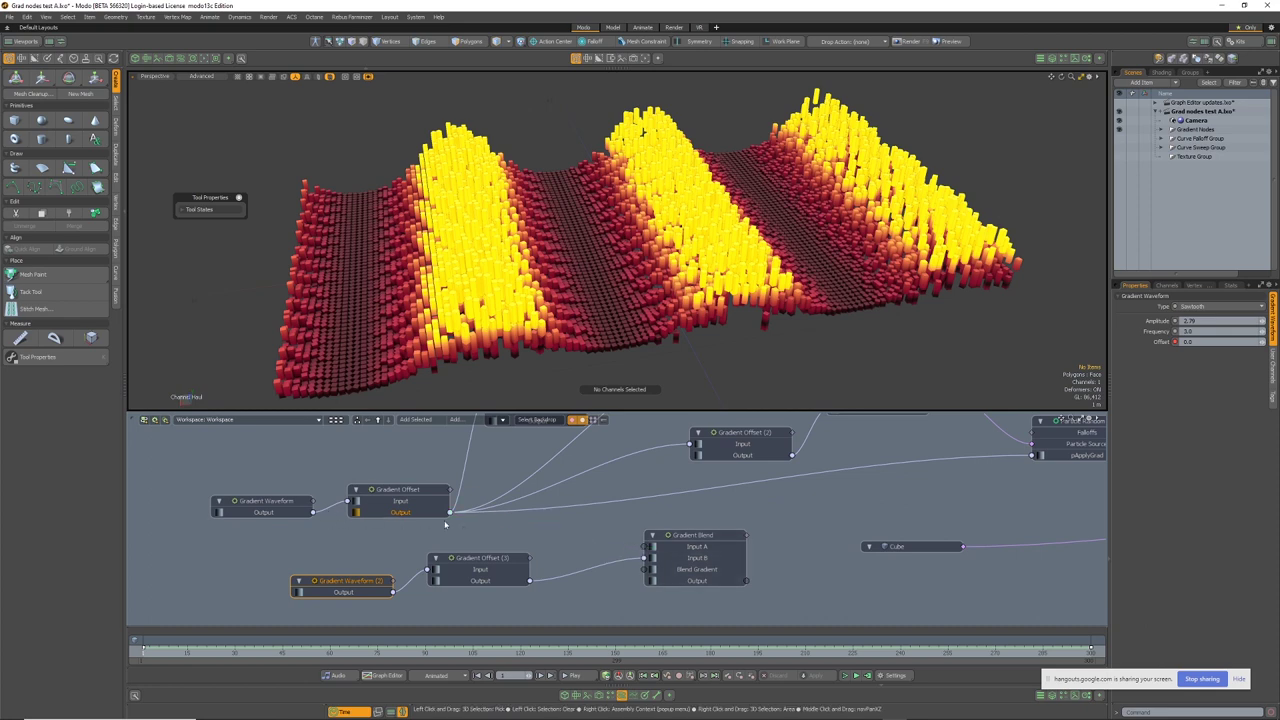
{"action": "left_click_drag", "start_coordinate": [664, 551], "coordinate": [660, 548]}
{"action": "scroll", "coordinate": [706, 524], "scroll_direction": "down", "scroll_amount": 2}
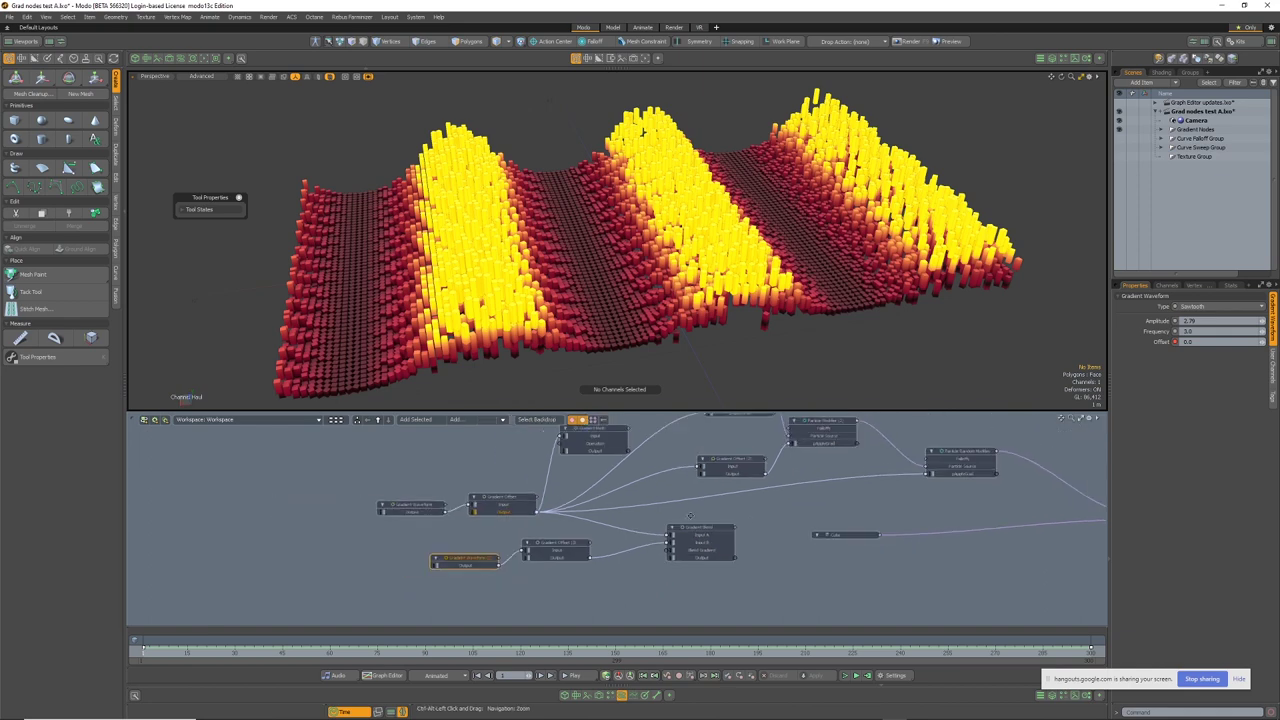
Connect Gradient Blend's output to the pApplyGrad inputs of Particle Modifier, Particle Modifier (2) and Particle Random Modifier
{"action": "middle_click_drag", "start_coordinate": [744, 560], "coordinate": [658, 604]}
{"action": "left_click_drag", "start_coordinate": [658, 604], "coordinate": [686, 597]}
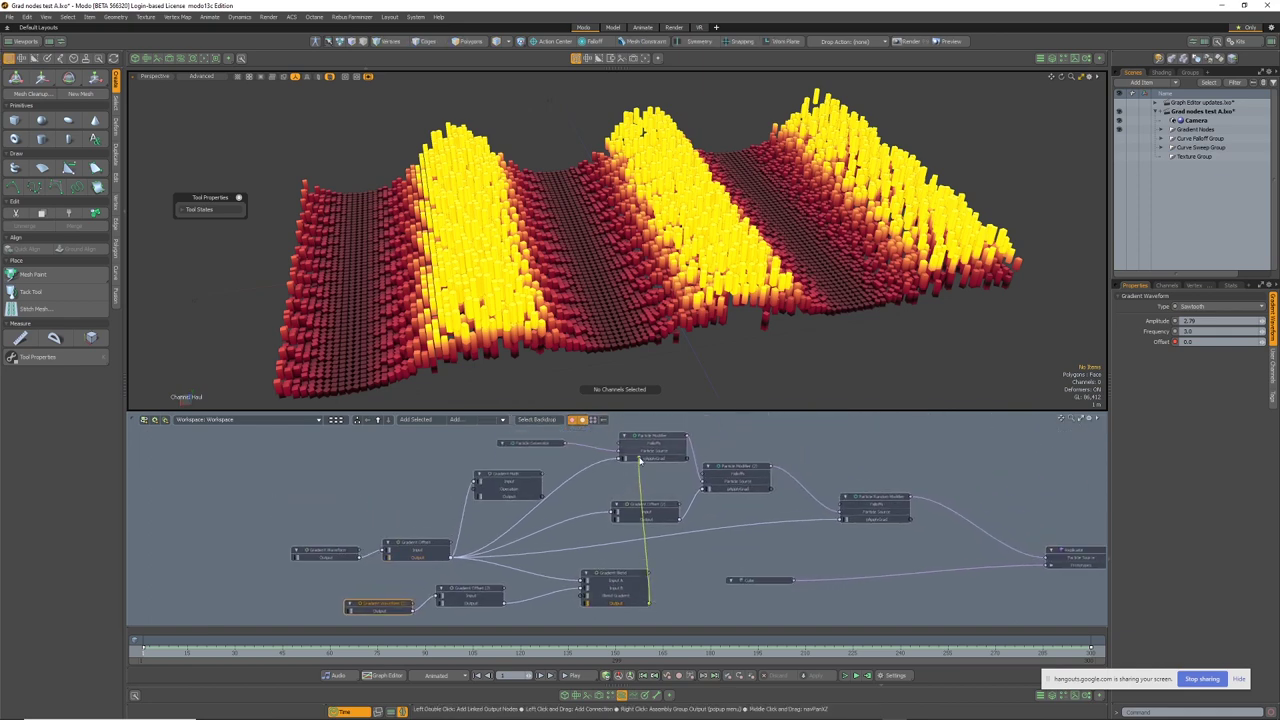
{"action": "left_click_drag", "start_coordinate": [639, 458], "coordinate": [640, 458]}
{"action": "left_click_drag", "start_coordinate": [732, 490], "coordinate": [733, 489]}
{"action": "left_click_drag", "start_coordinate": [650, 604], "coordinate": [782, 590]}
{"action": "left_click_drag", "start_coordinate": [876, 522], "coordinate": [876, 520]}
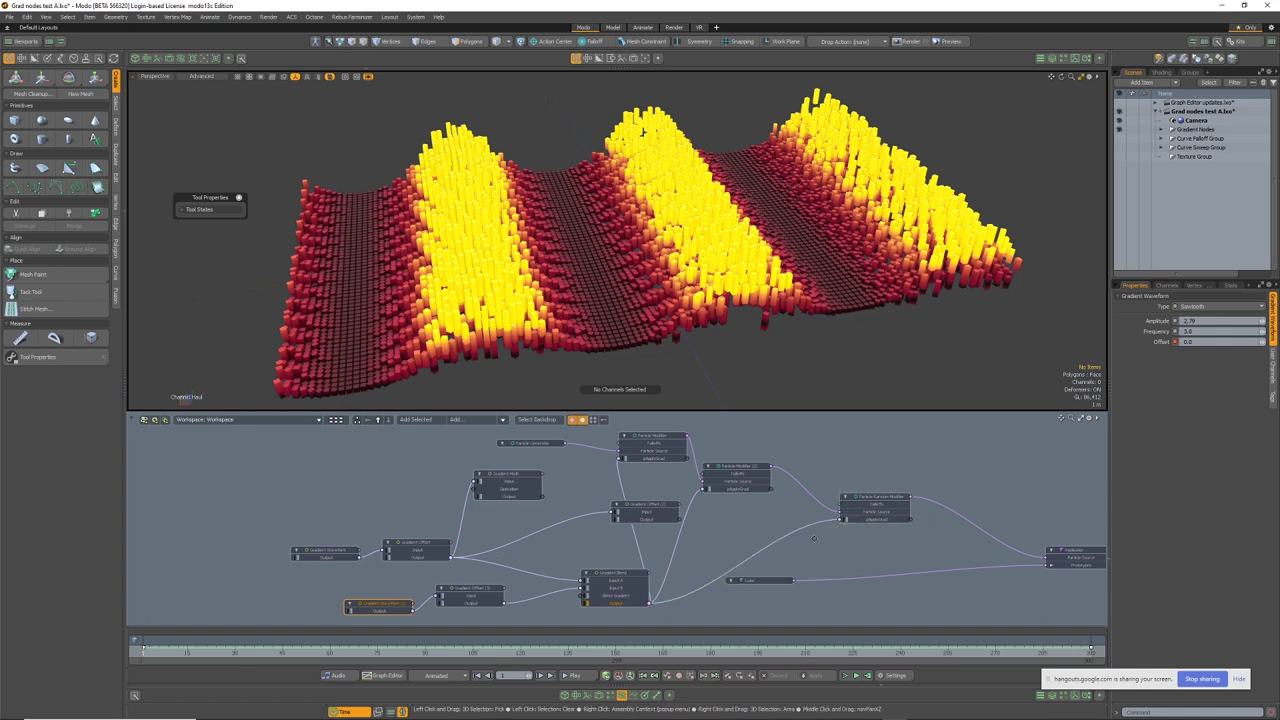
Select Gradient Blend, raise its Blend Amount to 100% with channel haul, and bring it back to 0%
{"action": "middle_click_drag", "start_coordinate": [633, 570], "coordinate": [668, 532]}
{"action": "left_click", "coordinate": [666, 534]}
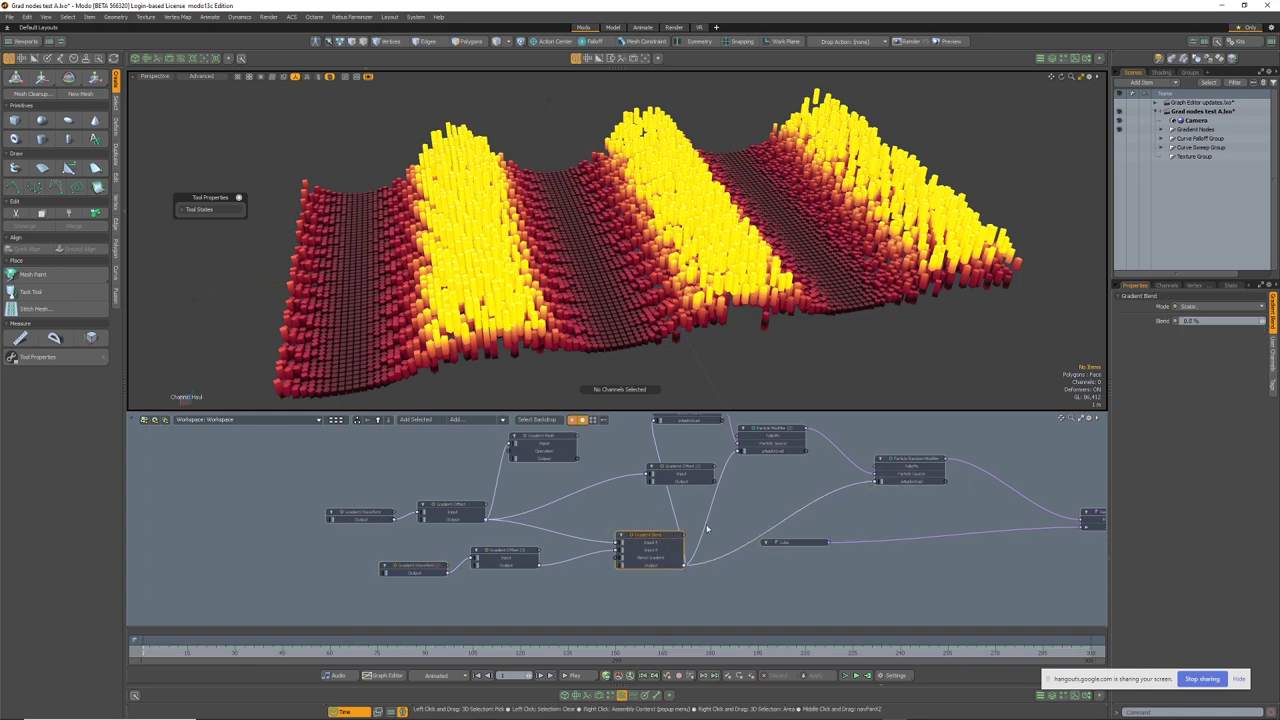
{"action": "left_click", "coordinate": [1168, 320]}
{"action": "left_click_drag", "start_coordinate": [771, 367], "coordinate": [780, 276]}
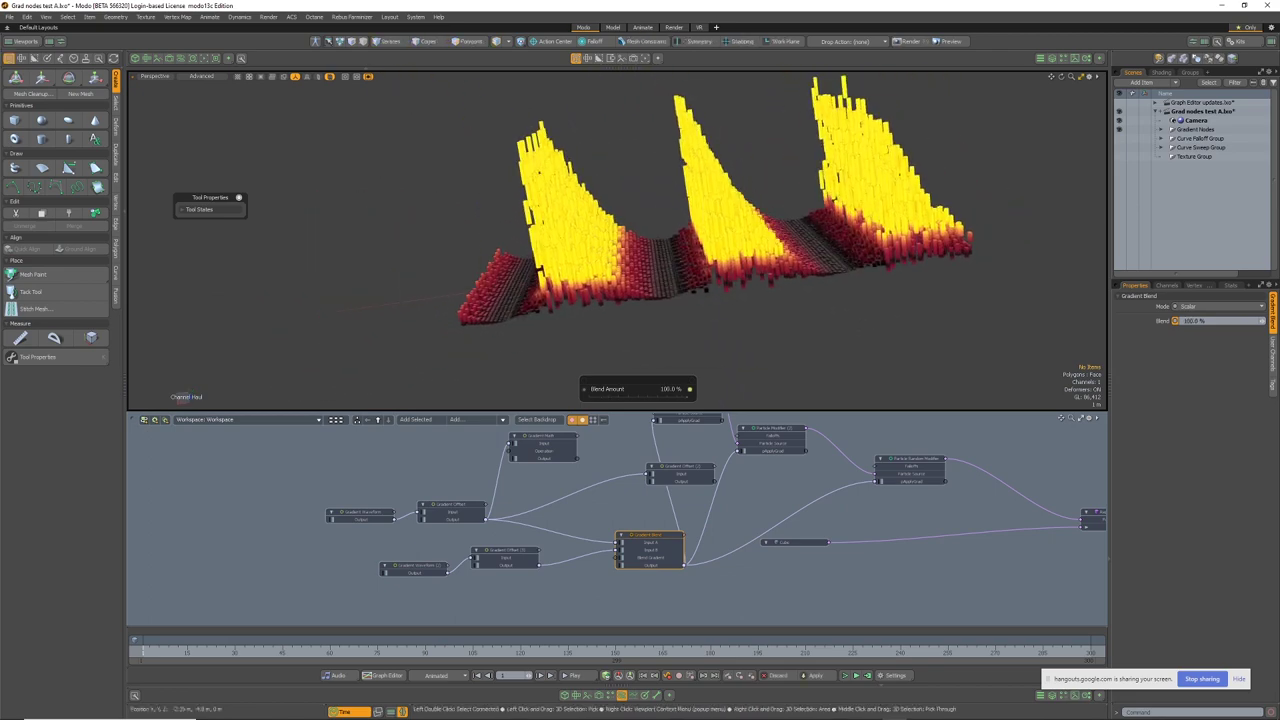
{"action": "left_click_drag", "start_coordinate": [875, 331], "coordinate": [775, 331]}
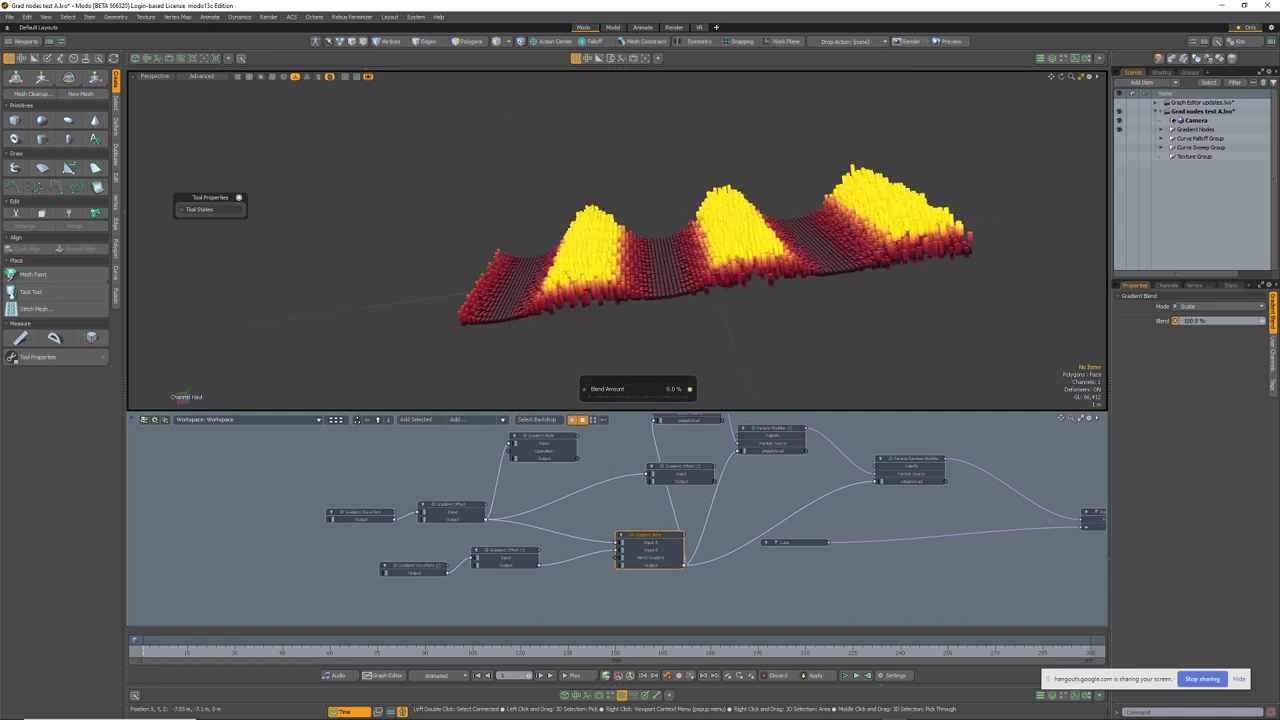
Set the Gradient Blend node's blend mode to Gradient
{"action": "scroll", "coordinate": [507, 516], "scroll_direction": "up", "scroll_amount": 2}
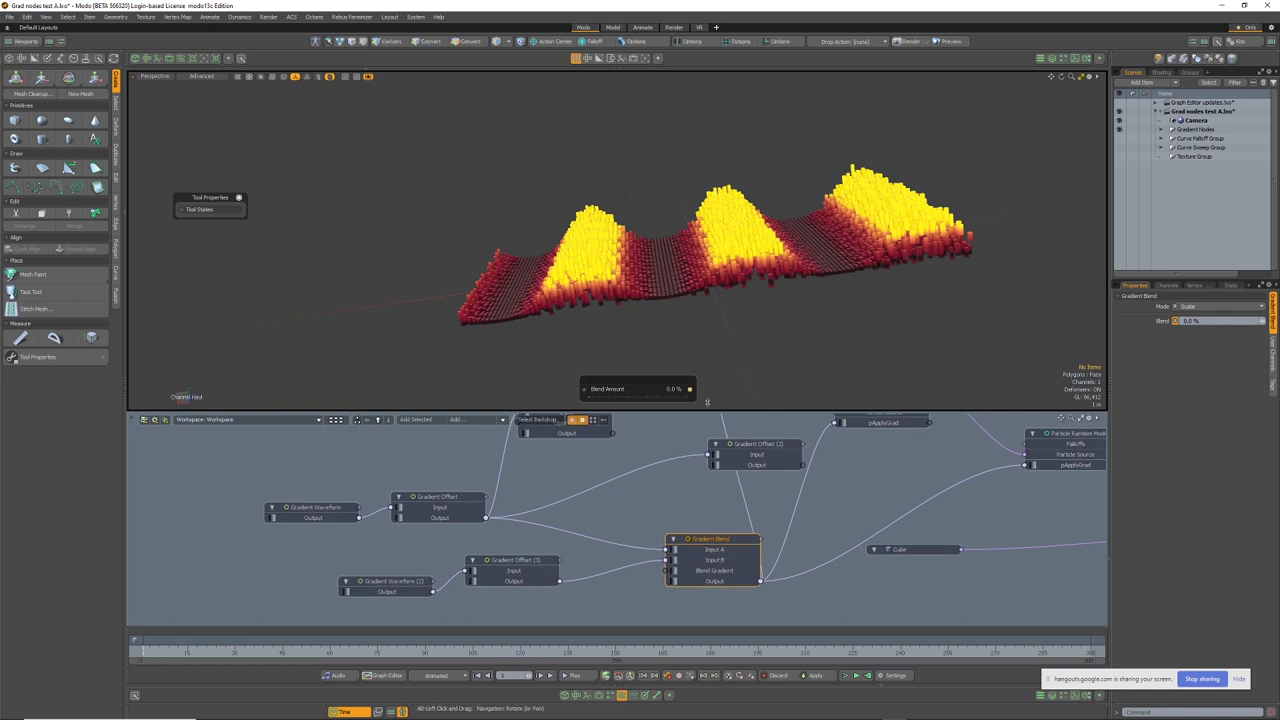
{"action": "left_click_drag", "start_coordinate": [707, 380], "coordinate": [691, 377], "text": "alt+shift"}
{"action": "left_click", "coordinate": [1186, 307]}
{"action": "left_click", "coordinate": [1188, 320]}
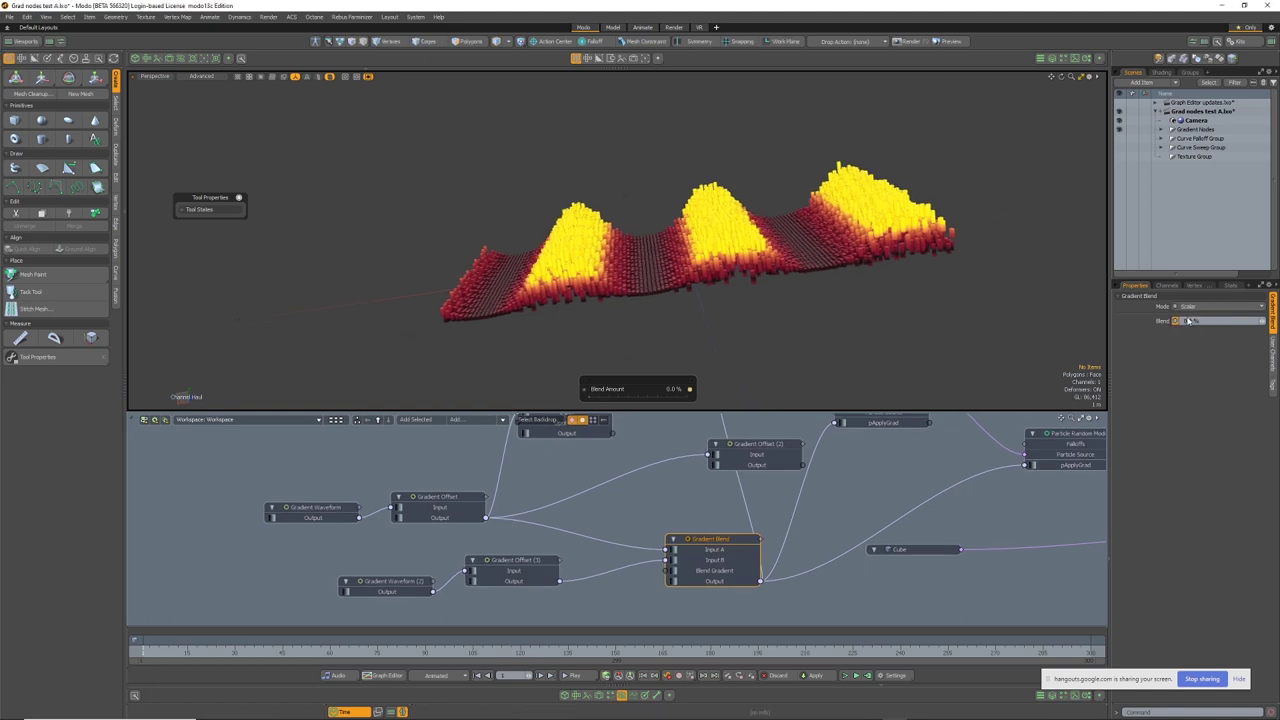
{"action": "left_click", "coordinate": [1186, 320]}
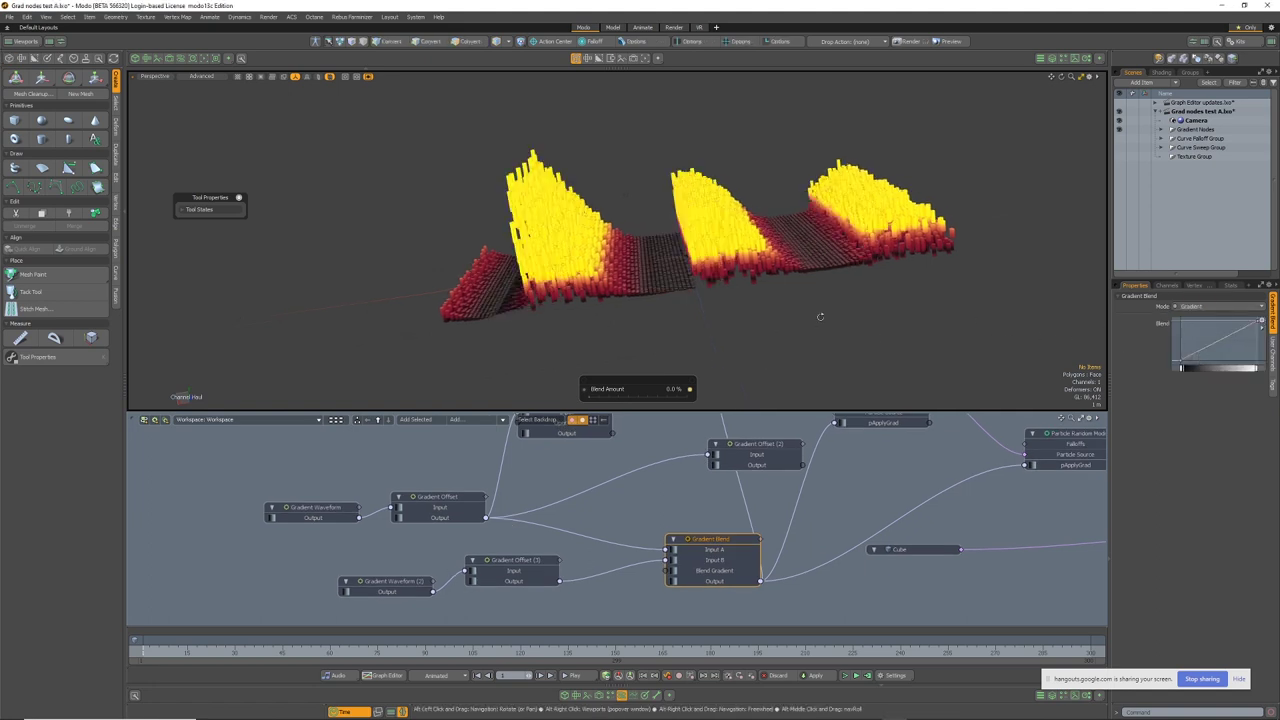
Open the Blend Gradient channel in the graph editor and slide its upper key inward to about 0.3, then out to about 1.05
{"action": "left_click", "coordinate": [632, 697]}
{"action": "left_click", "coordinate": [180, 508]}
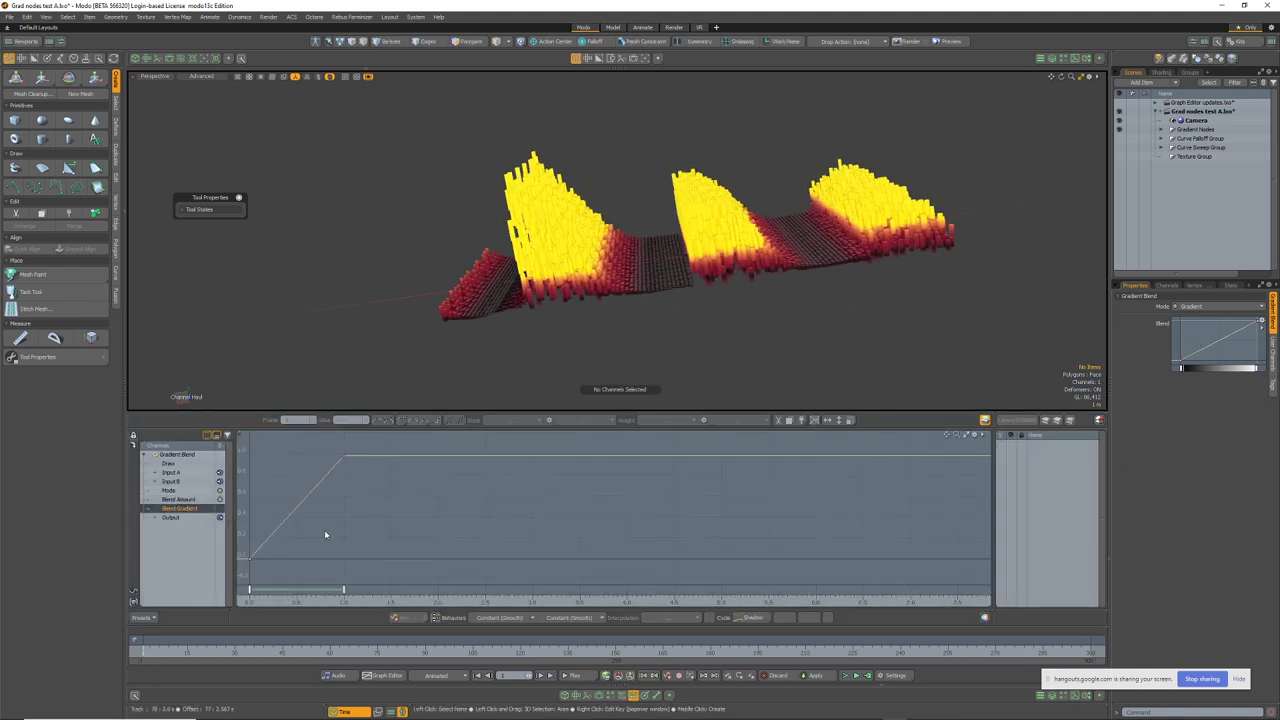
{"action": "left_click", "coordinate": [343, 456]}
{"action": "middle_click_drag", "start_coordinate": [377, 536], "coordinate": [329, 509]}
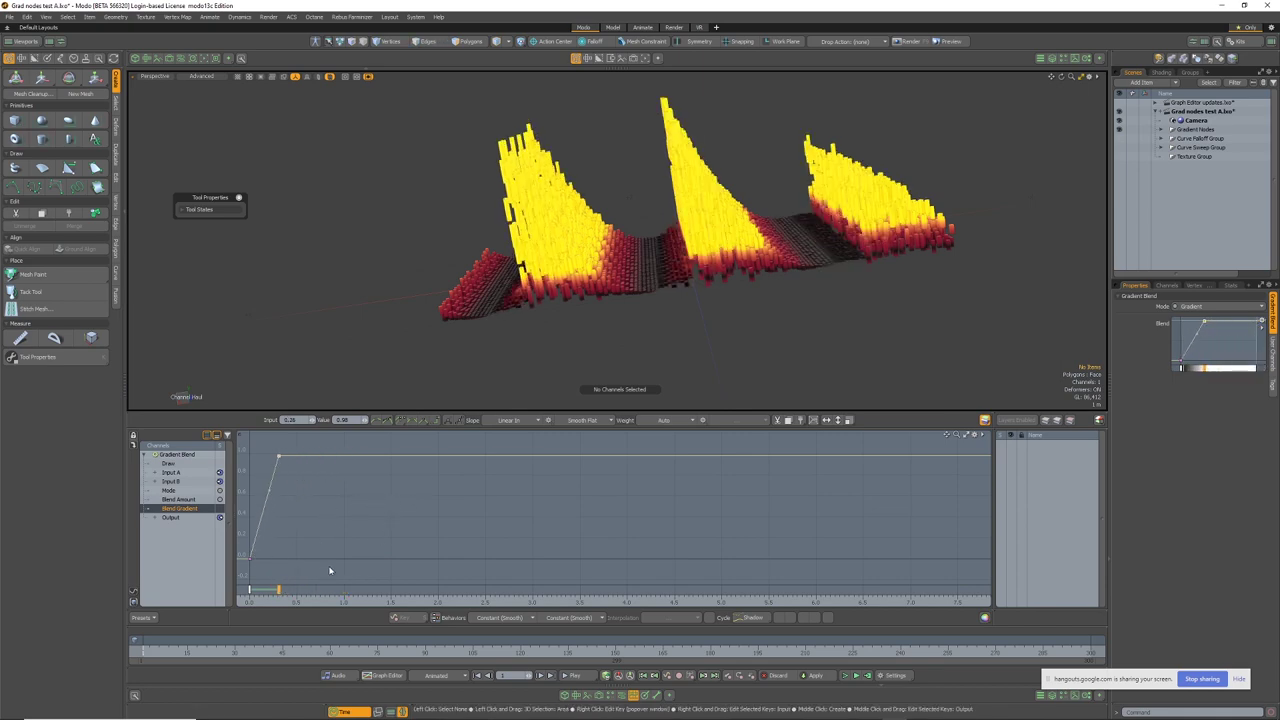
{"action": "middle_click_drag", "start_coordinate": [290, 572], "coordinate": [396, 567]}
Try sliding the Blend Gradient's first key to an input of 0.84 and undo the move
{"action": "left_click", "coordinate": [250, 558]}
{"action": "middle_click_drag", "start_coordinate": [309, 558], "coordinate": [398, 559]}
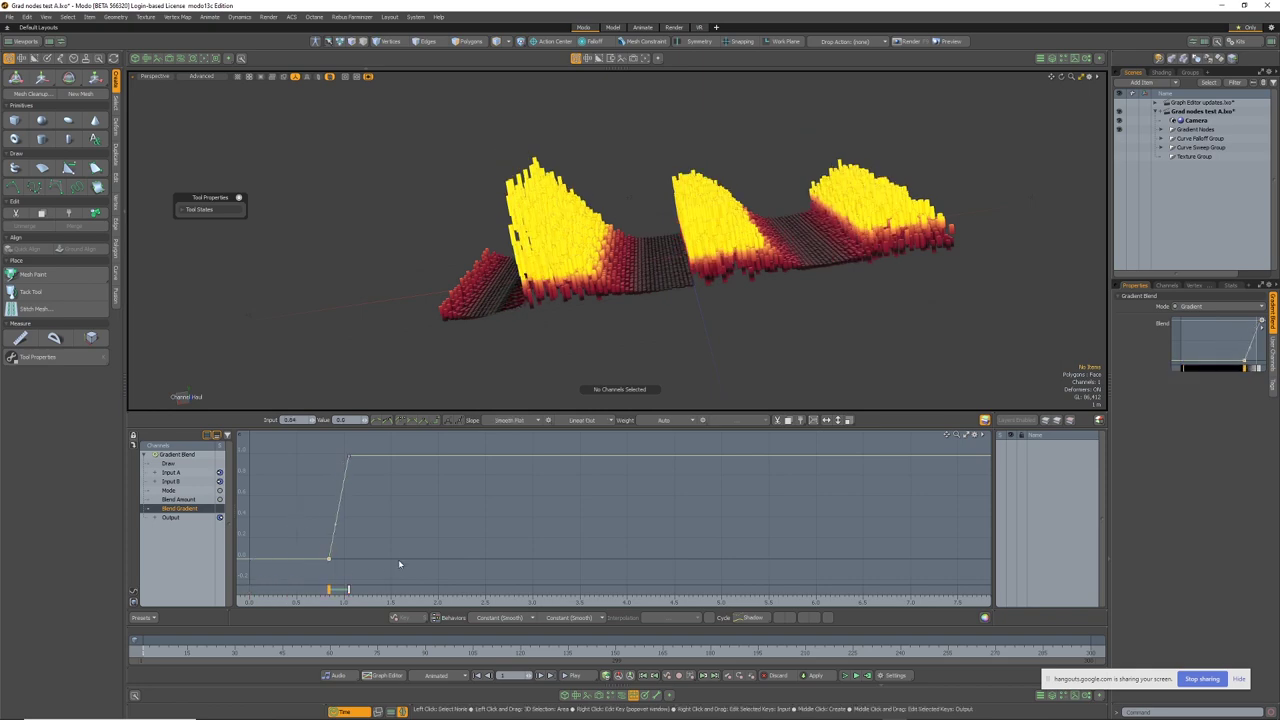
{"action": "key", "text": "ctrl+z"}
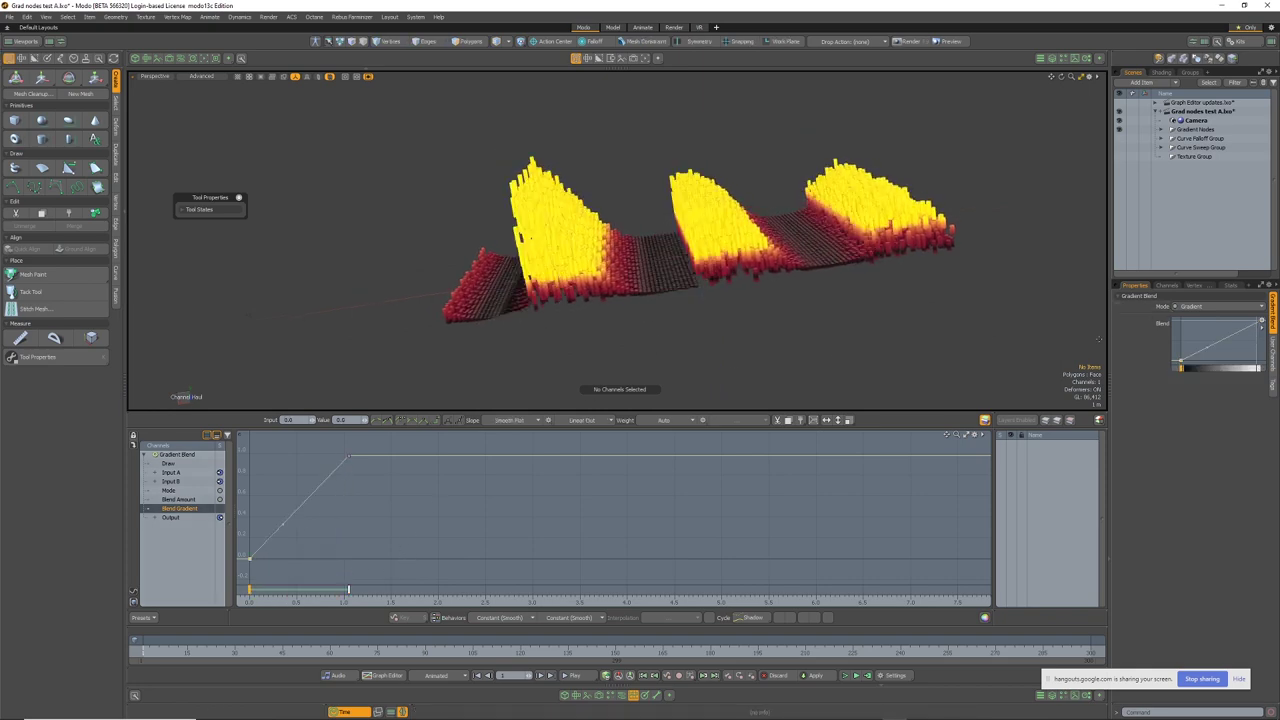
Return to the node schematic around Gradient Blend, clear the selection, and add a locator to the scene
{"action": "left_click", "coordinate": [623, 697]}
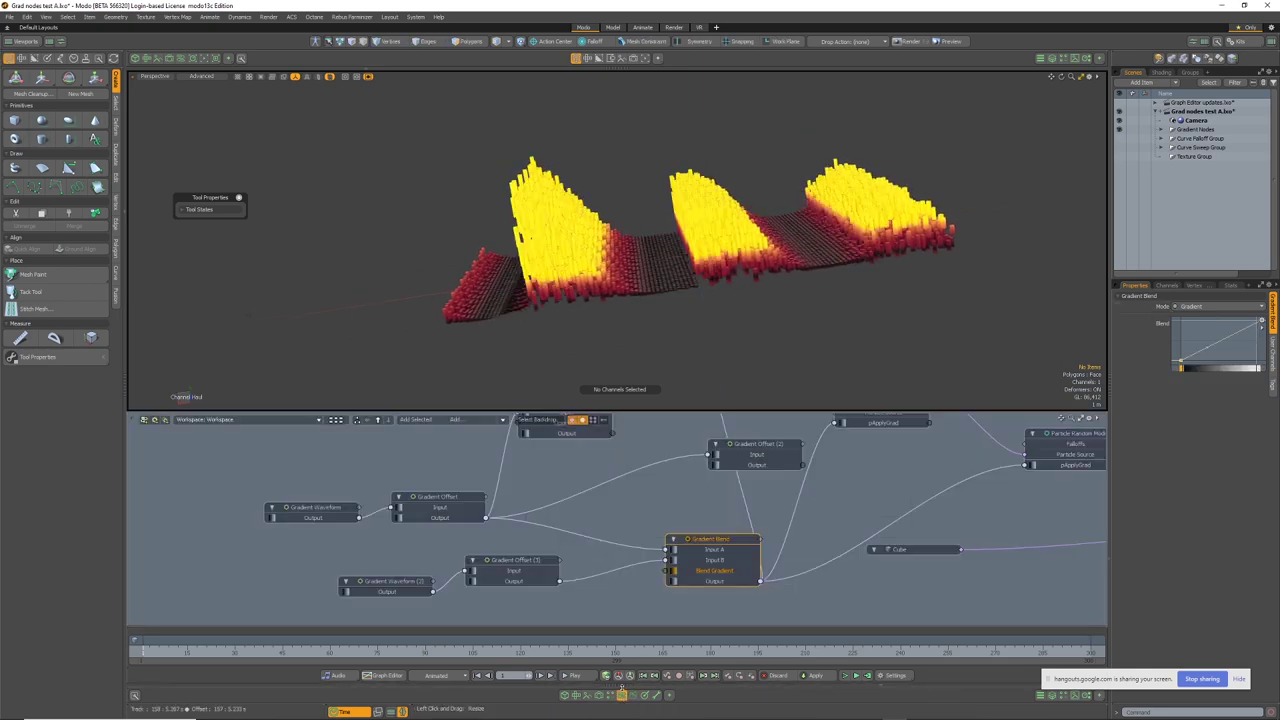
{"action": "scroll", "coordinate": [710, 580], "scroll_direction": "up", "scroll_amount": 3}
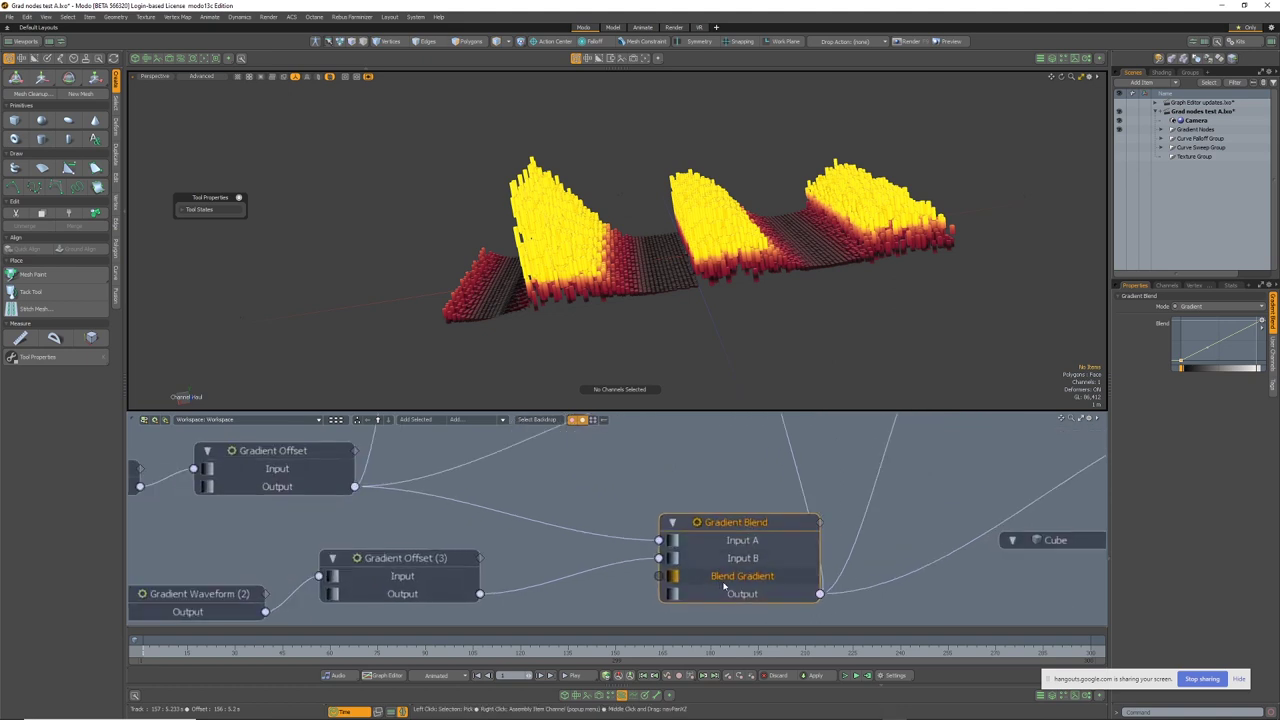
{"action": "scroll", "coordinate": [722, 580], "scroll_direction": "down", "scroll_amount": 3}
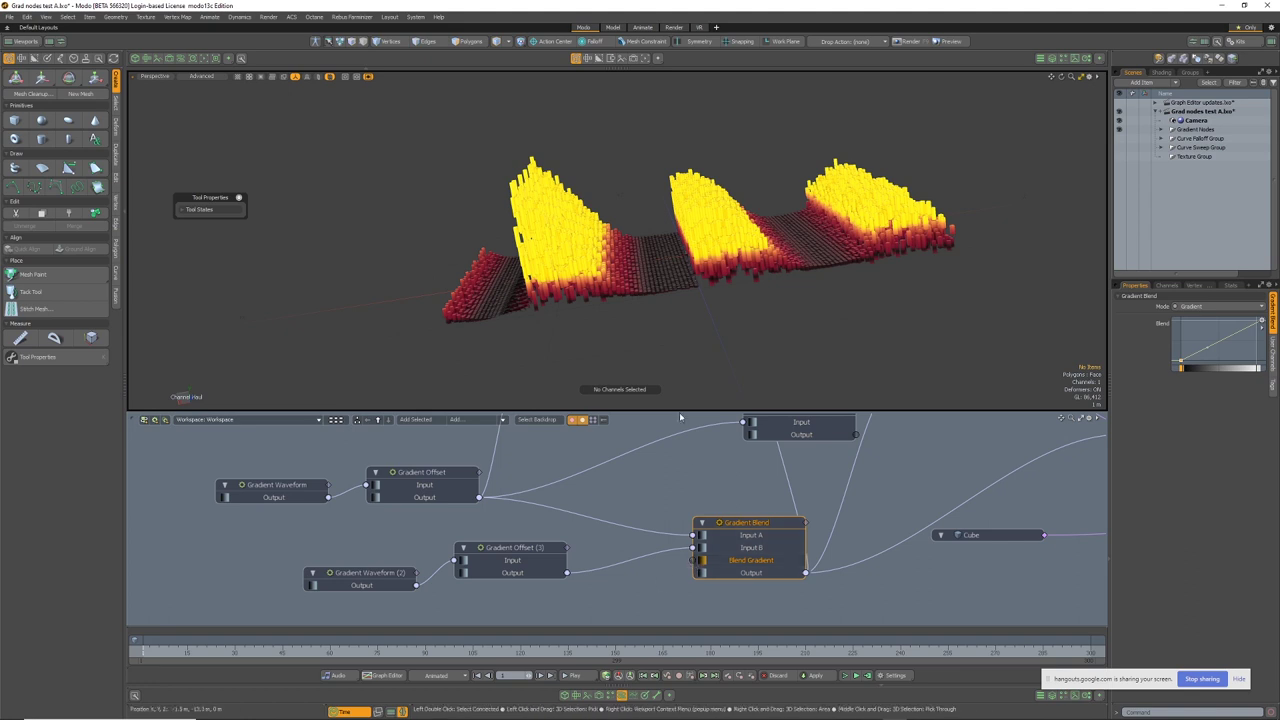
{"action": "mouse_move", "coordinate": [716, 499]}
{"action": "left_mouse_down", "text": "ctrl+alt"}
{"action": "mouse_move", "coordinate": [692, 485]}
{"action": "mouse_move", "coordinate": [700, 515]}
{"action": "left_mouse_up", "text": "ctrl+alt"}
{"action": "left_click", "coordinate": [726, 588]}
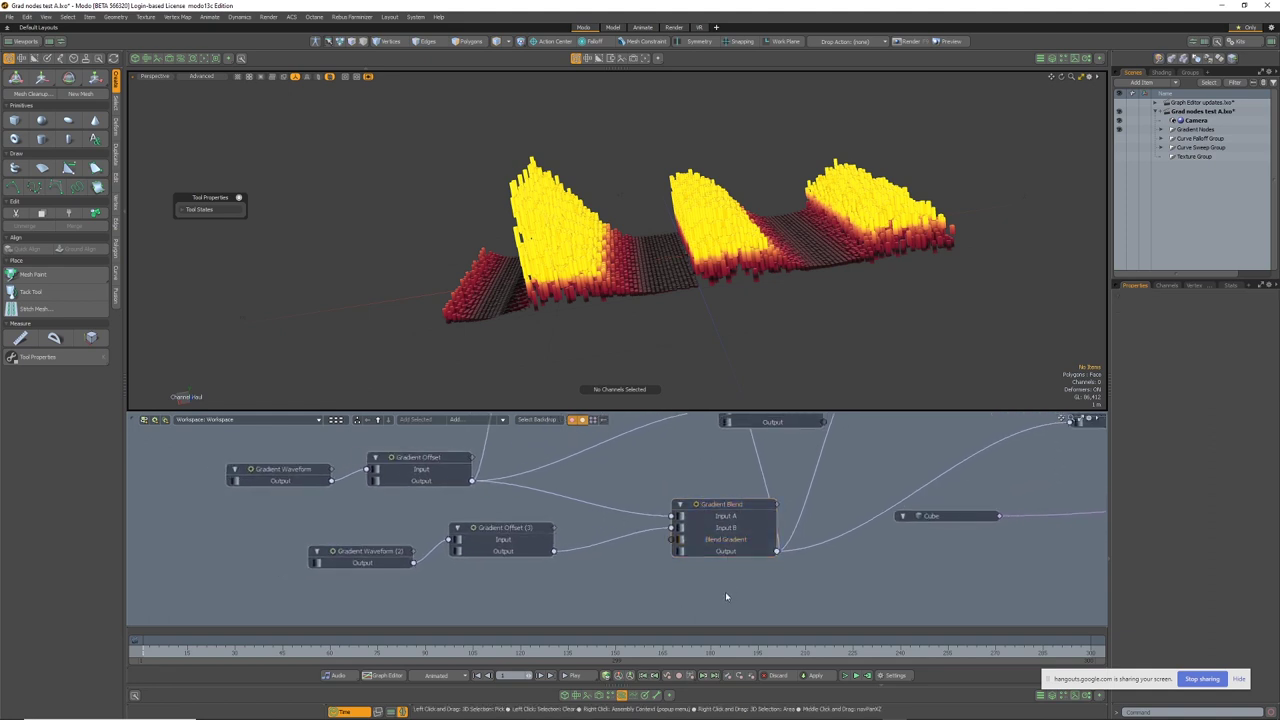
{"action": "double_click", "coordinate": [1191, 197]}
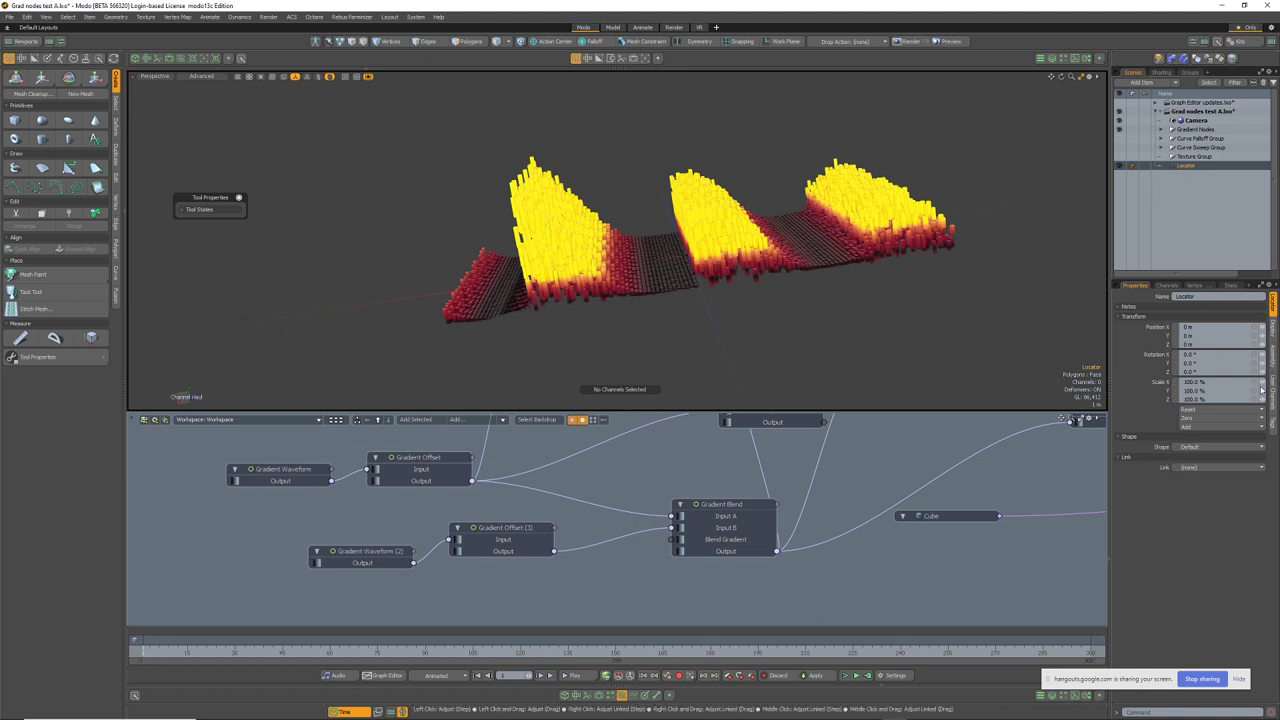
Create a gradient-type user channel named Blah on the locator
{"action": "left_click", "coordinate": [1272, 395]}
{"action": "left_click", "coordinate": [1195, 297]}
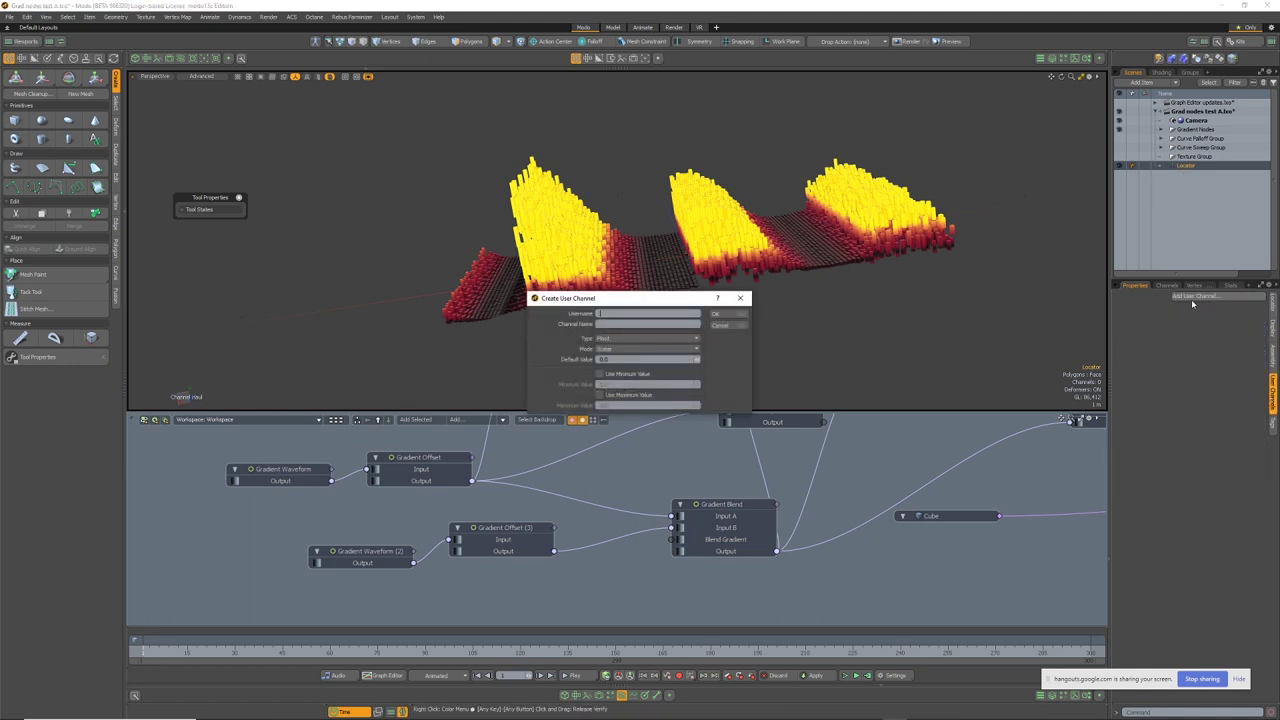
{"action": "left_click", "coordinate": [607, 341]}
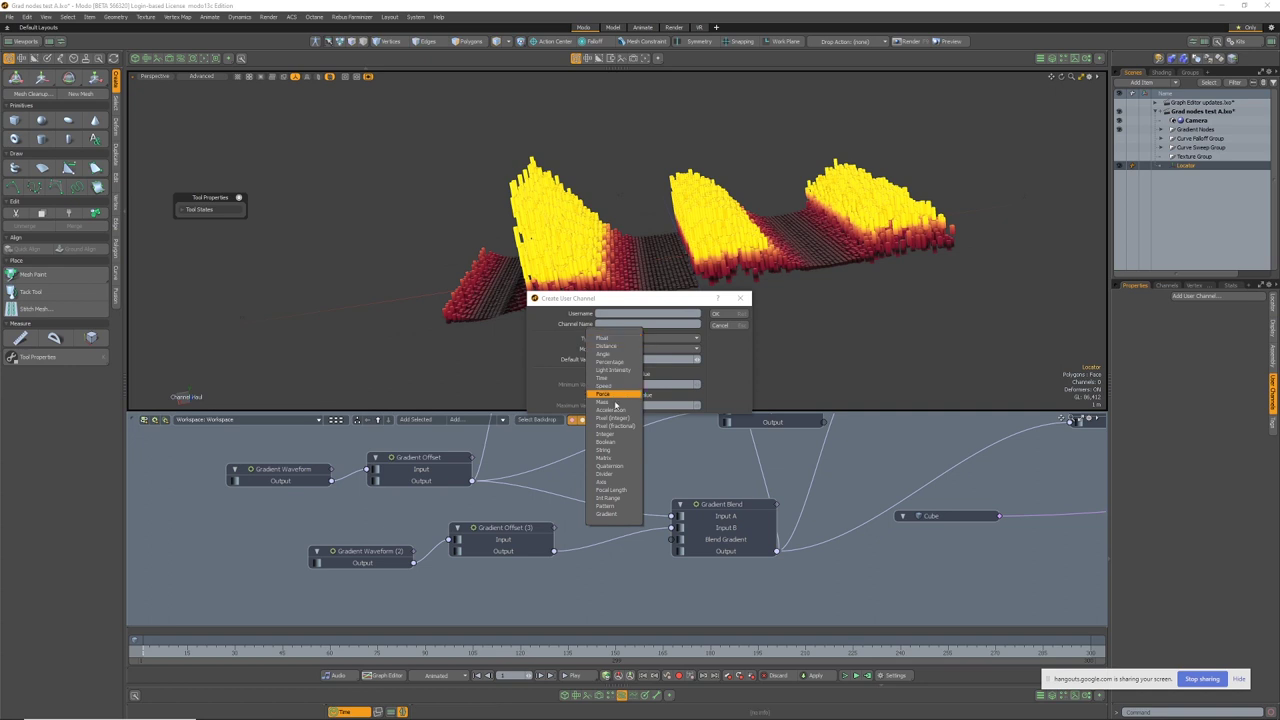
{"action": "left_click", "coordinate": [614, 515]}
{"action": "left_click", "coordinate": [613, 313]}
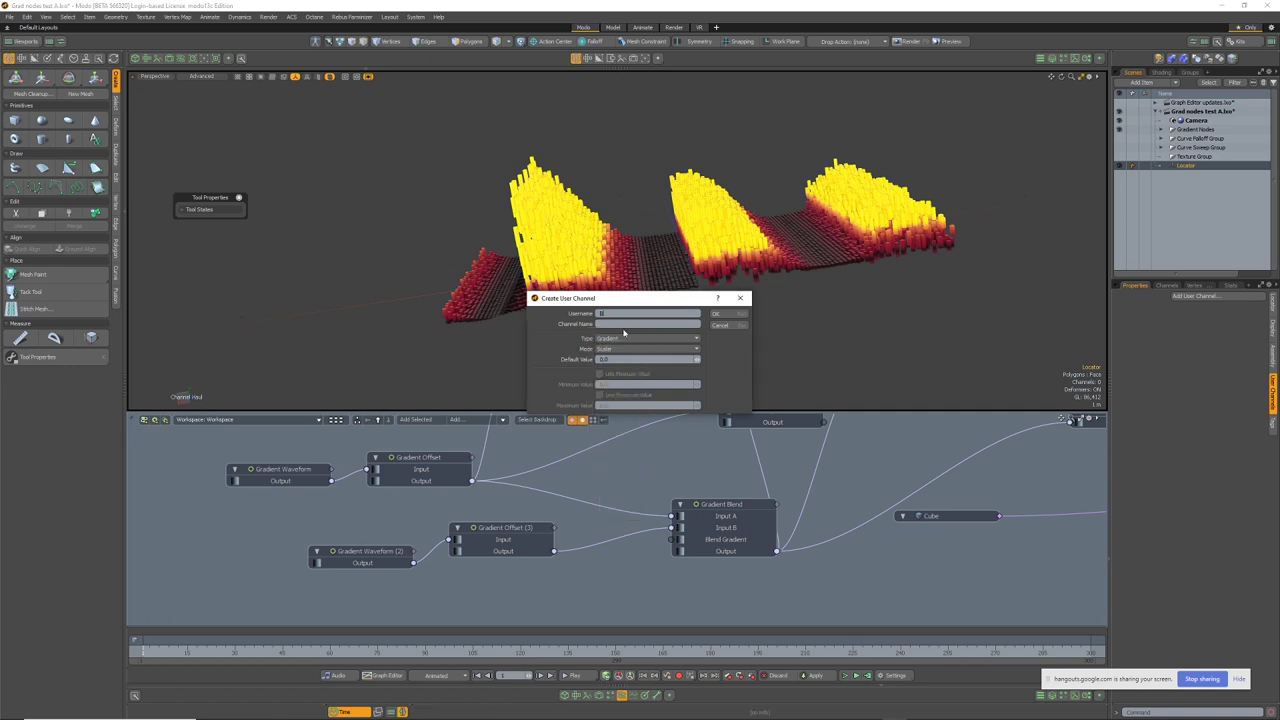
{"action": "left_click", "coordinate": [717, 314]}
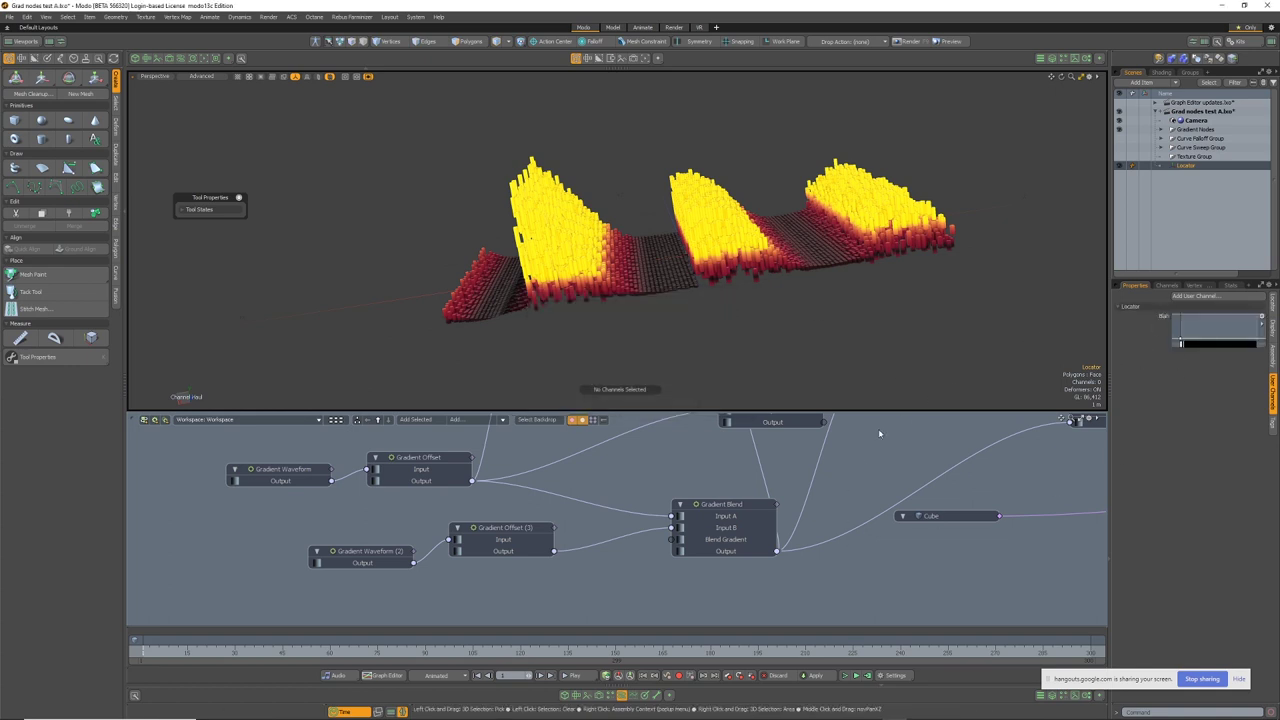
Bring the locator's Blah channel into the schematic as a node near Gradient Waveform (2)
{"action": "left_click", "coordinate": [1168, 286]}
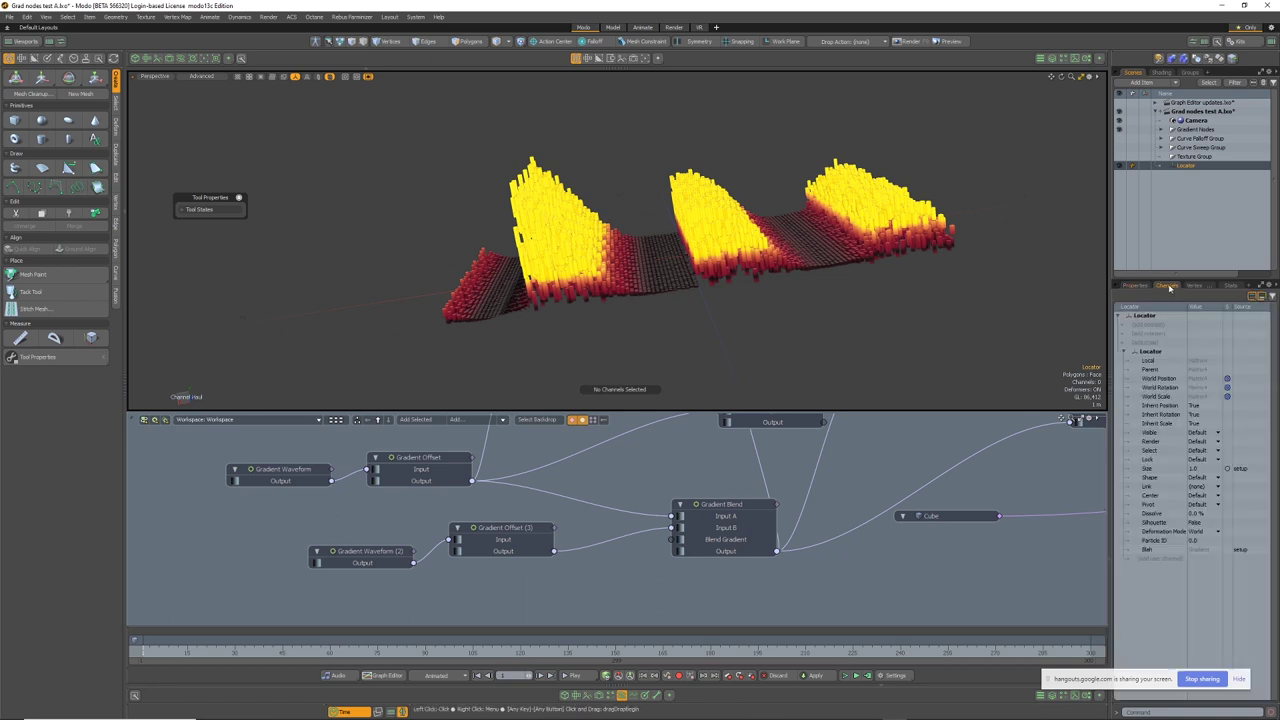
{"action": "left_click", "coordinate": [1152, 550]}
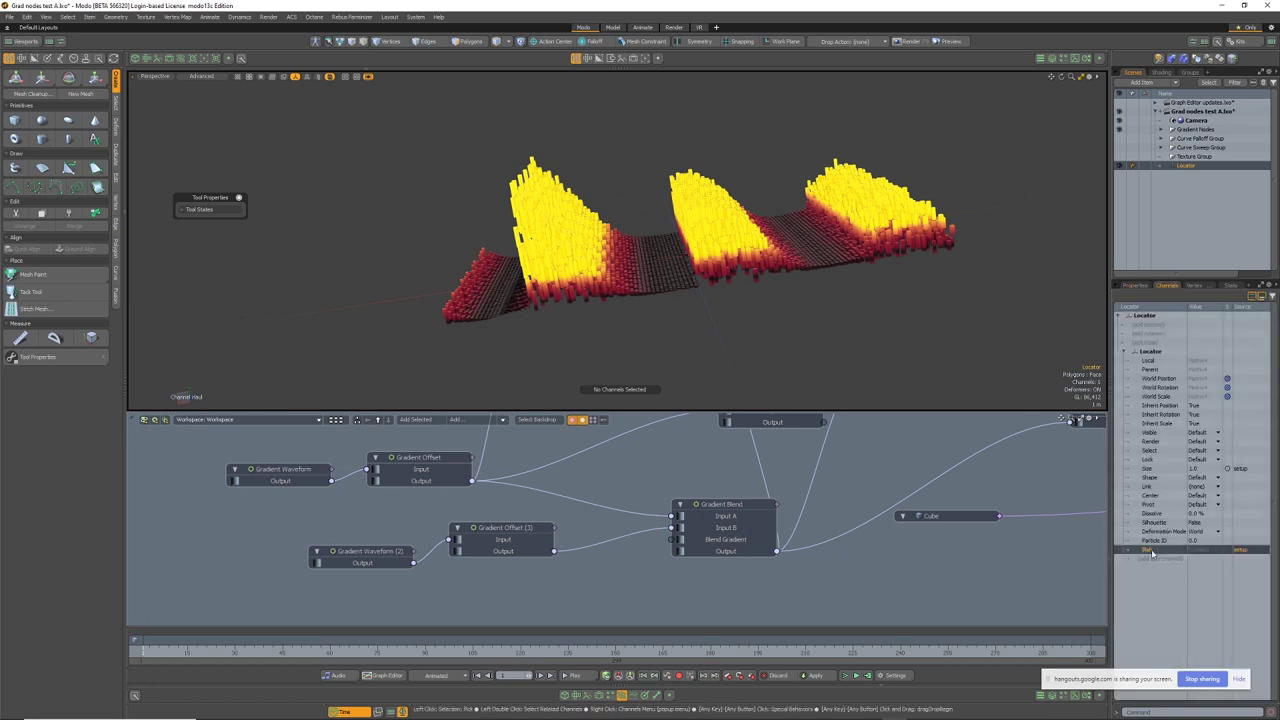
{"action": "left_click_drag", "start_coordinate": [267, 542], "coordinate": [277, 545]}
{"action": "middle_click_drag", "start_coordinate": [364, 512], "coordinate": [488, 539]}
{"action": "scroll", "coordinate": [514, 566], "scroll_direction": "down", "scroll_amount": 1}
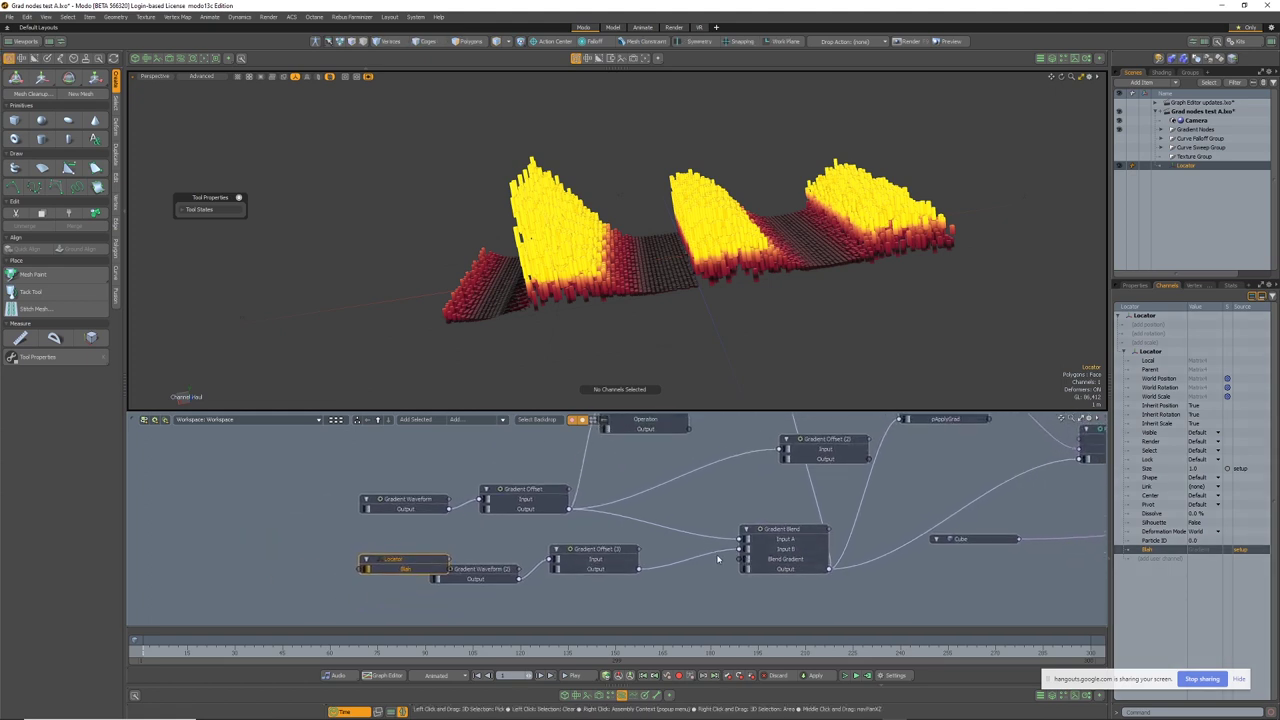
Replace Gradient Offset (3) with the locator's Blah channel as Gradient Blend's Input B, and place the locator node below Gradient Waveform (2)
{"action": "left_click_drag", "start_coordinate": [738, 549], "coordinate": [688, 566]}
{"action": "left_click_drag", "start_coordinate": [440, 560], "coordinate": [560, 590]}
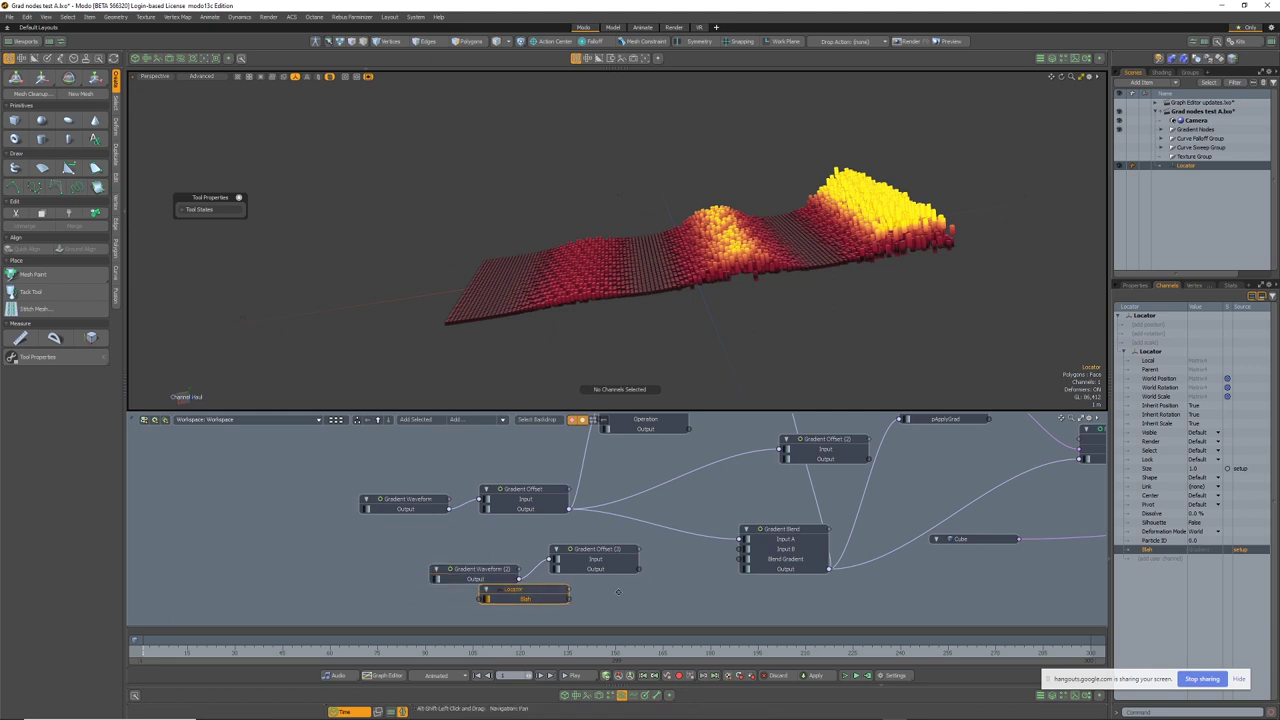
{"action": "left_click_drag", "start_coordinate": [742, 562], "coordinate": [748, 551]}
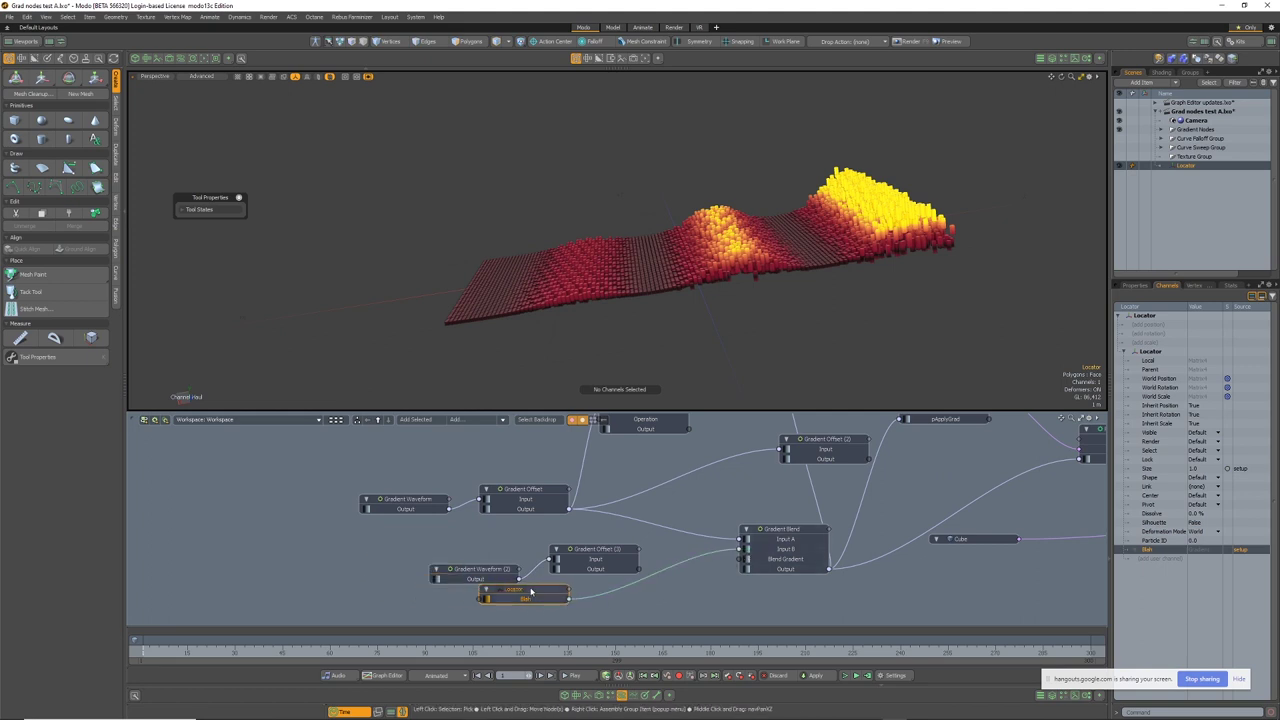
{"action": "left_click_drag", "start_coordinate": [531, 592], "coordinate": [561, 602]}
Set the Gradient Blend node's mode to Scalar and its Blend amount to 100%
{"action": "left_click", "coordinate": [786, 534]}
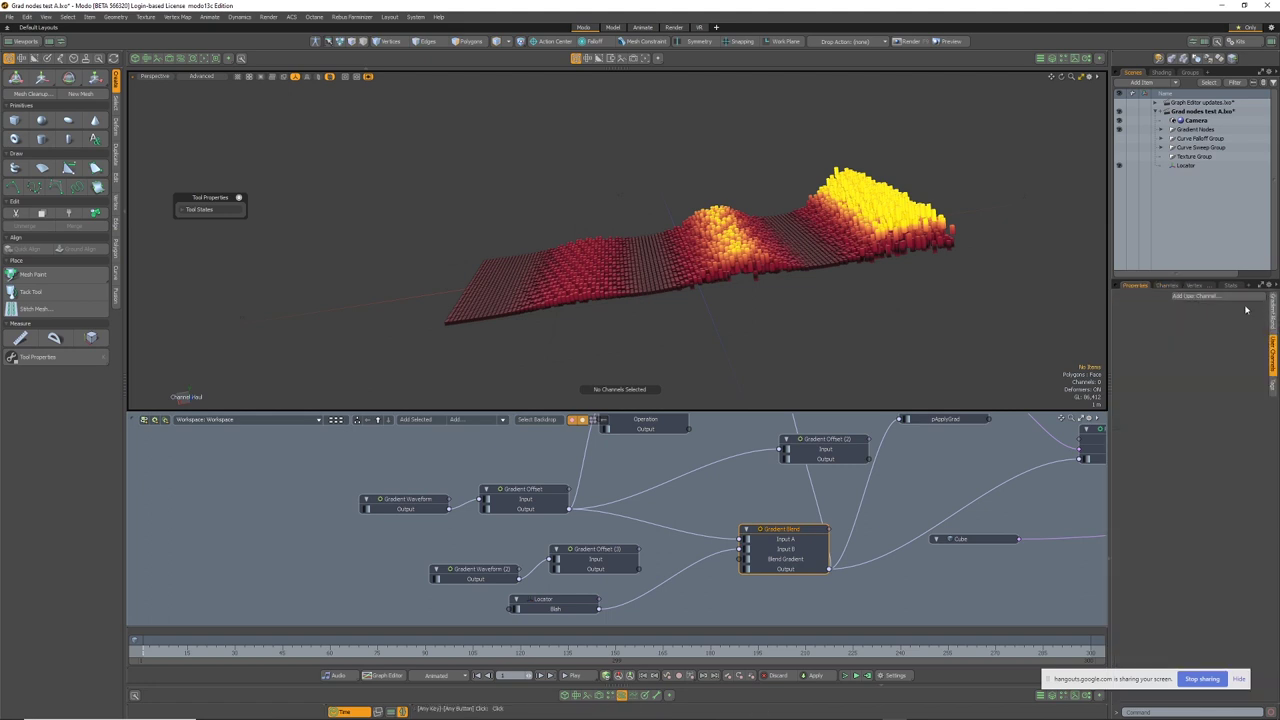
{"action": "left_click", "coordinate": [1272, 310]}
{"action": "left_click", "coordinate": [1210, 306]}
{"action": "left_click", "coordinate": [1201, 298]}
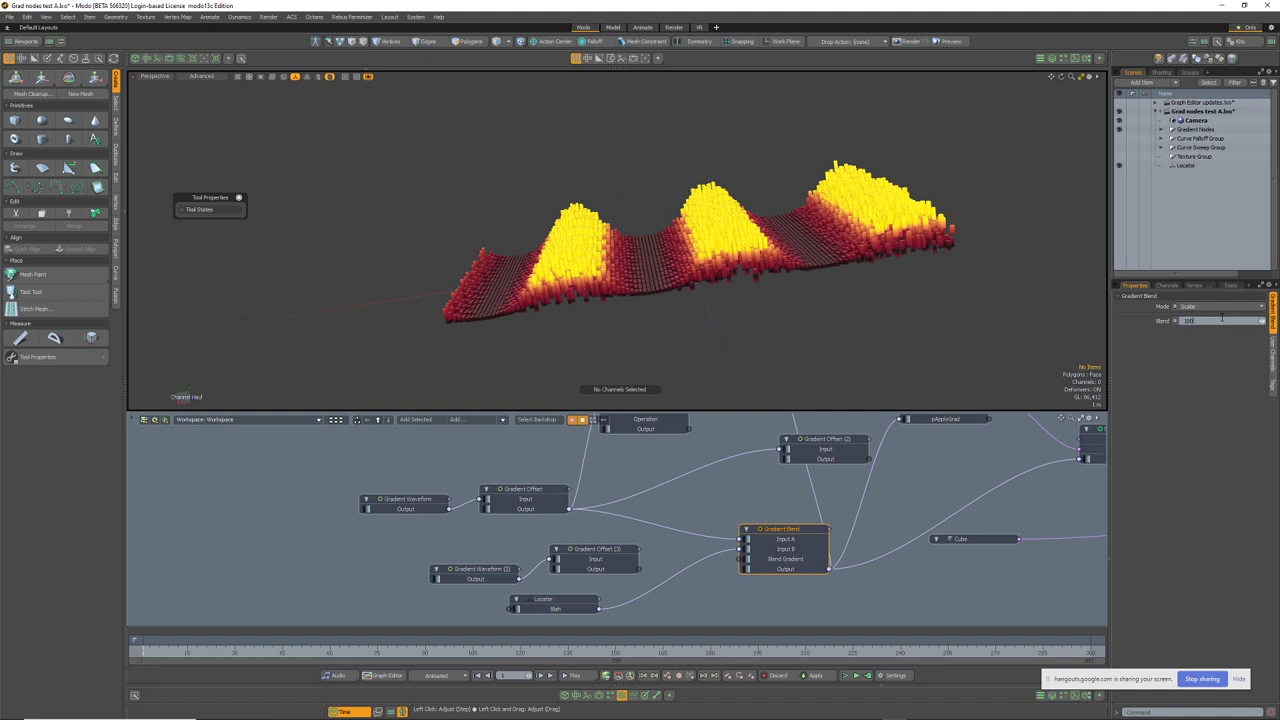
Open the locator's Blah channel in the graph editor and add an end key plus a peak key at 57% input
{"action": "left_click", "coordinate": [569, 604]}
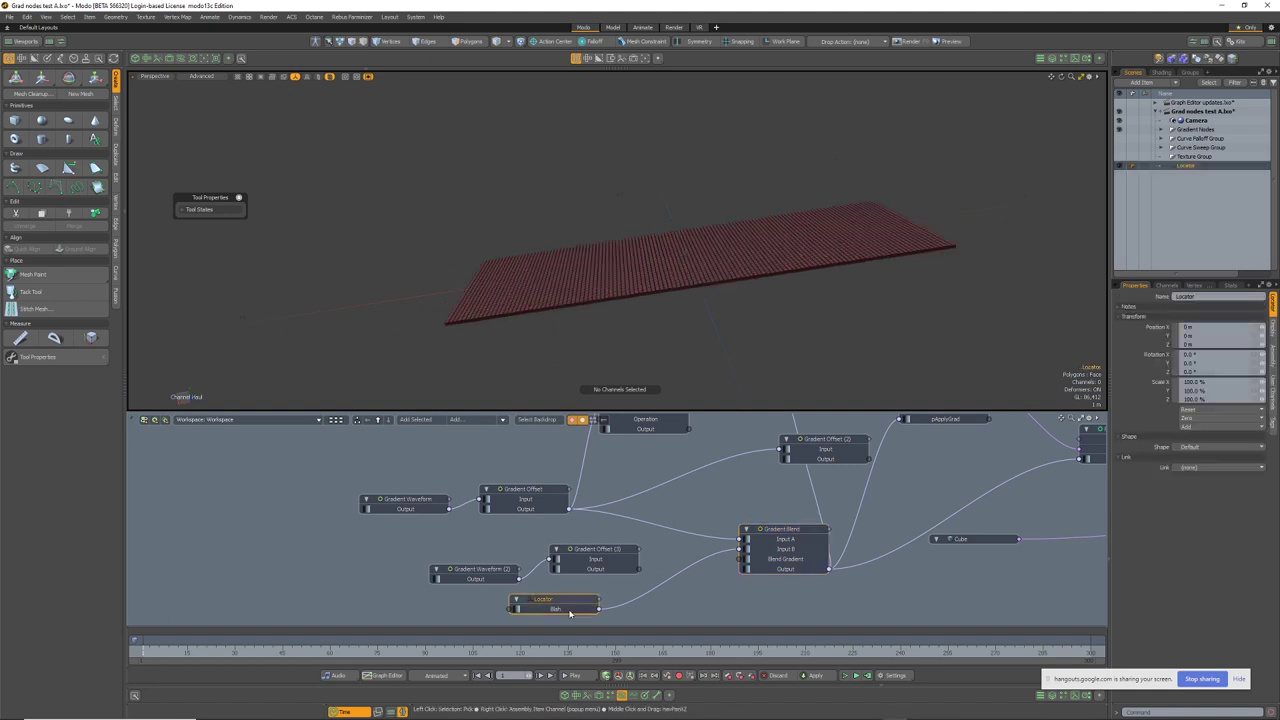
{"action": "left_click", "coordinate": [633, 697]}
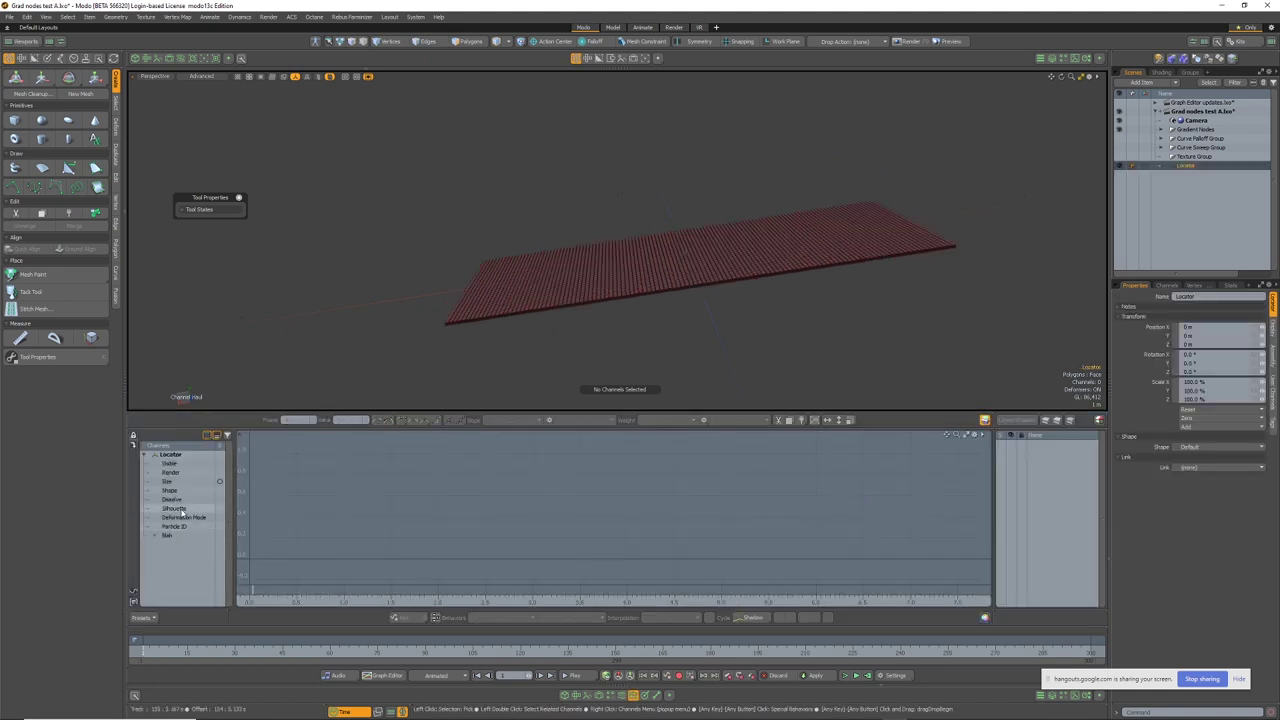
{"action": "left_click", "coordinate": [168, 535]}
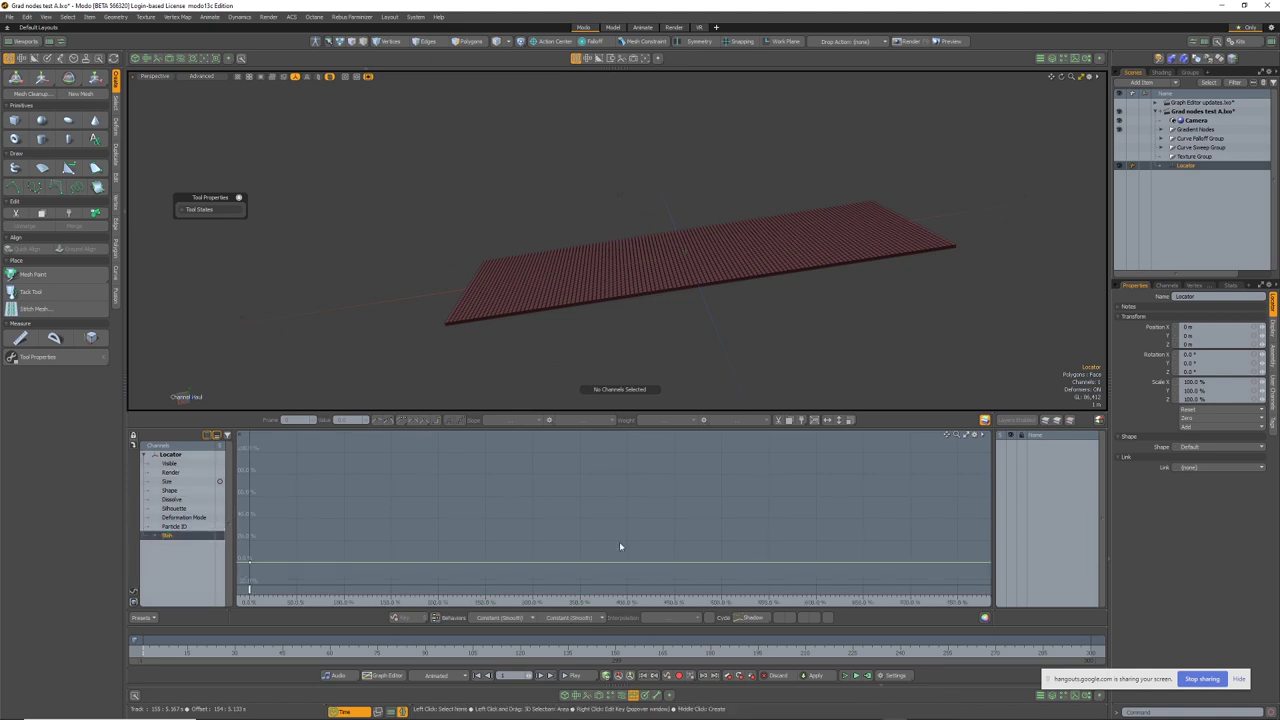
{"action": "middle_click", "coordinate": [349, 563]}
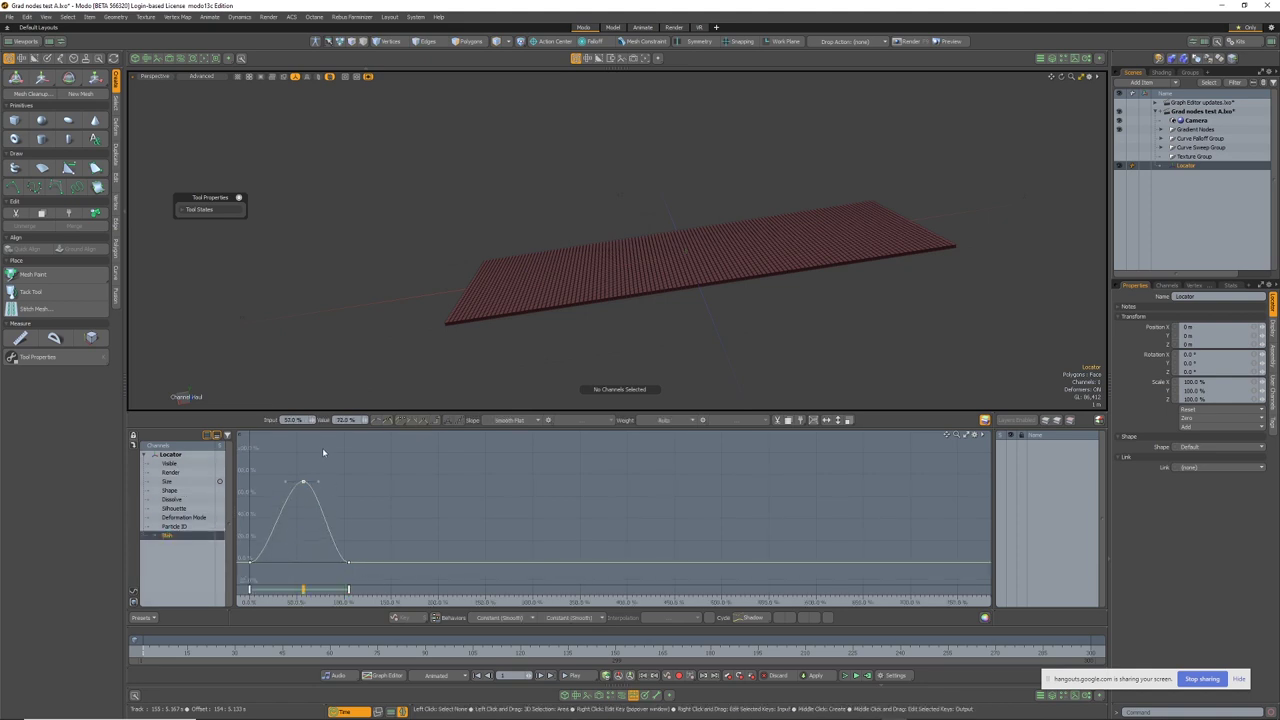
Raise the Blah curve's peak key to a value of about 270%
{"action": "left_click_drag", "start_coordinate": [440, 494], "coordinate": [549, 563], "text": "alt"}
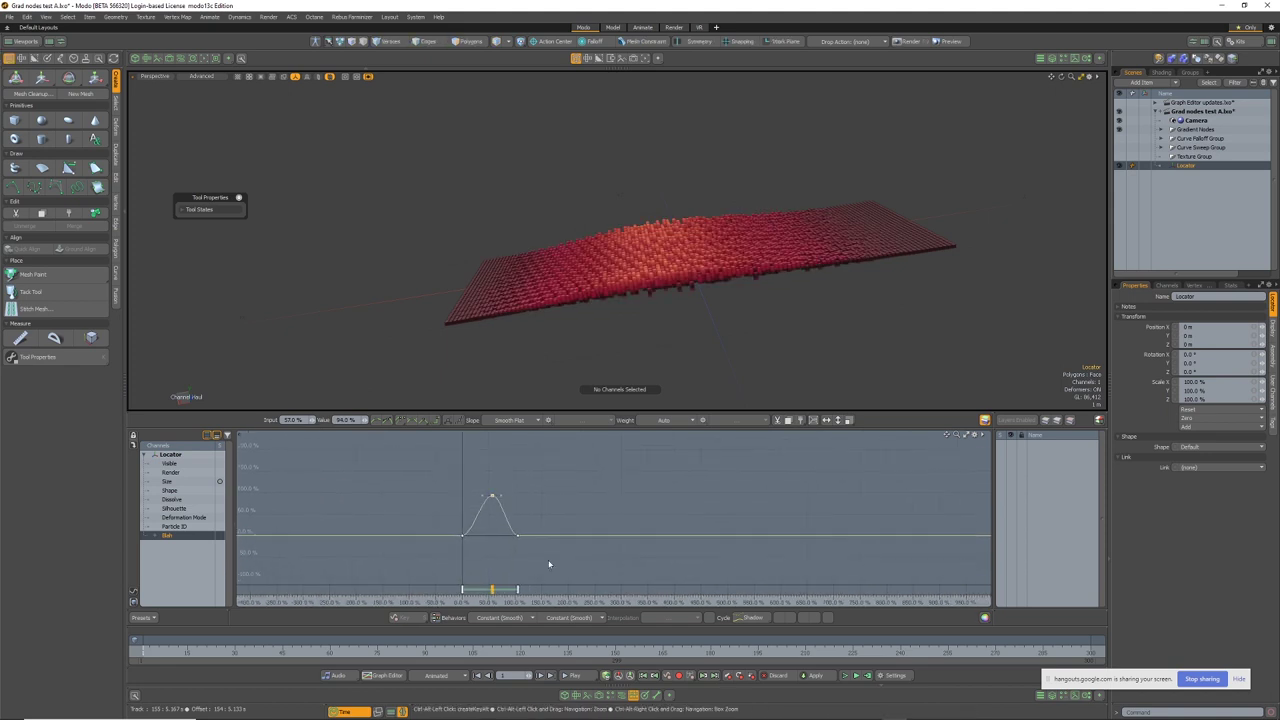
{"action": "left_click_drag", "start_coordinate": [558, 501], "coordinate": [551, 437], "text": "alt"}
{"action": "left_click_drag", "start_coordinate": [623, 471], "coordinate": [601, 540], "text": "ctrl+alt"}
{"action": "left_click_drag", "start_coordinate": [723, 318], "coordinate": [757, 346], "text": "alt"}
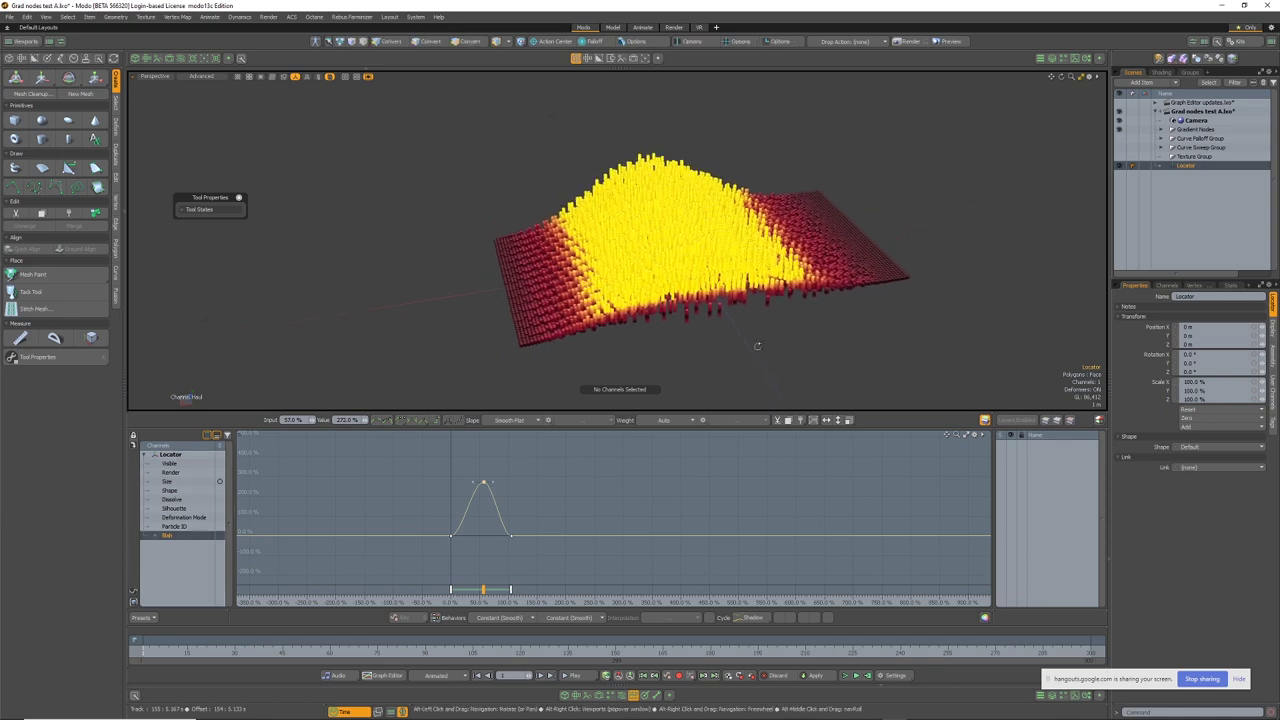
Add keys at 24% and 83% input on the Blah curve's slopes and lower both to about 34%
{"action": "left_click_drag", "start_coordinate": [495, 544], "coordinate": [522, 547], "text": "ctrl+alt"}
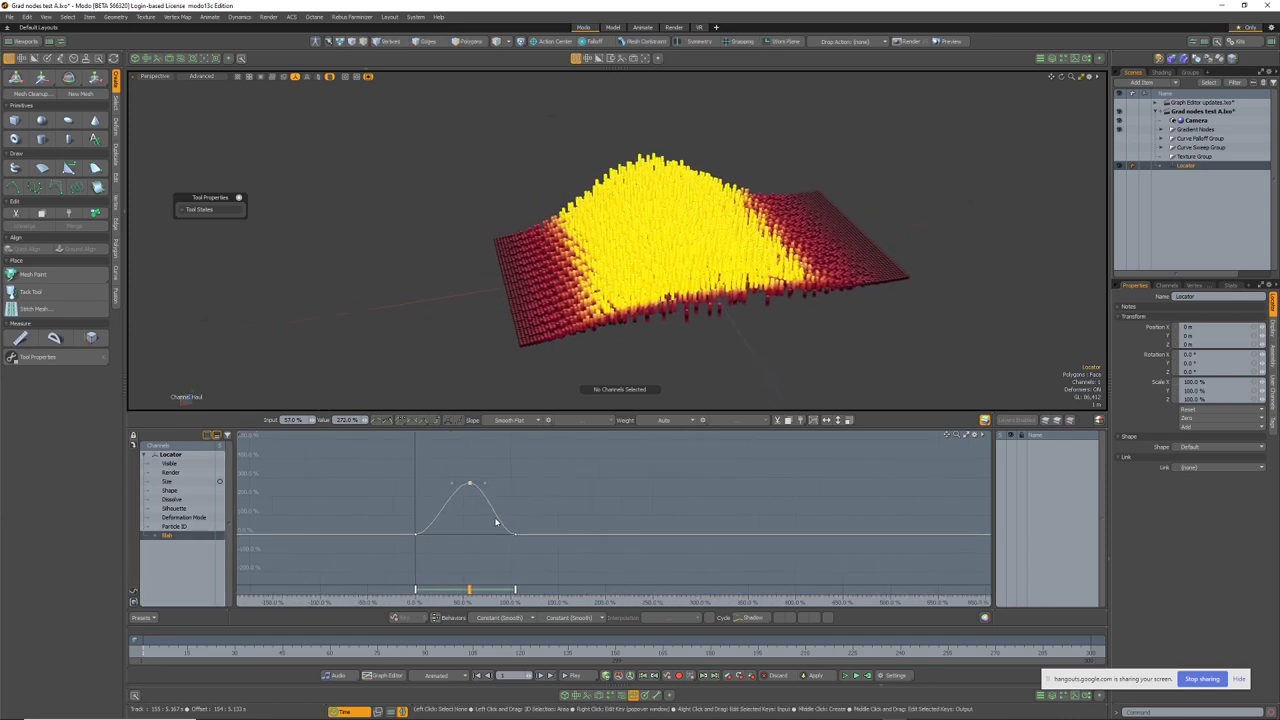
{"action": "middle_click", "coordinate": [494, 514]}
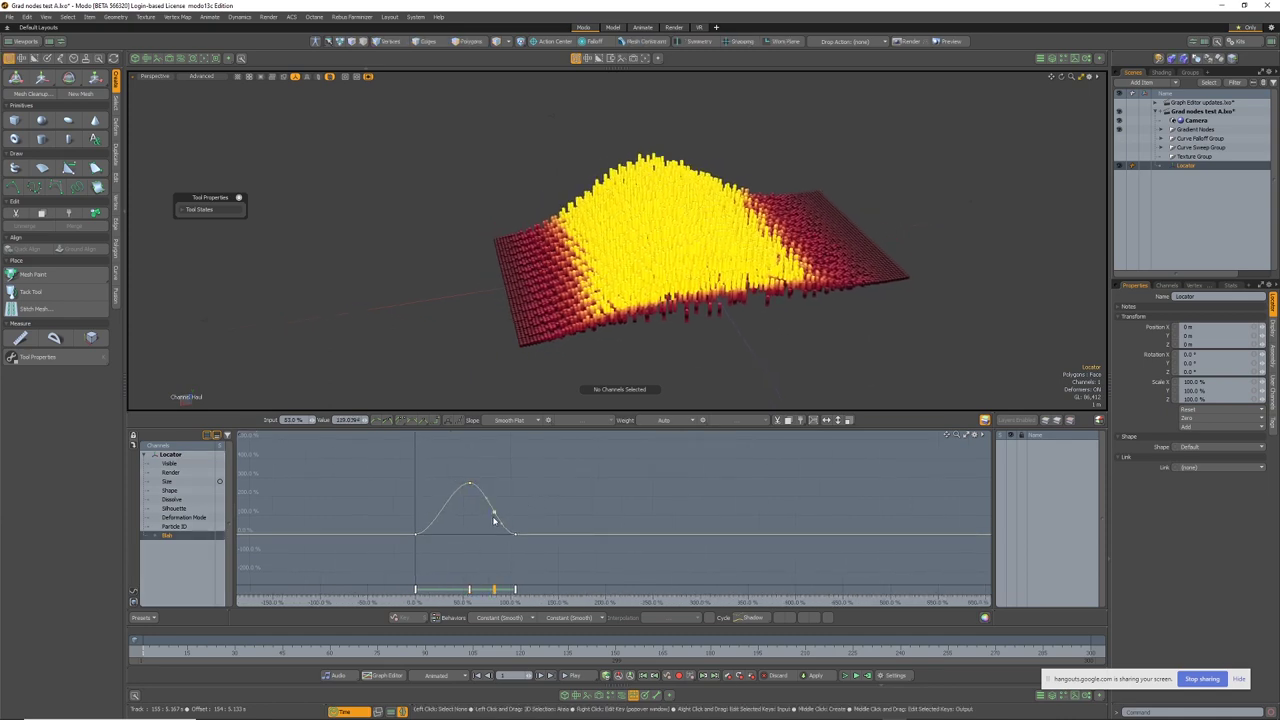
{"action": "middle_click", "coordinate": [437, 516]}
{"action": "middle_click_drag", "start_coordinate": [448, 535], "coordinate": [449, 540]}
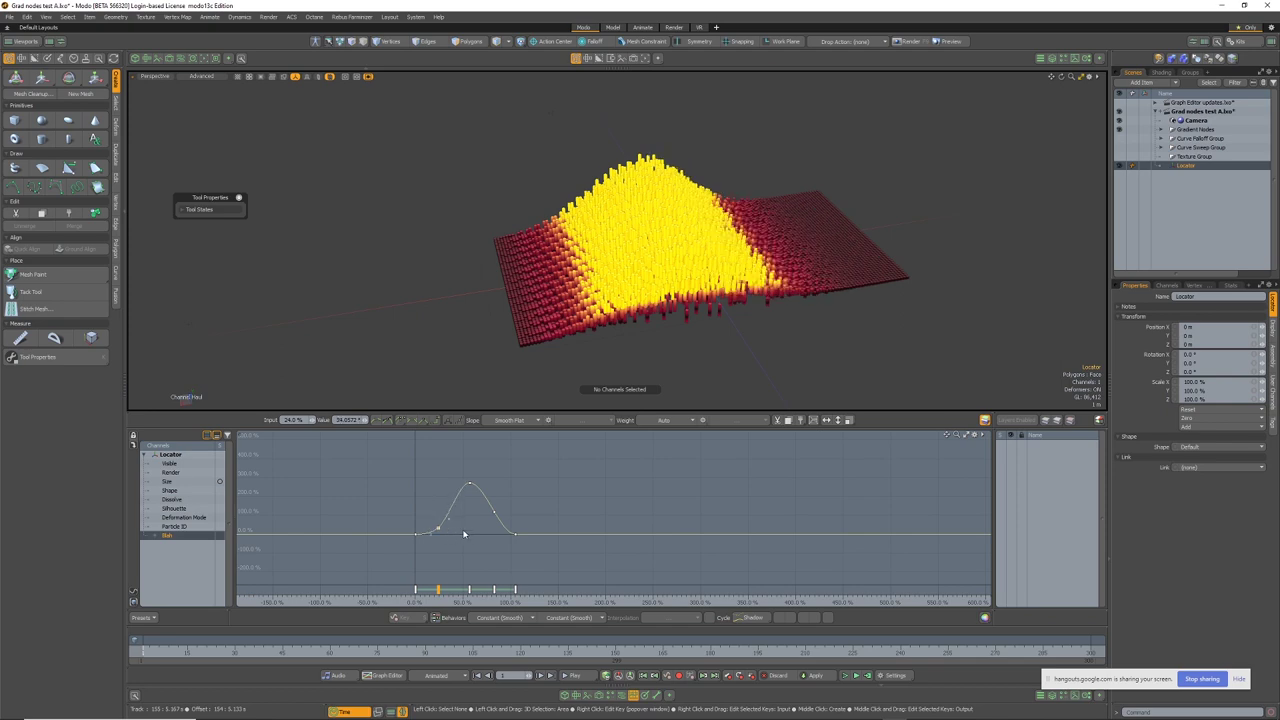
{"action": "middle_click_drag", "start_coordinate": [509, 512], "coordinate": [505, 515]}
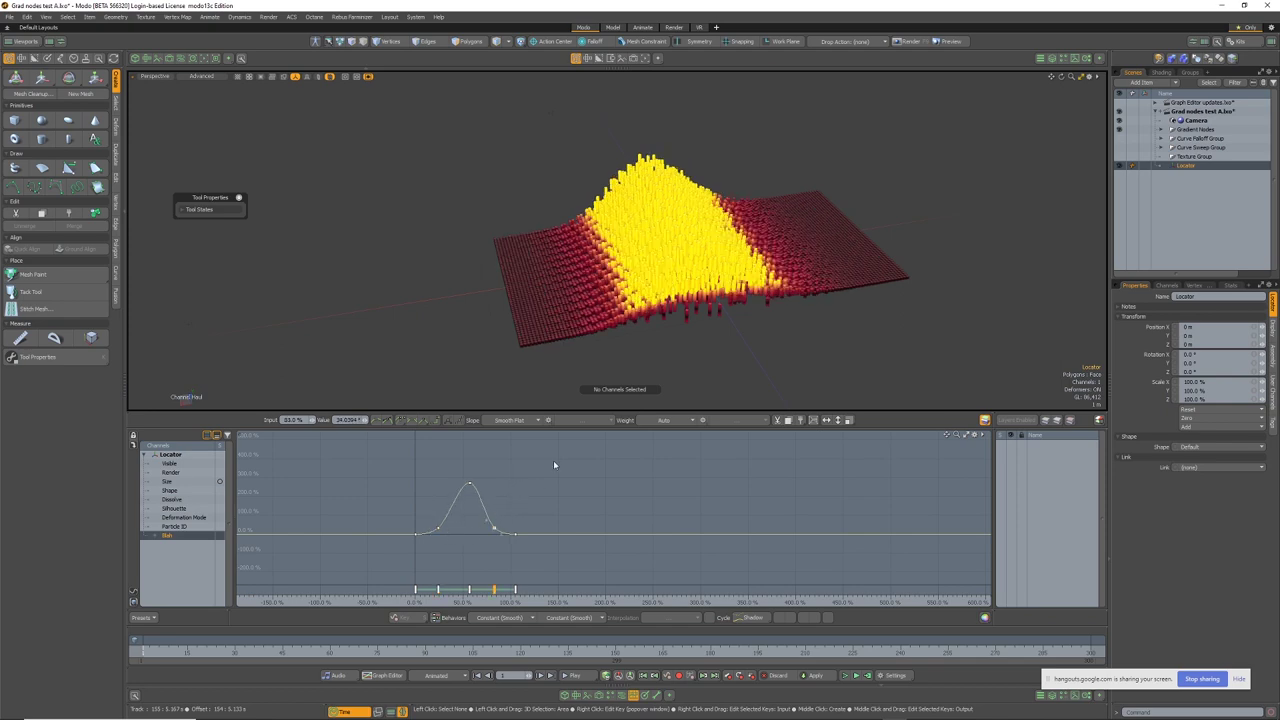
Select all keys of the Blah curve, try sliding them to higher inputs, and undo the move
{"action": "mouse_move", "coordinate": [650, 300]}
{"action": "left_mouse_down", "text": "ctrl+alt"}
{"action": "mouse_move", "coordinate": [733, 300]}
{"action": "mouse_move", "coordinate": [630, 310]}
{"action": "left_mouse_up", "text": "ctrl+alt"}
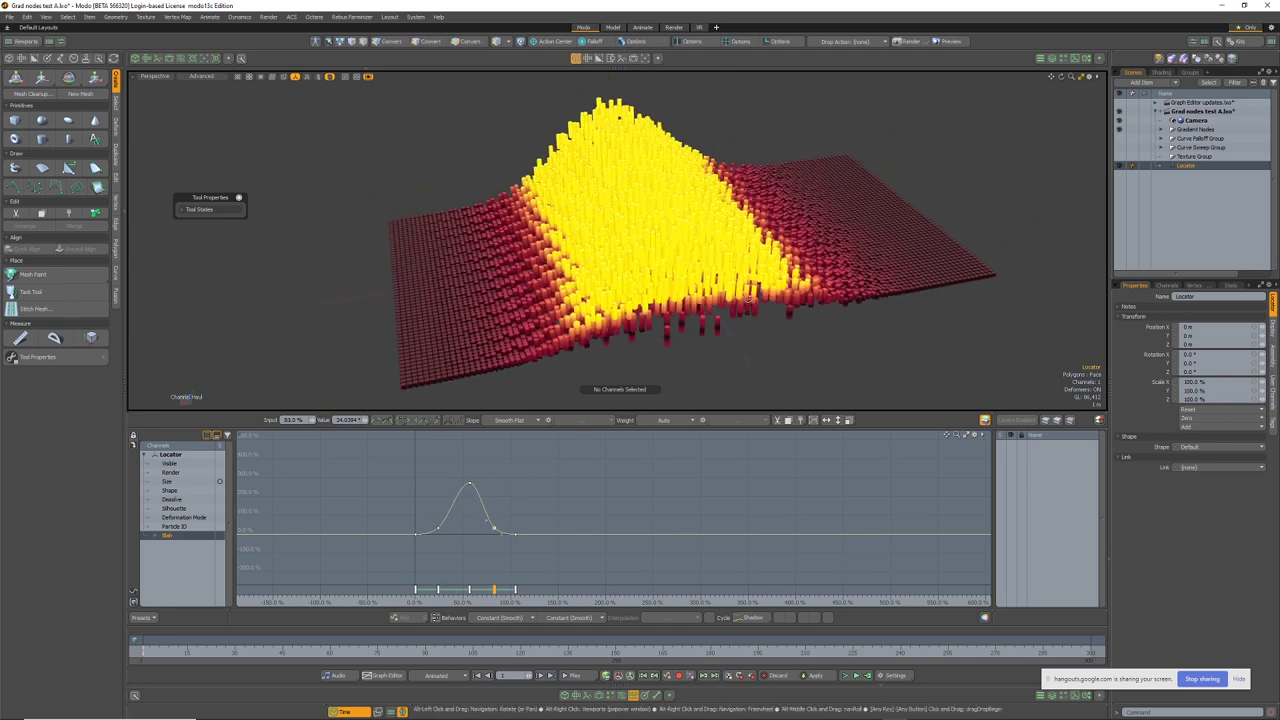
{"action": "left_click_drag", "start_coordinate": [383, 570], "coordinate": [558, 488]}
{"action": "middle_click_drag", "start_coordinate": [579, 510], "coordinate": [581, 551]}
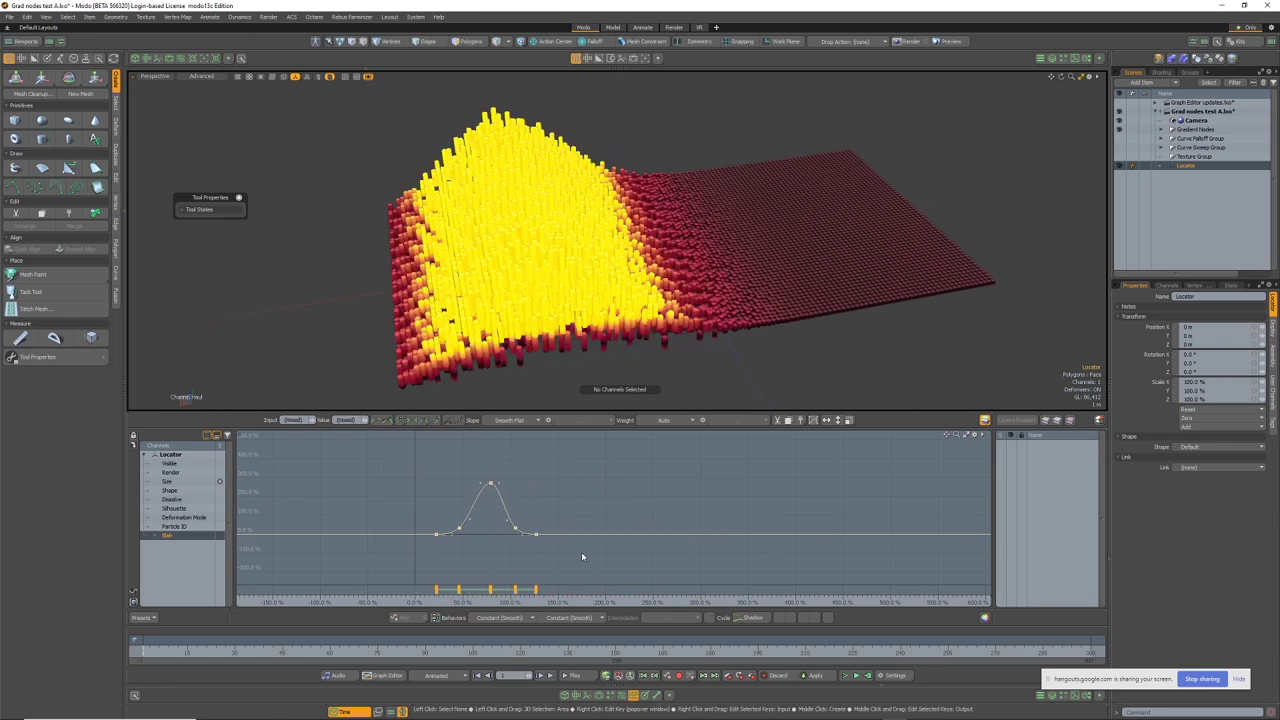
{"action": "key", "text": "ctrl+z"}
{"action": "key", "text": "ctrl+z"}
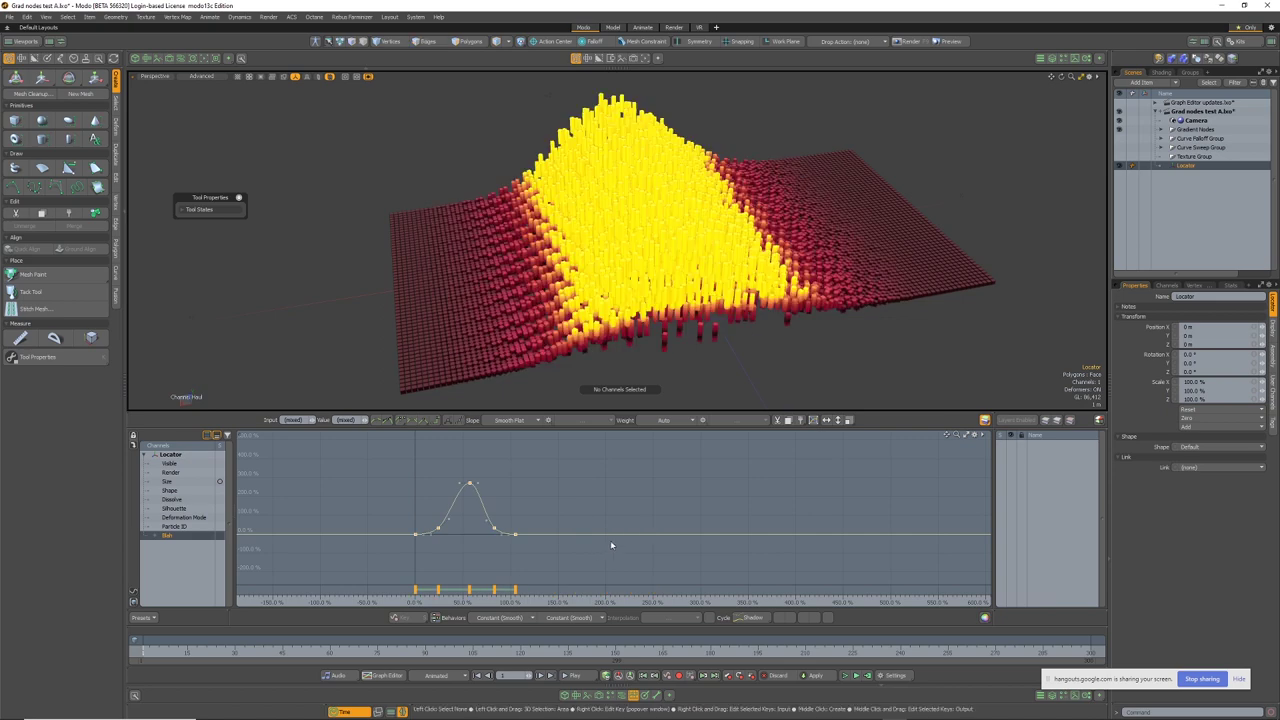
Deselect the locator and return to the schematic to review its connection into Gradient Blend
{"action": "mouse_move", "coordinate": [716, 340]}
{"action": "left_mouse_down", "text": "alt"}
{"action": "mouse_move", "coordinate": [674, 338]}
{"action": "mouse_move", "coordinate": [703, 358]}
{"action": "left_mouse_up", "text": "alt"}
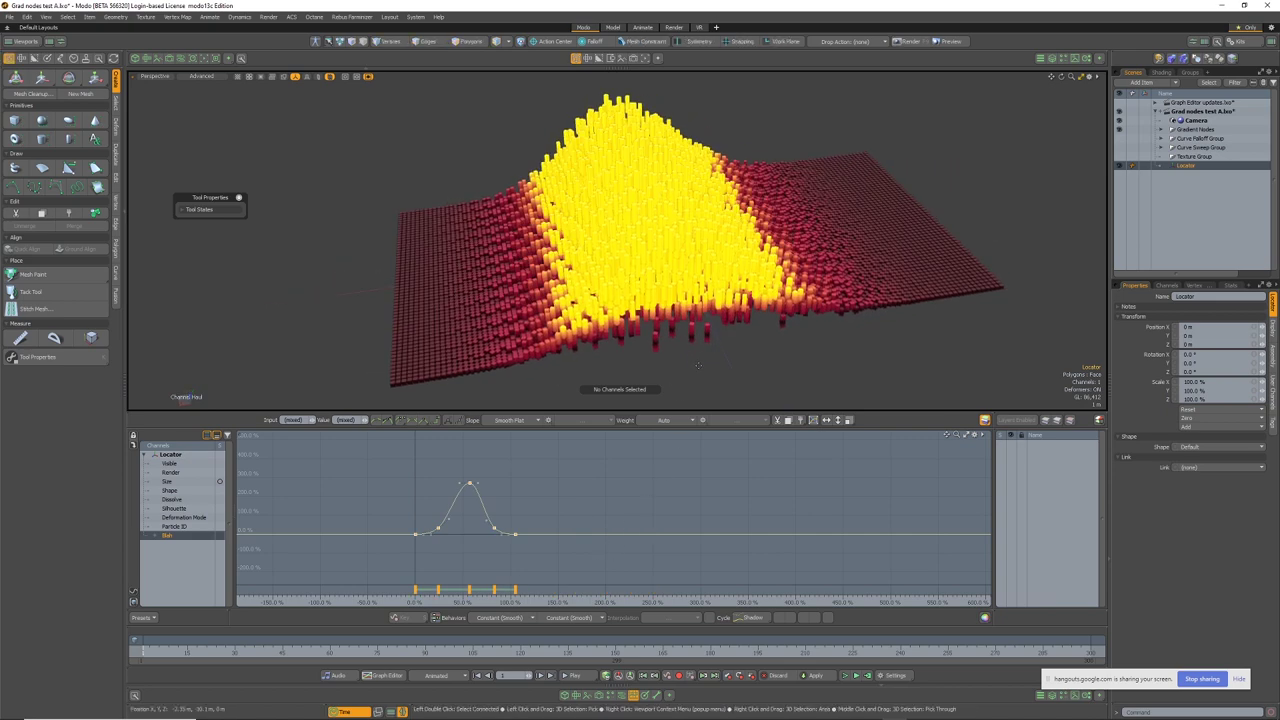
{"action": "left_click", "coordinate": [693, 377]}
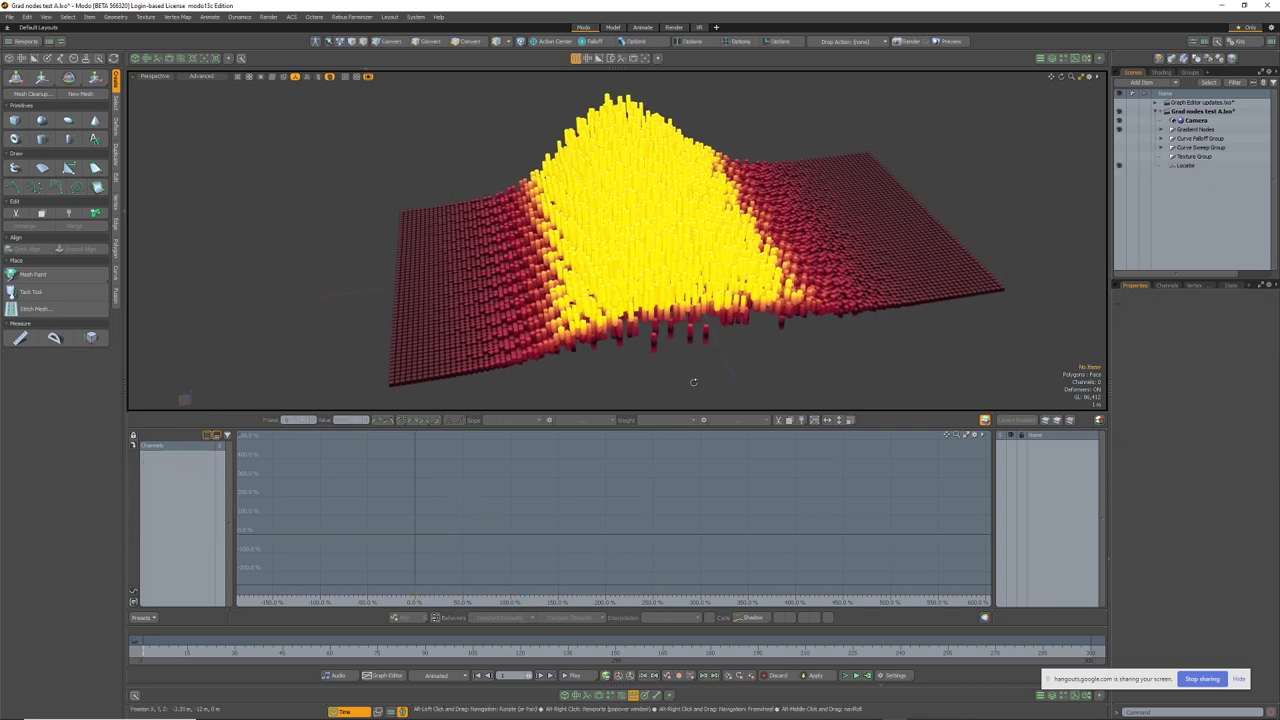
{"action": "left_click", "coordinate": [623, 697]}
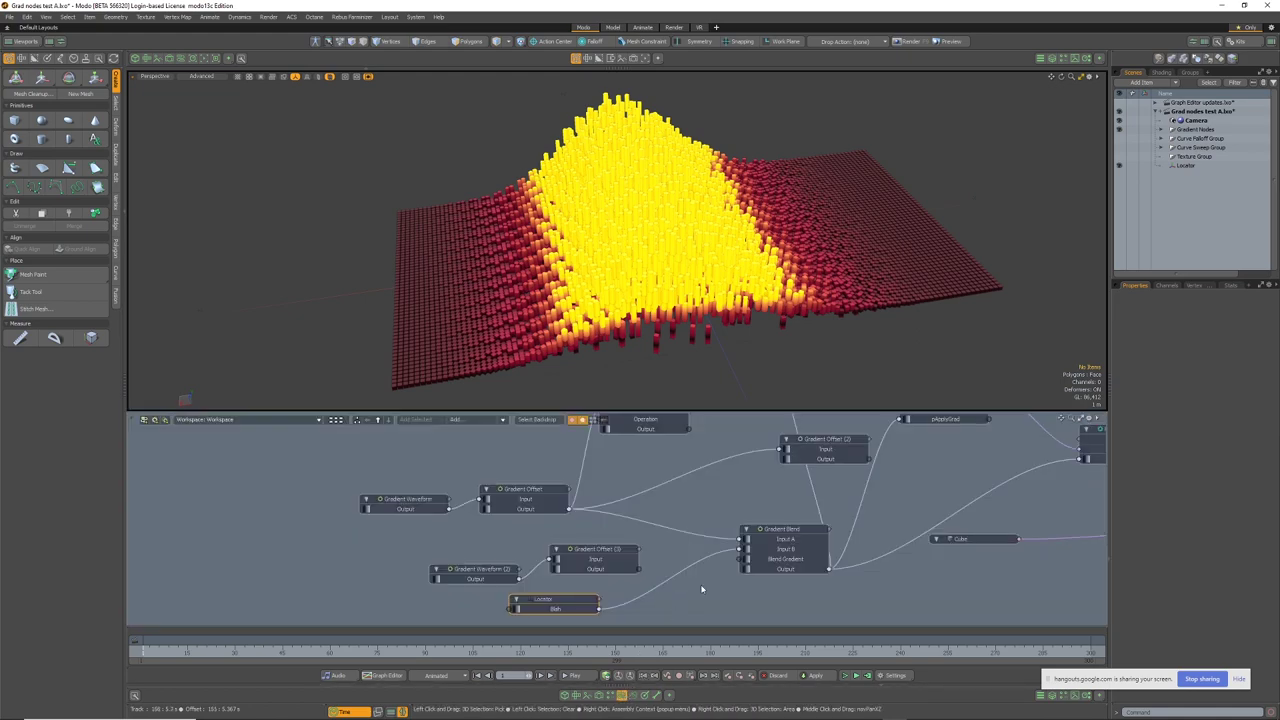
{"action": "left_click_drag", "start_coordinate": [668, 343], "coordinate": [640, 325], "text": "ctrl+alt"}
{"action": "scroll", "coordinate": [748, 558], "scroll_direction": "up", "scroll_amount": 1}
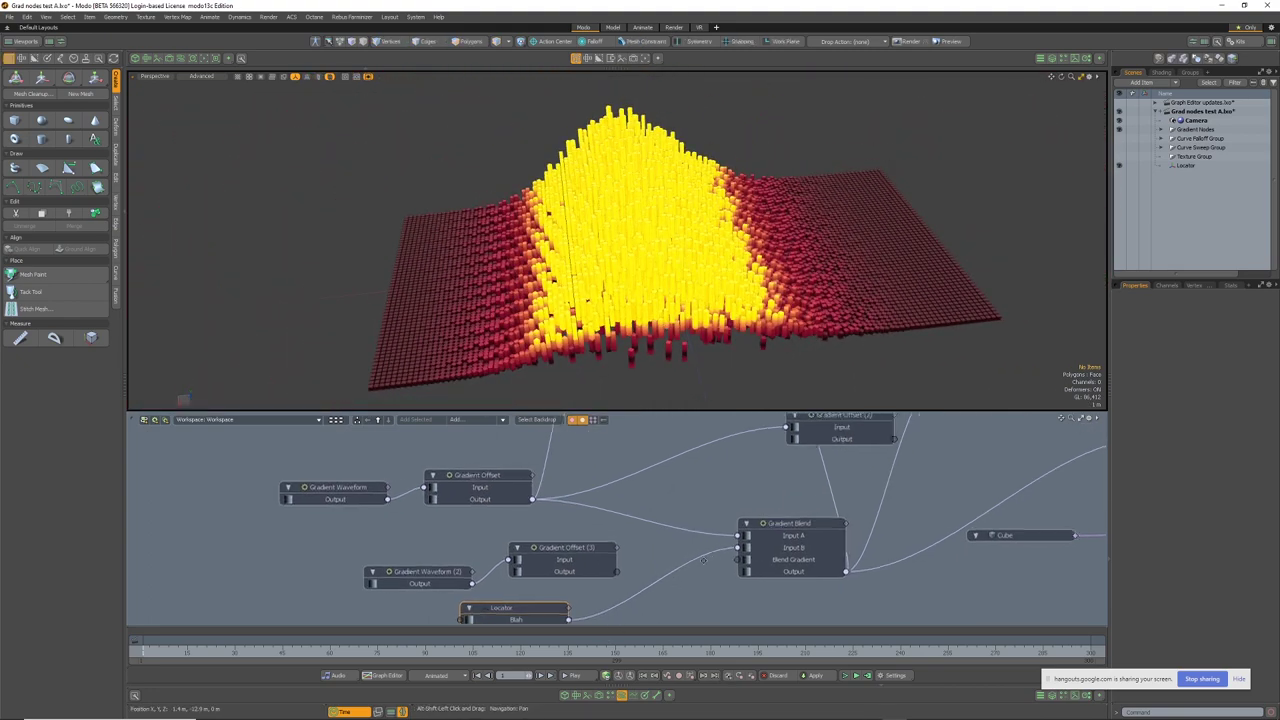
Lower the blend amount of the Gradient Blend node to 20 %
{"action": "middle_click_drag", "start_coordinate": [784, 529], "coordinate": [721, 543]}
{"action": "left_click", "coordinate": [722, 543]}
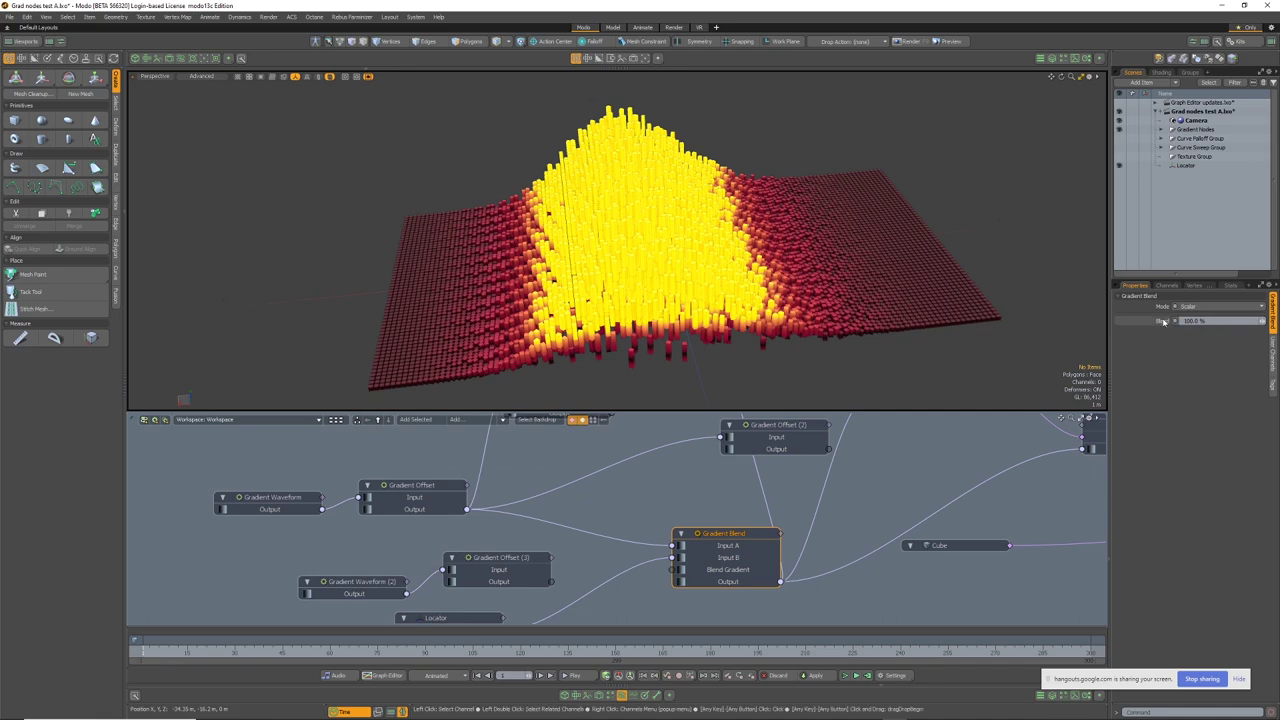
{"action": "key", "text": "c"}
{"action": "left_click_drag", "start_coordinate": [896, 363], "coordinate": [779, 363]}
{"action": "left_click_drag", "start_coordinate": [588, 560], "coordinate": [623, 502], "text": "alt"}
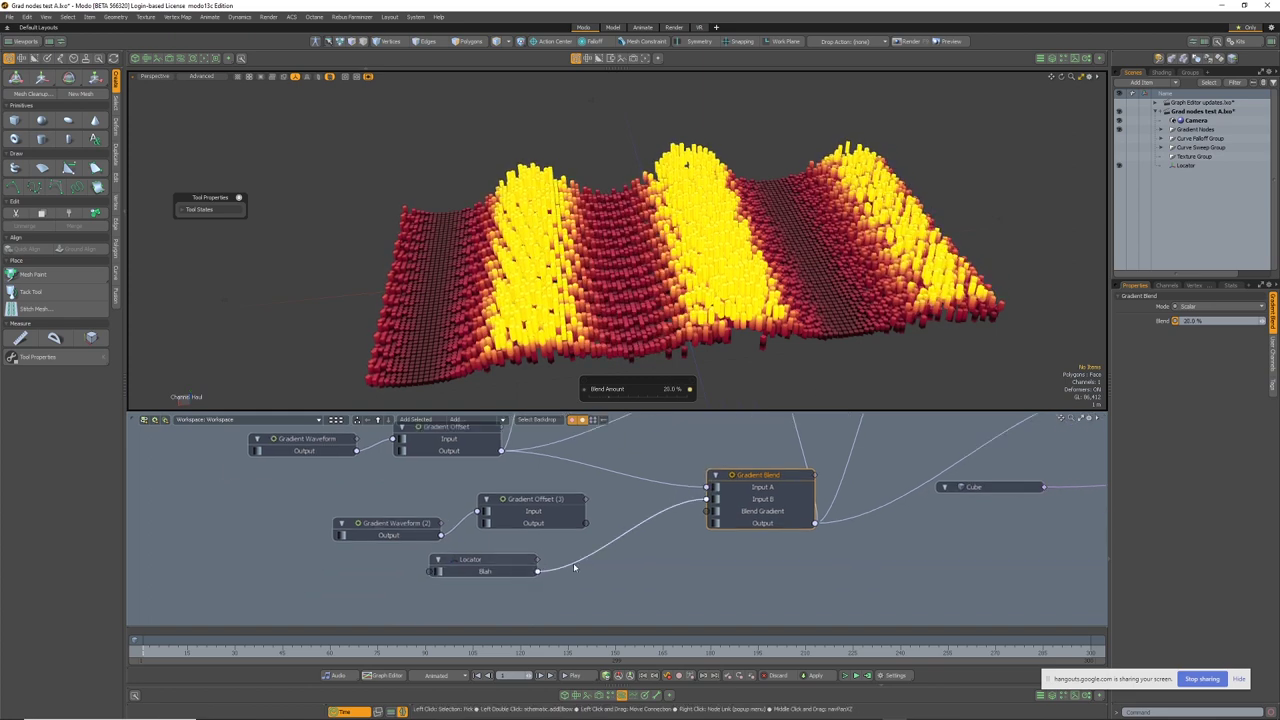
Look up Gradient Math among the gradient channel modifiers, and select the existing Gradient Math node in the schematic
{"action": "left_click", "coordinate": [575, 565]}
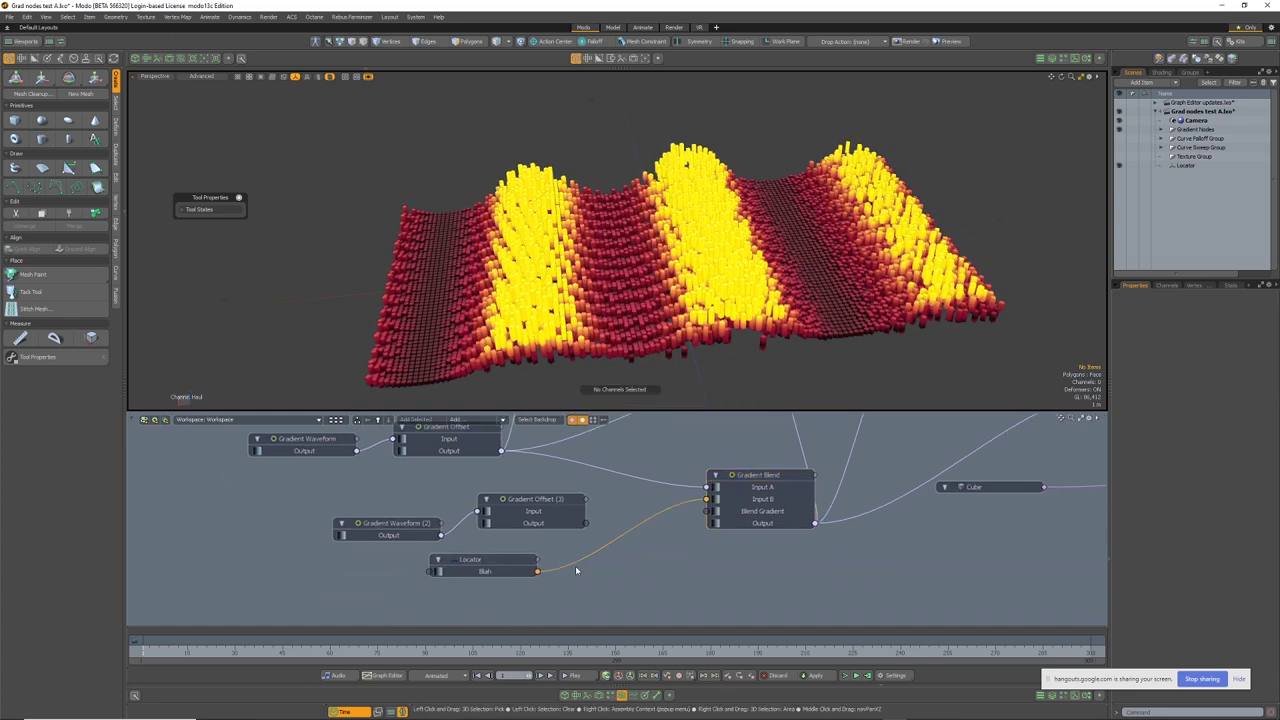
{"action": "left_click", "coordinate": [466, 424]}
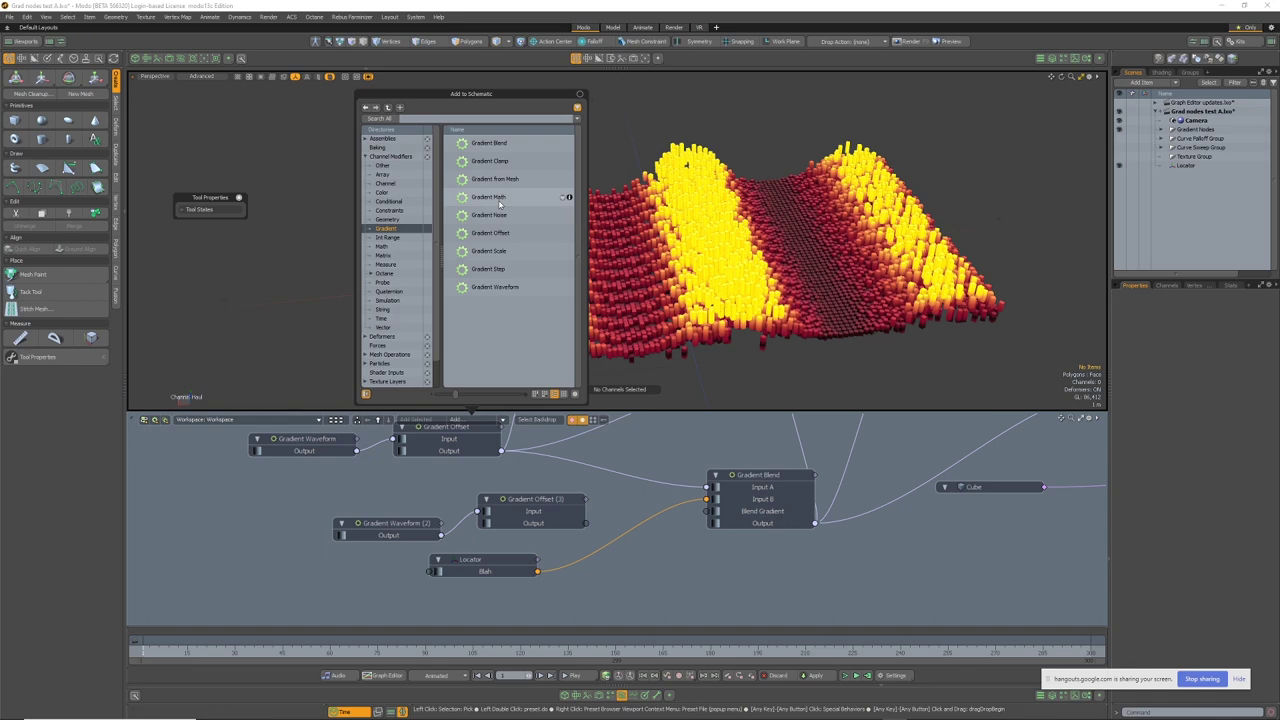
{"action": "left_click", "coordinate": [495, 199]}
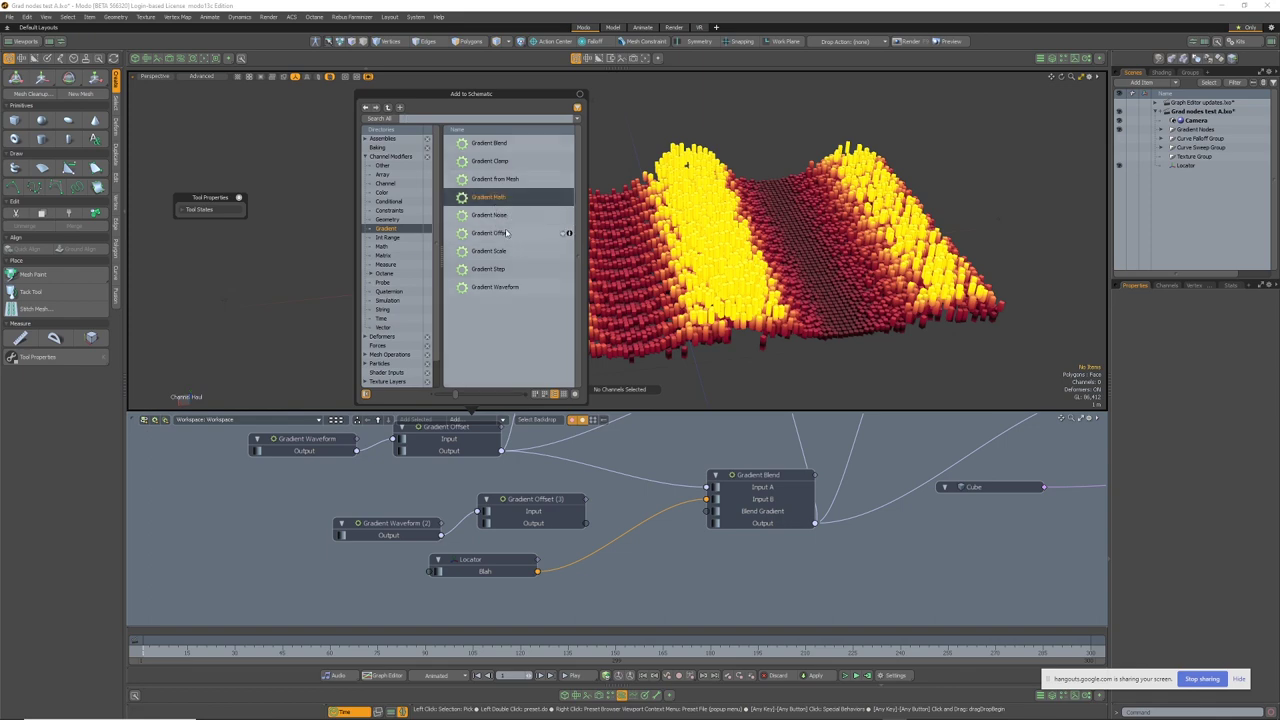
{"action": "left_click_drag", "start_coordinate": [608, 445], "coordinate": [687, 600], "text": "alt+shift"}
{"action": "left_click_drag", "start_coordinate": [687, 470], "coordinate": [663, 442], "text": "alt+shift"}
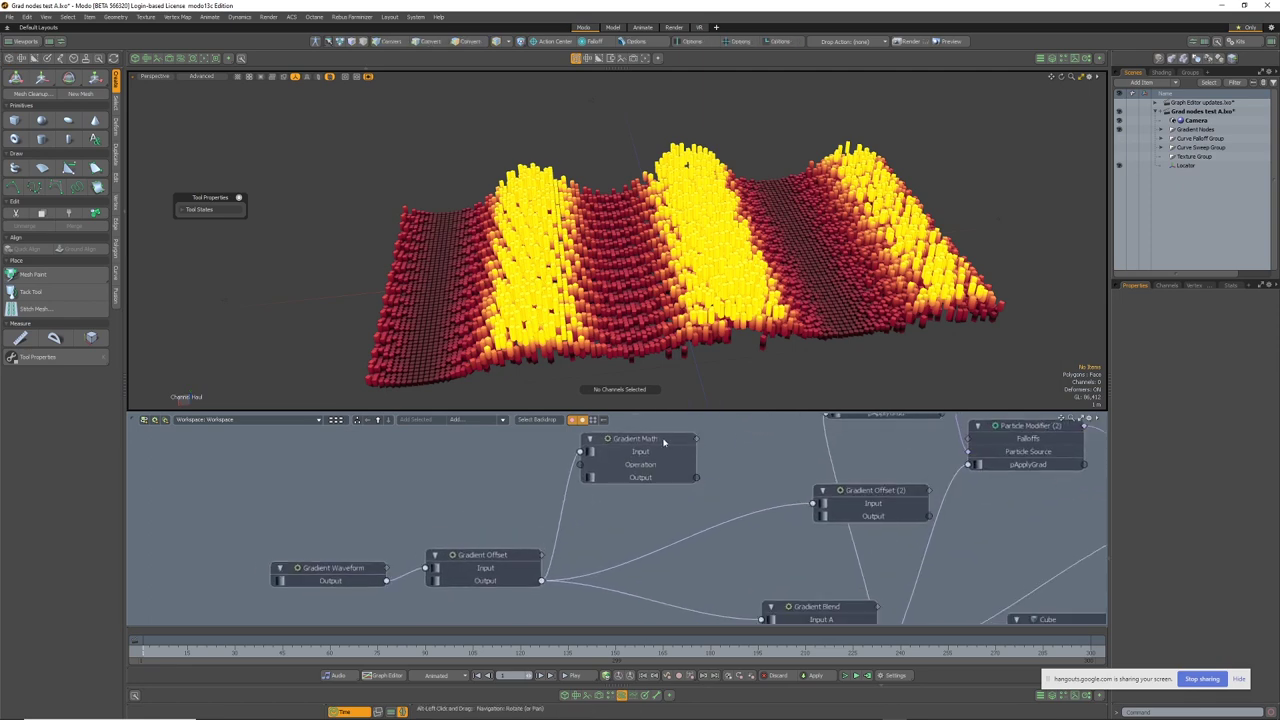
{"action": "left_click", "coordinate": [663, 442]}
Delete the link from the Locator to Gradient Blend and move the Locator node beside the Gradient Math node
{"action": "scroll", "coordinate": [726, 483], "scroll_direction": "down", "scroll_amount": 3}
{"action": "left_click", "coordinate": [682, 586]}
{"action": "key", "text": "Delete"}
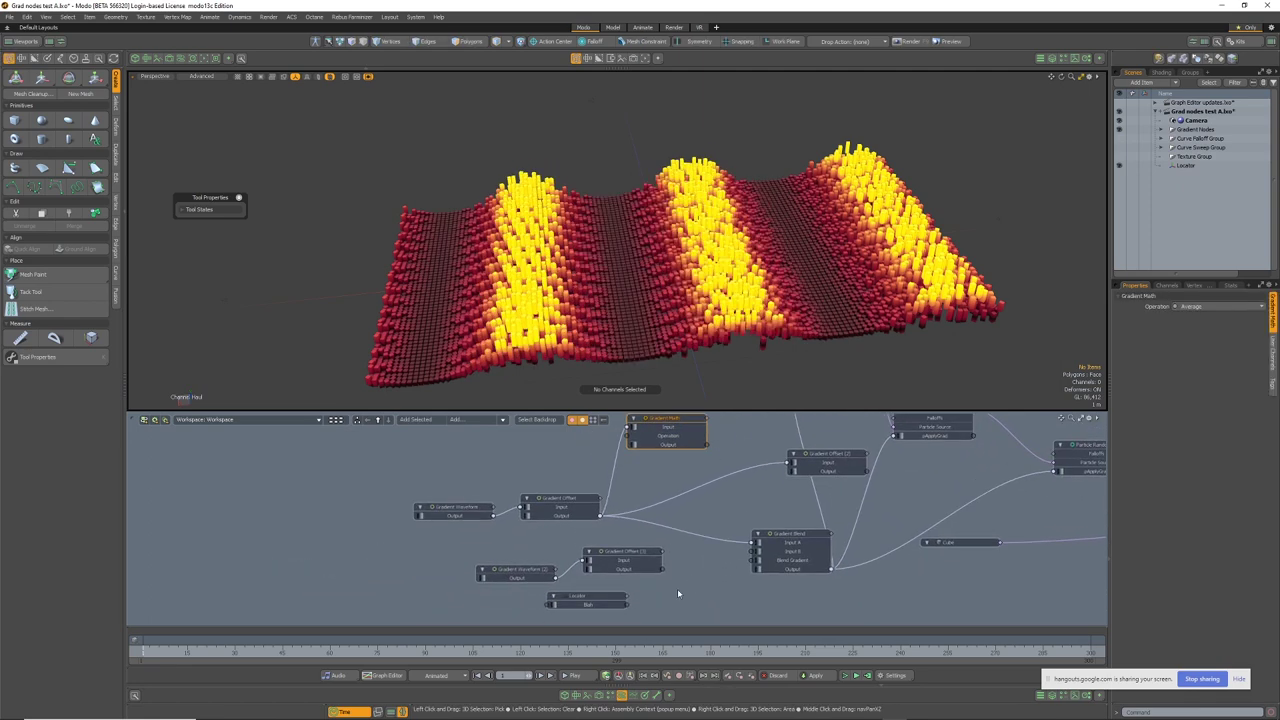
{"action": "left_click_drag", "start_coordinate": [590, 600], "coordinate": [512, 496]}
Connect the Locator's Blah channel to the Input of the Gradient Math node
{"action": "left_click", "coordinate": [566, 474]}
{"action": "scroll", "coordinate": [570, 487], "scroll_direction": "up", "scroll_amount": 3}
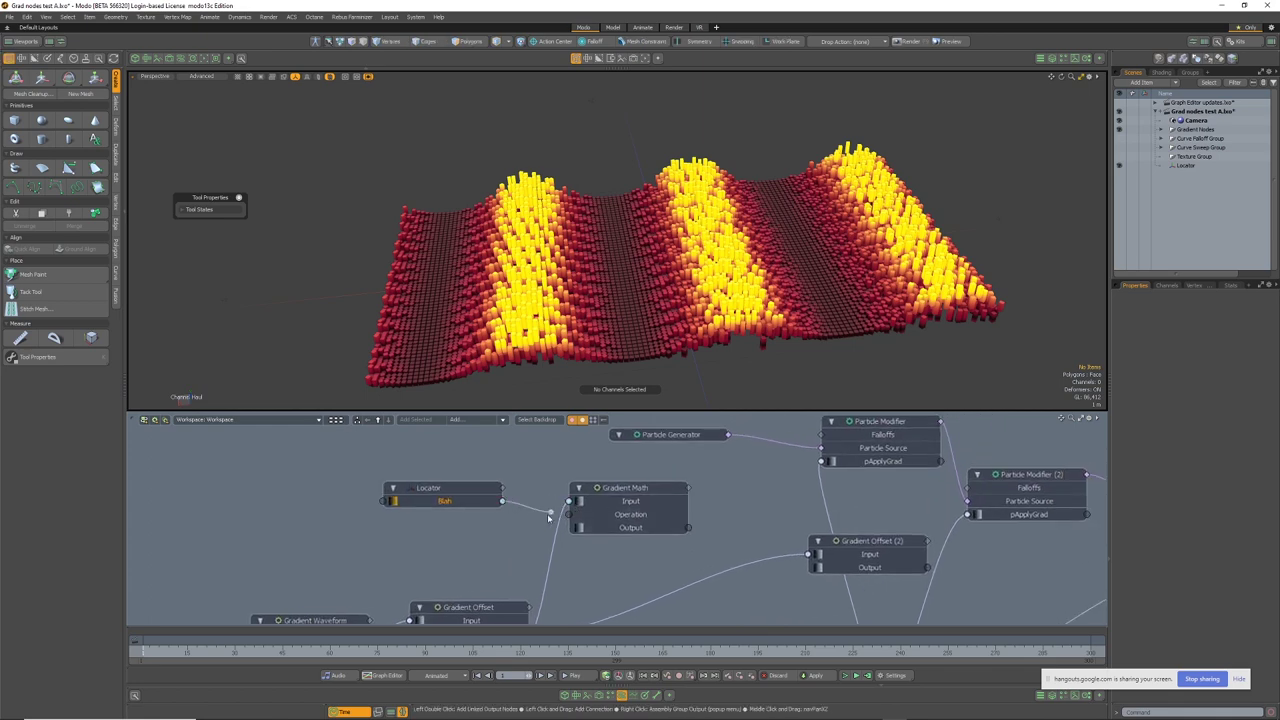
{"action": "left_click_drag", "start_coordinate": [603, 503], "coordinate": [603, 502]}
Connect the Gradient Math output to pApplyGrad on both Particle Modifiers and the Particle Random Modifier
{"action": "left_click_drag", "start_coordinate": [603, 502], "coordinate": [527, 500], "text": "alt+shift"}
{"action": "scroll", "coordinate": [576, 505], "scroll_direction": "down", "scroll_amount": 3}
{"action": "left_click", "coordinate": [534, 501]}
{"action": "scroll", "coordinate": [575, 505], "scroll_direction": "down", "scroll_amount": 3}
{"action": "scroll", "coordinate": [543, 511], "scroll_direction": "up", "scroll_amount": 2}
{"action": "scroll", "coordinate": [543, 511], "scroll_direction": "down", "scroll_amount": 1}
{"action": "scroll", "coordinate": [525, 500], "scroll_direction": "up", "scroll_amount": 2}
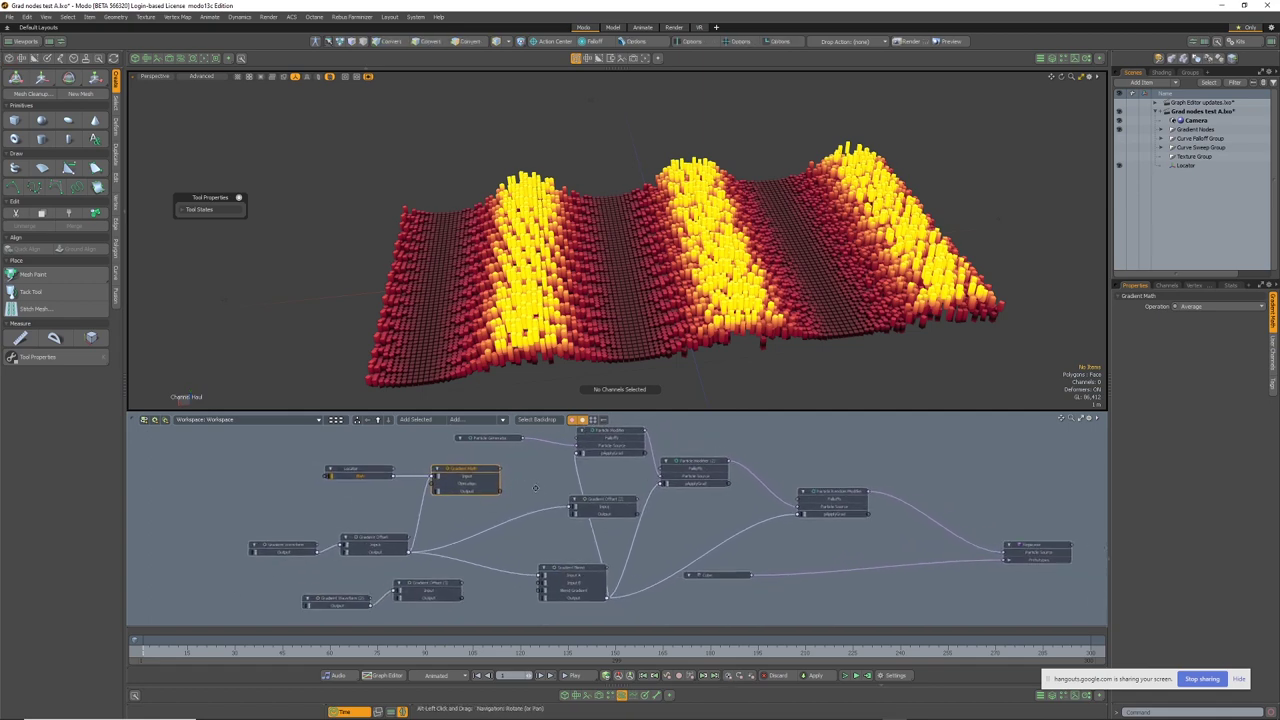
{"action": "scroll", "coordinate": [512, 499], "scroll_direction": "down", "scroll_amount": 1}
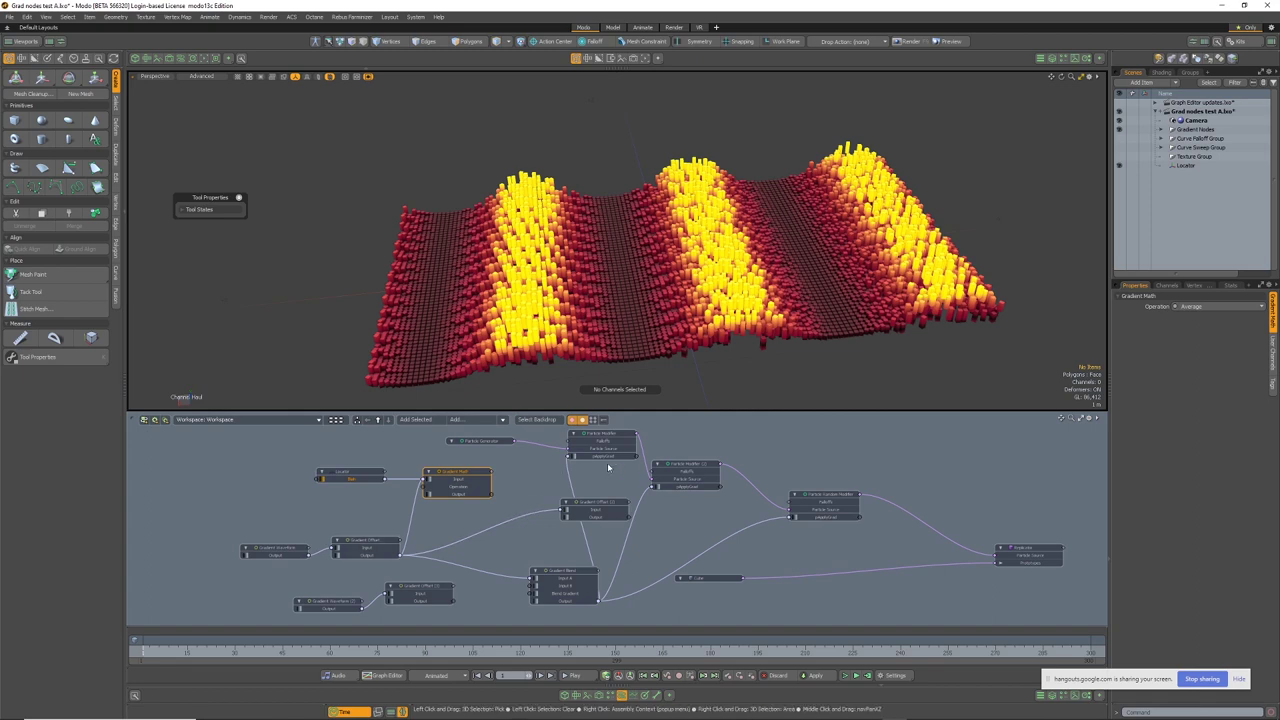
{"action": "scroll", "coordinate": [607, 462], "scroll_direction": "up", "scroll_amount": 1}
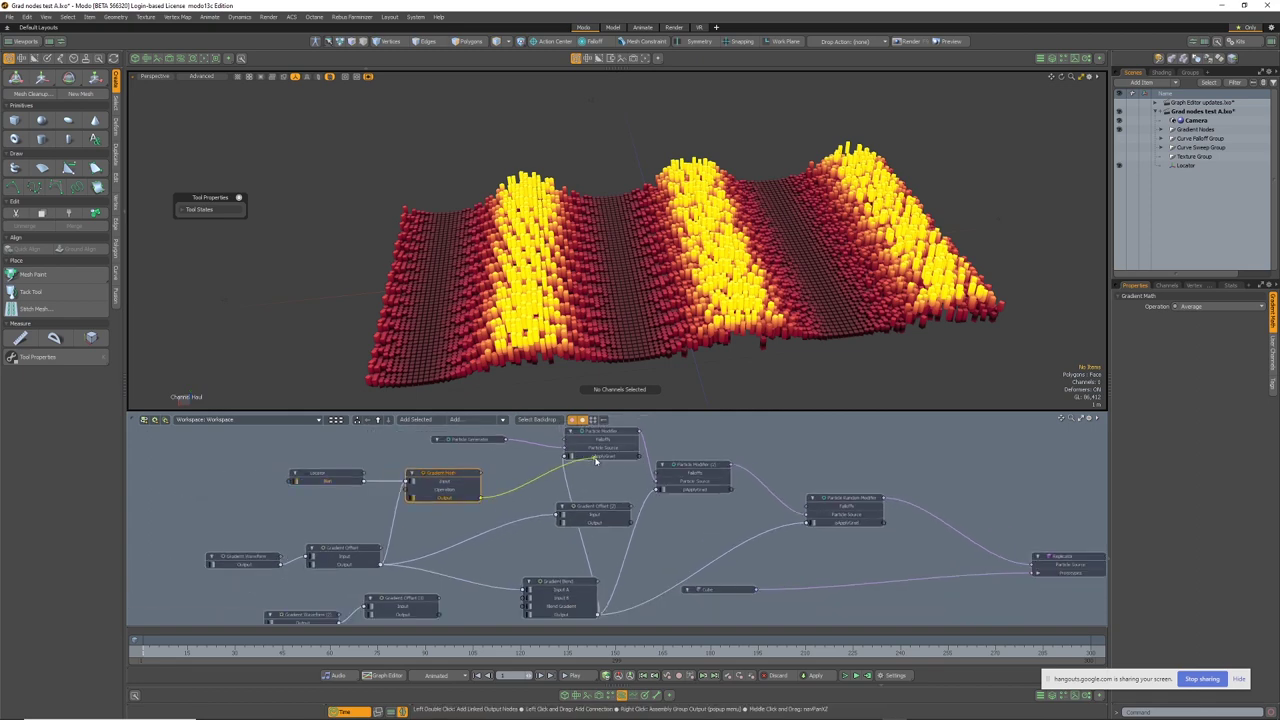
{"action": "left_click_drag", "start_coordinate": [596, 460], "coordinate": [594, 458]}
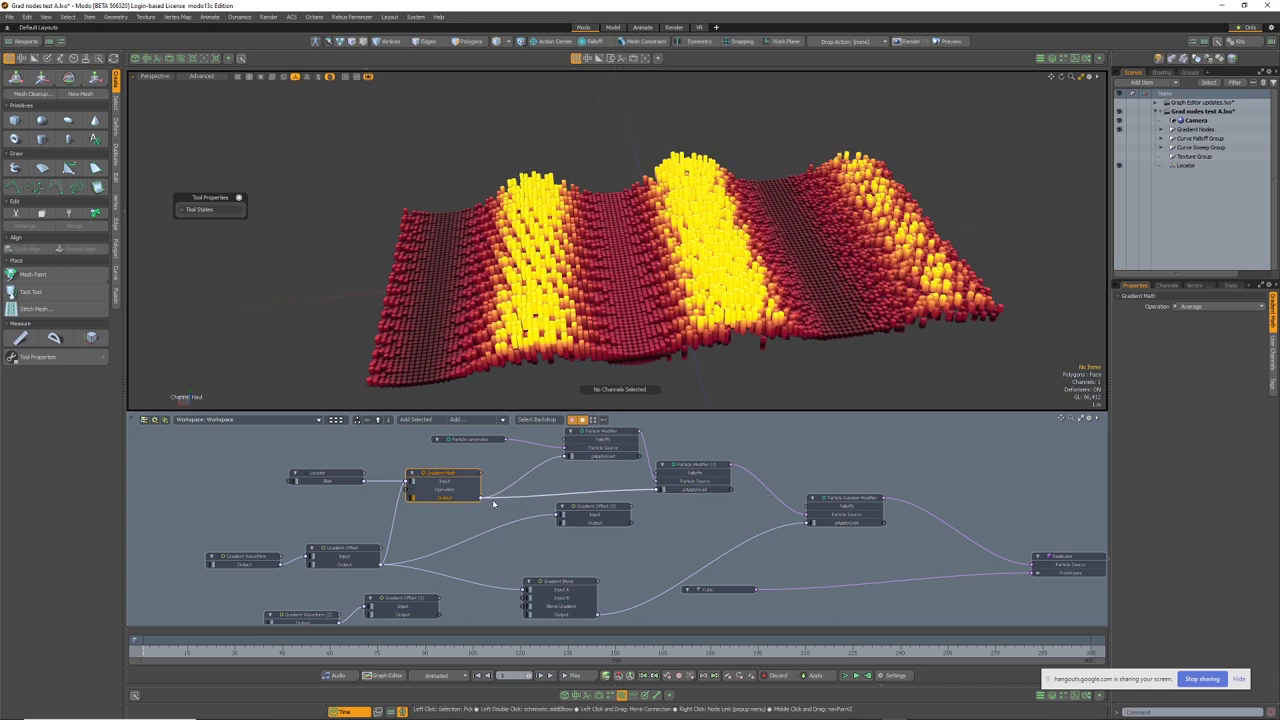
{"action": "left_click_drag", "start_coordinate": [835, 524], "coordinate": [832, 524]}
Try the Add operation on the Gradient Math node, and settle on Multiply
{"action": "middle_click_drag", "start_coordinate": [455, 466], "coordinate": [517, 468]}
{"action": "scroll", "coordinate": [500, 466], "scroll_direction": "up", "scroll_amount": 2}
{"action": "left_click", "coordinate": [1200, 306]}
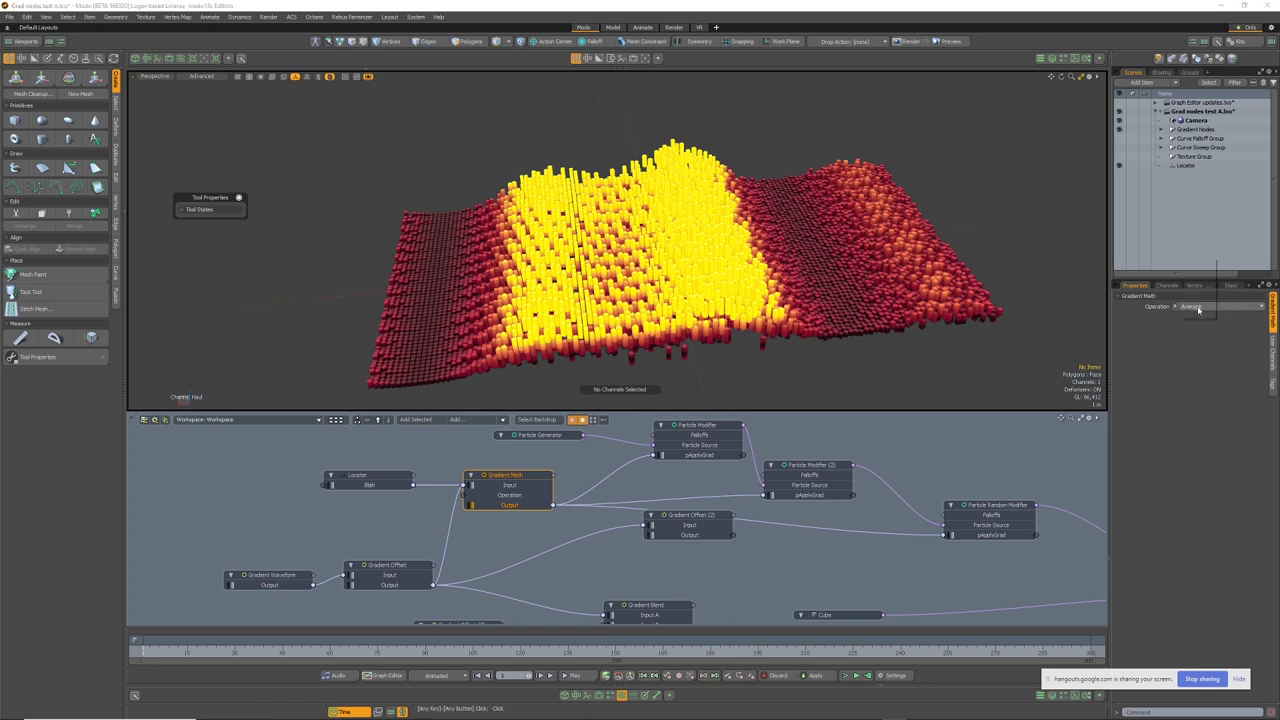
{"action": "left_click", "coordinate": [1206, 274]}
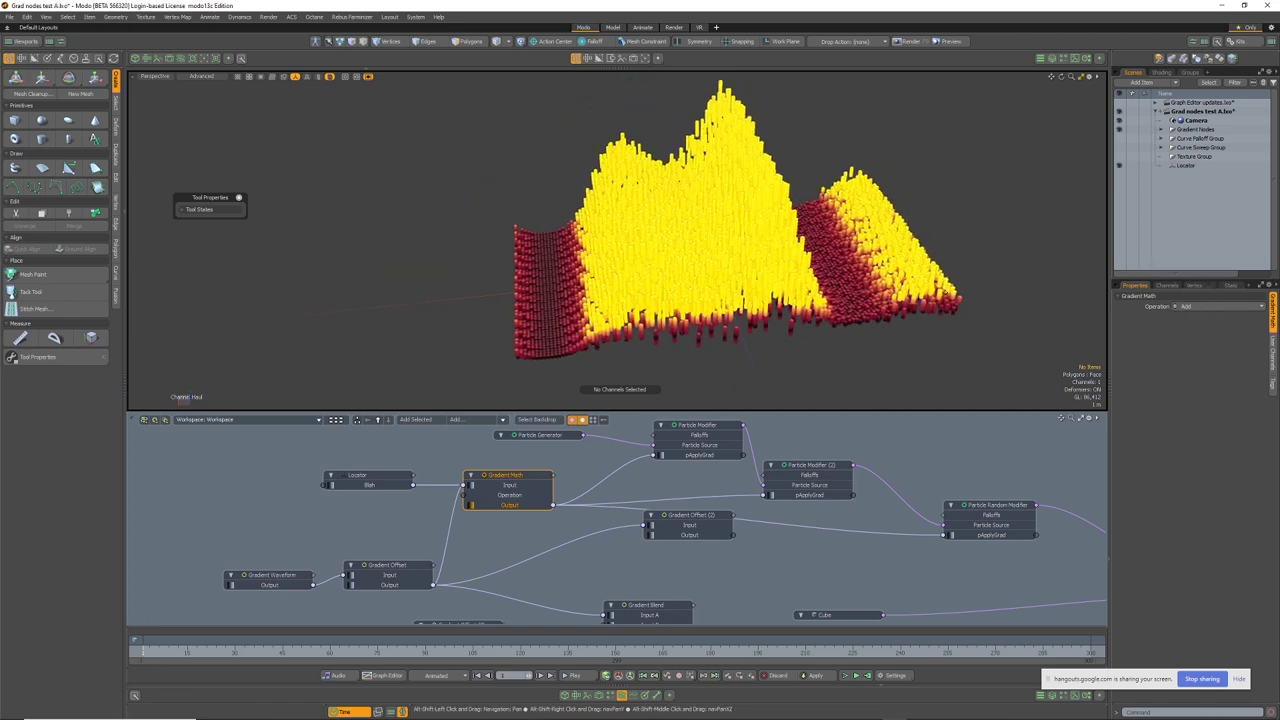
{"action": "left_click", "coordinate": [1200, 307]}
{"action": "left_click", "coordinate": [1206, 321]}
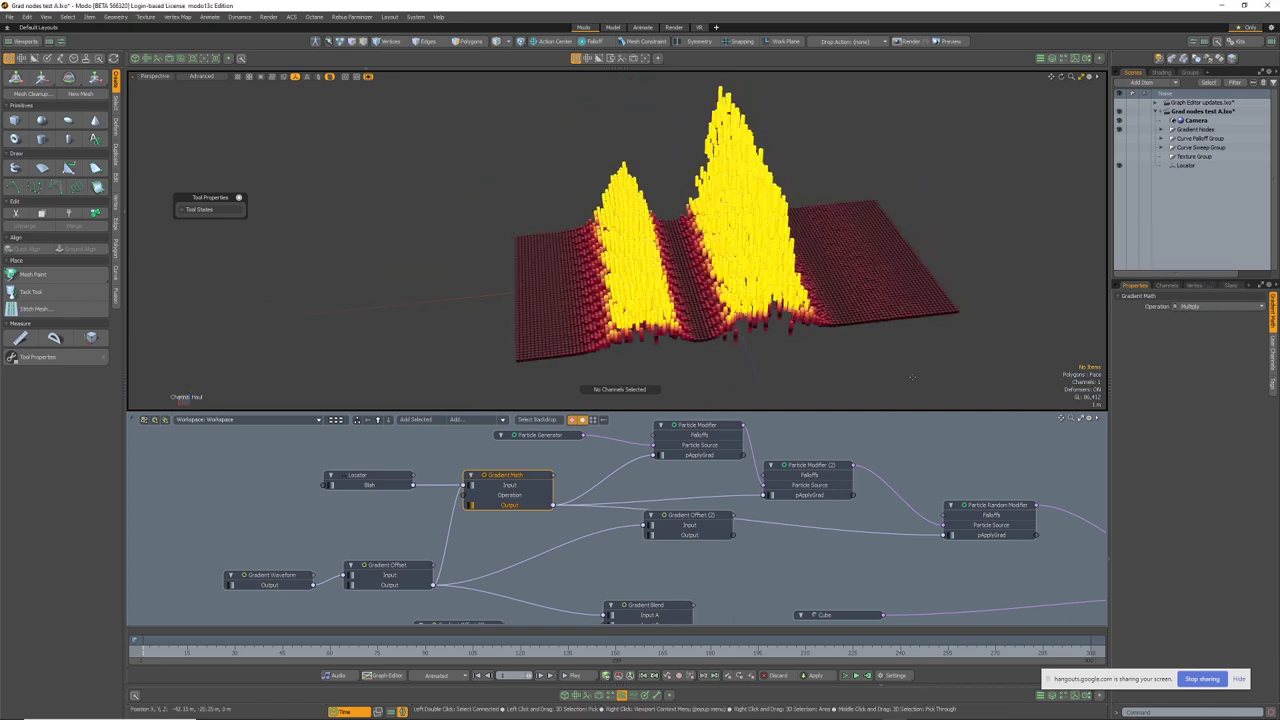
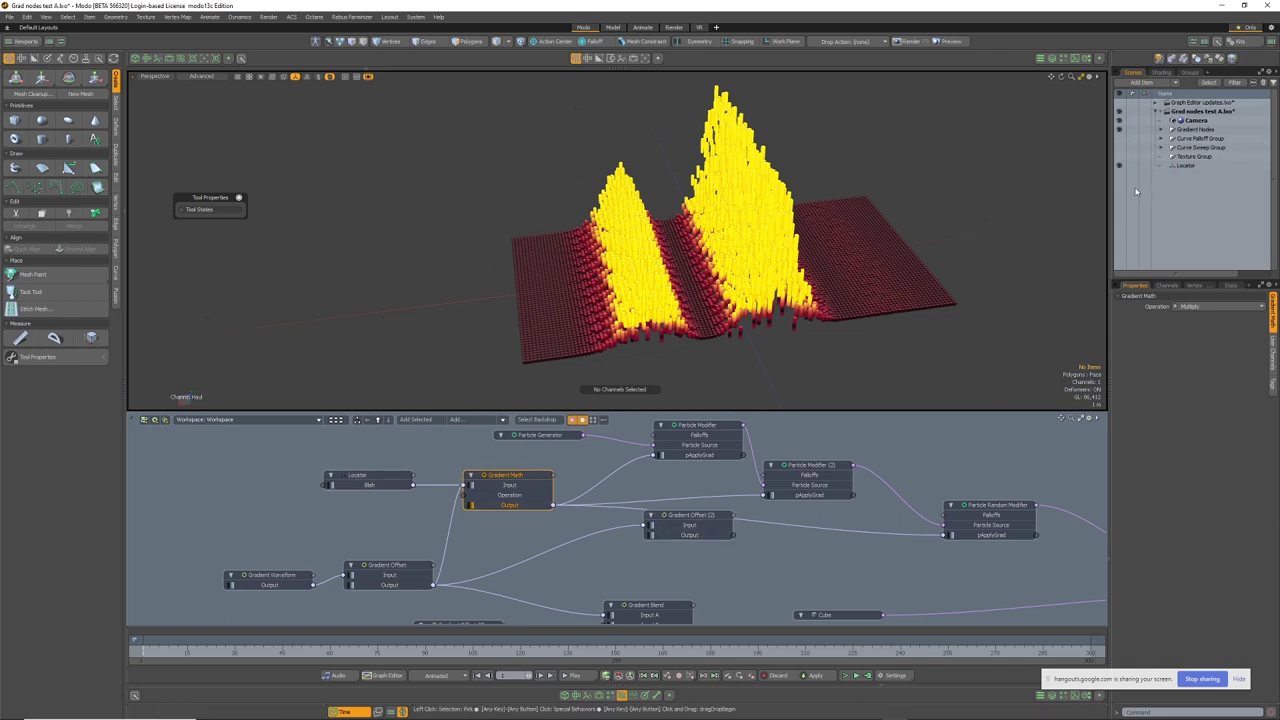
Hide the Gradient Nodes group, show the Curve Sweep Group with its schematic nodes in view, and expand it in the item list
{"action": "left_click", "coordinate": [1119, 129]}
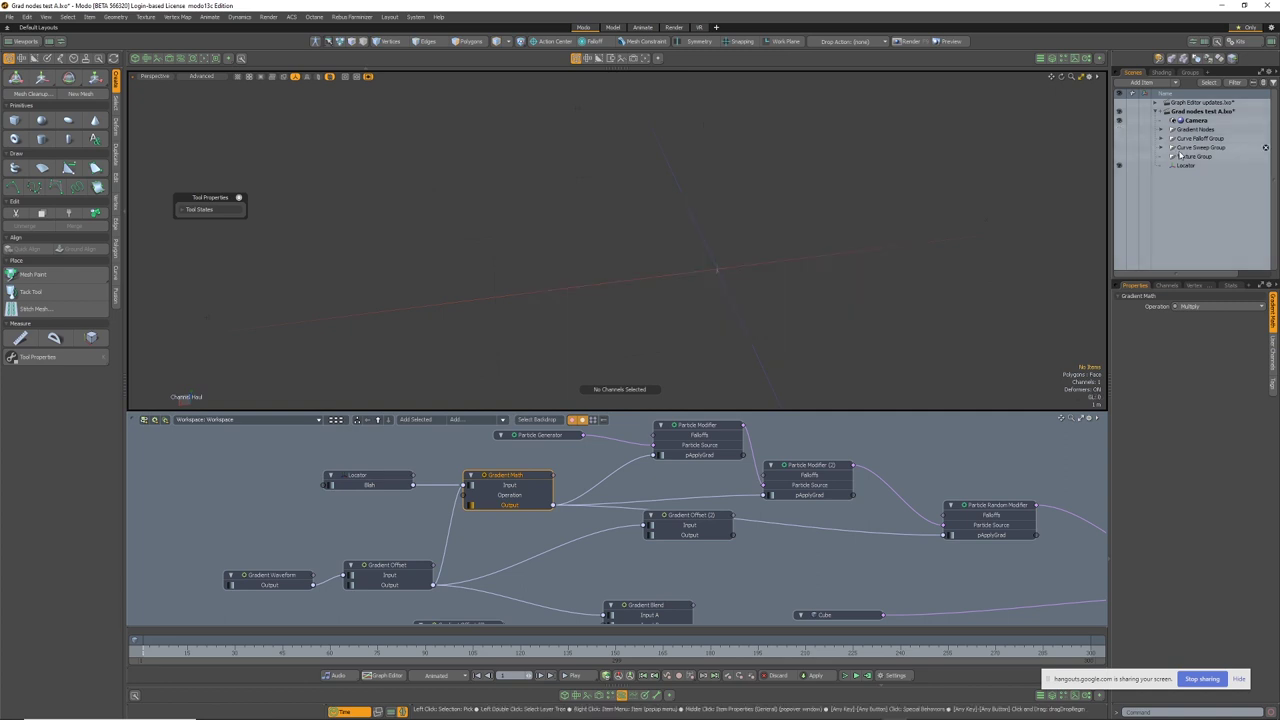
{"action": "left_click", "coordinate": [1119, 147]}
{"action": "mouse_move", "coordinate": [783, 280]}
{"action": "left_mouse_down", "text": "alt+shift"}
{"action": "mouse_move", "coordinate": [763, 263]}
{"action": "mouse_move", "coordinate": [785, 260]}
{"action": "left_mouse_up", "text": "alt+shift"}
{"action": "left_click_drag", "start_coordinate": [1069, 562], "coordinate": [773, 549], "text": "alt+shift"}
{"action": "key", "text": "a"}
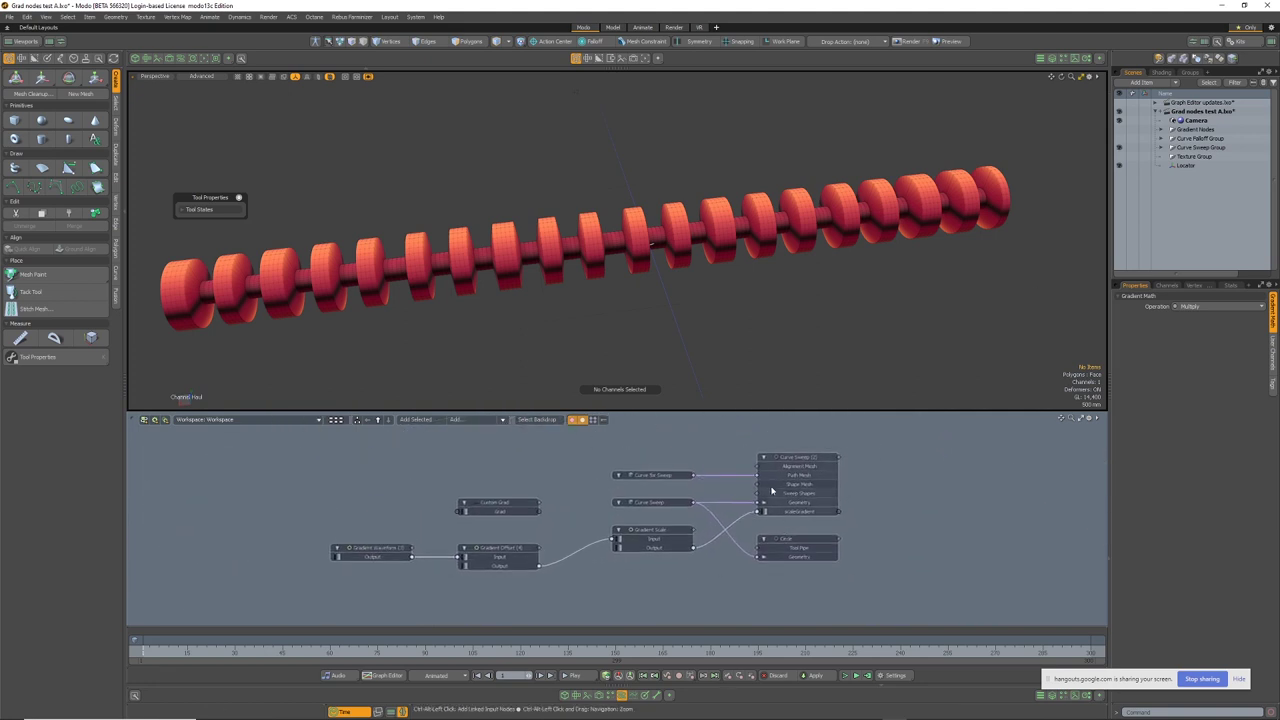
{"action": "left_click_drag", "start_coordinate": [825, 488], "coordinate": [846, 491], "text": "alt+shift"}
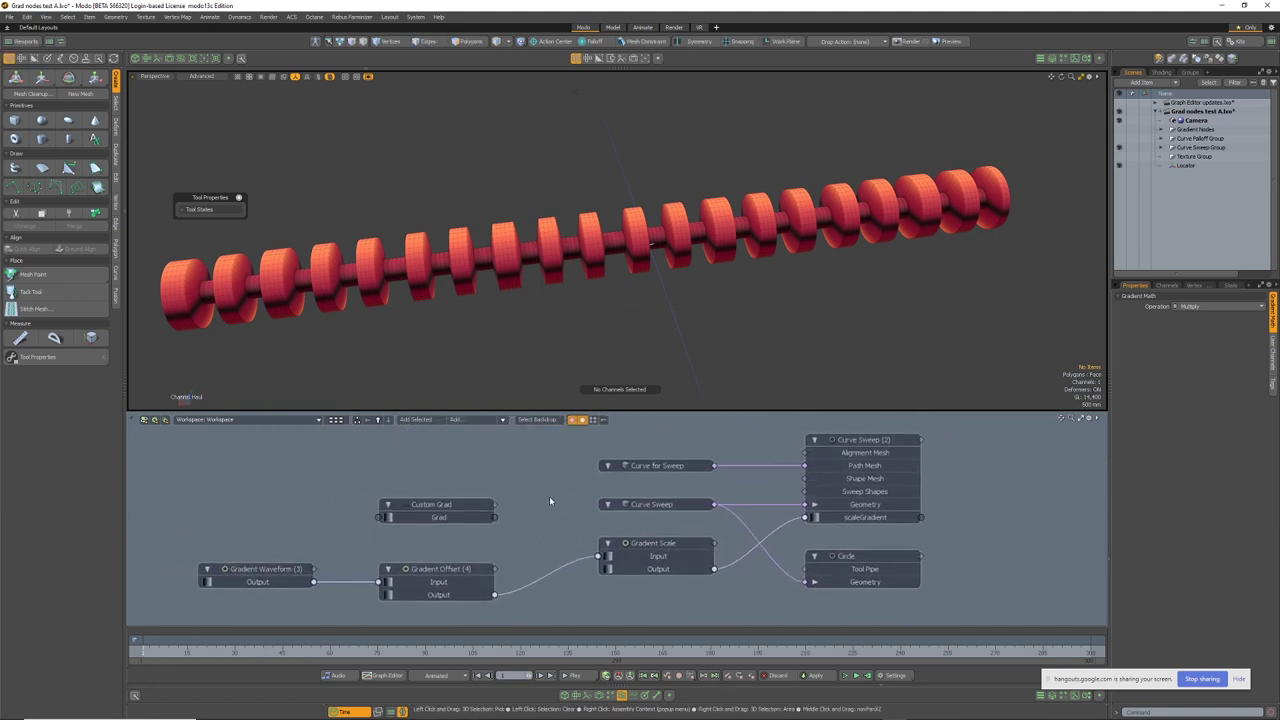
{"action": "left_click", "coordinate": [1162, 148]}
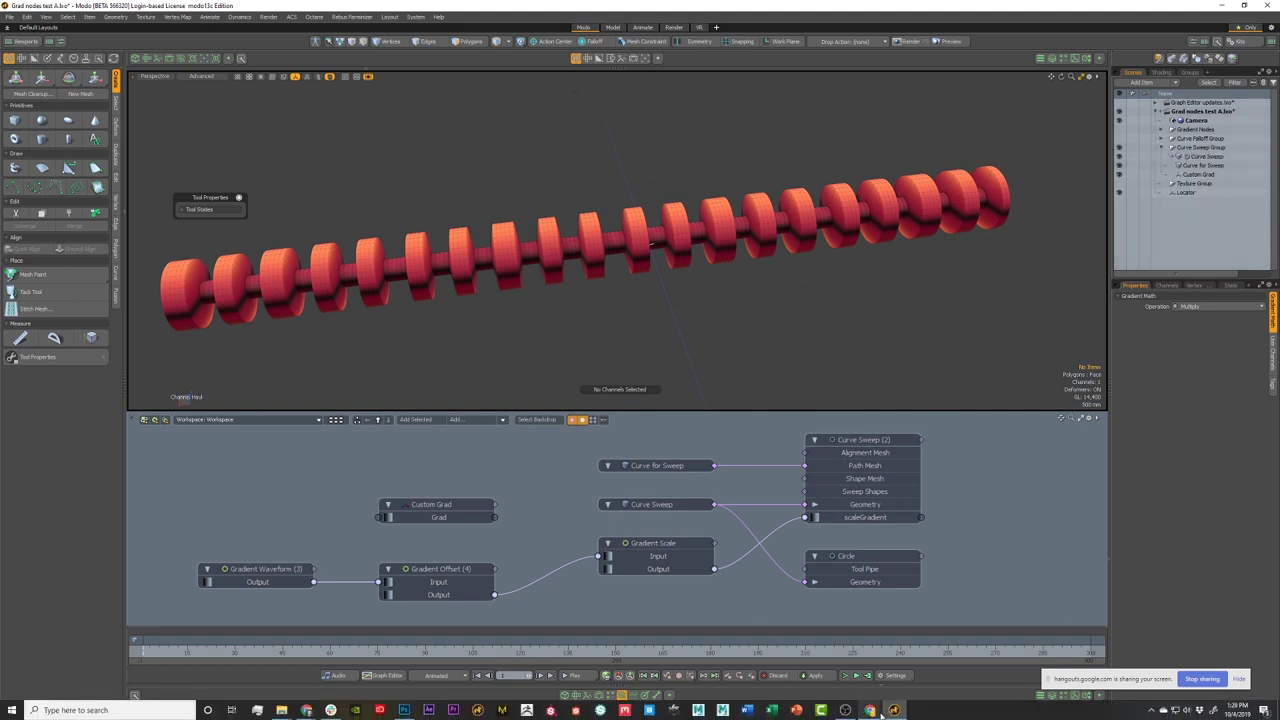
Switch to the YouTube live chat window to read the messages, and return to Modo
{"action": "left_click", "coordinate": [913, 676]}
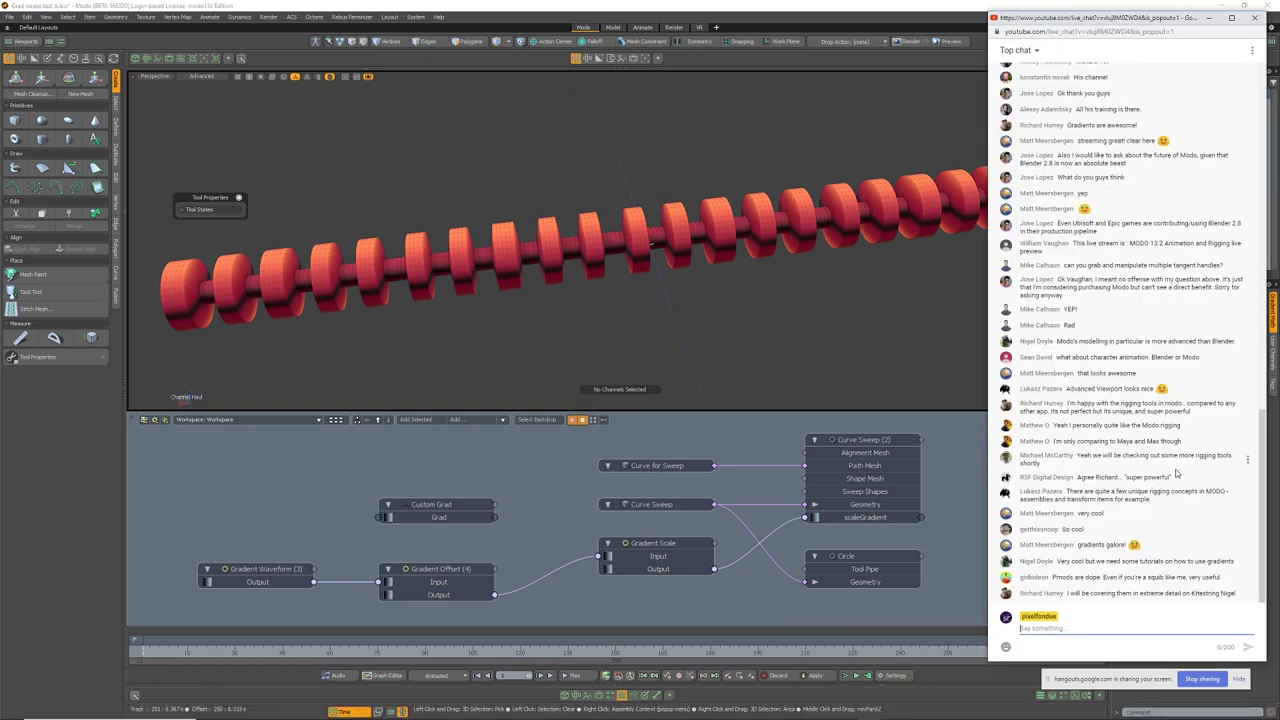
{"action": "left_click", "coordinate": [876, 612]}
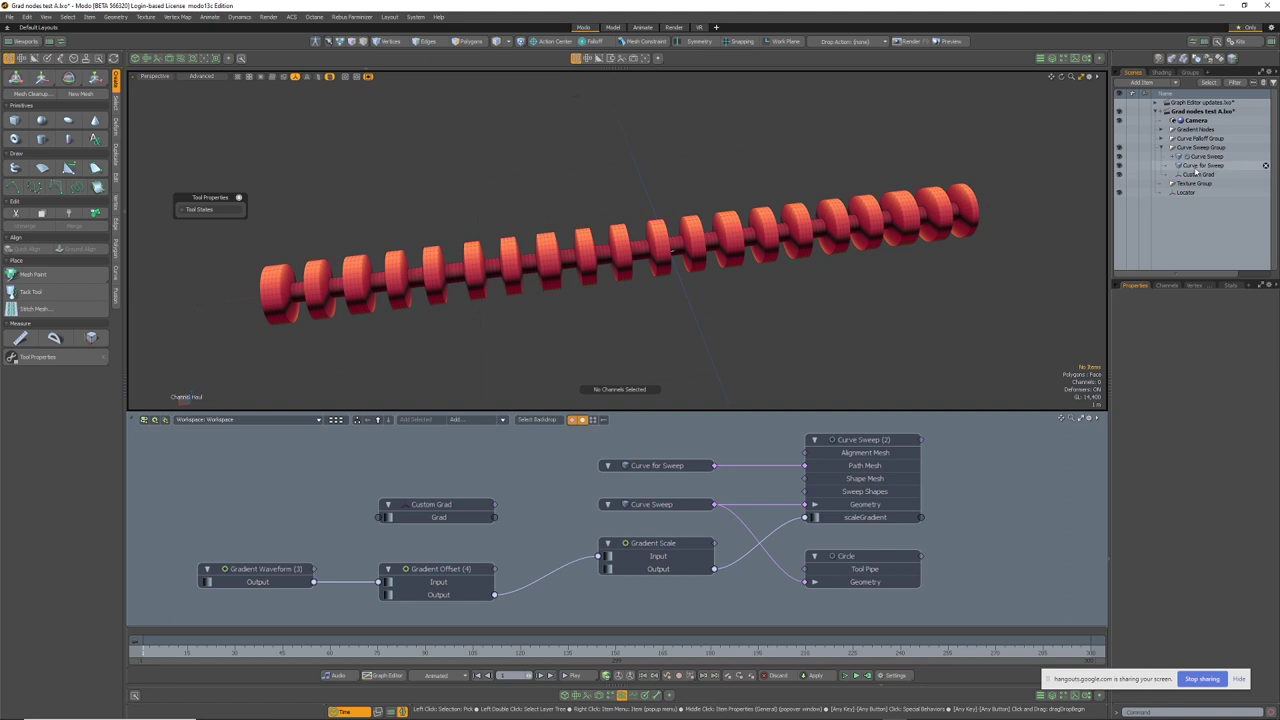
Show the mesh operations of the Curve Sweep mesh and disable its Curve Sweep operation to expose the circle profile
{"action": "left_click", "coordinate": [1203, 157]}
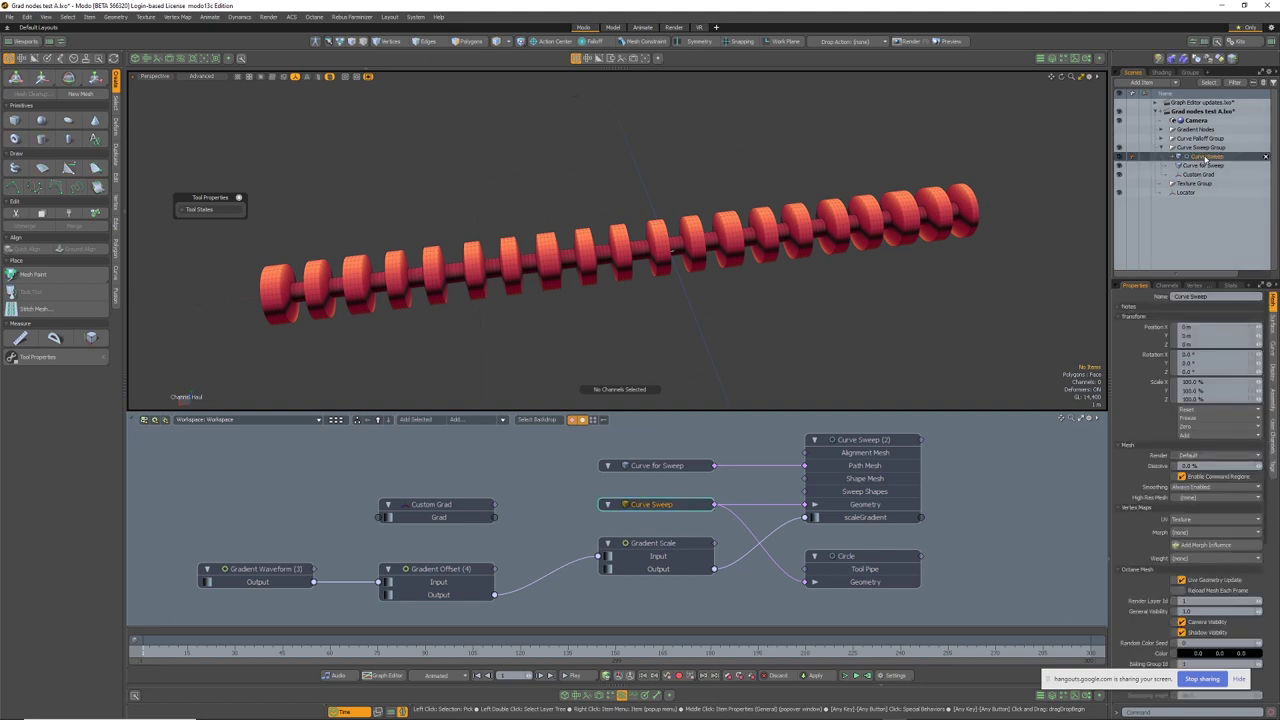
{"action": "left_click", "coordinate": [1052, 59]}
{"action": "left_click", "coordinate": [940, 114]}
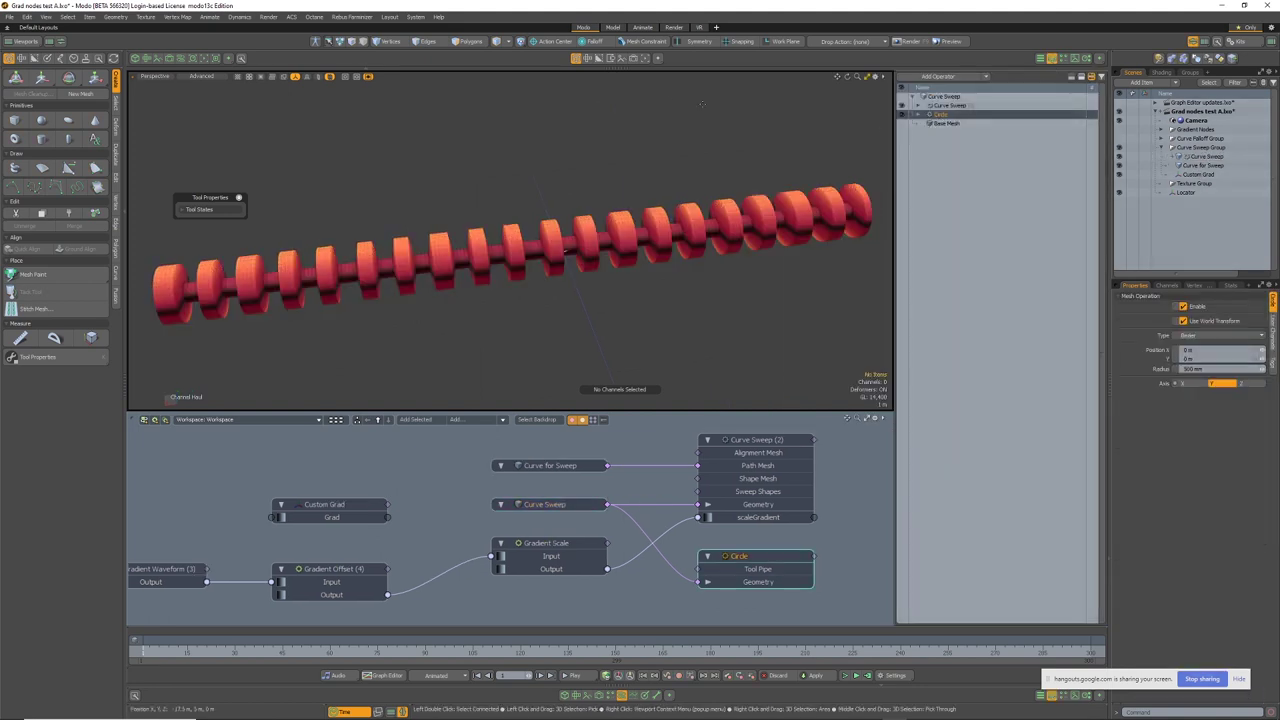
{"action": "left_click", "coordinate": [901, 105]}
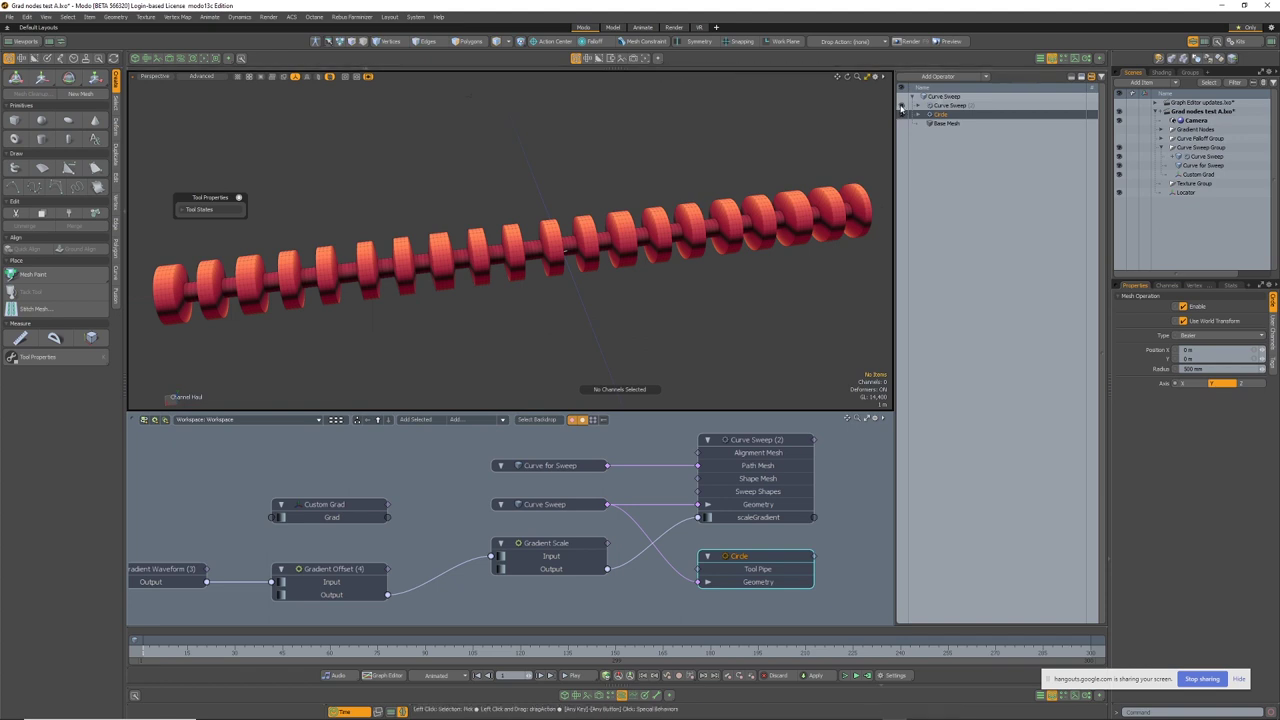
{"action": "left_click_drag", "start_coordinate": [570, 249], "coordinate": [762, 268], "text": "ctrl+alt"}
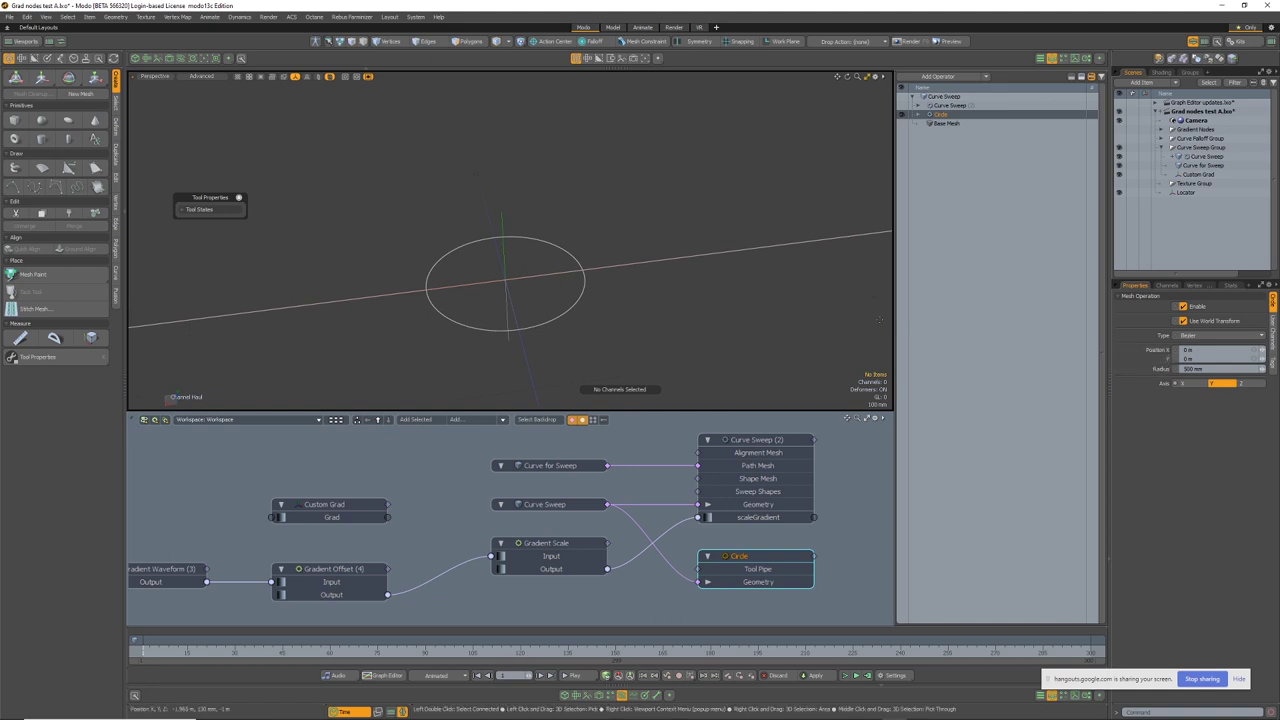
Examine the Curve Sweep operation's settings and the Curve for Sweep mesh that serves as its path
{"action": "left_click", "coordinate": [951, 105]}
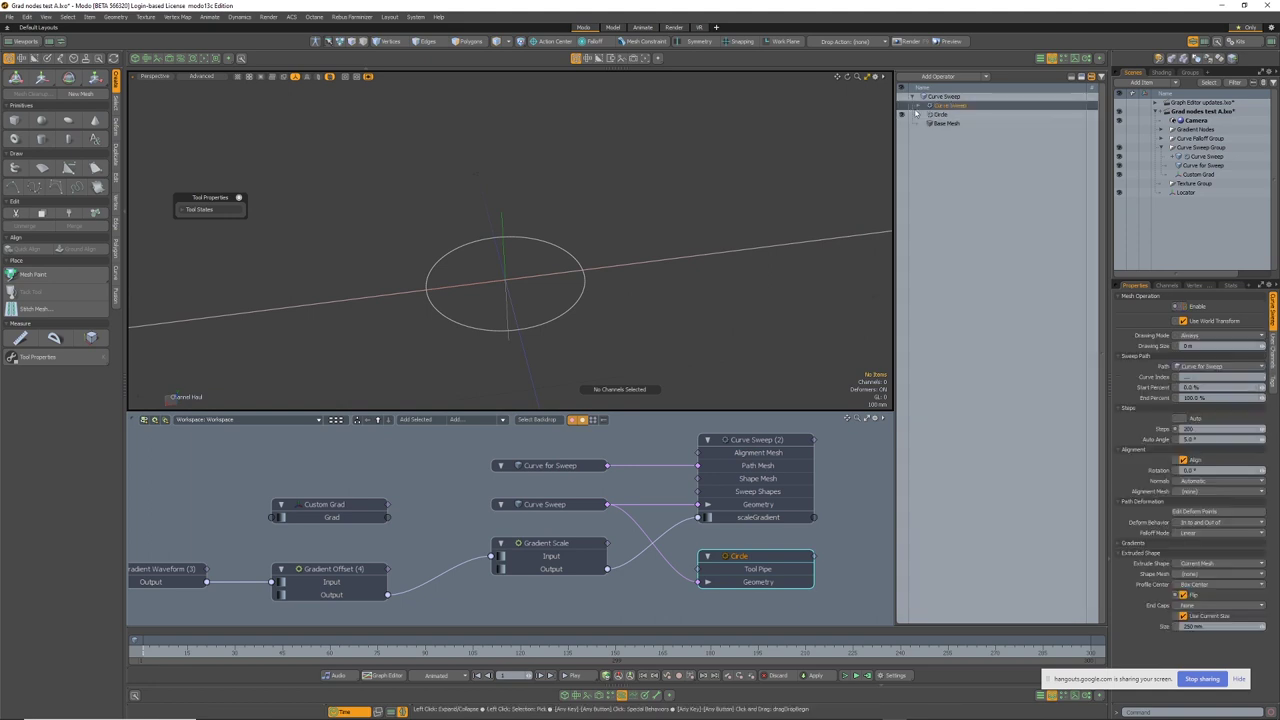
{"action": "left_click_drag", "start_coordinate": [700, 300], "coordinate": [387, 329], "text": "ctrl+alt"}
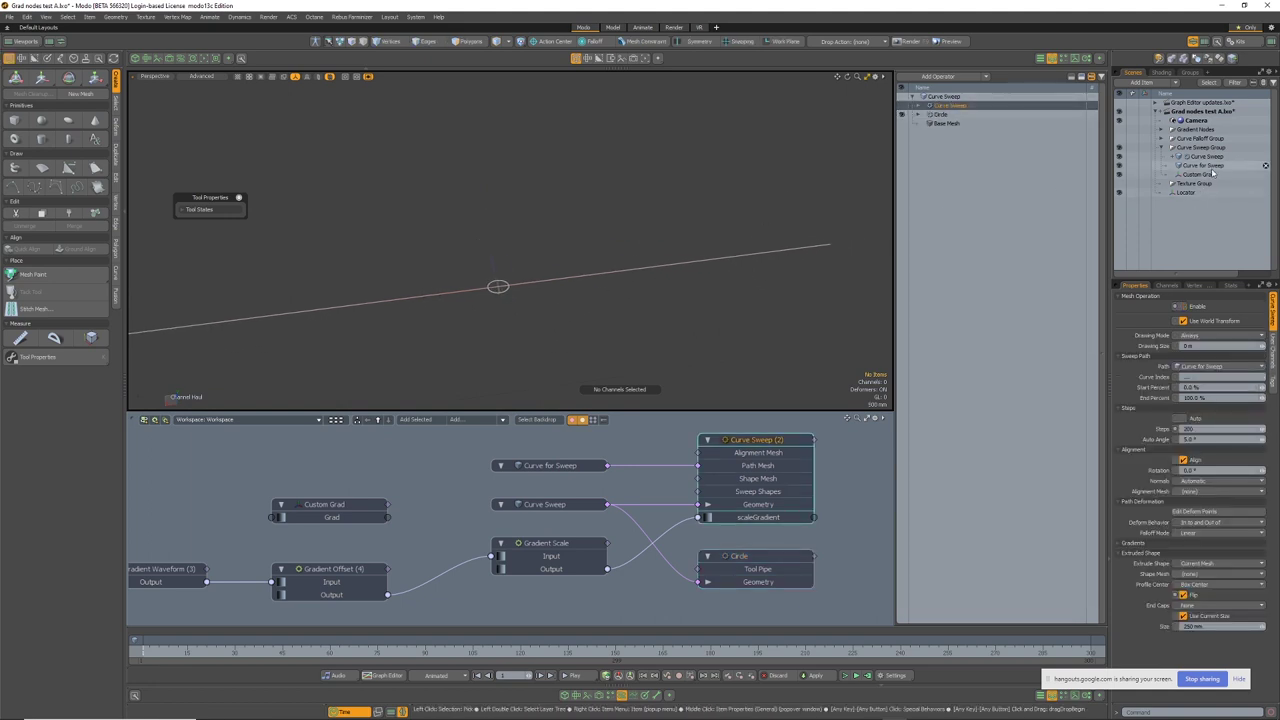
{"action": "left_click", "coordinate": [1199, 166]}
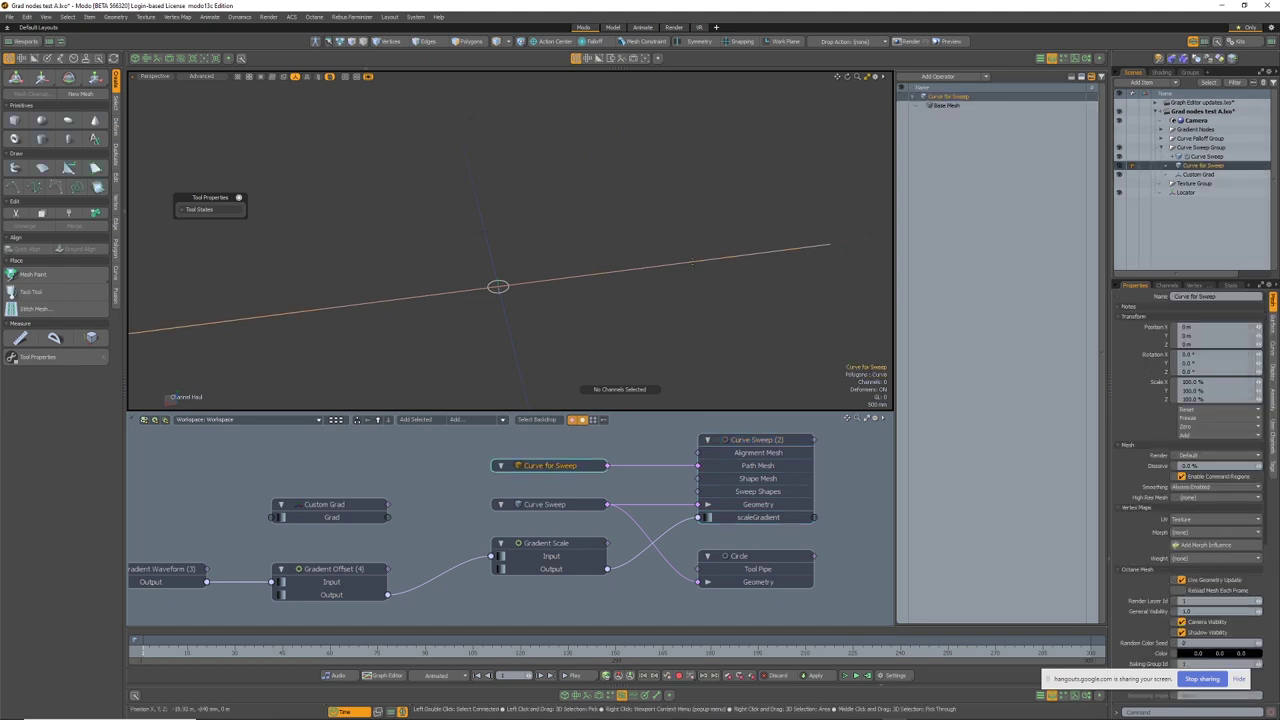
{"action": "left_click_drag", "start_coordinate": [619, 276], "coordinate": [601, 302], "text": "ctrl+alt"}
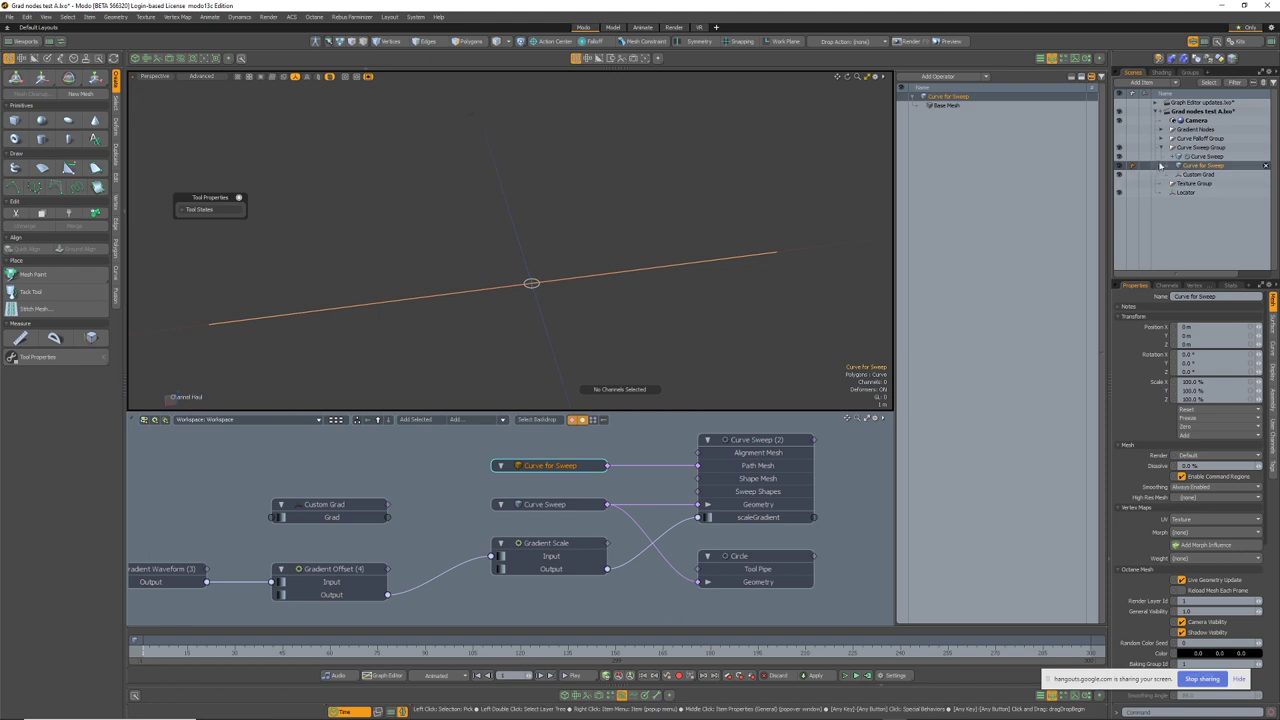
Re-enable the Curve Sweep operation, expand its Gradients properties and bring the scaleGradient channel into close view
{"action": "left_click", "coordinate": [1182, 157]}
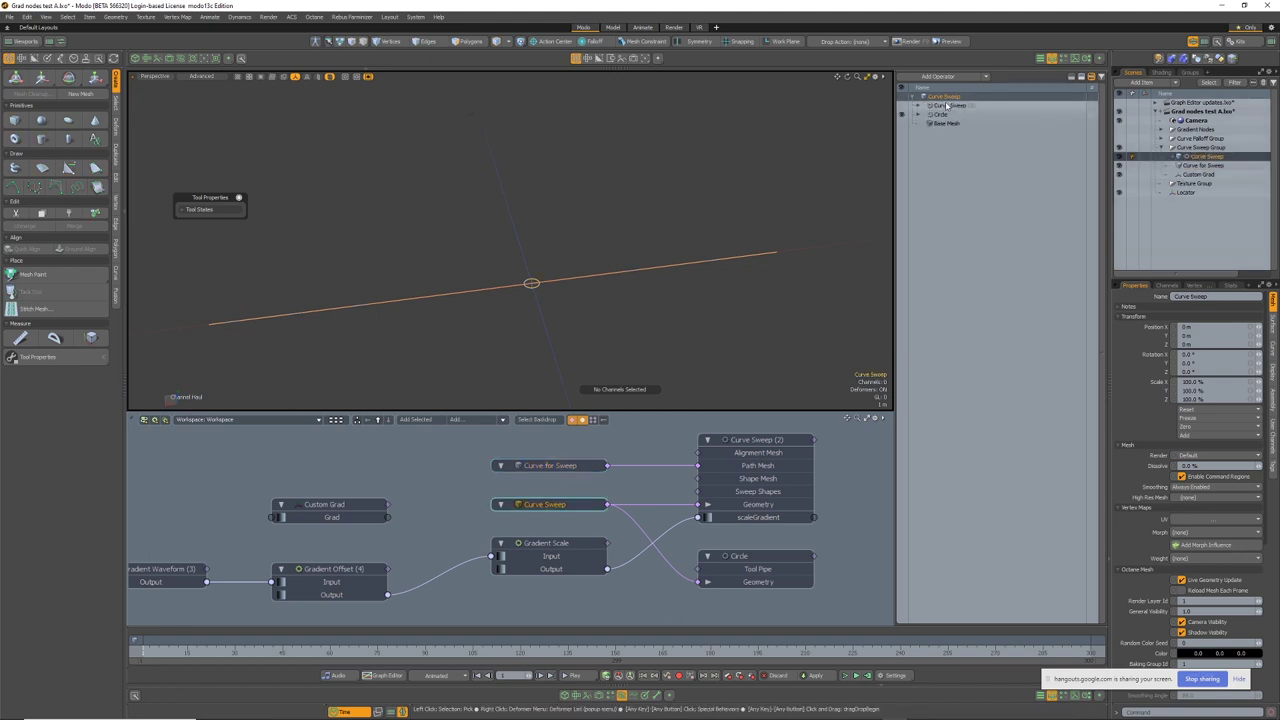
{"action": "left_click", "coordinate": [903, 108]}
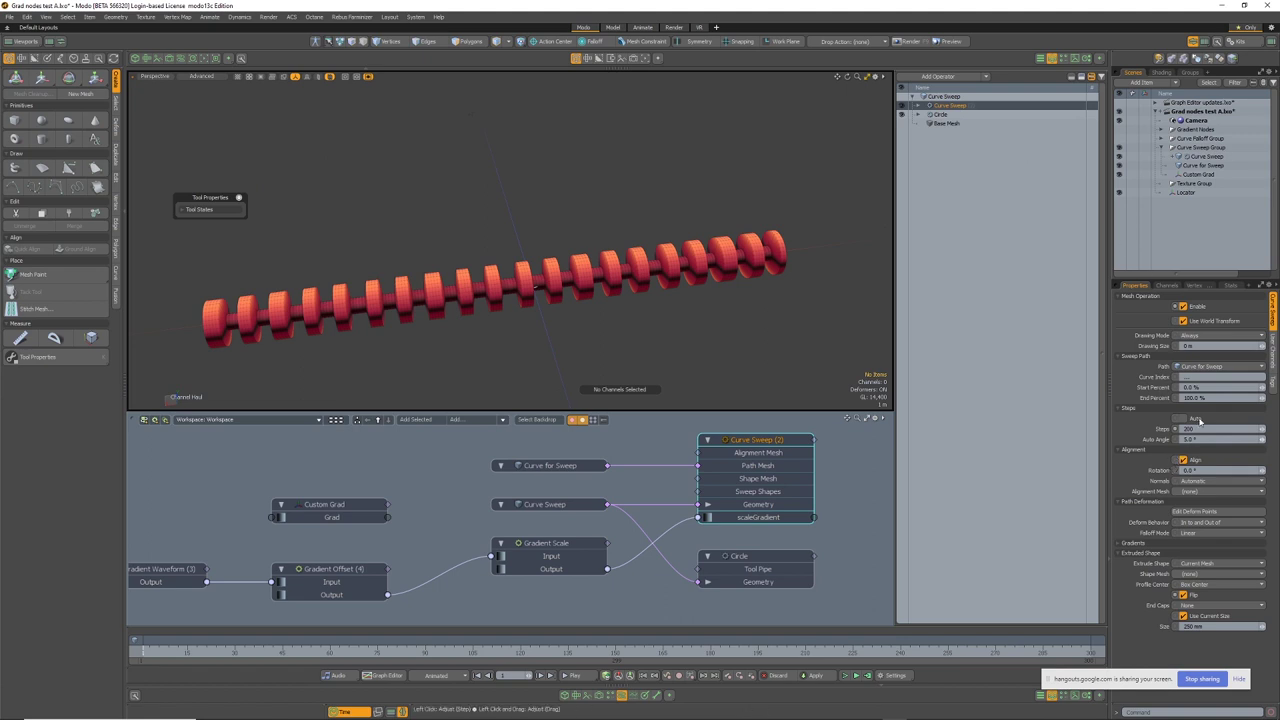
{"action": "left_click_drag", "start_coordinate": [1200, 282], "coordinate": [1201, 235]}
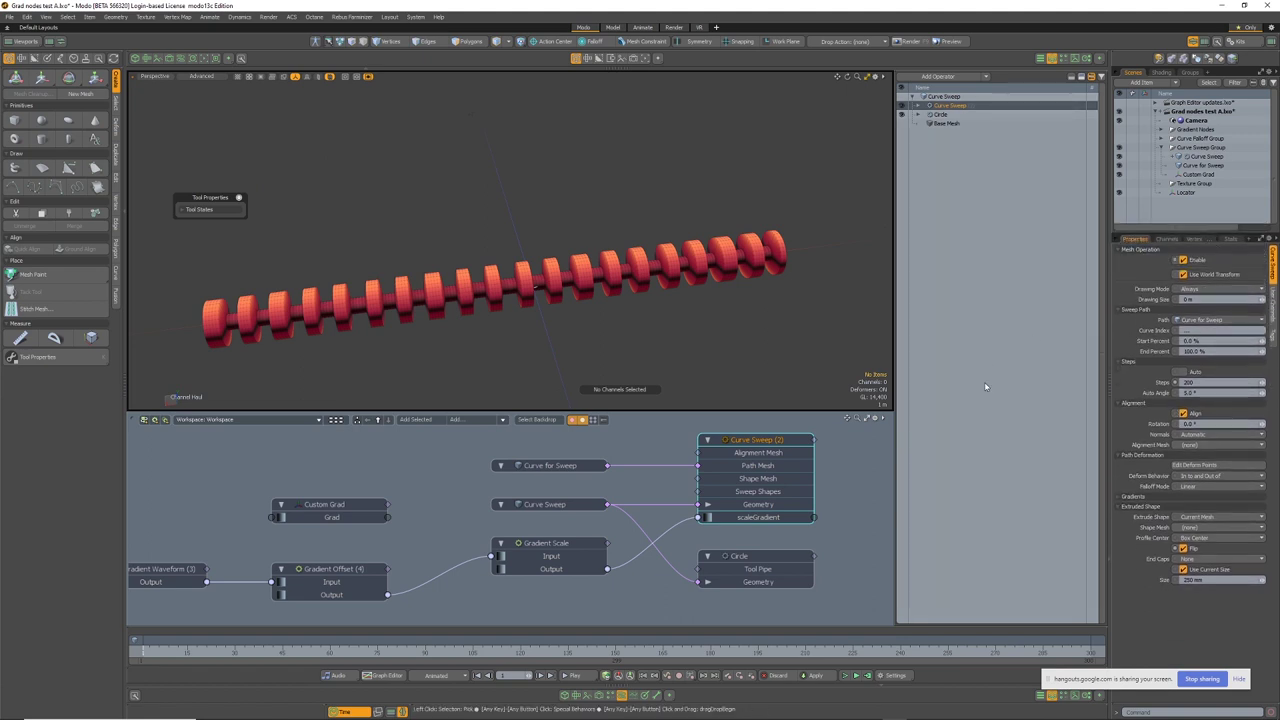
{"action": "left_click", "coordinate": [1118, 499]}
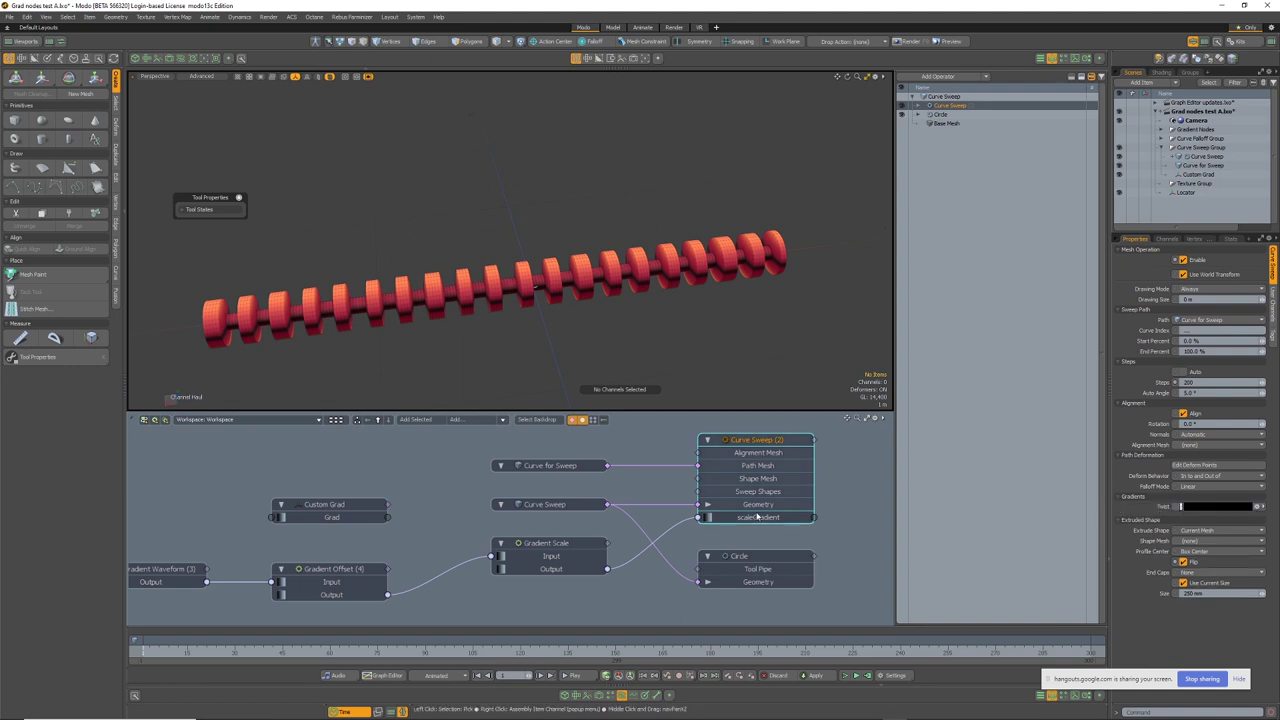
{"action": "scroll", "coordinate": [762, 520], "scroll_direction": "up", "scroll_amount": 3}
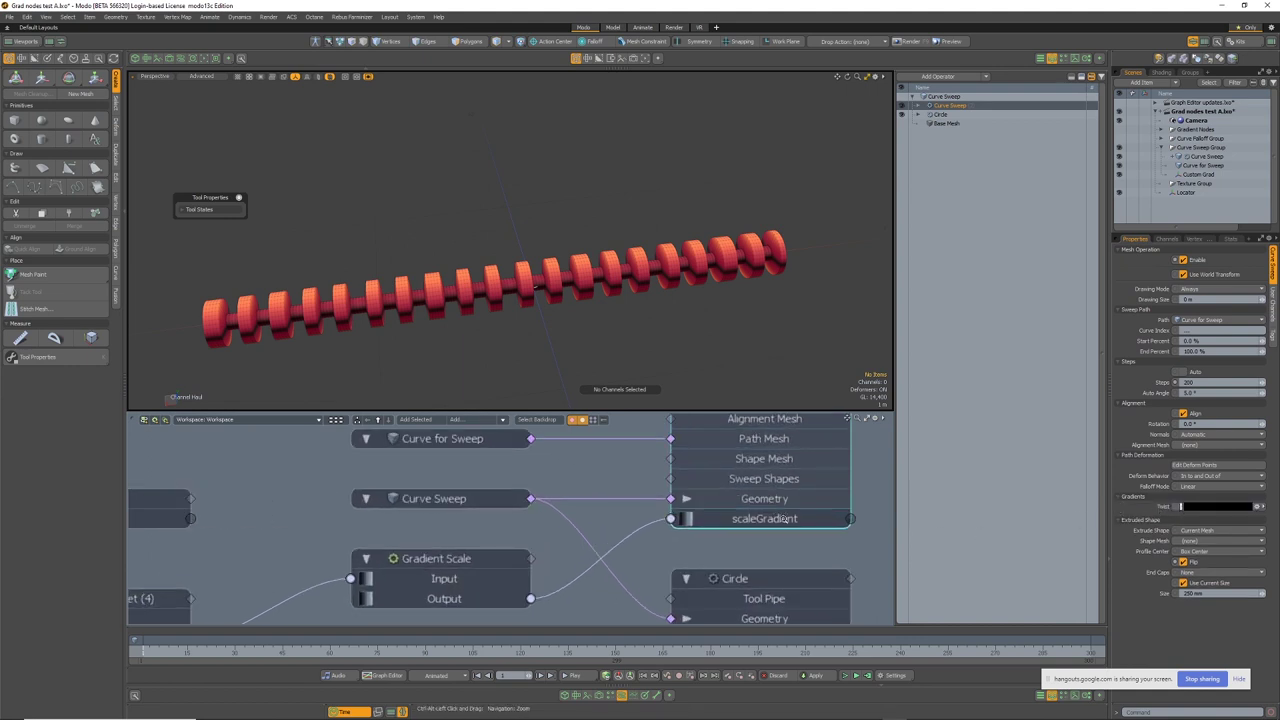
Disconnect the Gradient Scale output from the Curve Sweep operation's scaleGradient channel and inspect the plain swept tube
{"action": "left_click", "coordinate": [655, 527]}
{"action": "left_click_drag", "start_coordinate": [630, 541], "coordinate": [632, 538]}
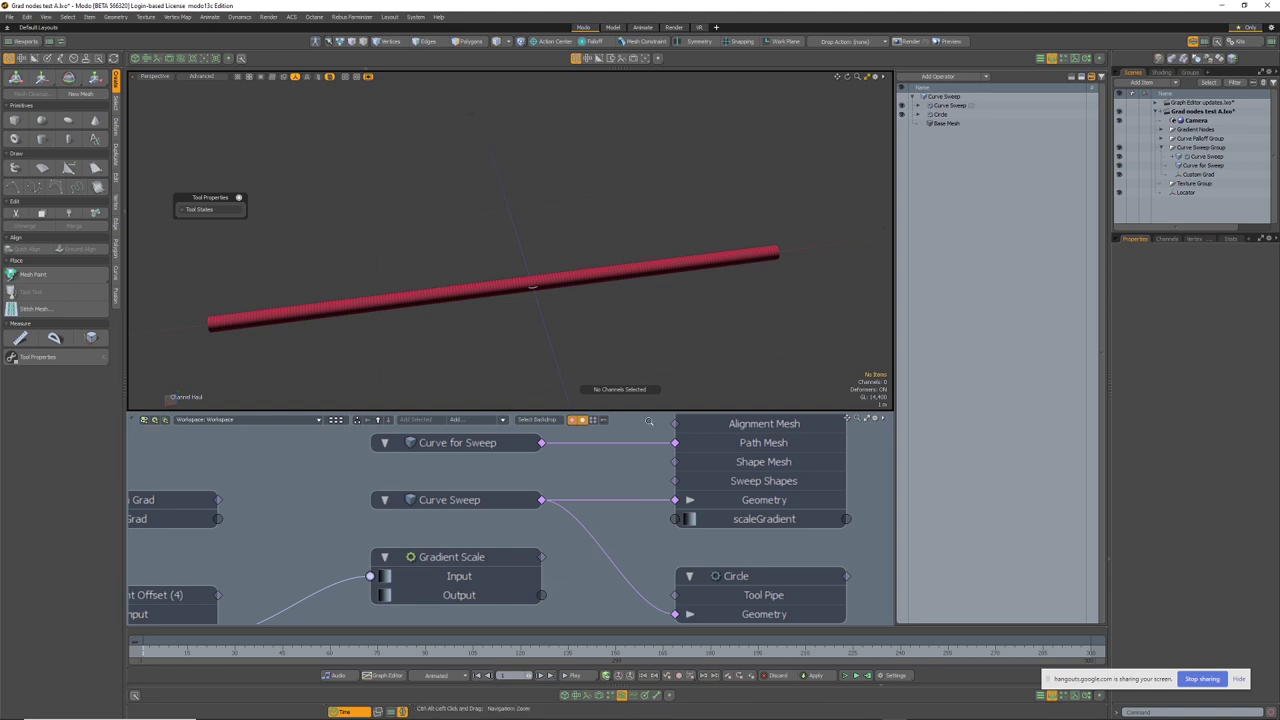
{"action": "left_click_drag", "start_coordinate": [623, 317], "coordinate": [698, 299], "text": "alt+shift"}
{"action": "left_click_drag", "start_coordinate": [488, 289], "coordinate": [666, 274], "text": "alt"}
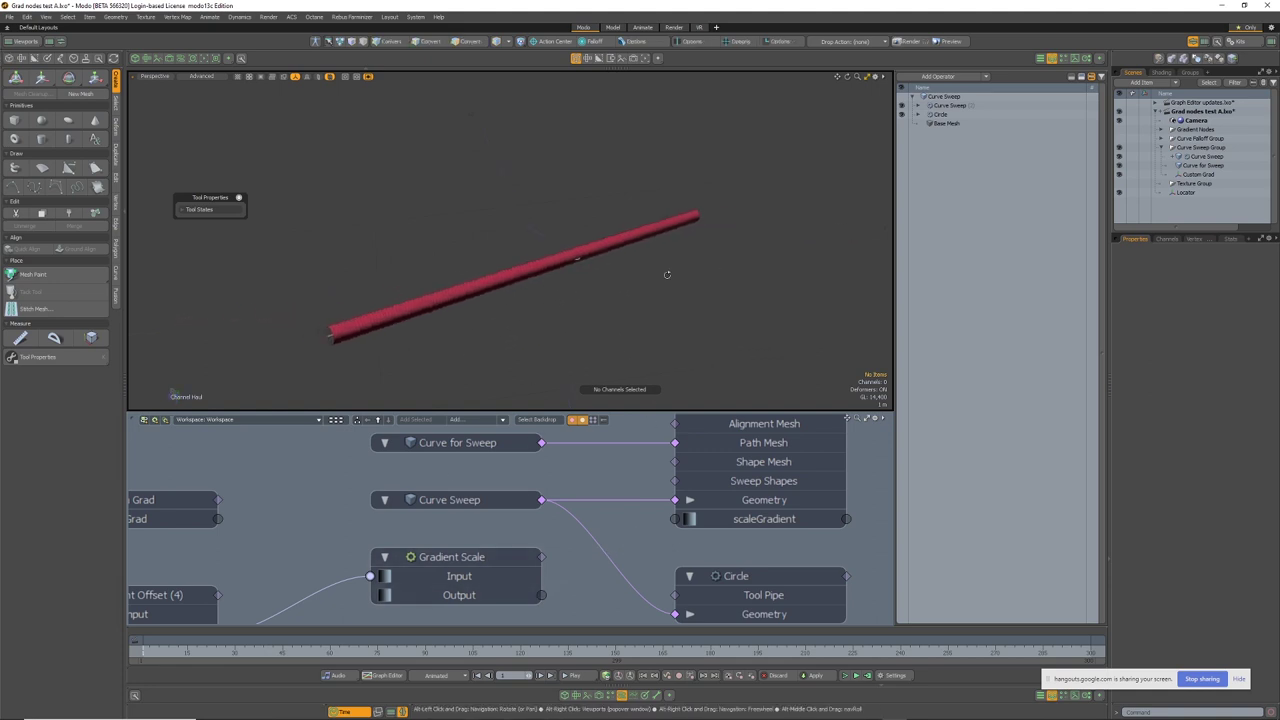
{"action": "scroll", "coordinate": [543, 296], "scroll_direction": "up", "scroll_amount": 3}
{"action": "left_click_drag", "start_coordinate": [550, 295], "coordinate": [629, 402], "text": "alt"}
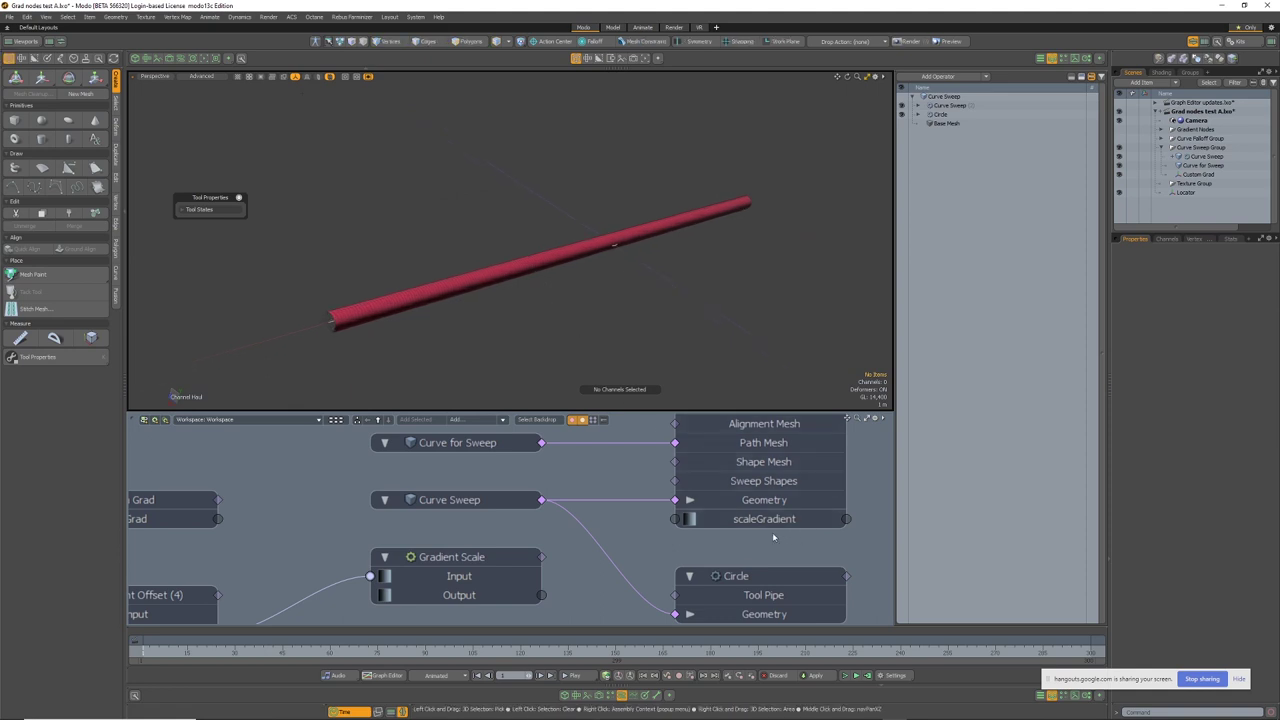
Connect the Gradient Waveform (3) output directly to the Curve Sweep operation's scaleGradient channel
{"action": "scroll", "coordinate": [577, 551], "scroll_direction": "down", "scroll_amount": 3}
{"action": "left_click_drag", "start_coordinate": [577, 551], "coordinate": [660, 523], "text": "alt+shift"}
{"action": "scroll", "coordinate": [772, 502], "scroll_direction": "up", "scroll_amount": 2}
{"action": "scroll", "coordinate": [780, 503], "scroll_direction": "down", "scroll_amount": 3}
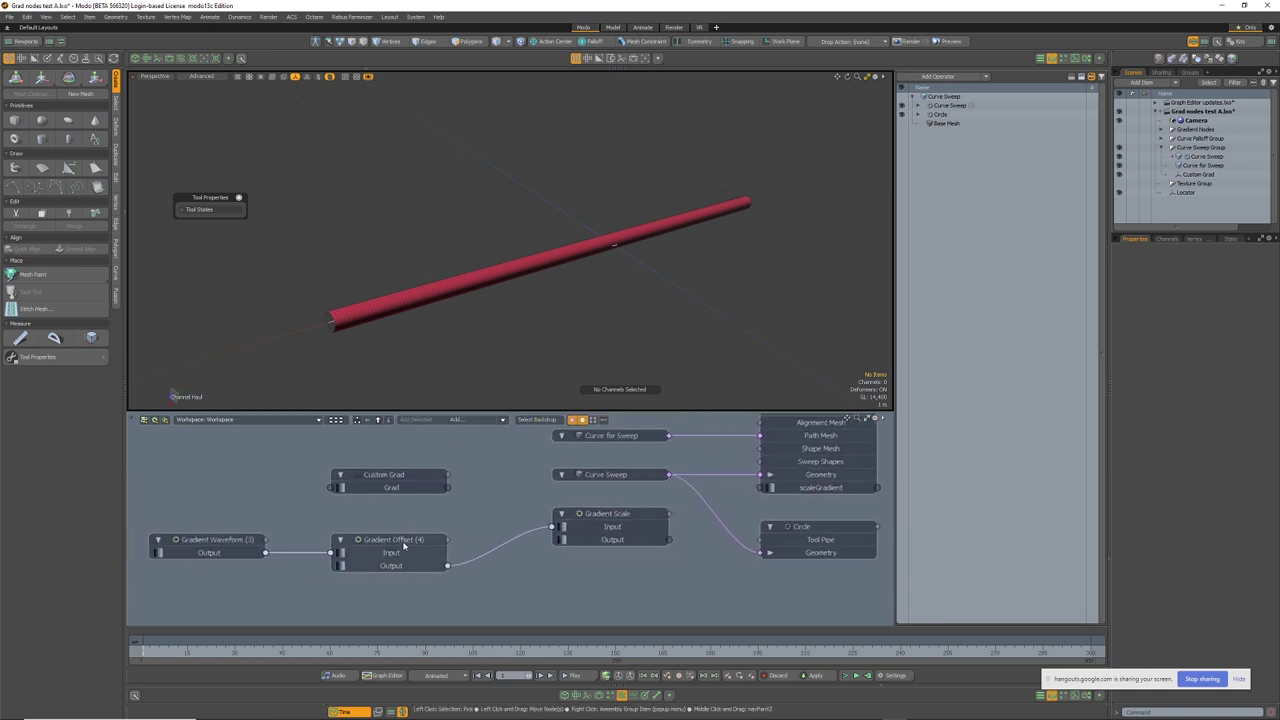
{"action": "left_click_drag", "start_coordinate": [403, 546], "coordinate": [364, 556], "text": "alt+shift"}
{"action": "left_click_drag", "start_coordinate": [349, 502], "coordinate": [720, 497]}
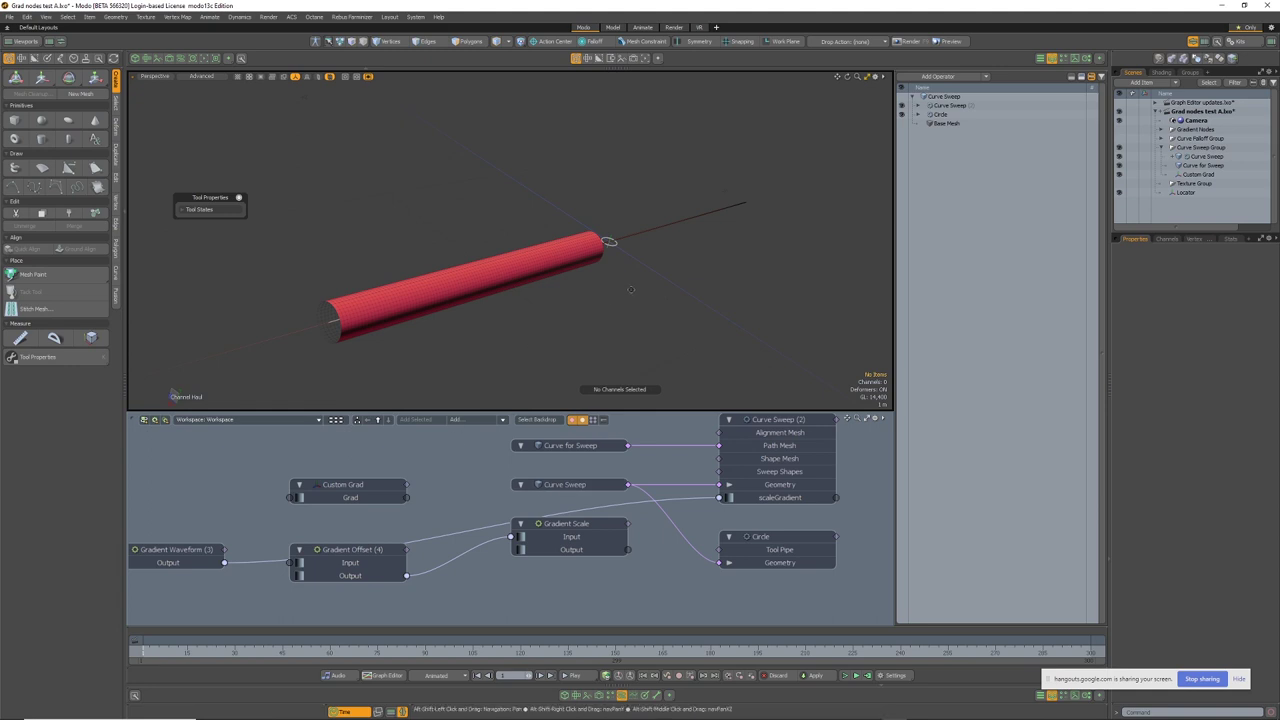
{"action": "left_click_drag", "start_coordinate": [590, 310], "coordinate": [694, 337], "text": "alt"}
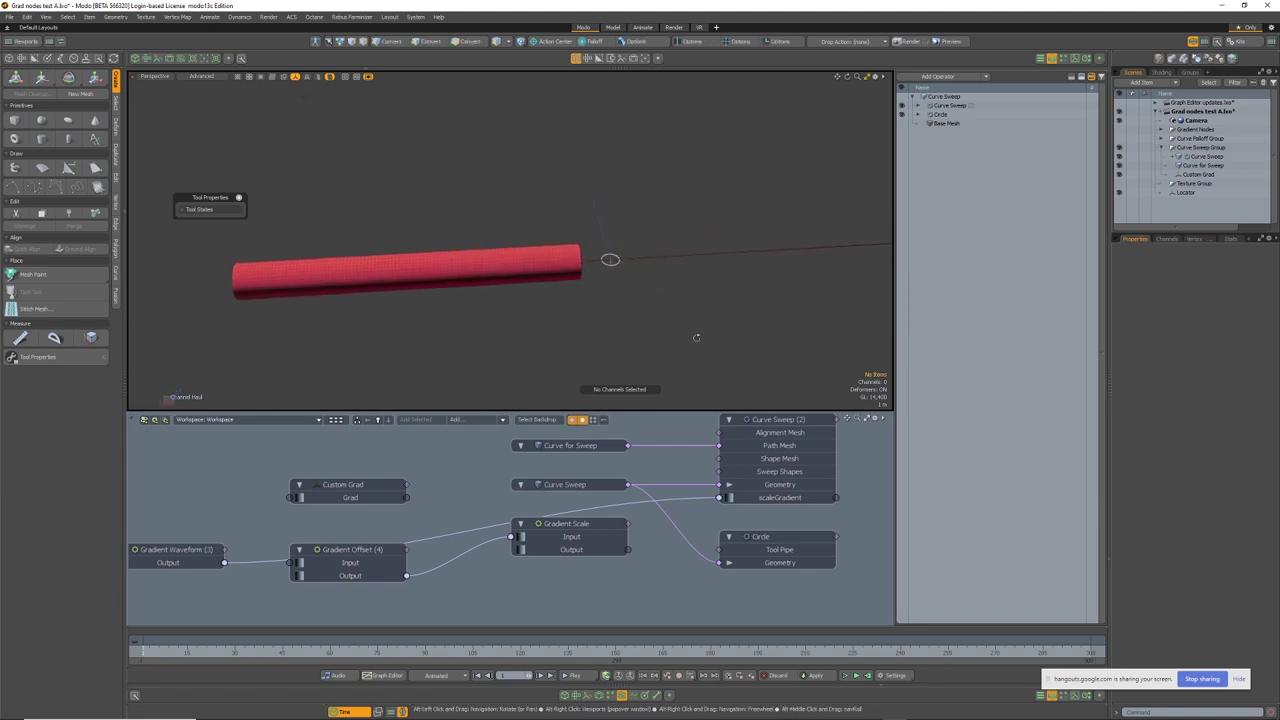
Try the Sine type on the Gradient Waveform (3) node and return it to Square
{"action": "left_click", "coordinate": [181, 548]}
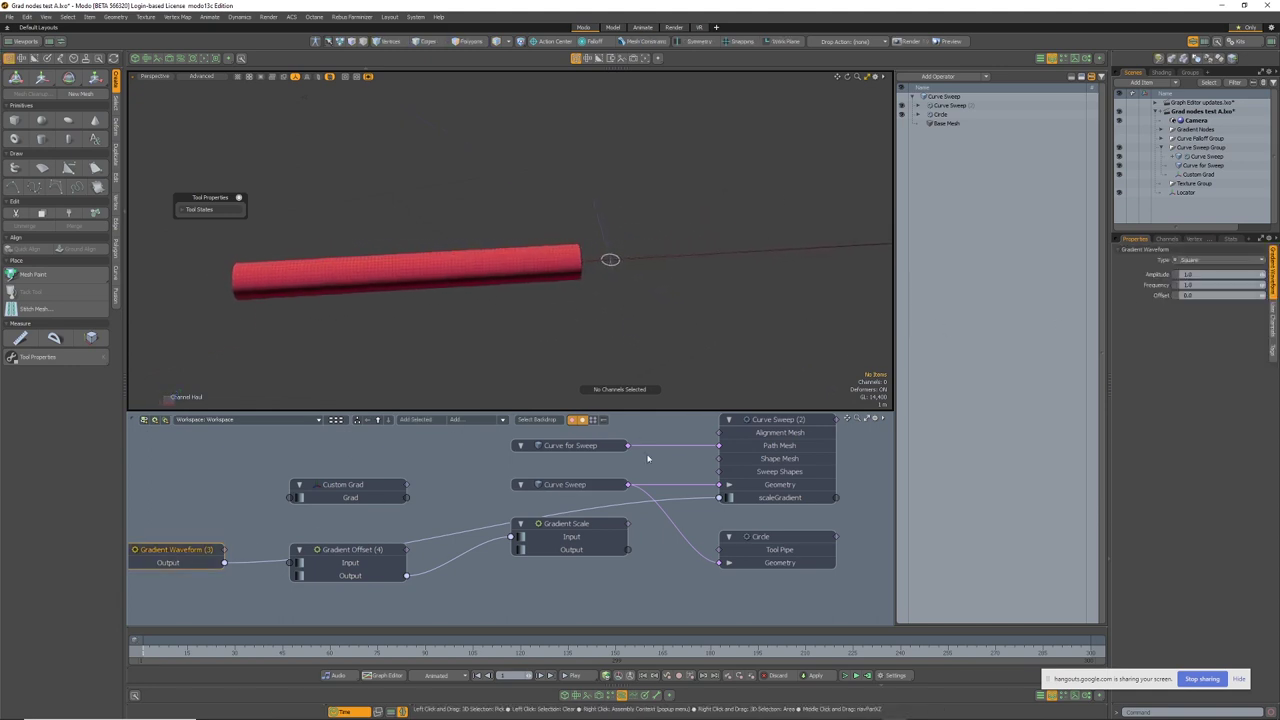
{"action": "left_click", "coordinate": [1194, 261]}
{"action": "left_click", "coordinate": [1195, 253]}
{"action": "left_click_drag", "start_coordinate": [750, 297], "coordinate": [612, 308], "text": "ctrl+alt"}
{"action": "left_click_drag", "start_coordinate": [612, 308], "coordinate": [593, 306], "text": "ctrl+alt"}
{"action": "left_click", "coordinate": [1152, 295]}
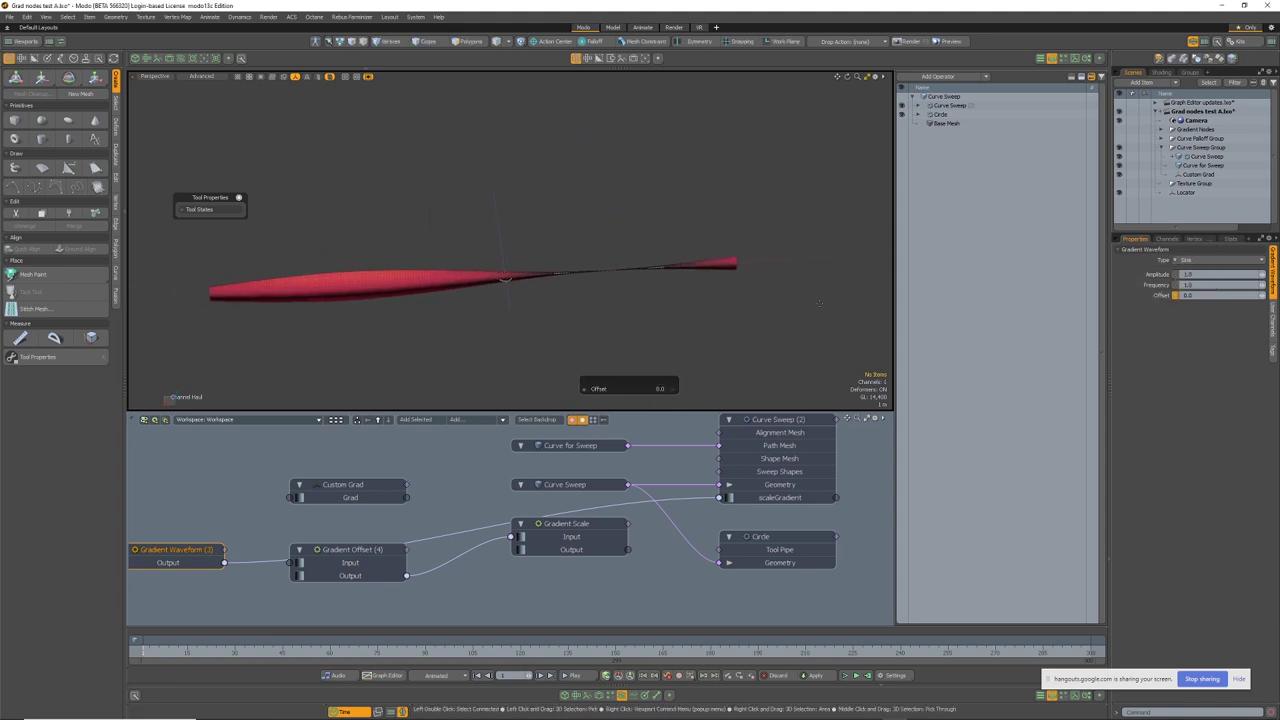
{"action": "left_click", "coordinate": [1194, 261]}
{"action": "left_click", "coordinate": [1203, 271]}
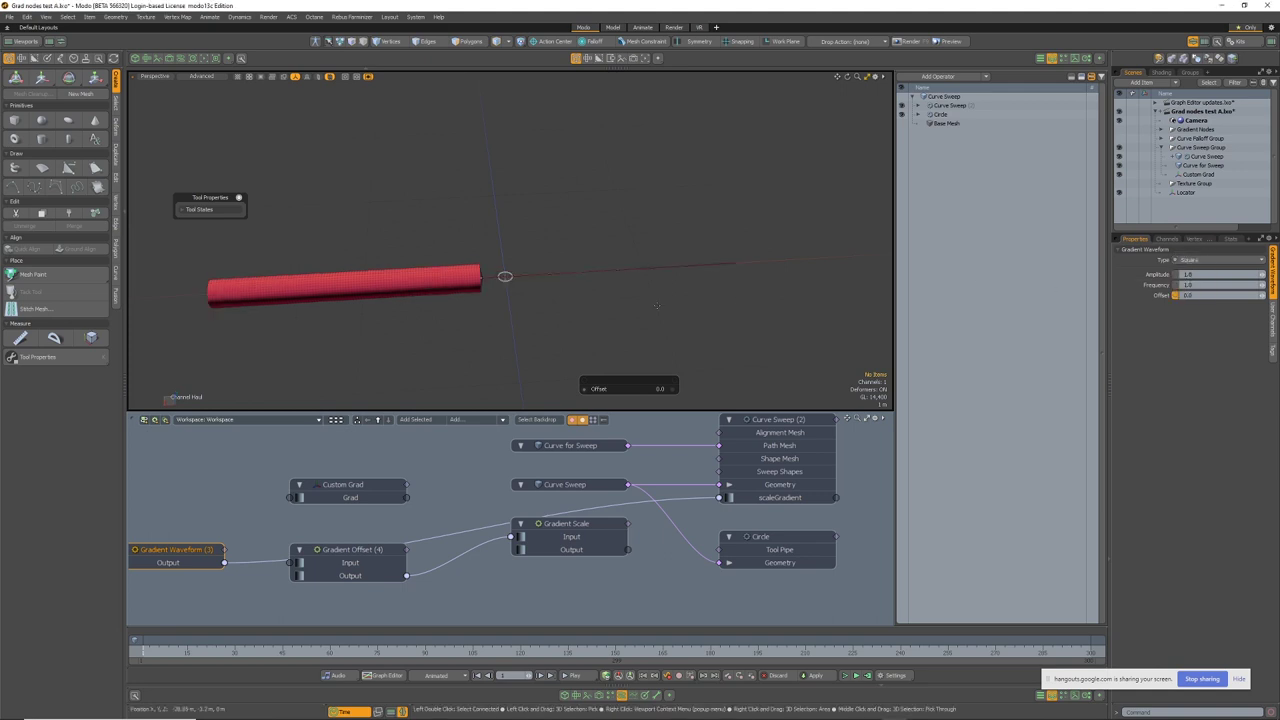
{"action": "left_click_drag", "start_coordinate": [507, 278], "coordinate": [548, 271], "text": "alt+shift"}
Feed scaleGradient from the Gradient Offset (4) output instead of the waveform, and move the Gradient Scale node below the link
{"action": "left_click_drag", "start_coordinate": [342, 520], "coordinate": [456, 491], "text": "alt+shift"}
{"action": "left_click_drag", "start_coordinate": [280, 520], "coordinate": [408, 533]}
{"action": "left_click_drag", "start_coordinate": [508, 546], "coordinate": [463, 546], "text": "alt+shift"}
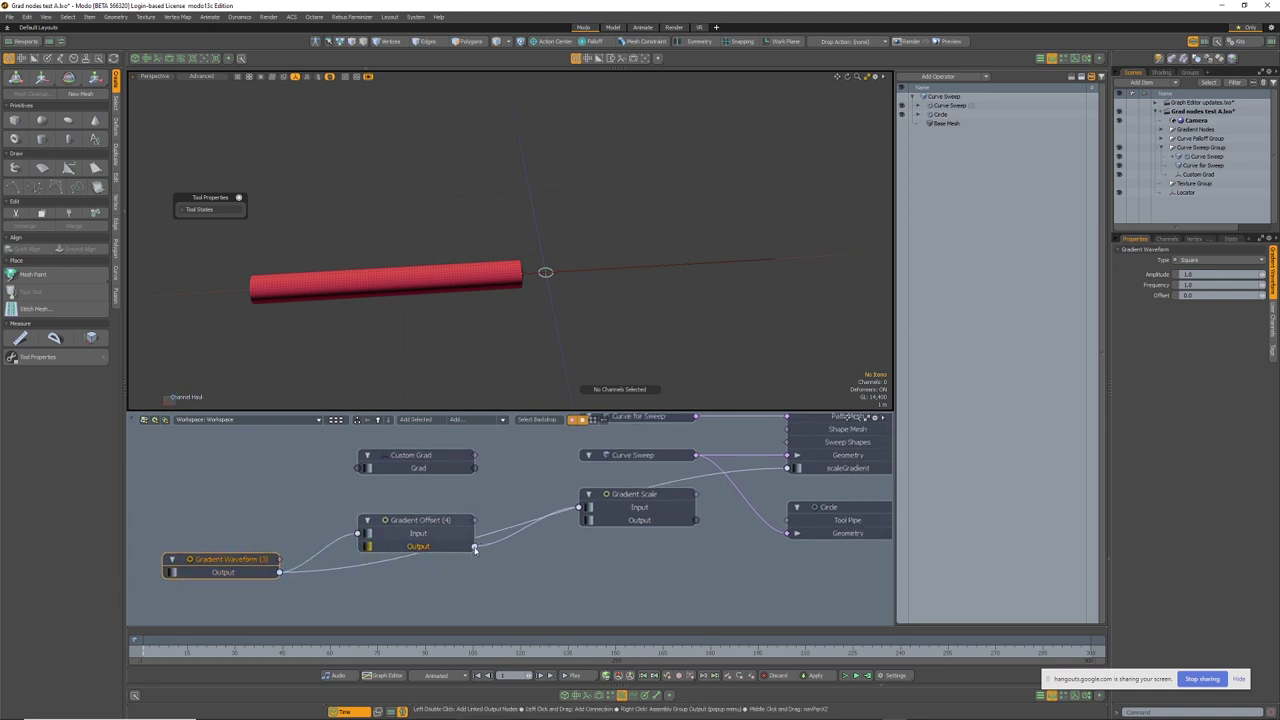
{"action": "left_click_drag", "start_coordinate": [832, 487], "coordinate": [823, 470]}
{"action": "left_click_drag", "start_coordinate": [532, 314], "coordinate": [410, 300], "text": "alt"}
{"action": "left_click_drag", "start_coordinate": [645, 494], "coordinate": [659, 546]}
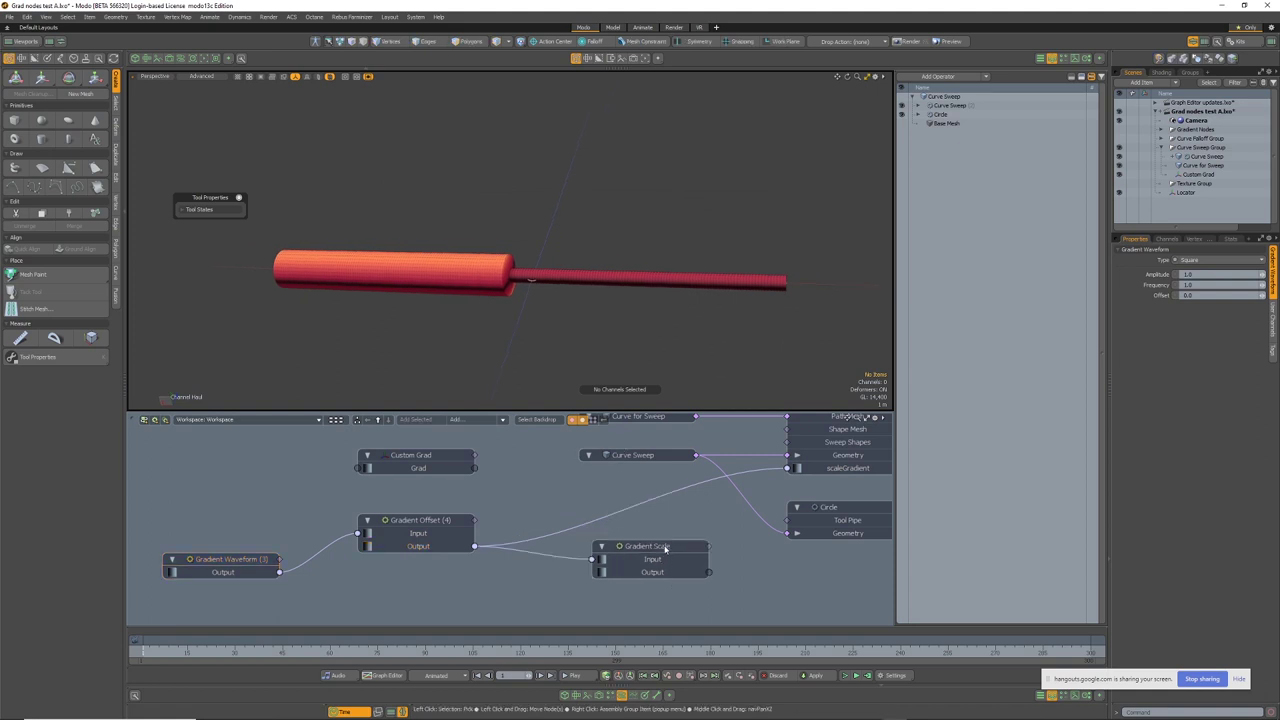
{"action": "left_click", "coordinate": [456, 419]}
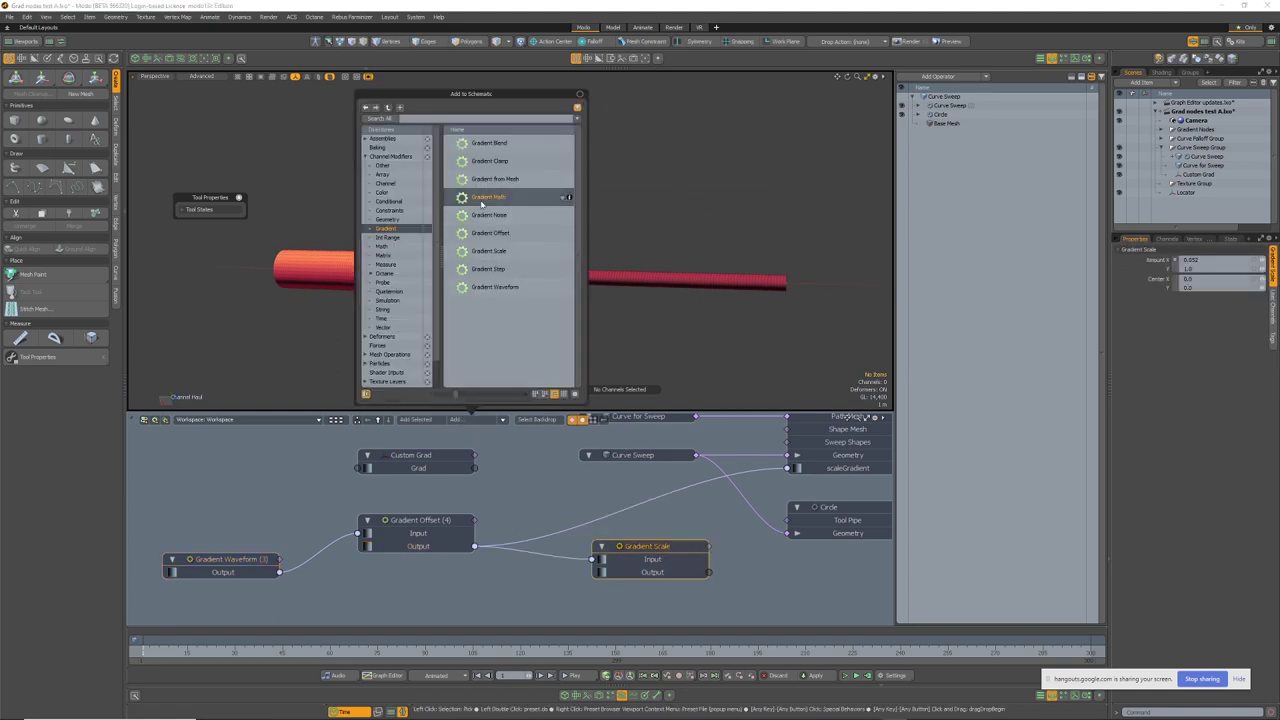
{"action": "left_click", "coordinate": [489, 251]}
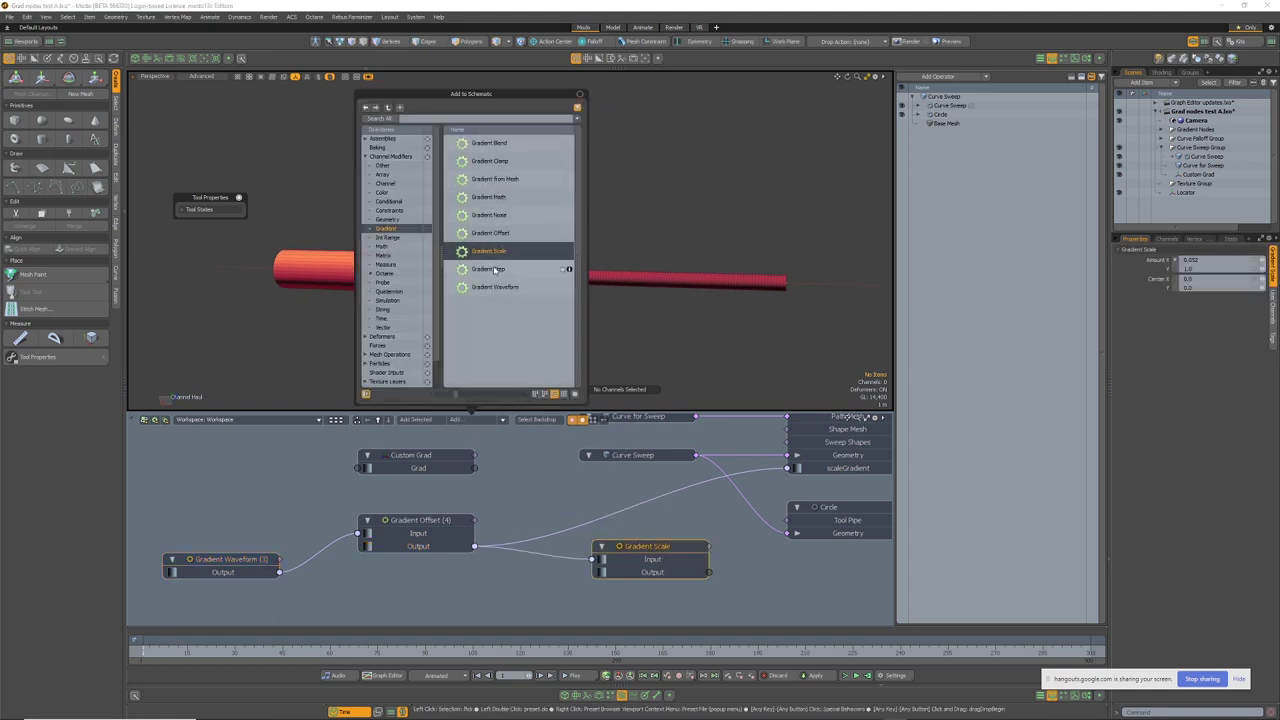
{"action": "left_click", "coordinate": [623, 484]}
Connect the Gradient Scale output to scaleGradient and set the node's Amount X to 0.039
{"action": "left_click_drag", "start_coordinate": [661, 548], "coordinate": [581, 548]}
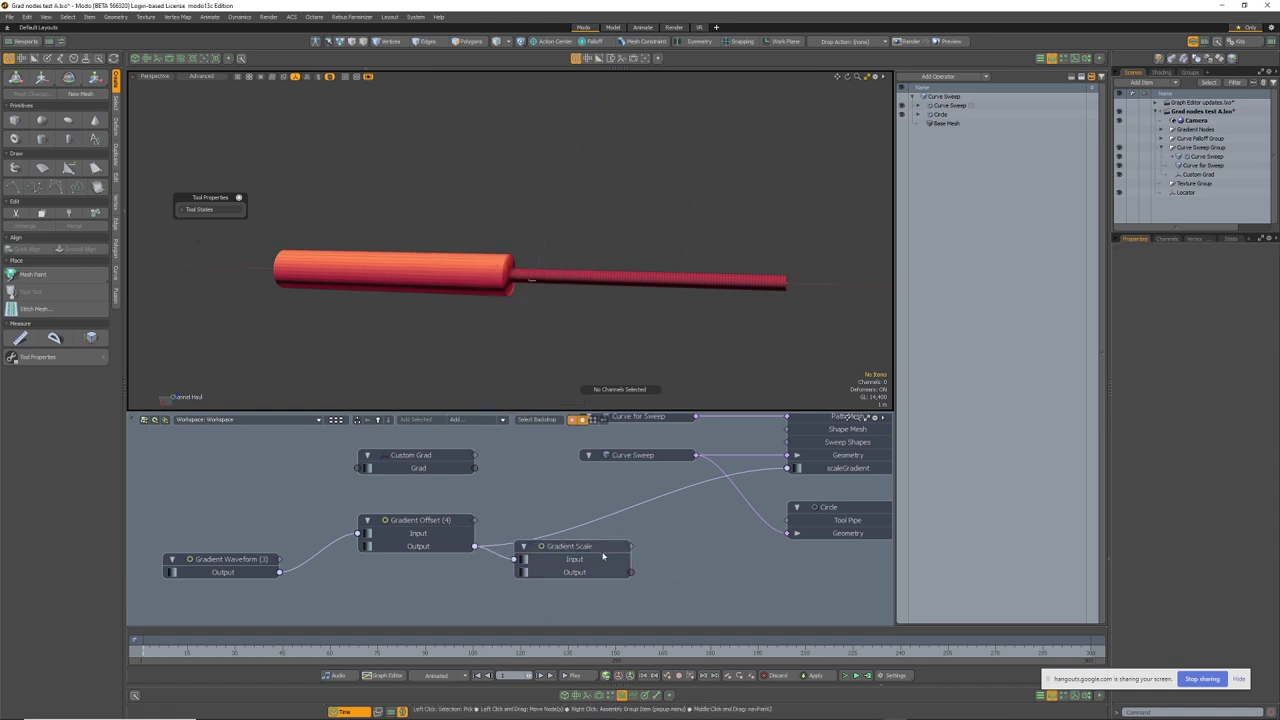
{"action": "left_click_drag", "start_coordinate": [820, 468], "coordinate": [815, 468]}
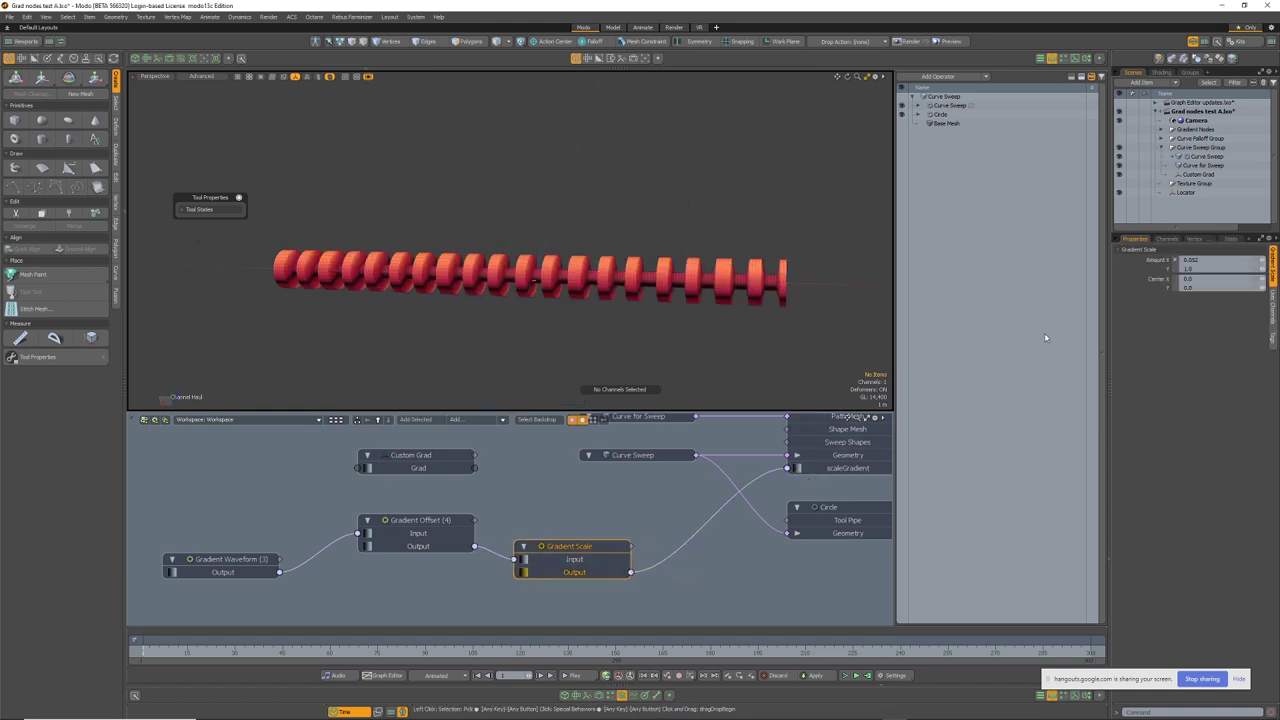
{"action": "left_click", "coordinate": [1152, 260]}
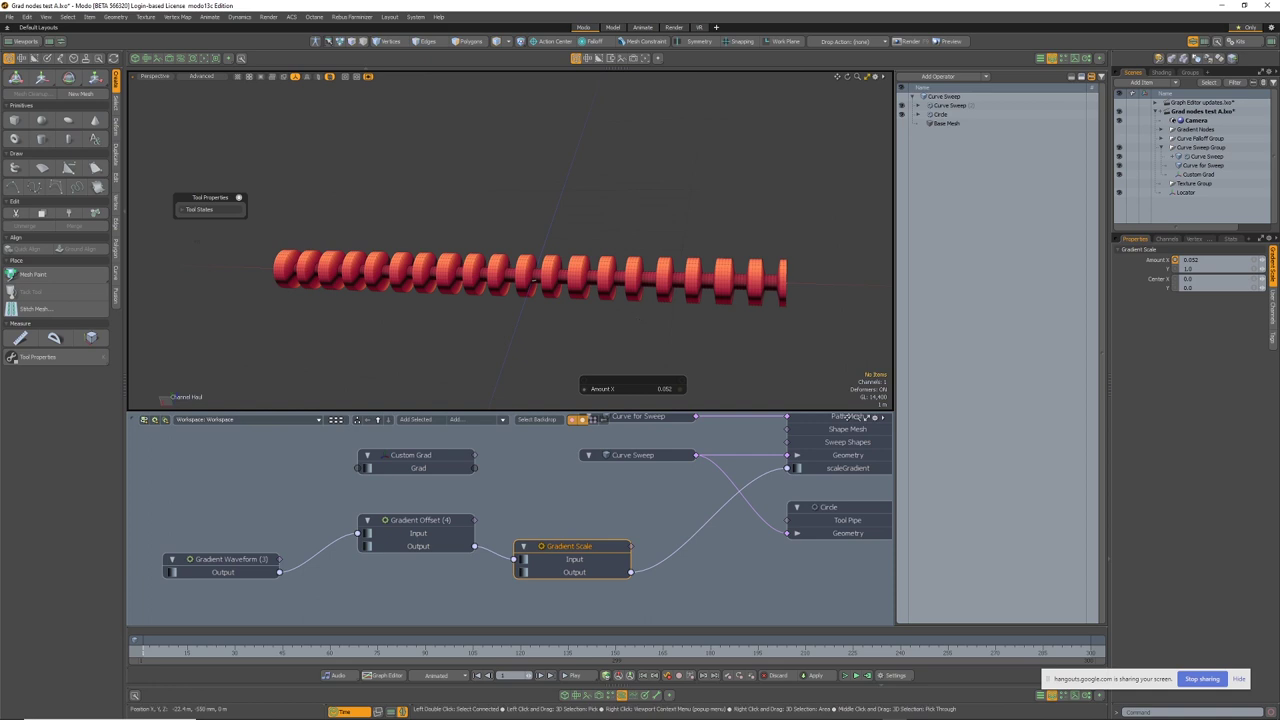
{"action": "mouse_move", "coordinate": [500, 300]}
{"action": "left_mouse_down"}
{"action": "mouse_move", "coordinate": [560, 300]}
{"action": "mouse_move", "coordinate": [494, 300]}
{"action": "left_mouse_up"}
{"action": "left_click_drag", "start_coordinate": [690, 318], "coordinate": [752, 316], "text": "alt"}
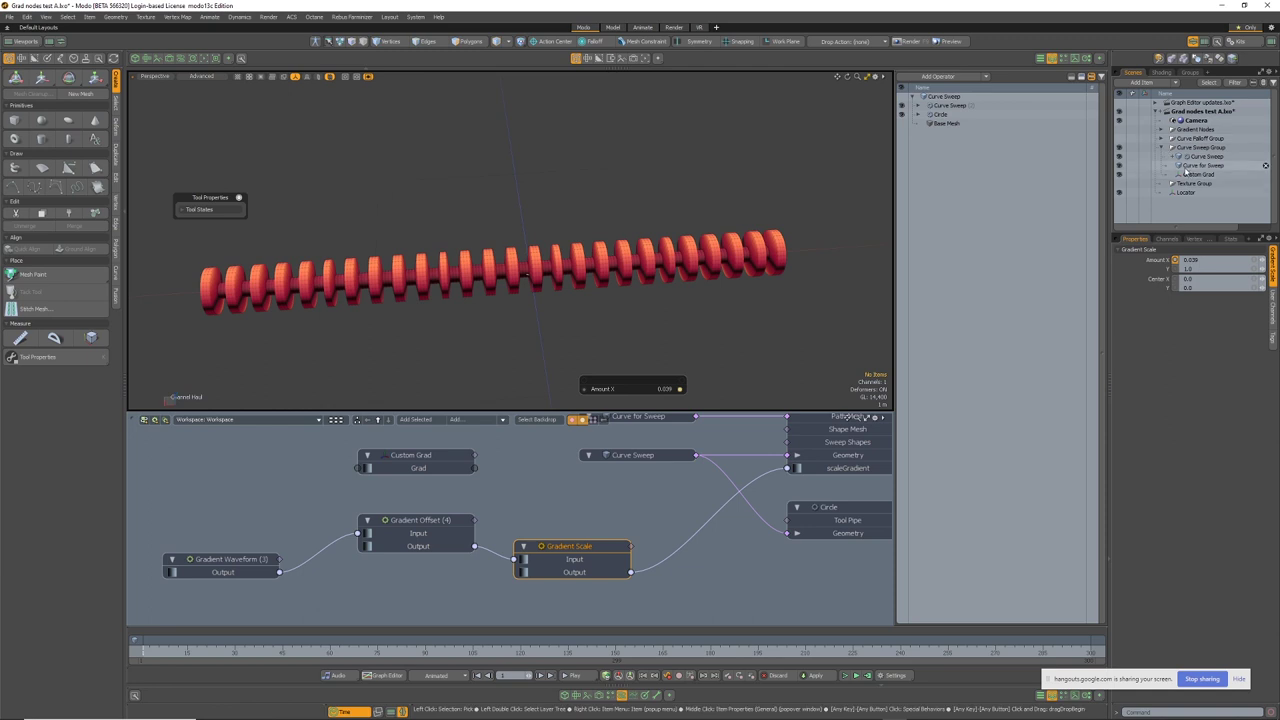
Select the two middle vertices of the Curve for Sweep mesh and move them upward to bend the swept shape
{"action": "left_click", "coordinate": [1190, 166]}
{"action": "key", "text": "1"}
{"action": "right_click_drag", "start_coordinate": [684, 196], "coordinate": [446, 336]}
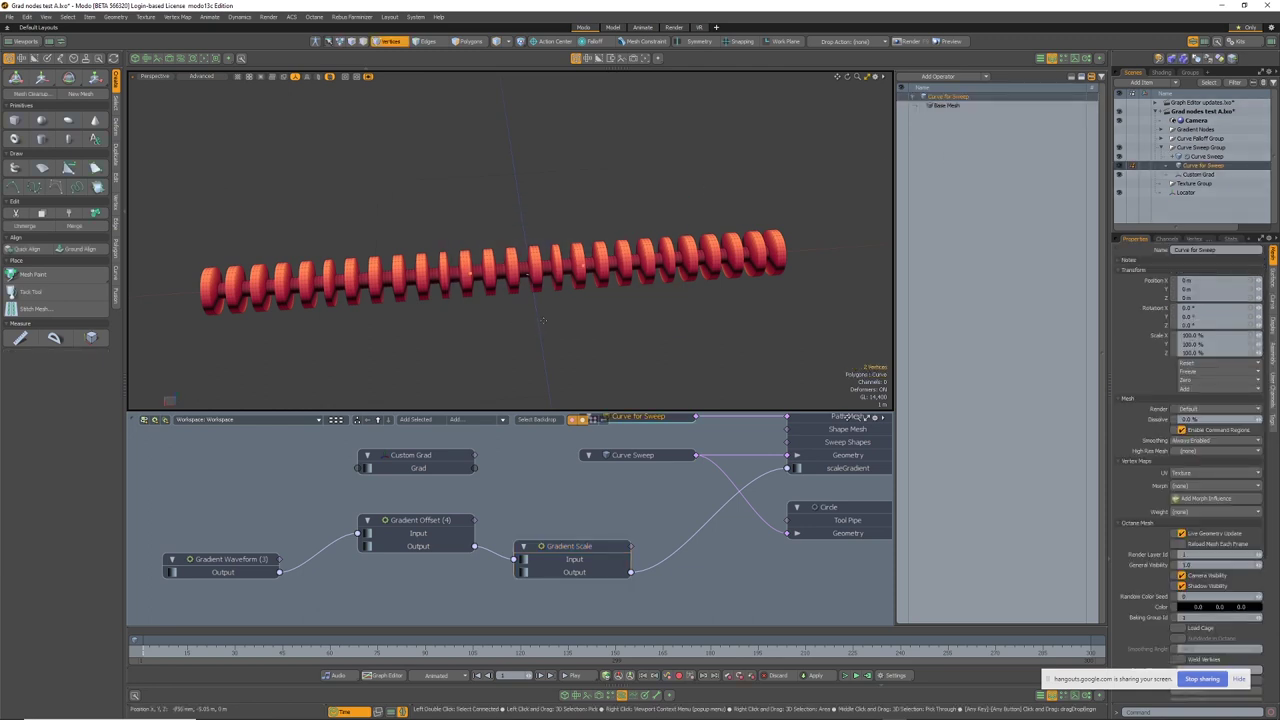
{"action": "key", "text": "w"}
{"action": "left_click_drag", "start_coordinate": [523, 221], "coordinate": [531, 152]}
{"action": "key", "text": "ctrl+z"}
{"action": "key", "text": "ctrl+z"}
{"action": "left_click_drag", "start_coordinate": [646, 343], "coordinate": [681, 270], "text": "alt"}
{"action": "left_click", "coordinate": [605, 501]}
{"action": "middle_click_drag", "start_coordinate": [565, 492], "coordinate": [597, 500]}
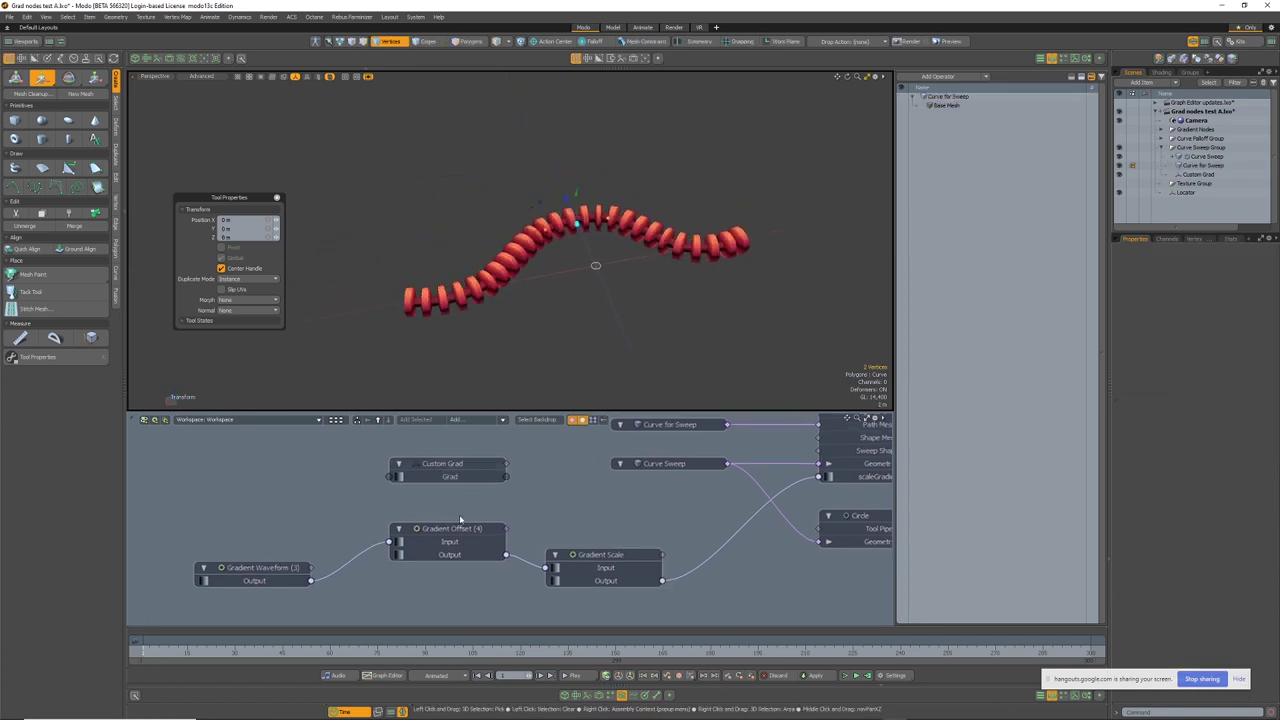
{"action": "left_click_drag", "start_coordinate": [529, 286], "coordinate": [591, 295], "text": "ctrl+alt"}
{"action": "left_click_drag", "start_coordinate": [591, 295], "coordinate": [557, 303], "text": "alt+shift"}
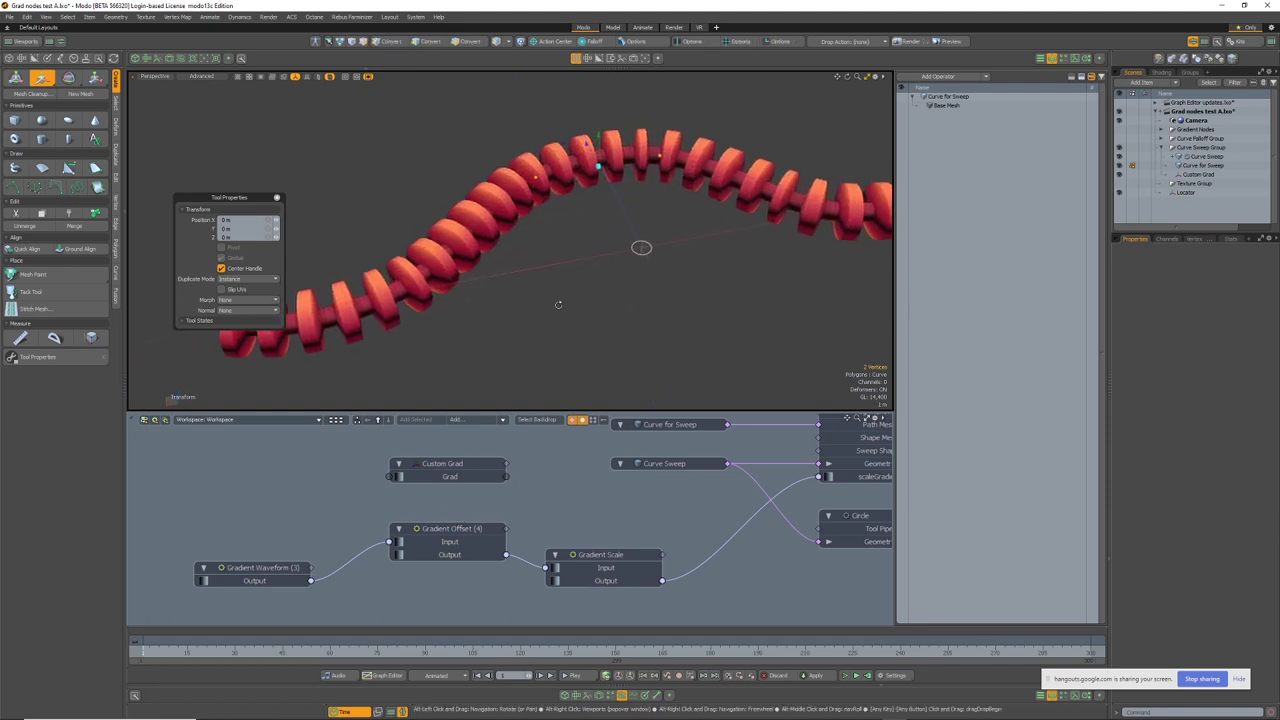
{"action": "key", "text": "space"}
Select the Custom Grad locator and display its Grad user channel in the graph editor
{"action": "left_click", "coordinate": [464, 476]}
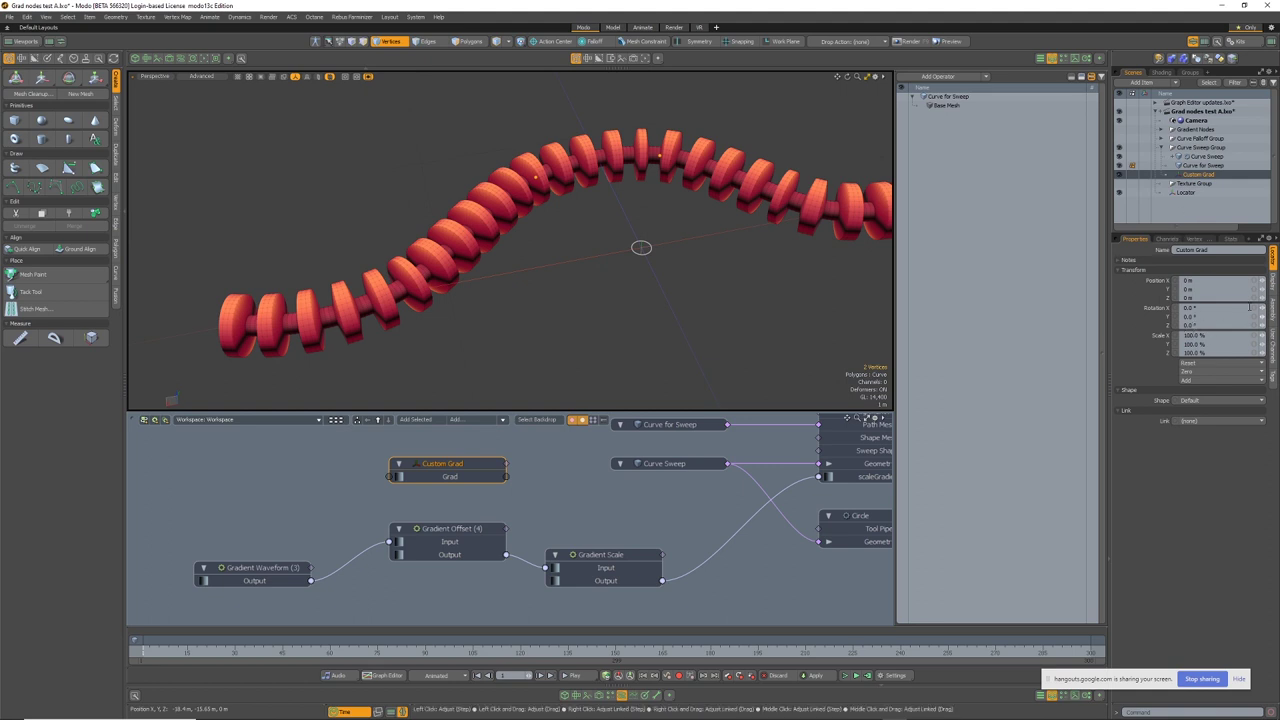
{"action": "left_click", "coordinate": [1272, 342]}
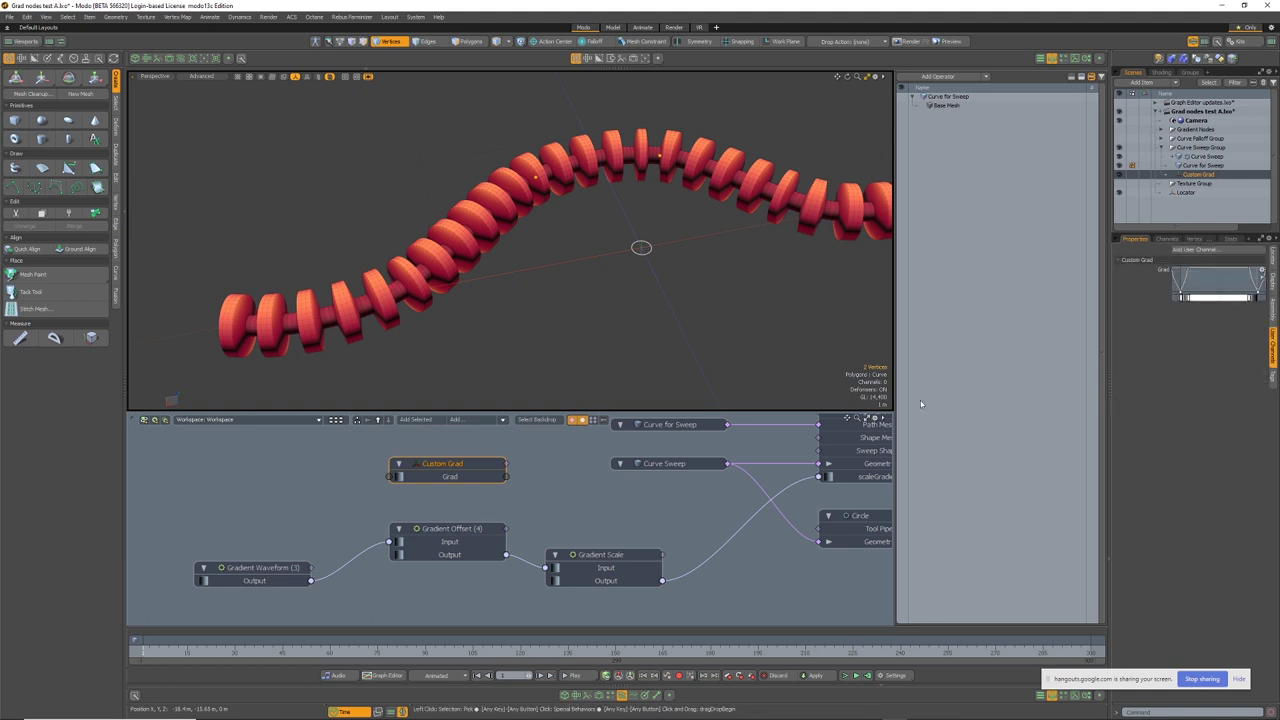
{"action": "left_click", "coordinate": [635, 698]}
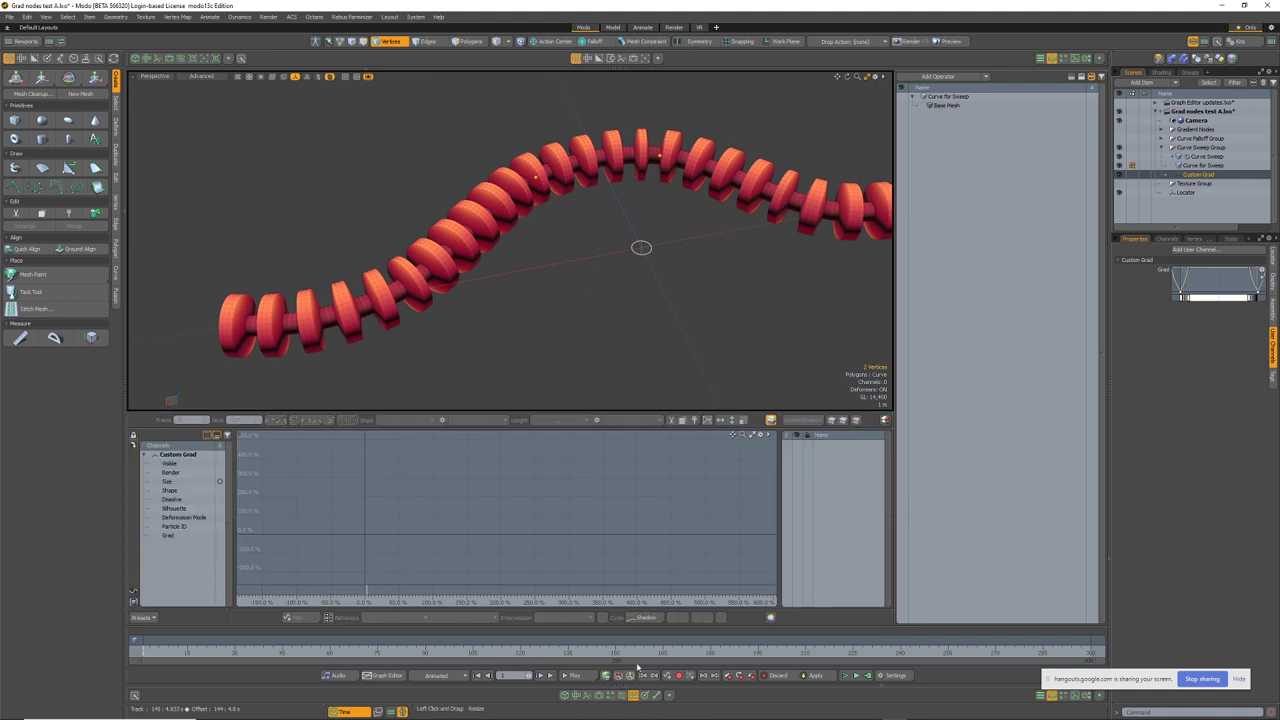
{"action": "left_click", "coordinate": [170, 536]}
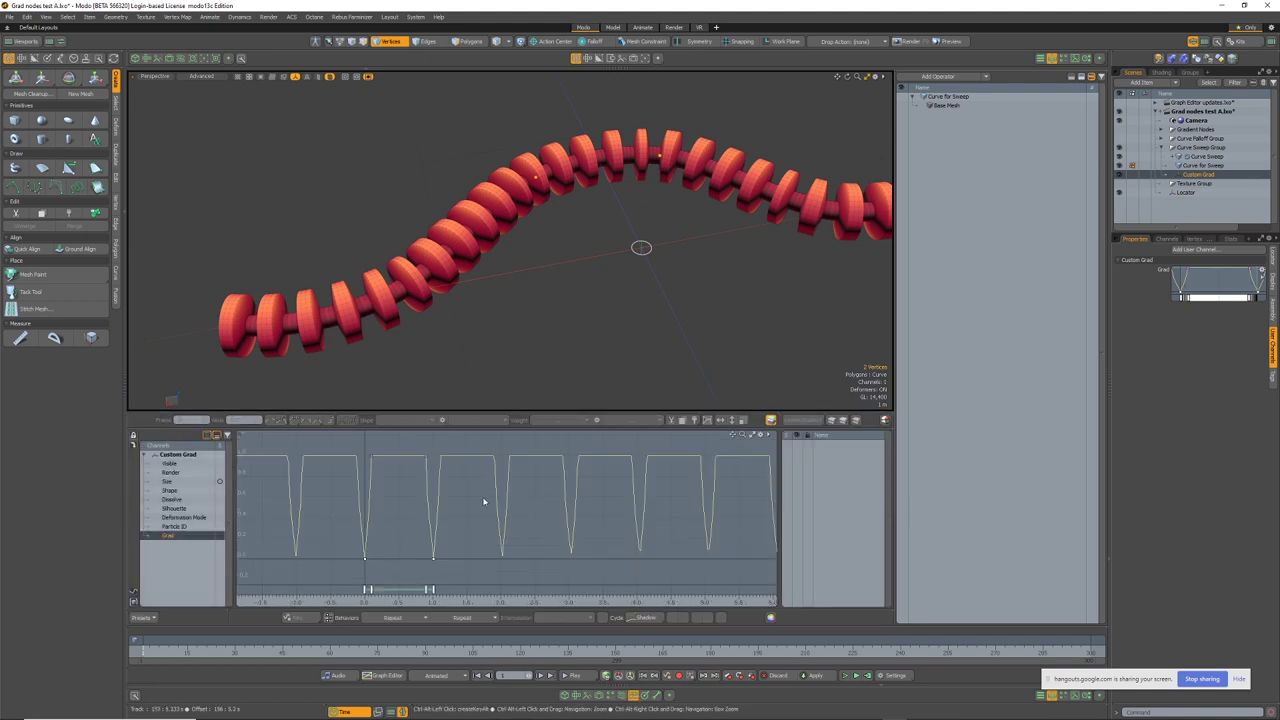
Set the Grad curve's behaviors before and after its keys to Linear
{"action": "left_click", "coordinate": [400, 617]}
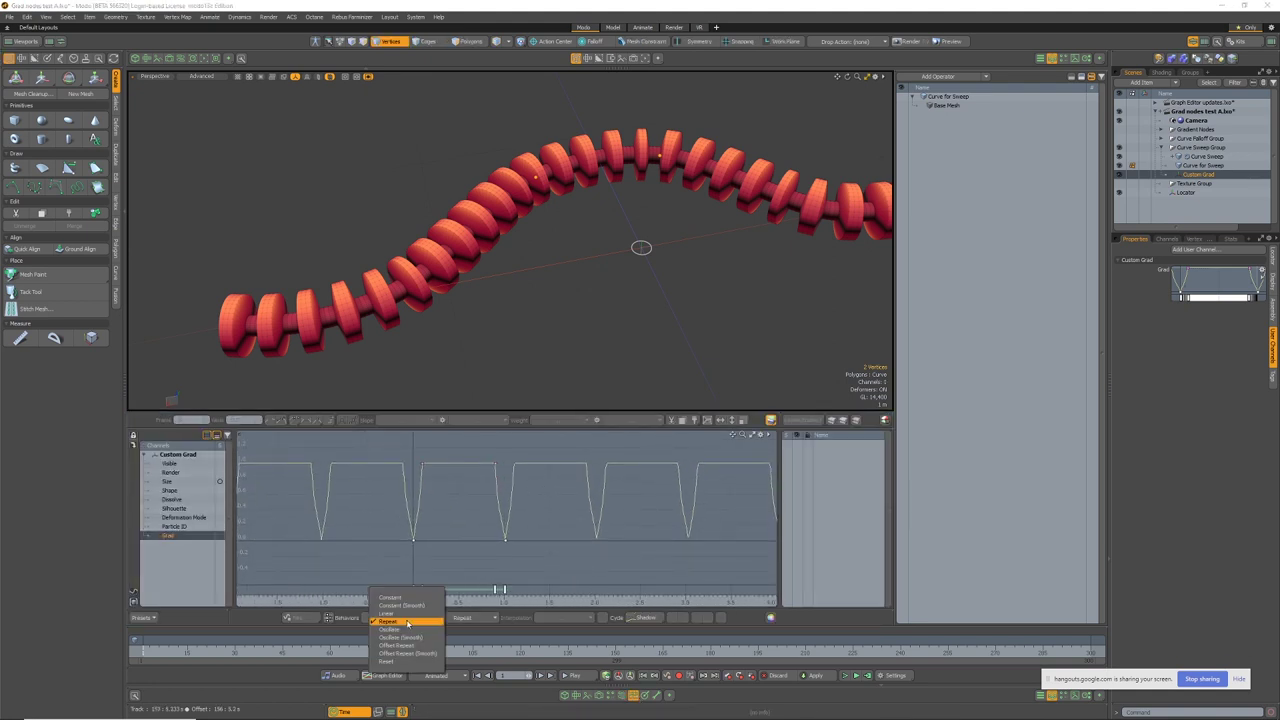
{"action": "left_click", "coordinate": [406, 613]}
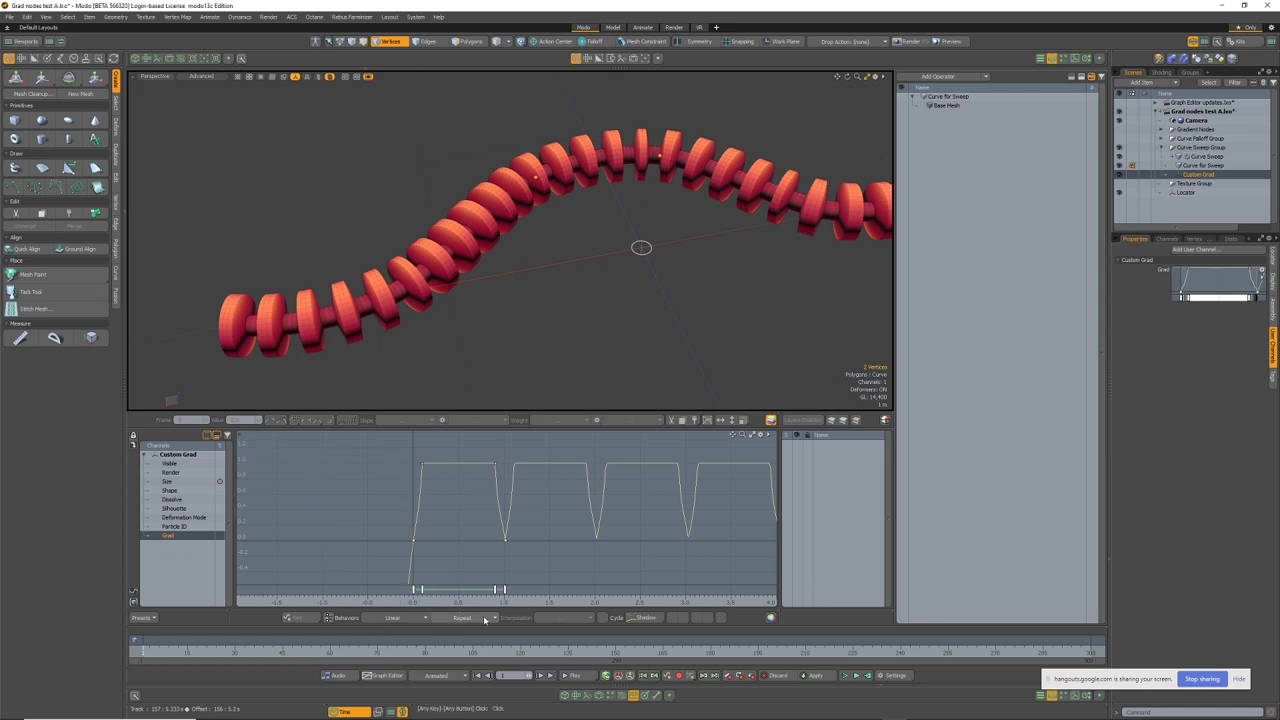
{"action": "left_click", "coordinate": [485, 619]}
{"action": "left_click", "coordinate": [463, 594]}
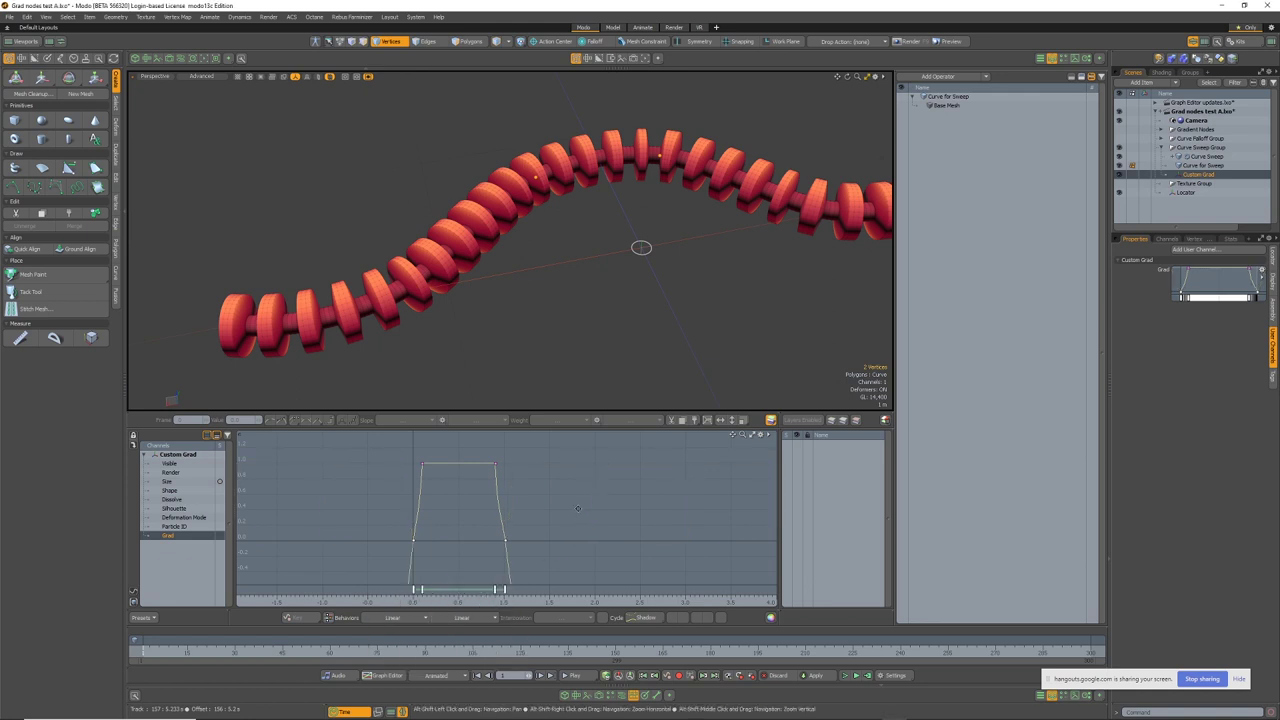
Set the Grad curve's behaviors before and after its keys to Constant
{"action": "left_click", "coordinate": [468, 617]}
{"action": "left_click", "coordinate": [468, 602]}
{"action": "left_click", "coordinate": [395, 617]}
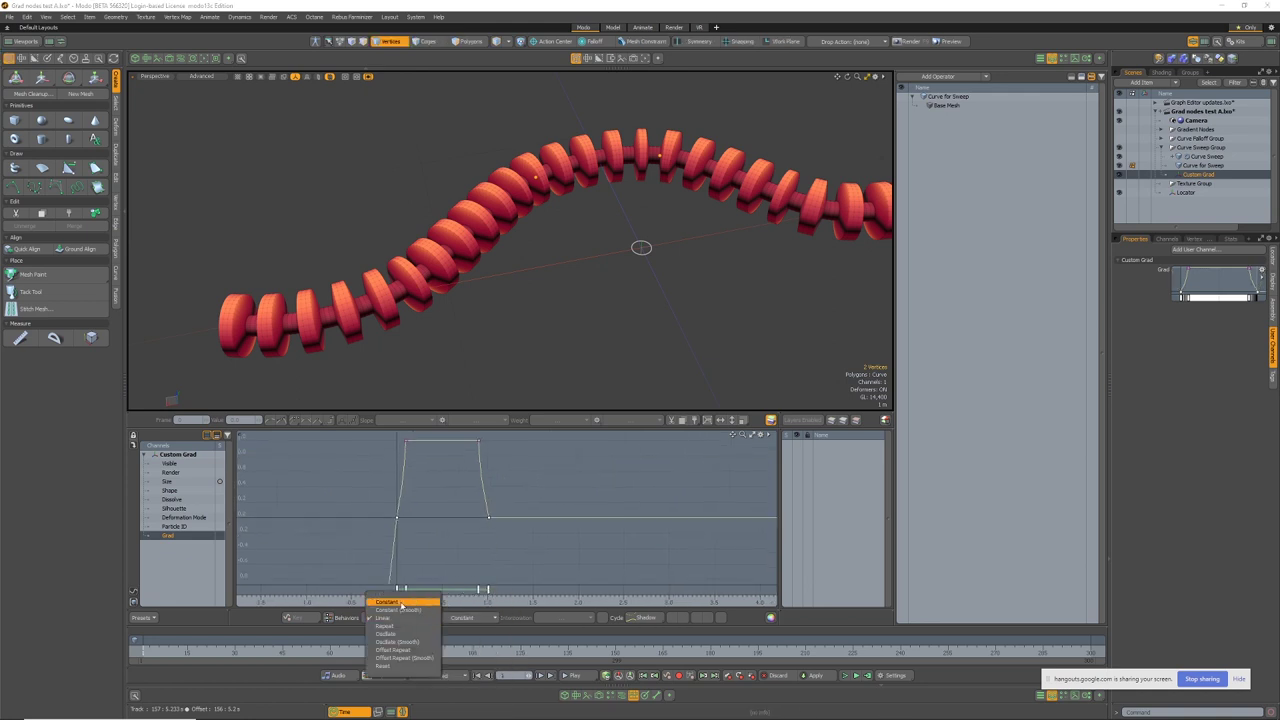
{"action": "left_click", "coordinate": [400, 600]}
Return to the schematic and connect the Custom Grad node's Grad output to the Curve Sweep's scaleGradient channel
{"action": "left_click_drag", "start_coordinate": [638, 318], "coordinate": [543, 318], "text": "ctrl+alt"}
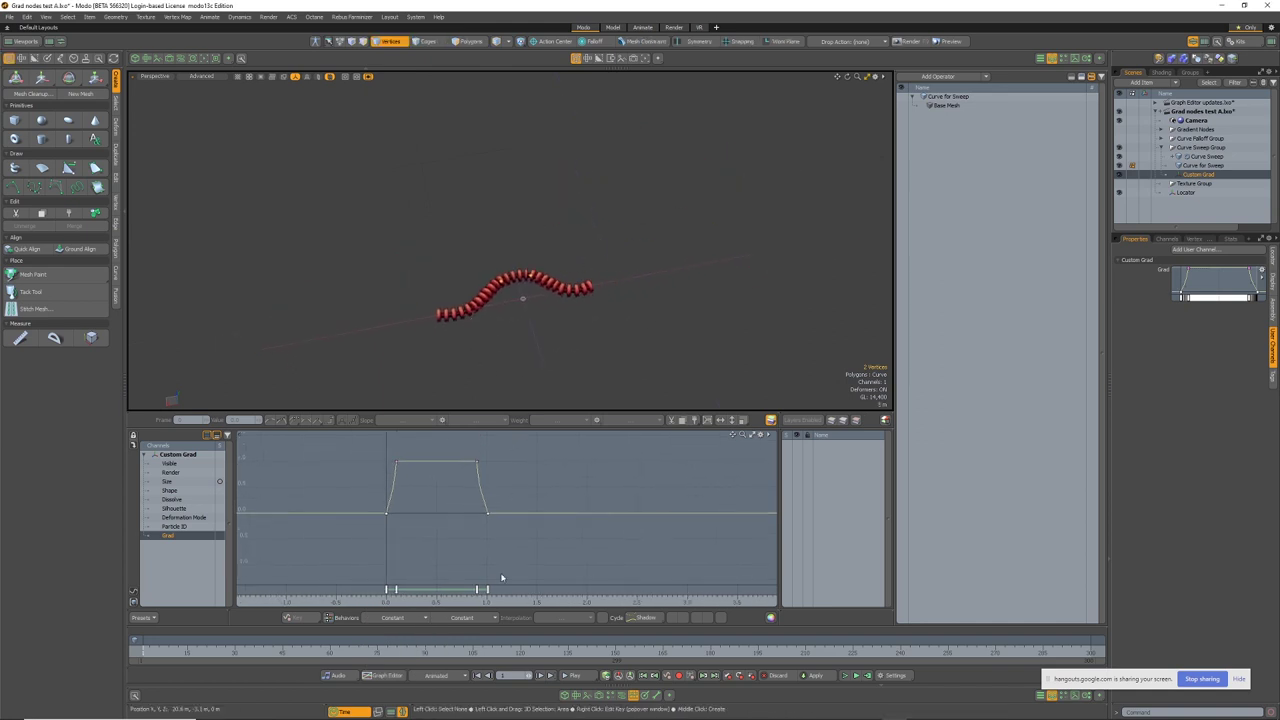
{"action": "left_click", "coordinate": [621, 696]}
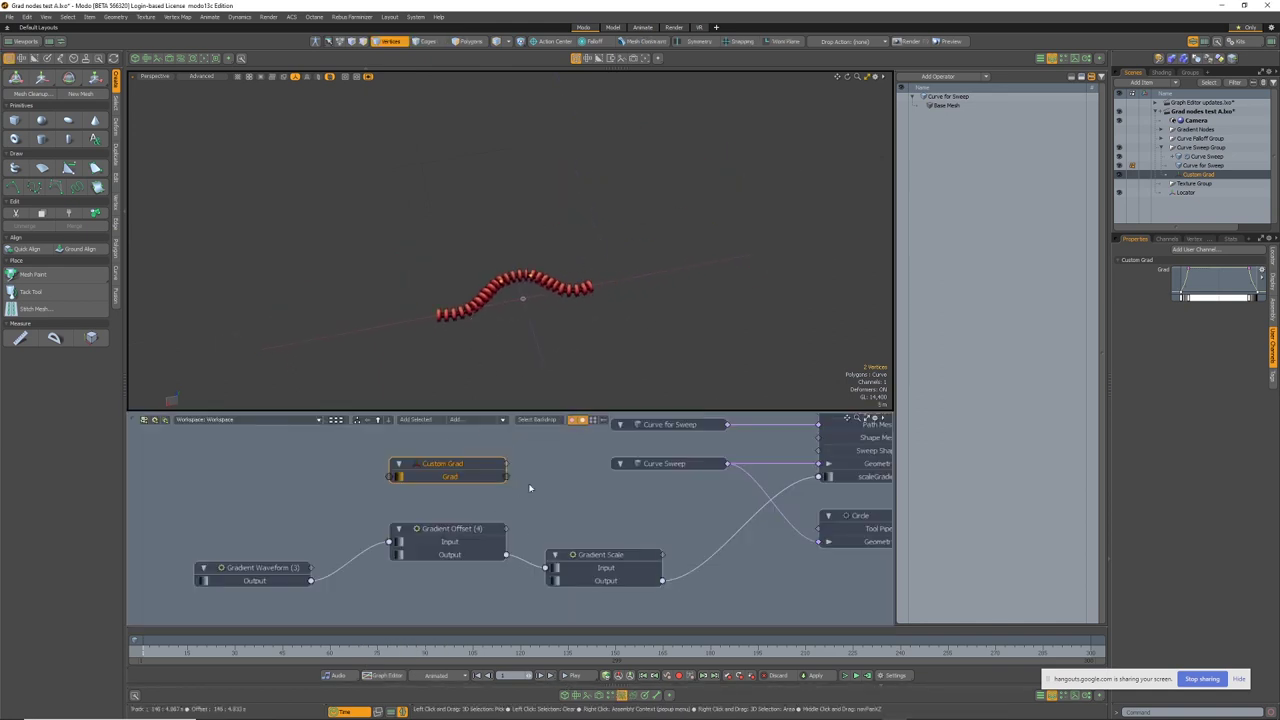
{"action": "left_click_drag", "start_coordinate": [590, 495], "coordinate": [586, 526], "text": "alt"}
{"action": "left_click_drag", "start_coordinate": [504, 508], "coordinate": [552, 531]}
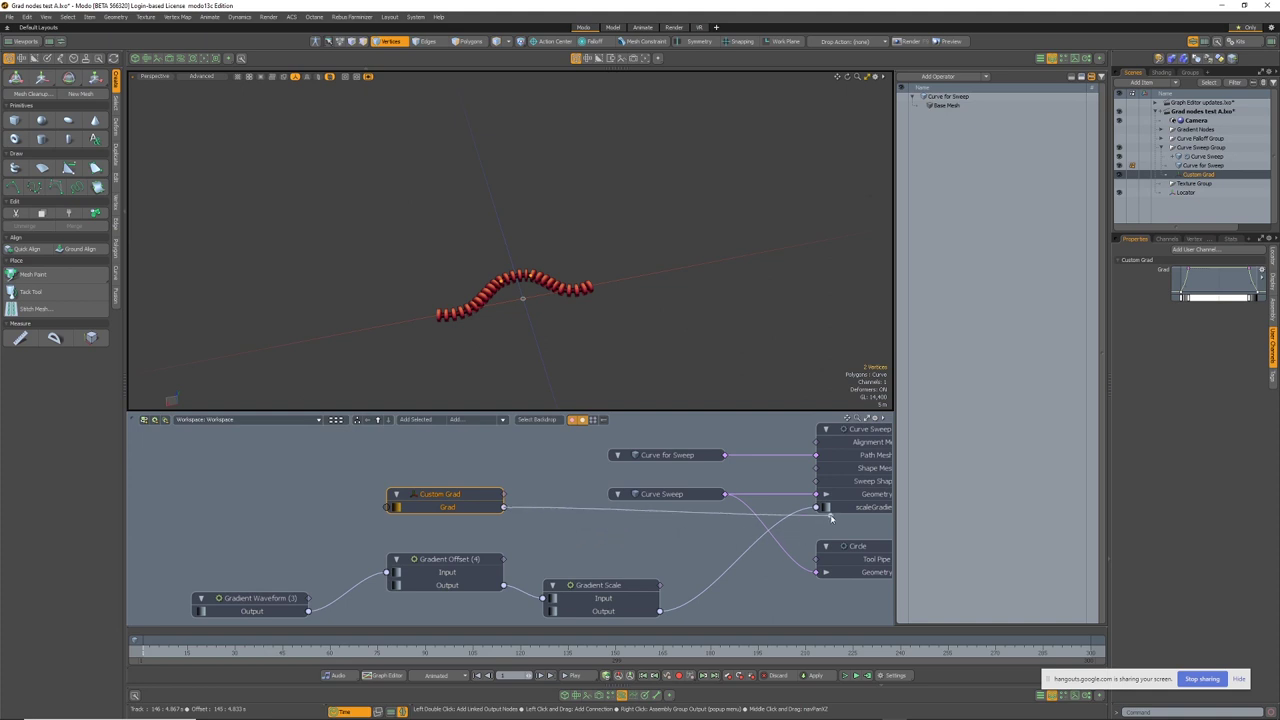
{"action": "left_click_drag", "start_coordinate": [830, 518], "coordinate": [816, 507]}
{"action": "left_click_drag", "start_coordinate": [600, 352], "coordinate": [615, 324], "text": "ctrl+alt"}
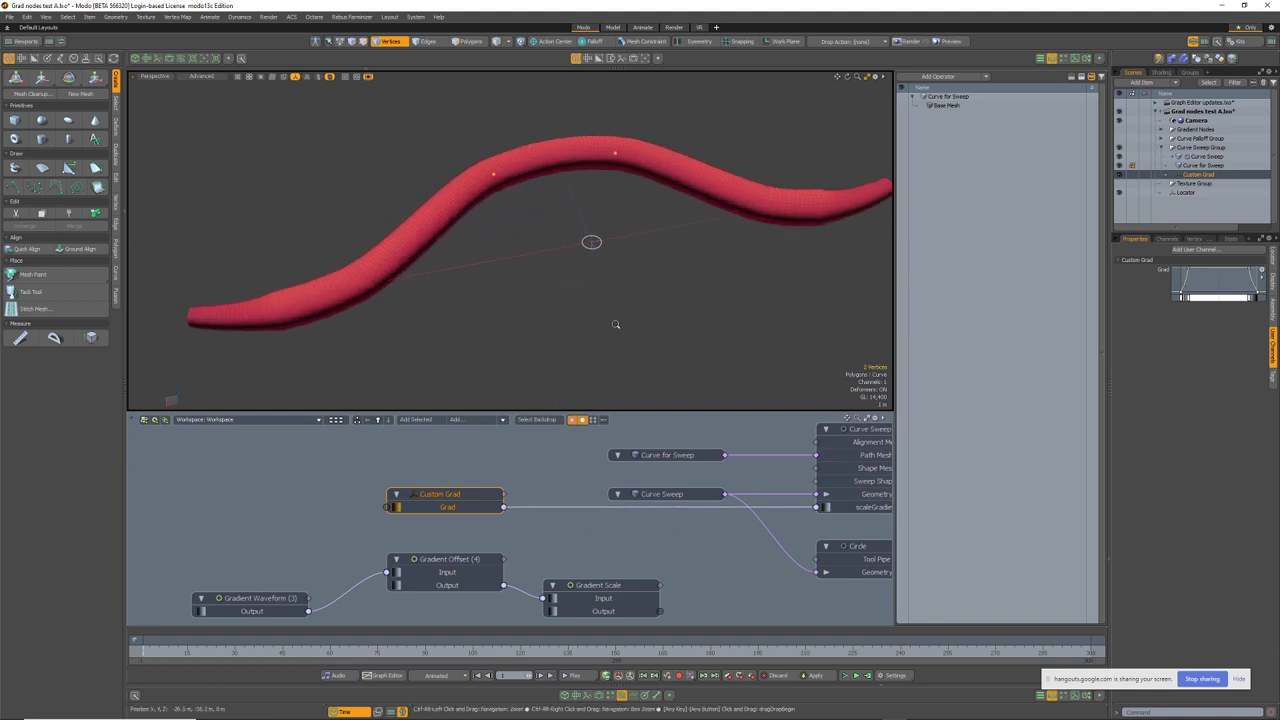
Show the whole Grad curve in the graph editor to examine its tapered profile
{"action": "left_click", "coordinate": [633, 697]}
{"action": "key", "text": "a"}
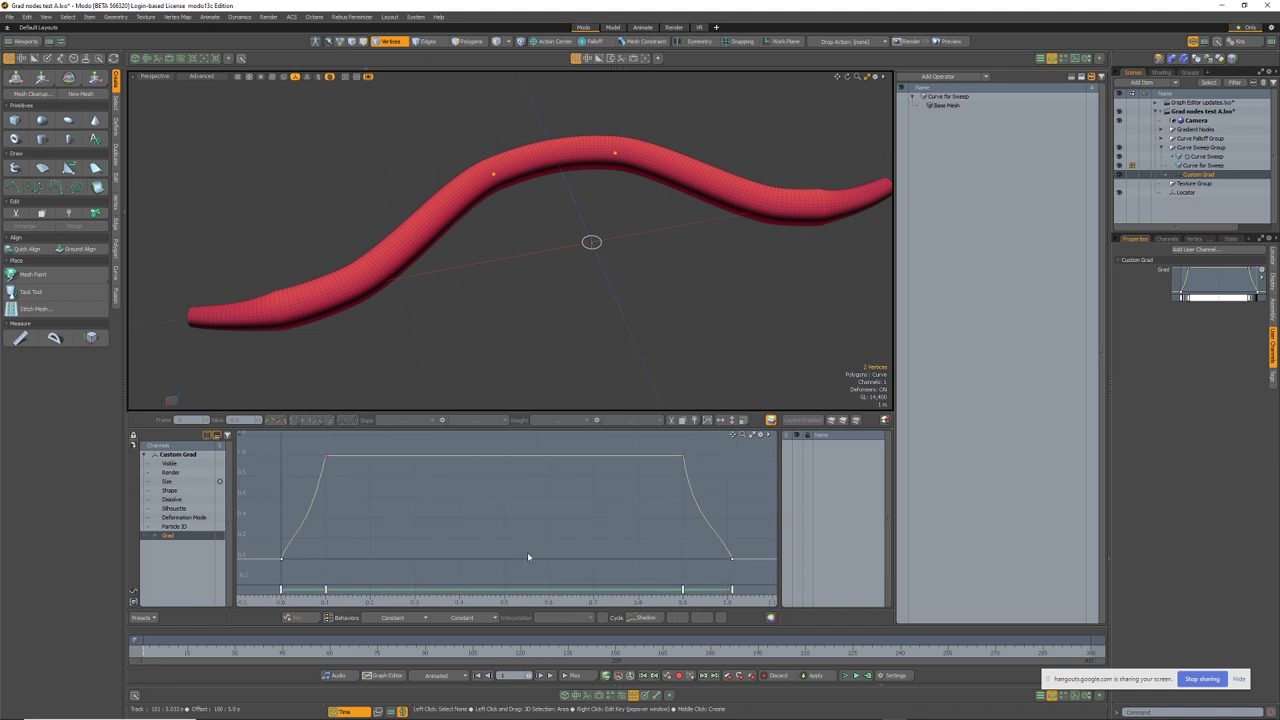
{"action": "scroll", "coordinate": [527, 555], "scroll_direction": "down", "scroll_amount": 3}
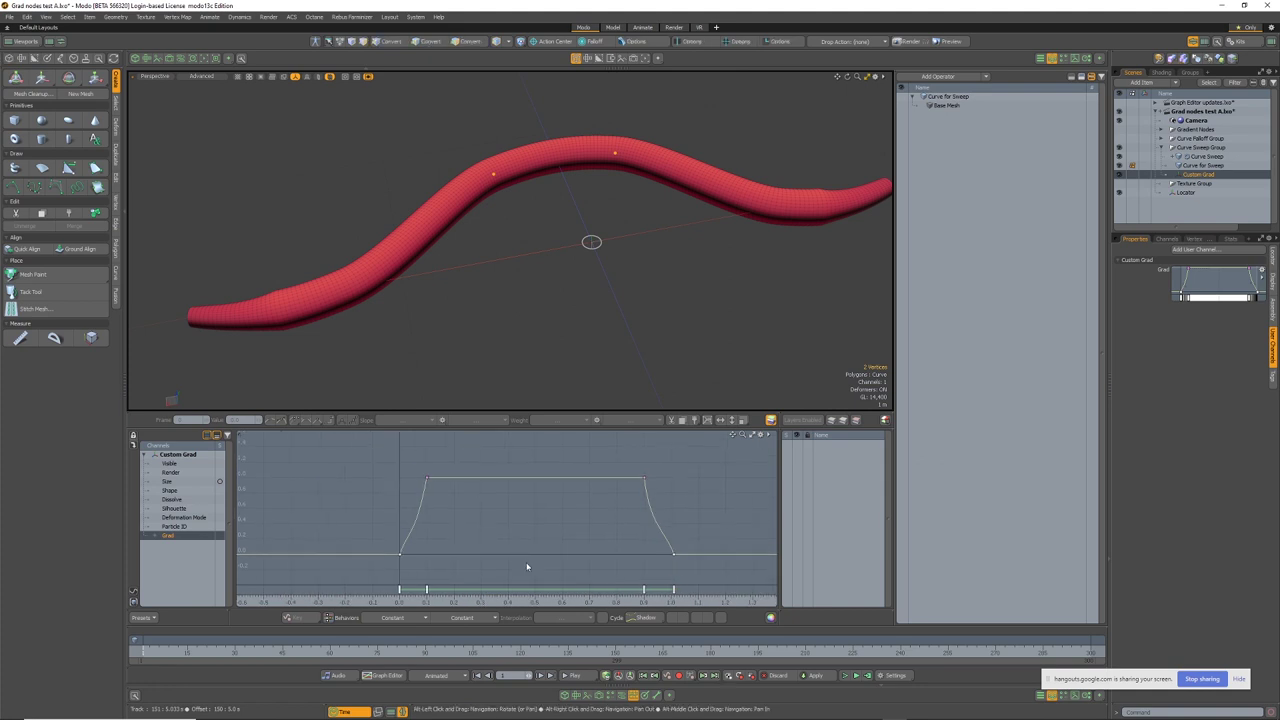
Connect the Grad output to the Gradient Scale input in the schematic and move the Gradient Offset (4) node aside
{"action": "left_click", "coordinate": [621, 697]}
{"action": "left_click_drag", "start_coordinate": [503, 507], "coordinate": [578, 605]}
{"action": "left_click_drag", "start_coordinate": [453, 563], "coordinate": [399, 576]}
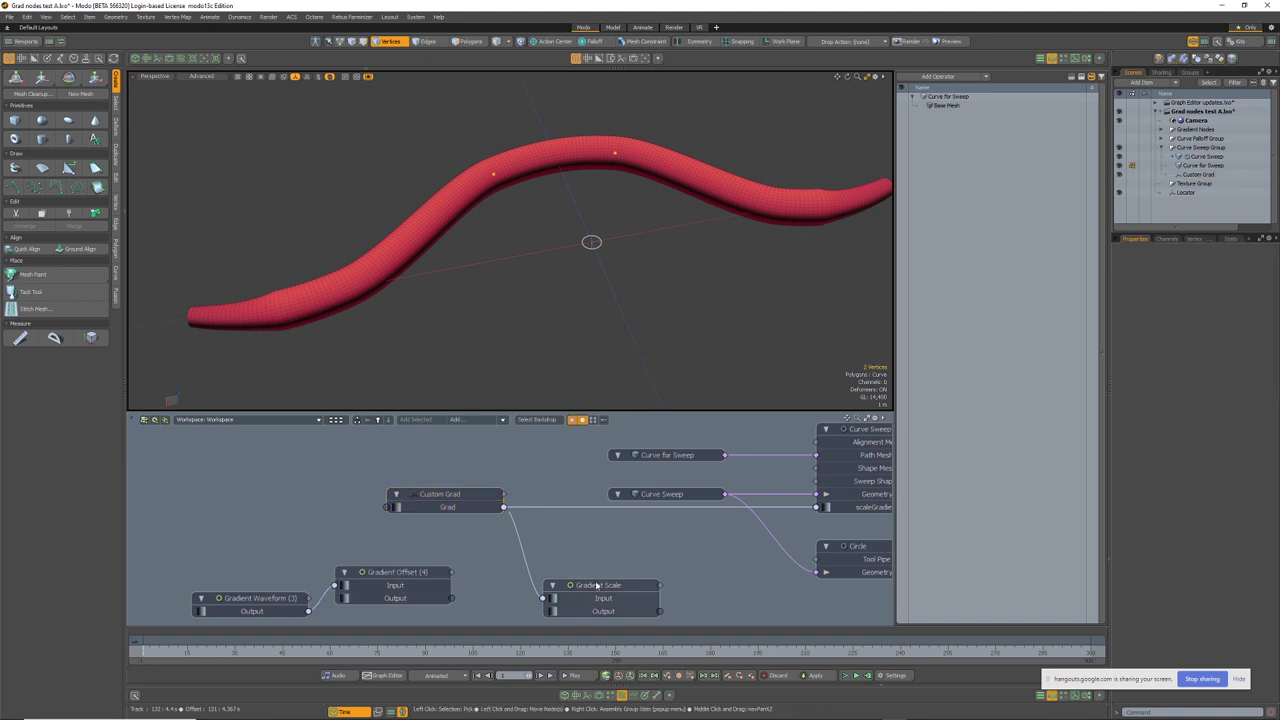
Connect the Gradient Scale node's Output to the Curve Sweep's scaleGradient channel and inspect the swept tube's start
{"action": "left_click_drag", "start_coordinate": [851, 513], "coordinate": [848, 512]}
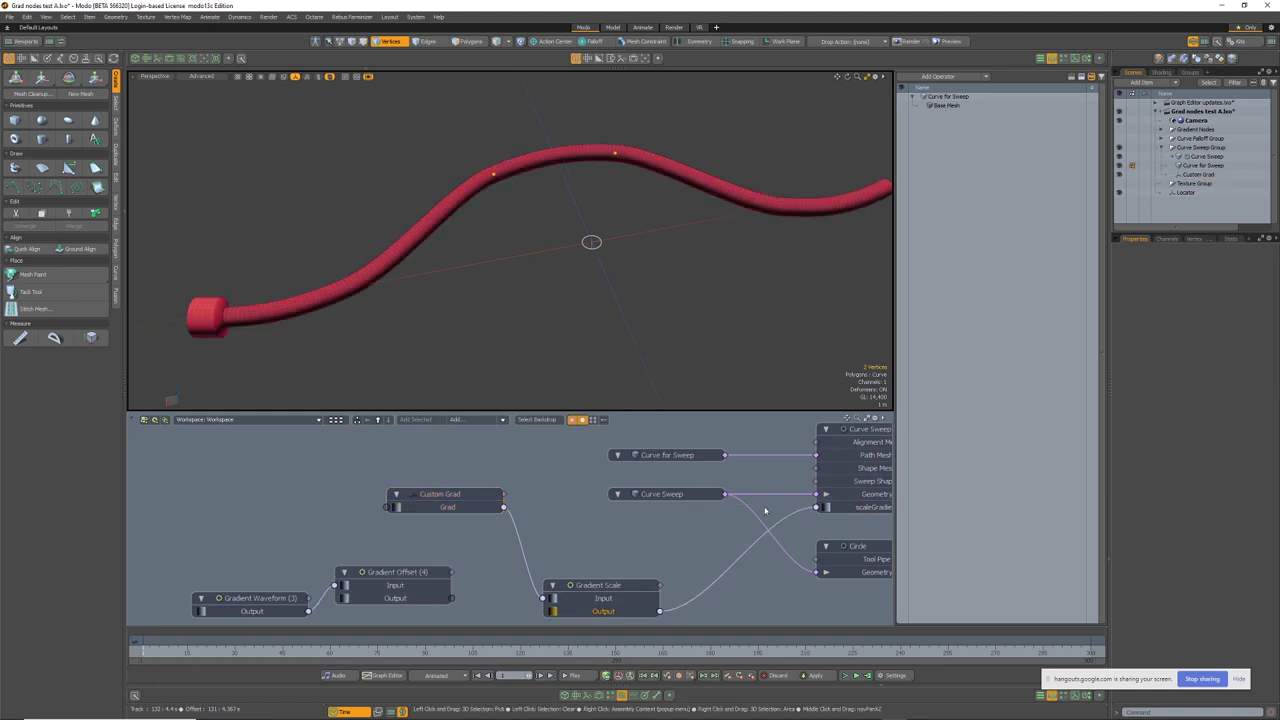
{"action": "left_click_drag", "start_coordinate": [700, 294], "coordinate": [489, 299], "text": "alt"}
{"action": "left_click_drag", "start_coordinate": [262, 314], "coordinate": [312, 313], "text": "ctrl+alt"}
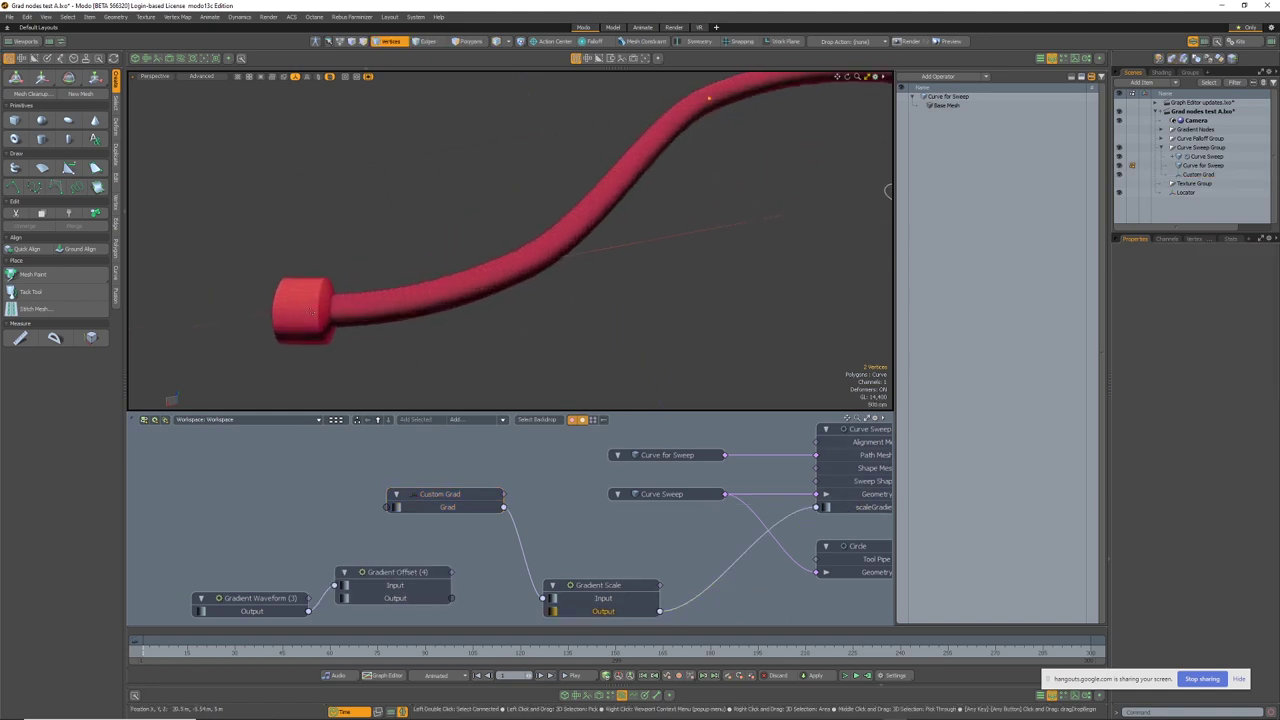
{"action": "left_click_drag", "start_coordinate": [886, 190], "coordinate": [858, 200], "text": "alt"}
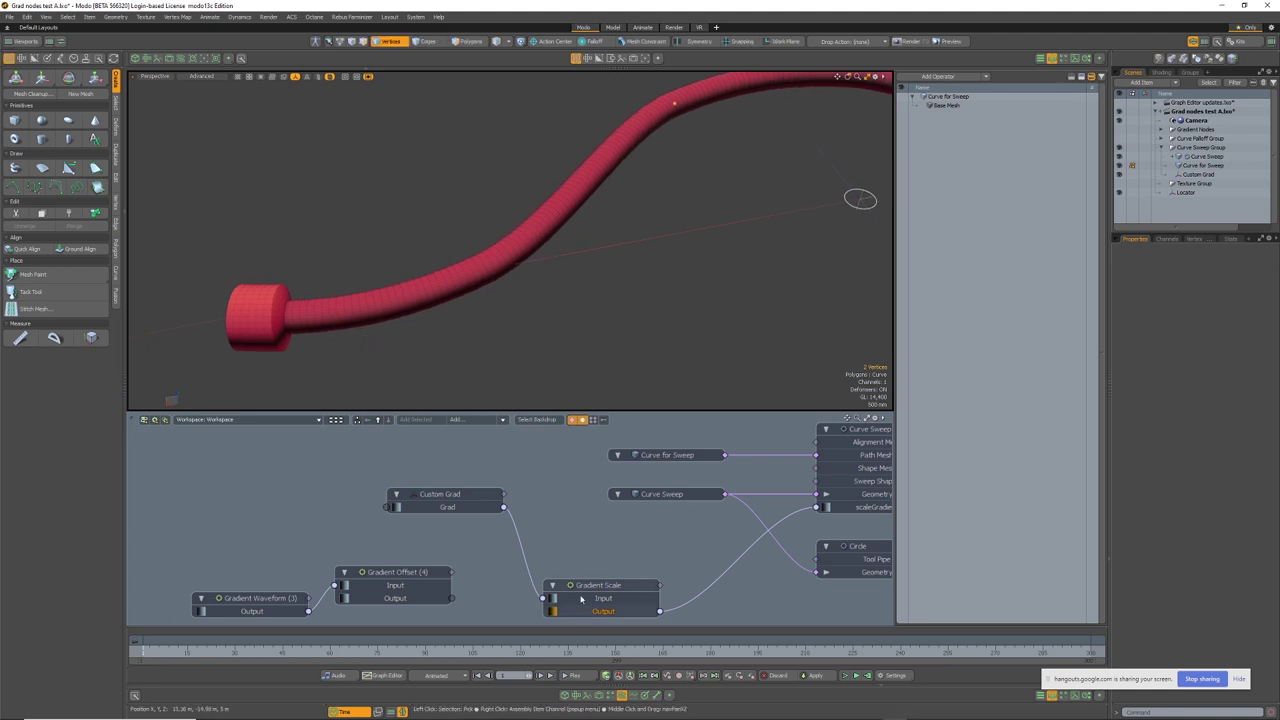
Open the Custom Grad node's Grad curve in the graph editor and set its before and after behaviors to Repeat
{"action": "left_click", "coordinate": [440, 494]}
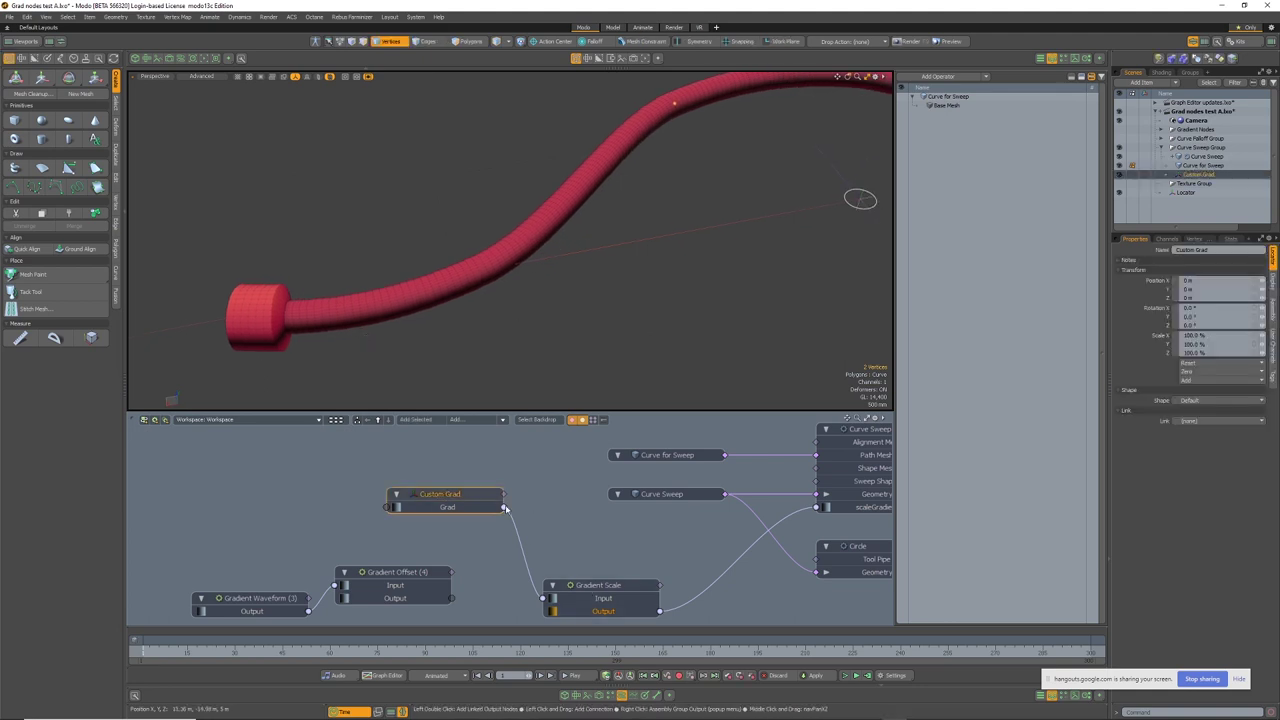
{"action": "left_click", "coordinate": [634, 697]}
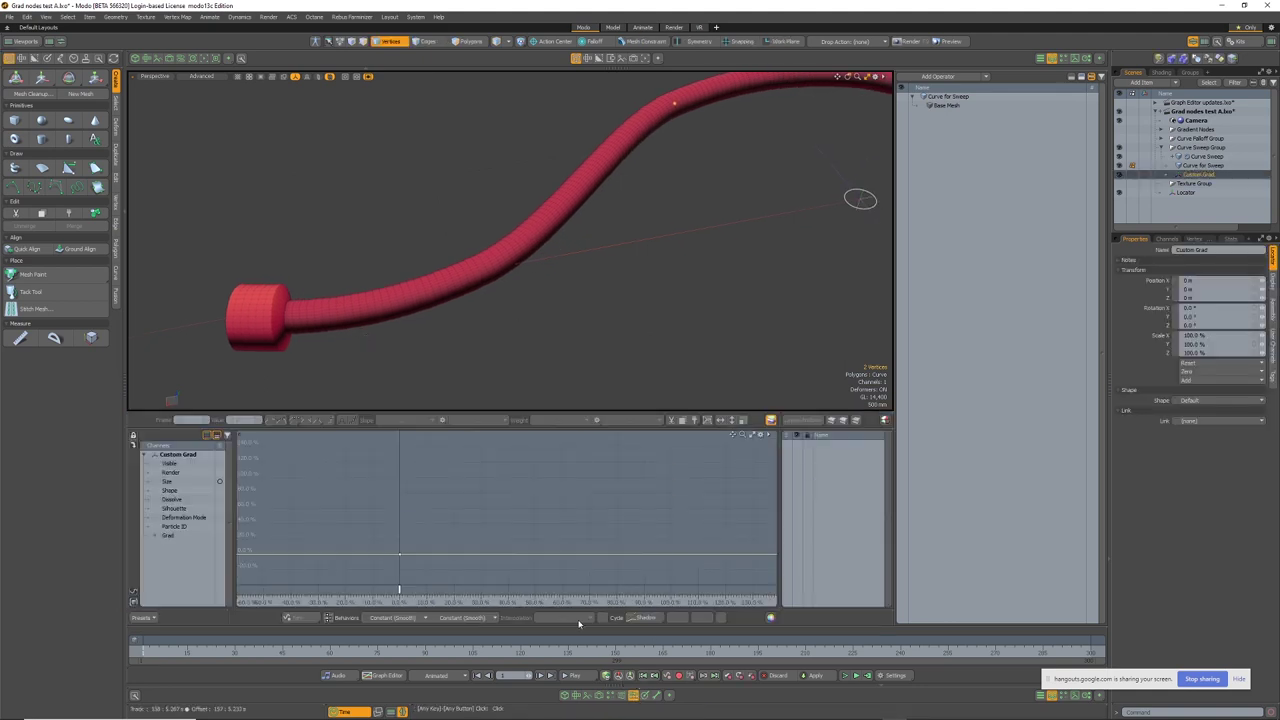
{"action": "left_click", "coordinate": [168, 535]}
{"action": "left_click", "coordinate": [471, 618]}
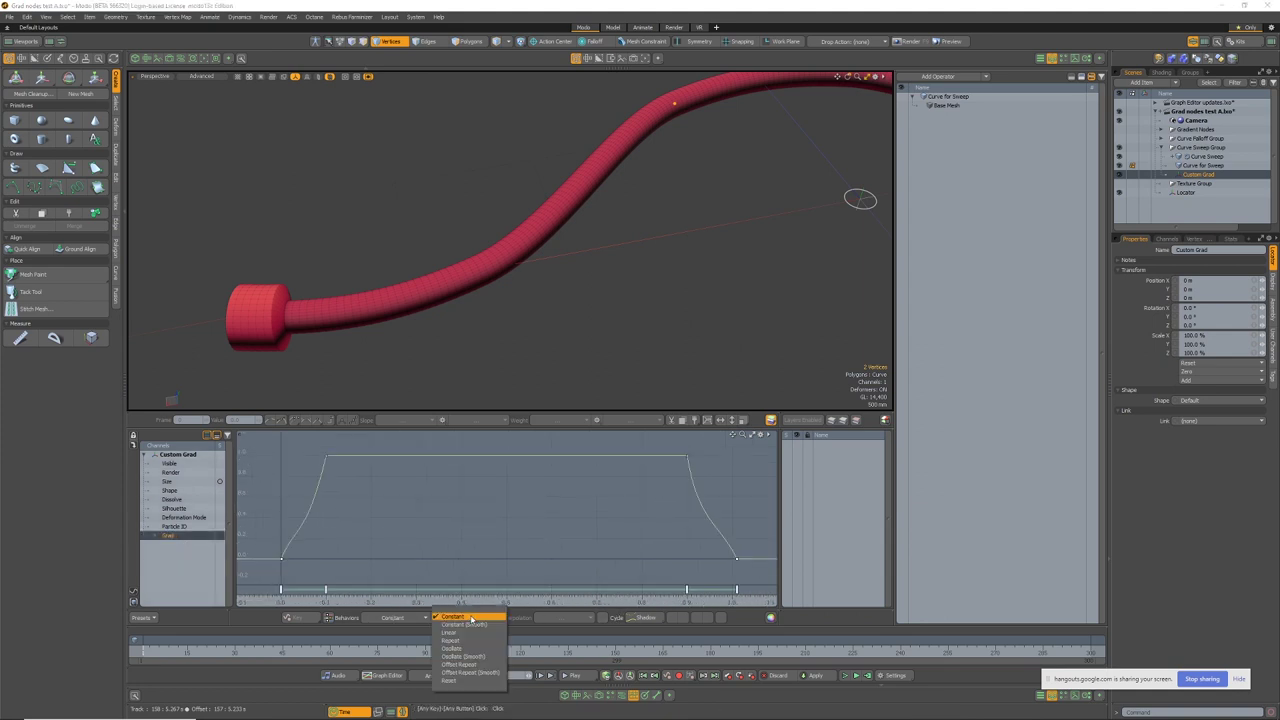
{"action": "left_click", "coordinate": [452, 640]}
{"action": "left_click", "coordinate": [392, 617]}
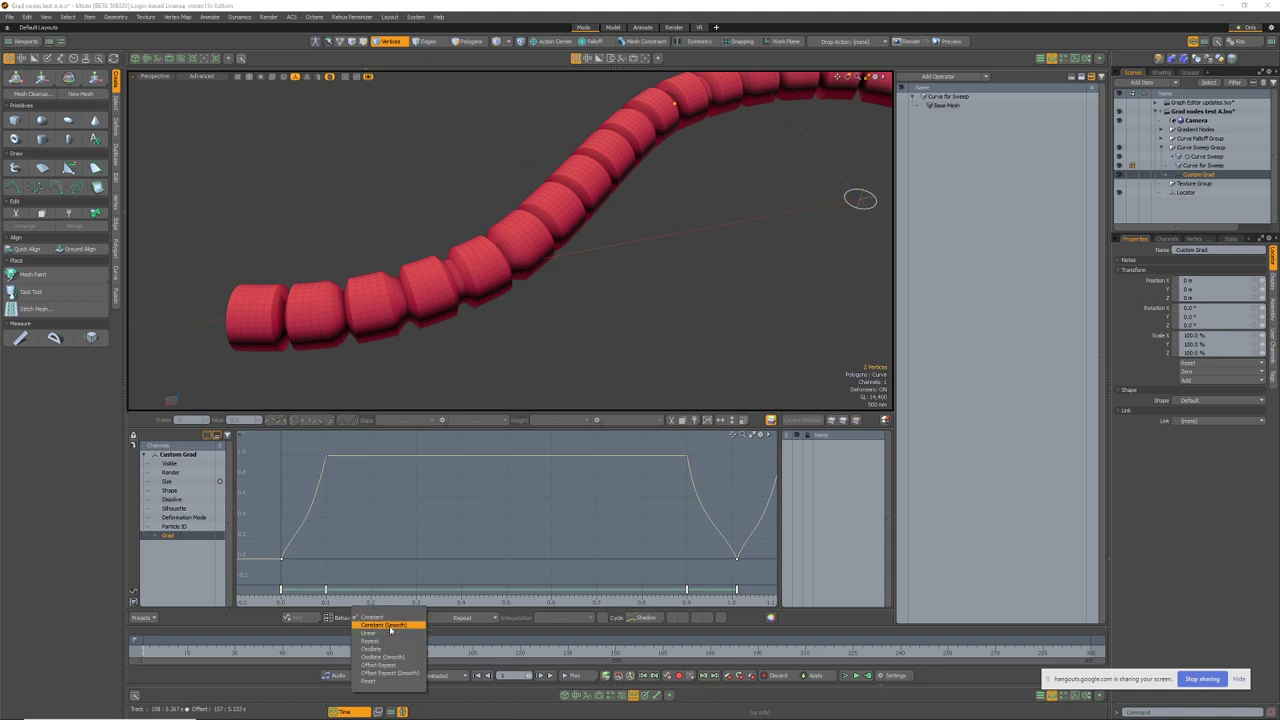
{"action": "left_click", "coordinate": [390, 637]}
{"action": "left_click_drag", "start_coordinate": [659, 525], "coordinate": [554, 511], "text": "ctrl+alt"}
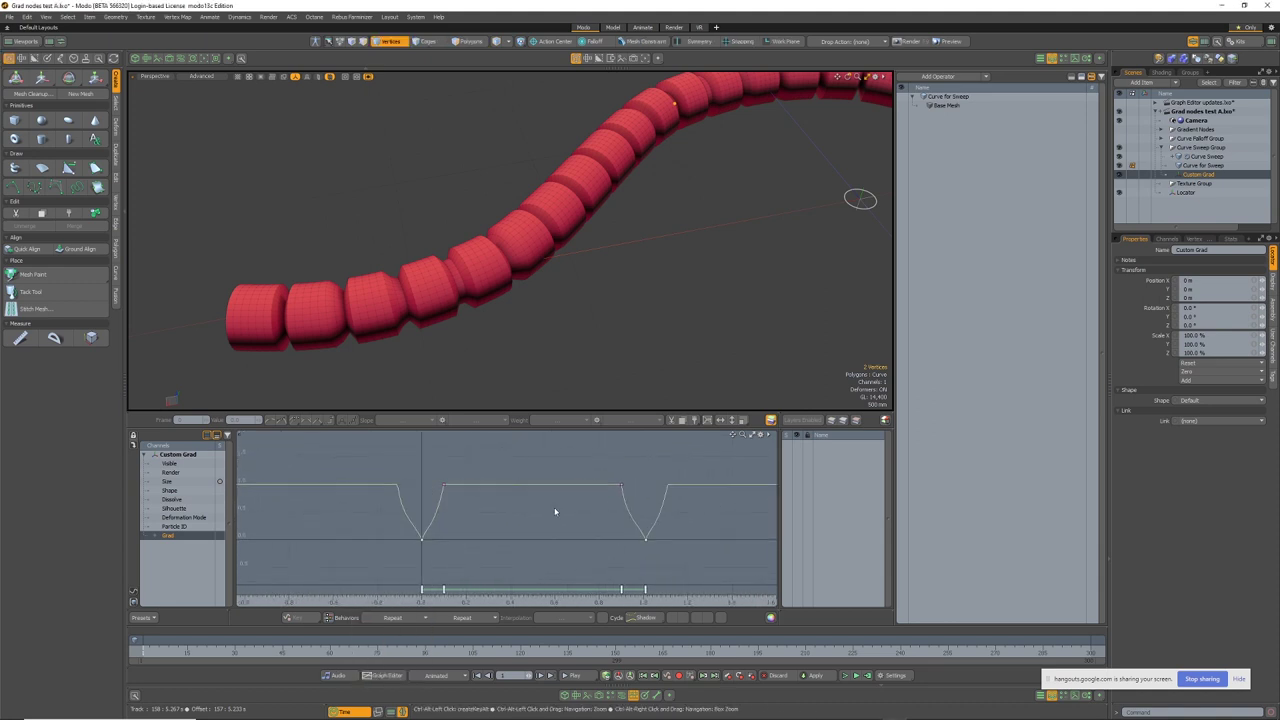
Lower the Grad curve's key at input 0.1 to a value of about 0.5 to reshape the repeated segments
{"action": "left_click_drag", "start_coordinate": [427, 473], "coordinate": [636, 505]}
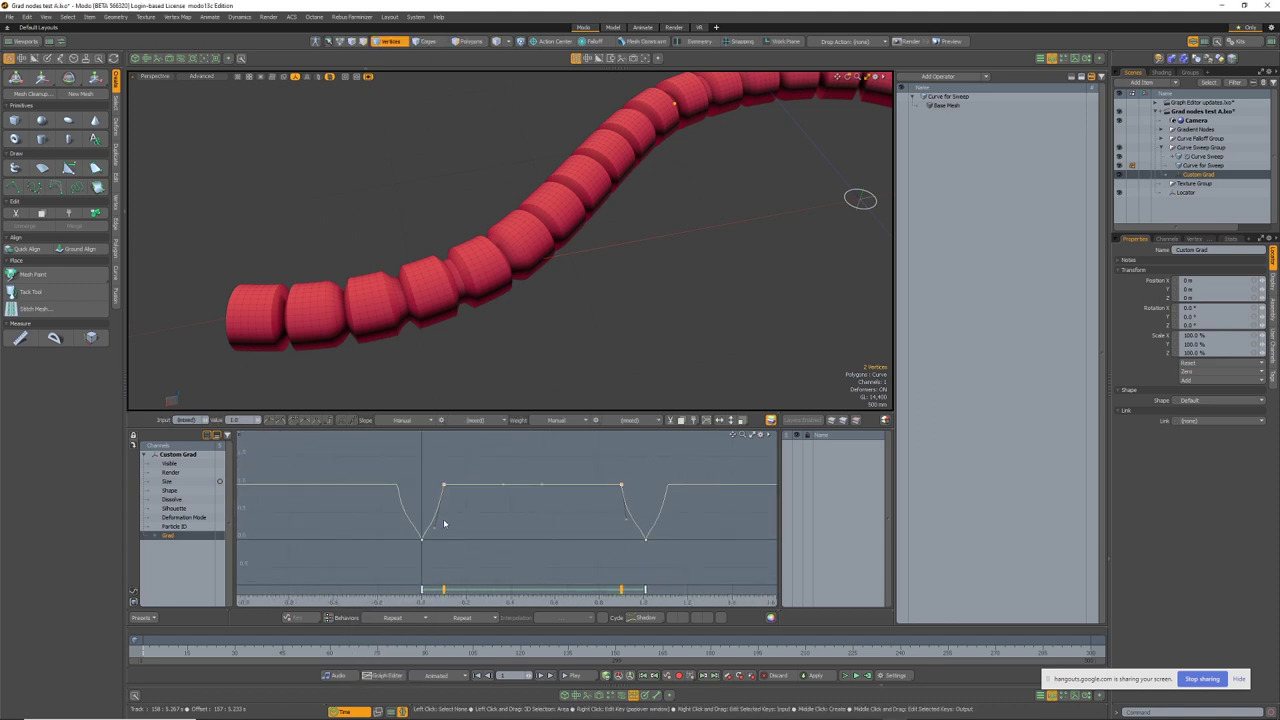
{"action": "mouse_move", "coordinate": [447, 513]}
{"action": "left_mouse_down", "text": "ctrl+alt"}
{"action": "mouse_move", "coordinate": [466, 517]}
{"action": "mouse_move", "coordinate": [440, 527]}
{"action": "left_mouse_up", "text": "ctrl+alt"}
{"action": "key", "text": "ctrl+z"}
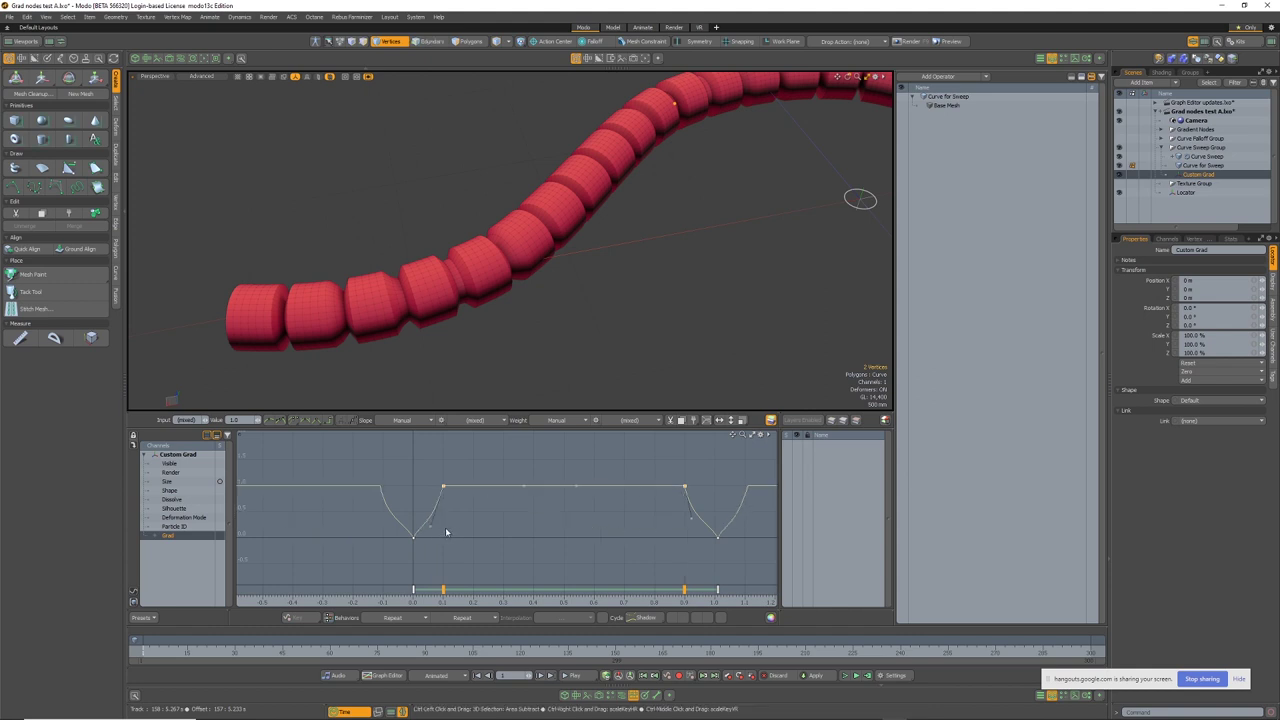
{"action": "left_click", "coordinate": [443, 487]}
{"action": "middle_click_drag", "start_coordinate": [478, 517], "coordinate": [476, 541]}
{"action": "left_click_drag", "start_coordinate": [386, 355], "coordinate": [441, 351], "text": "ctrl+alt"}
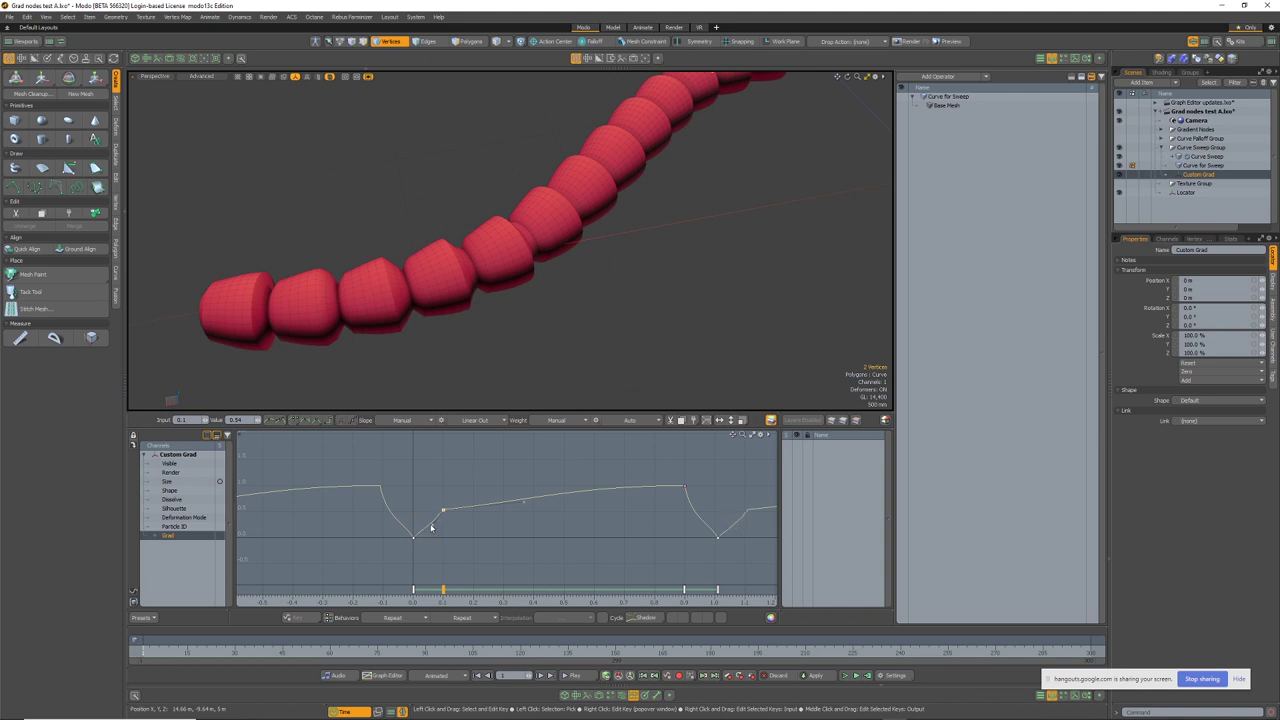
{"action": "left_click_drag", "start_coordinate": [532, 254], "coordinate": [600, 280], "text": "ctrl+alt"}
{"action": "left_click_drag", "start_coordinate": [470, 295], "coordinate": [529, 298], "text": "ctrl+alt"}
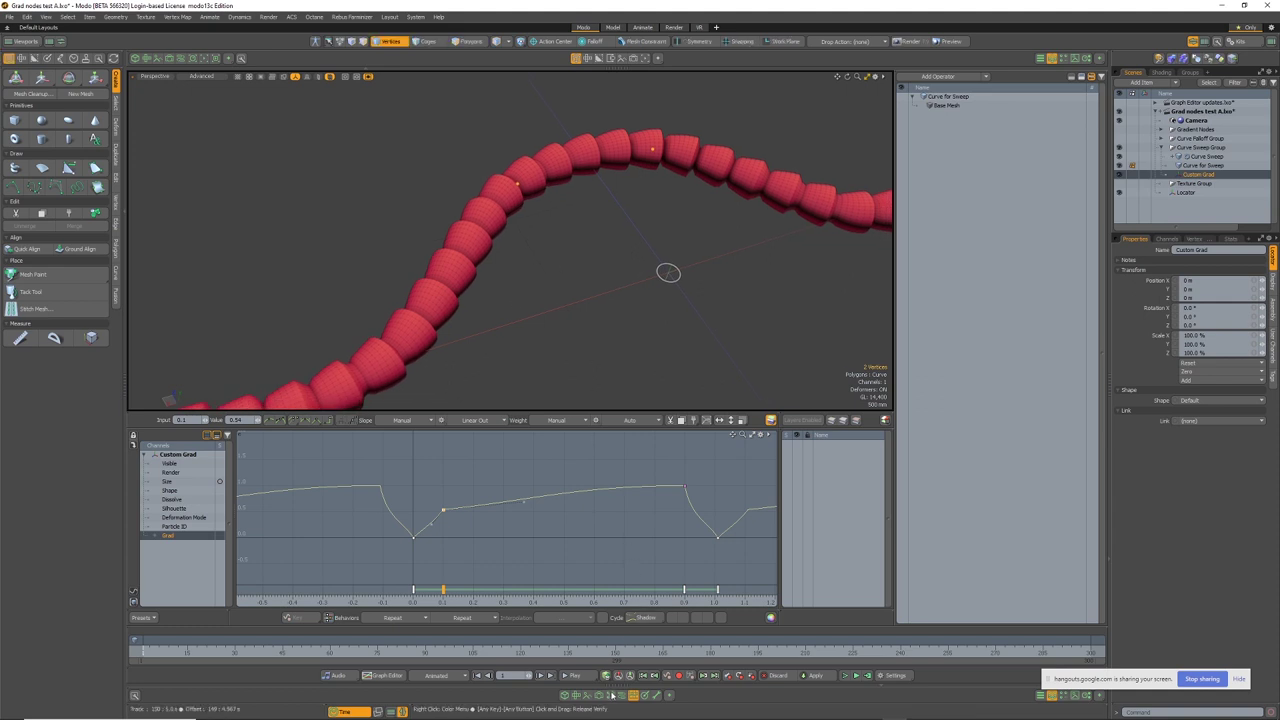
Return to the schematic and move the Gradient Scale node up between the Custom Grad and Curve Sweep nodes
{"action": "left_click", "coordinate": [621, 696]}
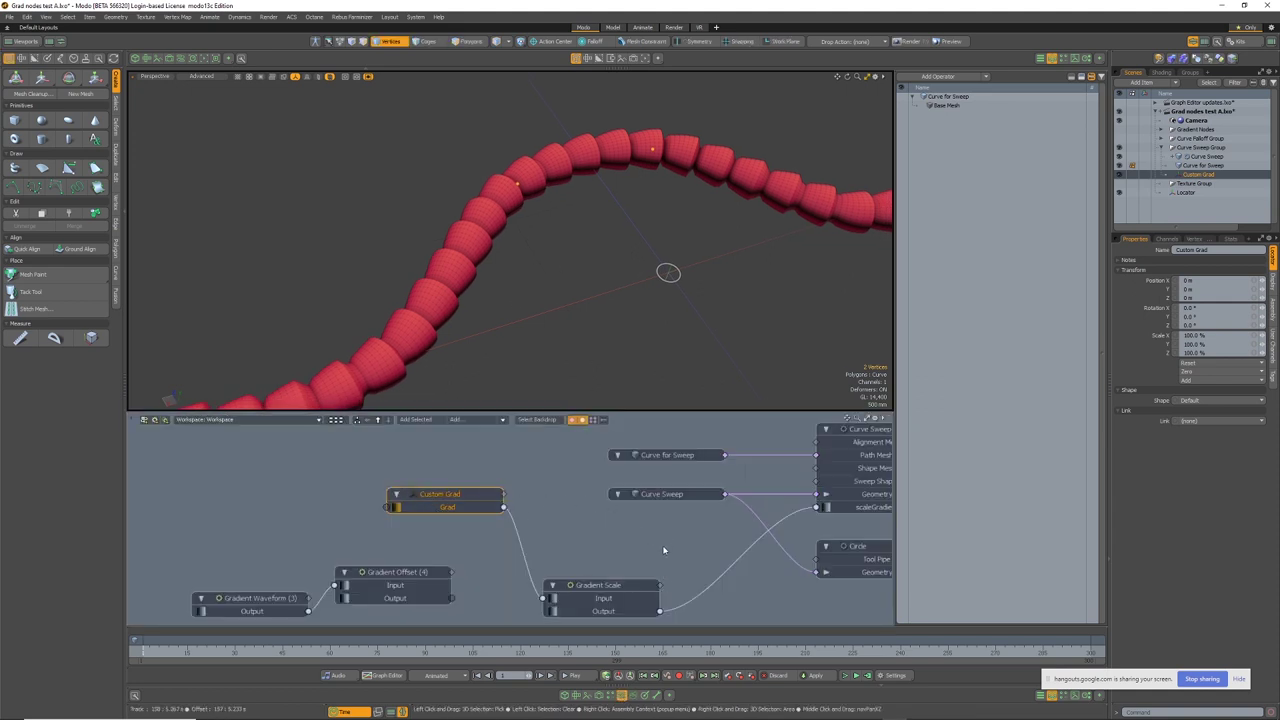
{"action": "left_click_drag", "start_coordinate": [643, 315], "coordinate": [601, 315], "text": "ctrl+alt"}
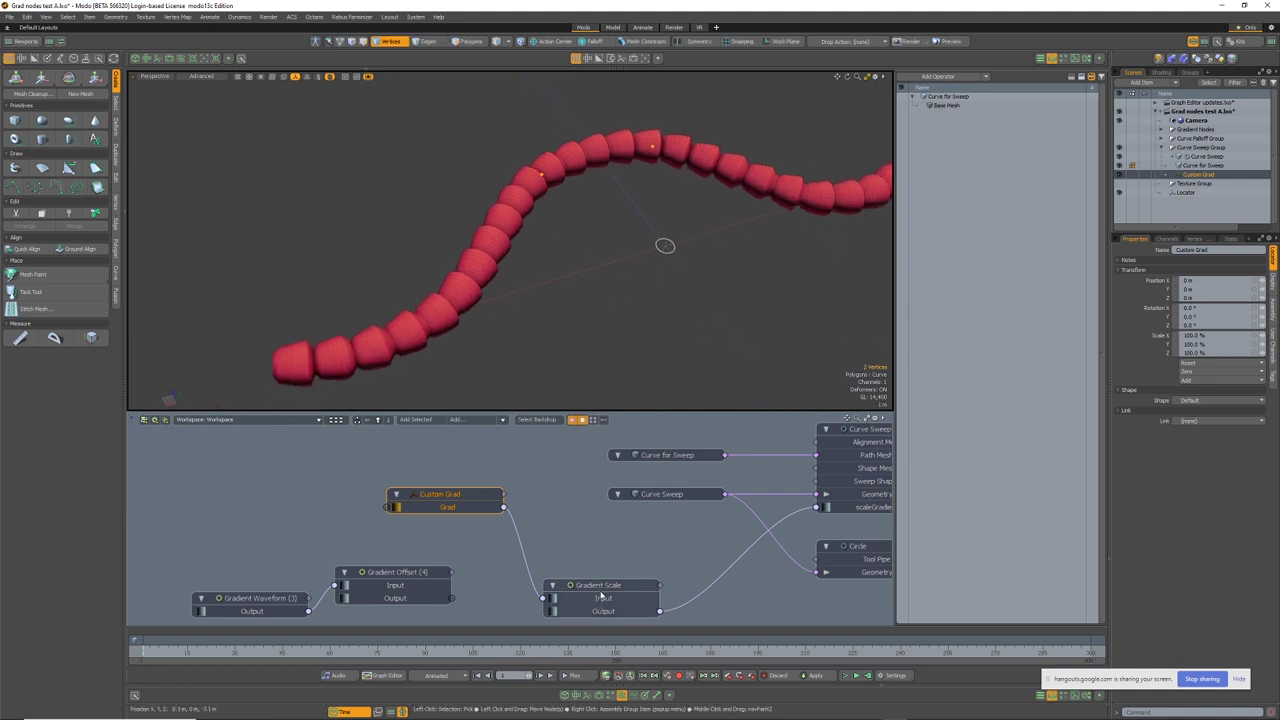
{"action": "left_click_drag", "start_coordinate": [606, 585], "coordinate": [619, 546]}
{"action": "left_click_drag", "start_coordinate": [646, 360], "coordinate": [526, 366], "text": "ctrl+alt"}
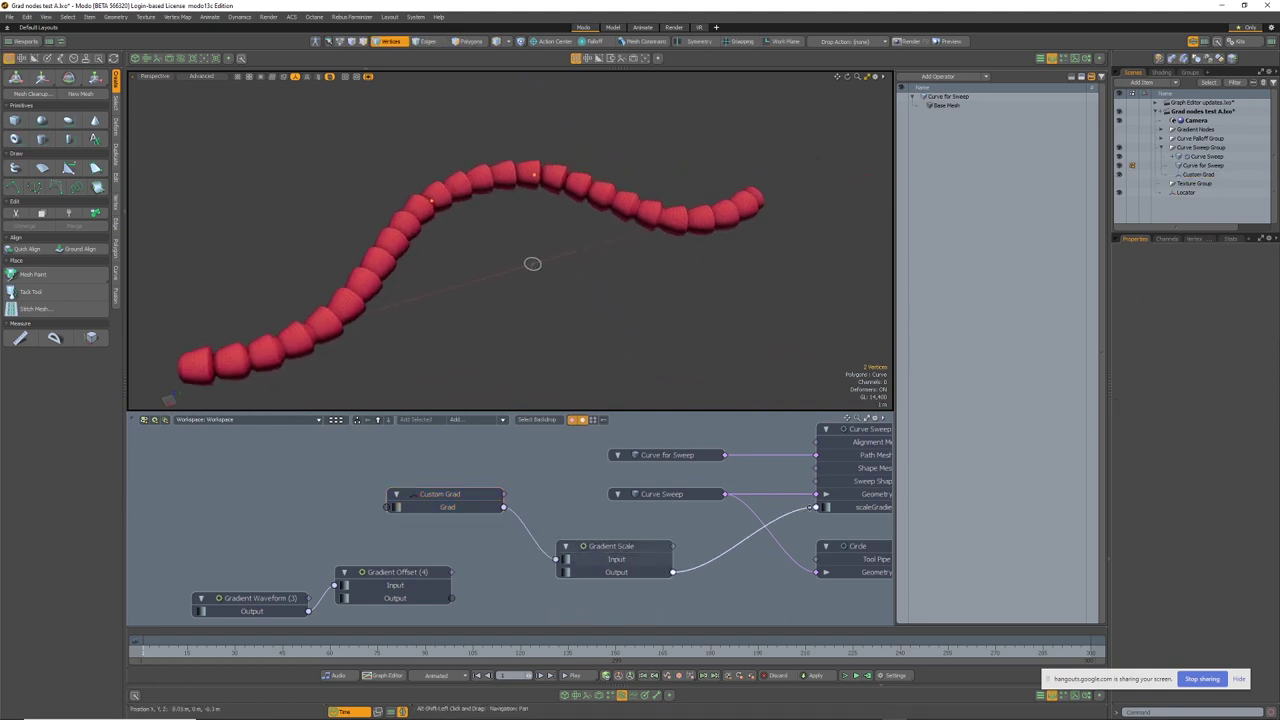
{"action": "middle_click_drag", "start_coordinate": [810, 507], "coordinate": [629, 540]}
{"action": "scroll", "coordinate": [697, 527], "scroll_direction": "up", "scroll_amount": 3}
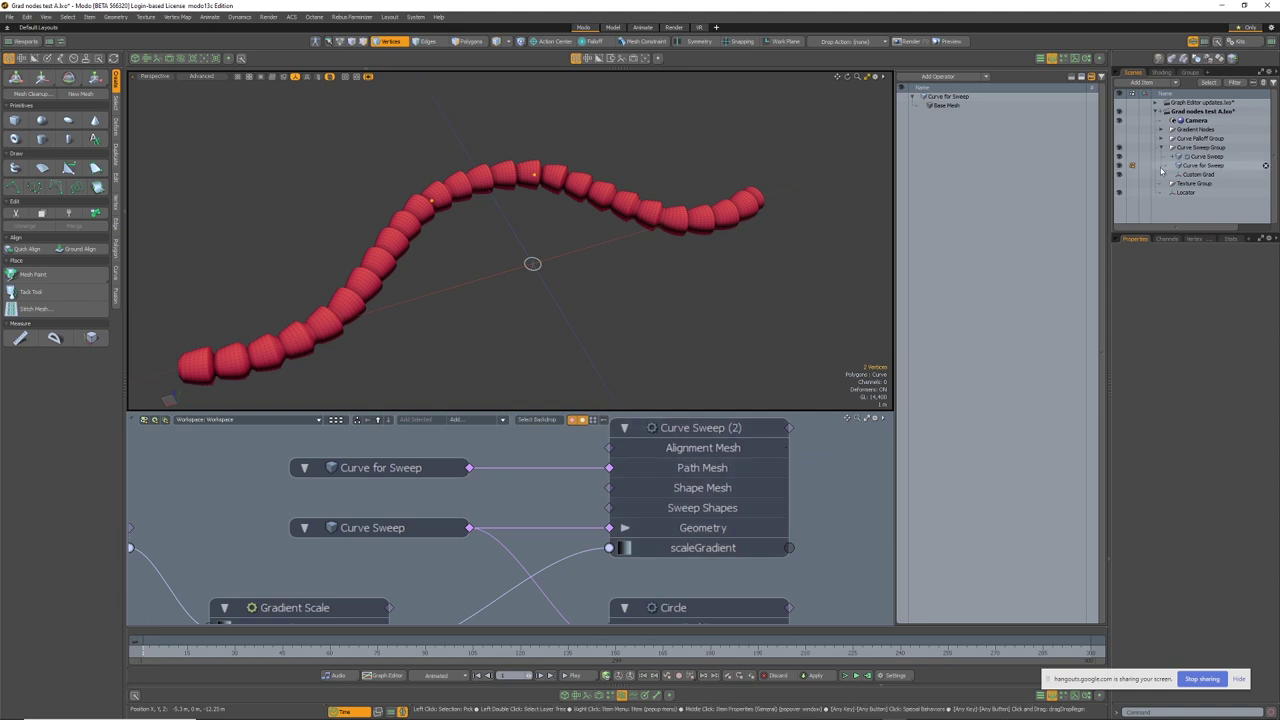
Show the Curve Falloff Group and hide the Curve Sweep Group
{"action": "left_click", "coordinate": [1119, 138]}
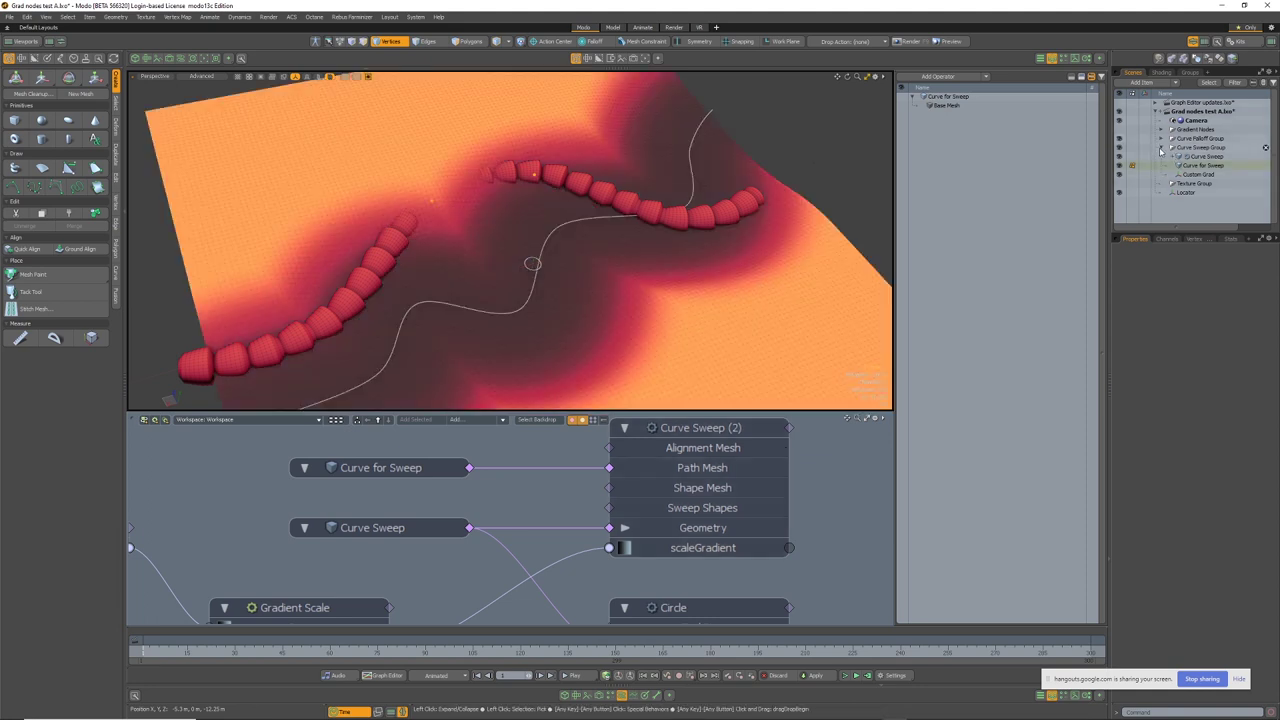
{"action": "left_click", "coordinate": [1161, 147]}
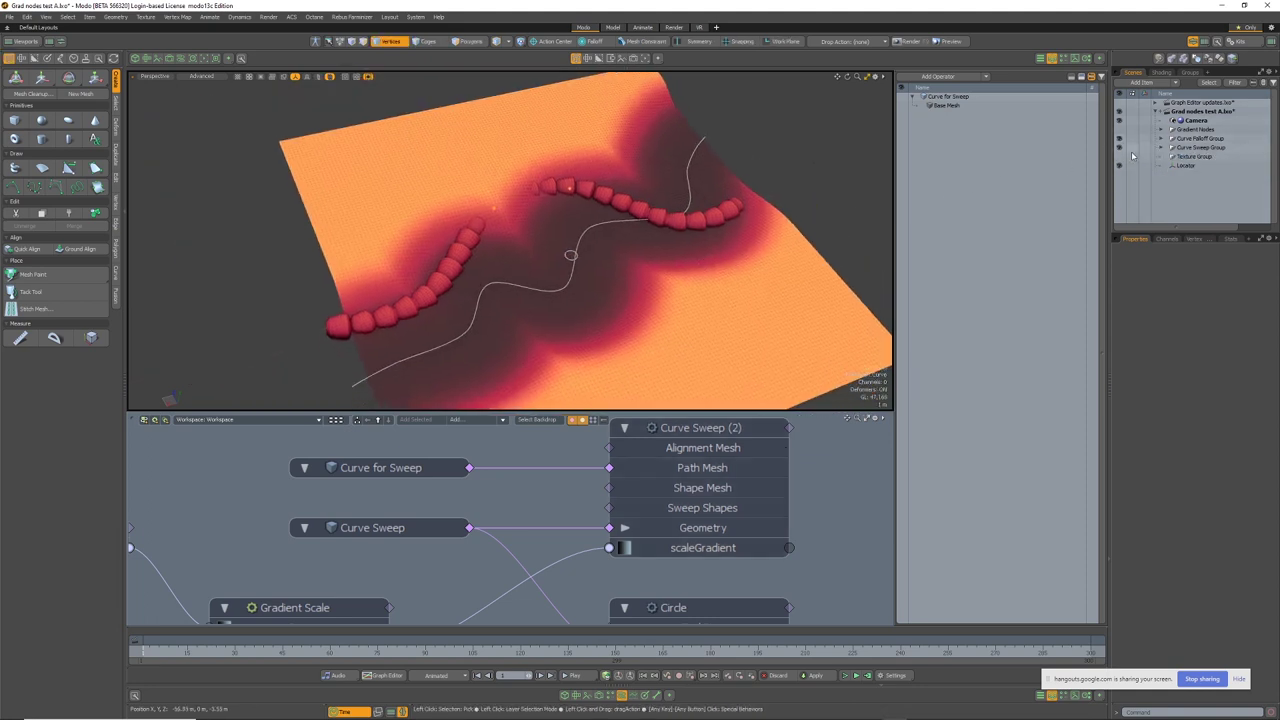
{"action": "left_click", "coordinate": [1119, 147]}
{"action": "left_click_drag", "start_coordinate": [855, 236], "coordinate": [679, 366], "text": "alt"}
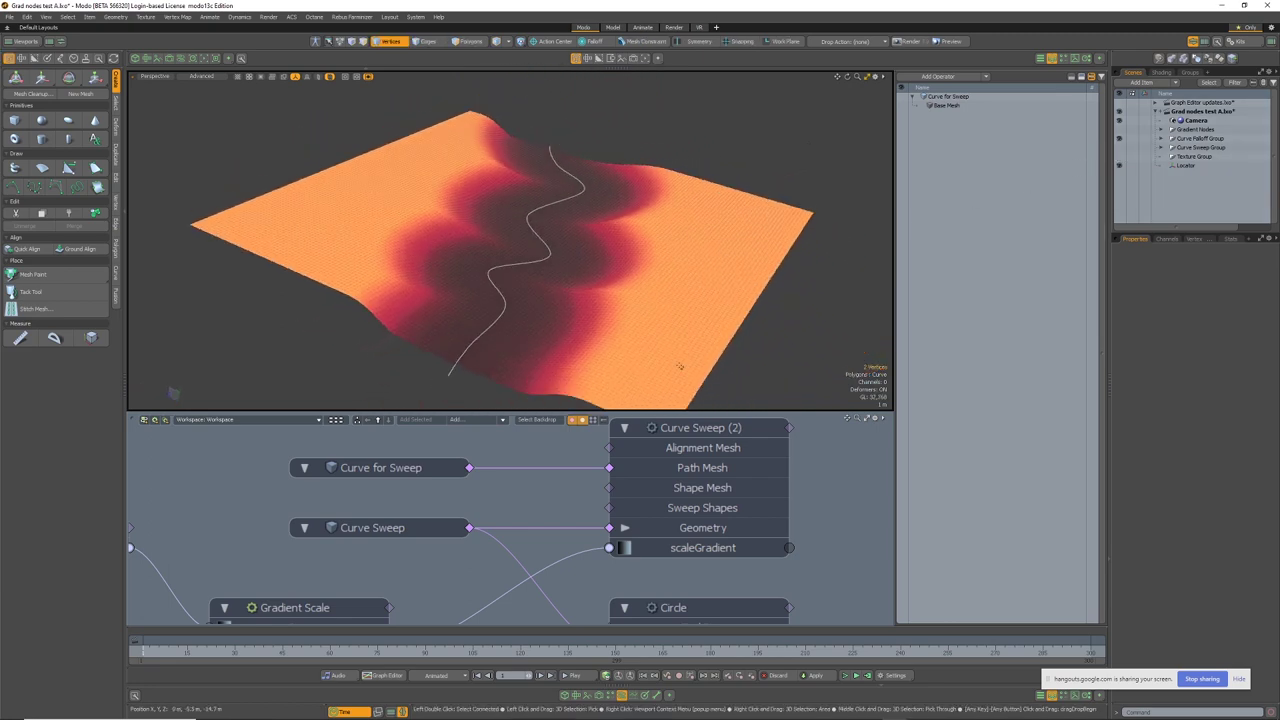
Close the schematic and examine the curve falloff plane in the enlarged 3D view
{"action": "left_click", "coordinate": [623, 697]}
{"action": "left_click_drag", "start_coordinate": [549, 531], "coordinate": [538, 550], "text": "ctrl+alt"}
{"action": "key", "text": "1"}
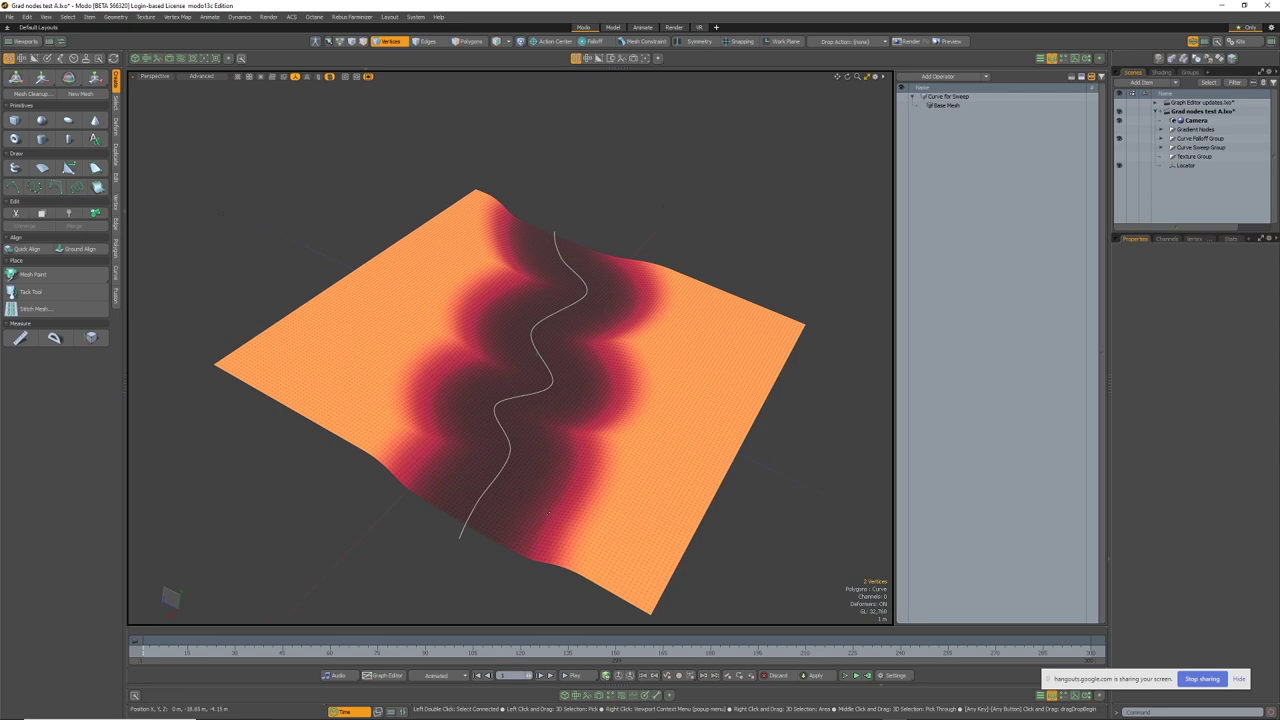
{"action": "left_click_drag", "start_coordinate": [544, 513], "coordinate": [494, 500], "text": "alt"}
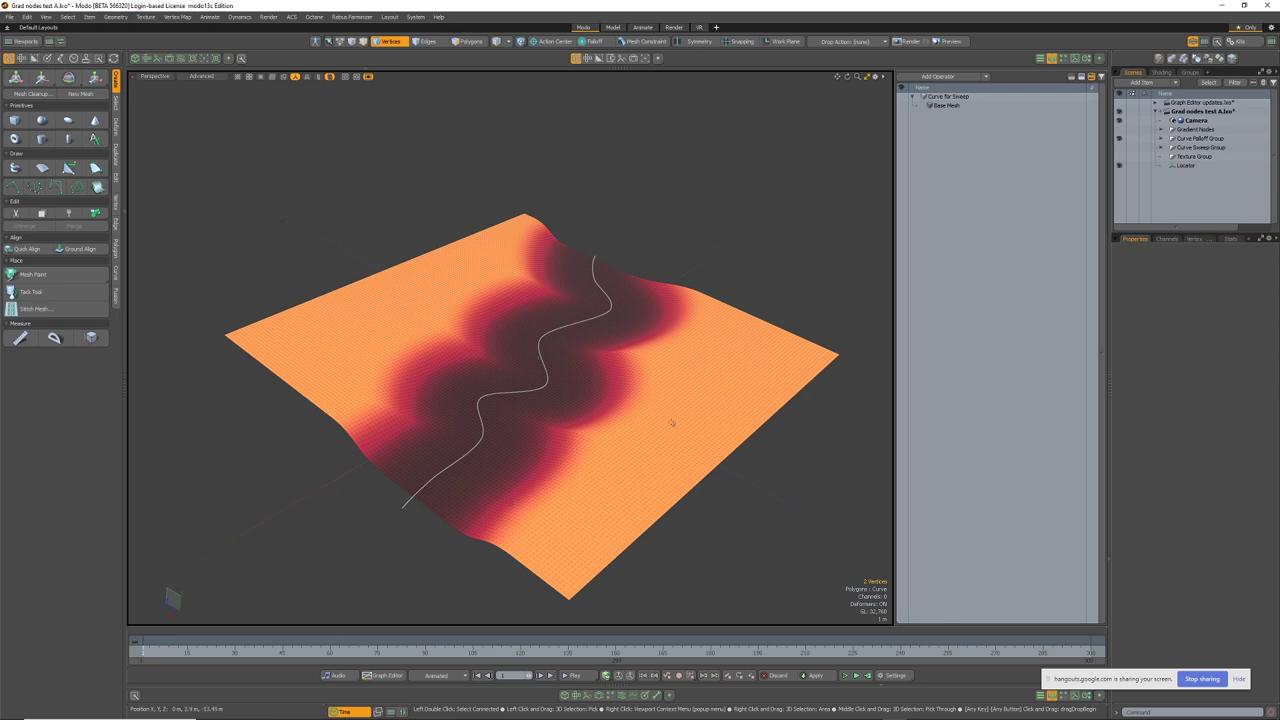
{"action": "left_click_drag", "start_coordinate": [630, 483], "coordinate": [637, 523], "text": "alt"}
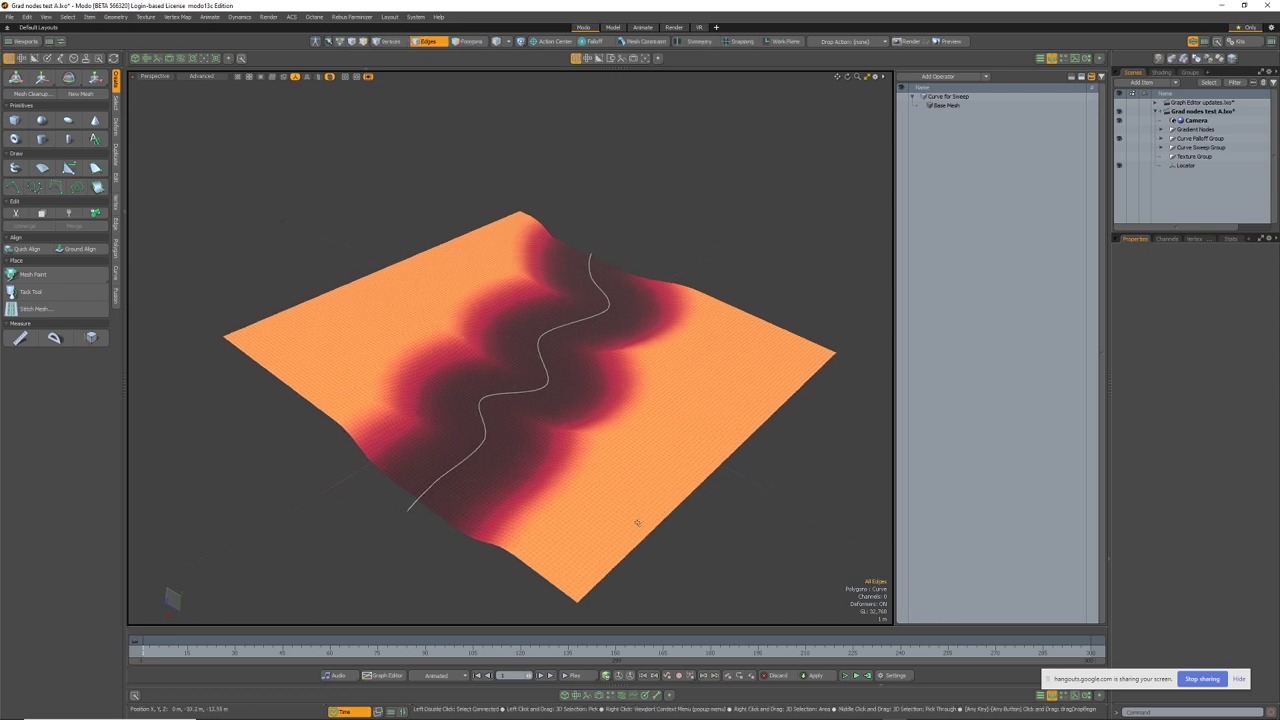
Reopen the schematic, select the Curve Falloff node and lower the middle key of its Distance gradient
{"action": "left_click", "coordinate": [628, 697]}
{"action": "scroll", "coordinate": [680, 477], "scroll_direction": "down", "scroll_amount": 4}
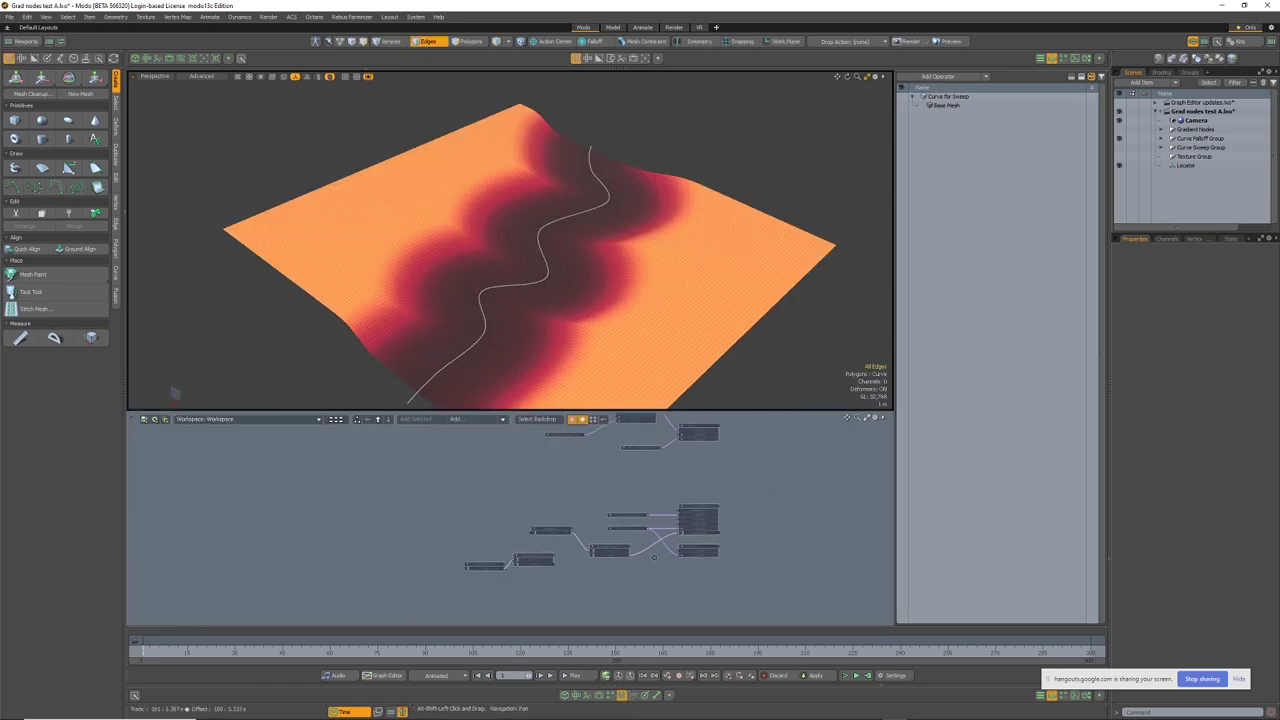
{"action": "left_click_drag", "start_coordinate": [680, 476], "coordinate": [715, 460], "text": "ctrl+alt"}
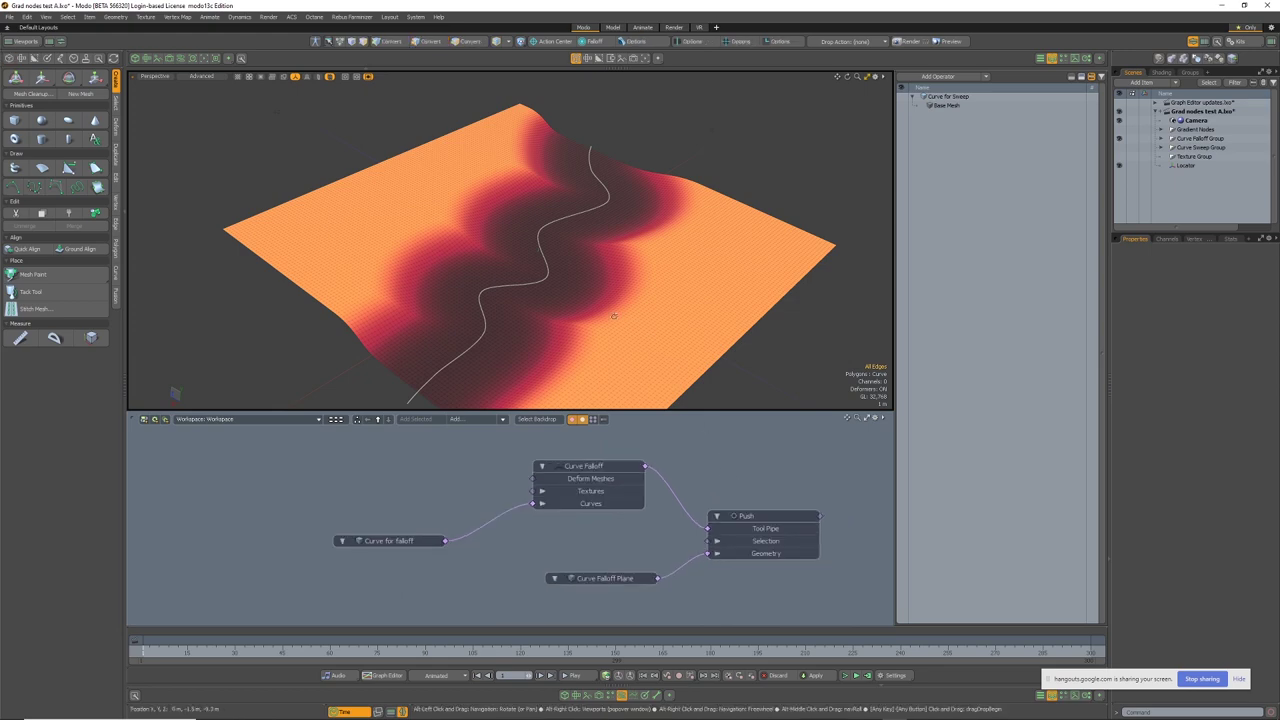
{"action": "left_click_drag", "start_coordinate": [614, 314], "coordinate": [568, 253], "text": "alt"}
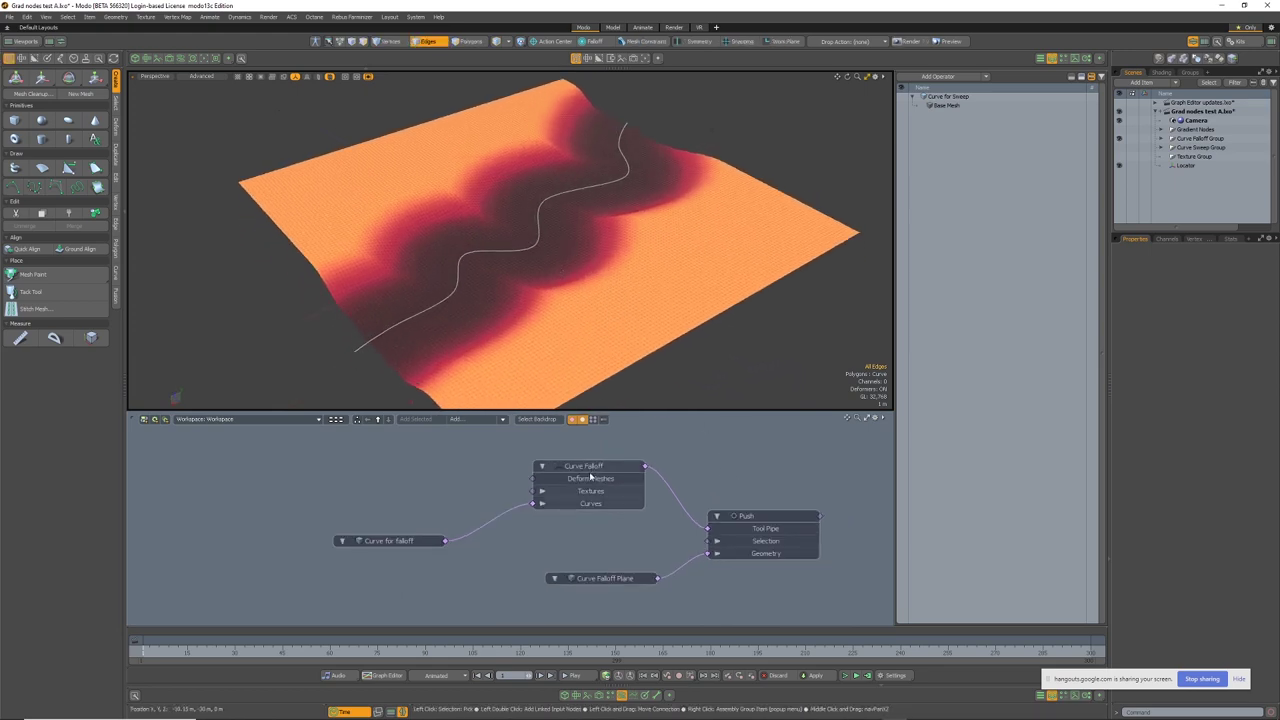
{"action": "left_click", "coordinate": [632, 470]}
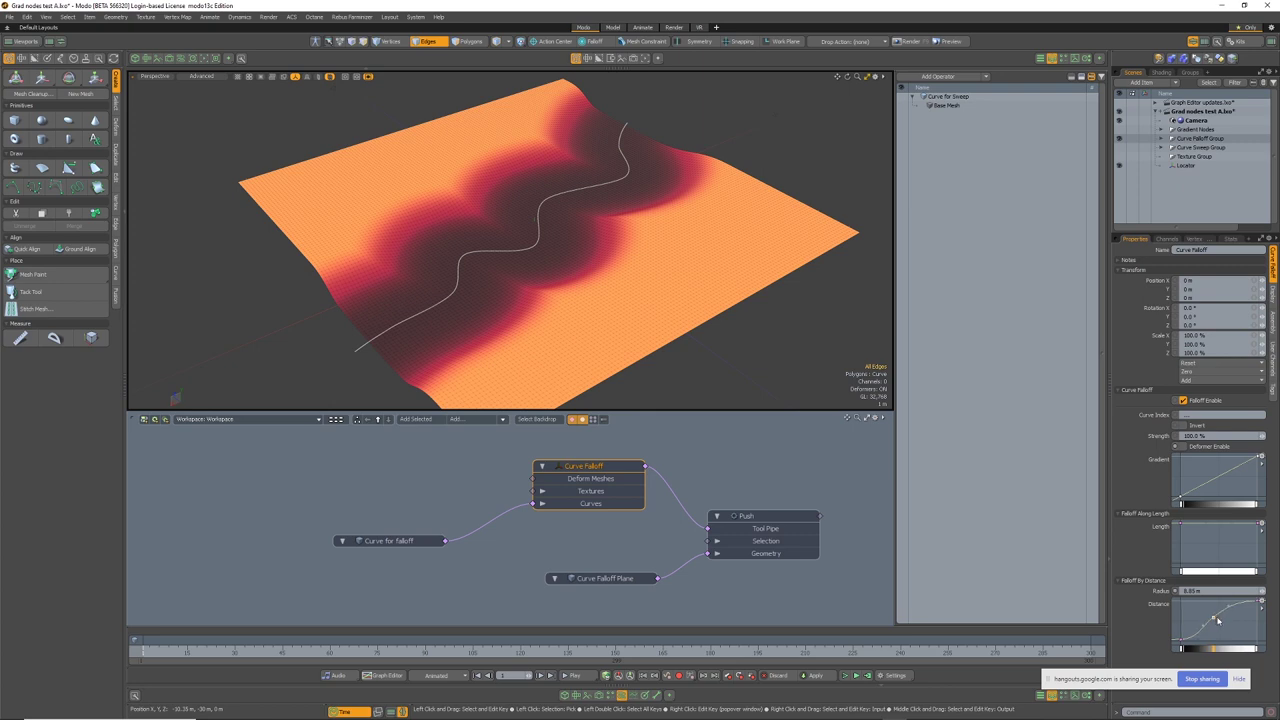
{"action": "left_click_drag", "start_coordinate": [1218, 621], "coordinate": [1214, 623]}
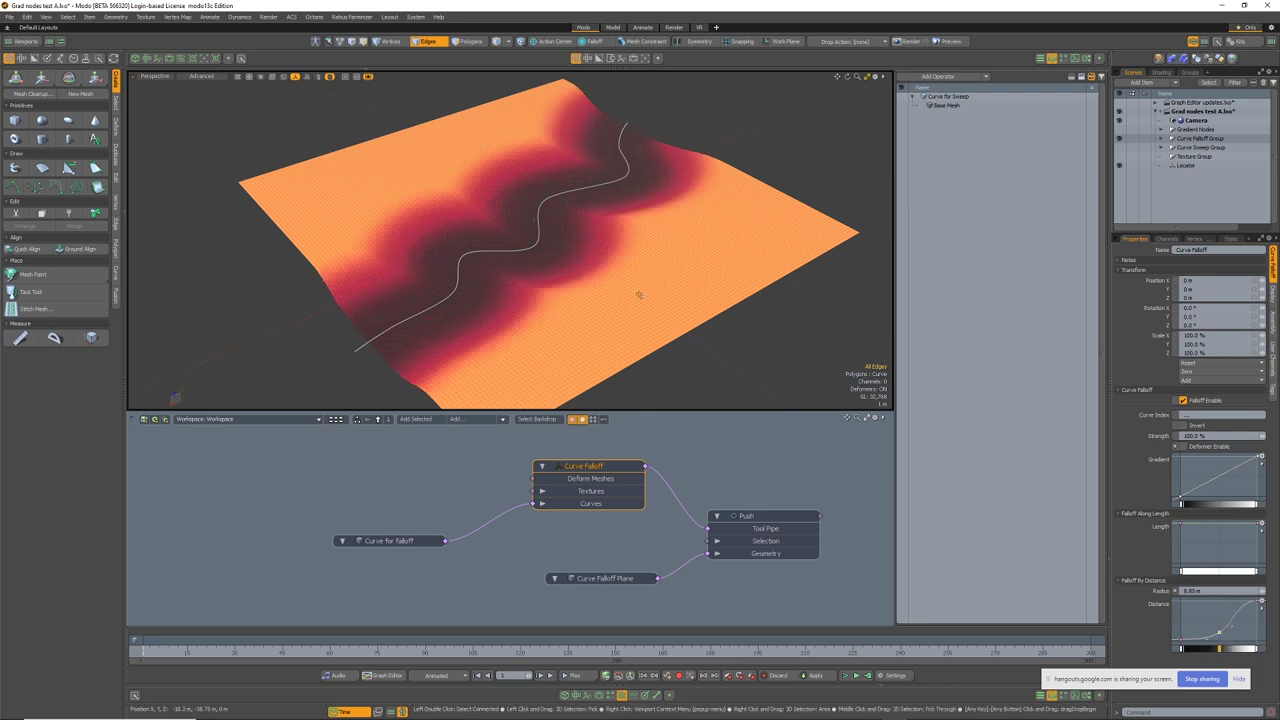
{"action": "mouse_move", "coordinate": [611, 306]}
{"action": "left_mouse_down", "text": "alt"}
{"action": "mouse_move", "coordinate": [551, 271]}
{"action": "mouse_move", "coordinate": [500, 334]}
{"action": "left_mouse_up", "text": "alt"}
Disconnect the Curve Falloff node from the Push node's Tool Pipe input
{"action": "scroll", "coordinate": [588, 467], "scroll_direction": "up", "scroll_amount": 3}
{"action": "middle_click_drag", "start_coordinate": [707, 583], "coordinate": [575, 560]}
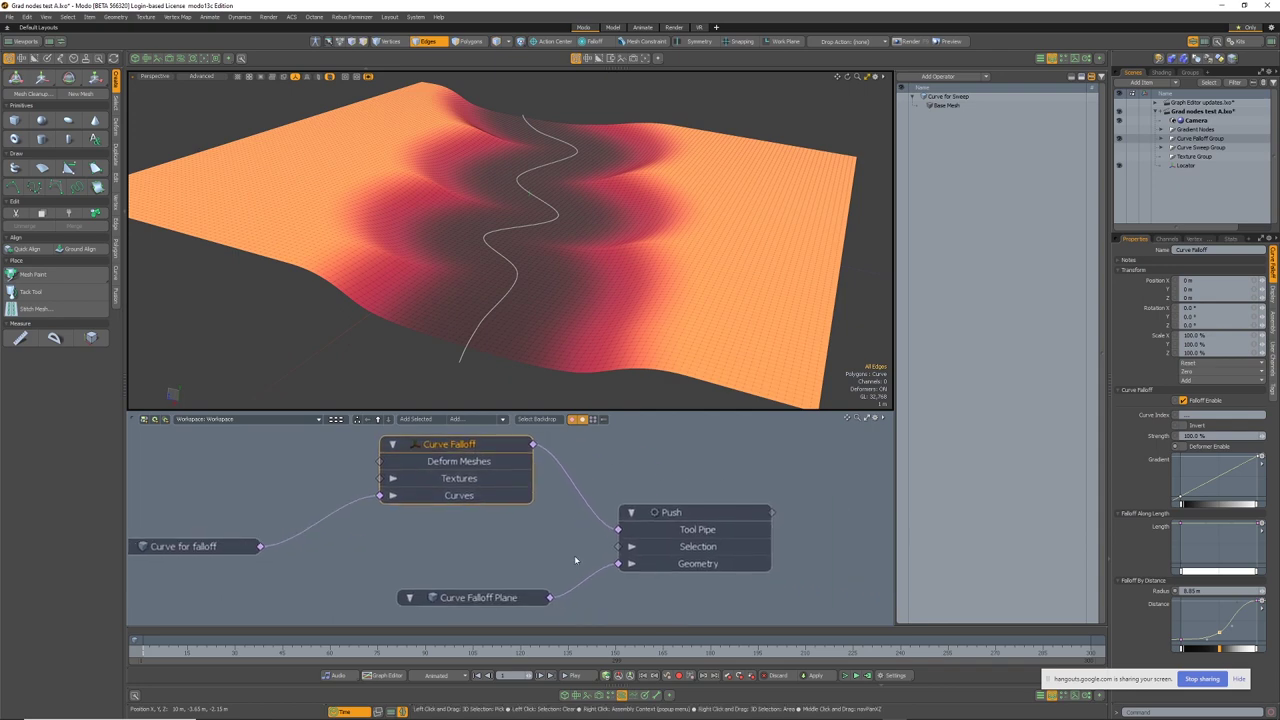
{"action": "left_click", "coordinate": [500, 600]}
{"action": "left_click", "coordinate": [665, 512]}
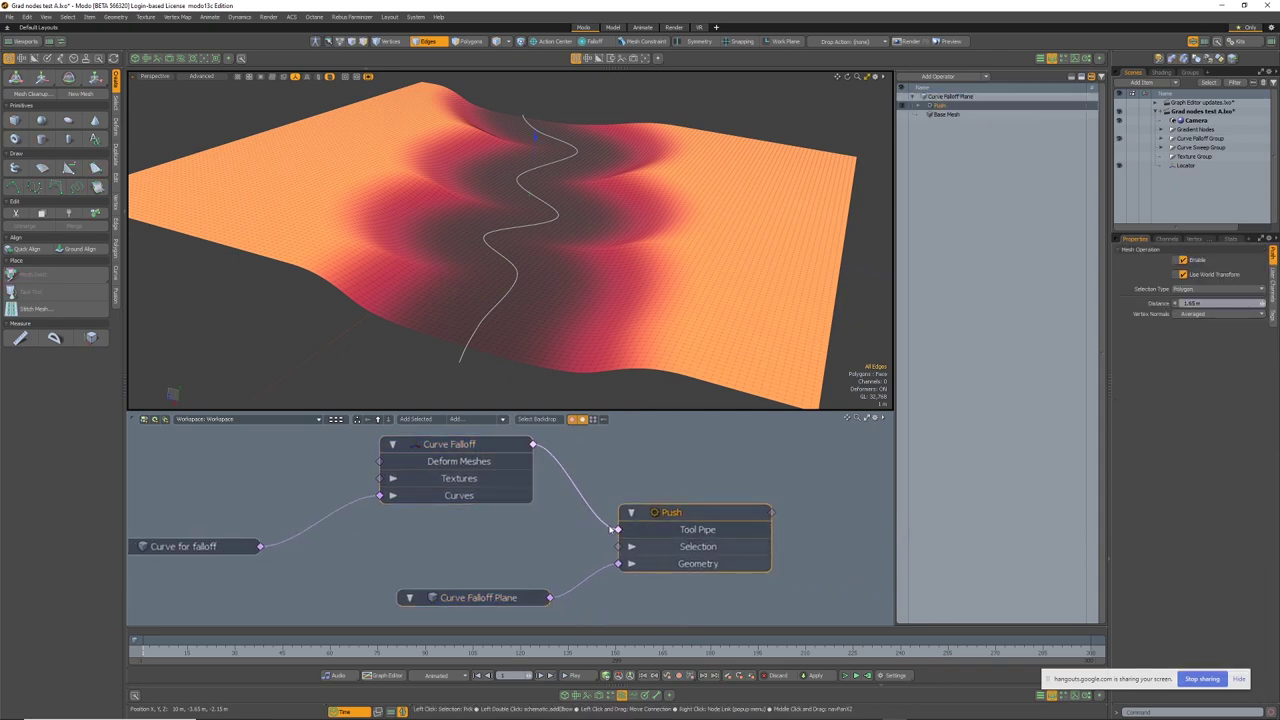
{"action": "left_click_drag", "start_coordinate": [612, 530], "coordinate": [551, 509]}
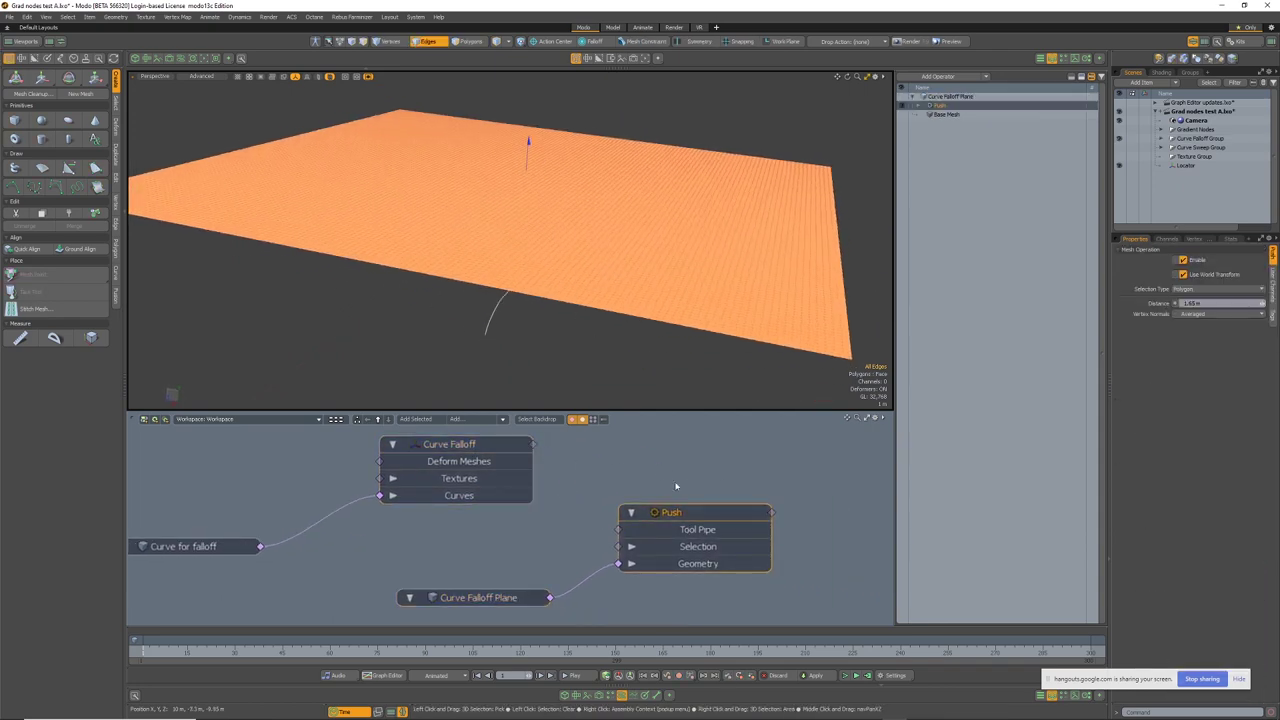
Reconnect the Curve Falloff output to the Push node's Tool Pipe and view the deformed plane
{"action": "scroll", "coordinate": [695, 530], "scroll_direction": "up", "scroll_amount": 1}
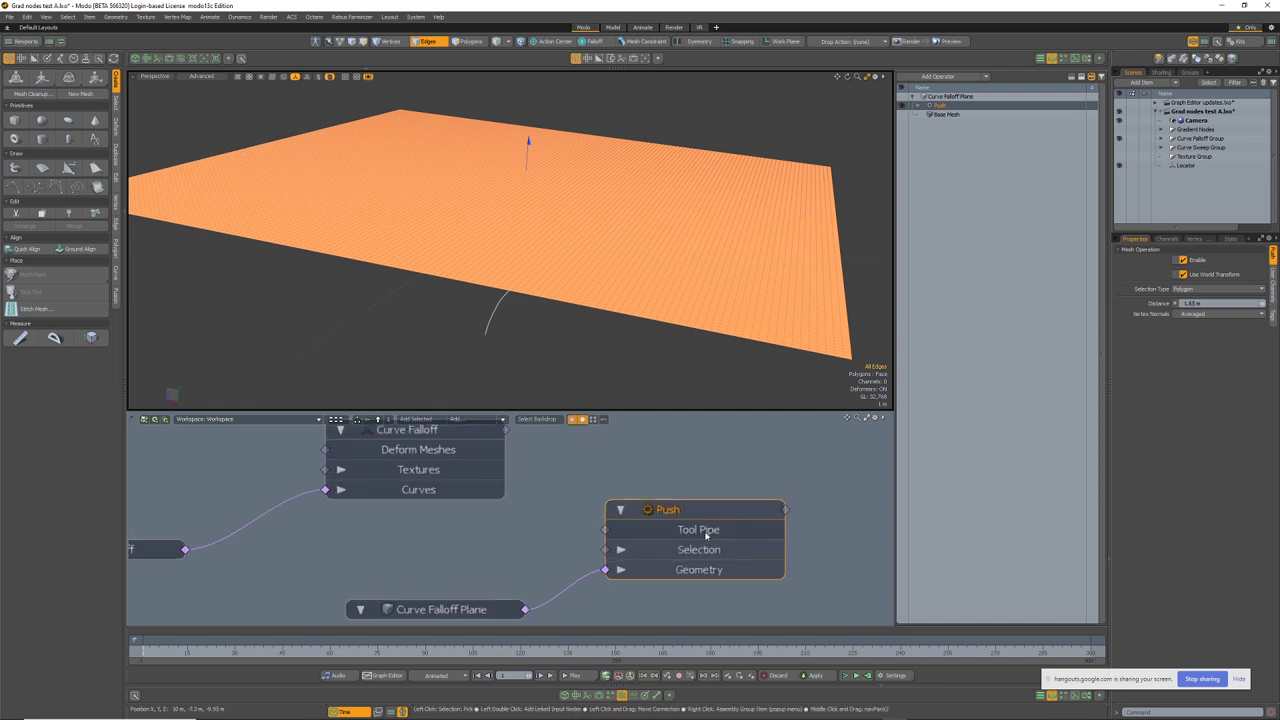
{"action": "scroll", "coordinate": [600, 475], "scroll_direction": "down", "scroll_amount": 1}
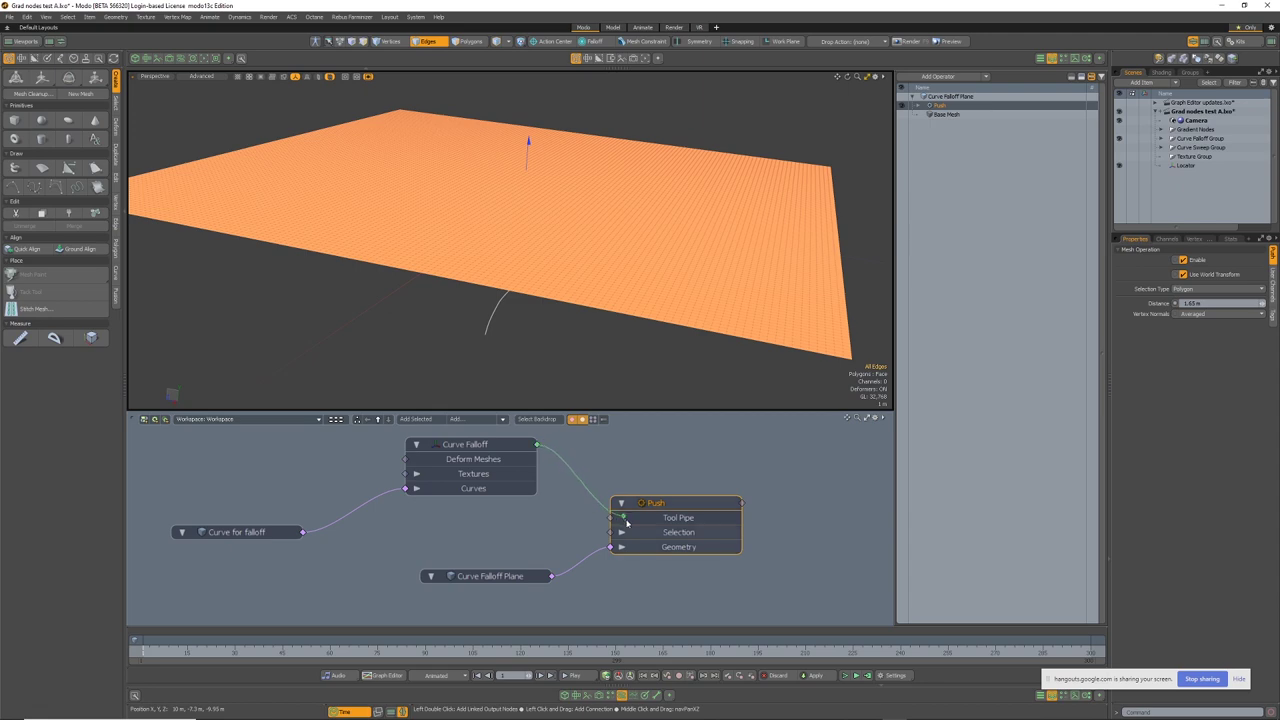
{"action": "left_click_drag", "start_coordinate": [627, 522], "coordinate": [613, 518]}
{"action": "left_click_drag", "start_coordinate": [560, 250], "coordinate": [479, 305], "text": "alt"}
{"action": "scroll", "coordinate": [515, 295], "scroll_direction": "down", "scroll_amount": 3}
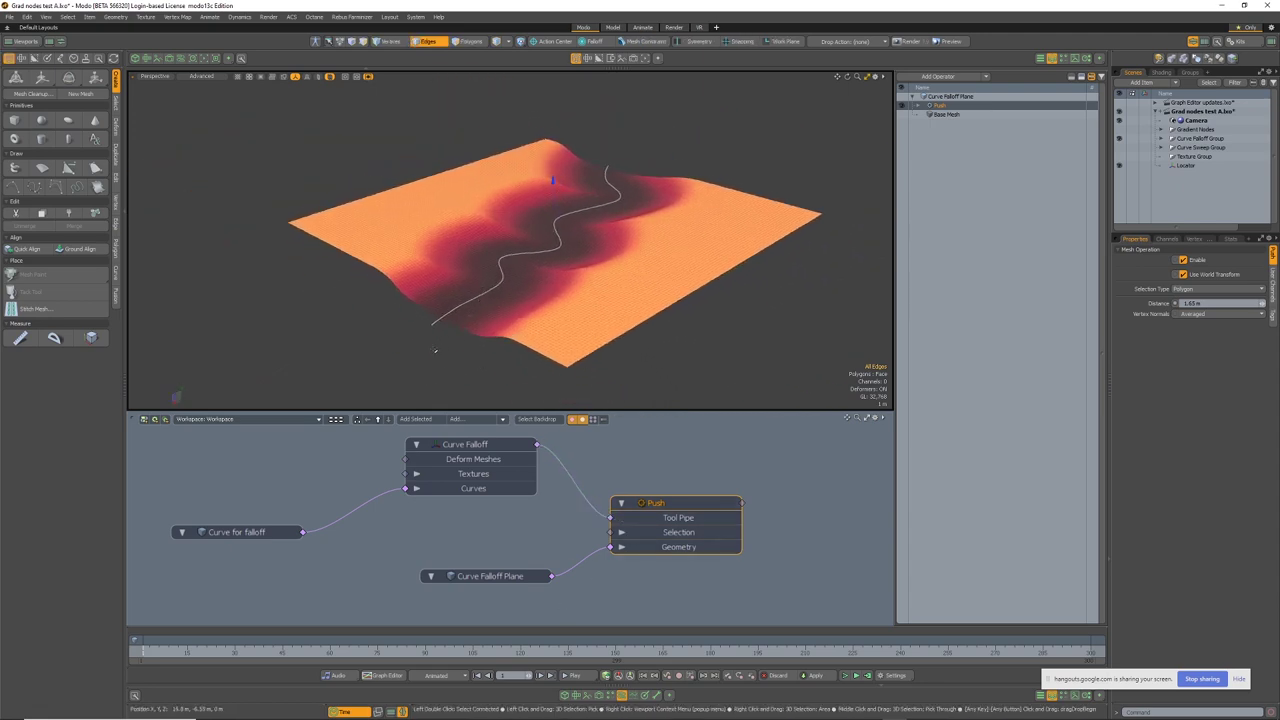
Switch to vertex selection and select the vertices across the middle of the falloff plane
{"action": "key", "text": "1"}
{"action": "right_click_drag", "start_coordinate": [396, 364], "coordinate": [710, 82]}
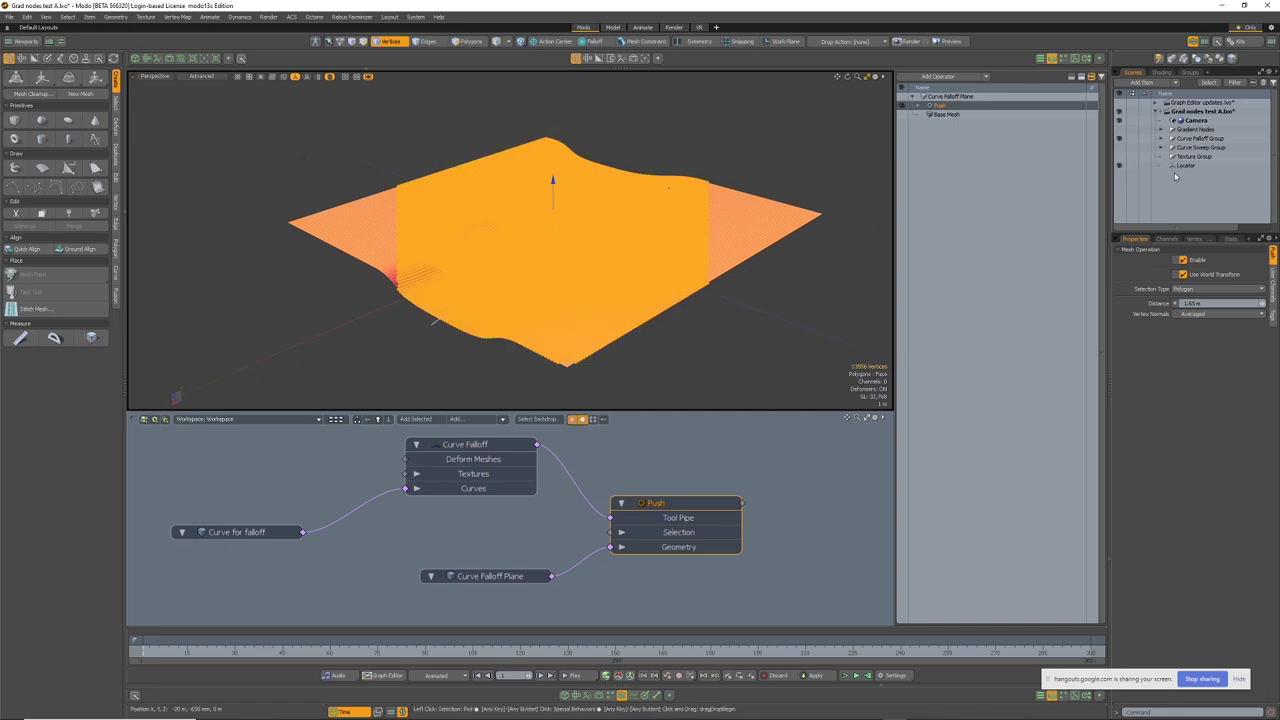
Select the Curve for falloff mesh in the Curve Falloff Group and flatten its vertices into a straight line with the XYZ aligners
{"action": "left_click", "coordinate": [1182, 166]}
{"action": "left_click", "coordinate": [1160, 139]}
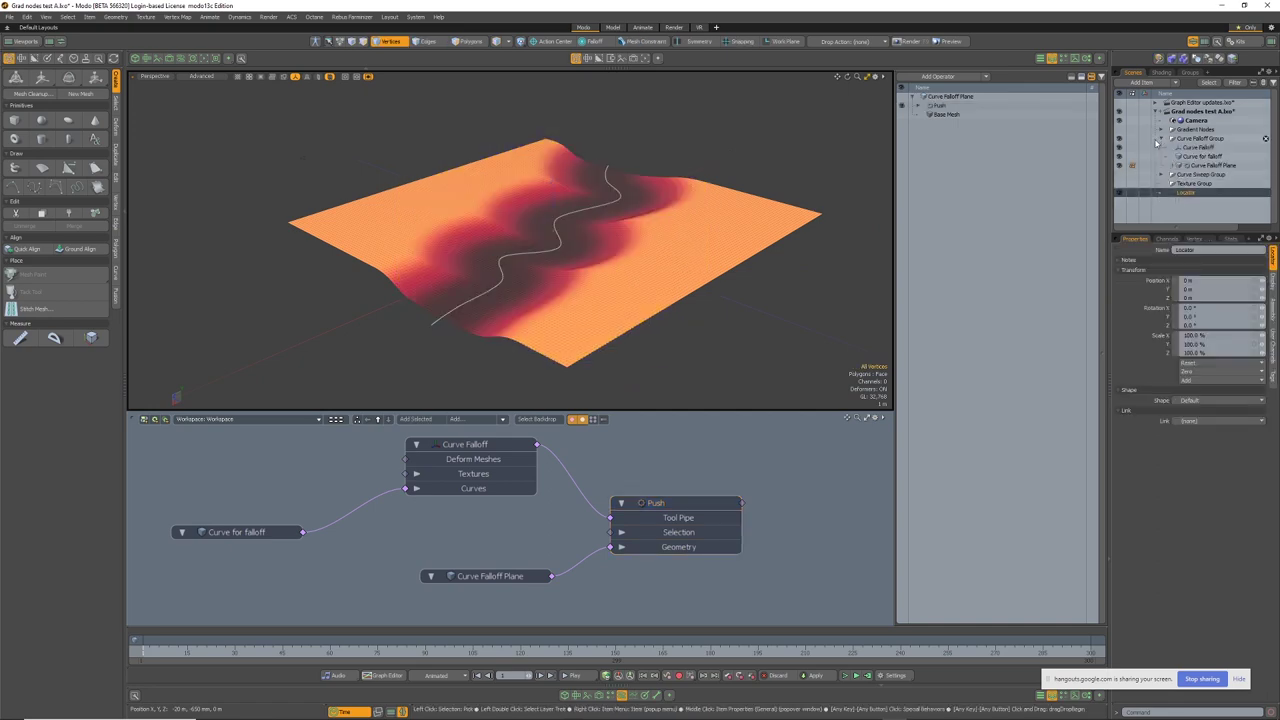
{"action": "left_click", "coordinate": [1265, 157]}
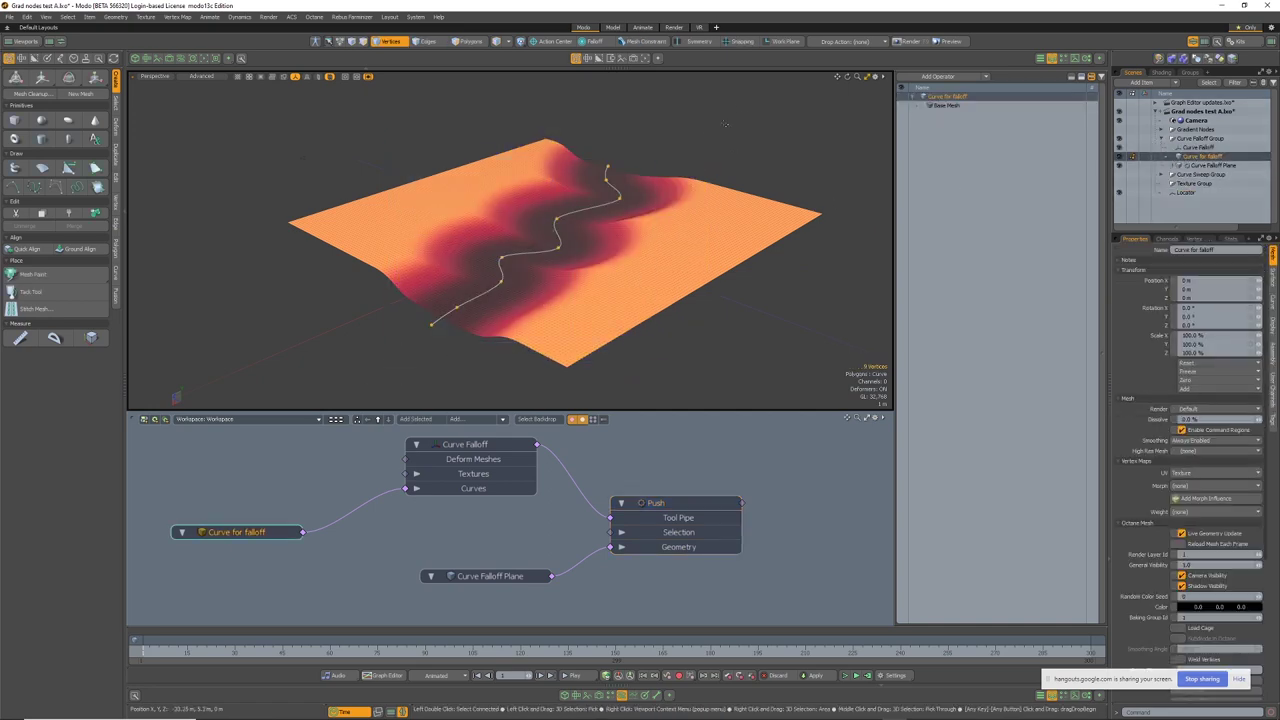
{"action": "left_click_drag", "start_coordinate": [714, 300], "coordinate": [646, 335], "text": "alt"}
{"action": "key", "text": "ctrl+a"}
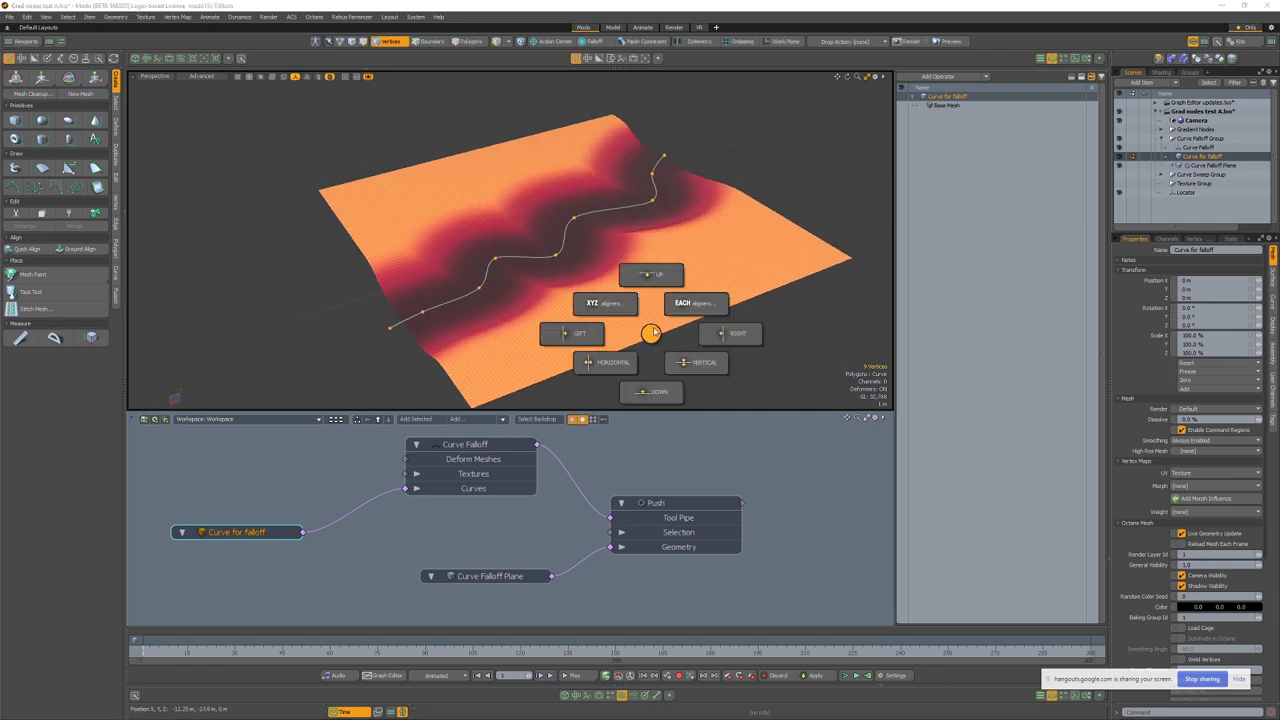
{"action": "left_click", "coordinate": [605, 302]}
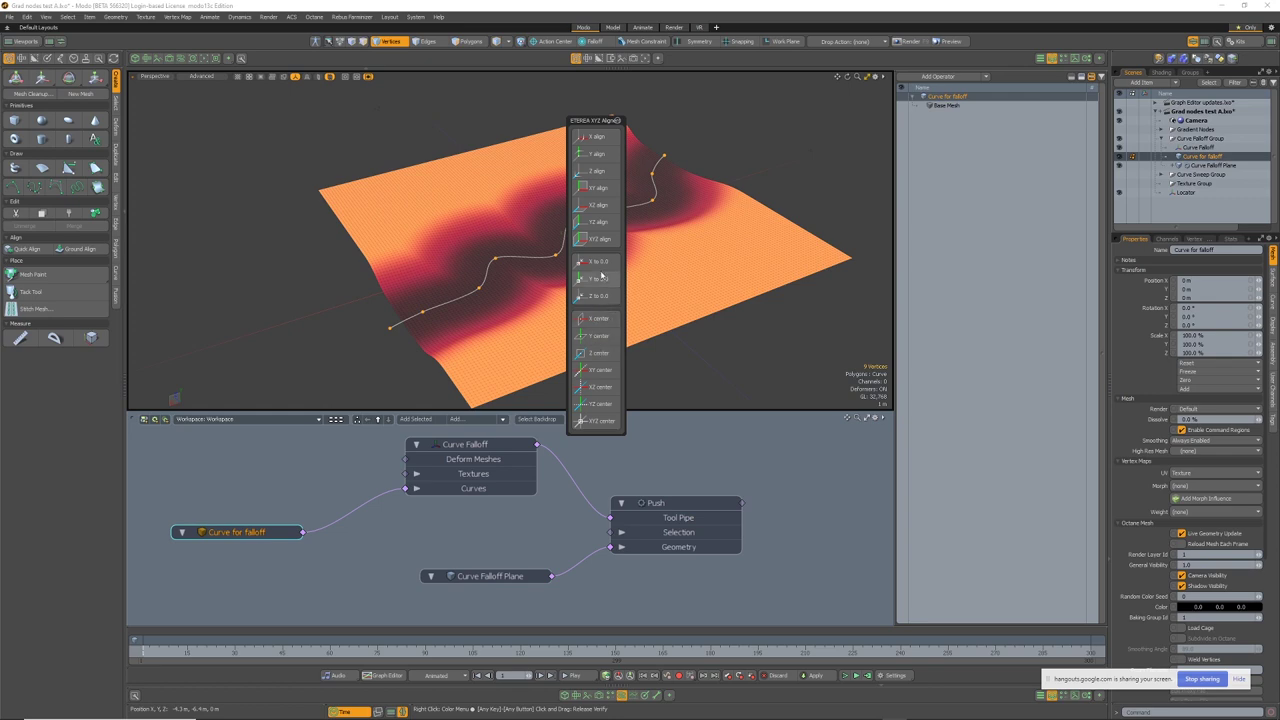
{"action": "left_click", "coordinate": [601, 277]}
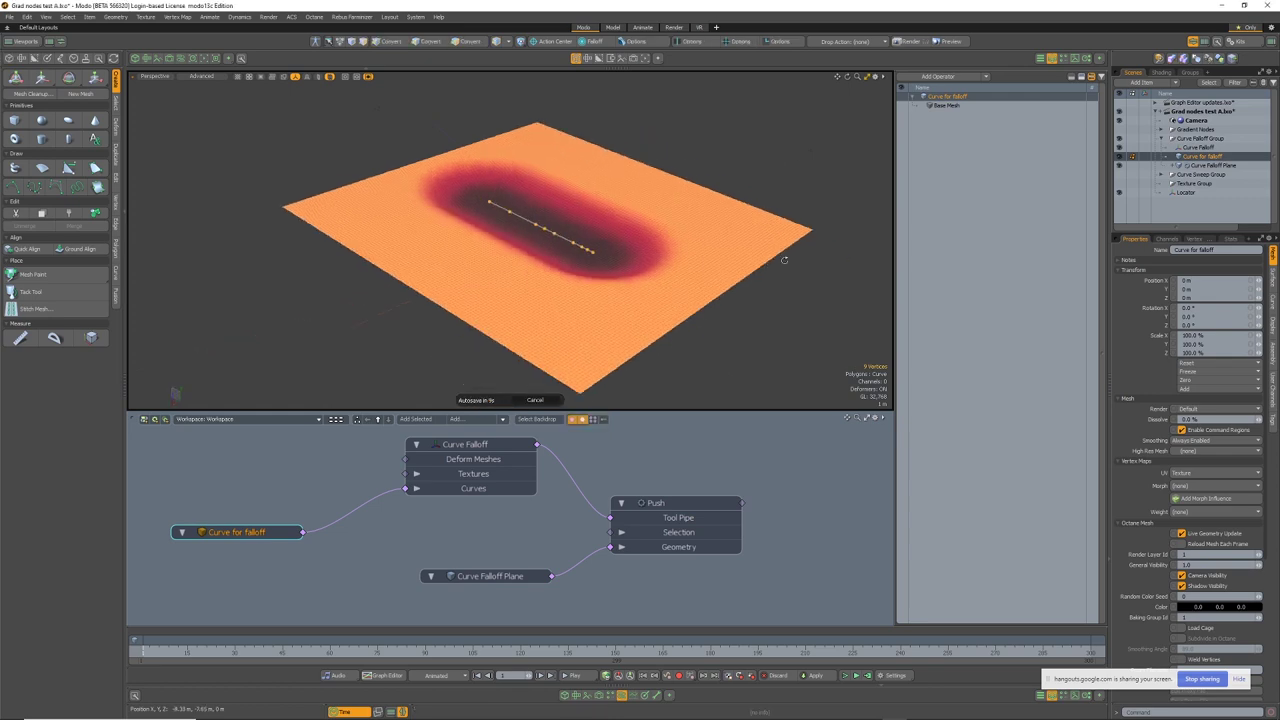
Open the Curve Falloff channels in the graph editor and stretch the straightened curve along Z to about 260%
{"action": "left_click_drag", "start_coordinate": [784, 260], "coordinate": [457, 391], "text": "alt"}
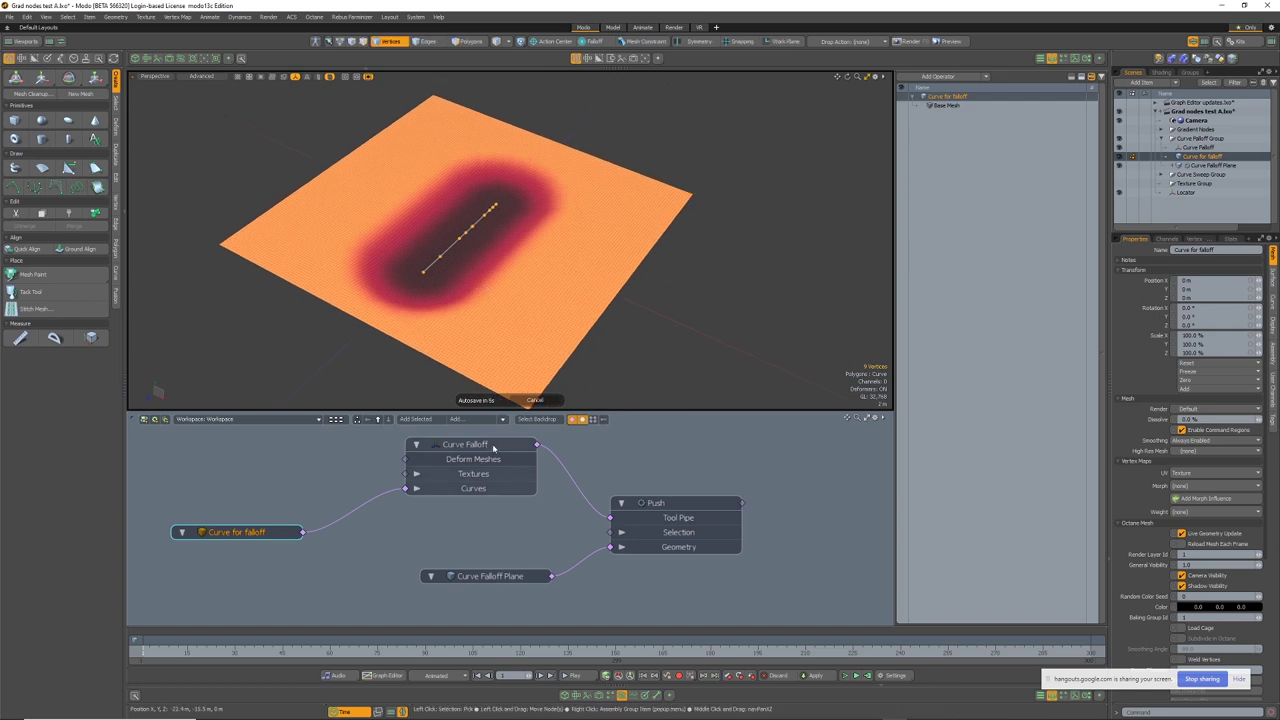
{"action": "left_click", "coordinate": [465, 444]}
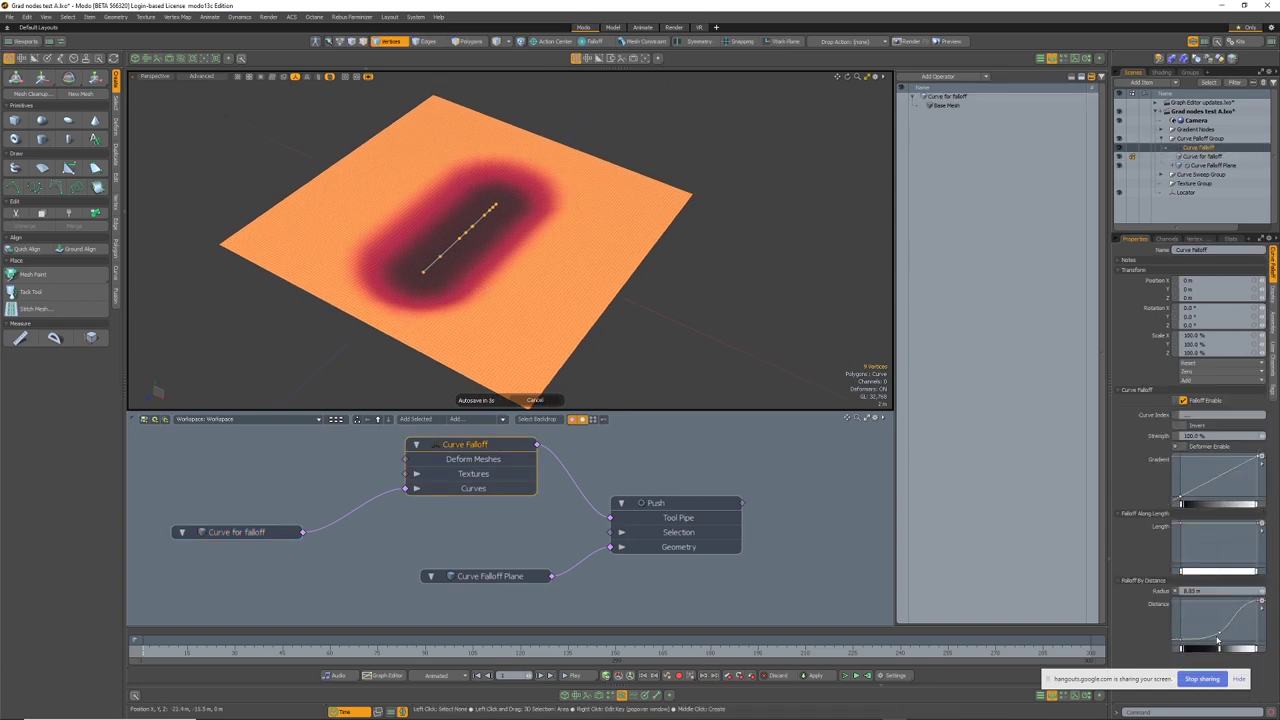
{"action": "left_click", "coordinate": [636, 697]}
{"action": "key", "text": "y"}
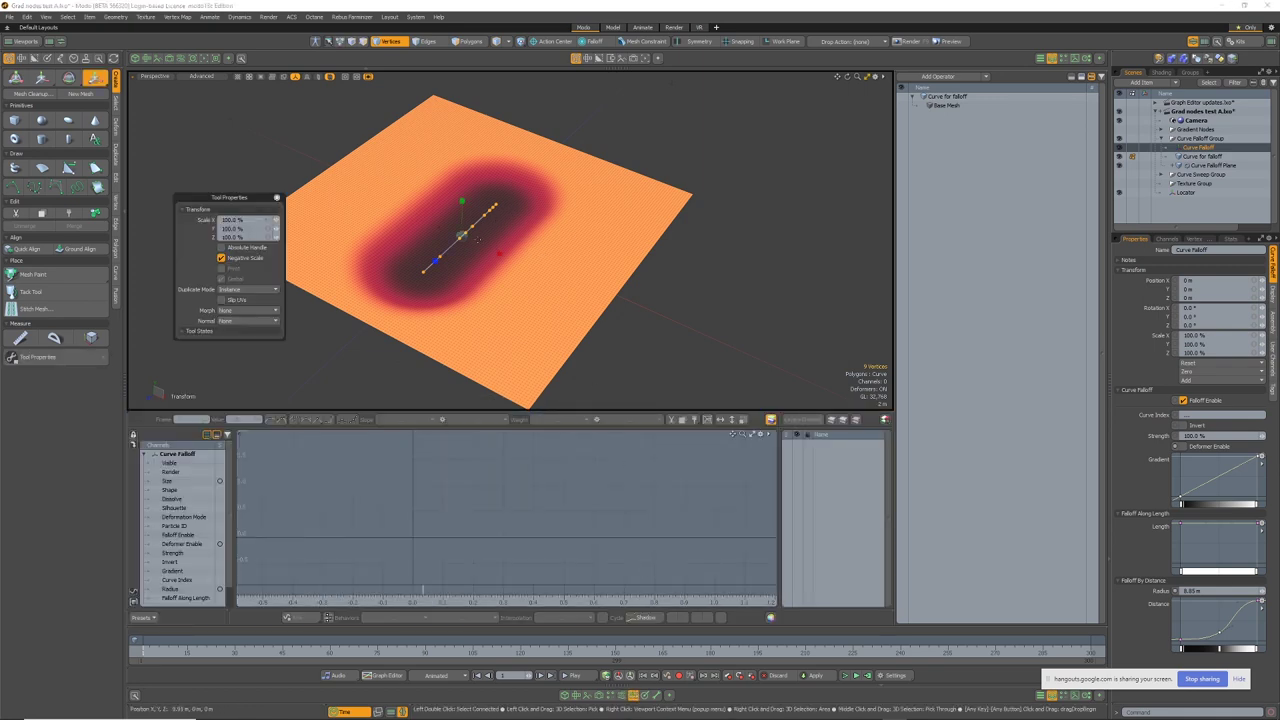
{"action": "left_click_drag", "start_coordinate": [435, 261], "coordinate": [389, 304]}
{"action": "left_click_drag", "start_coordinate": [555, 283], "coordinate": [608, 260], "text": "alt+shift"}
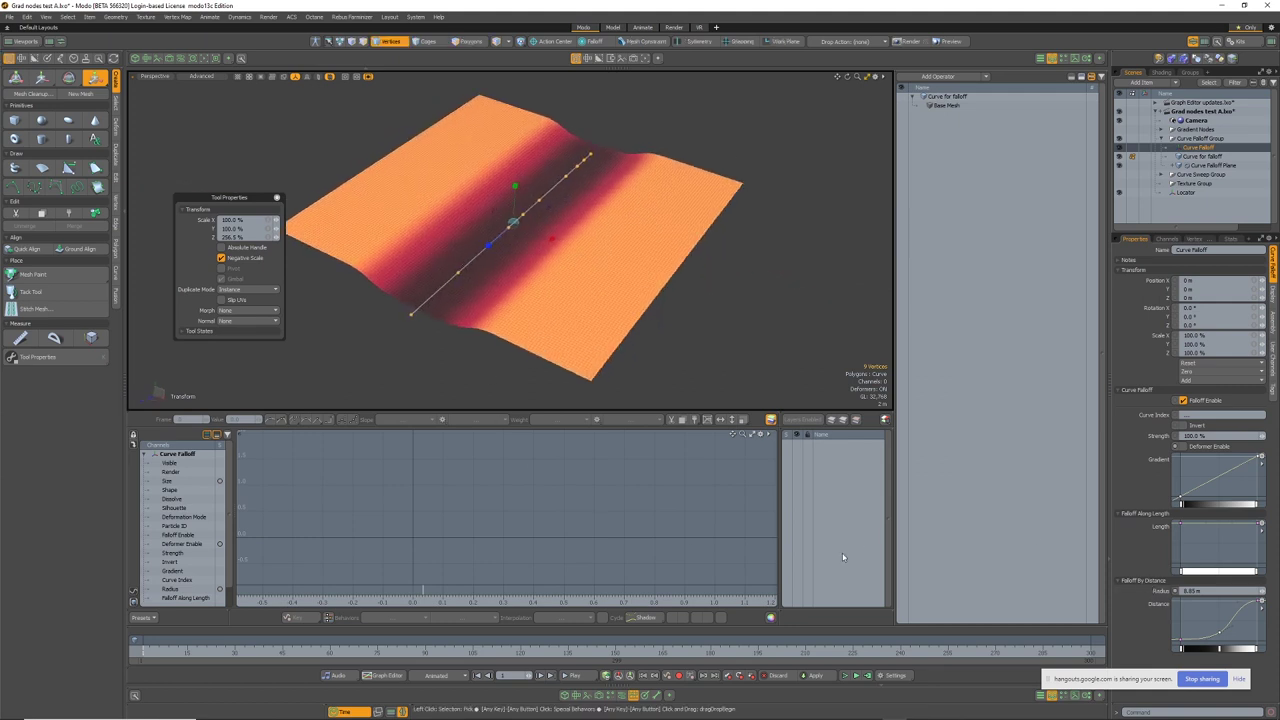
Delete the middle key from the Falloff By Distance gradient
{"action": "scroll", "coordinate": [178, 597], "scroll_direction": "down", "scroll_amount": 1}
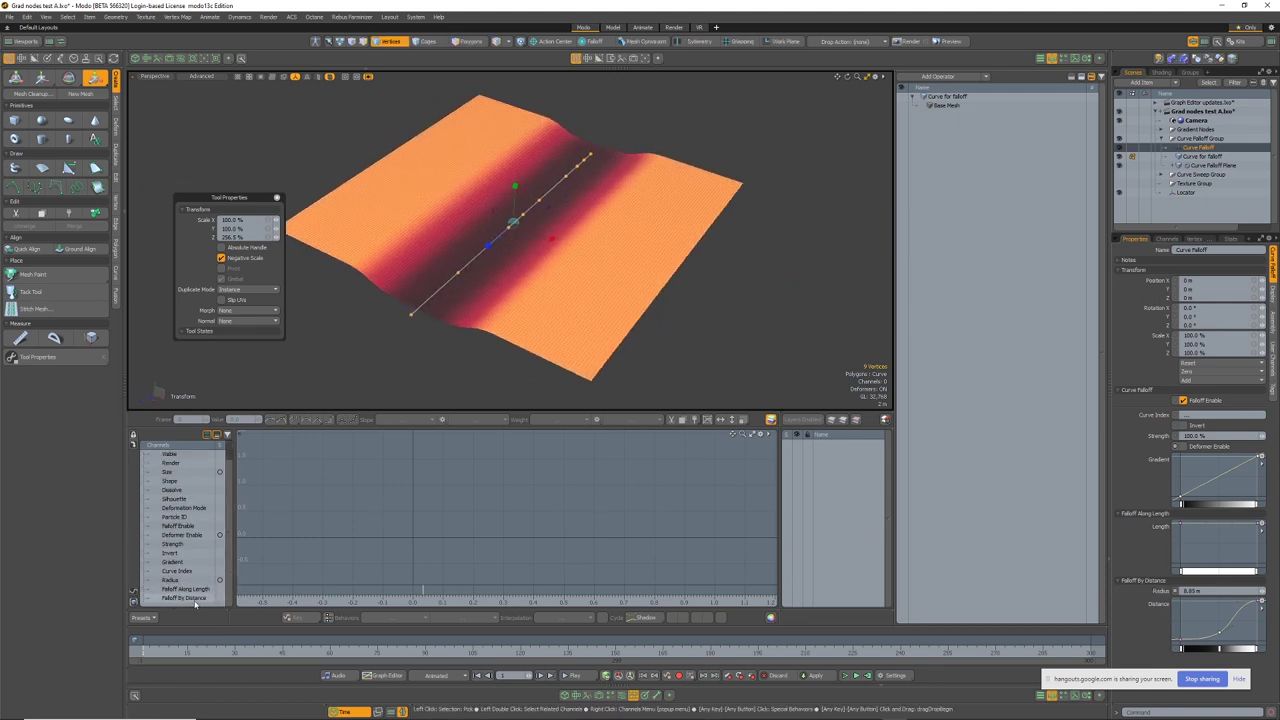
{"action": "left_click", "coordinate": [180, 597]}
{"action": "left_click_drag", "start_coordinate": [540, 563], "coordinate": [598, 518]}
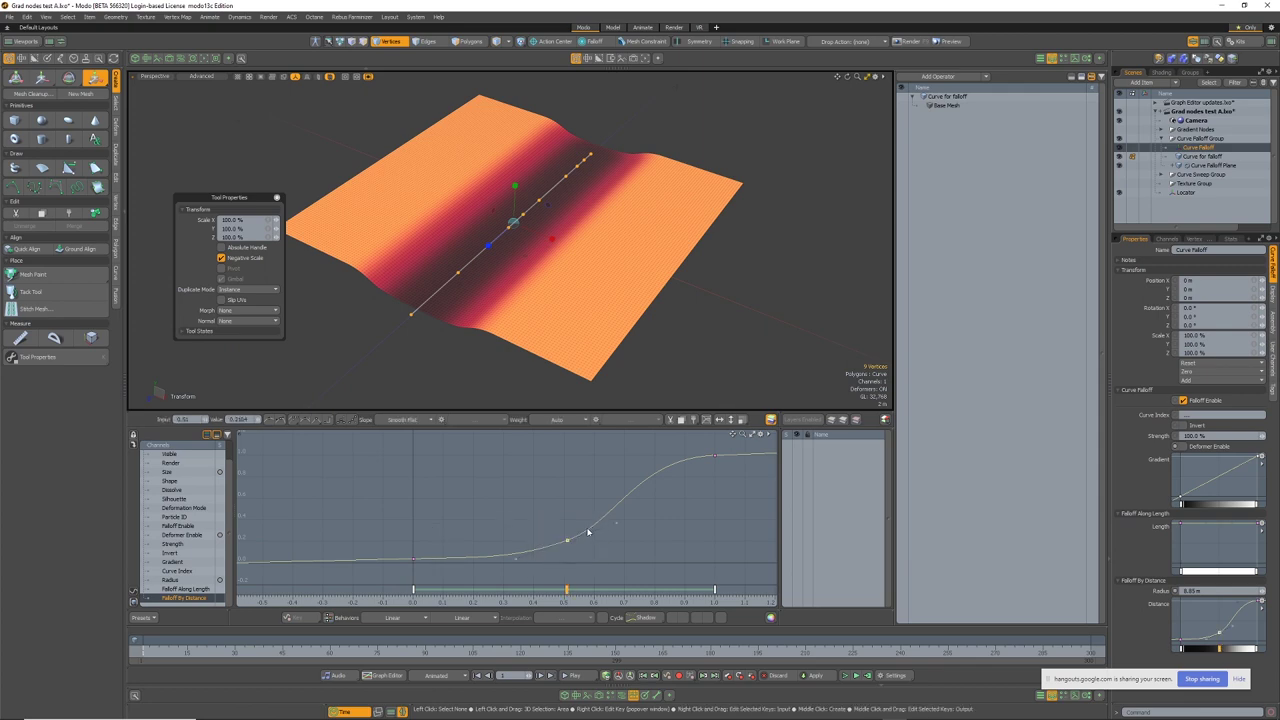
{"action": "key", "text": "Delete"}
Set the first key of the Falloff By Distance gradient to 0.0 and the last key to 1.0
{"action": "left_click_drag", "start_coordinate": [394, 576], "coordinate": [442, 534]}
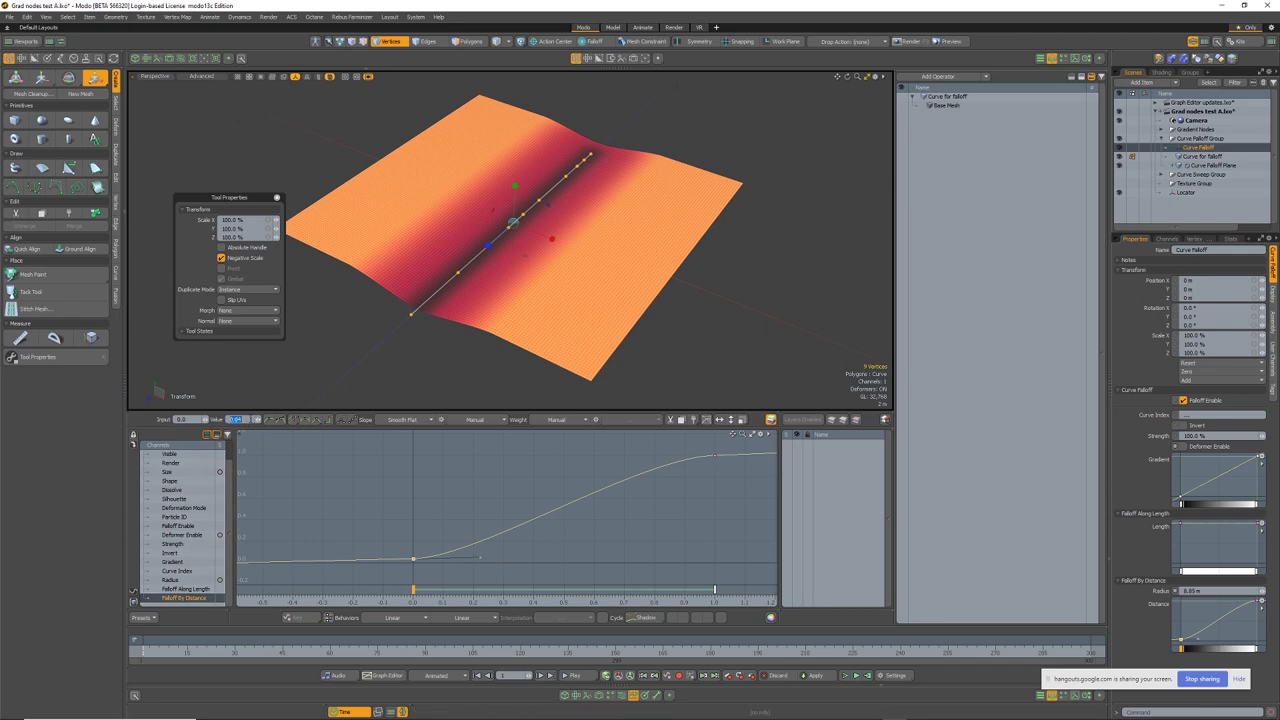
{"action": "key", "text": "Return"}
{"action": "left_click_drag", "start_coordinate": [684, 501], "coordinate": [540, 494]}
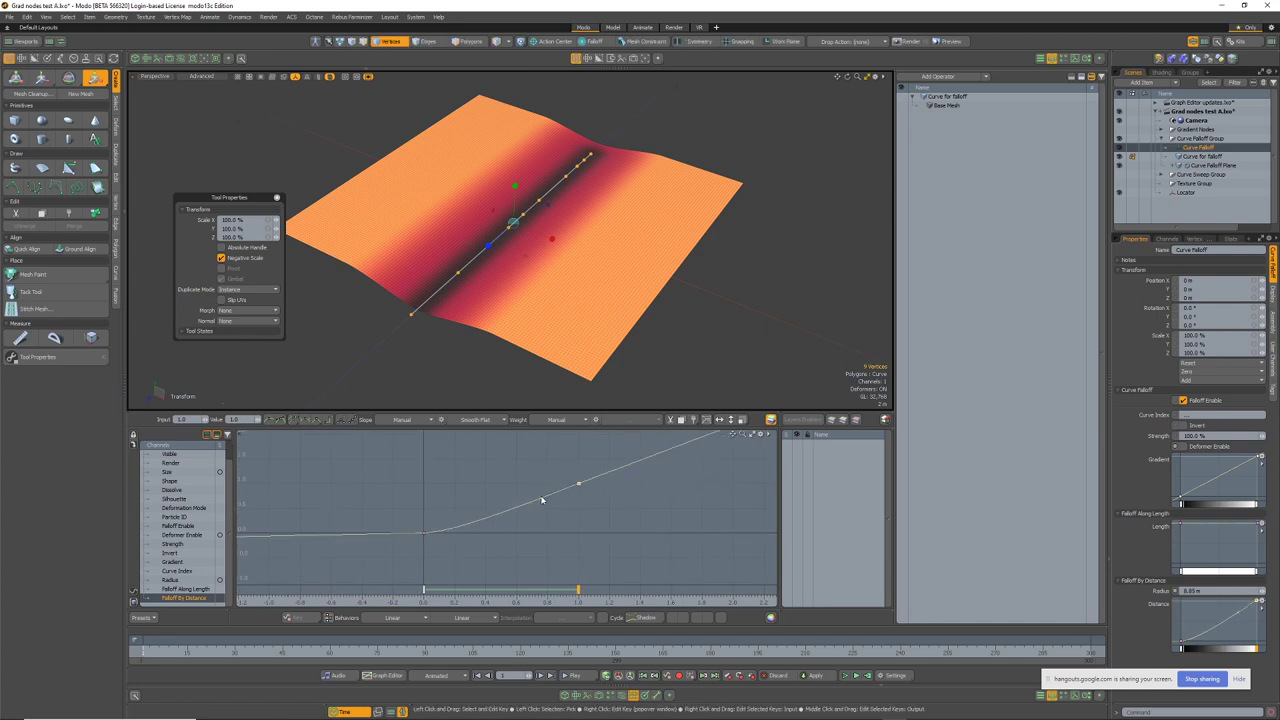
{"action": "left_click", "coordinate": [422, 531]}
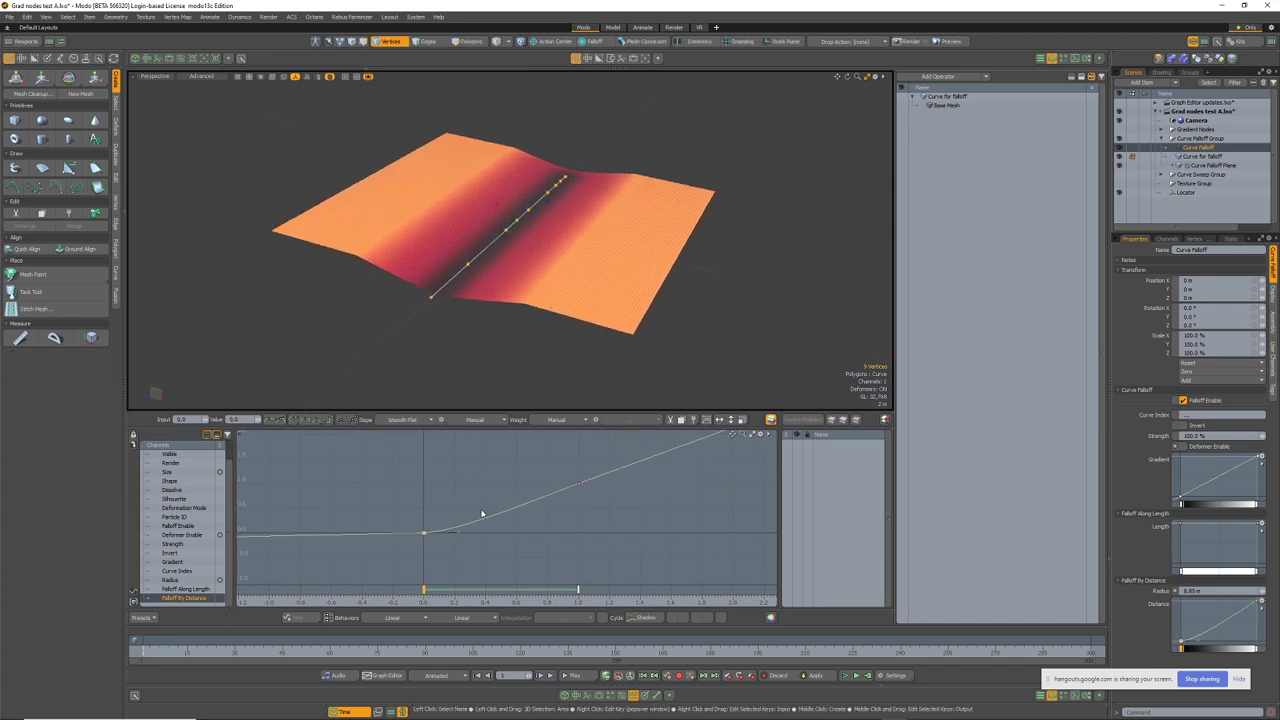
Lower the last key of the Falloff Along Length gradient to about 0.81
{"action": "left_click", "coordinate": [185, 589]}
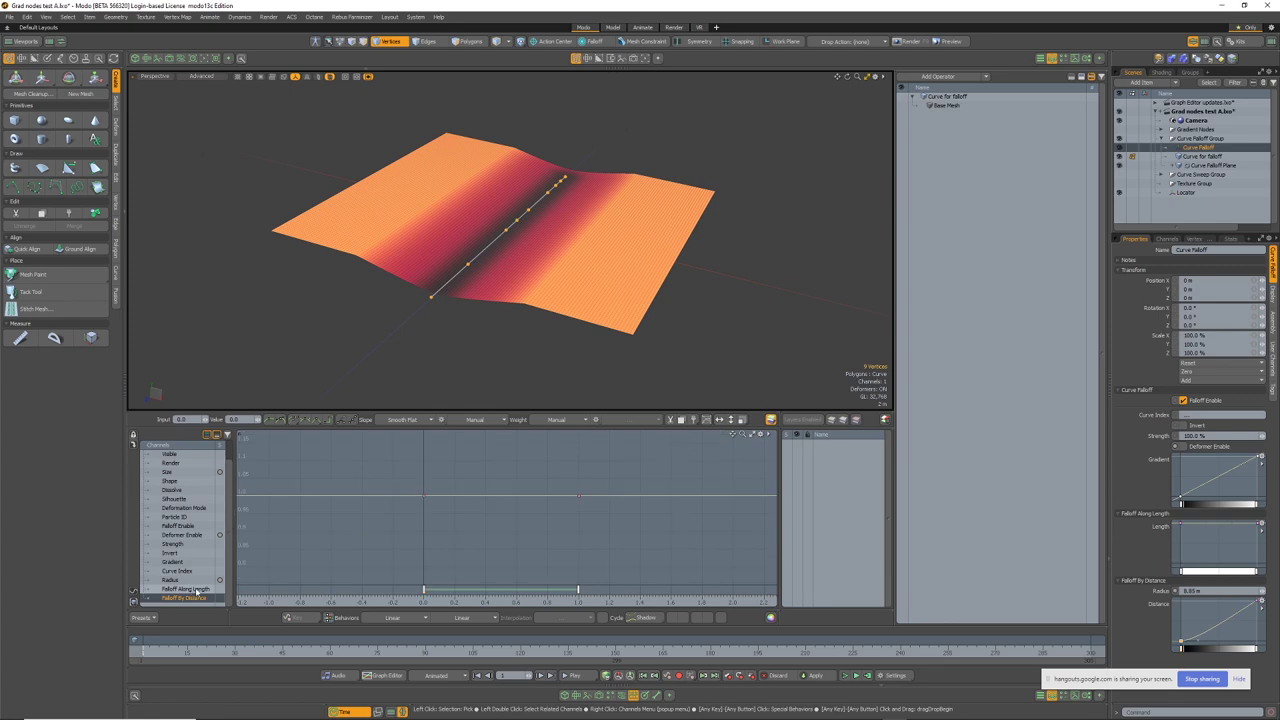
{"action": "left_click", "coordinate": [579, 496]}
{"action": "middle_click_drag", "start_coordinate": [602, 532], "coordinate": [581, 602]}
Examine the profile of the deformed plane in the Front and Right views
{"action": "left_click_drag", "start_coordinate": [540, 370], "coordinate": [594, 330], "text": "alt"}
{"action": "key", "text": "ctrl+space"}
{"action": "left_click", "coordinate": [574, 303]}
{"action": "key", "text": "ctrl+space"}
{"action": "left_click", "coordinate": [634, 383]}
{"action": "left_click_drag", "start_coordinate": [491, 280], "coordinate": [551, 311], "text": "ctrl+alt"}
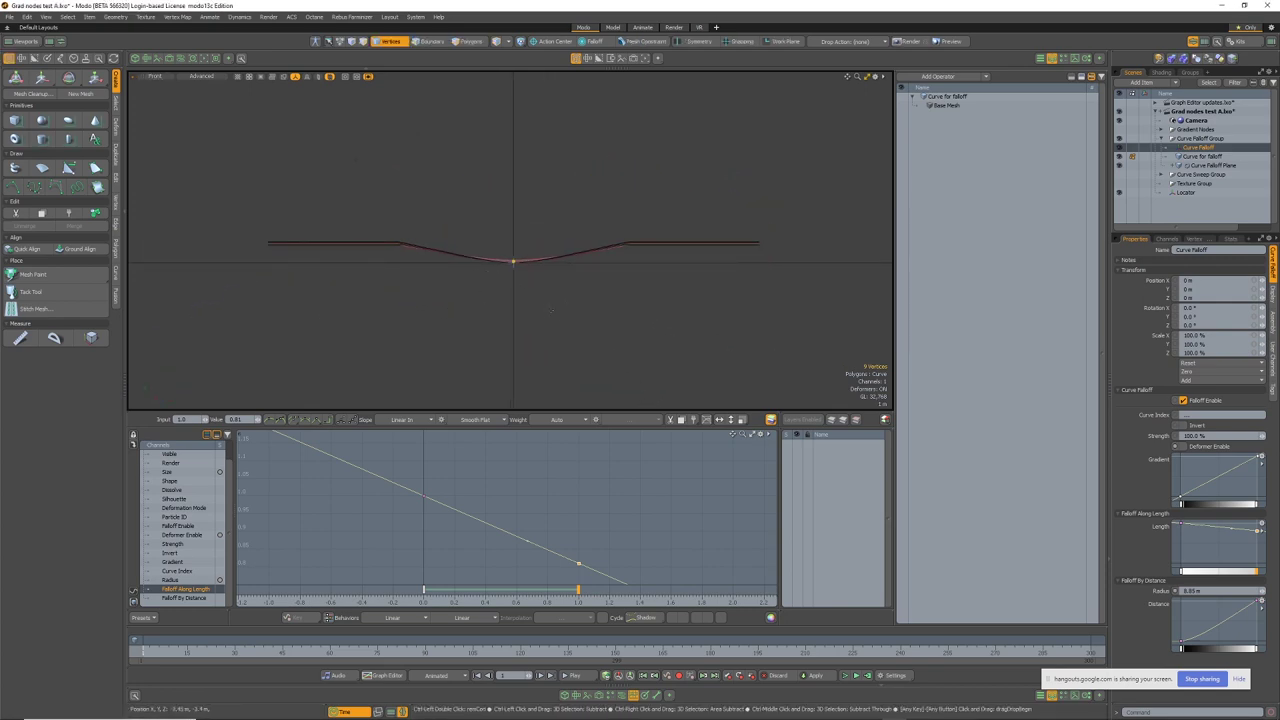
{"action": "key", "text": "ctrl+space"}
{"action": "left_click", "coordinate": [596, 311]}
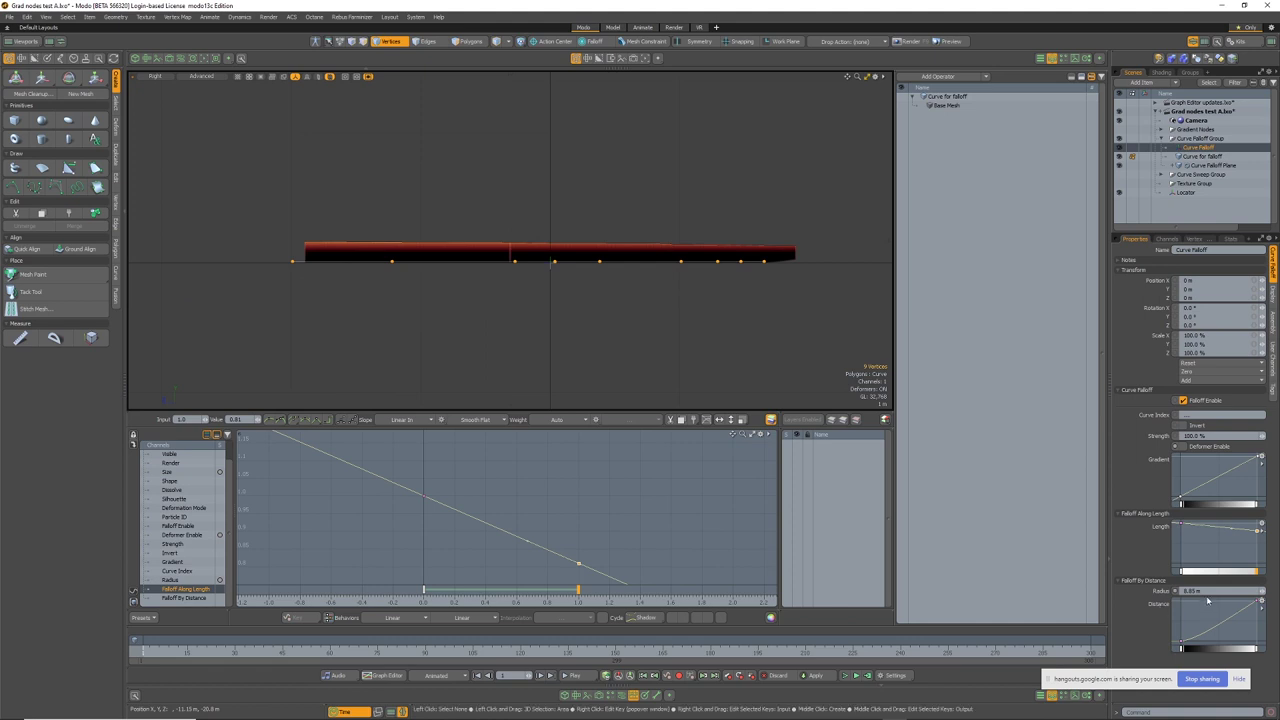
Set the Curve Falloff radius to 0 m and inspect the plane in the perspective view
{"action": "left_click", "coordinate": [1207, 597]}
{"action": "key", "text": "Return"}
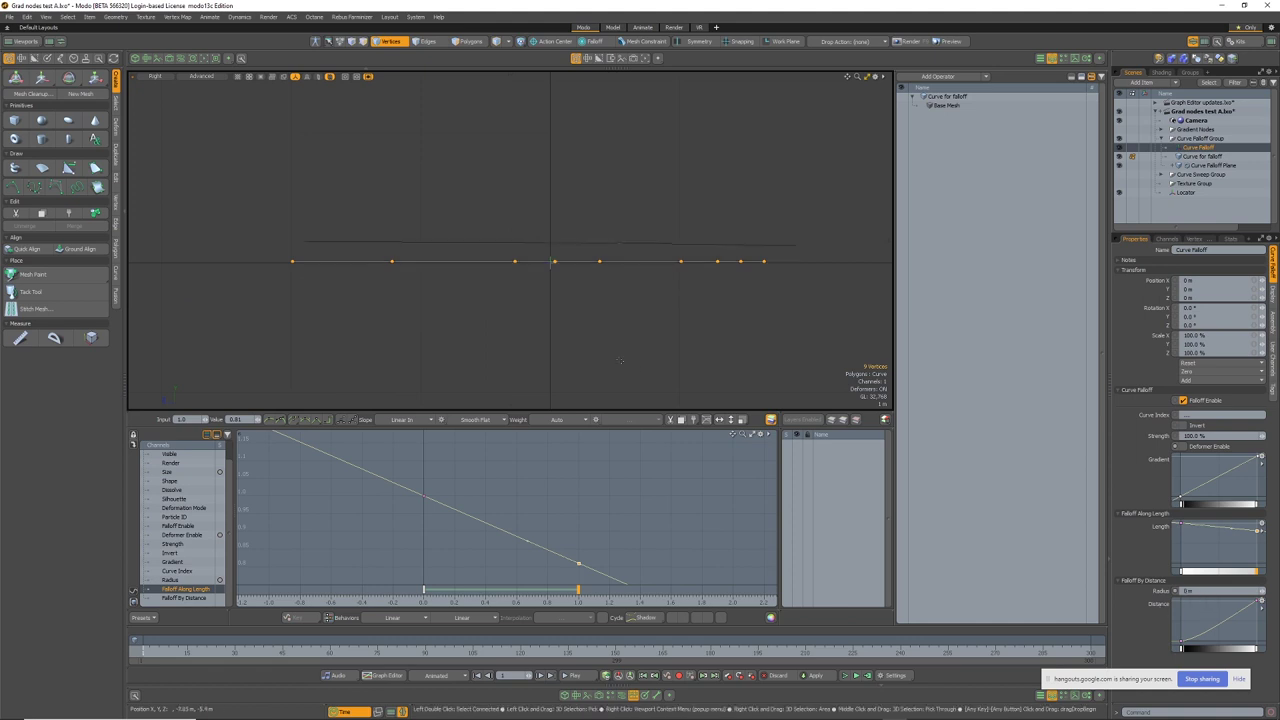
{"action": "key", "text": "ctrl+space"}
{"action": "left_click", "coordinate": [670, 287]}
{"action": "left_click_drag", "start_coordinate": [669, 285], "coordinate": [463, 294], "text": "alt"}
{"action": "key", "text": "1"}
{"action": "left_click_drag", "start_coordinate": [560, 280], "coordinate": [681, 271], "text": "alt"}
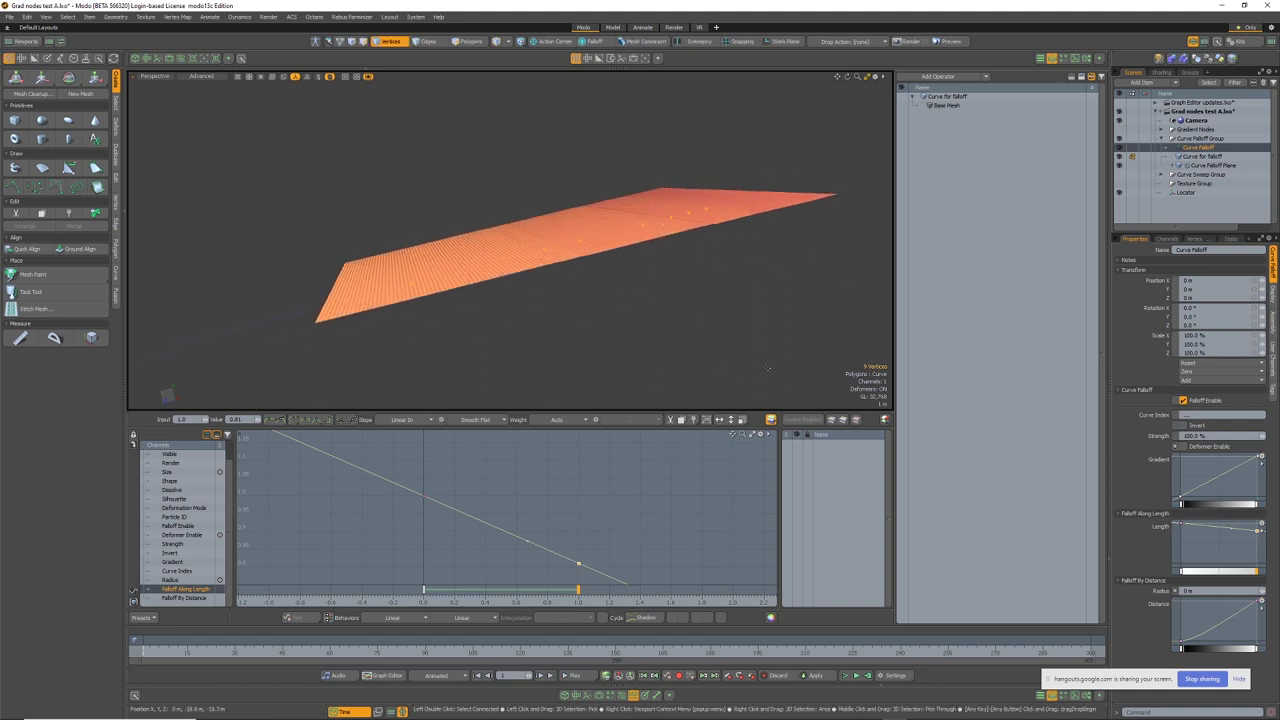
{"action": "left_click_drag", "start_coordinate": [761, 396], "coordinate": [737, 351], "text": "alt"}
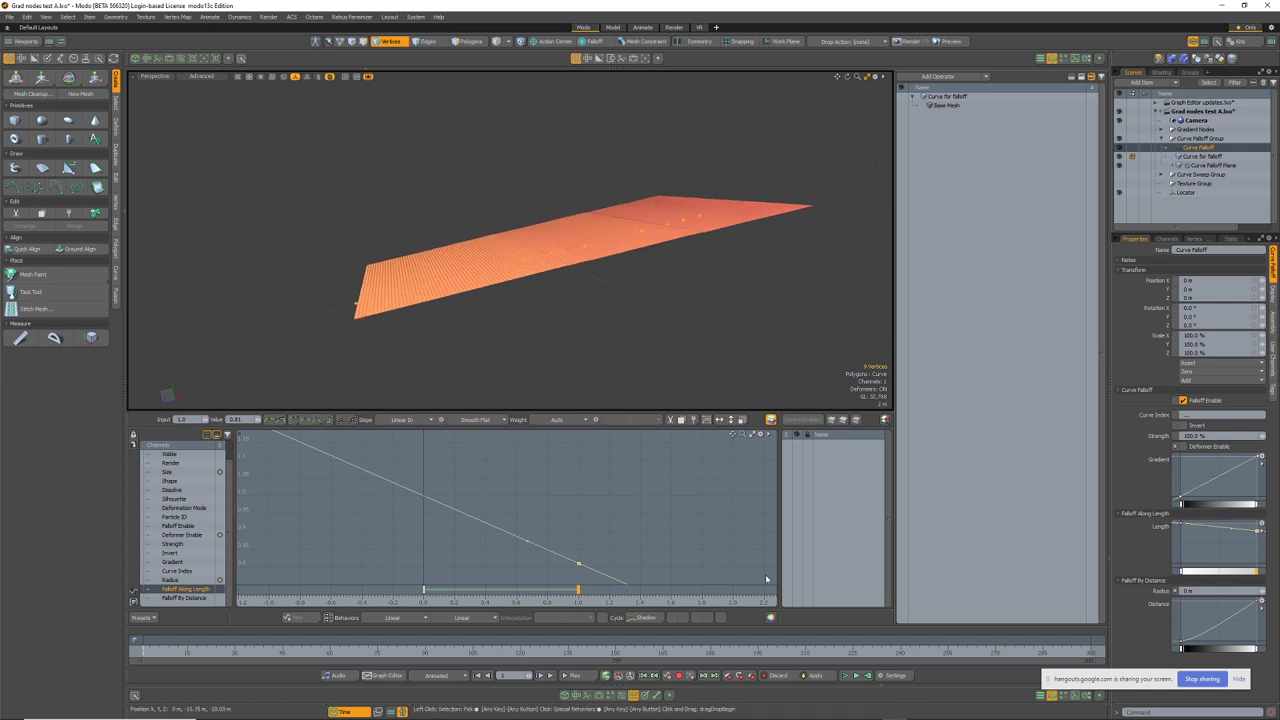
{"action": "mouse_move", "coordinate": [770, 718]}
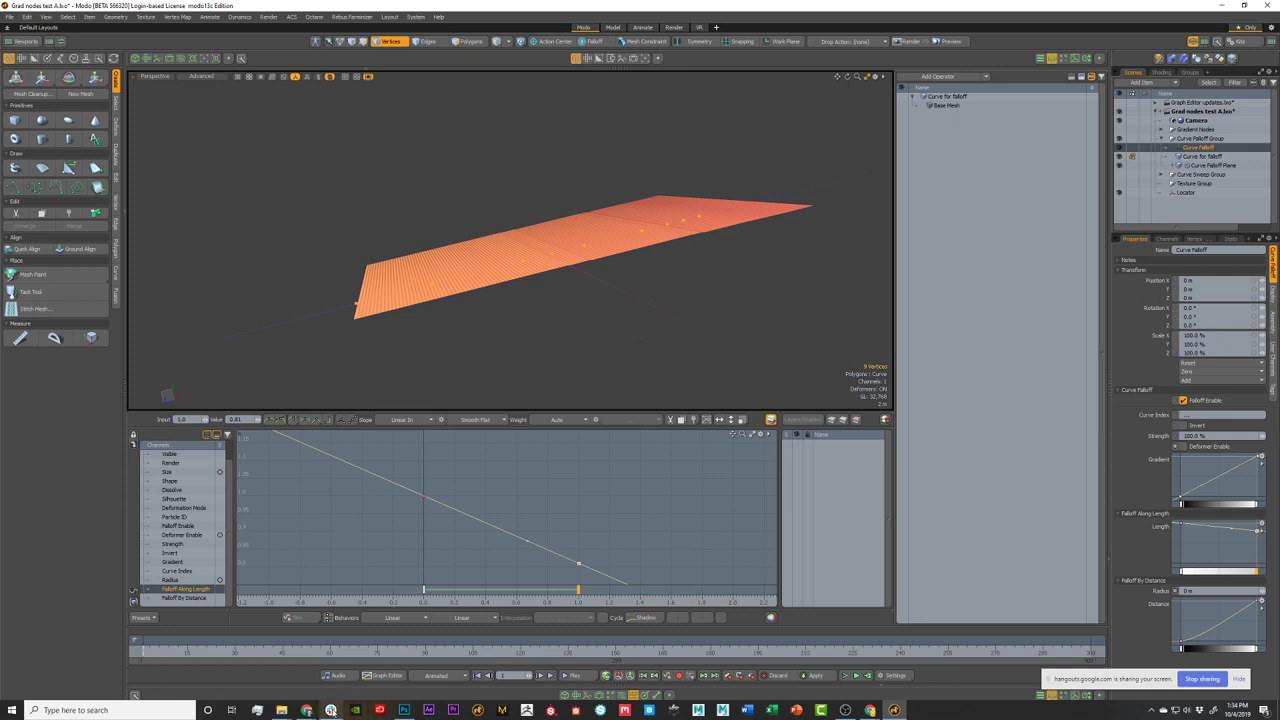
{"action": "mouse_move", "coordinate": [307, 710]}
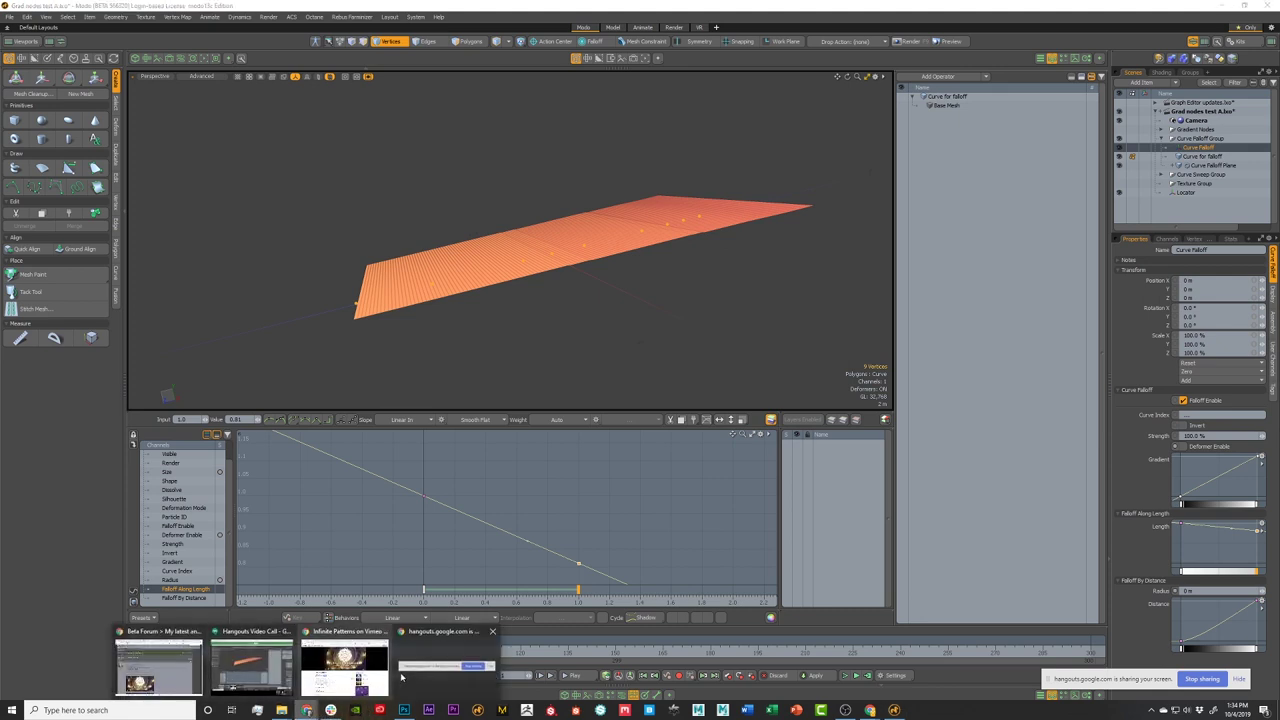
{"action": "left_click", "coordinate": [737, 498]}
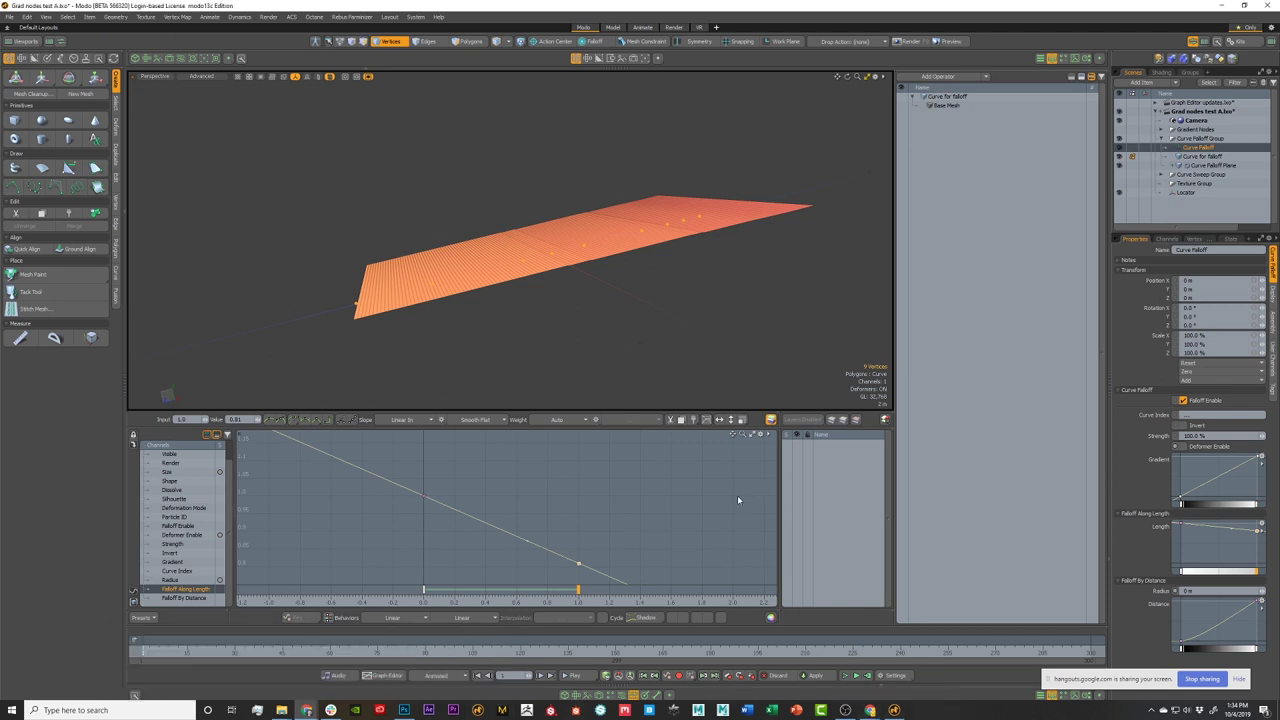
{"action": "left_click_drag", "start_coordinate": [654, 262], "coordinate": [743, 292], "text": "alt"}
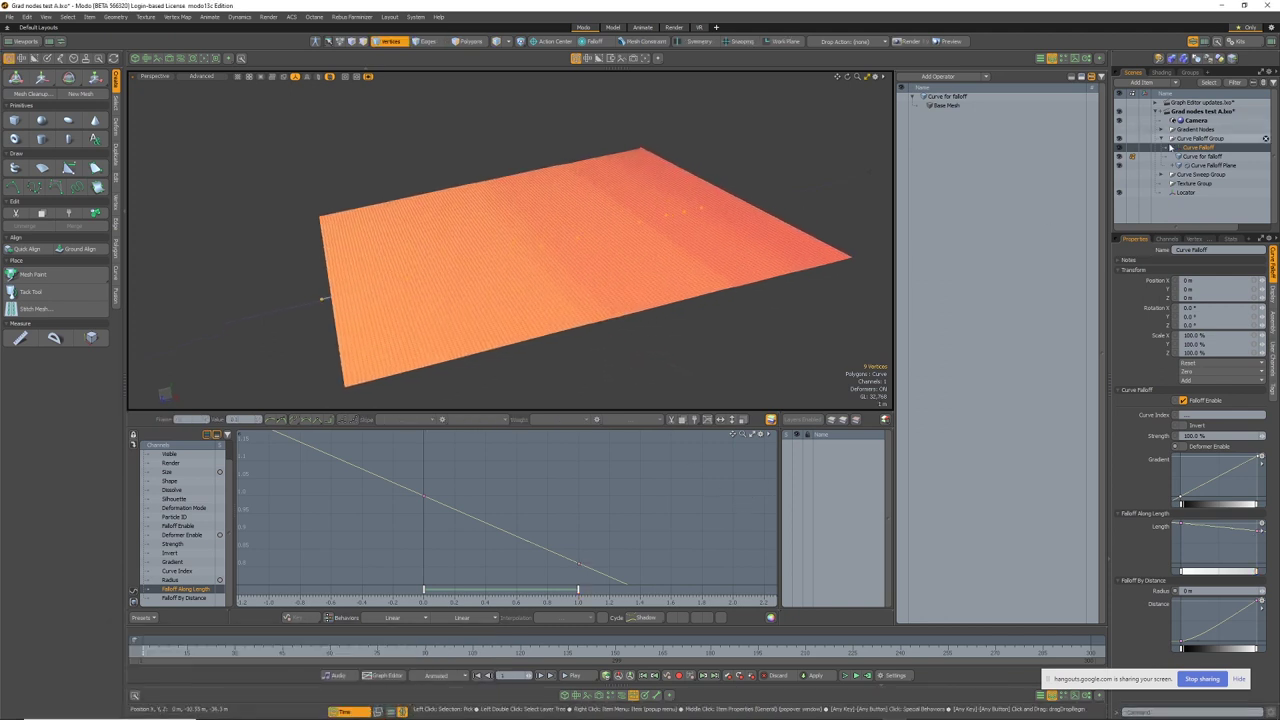
Hide the Curve Falloff Group items and show the Curve Sweep Group
{"action": "left_click", "coordinate": [1132, 145]}
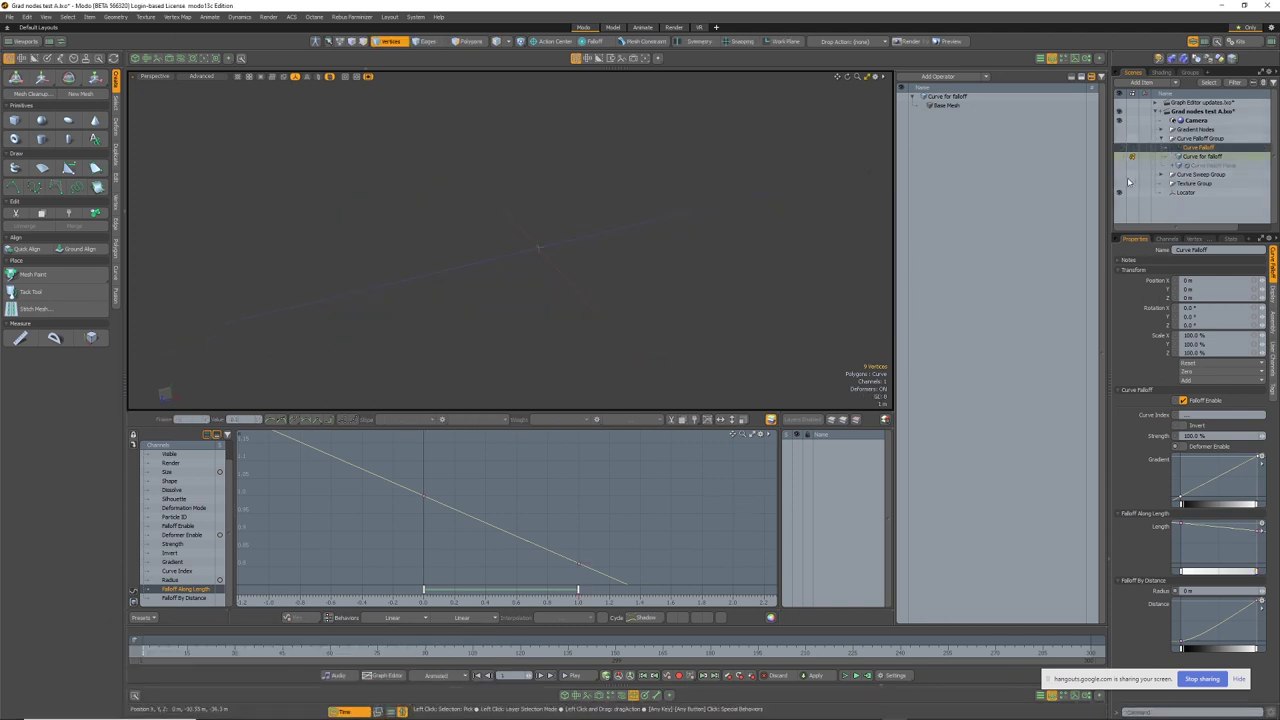
{"action": "left_click", "coordinate": [1119, 175]}
{"action": "left_click_drag", "start_coordinate": [480, 350], "coordinate": [566, 386], "text": "alt"}
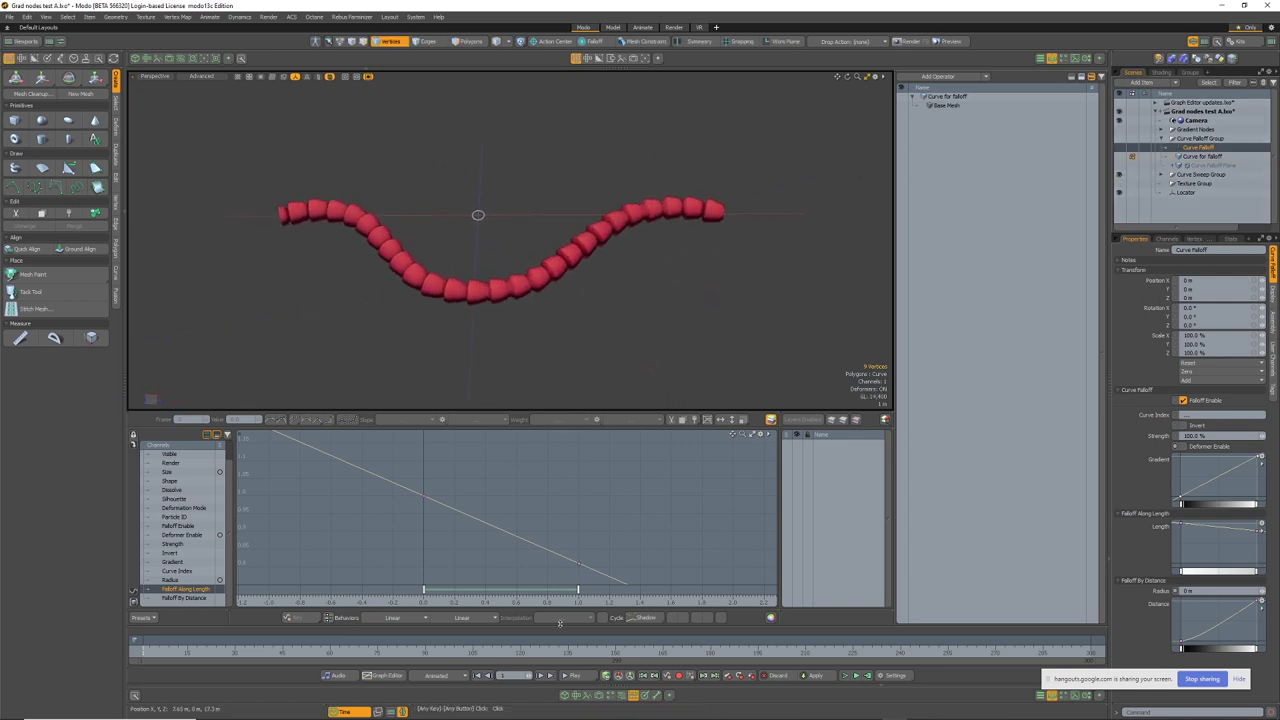
Reopen the schematic and bring up the curve sweep network with the Custom Grad and Gradient Scale nodes
{"action": "left_click", "coordinate": [621, 695]}
{"action": "left_click_drag", "start_coordinate": [612, 472], "coordinate": [640, 500], "text": "alt+shift"}
{"action": "scroll", "coordinate": [640, 500], "scroll_direction": "up", "scroll_amount": 1}
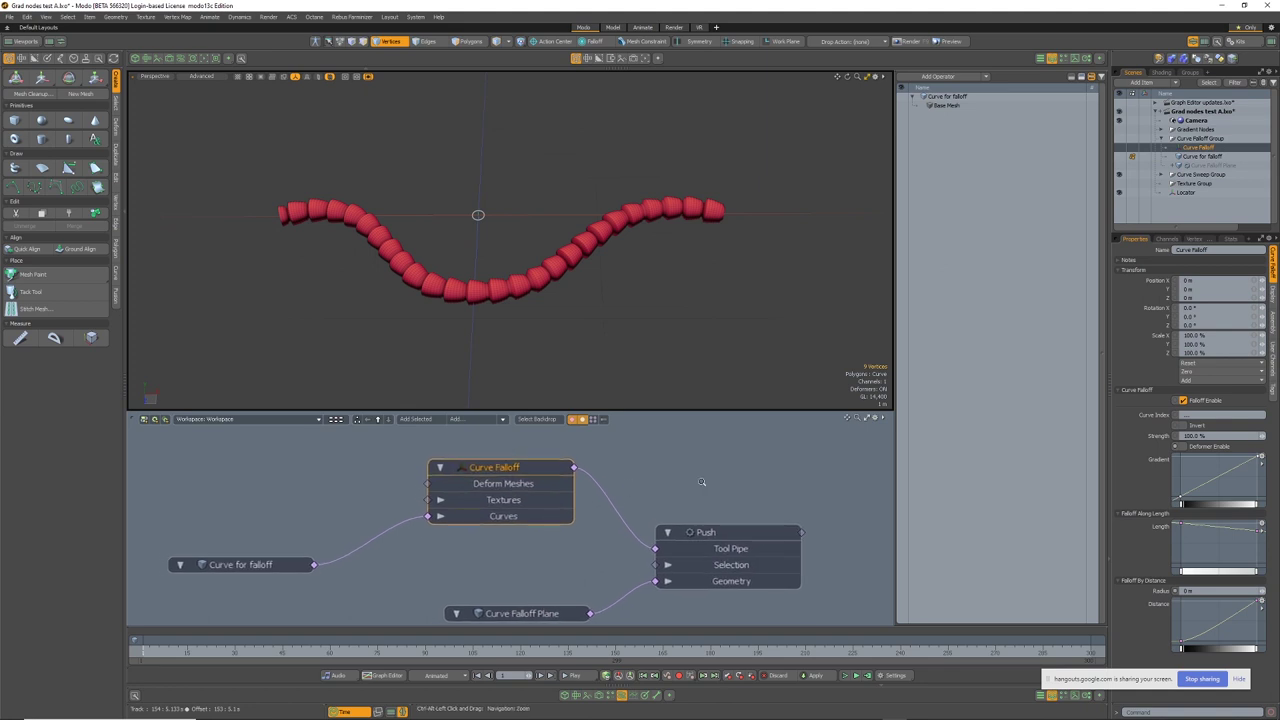
{"action": "scroll", "coordinate": [696, 570], "scroll_direction": "down", "scroll_amount": 8}
{"action": "left_click_drag", "start_coordinate": [612, 563], "coordinate": [604, 428], "text": "alt+shift"}
{"action": "left_click_drag", "start_coordinate": [604, 553], "coordinate": [648, 587], "text": "ctrl+alt"}
{"action": "left_click_drag", "start_coordinate": [686, 366], "coordinate": [663, 305], "text": "alt"}
{"action": "left_click_drag", "start_coordinate": [663, 305], "coordinate": [737, 348], "text": "alt+shift"}
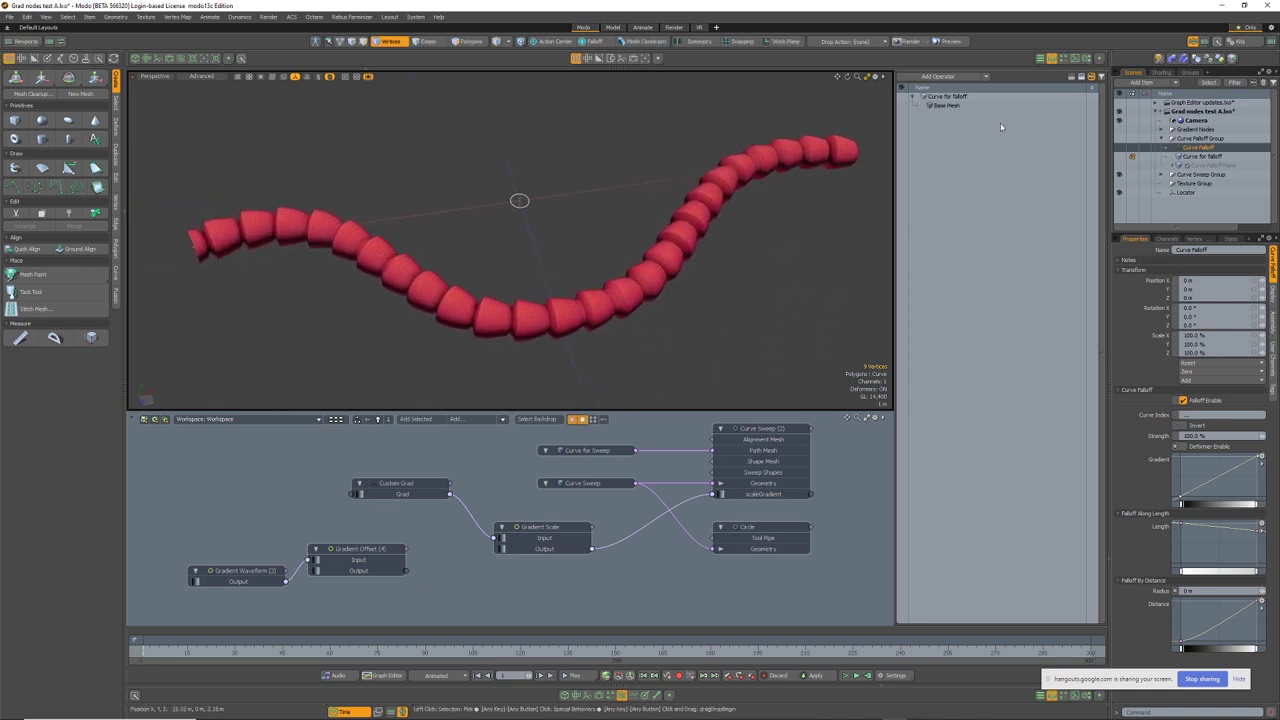
Collapse the Curve Falloff Group and expand the Curve Sweep Group in the item list
{"action": "left_click", "coordinate": [1208, 157]}
{"action": "left_click", "coordinate": [1165, 139]}
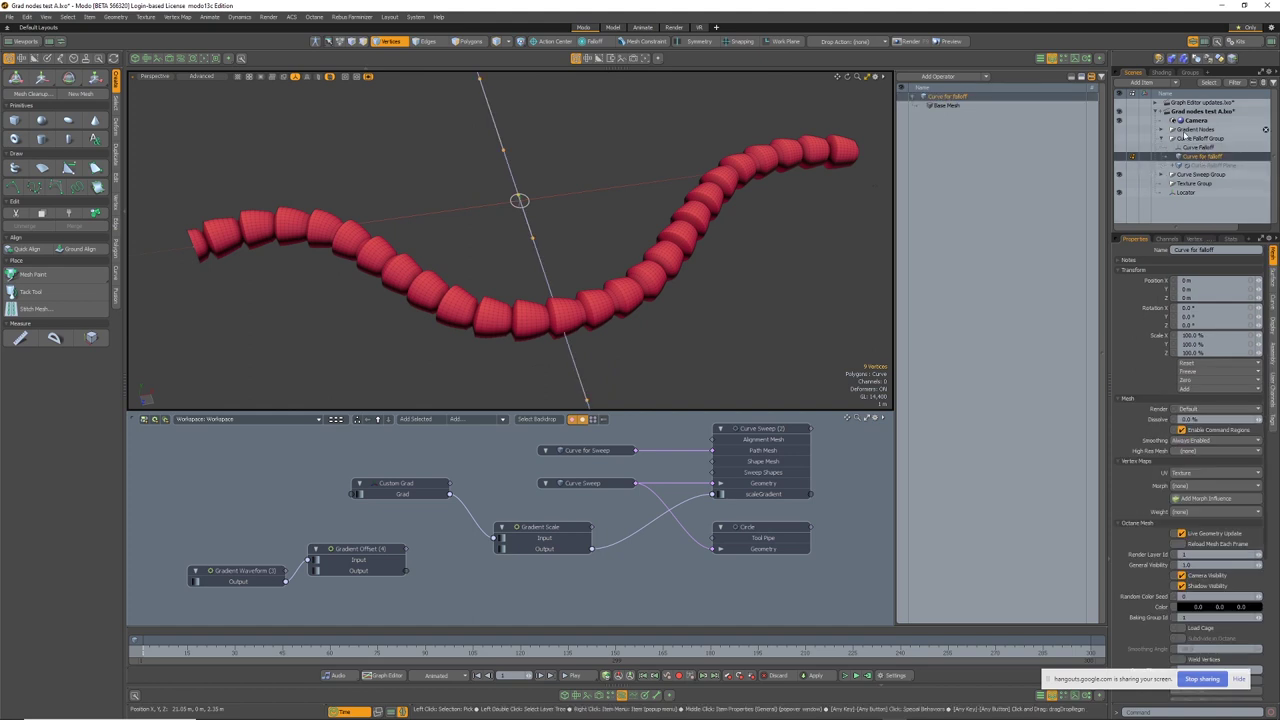
{"action": "double_click", "coordinate": [1163, 140]}
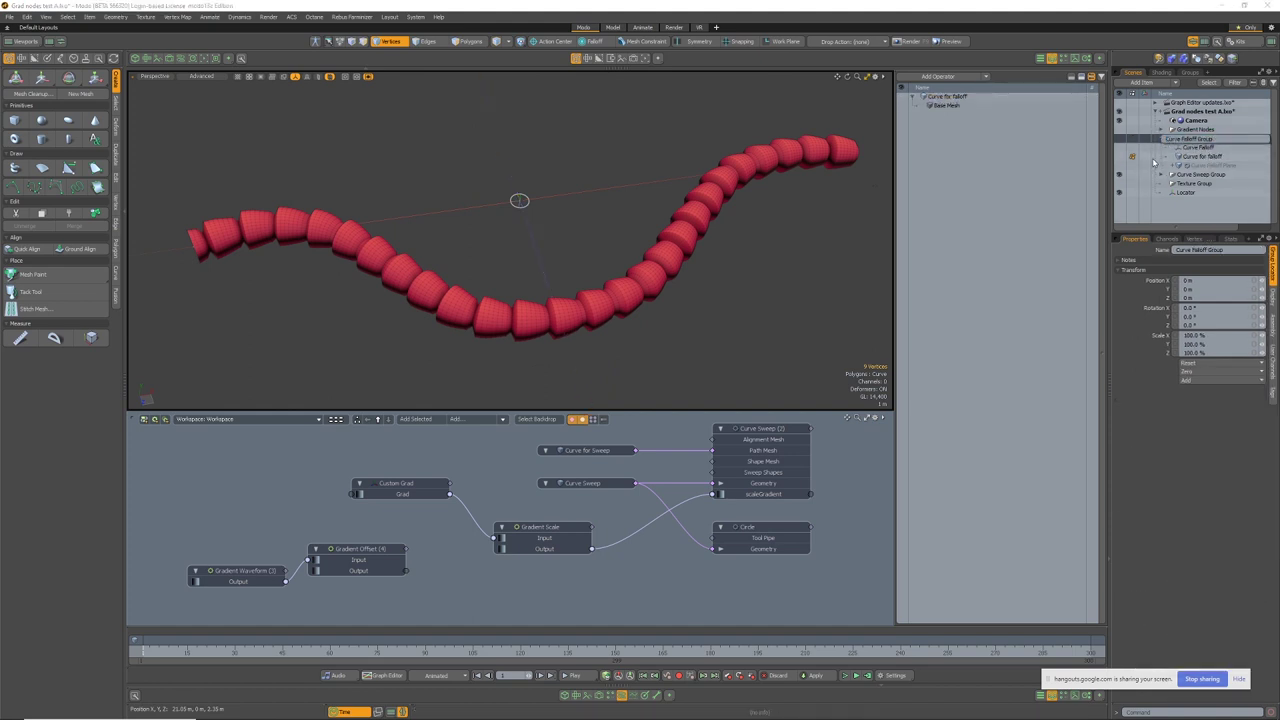
{"action": "left_click", "coordinate": [1161, 139]}
{"action": "left_click", "coordinate": [1178, 147]}
{"action": "left_click", "coordinate": [1161, 147]}
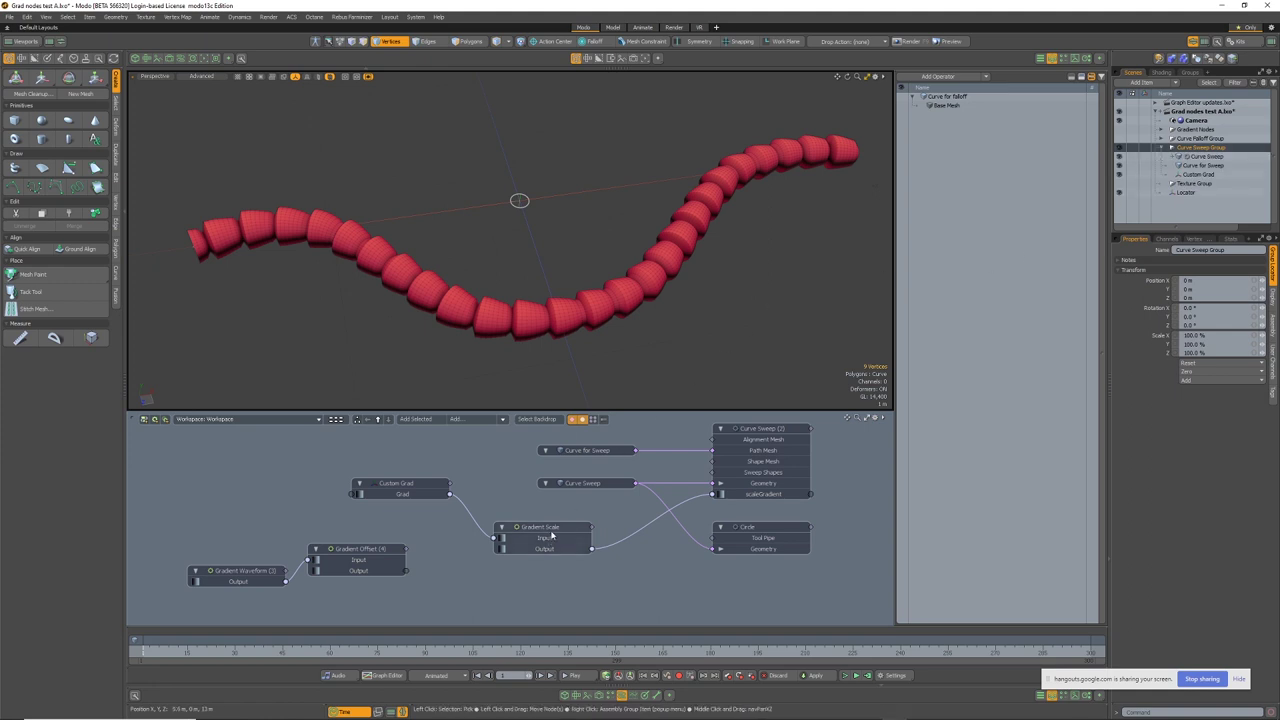
Open the Custom Grad node's Grad channel in the Gradient Editor and lower the key at input 0.1 to about 0.34
{"action": "left_click", "coordinate": [400, 490]}
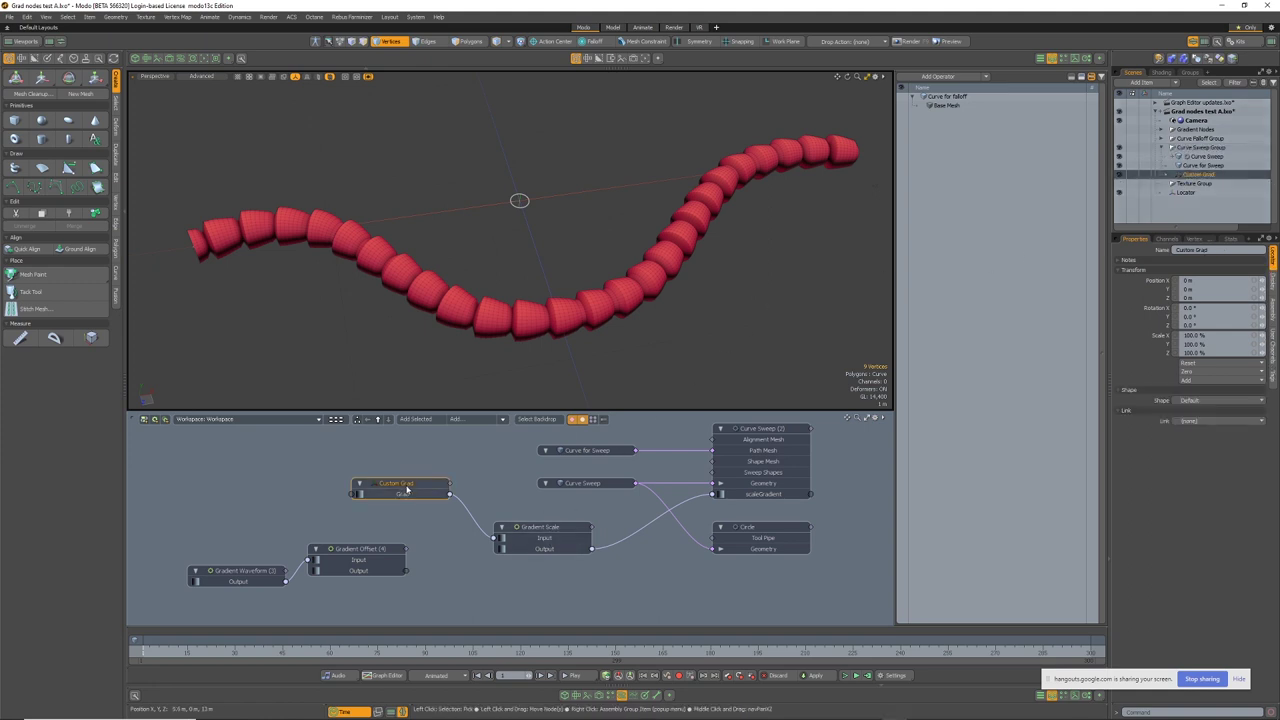
{"action": "scroll", "coordinate": [406, 490], "scroll_direction": "up", "scroll_amount": 2}
{"action": "double_click", "coordinate": [405, 500]}
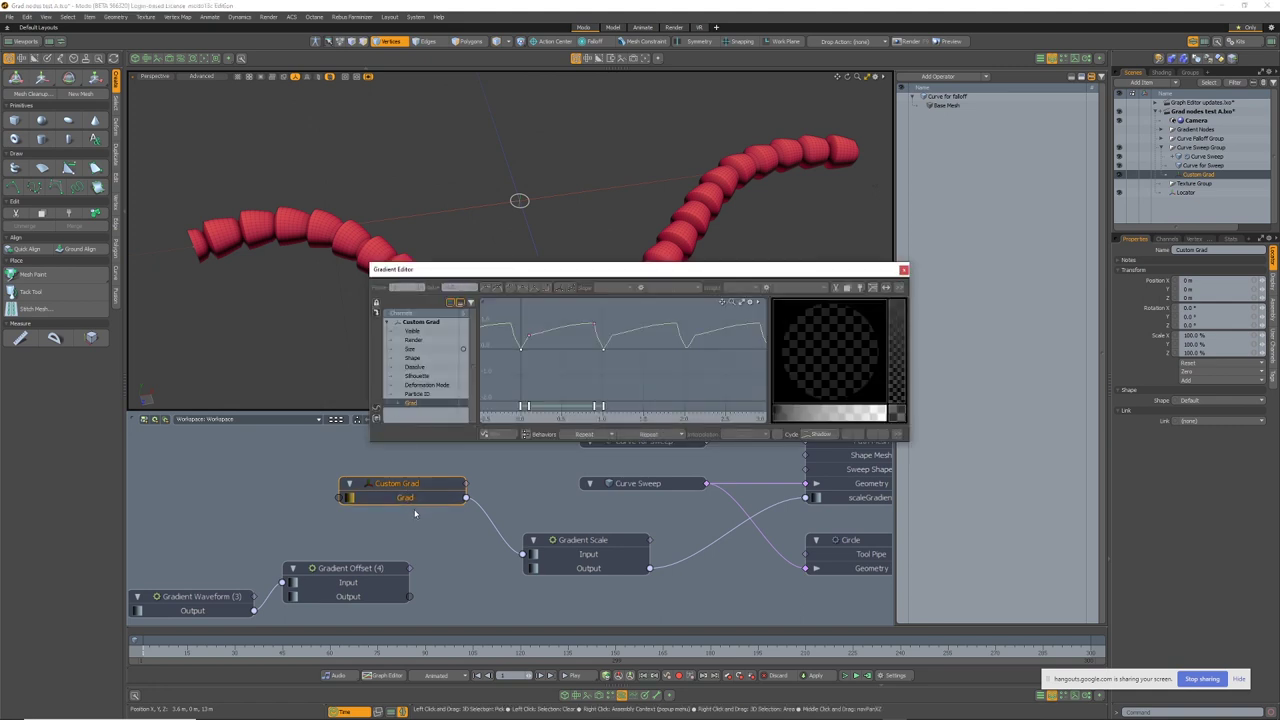
{"action": "scroll", "coordinate": [537, 323], "scroll_direction": "up", "scroll_amount": 3}
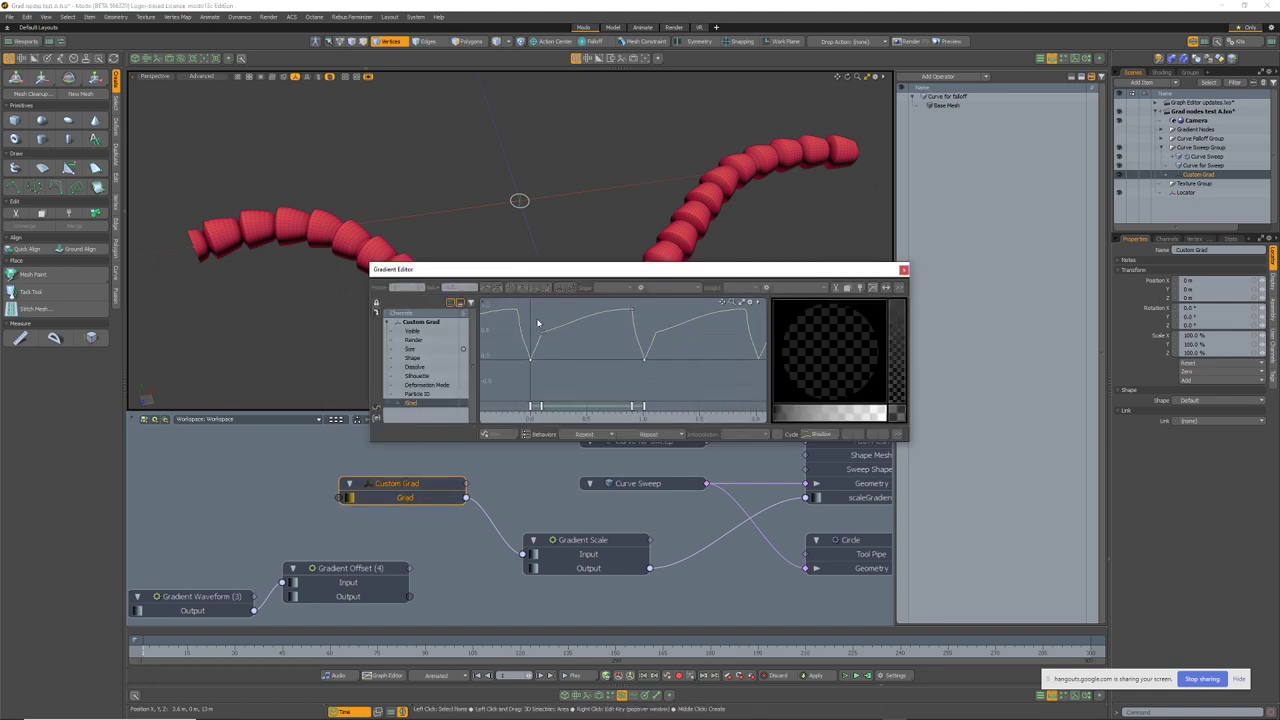
{"action": "middle_click", "coordinate": [541, 332]}
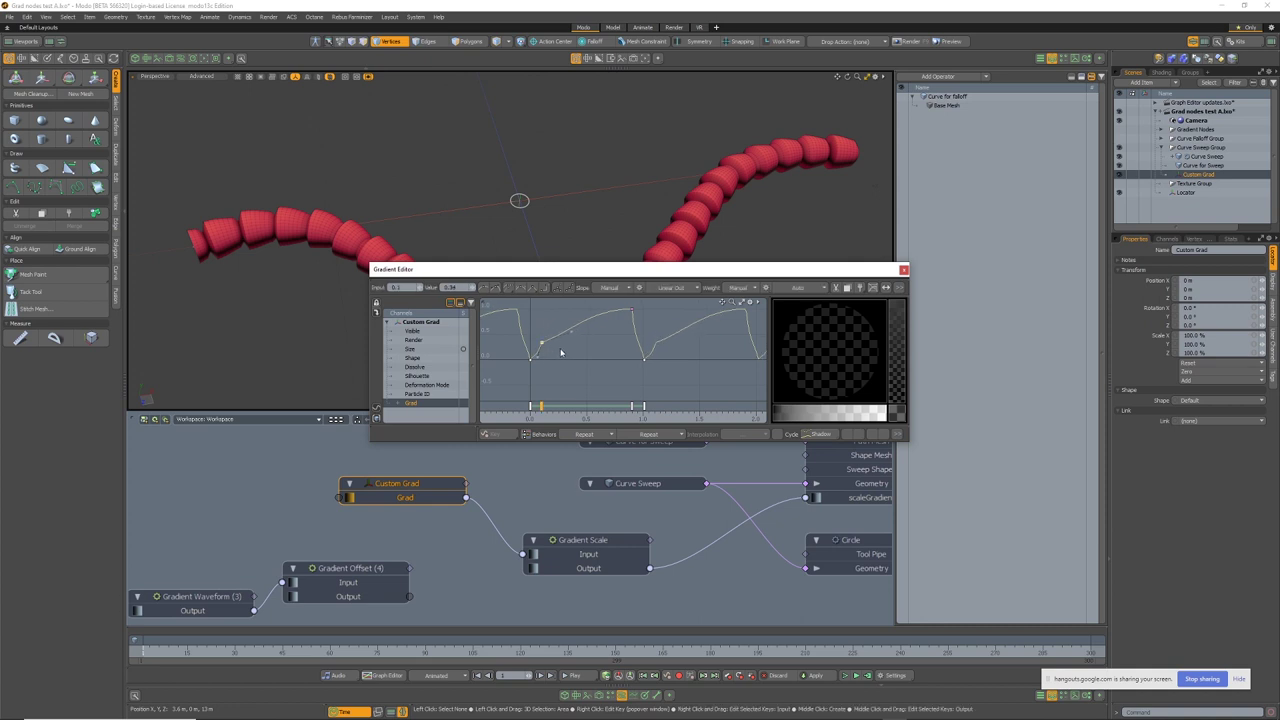
Close the Gradient Editor and add the shader tree's Diffuse Color gradient to the schematic, placed above the Gradient Waveform node
{"action": "left_click", "coordinate": [903, 269]}
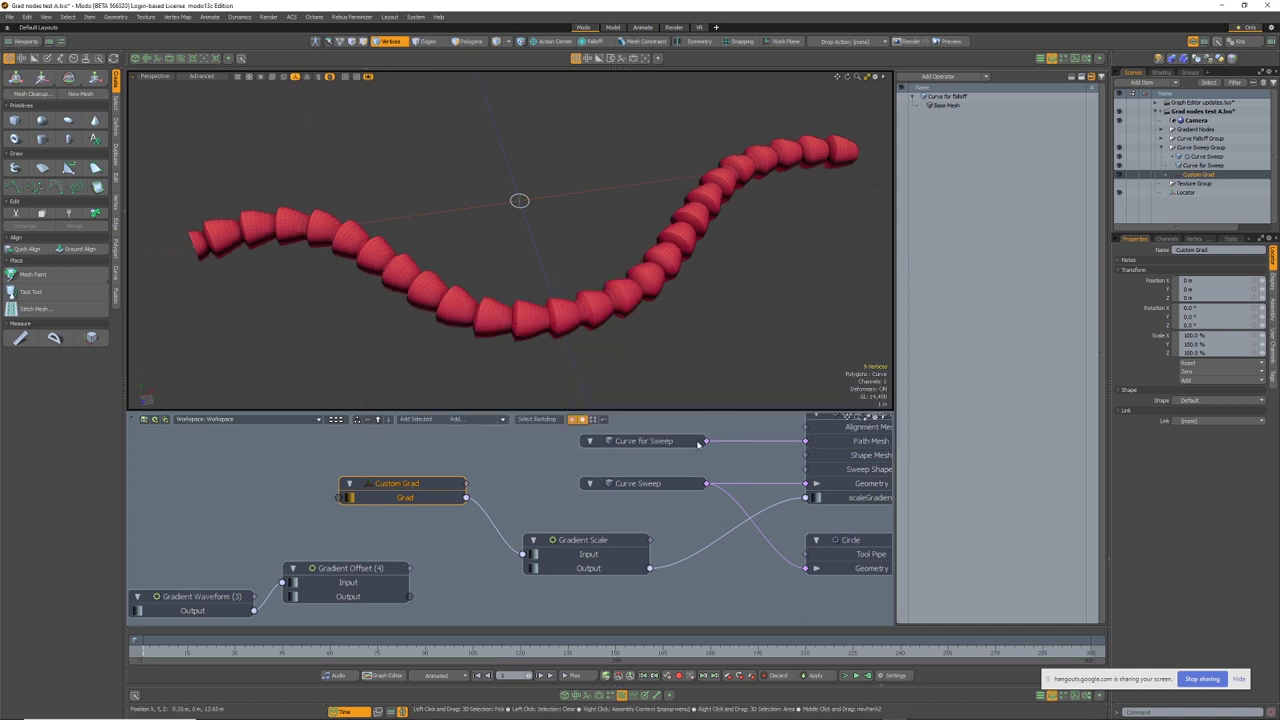
{"action": "scroll", "coordinate": [613, 600], "scroll_direction": "up", "scroll_amount": 3}
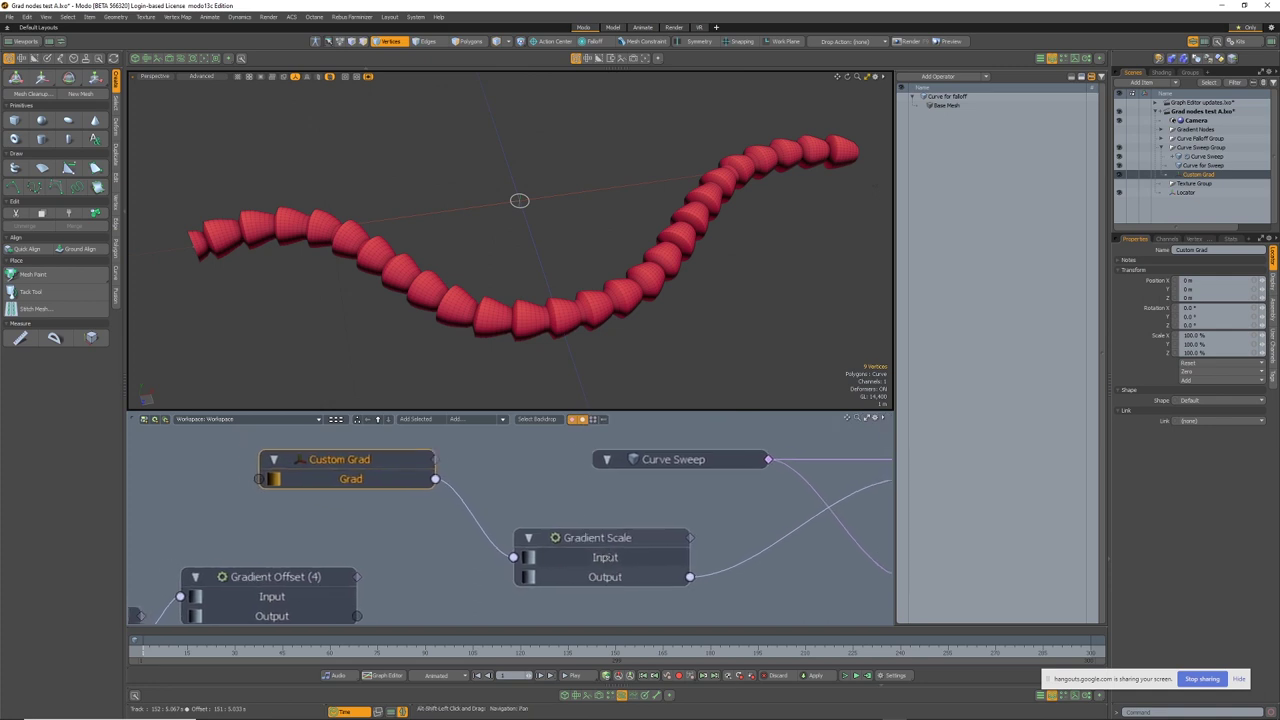
{"action": "scroll", "coordinate": [619, 607], "scroll_direction": "down", "scroll_amount": 3}
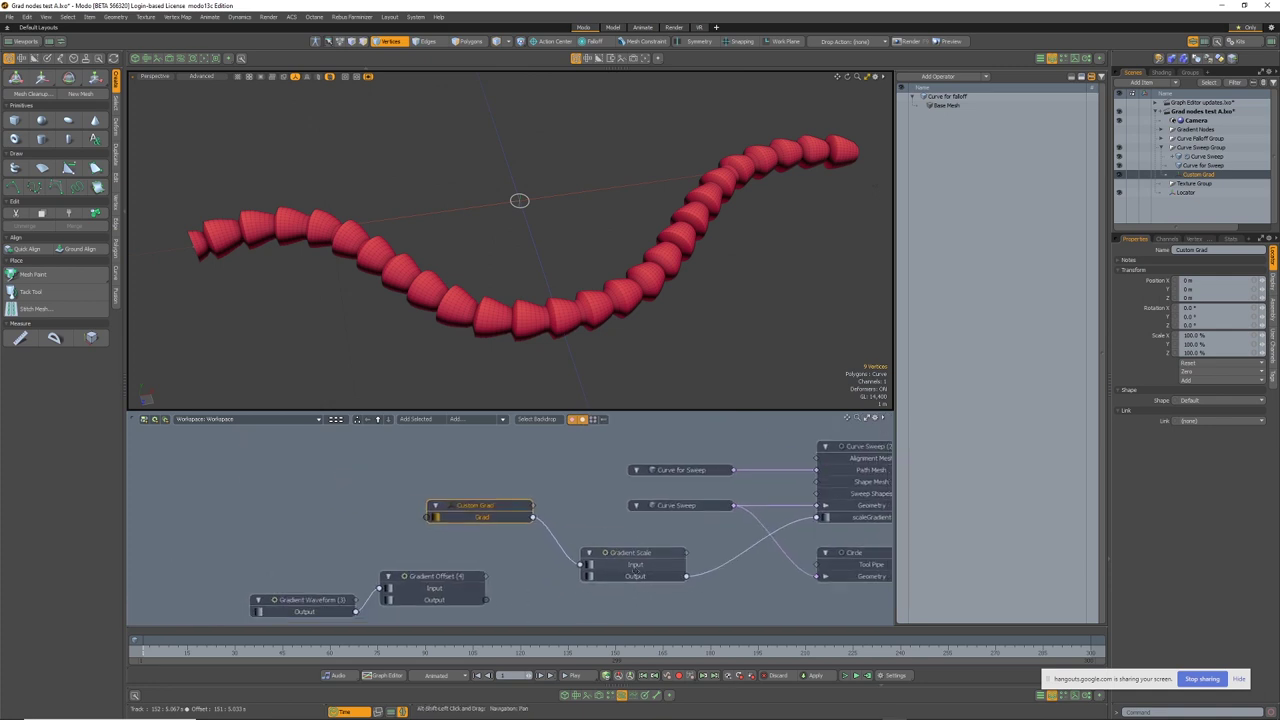
{"action": "left_click", "coordinate": [1161, 72]}
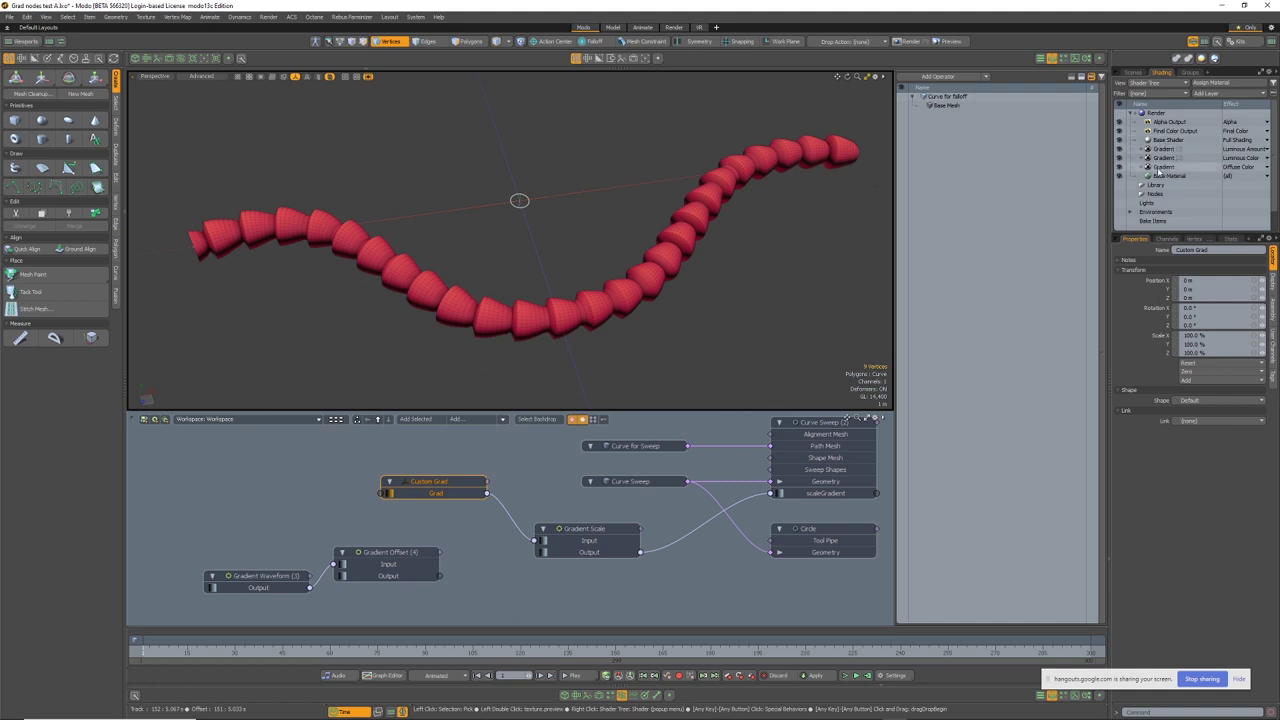
{"action": "left_click", "coordinate": [1160, 167]}
{"action": "left_click_drag", "start_coordinate": [450, 520], "coordinate": [229, 486]}
{"action": "middle_click_drag", "start_coordinate": [269, 470], "coordinate": [345, 458]}
{"action": "left_click", "coordinate": [345, 458]}
{"action": "left_click_drag", "start_coordinate": [347, 472], "coordinate": [275, 448]}
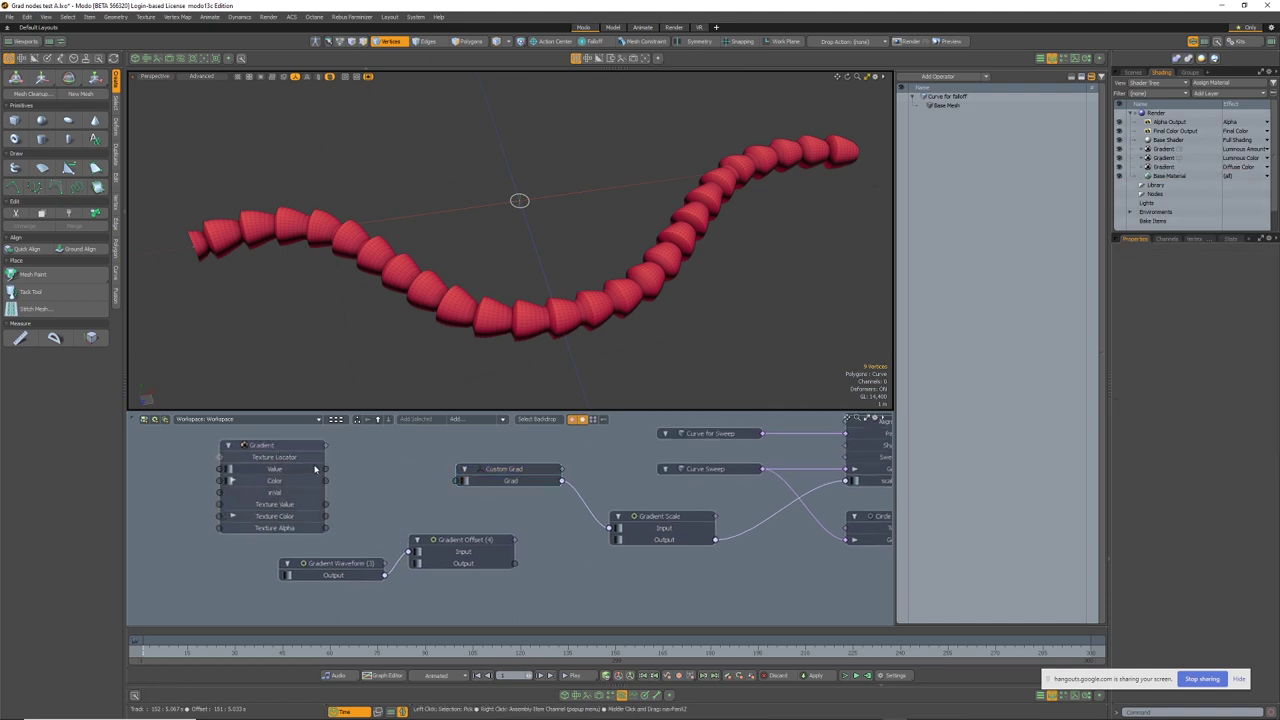
View the Gradient node's Color channel in the Gradient Editor and close the editor
{"action": "double_click", "coordinate": [276, 486]}
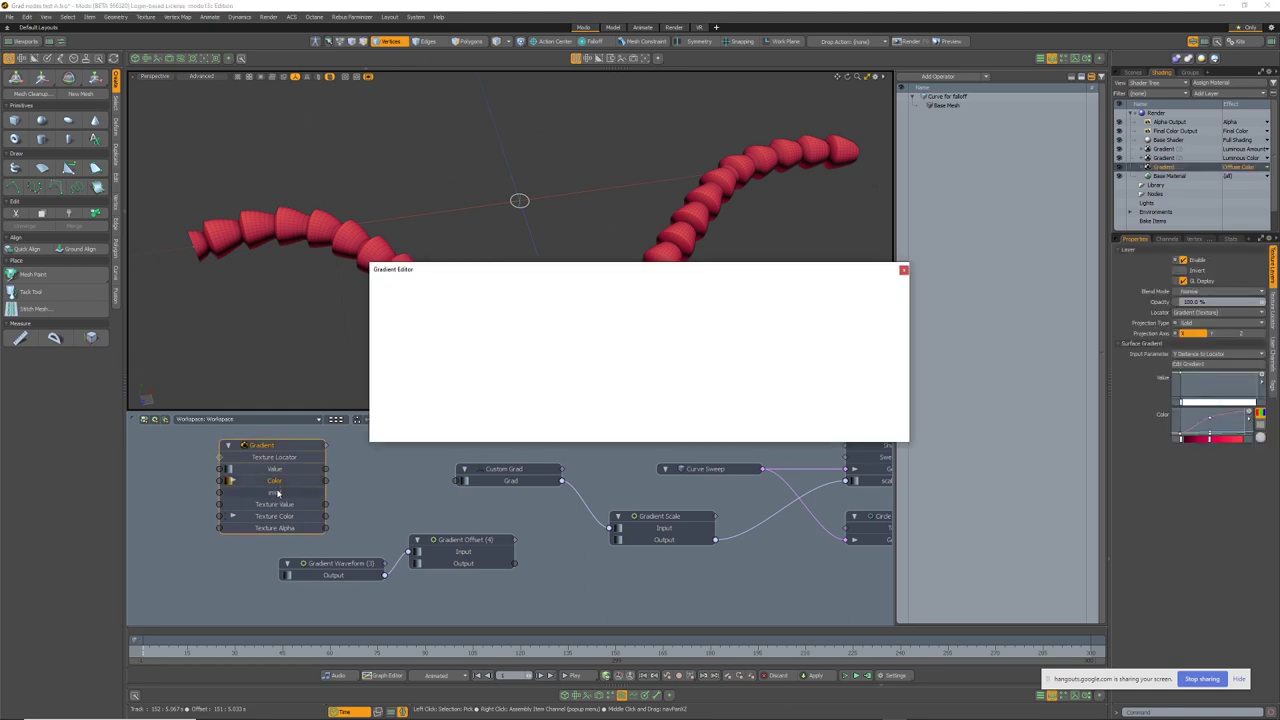
{"action": "left_click", "coordinate": [903, 269]}
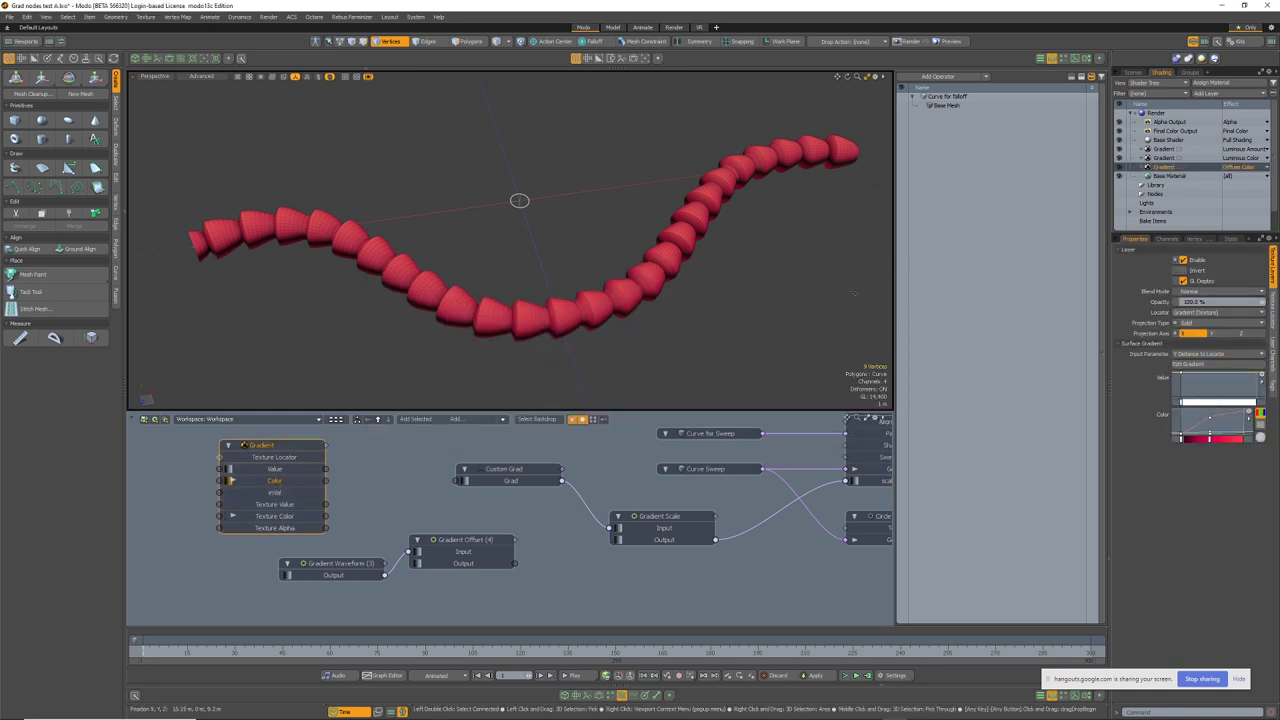
{"action": "left_click", "coordinate": [631, 697]}
{"action": "left_click", "coordinate": [622, 696]}
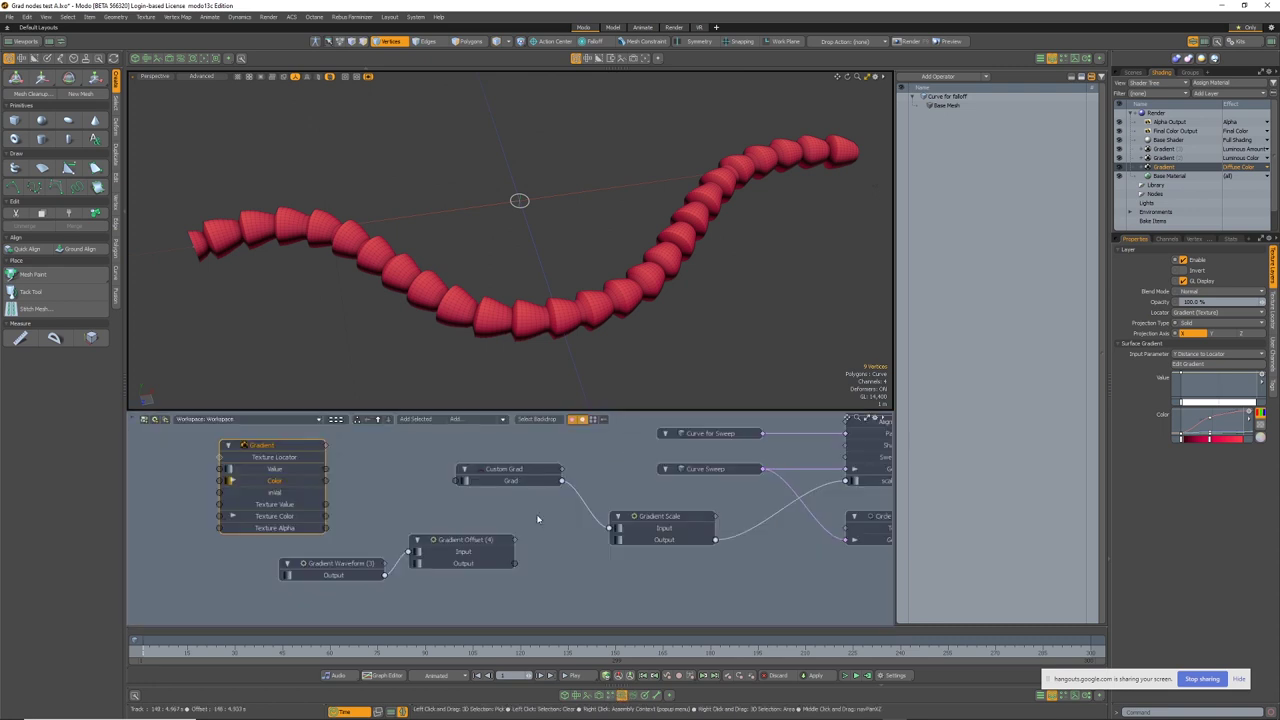
Reopen Custom Grad's Grad channel in the Gradient Editor and lower the keys at inputs 0.0 and 0.1
{"action": "scroll", "coordinate": [540, 510], "scroll_direction": "up", "scroll_amount": 3}
{"action": "double_click", "coordinate": [531, 505]}
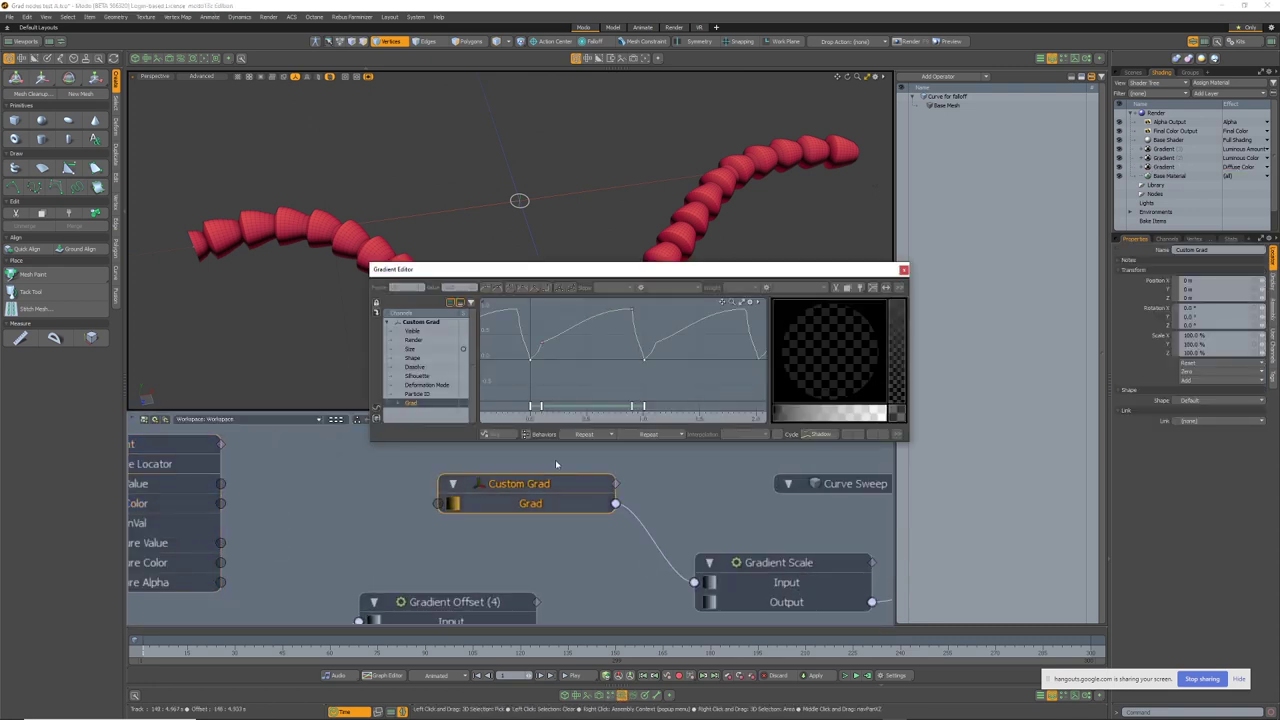
{"action": "left_click_drag", "start_coordinate": [503, 332], "coordinate": [586, 326]}
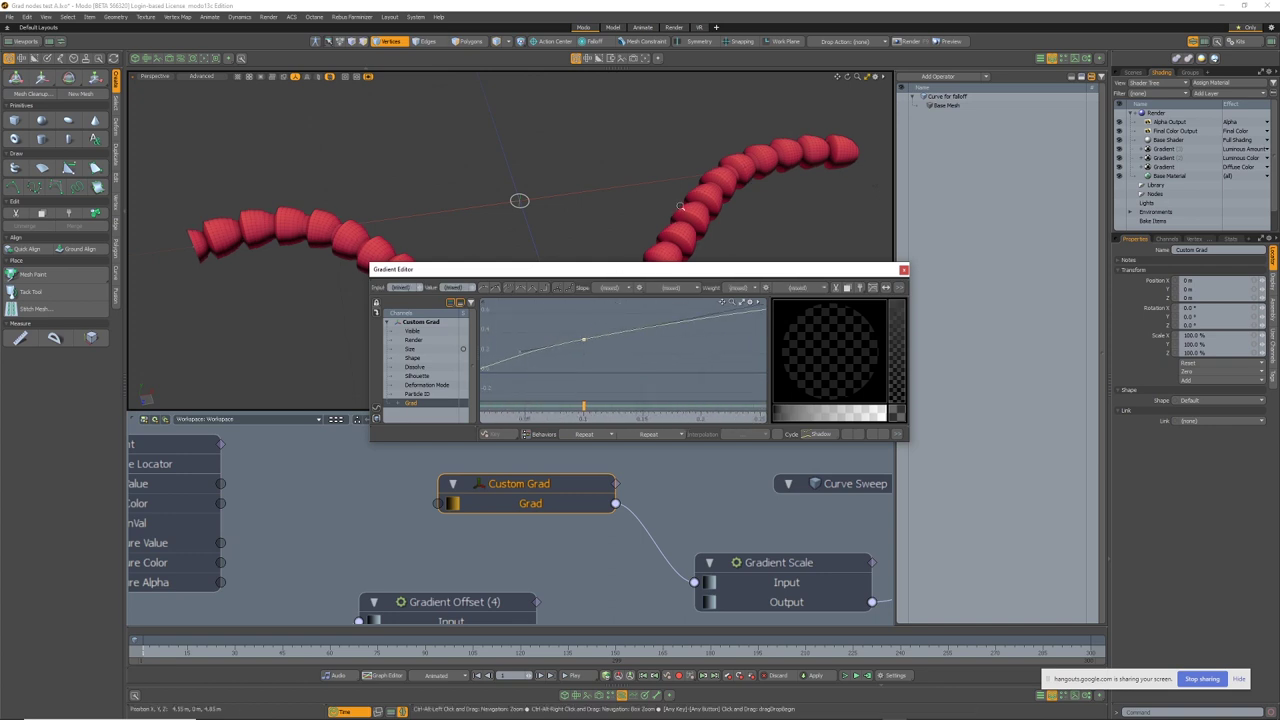
{"action": "left_click_drag", "start_coordinate": [620, 242], "coordinate": [760, 178], "text": "alt+shift"}
{"action": "left_click_drag", "start_coordinate": [585, 339], "coordinate": [586, 355]}
{"action": "left_click_drag", "start_coordinate": [650, 345], "coordinate": [573, 364], "text": "ctrl+alt"}
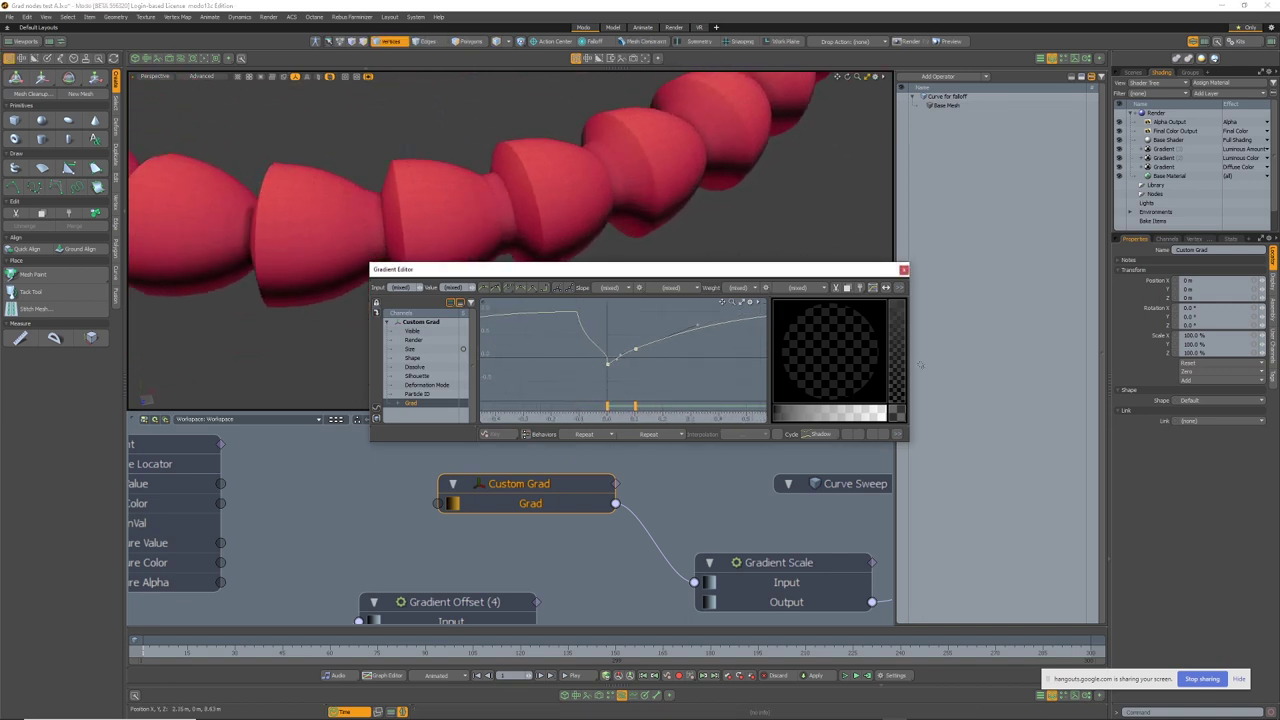
Examine the channels of Custom Grad and Curve Sweep (2) along with the sweep's properties, and close the Gradient Editor
{"action": "left_click", "coordinate": [1168, 239]}
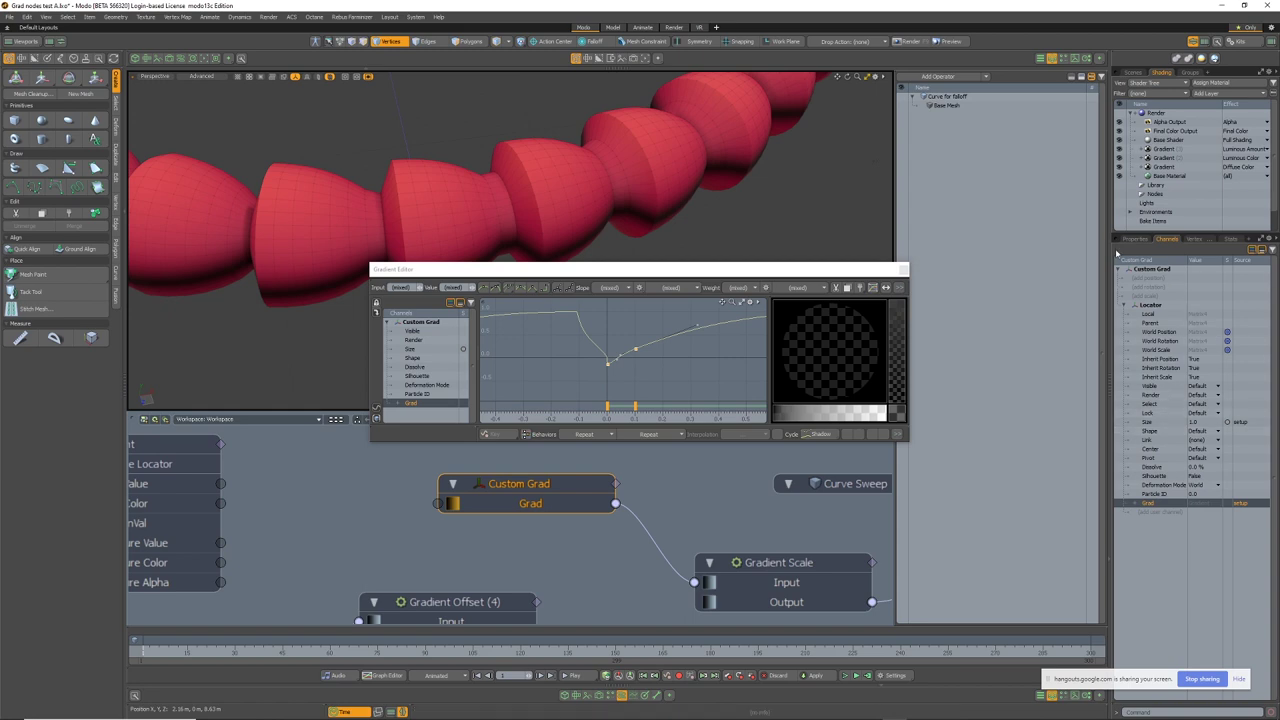
{"action": "scroll", "coordinate": [757, 494], "scroll_direction": "down", "scroll_amount": 3}
{"action": "middle_click_drag", "start_coordinate": [757, 494], "coordinate": [493, 549]}
{"action": "left_click", "coordinate": [738, 489]}
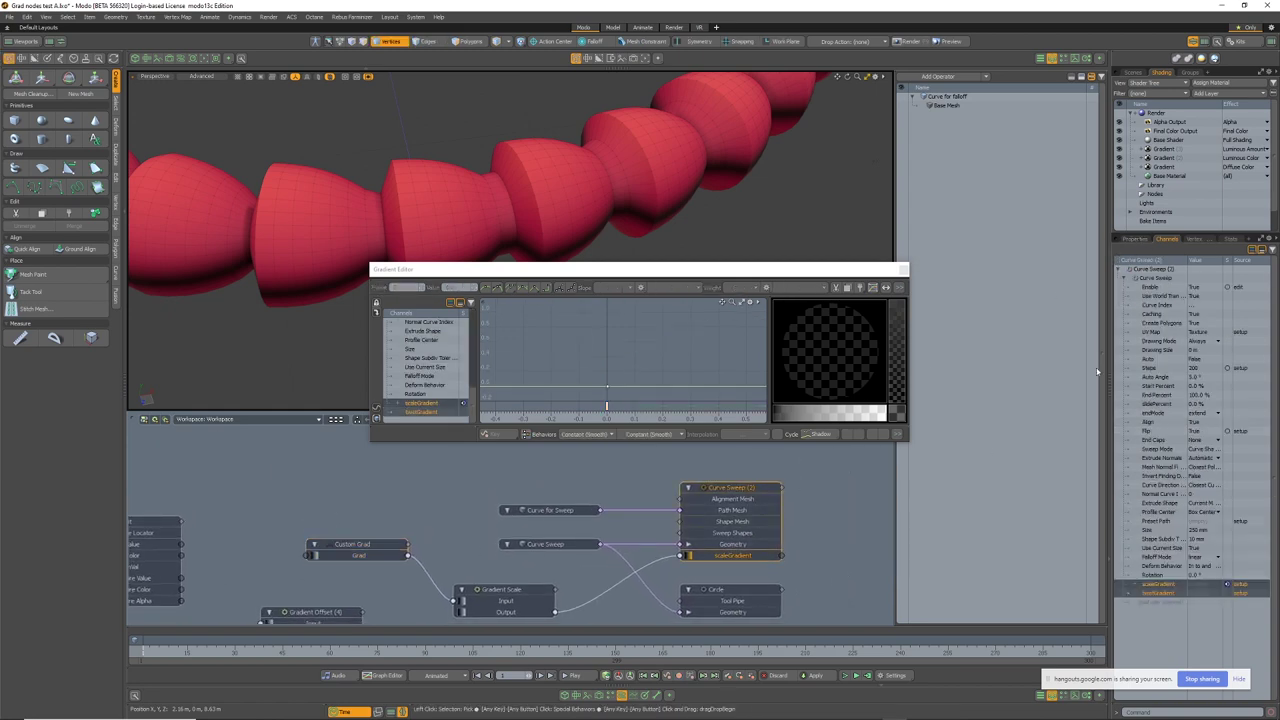
{"action": "left_click", "coordinate": [1132, 73]}
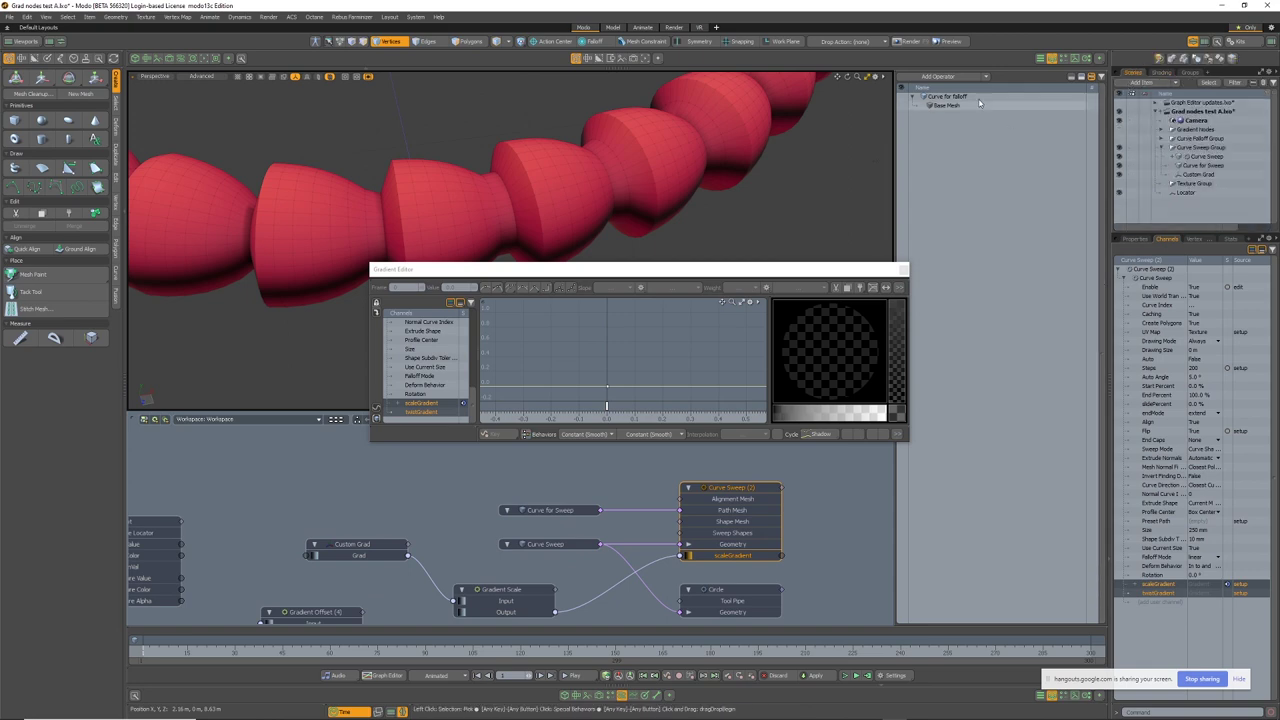
{"action": "left_click", "coordinate": [1136, 240]}
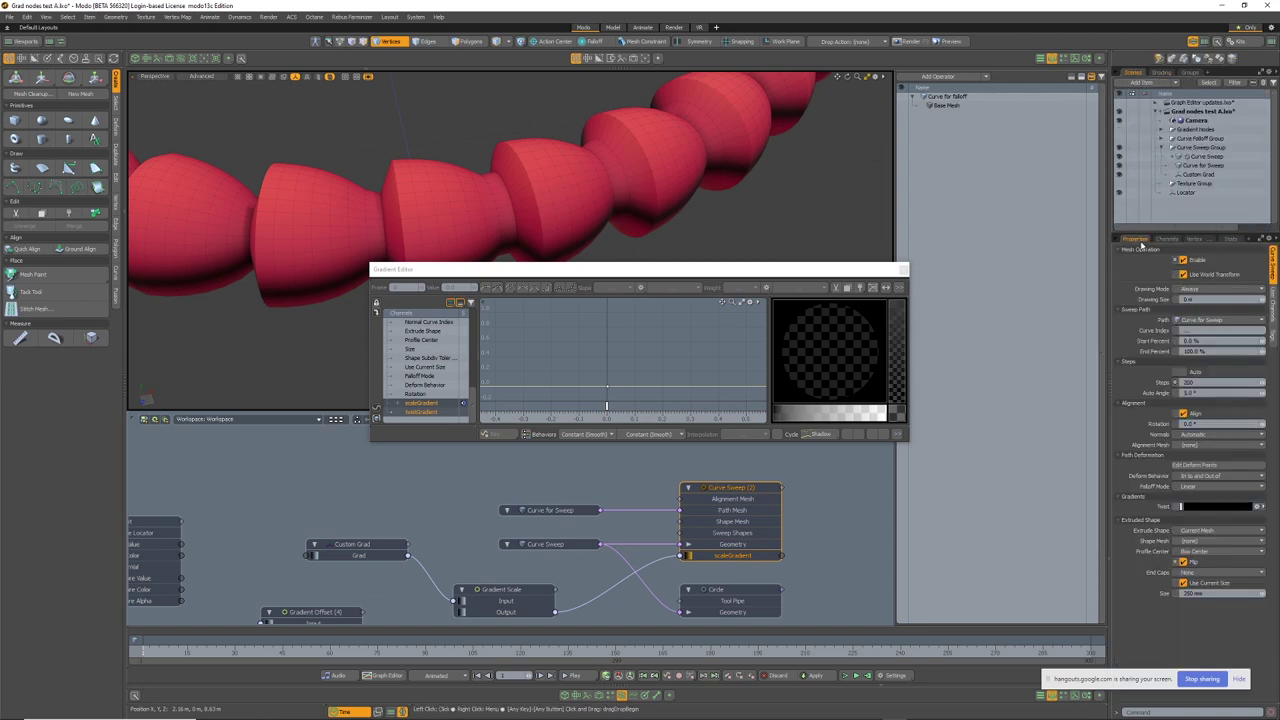
{"action": "left_click", "coordinate": [1143, 341]}
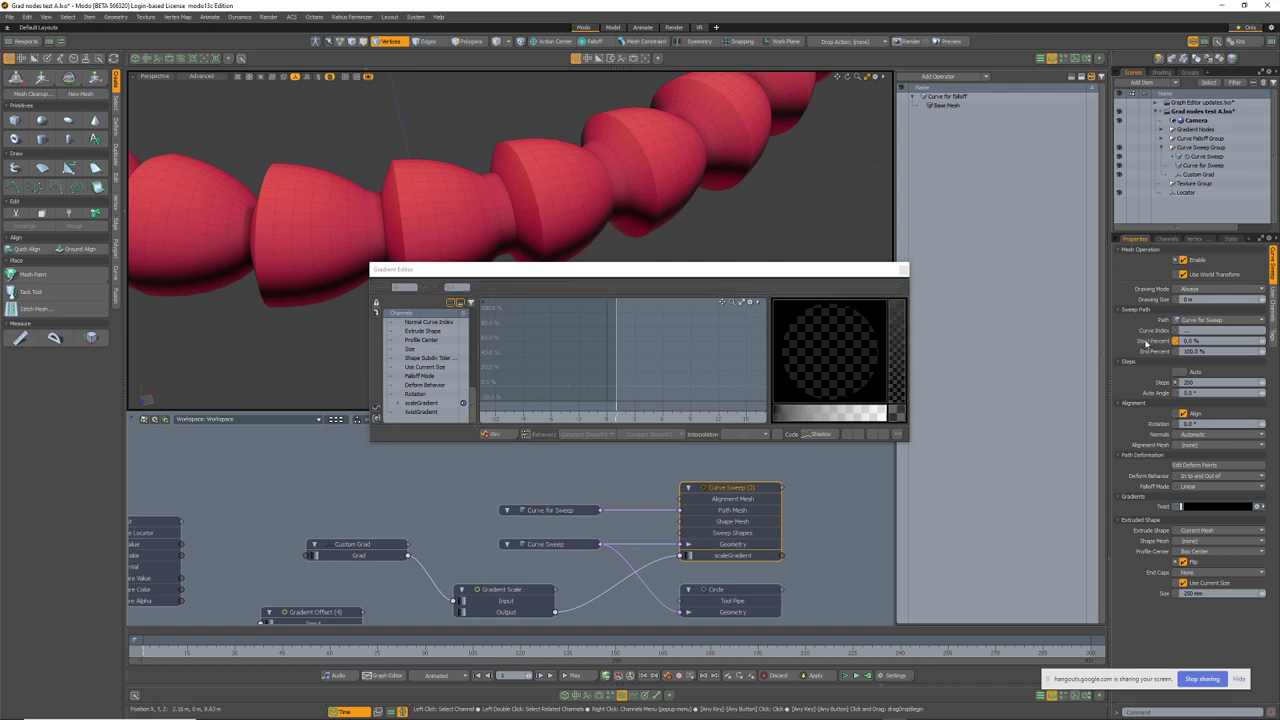
{"action": "left_click", "coordinate": [903, 269]}
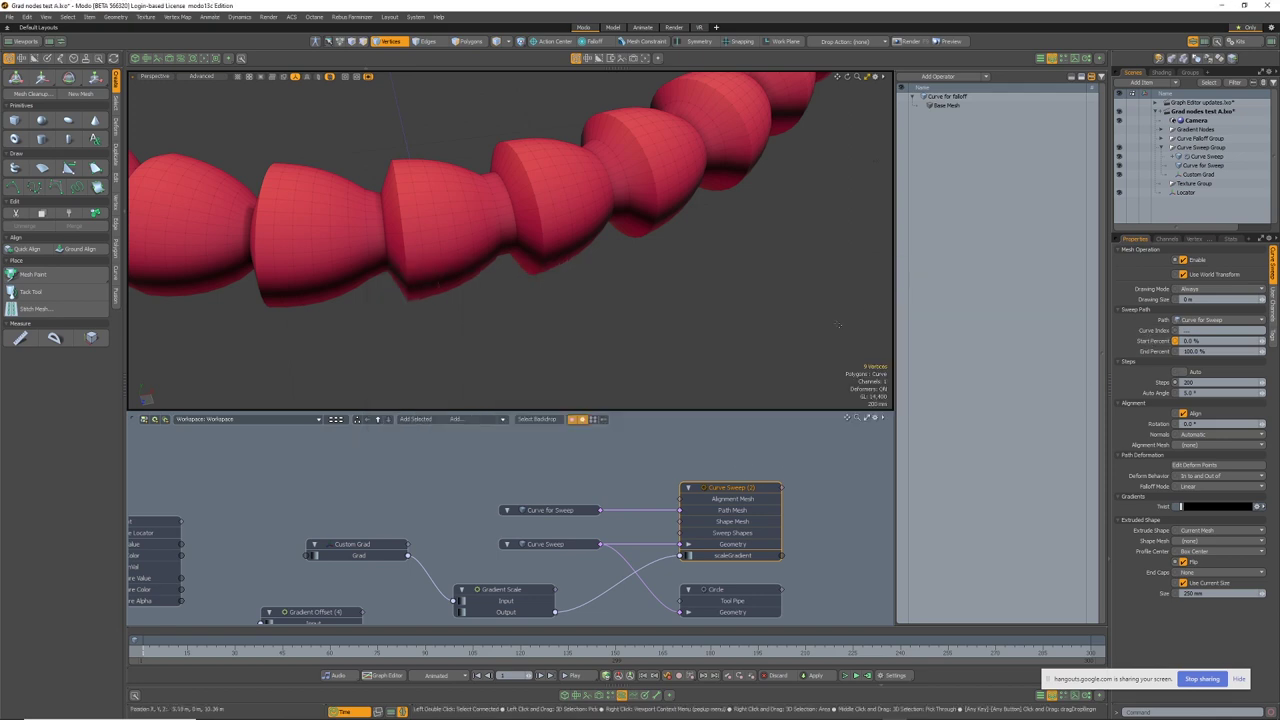
Add the Drawing Mode channel of Curve Sweep (2) to its node in the schematic
{"action": "scroll", "coordinate": [780, 463], "scroll_direction": "down", "scroll_amount": 2}
{"action": "left_click_drag", "start_coordinate": [780, 466], "coordinate": [813, 446], "text": "alt+shift"}
{"action": "scroll", "coordinate": [812, 452], "scroll_direction": "up", "scroll_amount": 2}
{"action": "left_click", "coordinate": [780, 446]}
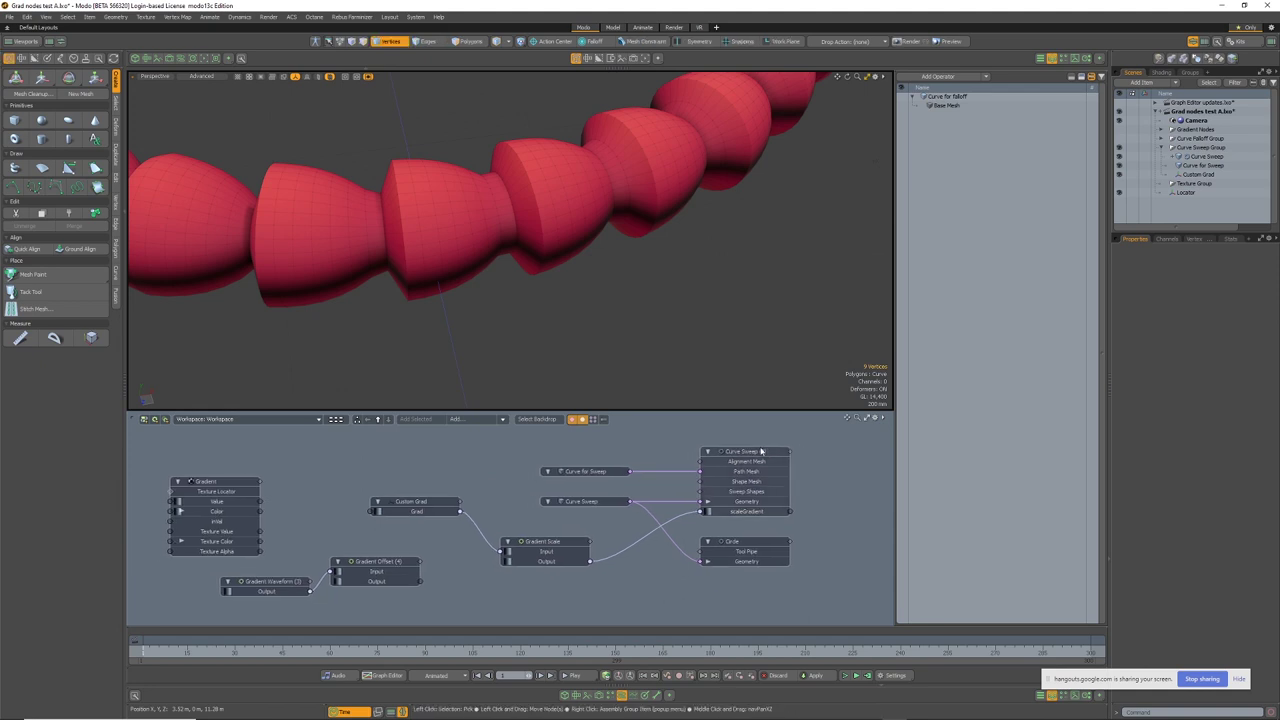
{"action": "left_click", "coordinate": [791, 472]}
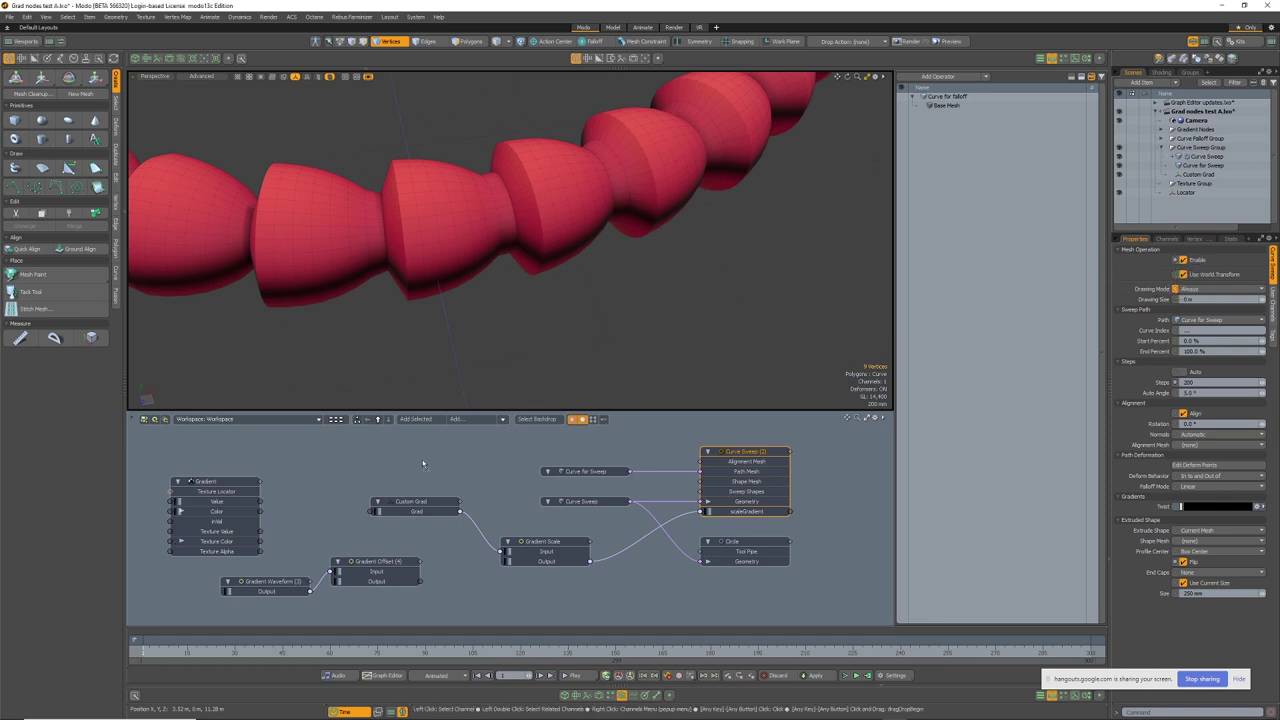
{"action": "left_click_drag", "start_coordinate": [423, 463], "coordinate": [398, 457]}
Bring up the Drawing Mode value choices directly on the Curve Sweep (2) node and keep Always
{"action": "left_click", "coordinate": [737, 513]}
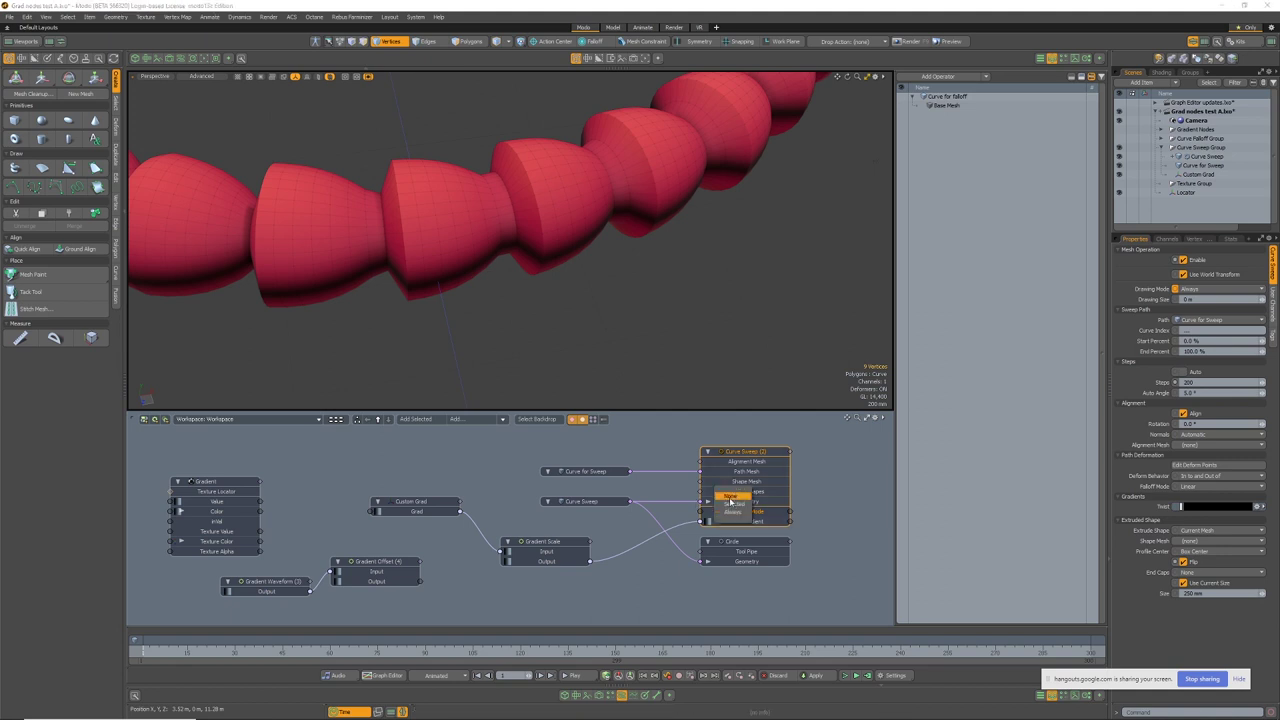
{"action": "mouse_move", "coordinate": [829, 497]}
{"action": "left_mouse_down", "text": "ctrl+alt"}
{"action": "mouse_move", "coordinate": [878, 510]}
{"action": "mouse_move", "coordinate": [850, 512]}
{"action": "left_mouse_up", "text": "ctrl+alt"}
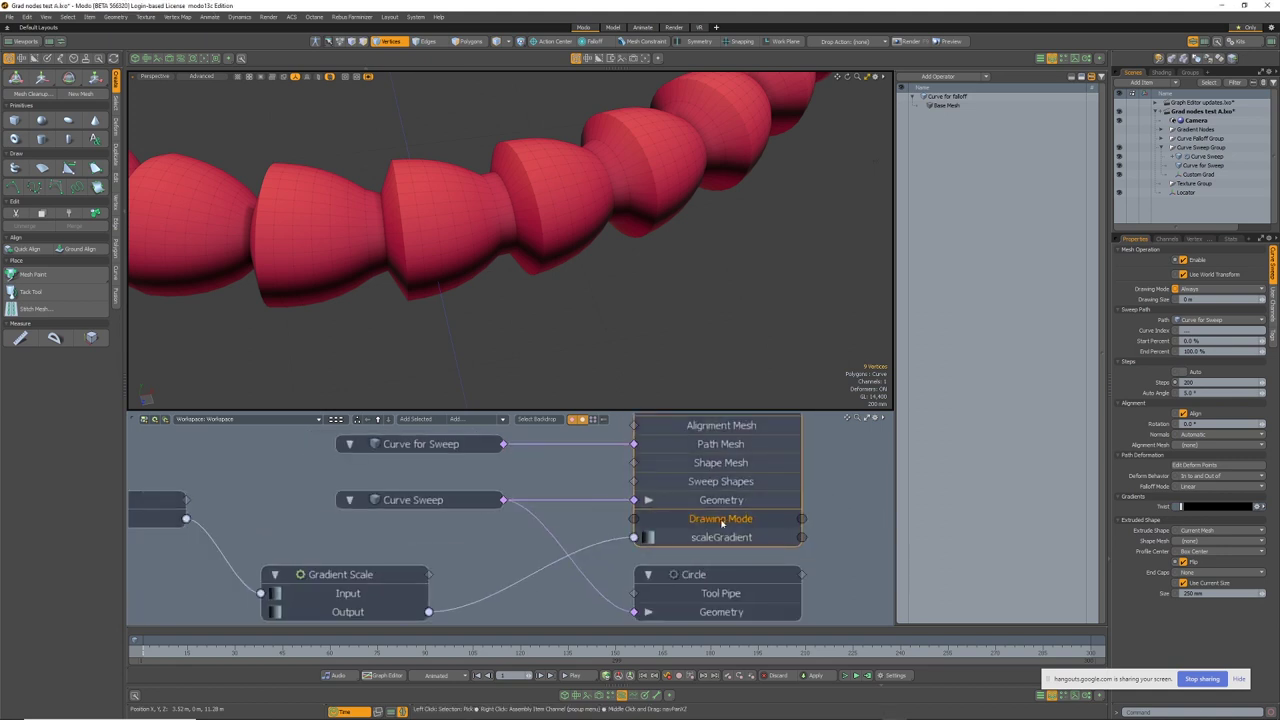
{"action": "left_click", "coordinate": [720, 519]}
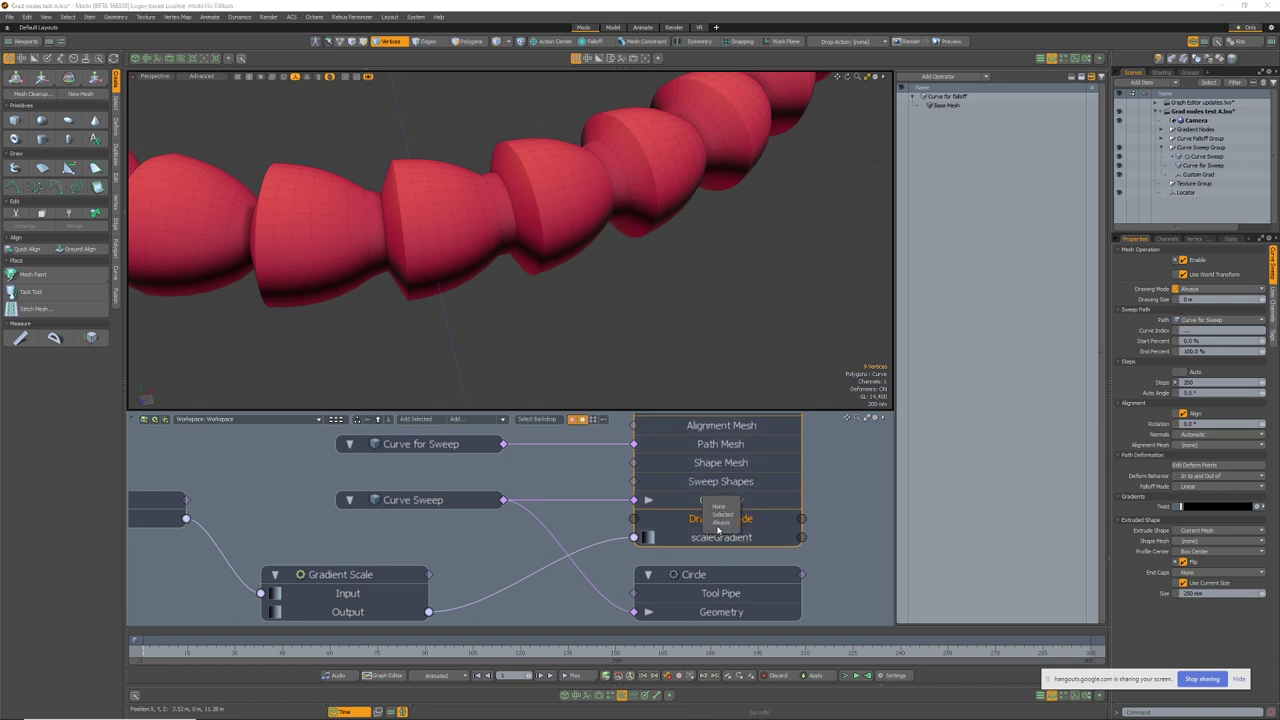
{"action": "left_click", "coordinate": [718, 527]}
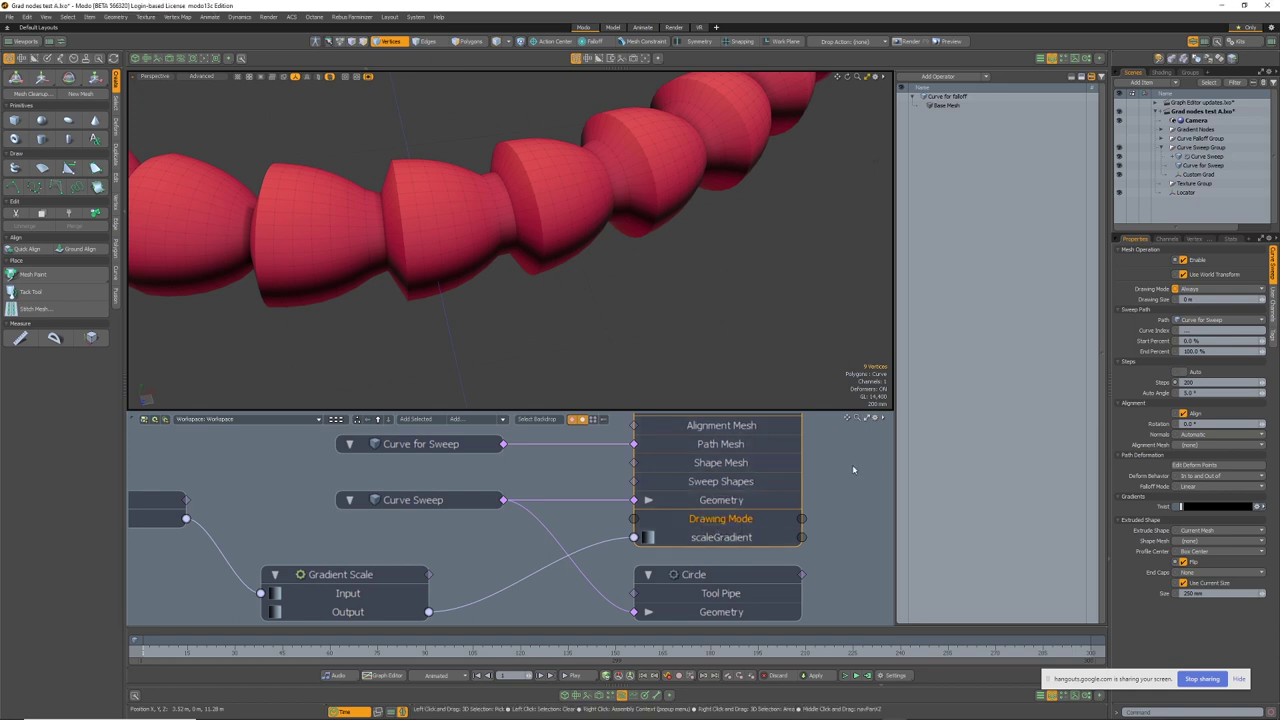
{"action": "left_click", "coordinate": [746, 521]}
{"action": "left_click", "coordinate": [741, 502]}
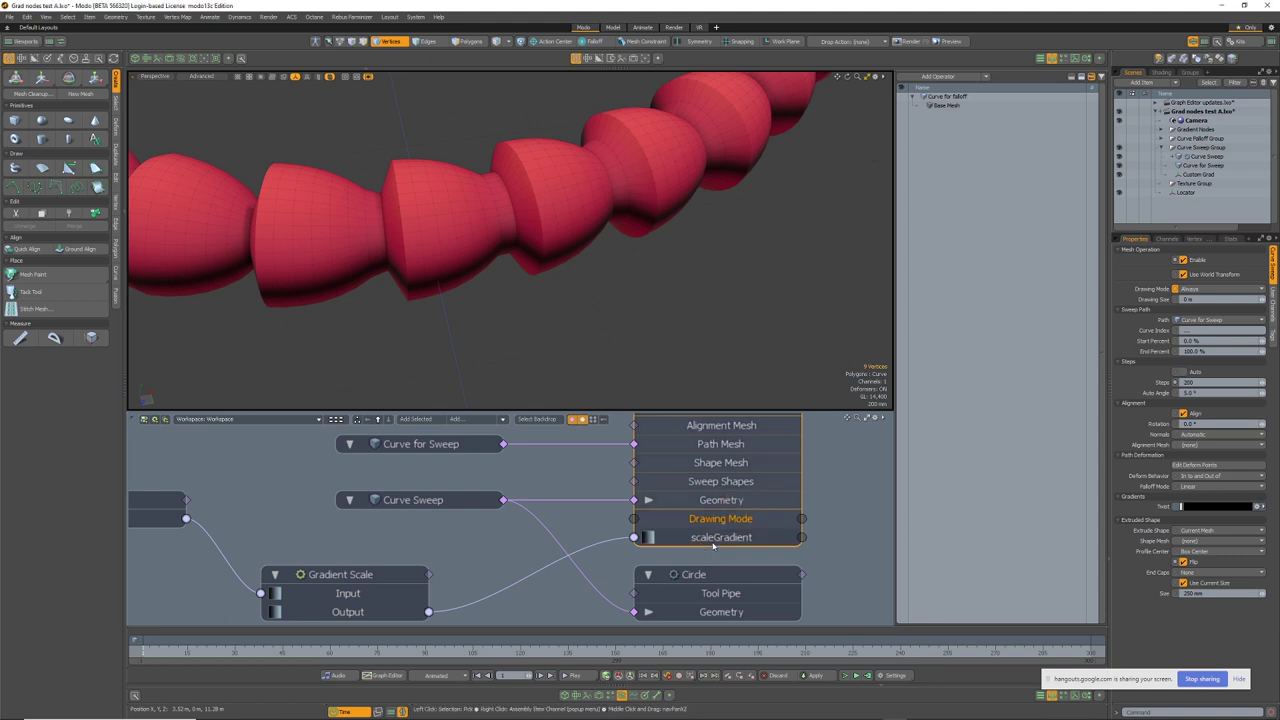
View Curve Sweep (2)'s scaleGradient and Drawing Mode channels in the Gradient Editor and close the editor
{"action": "double_click", "coordinate": [717, 539]}
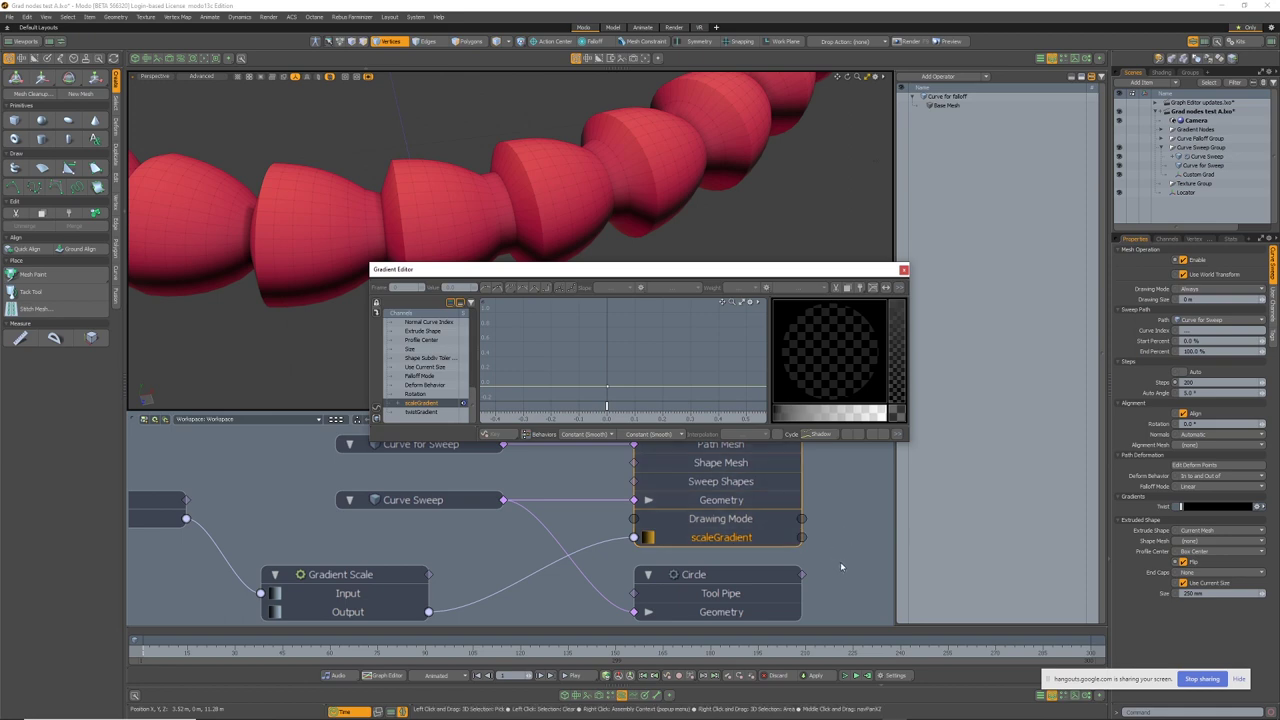
{"action": "left_click", "coordinate": [733, 521]}
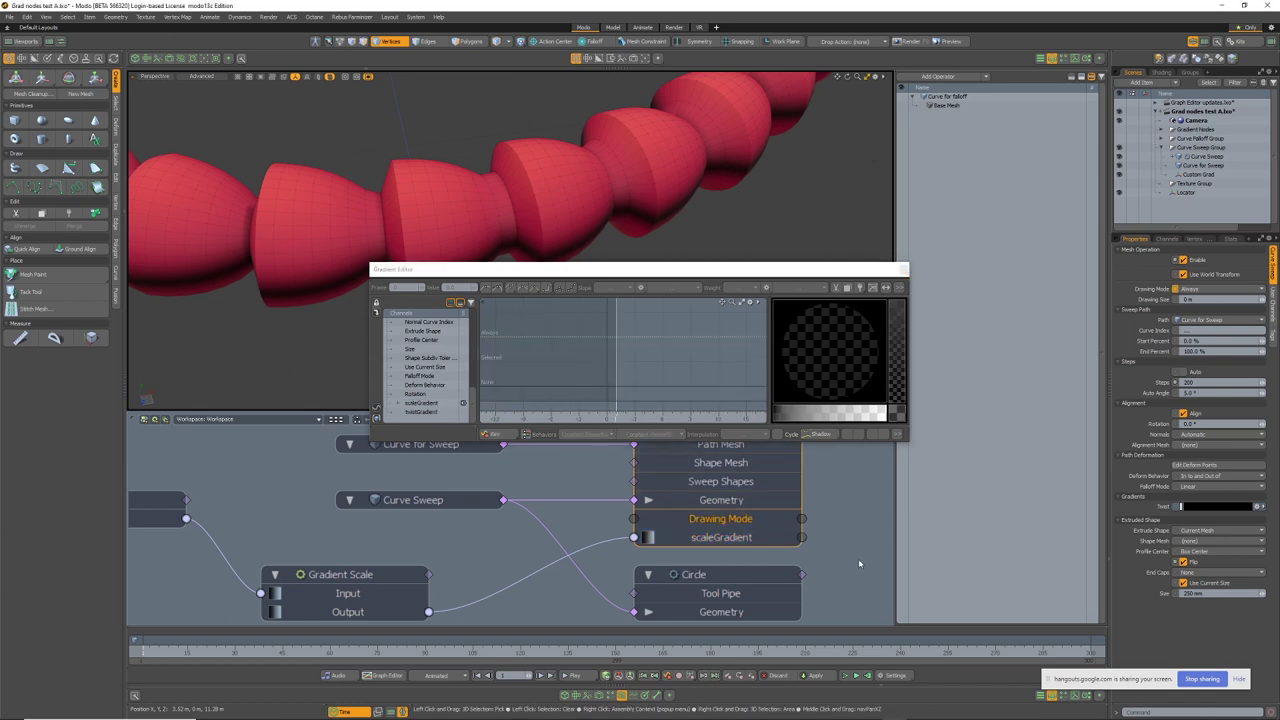
{"action": "left_click", "coordinate": [903, 269]}
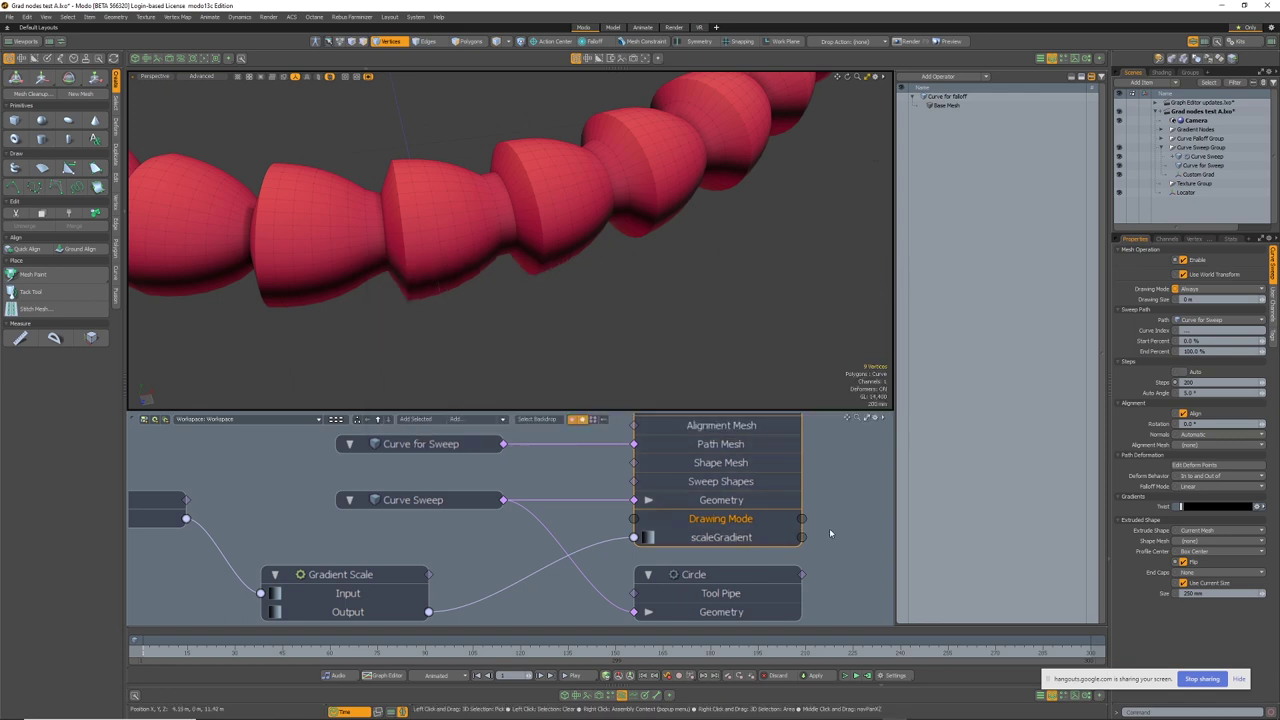
{"action": "scroll", "coordinate": [822, 524], "scroll_direction": "down", "scroll_amount": 3}
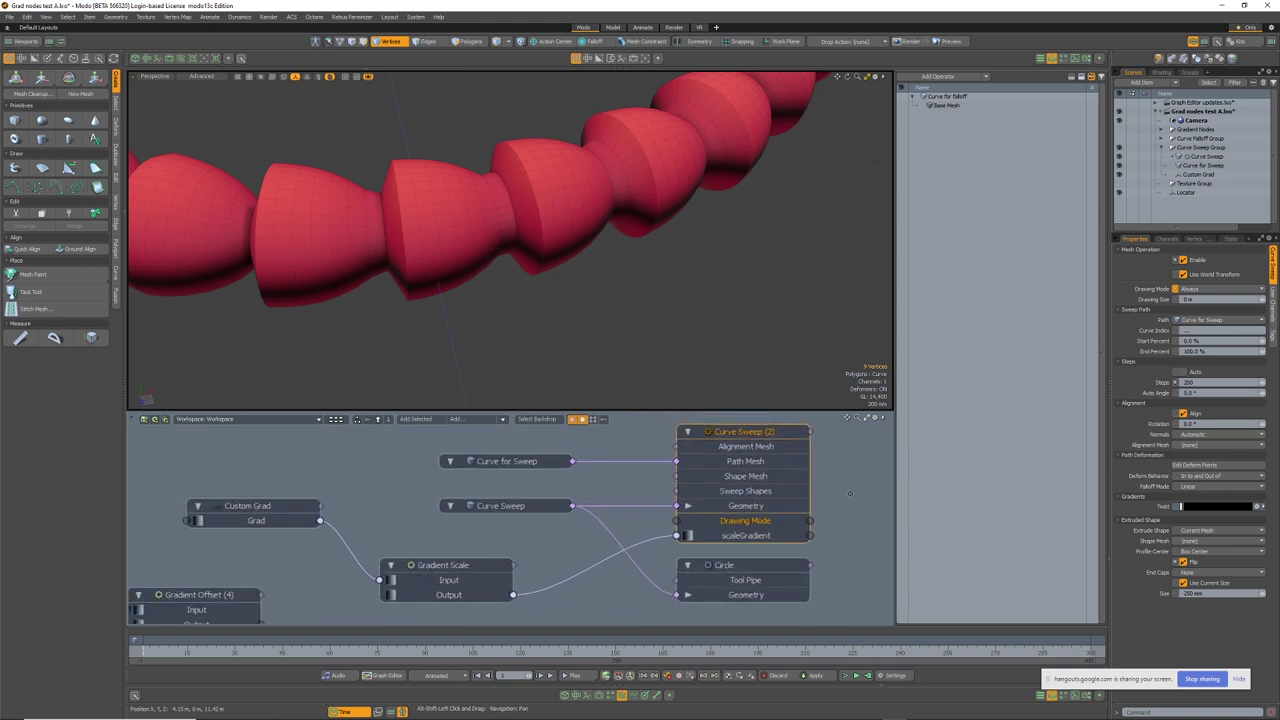
{"action": "left_click_drag", "start_coordinate": [845, 497], "coordinate": [837, 494], "text": "alt+shift"}
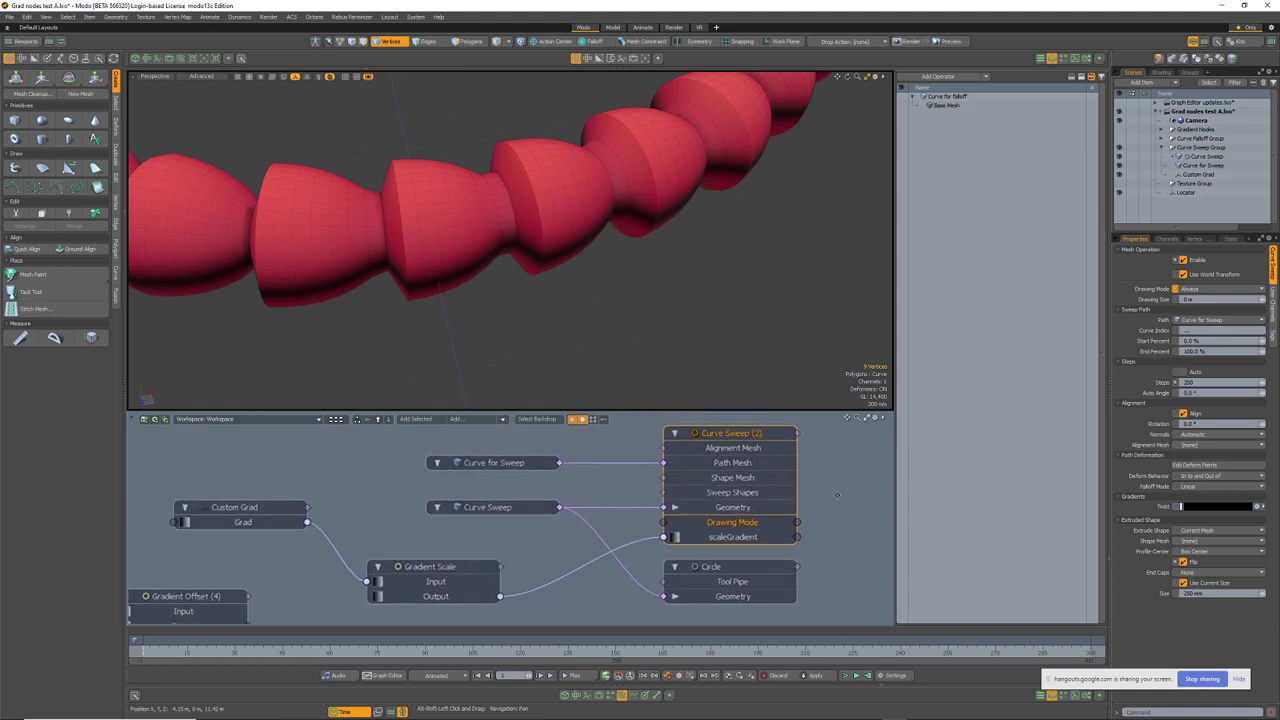
{"action": "left_click", "coordinate": [835, 497]}
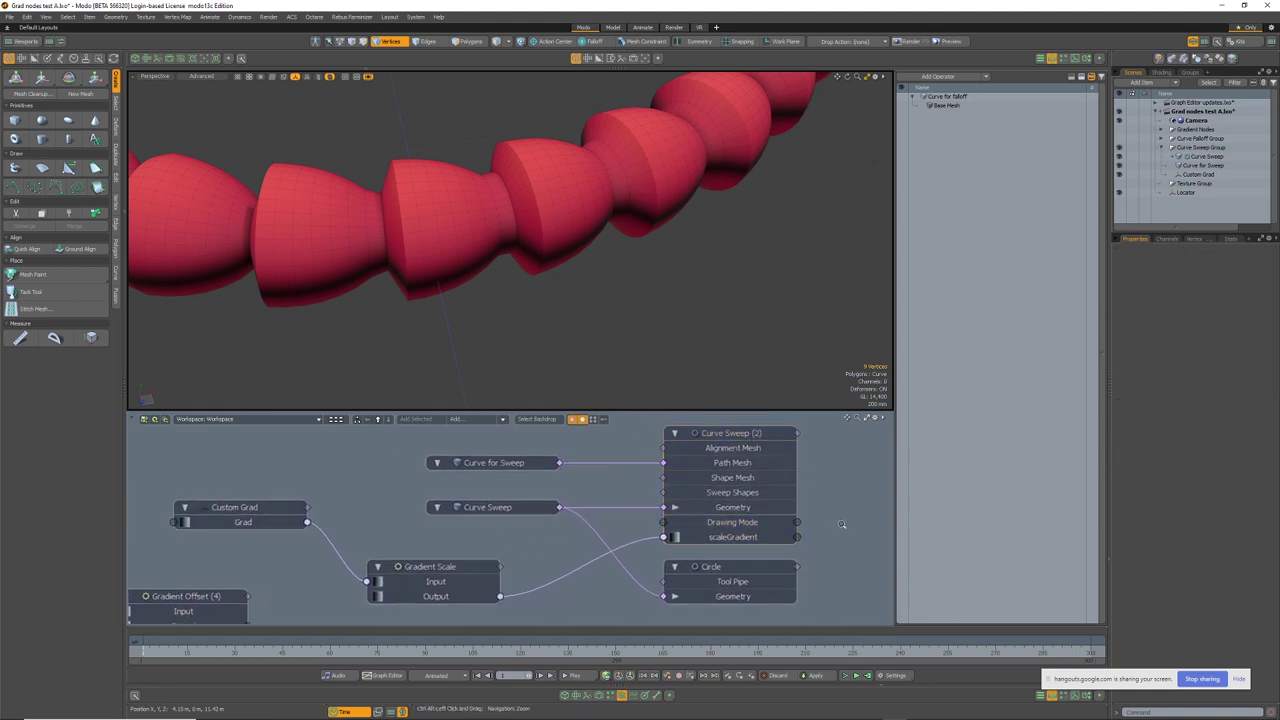
{"action": "left_click_drag", "start_coordinate": [842, 524], "coordinate": [824, 531], "text": "ctrl+alt"}
{"action": "mouse_move", "coordinate": [824, 531]}
{"action": "left_mouse_down", "text": "alt+shift"}
{"action": "mouse_move", "coordinate": [818, 511]}
{"action": "mouse_move", "coordinate": [821, 553]}
{"action": "left_mouse_up", "text": "alt+shift"}
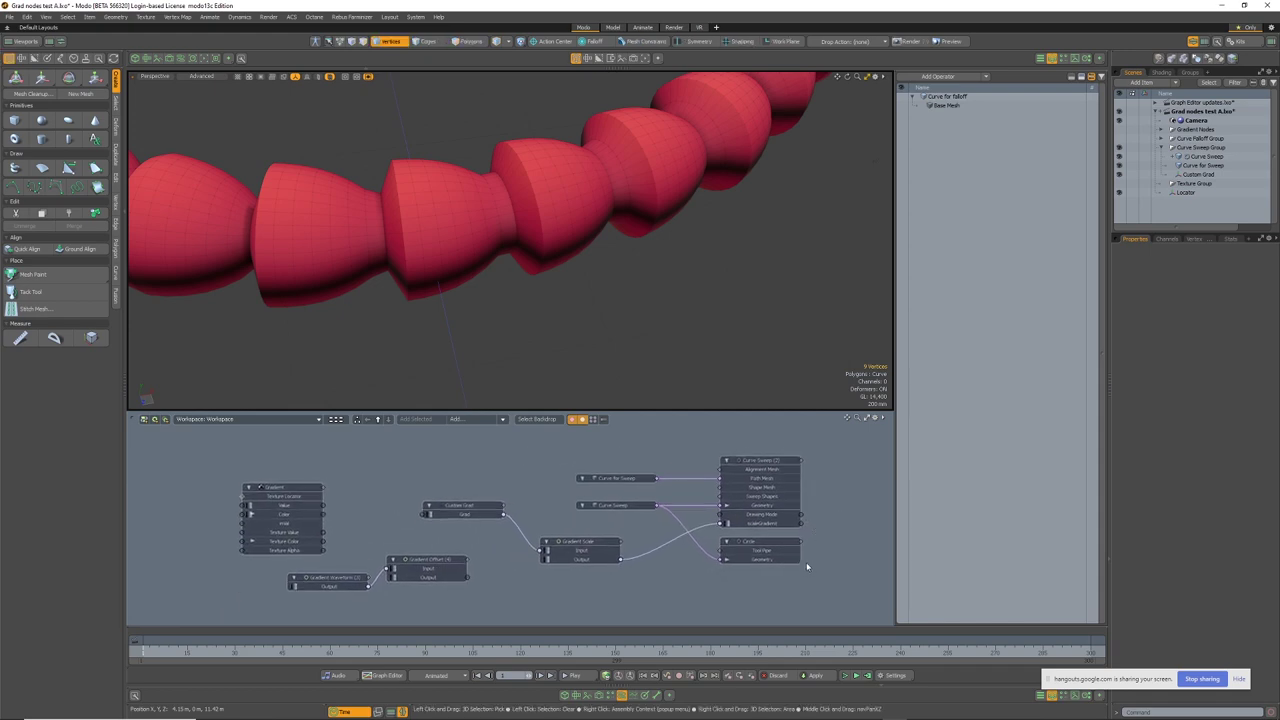
Stop sharing the screen in Google Hangouts
{"action": "mouse_move", "coordinate": [869, 711]}
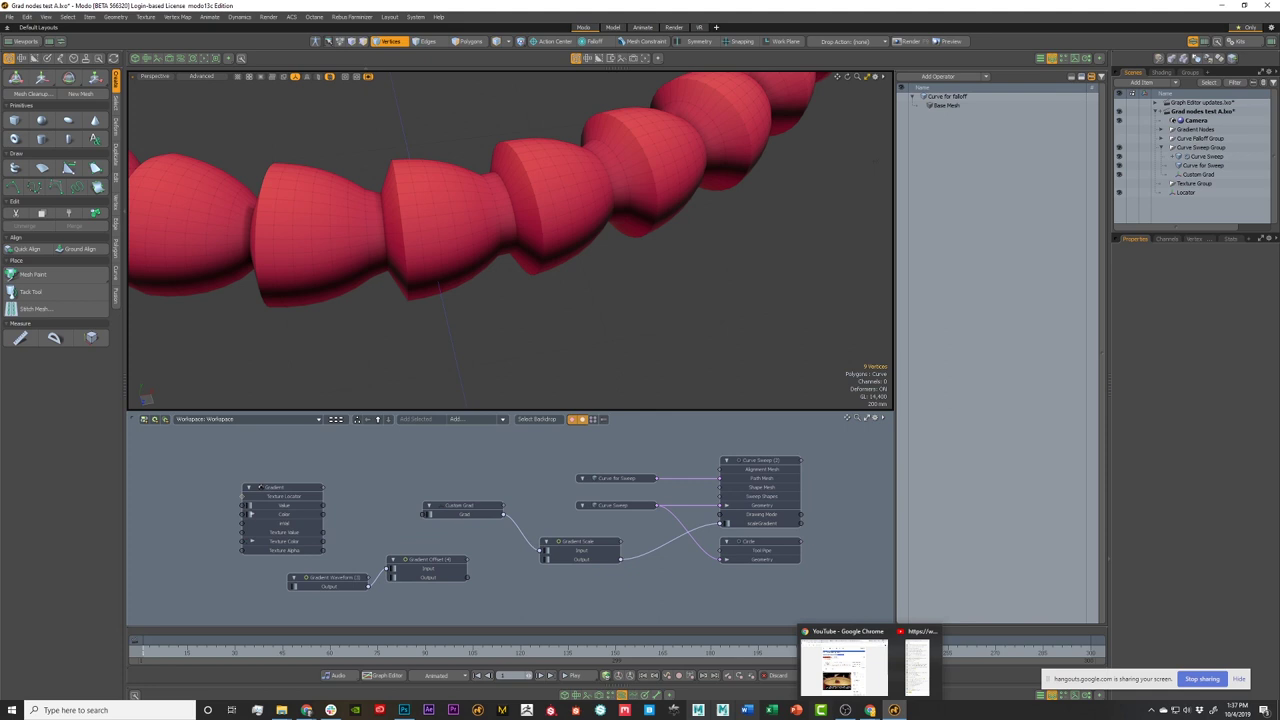
{"action": "mouse_move", "coordinate": [330, 711]}
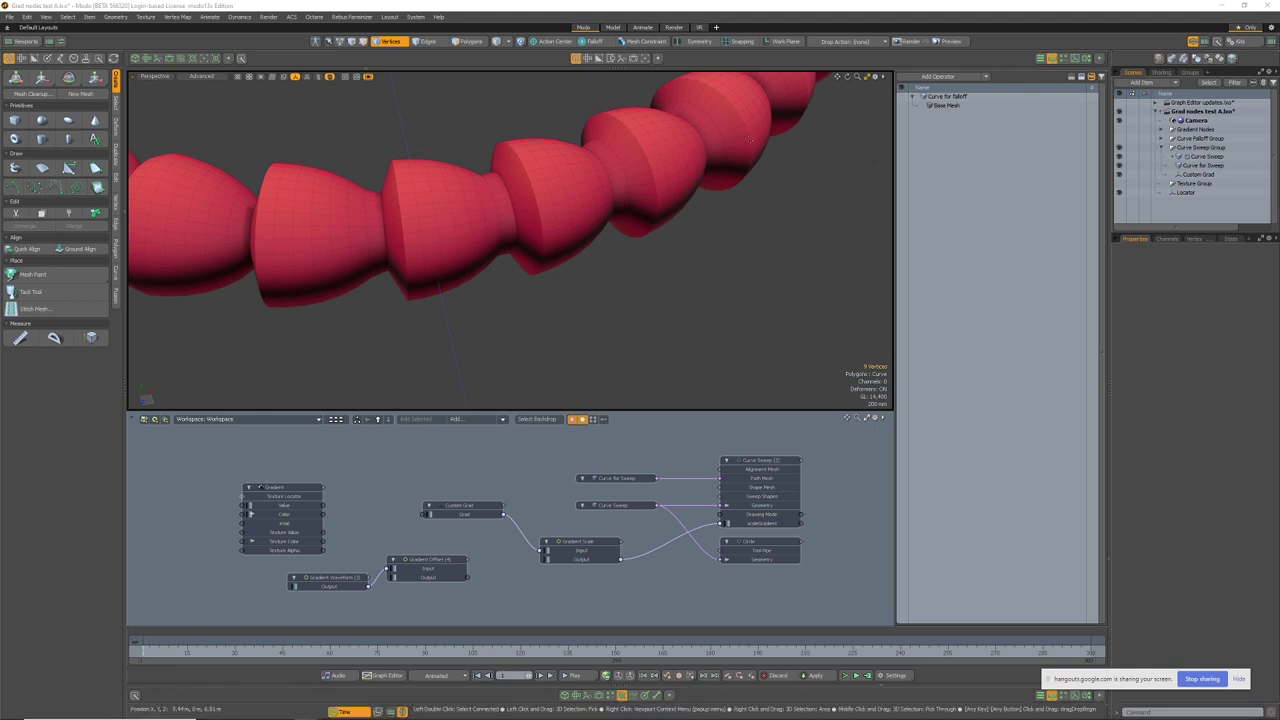
{"action": "left_click", "coordinate": [1203, 679]}
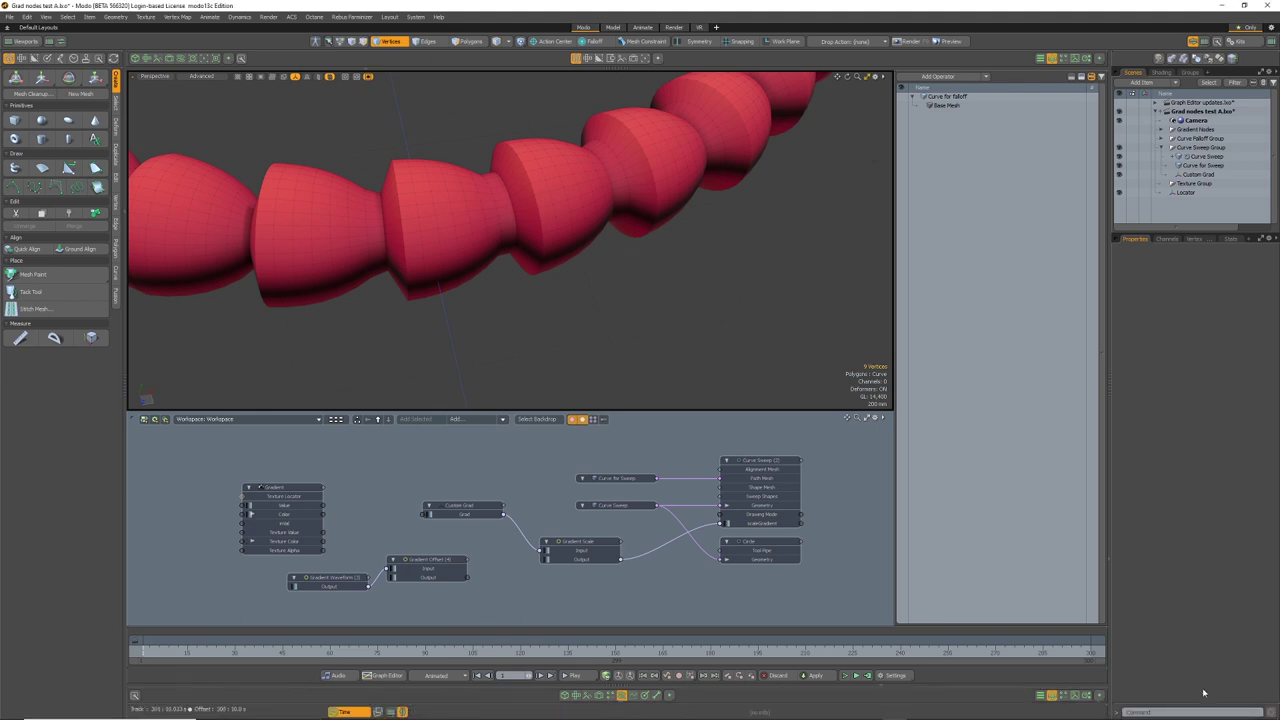
{"action": "mouse_move", "coordinate": [520, 712]}
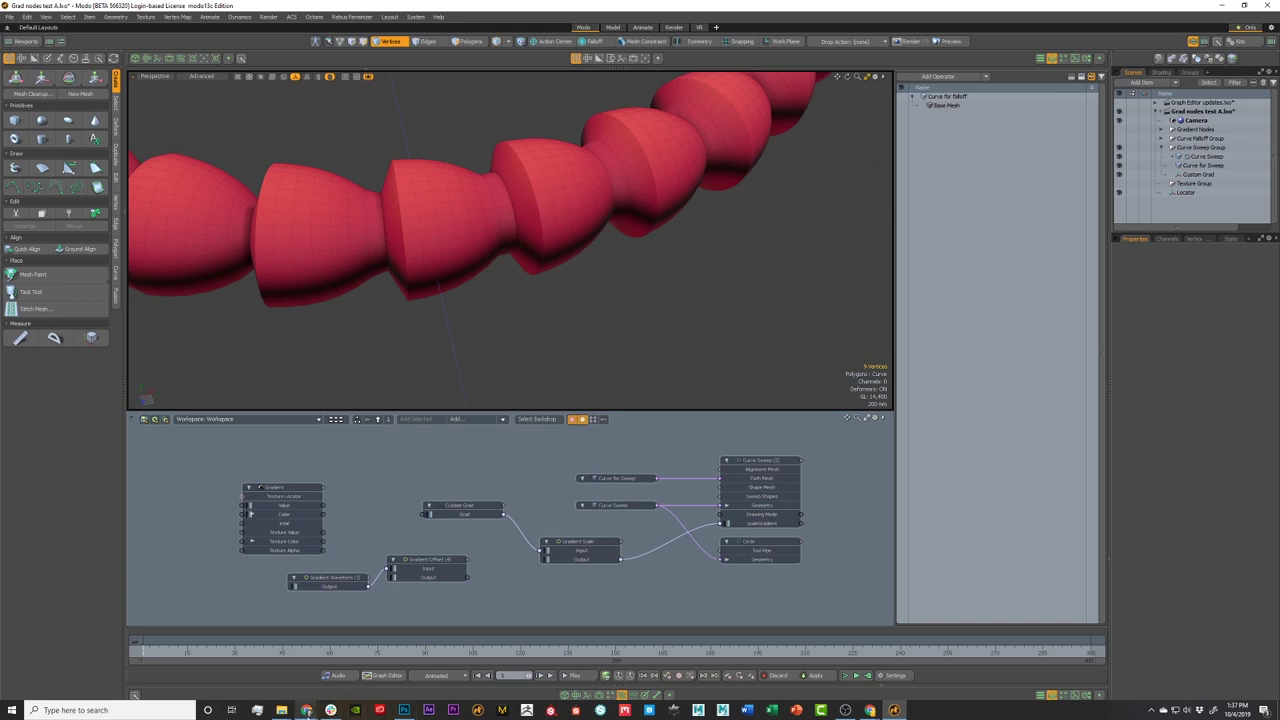
Switch to the Google Hangouts video call and show the next presenter in the main view
{"action": "left_click", "coordinate": [307, 665]}
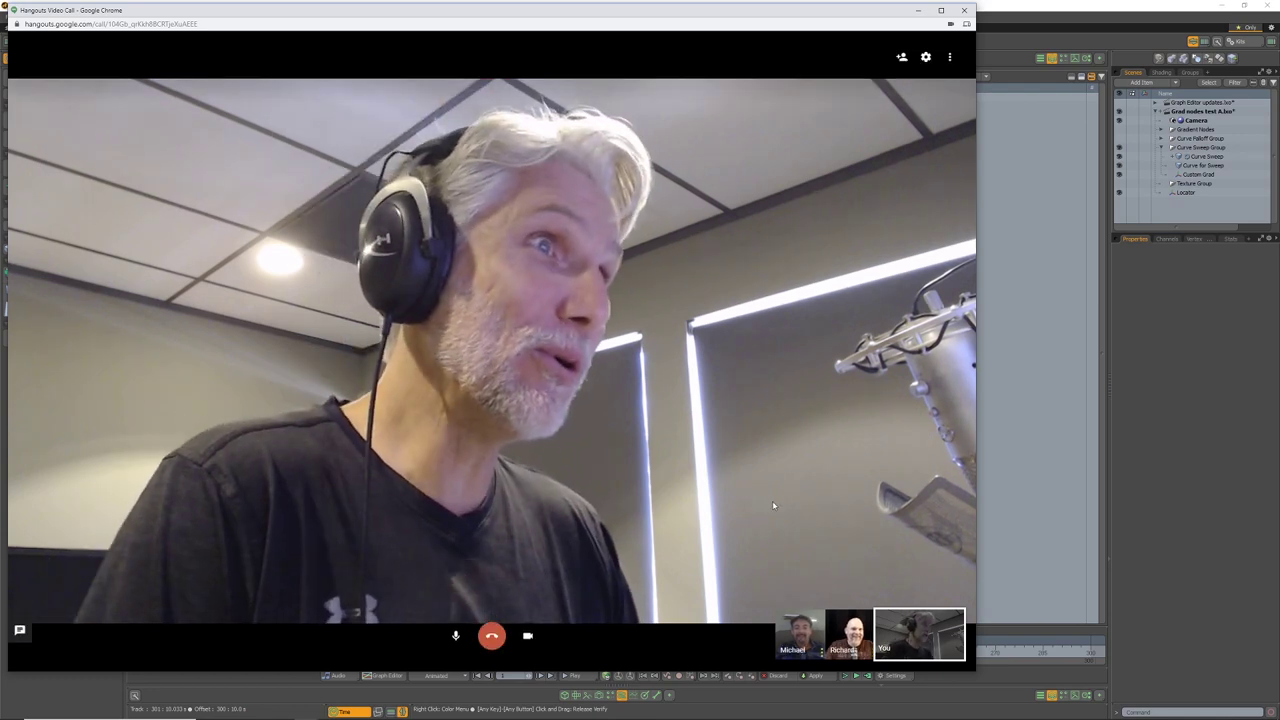
{"action": "left_click", "coordinate": [850, 640]}
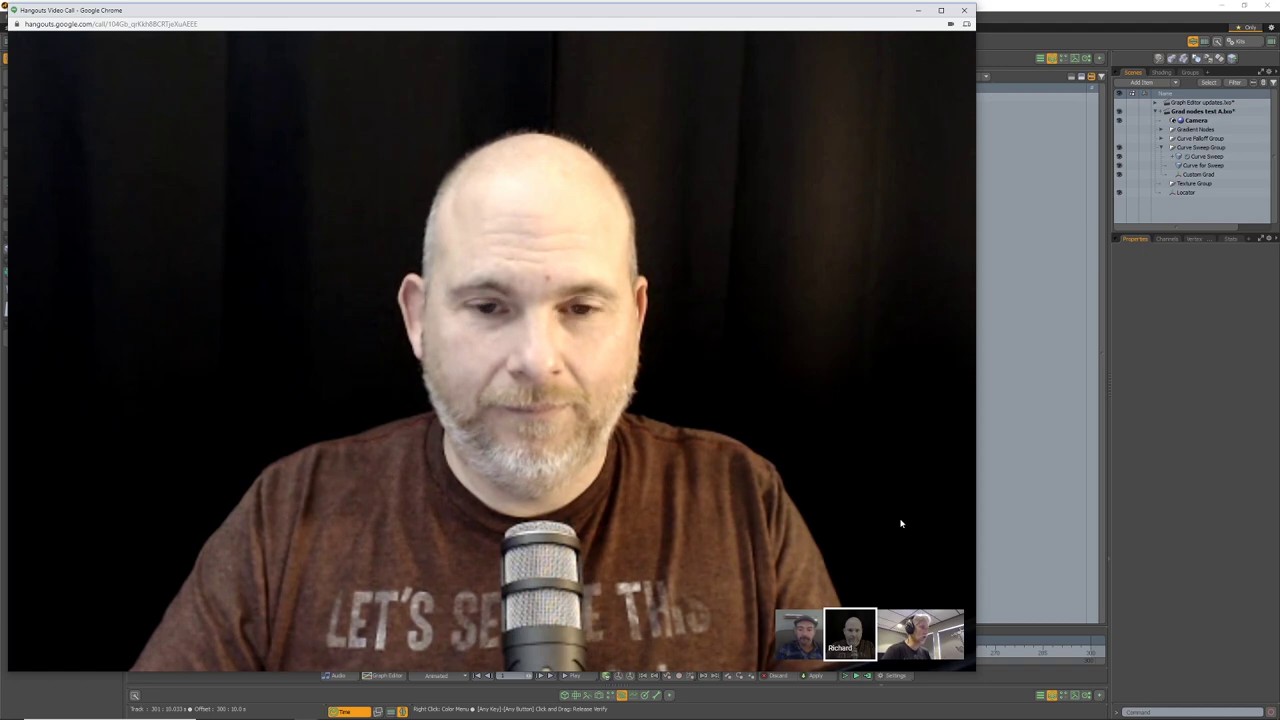
Arrange the enlarged Hangouts call window and the YouTube live chat pop-out side by side
{"action": "left_click_drag", "start_coordinate": [978, 676], "coordinate": [1075, 716]}
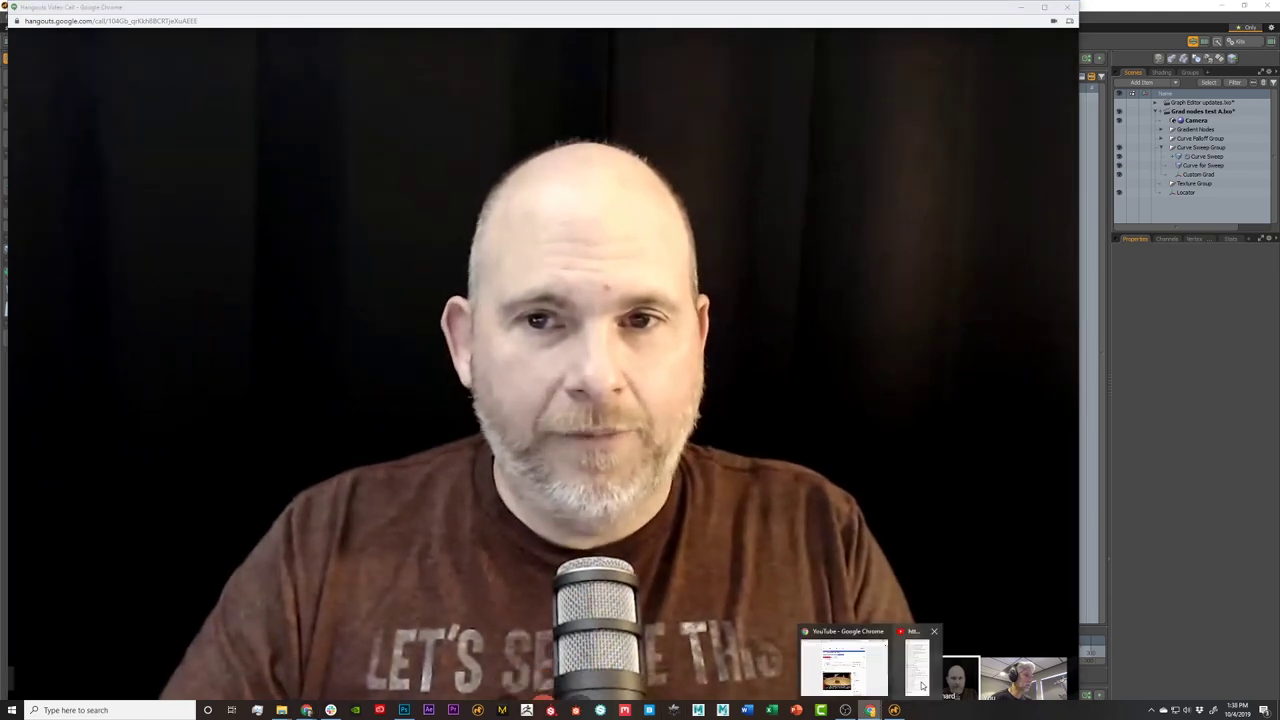
{"action": "left_click", "coordinate": [843, 665]}
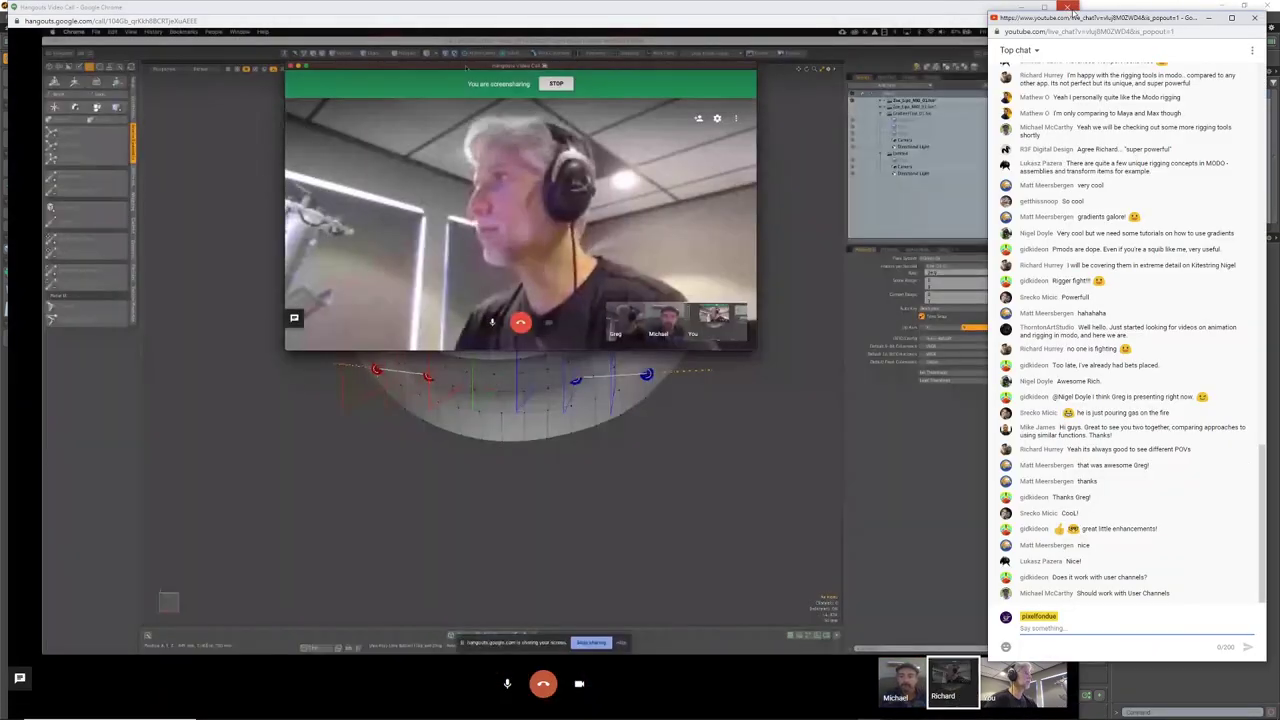
{"action": "left_click", "coordinate": [1056, 5]}
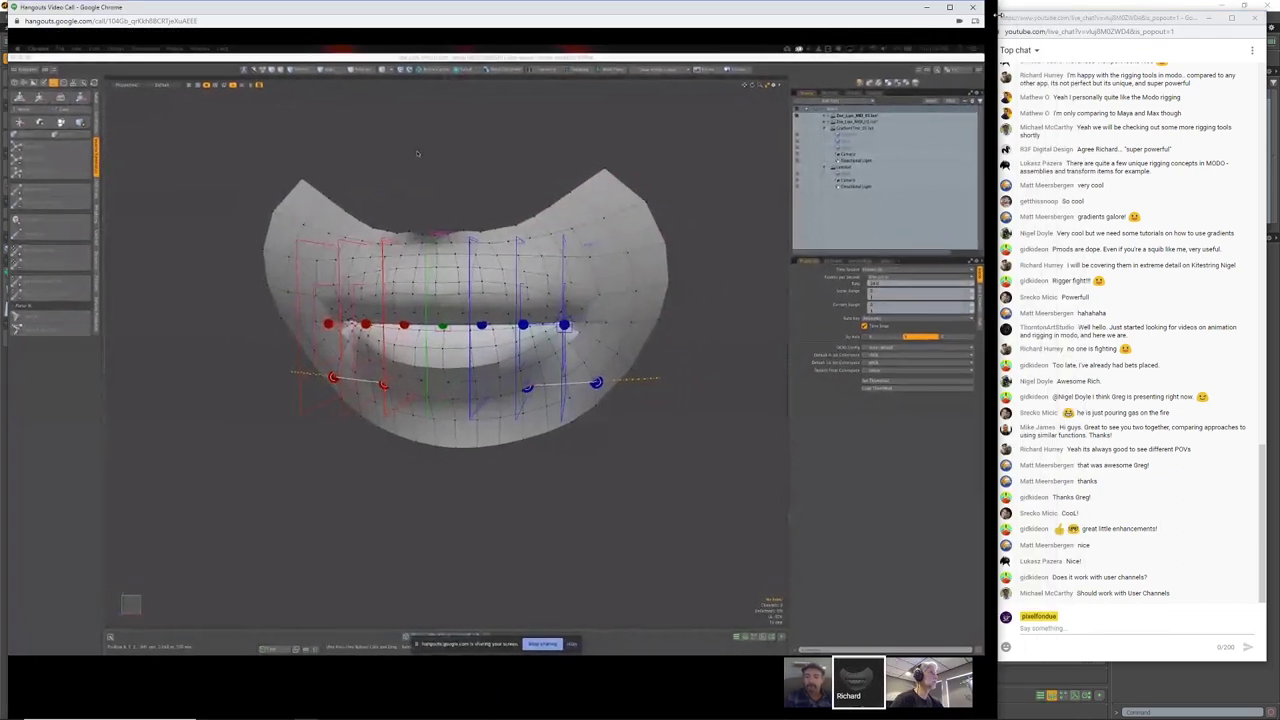
Make the live chat's message field active and dismiss the Slack notification covering it
{"action": "left_click", "coordinate": [1130, 632]}
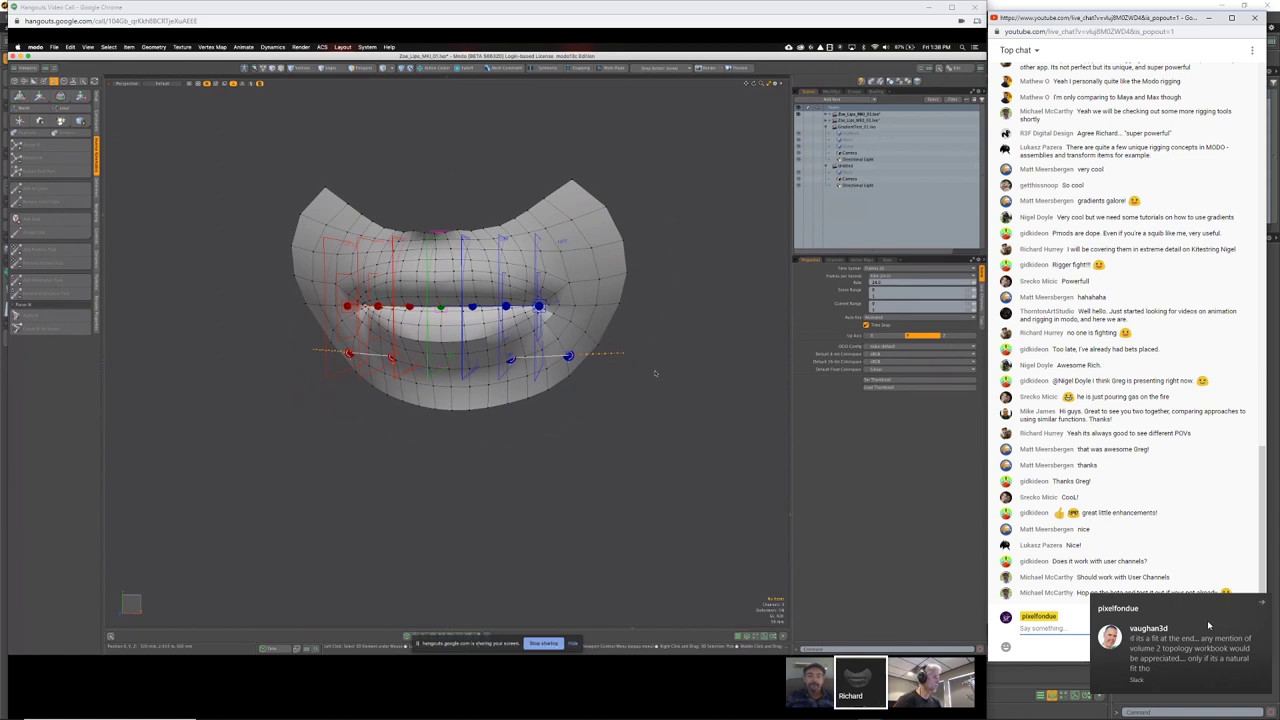
{"action": "left_click", "coordinate": [1260, 602]}
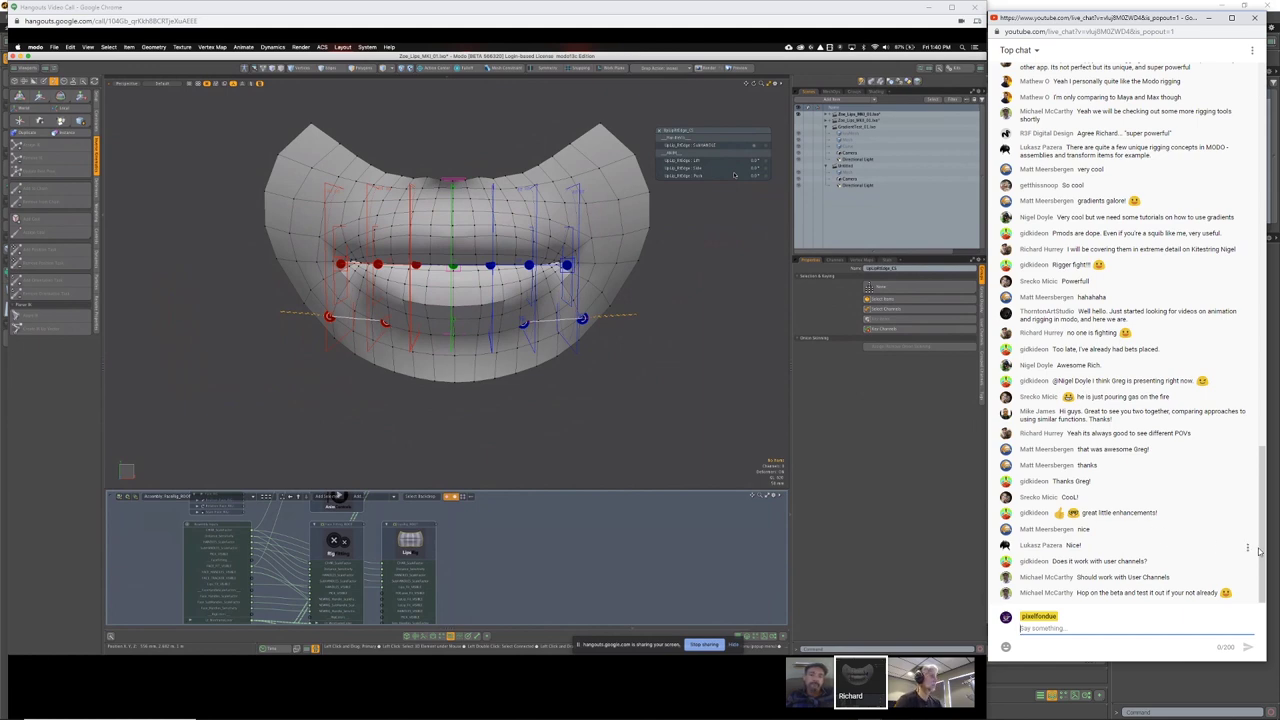
Read back through the viewers' earlier messages in the YouTube live chat and return to the newest ones
{"action": "left_click_drag", "start_coordinate": [1261, 552], "coordinate": [1245, 415]}
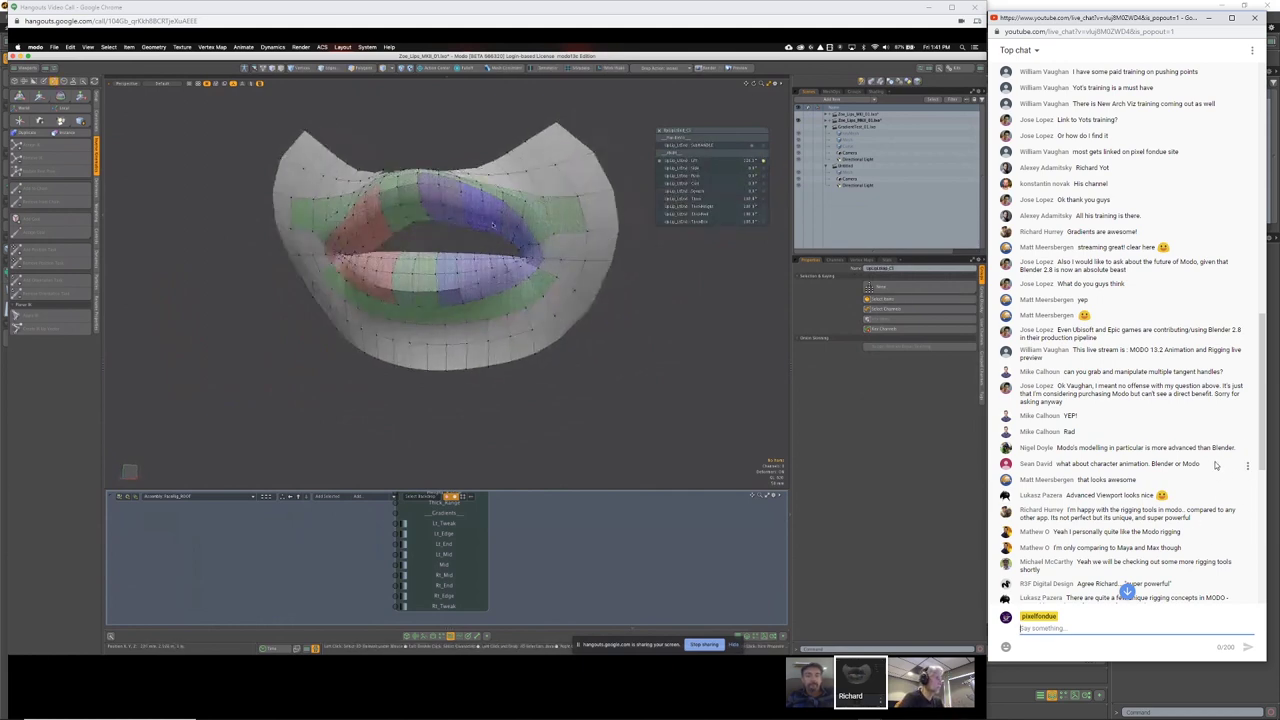
{"action": "scroll", "coordinate": [1225, 470], "scroll_direction": "down", "scroll_amount": 5}
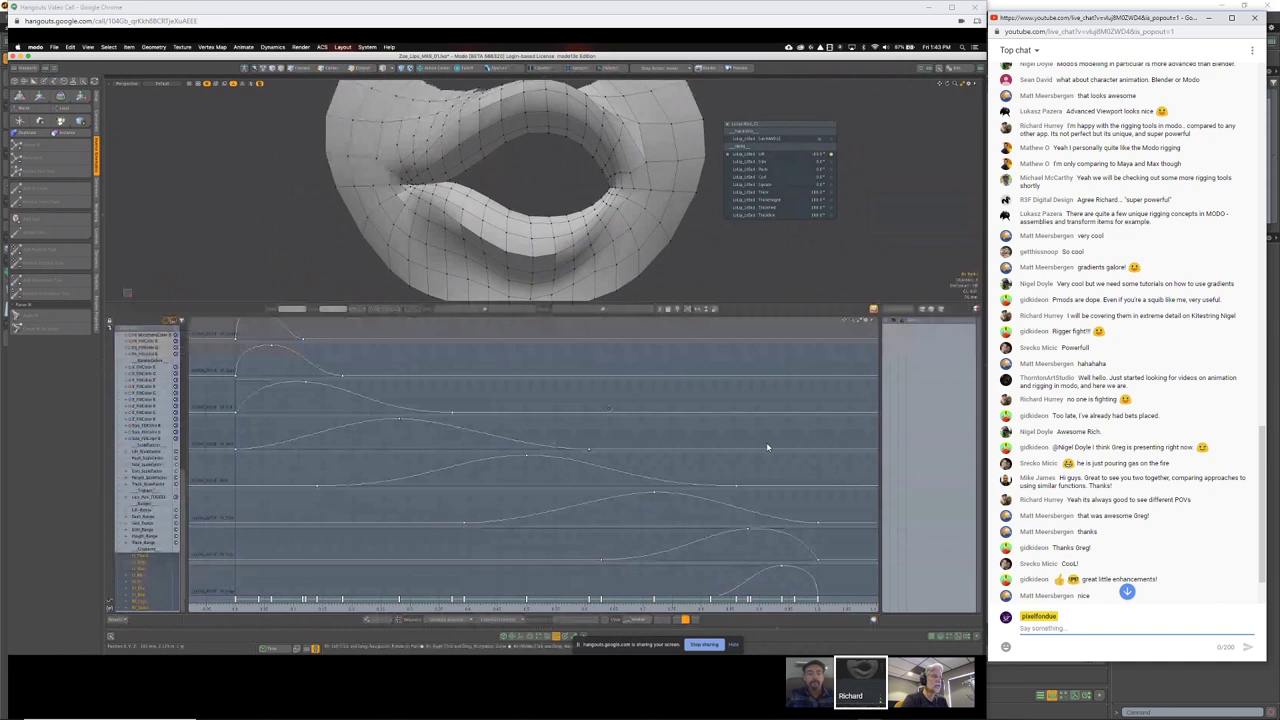
{"action": "scroll", "coordinate": [767, 447], "scroll_direction": "down", "scroll_amount": 2}
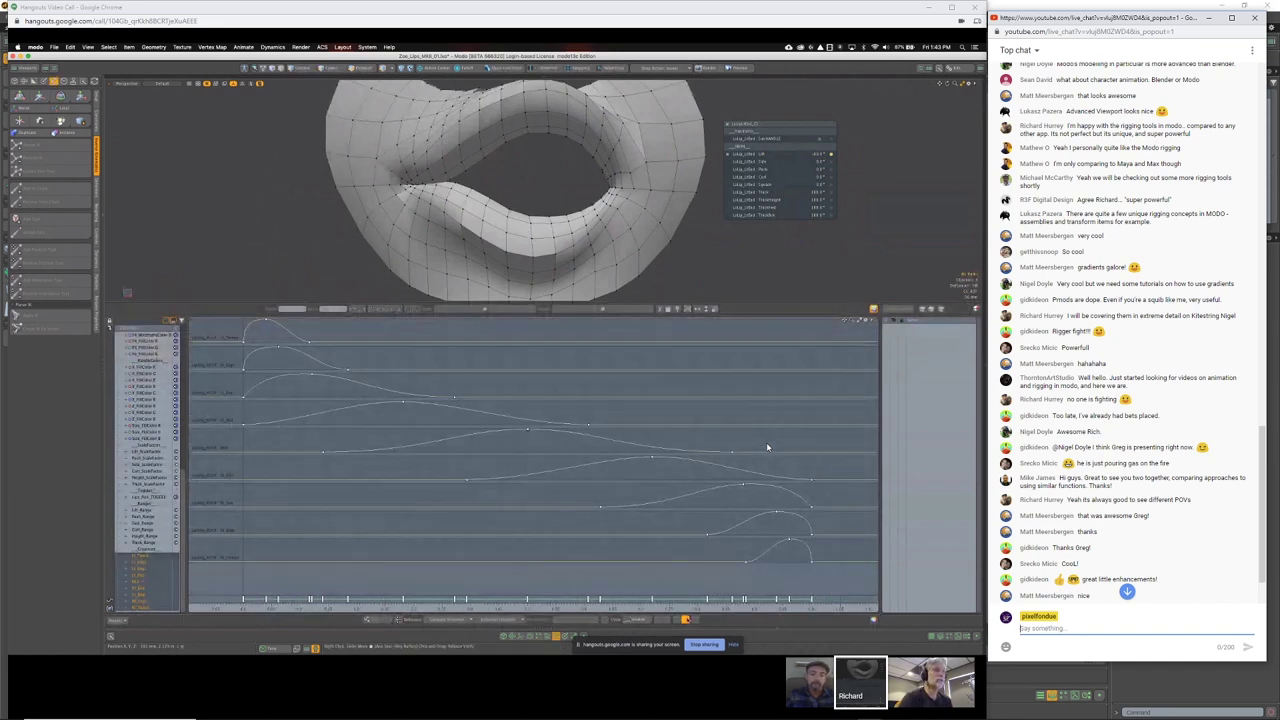
{"action": "scroll", "coordinate": [767, 447], "scroll_direction": "down", "scroll_amount": 1}
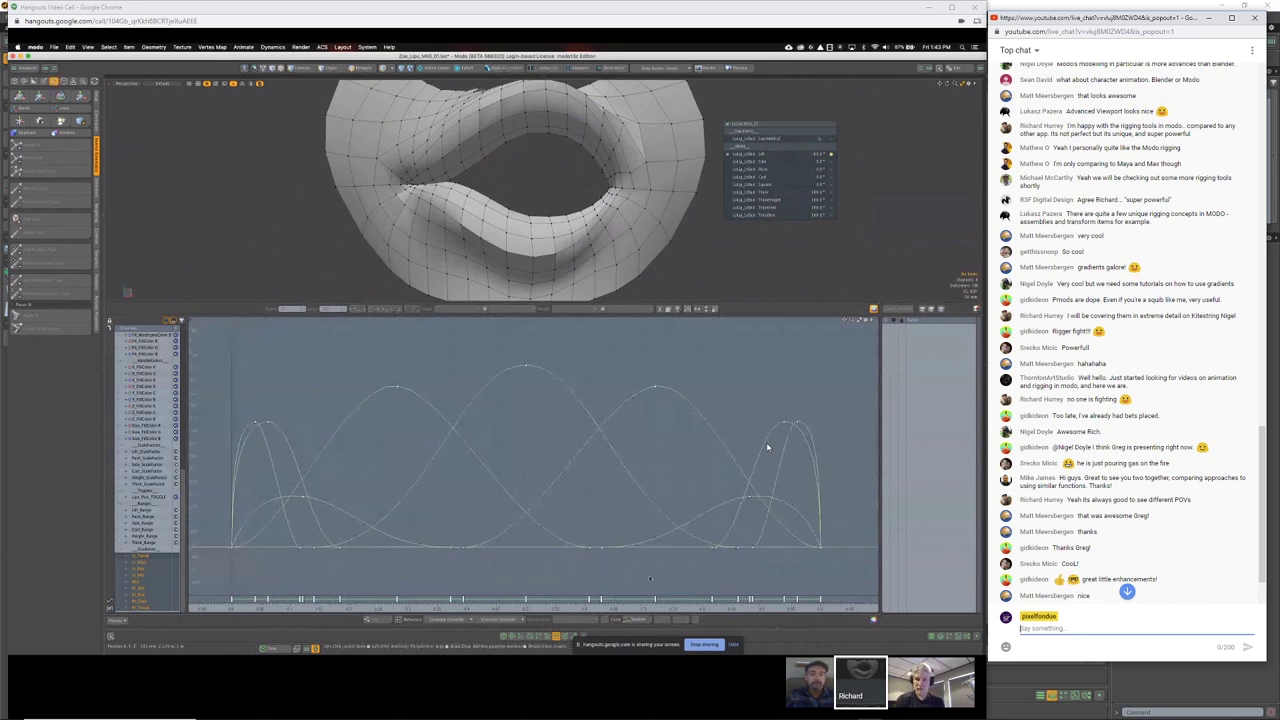
{"action": "scroll", "coordinate": [767, 447], "scroll_direction": "up", "scroll_amount": 2}
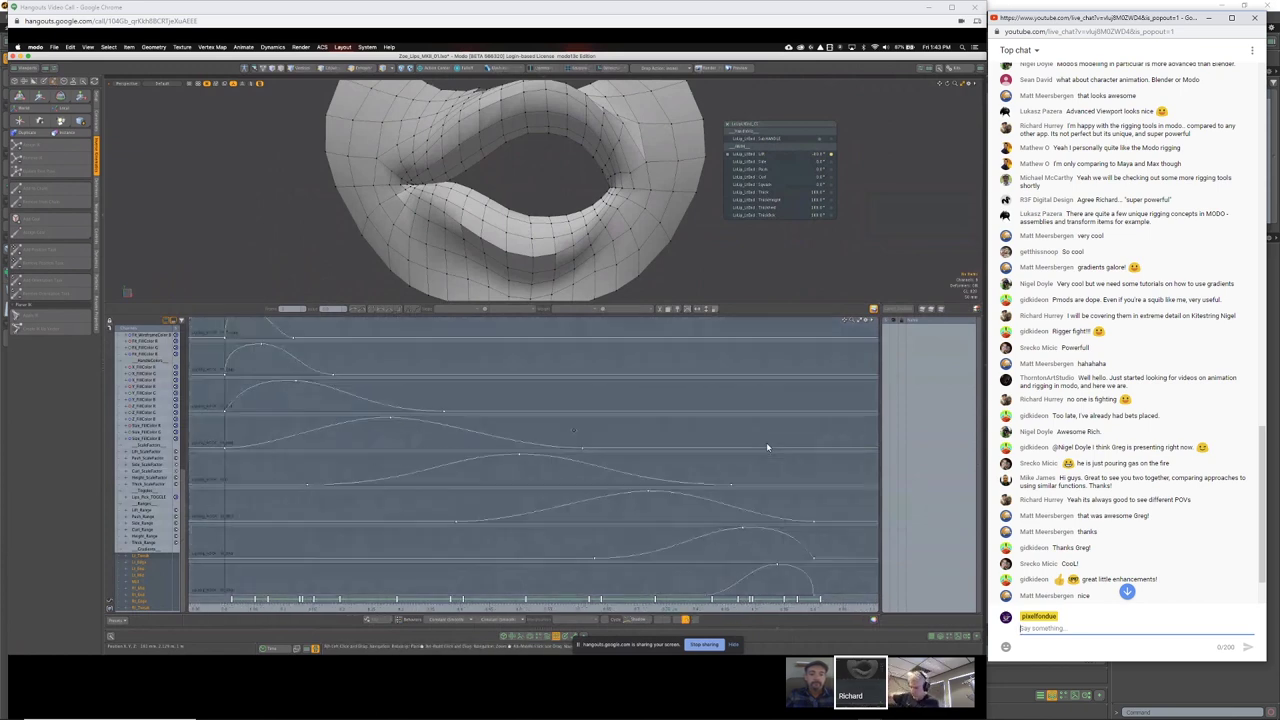
{"action": "scroll", "coordinate": [766, 443], "scroll_direction": "down", "scroll_amount": 1}
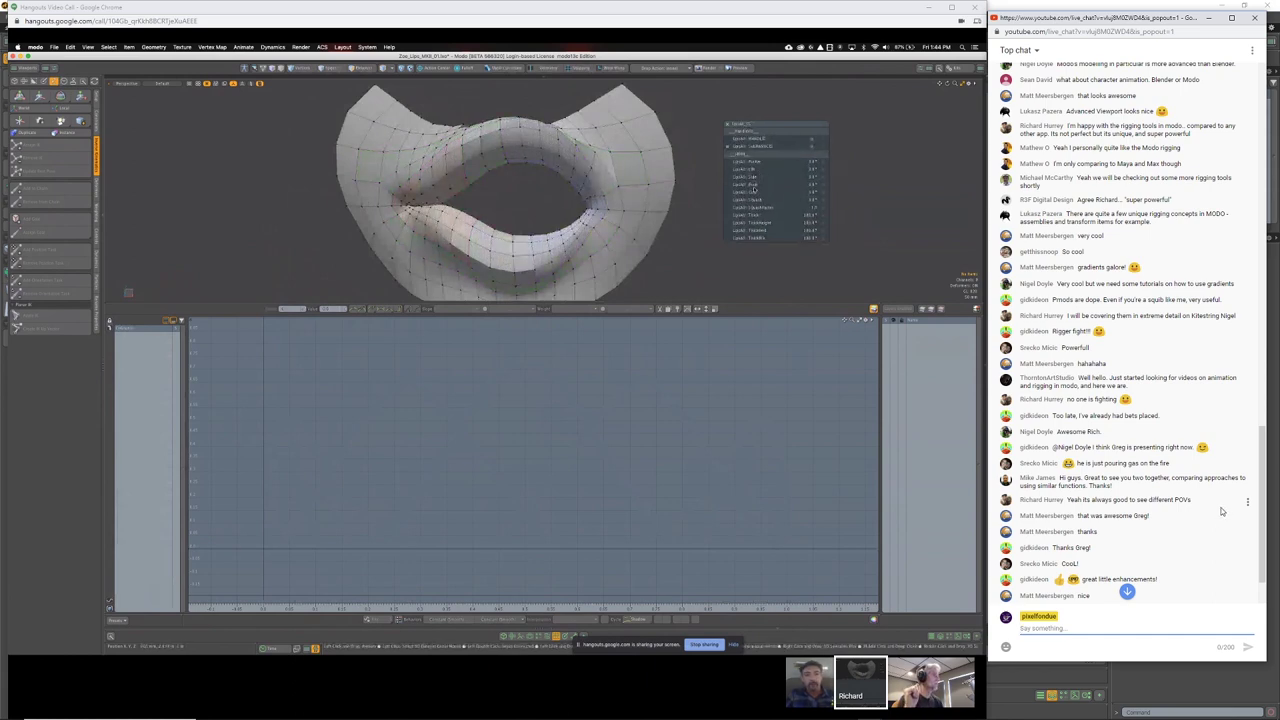
{"action": "scroll", "coordinate": [1228, 530], "scroll_direction": "down", "scroll_amount": 3}
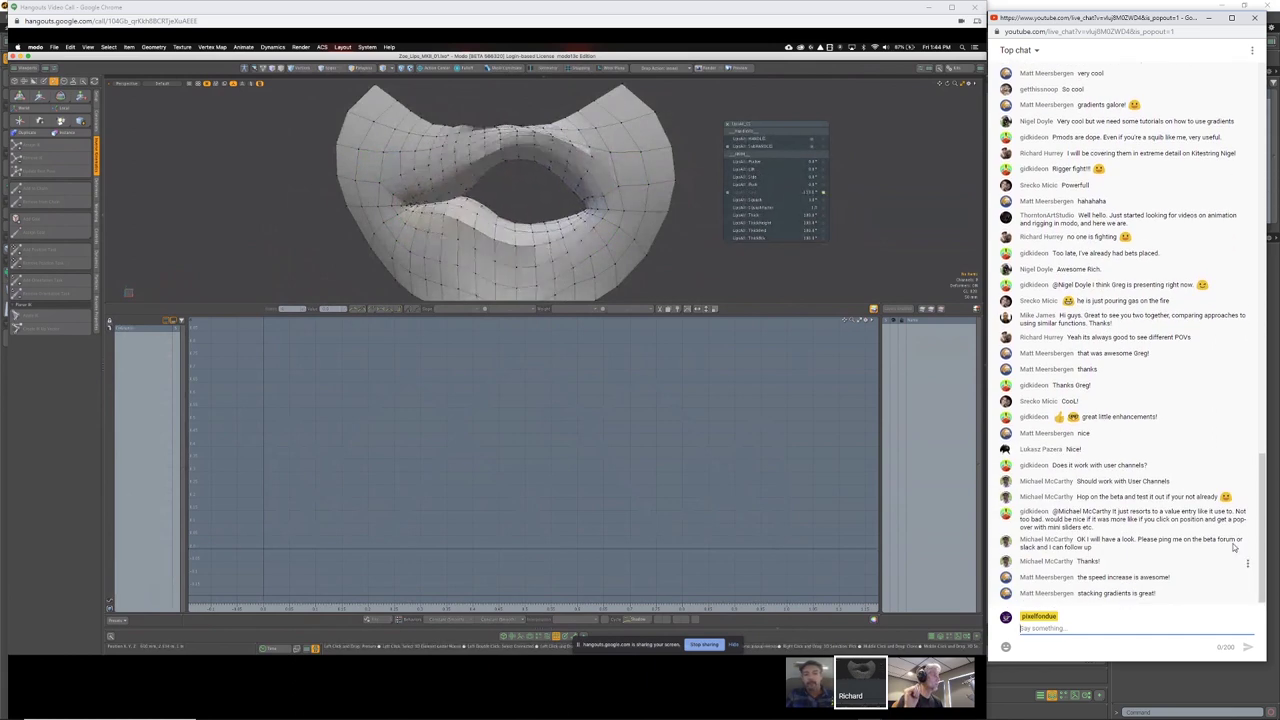
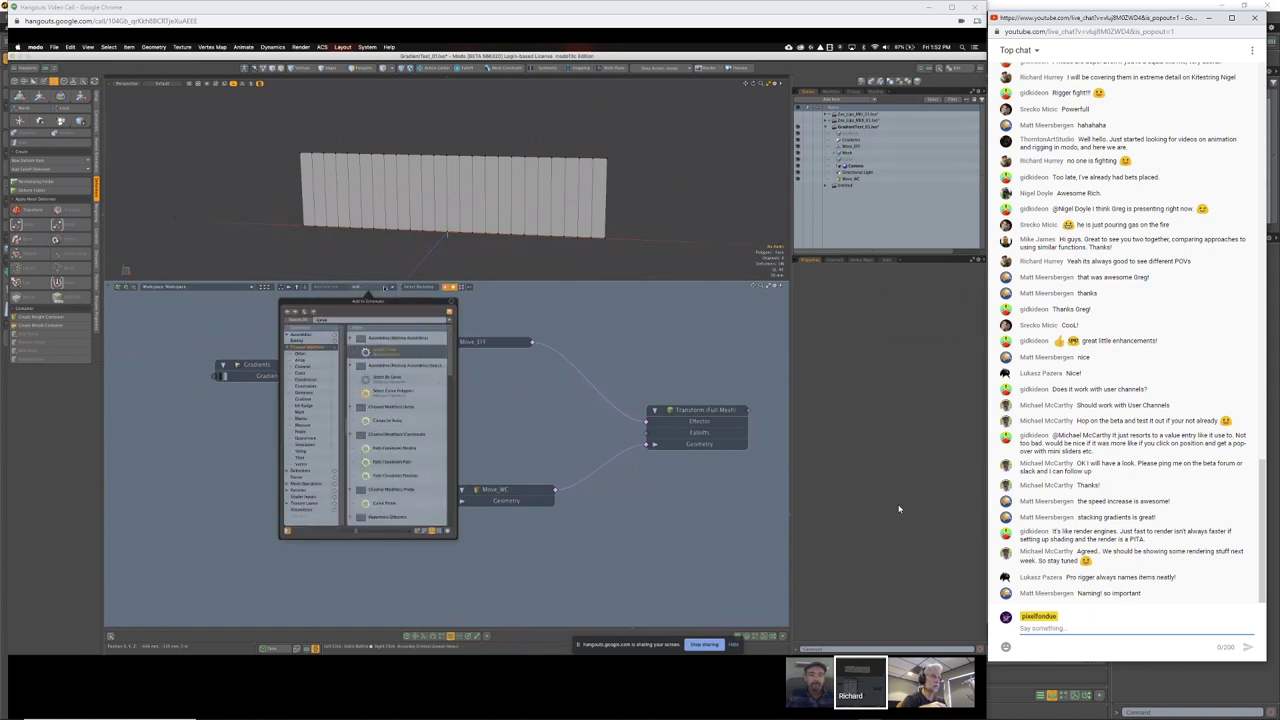
Post "love curve falloff" in the live chat
{"action": "type", "text": "love curve fallo"}
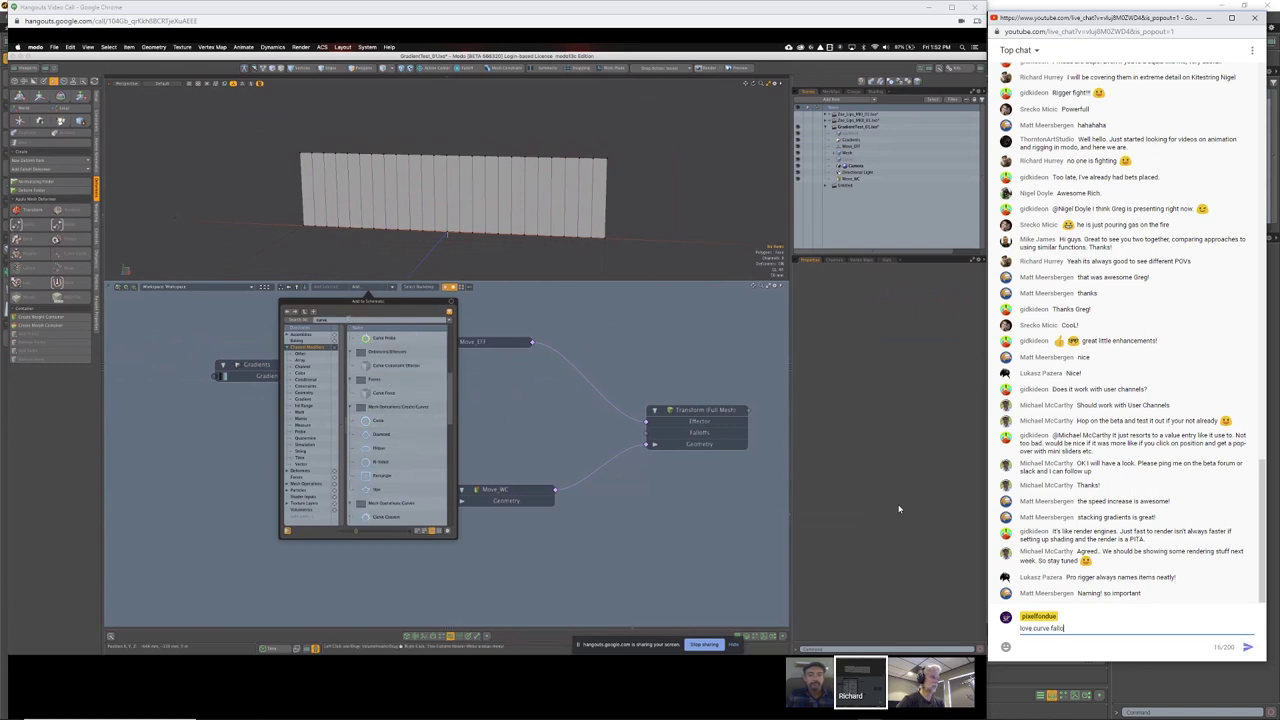
{"action": "type", "text": "ff"}
{"action": "key", "text": "Return"}
Post "haaaaaaated spline and bezier falloff" in the live chat
{"action": "type", "text": "I"}
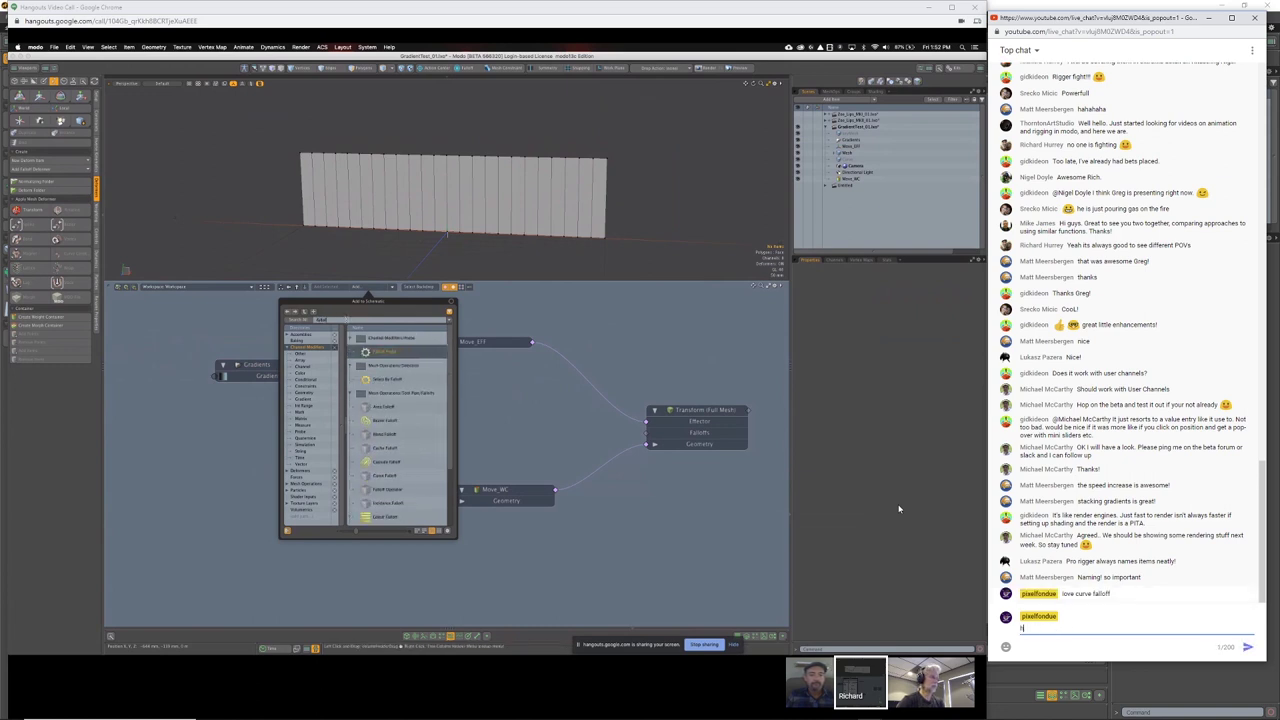
{"action": "type", "text": "aaaaaaaated sp"}
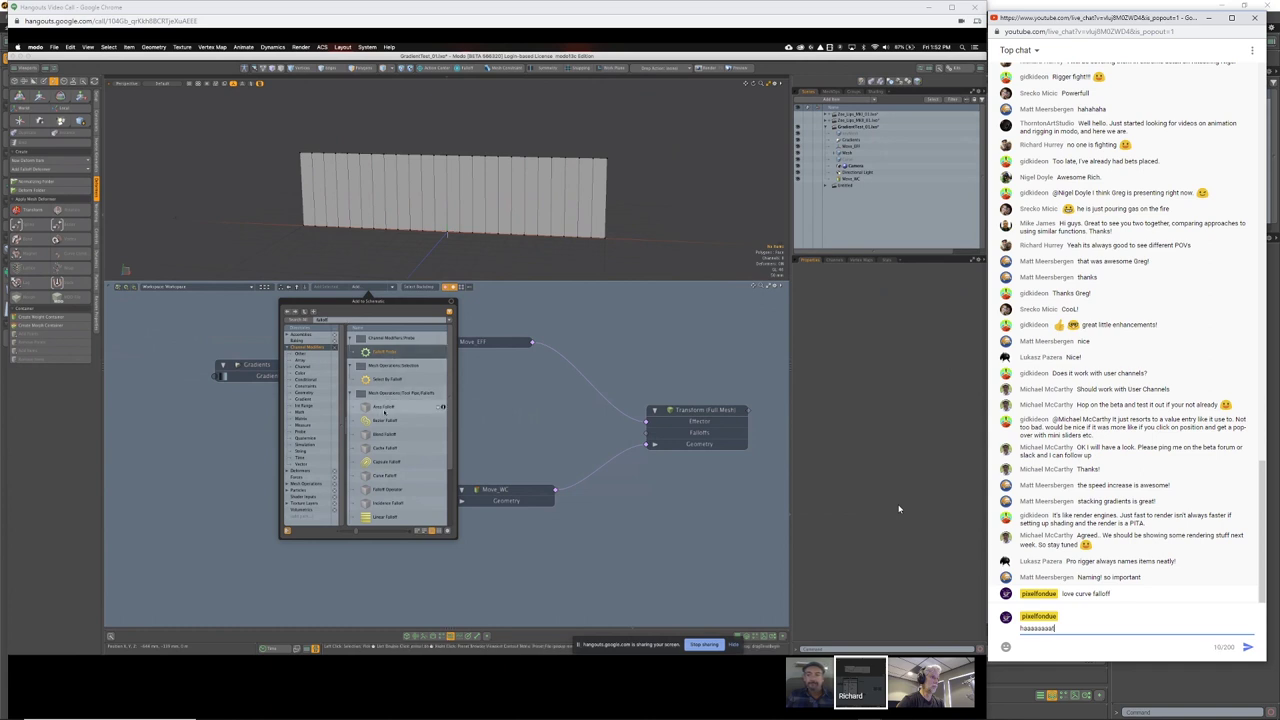
{"action": "type", "text": "line and"}
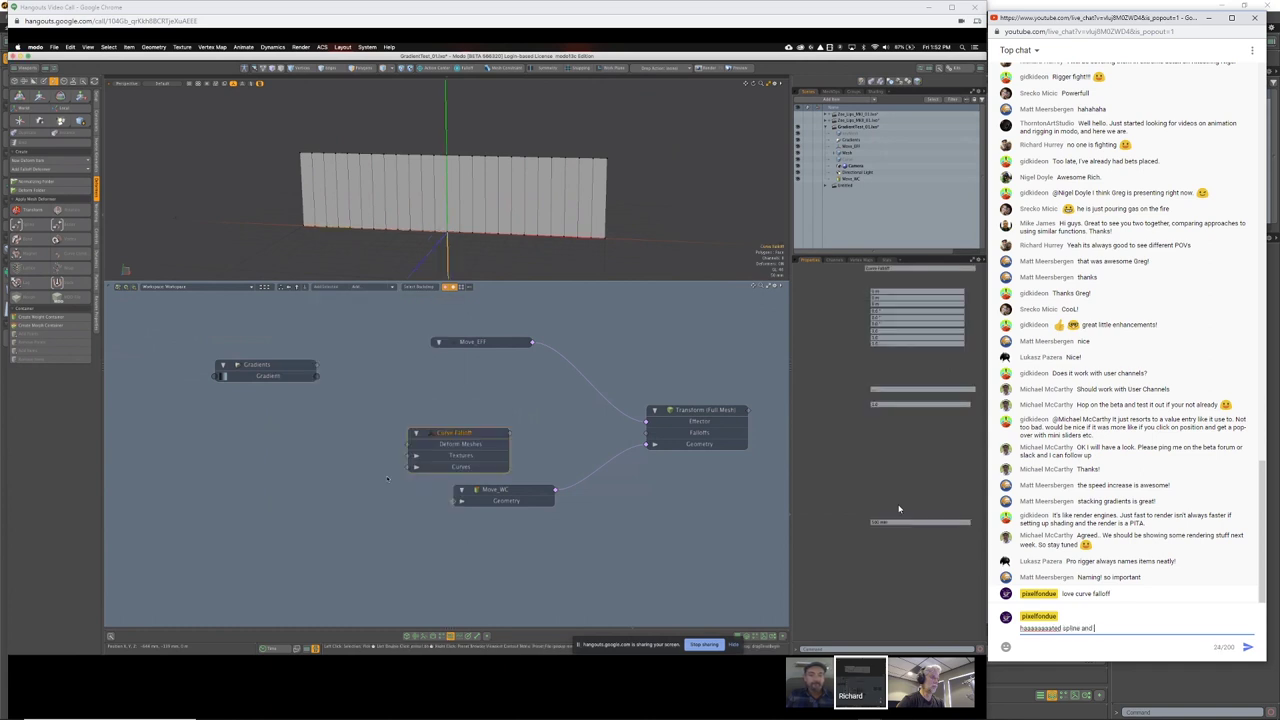
{"action": "type", "text": " bezier falloff"}
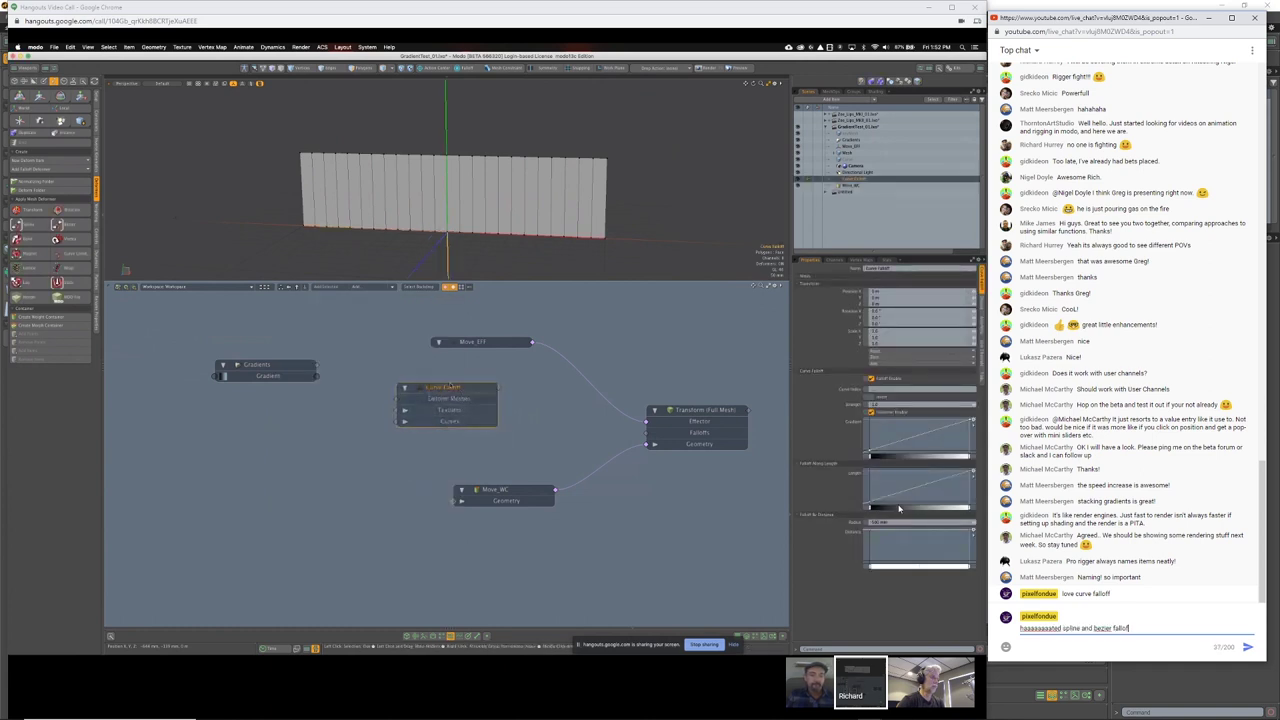
{"action": "key", "text": "Return"}
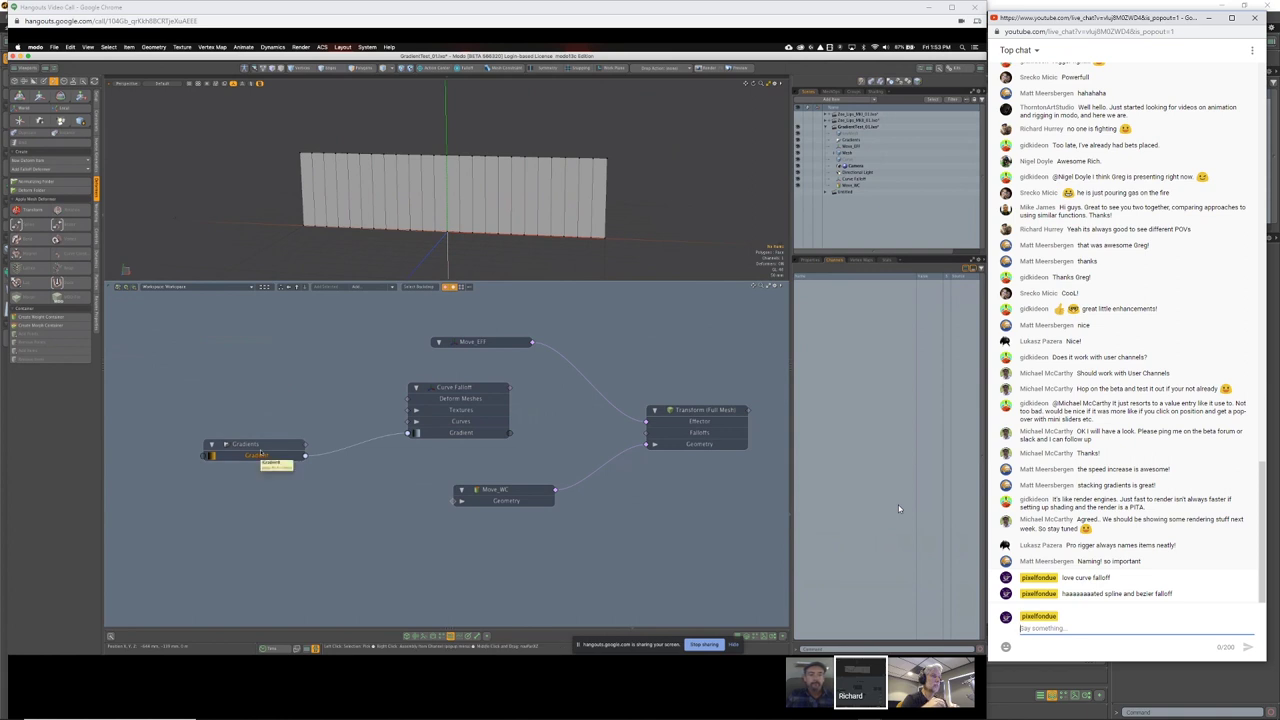
Post a live chat question addressed to a viewer by first name: "Does Character Box make use of gradient channels?"
{"action": "left_click", "coordinate": [854, 159]}
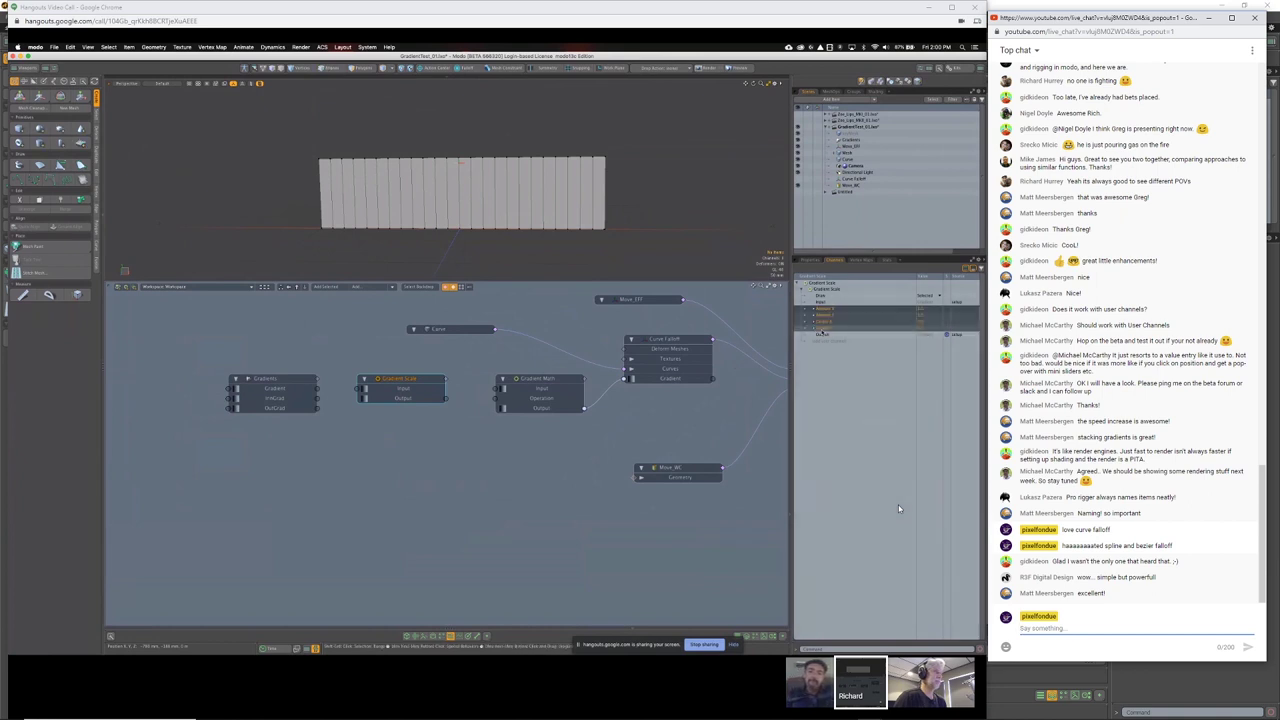
{"action": "type", "text": "Do"}
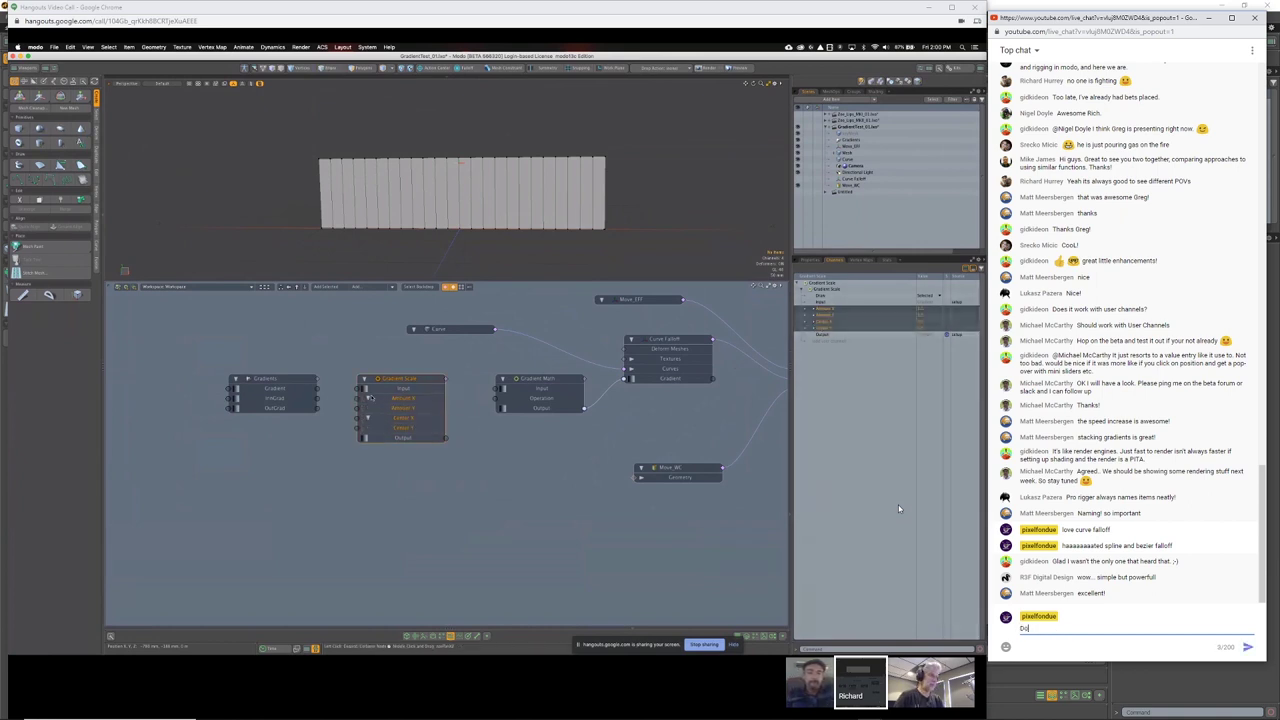
{"action": "type", "text": "s CHa"}
{"action": "key", "text": "BackSpace"}
{"action": "type", "text": "att i"}
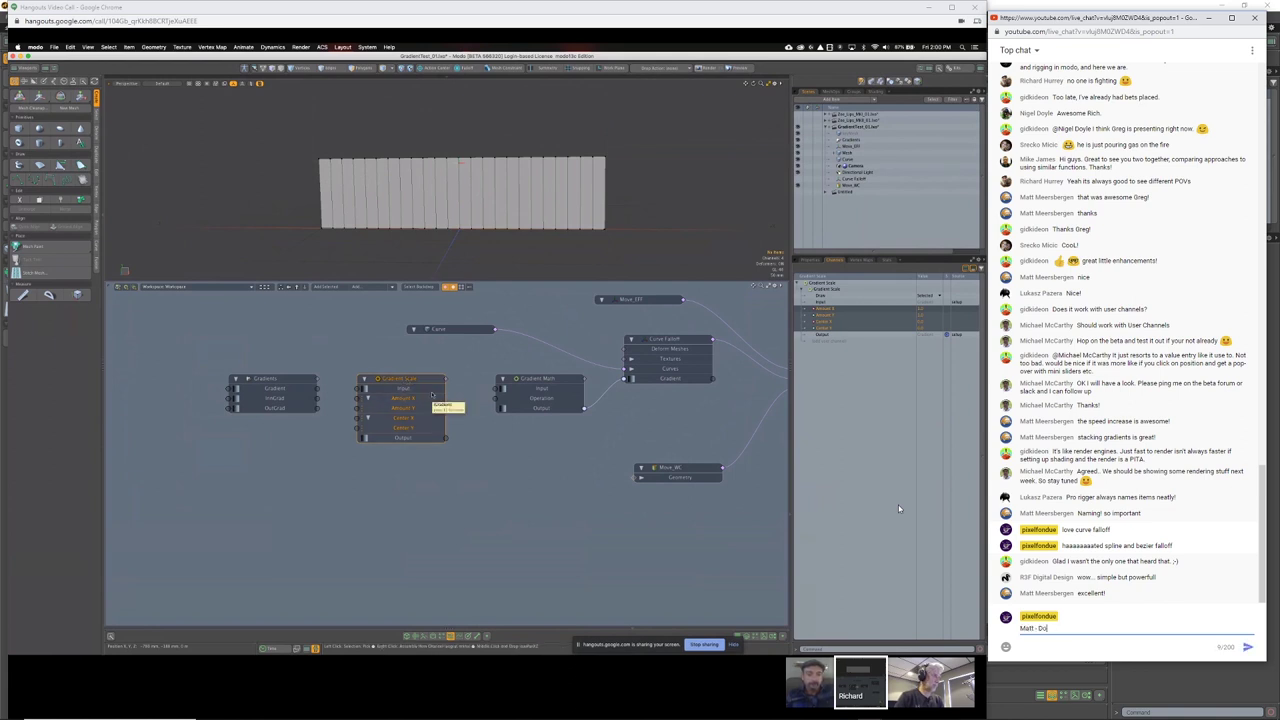
{"action": "type", "text": "er Box make us "}
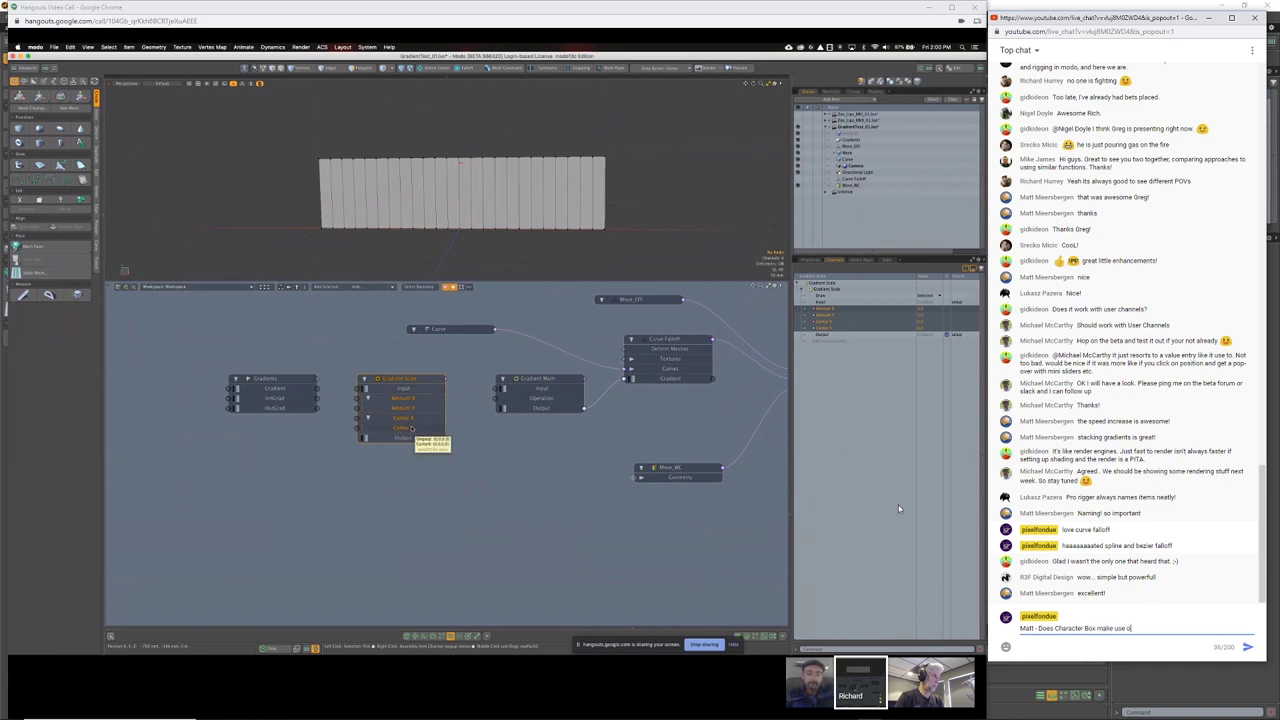
{"action": "type", "text": " of gradient channels"}
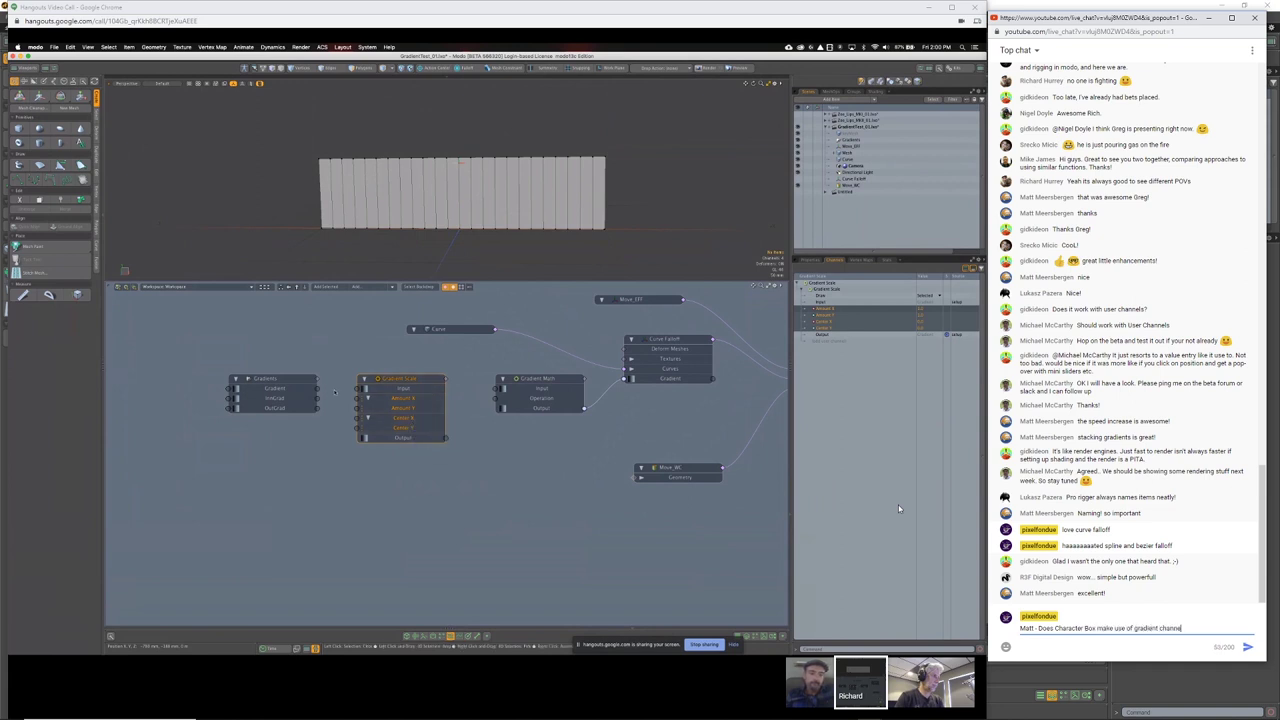
{"action": "type", "text": "?"}
{"action": "key", "text": "Return"}
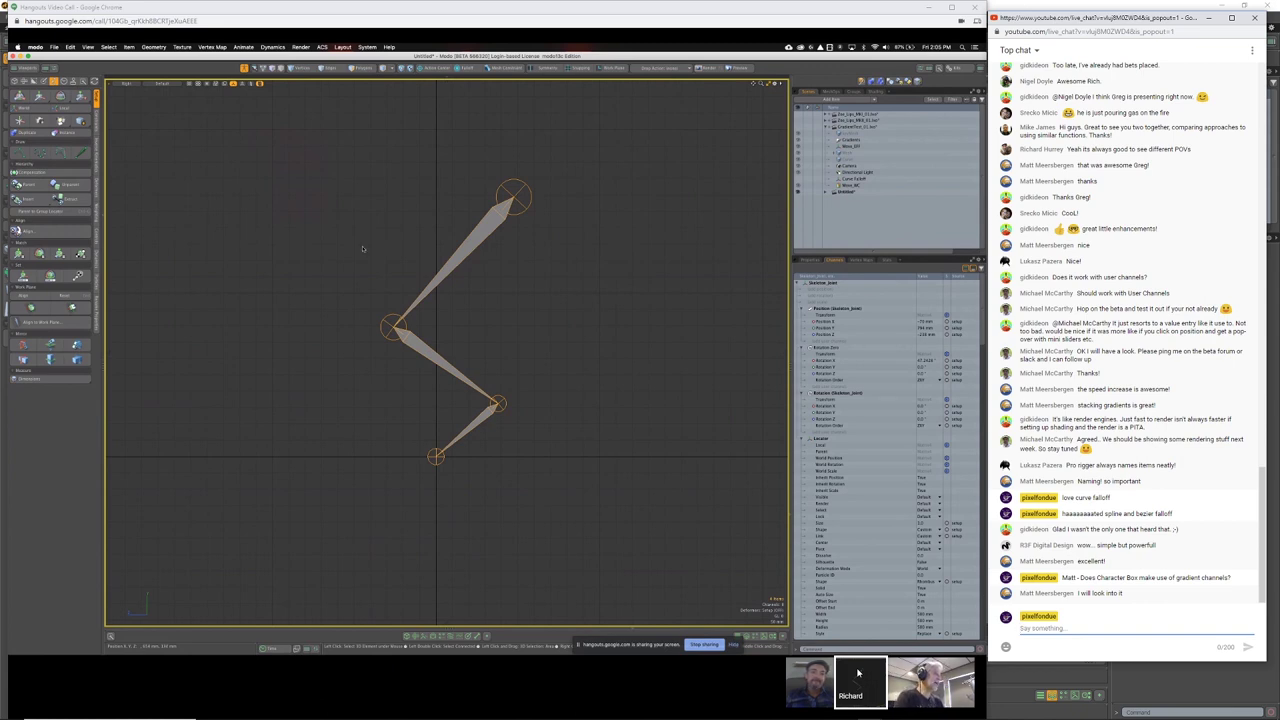
Apply Planar IK to the skeleton joint chain in Modo and try moving the chain in the Perspective view
{"action": "left_click", "coordinate": [97, 150]}
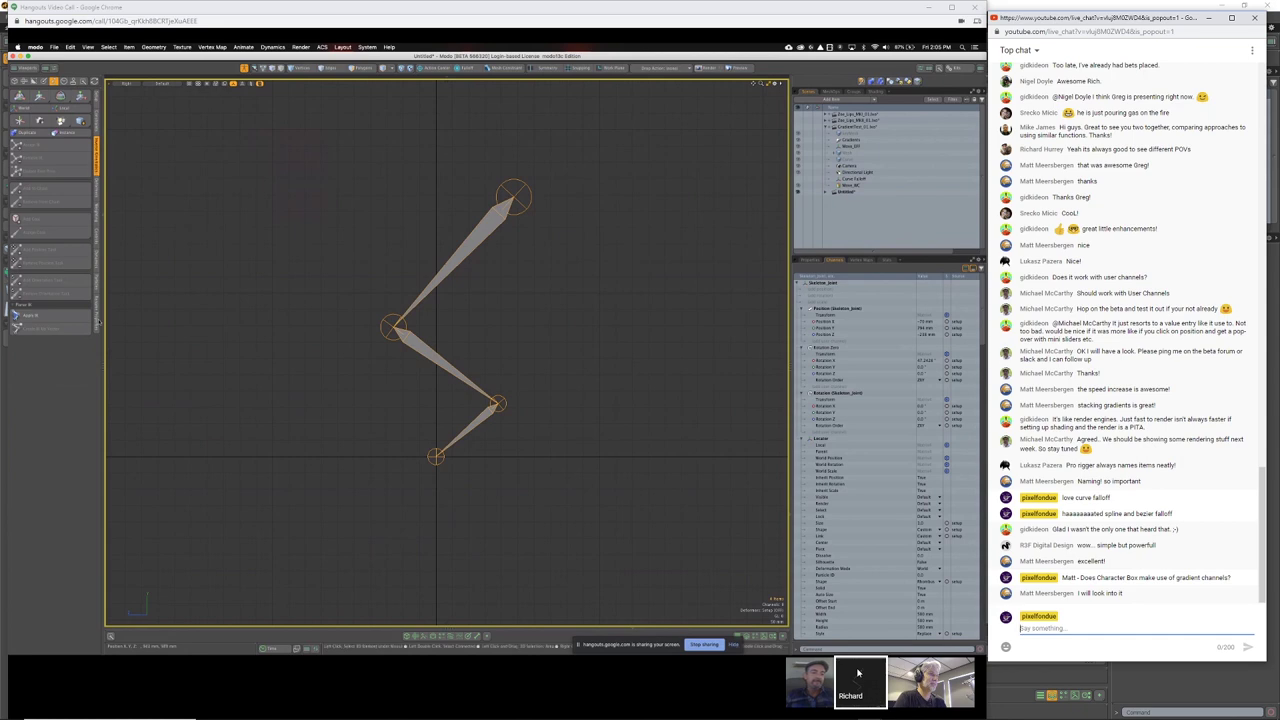
{"action": "left_click", "coordinate": [41, 316]}
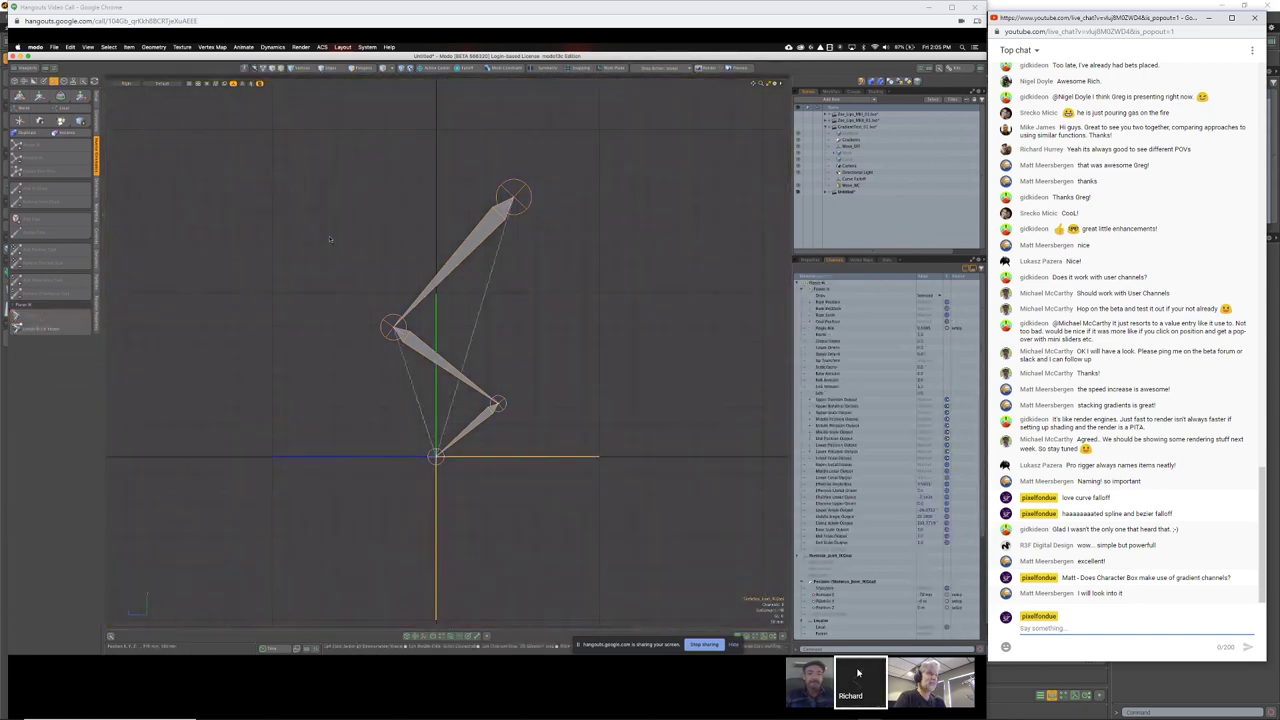
{"action": "key", "text": "period"}
{"action": "left_click_drag", "start_coordinate": [330, 239], "coordinate": [466, 316], "text": "alt"}
{"action": "key", "text": "w"}
{"action": "mouse_move", "coordinate": [424, 368]}
{"action": "left_mouse_down"}
{"action": "mouse_move", "coordinate": [393, 355]}
{"action": "mouse_move", "coordinate": [355, 383]}
{"action": "mouse_move", "coordinate": [592, 415]}
{"action": "mouse_move", "coordinate": [579, 392]}
{"action": "mouse_move", "coordinate": [428, 381]}
{"action": "left_mouse_up"}
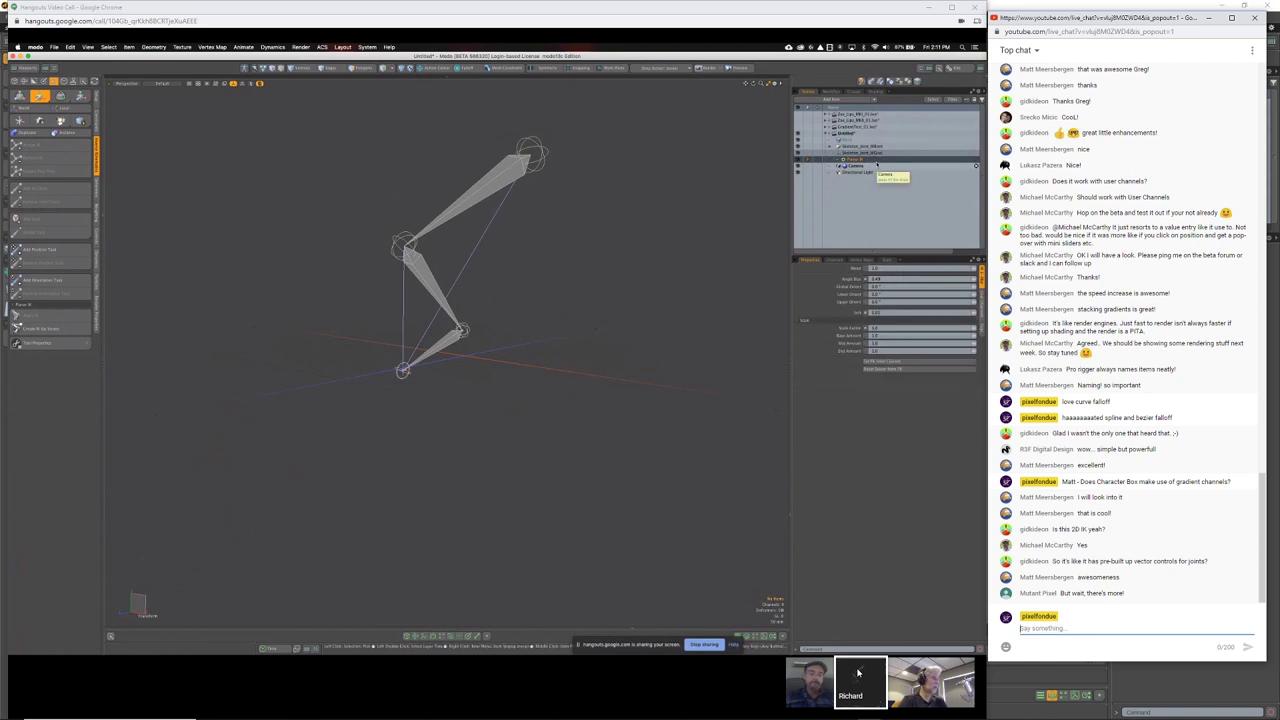
Post "stretchy IK" in the live chat
{"action": "type", "text": "8)"}
{"action": "type", "text": "re"}
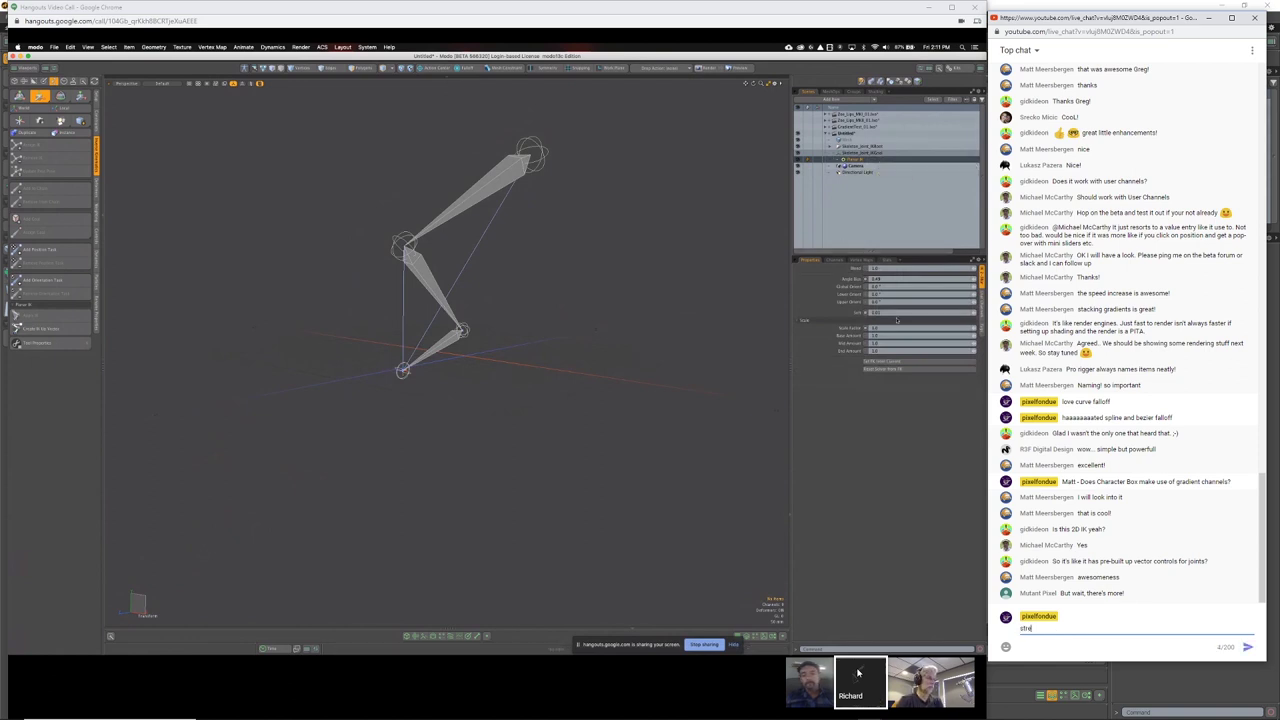
{"action": "type", "text": "tchy IK"}
{"action": "key", "text": "Return"}
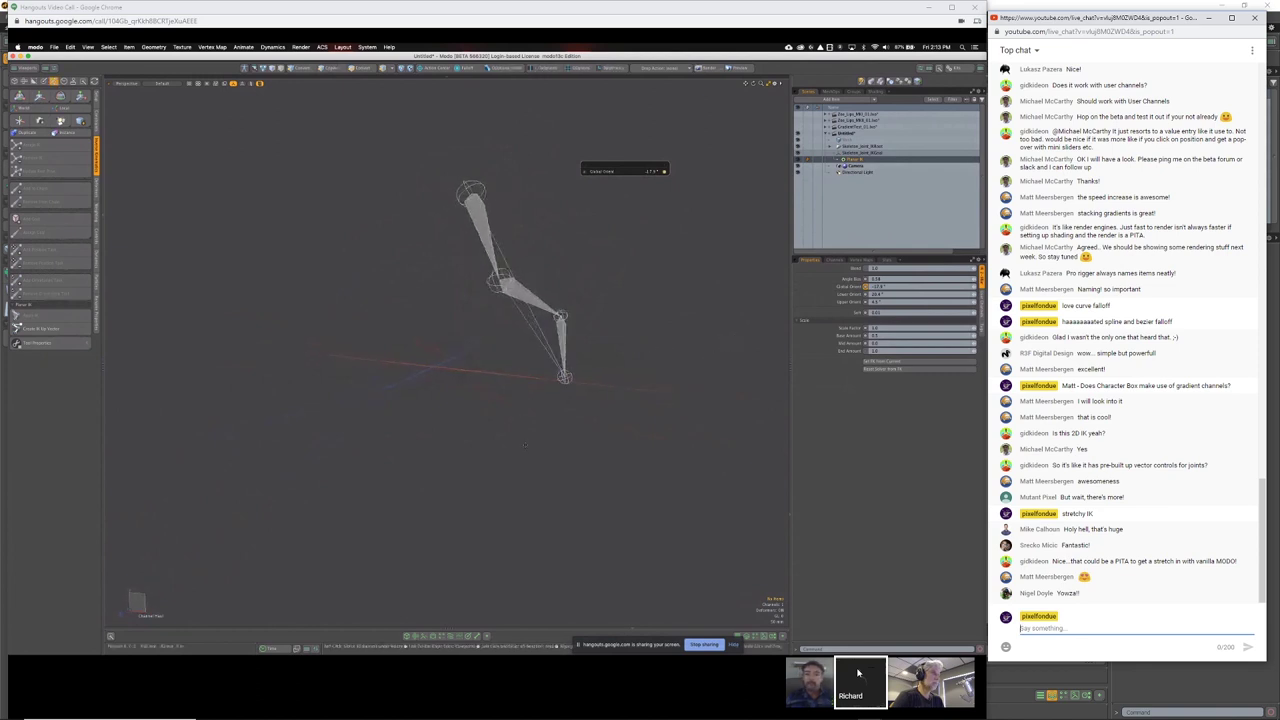
Show the schematic workspace below Modo's 3D view of the IK chain
{"action": "left_click", "coordinate": [451, 636]}
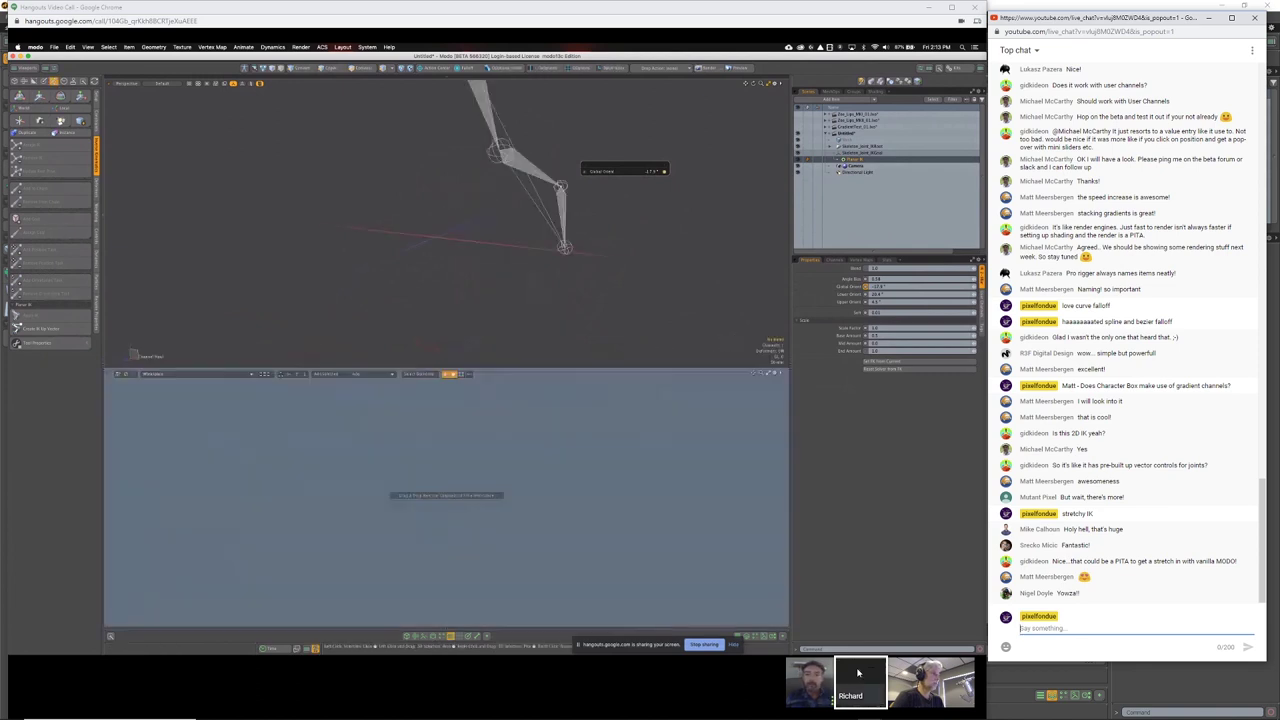
{"action": "left_click_drag", "start_coordinate": [627, 195], "coordinate": [617, 244], "text": "alt"}
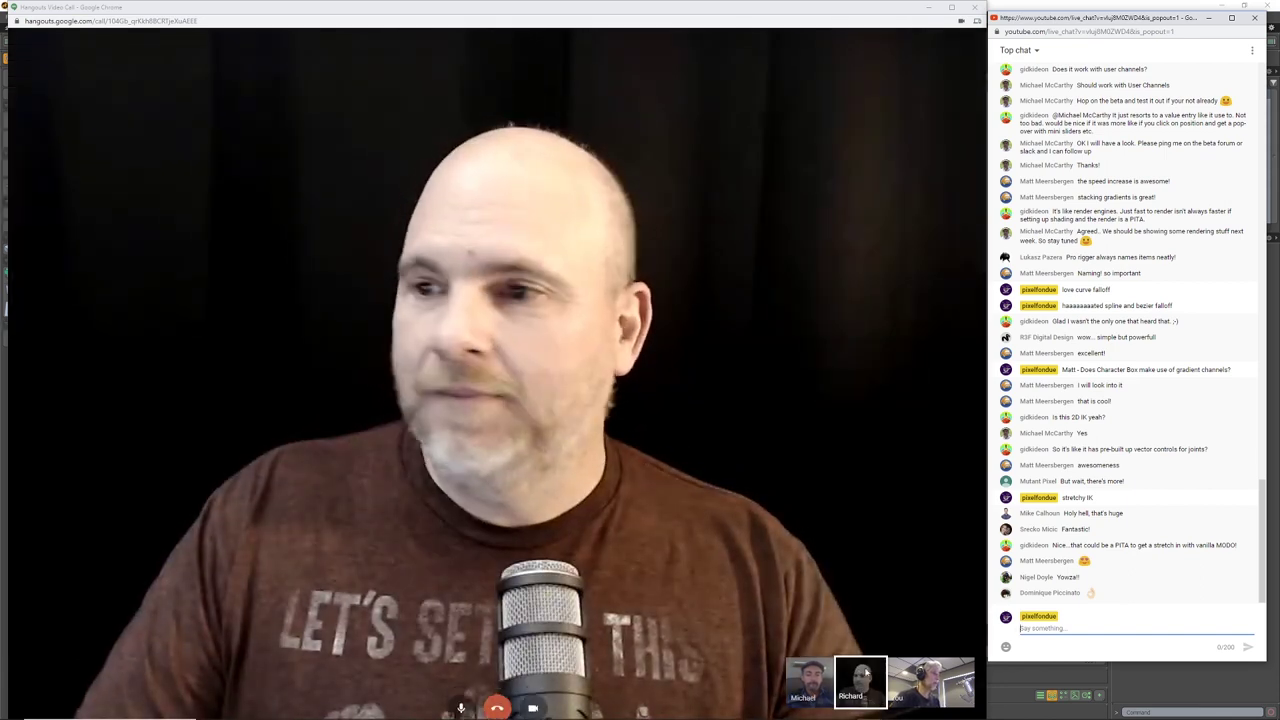
Switch the Hangouts call's main view to your own camera
{"action": "left_click", "coordinate": [903, 676]}
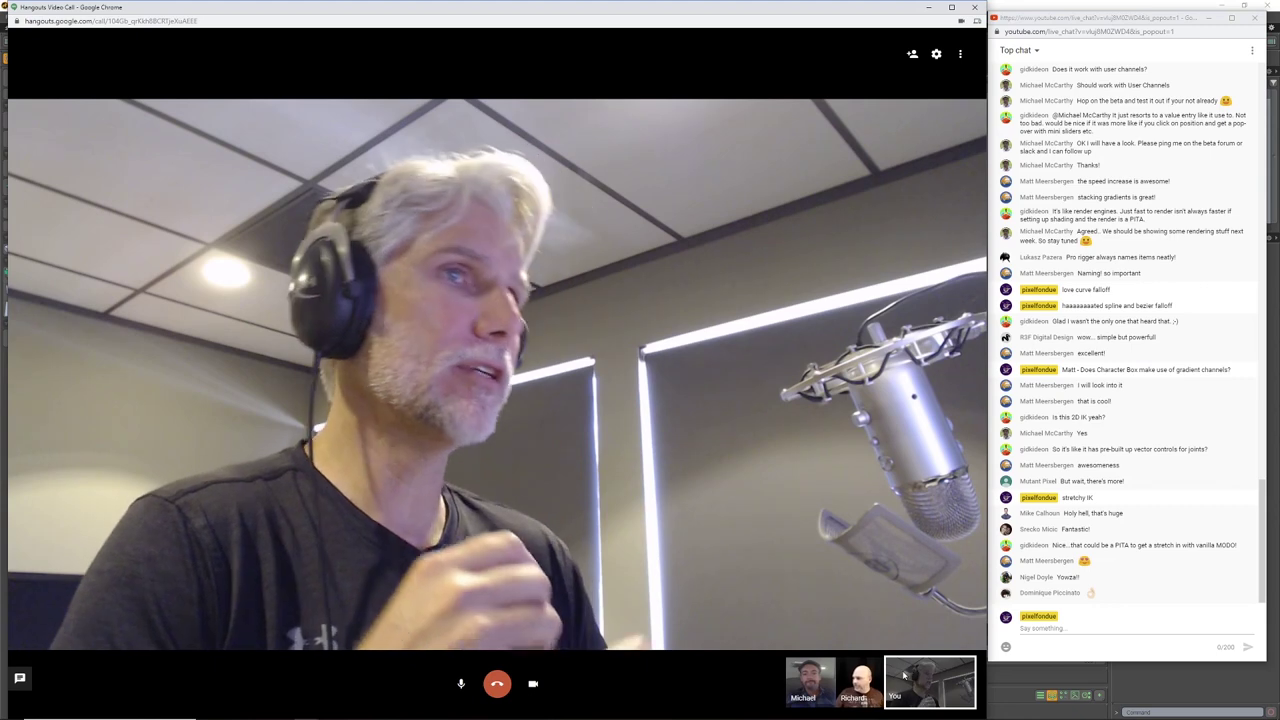